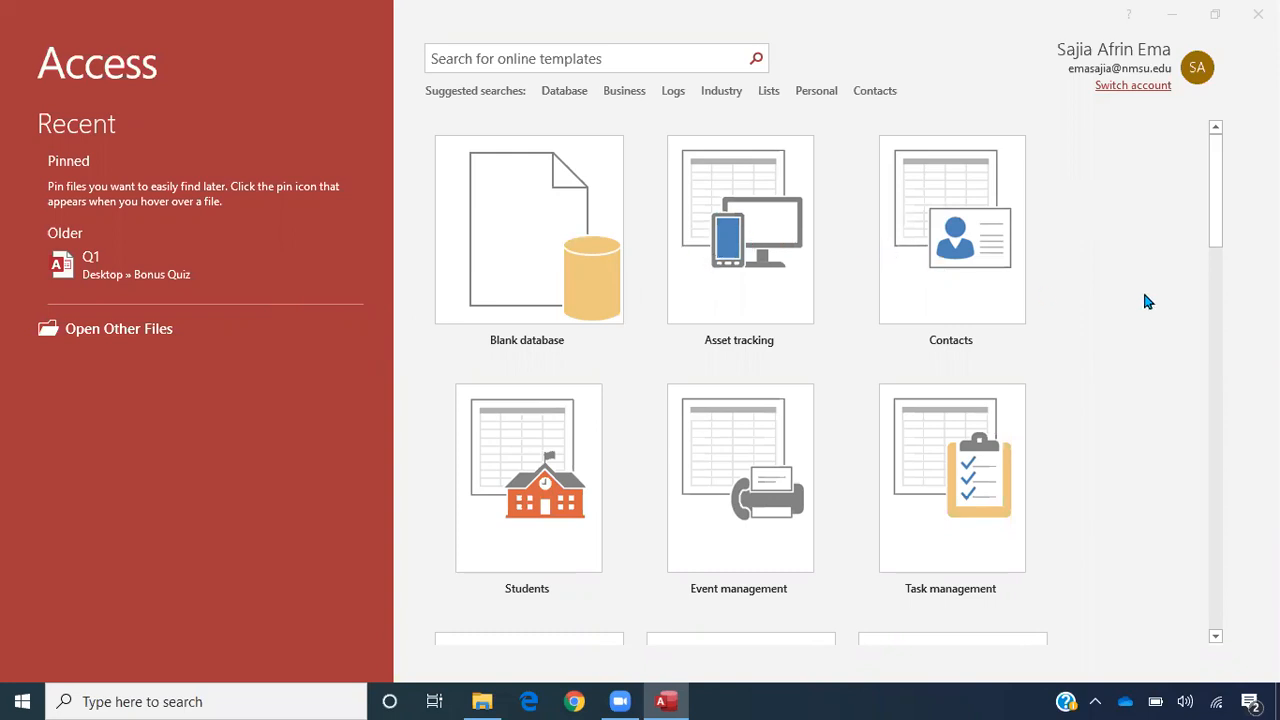
- Create a blank database named FIrstDatabase and close its initial empty table
scroll(1101, 255, "down", 5)
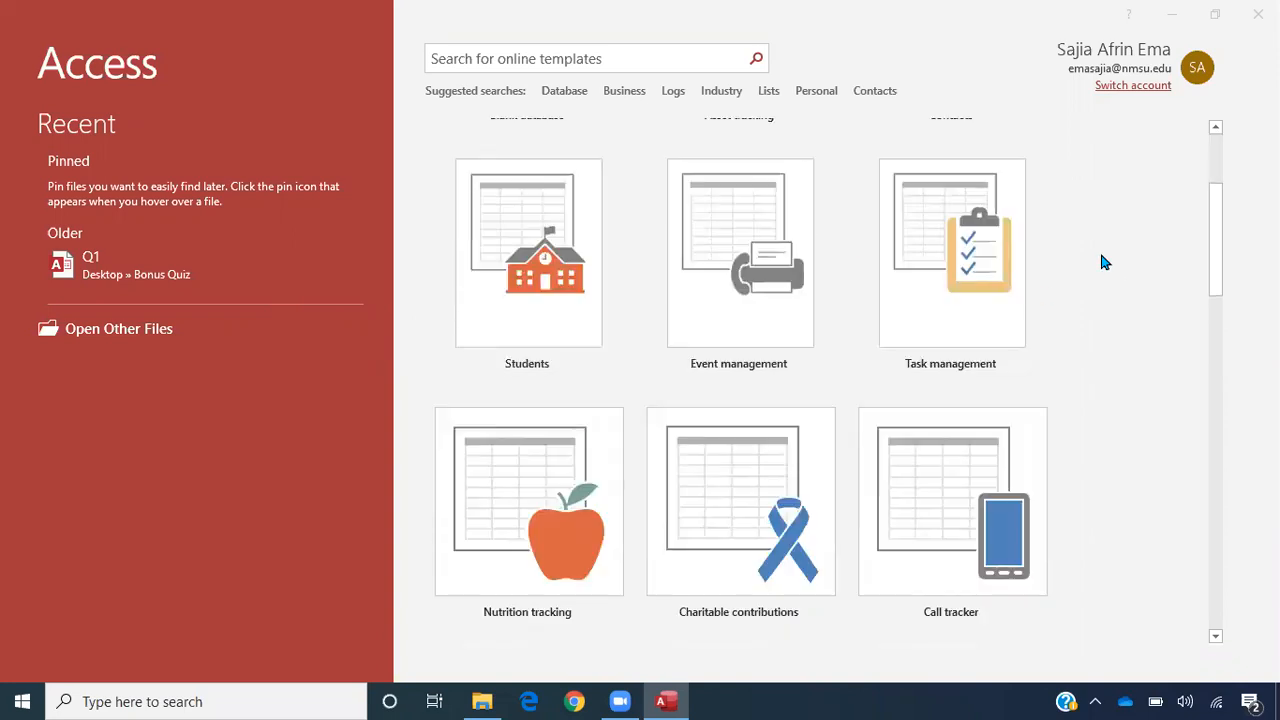
scroll(1101, 255, "down", 5)
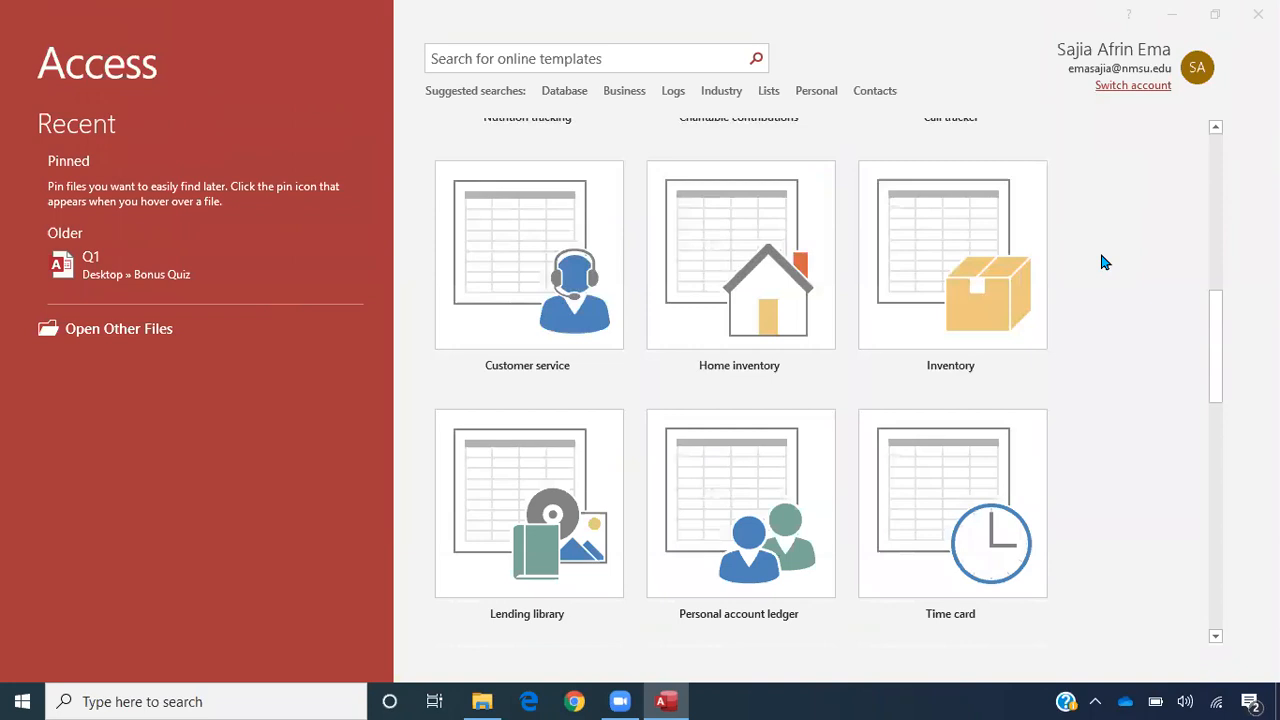
scroll(1101, 256, "down", 2)
scroll(1101, 256, "up", 9)
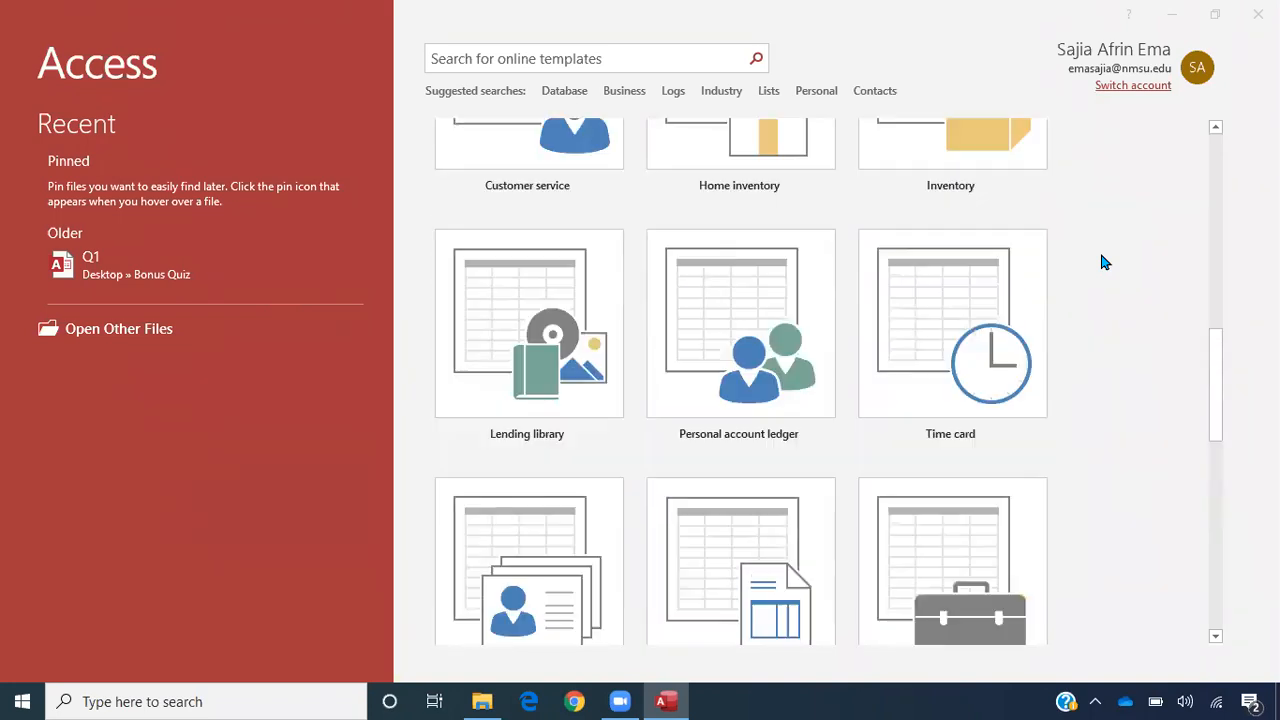
scroll(1104, 262, "up", 3)
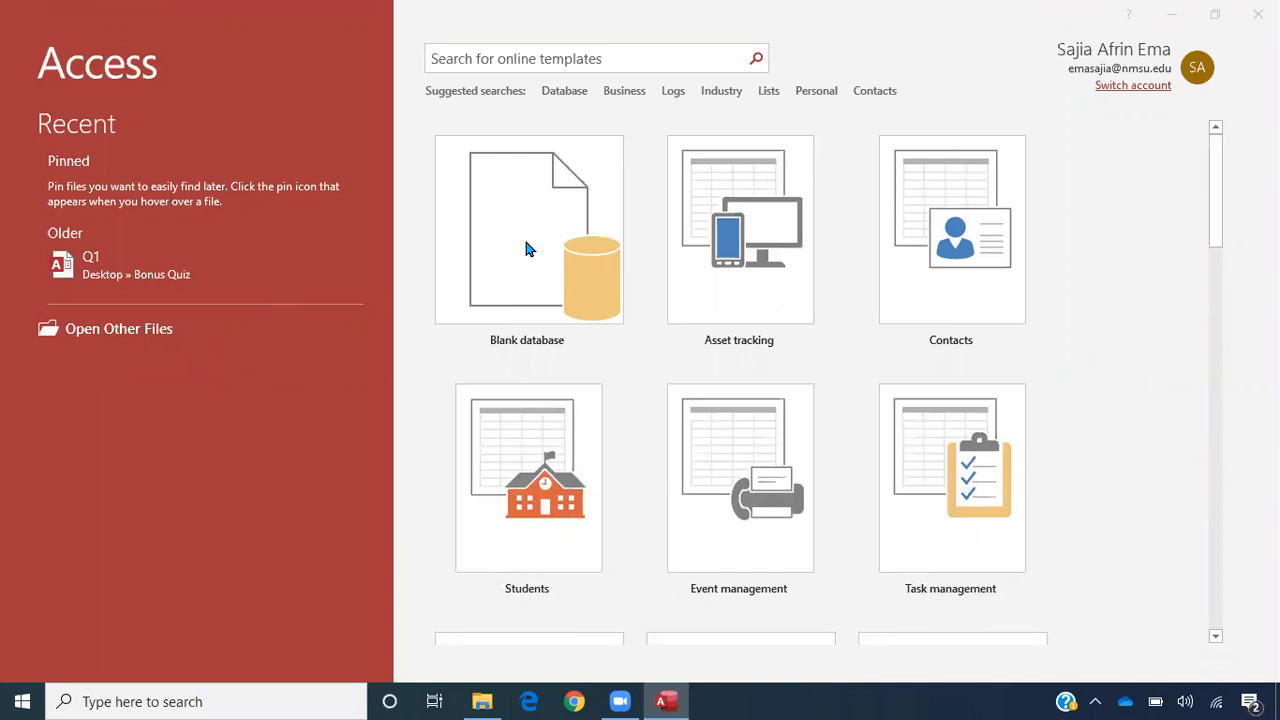
left_click(514, 265)
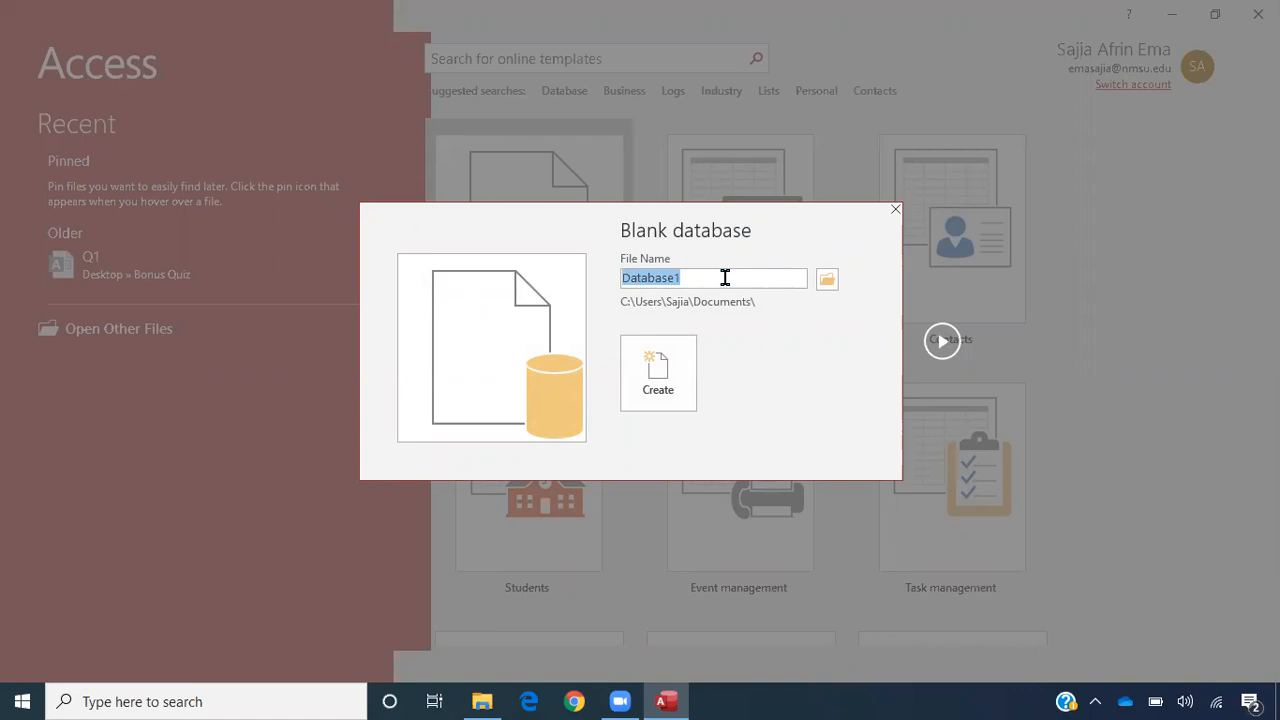
type("FIrst")
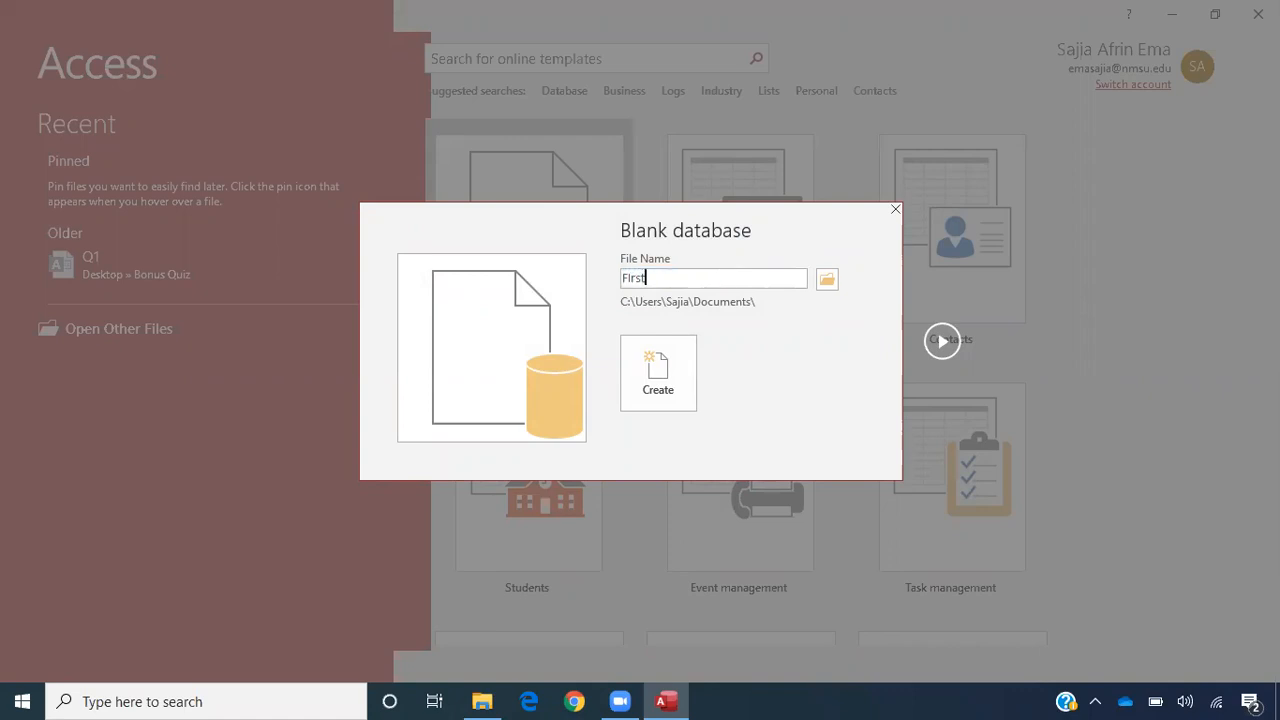
type("Database")
left_click(683, 365)
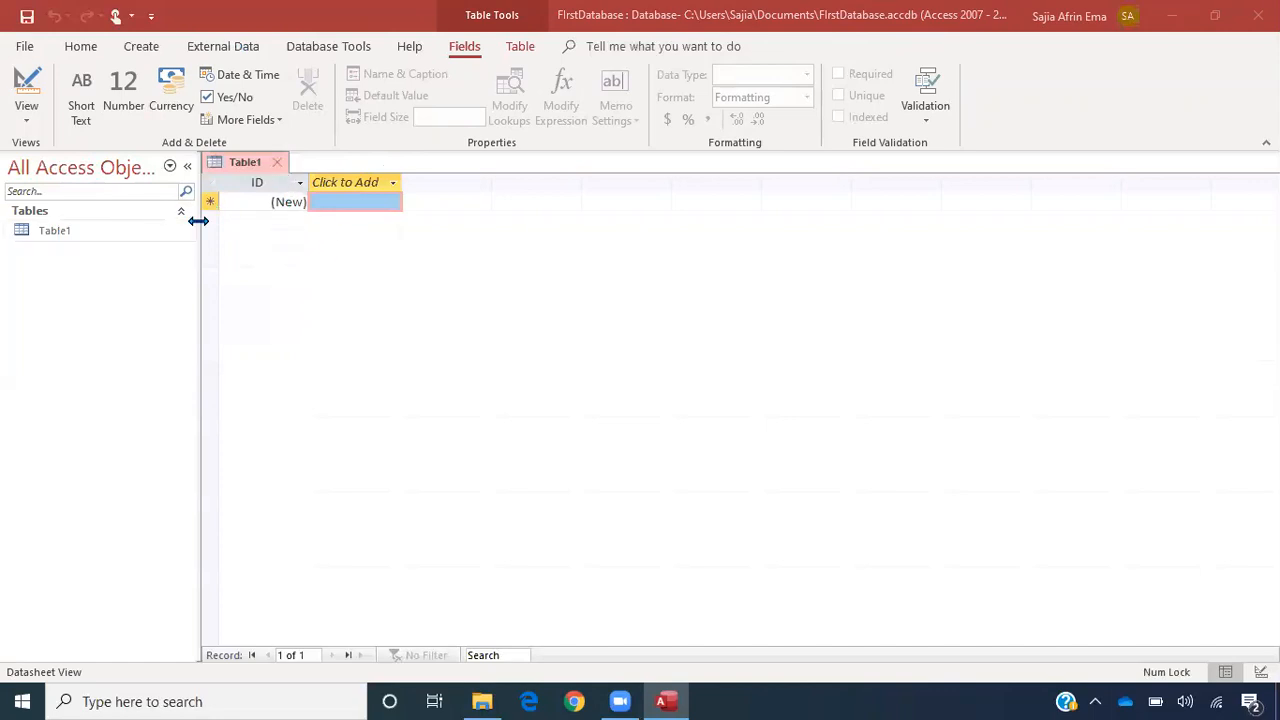
left_click(277, 170)
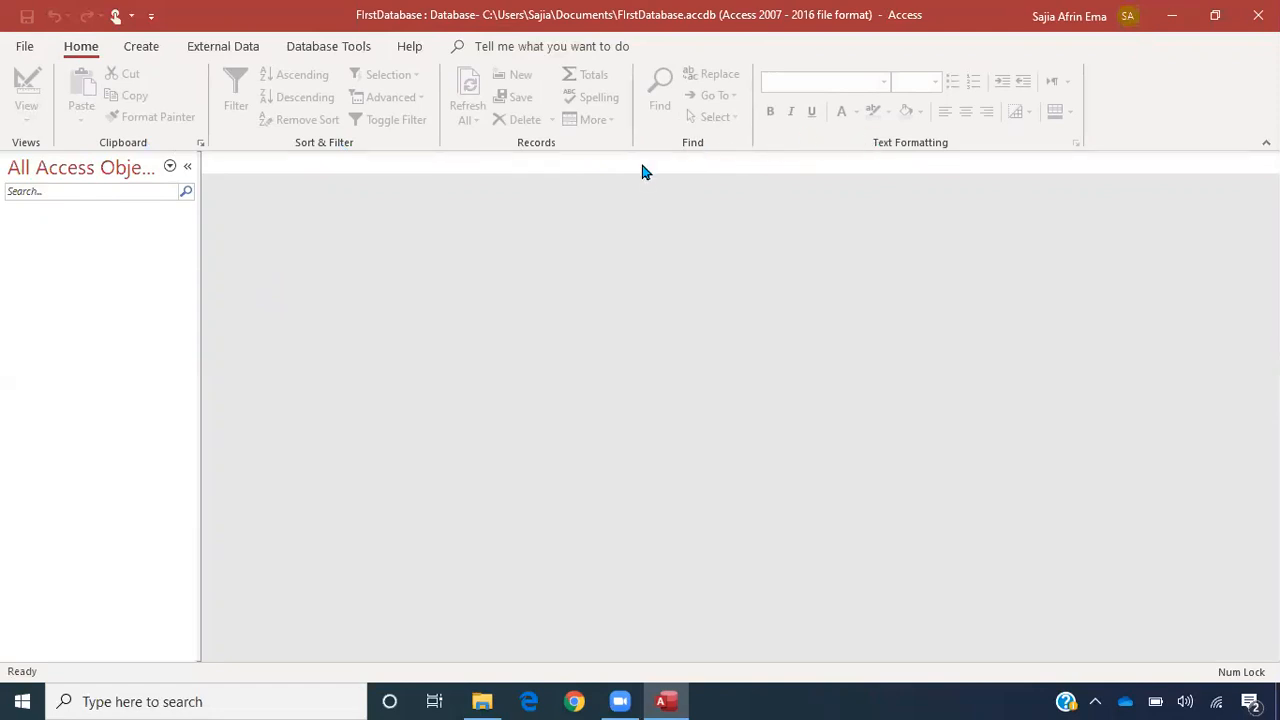
- Examine the commands for creating objects, importing and exporting external data, and the database tools
left_click(141, 47)
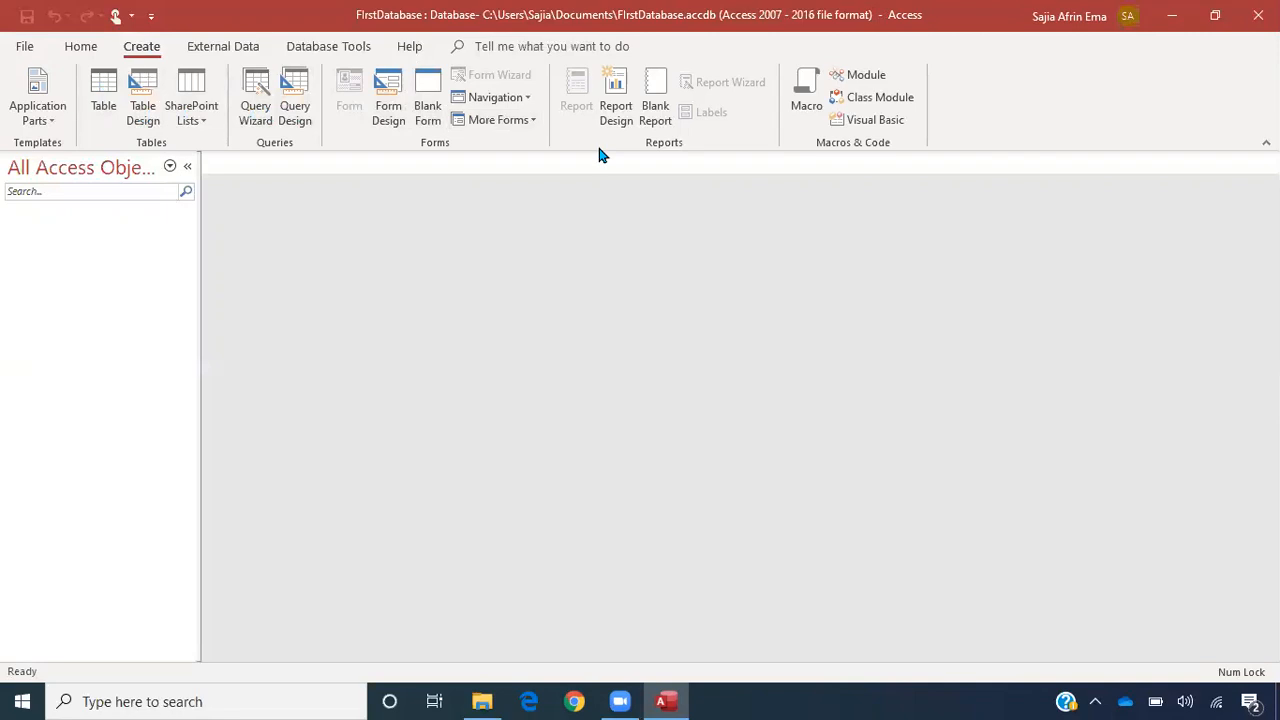
left_click(256, 52)
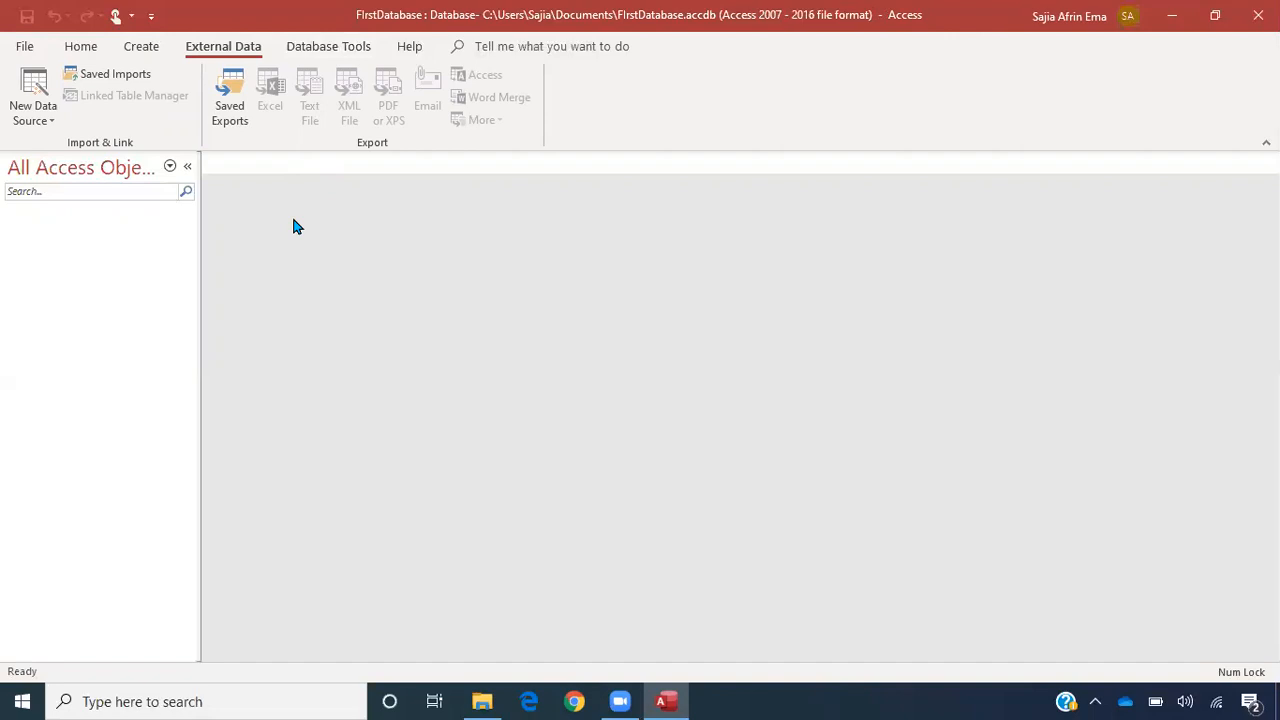
left_click(47, 126)
left_click(45, 126)
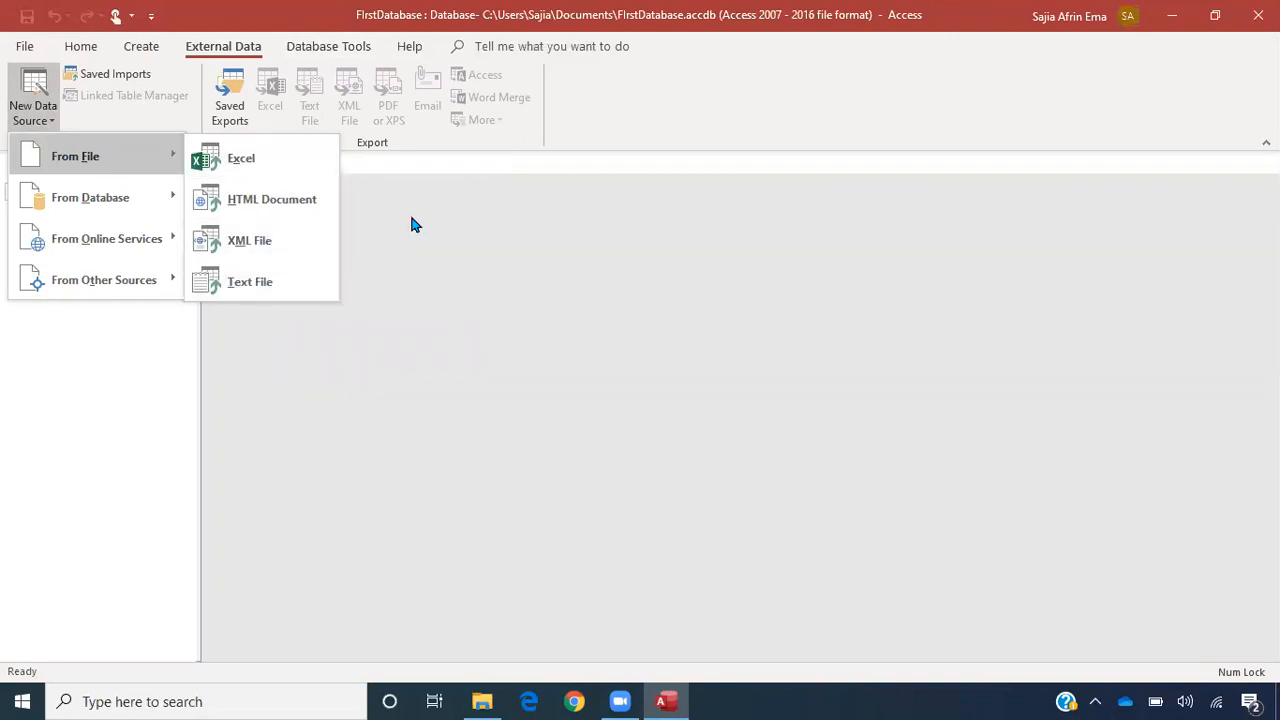
left_click(154, 100)
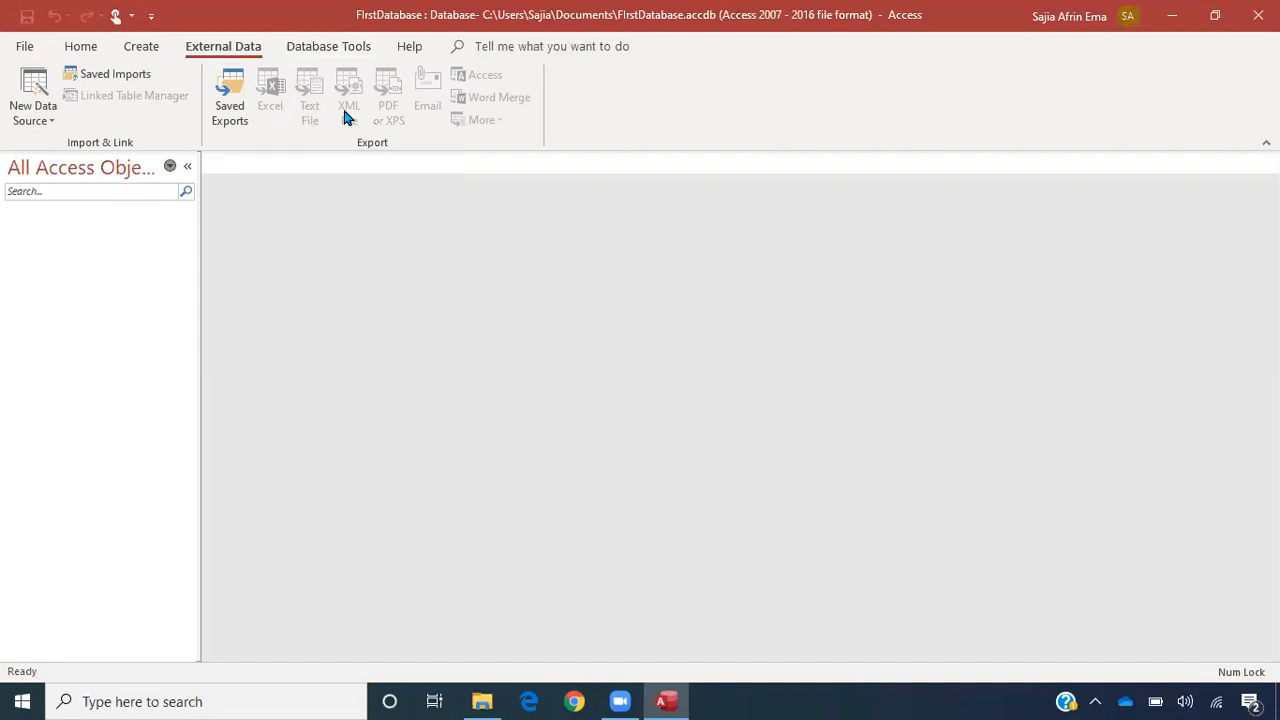
left_click(335, 50)
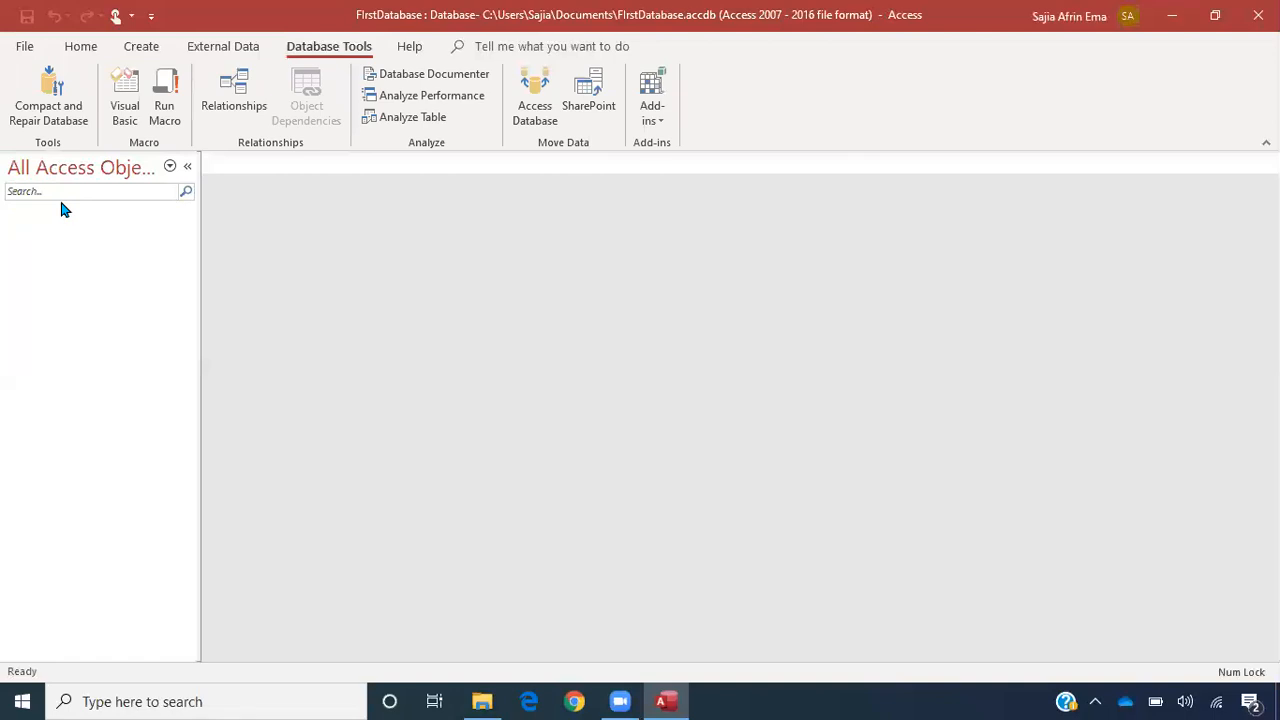
left_click(243, 104)
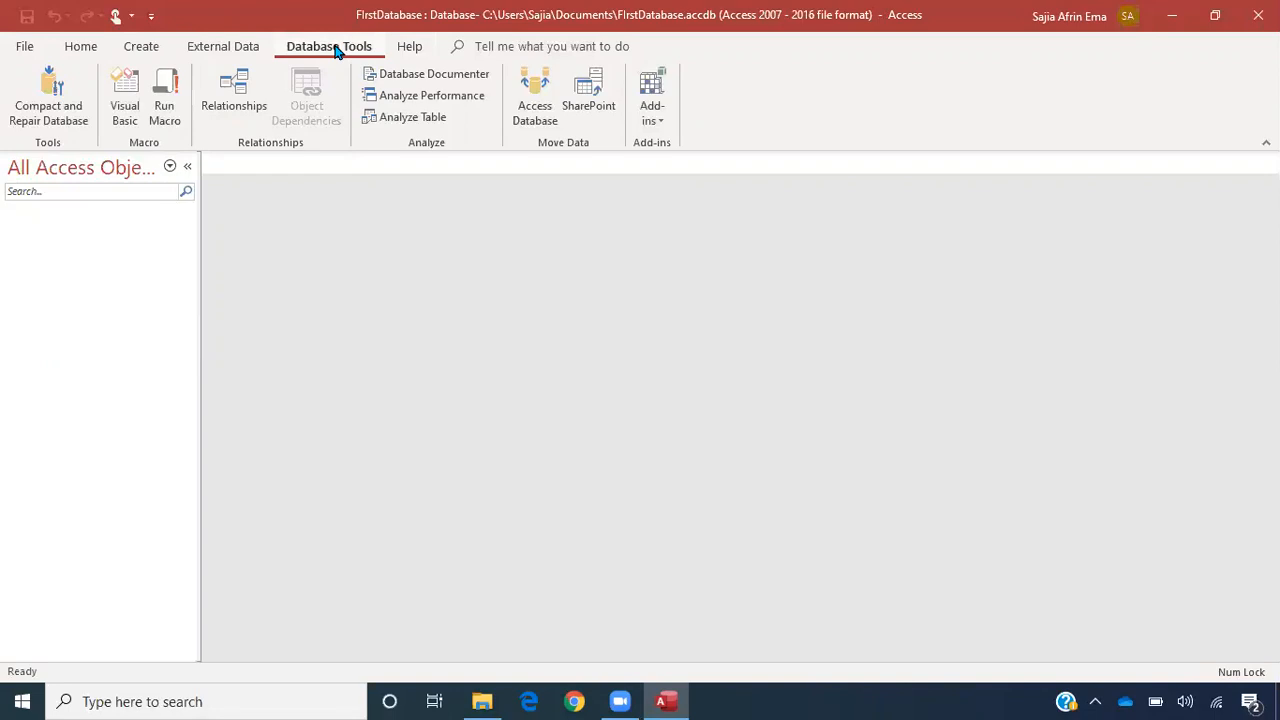
- Create a new table in datasheet view and save it as Product Information
left_click(140, 46)
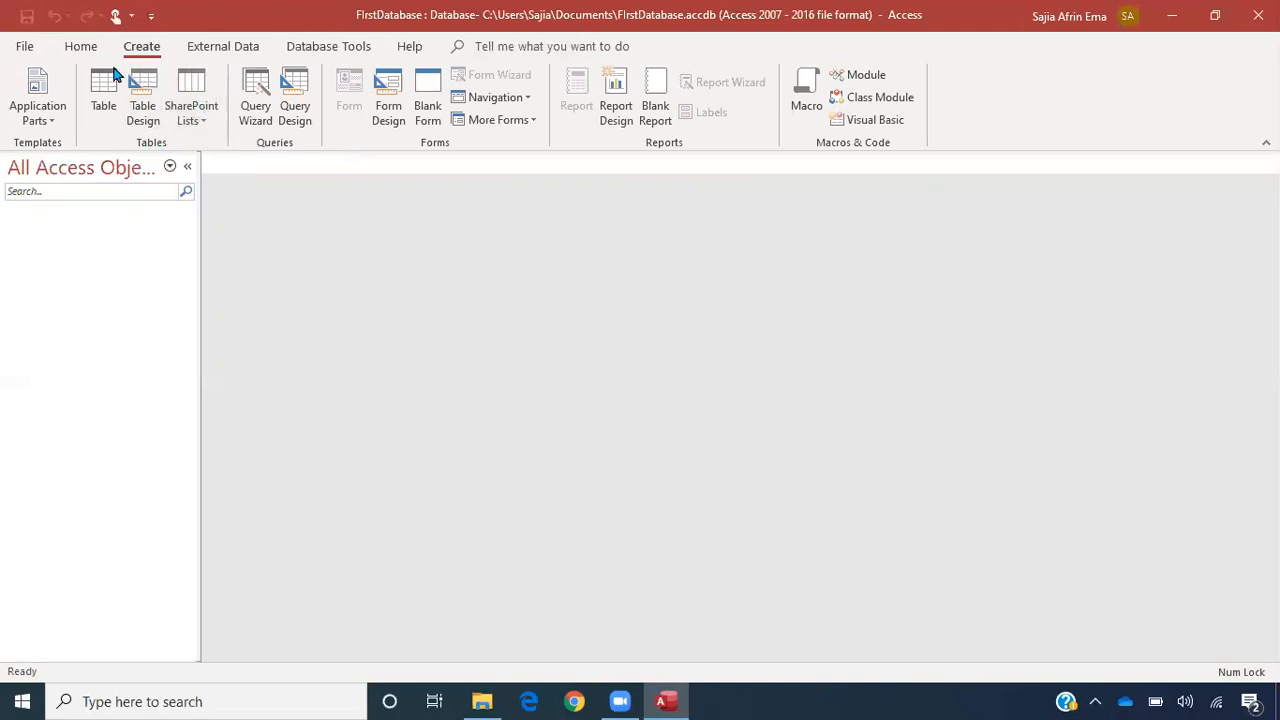
left_click(103, 120)
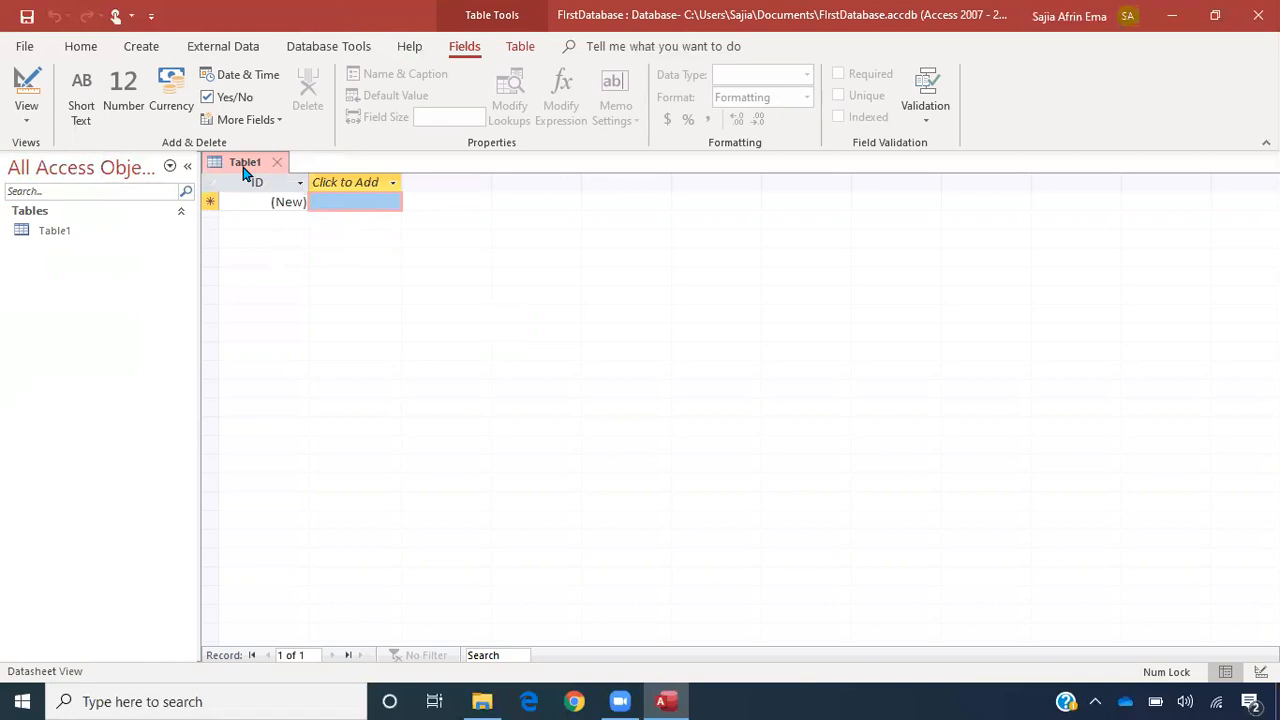
key("ctrl+s")
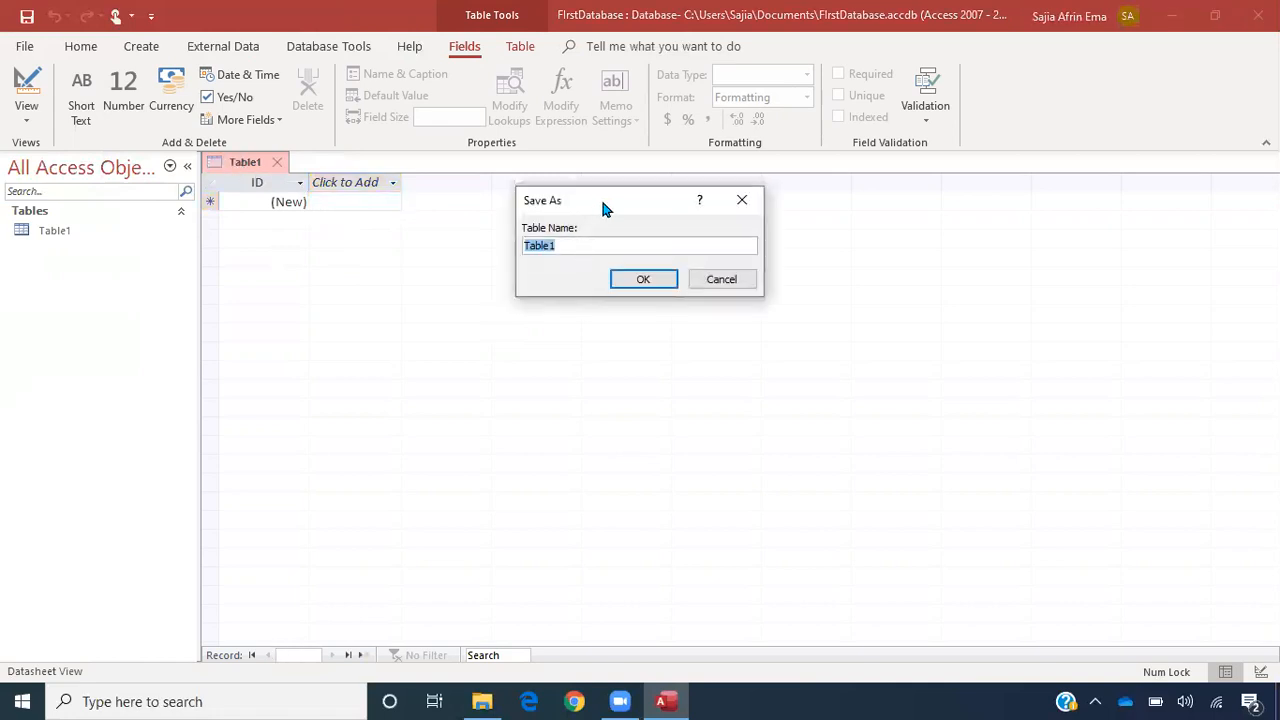
left_click_drag(591, 203, 409, 289)
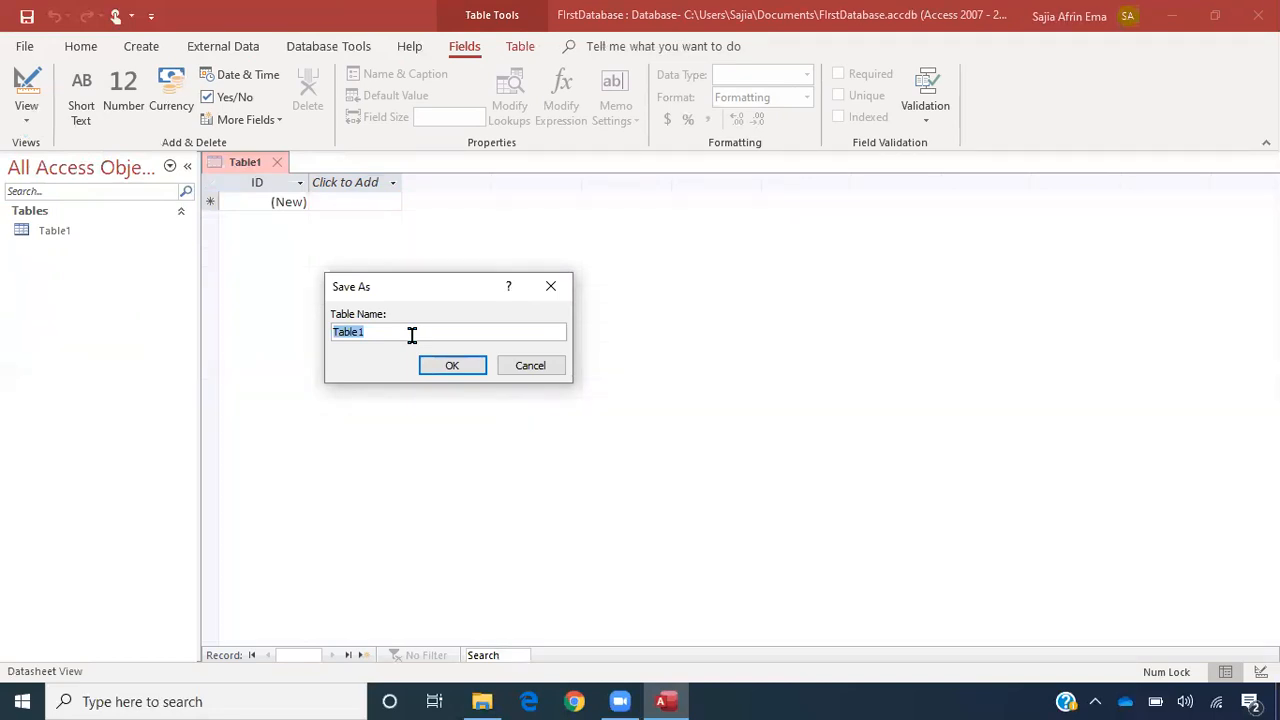
type("ProductInformation")
left_click_drag(422, 290, 392, 278)
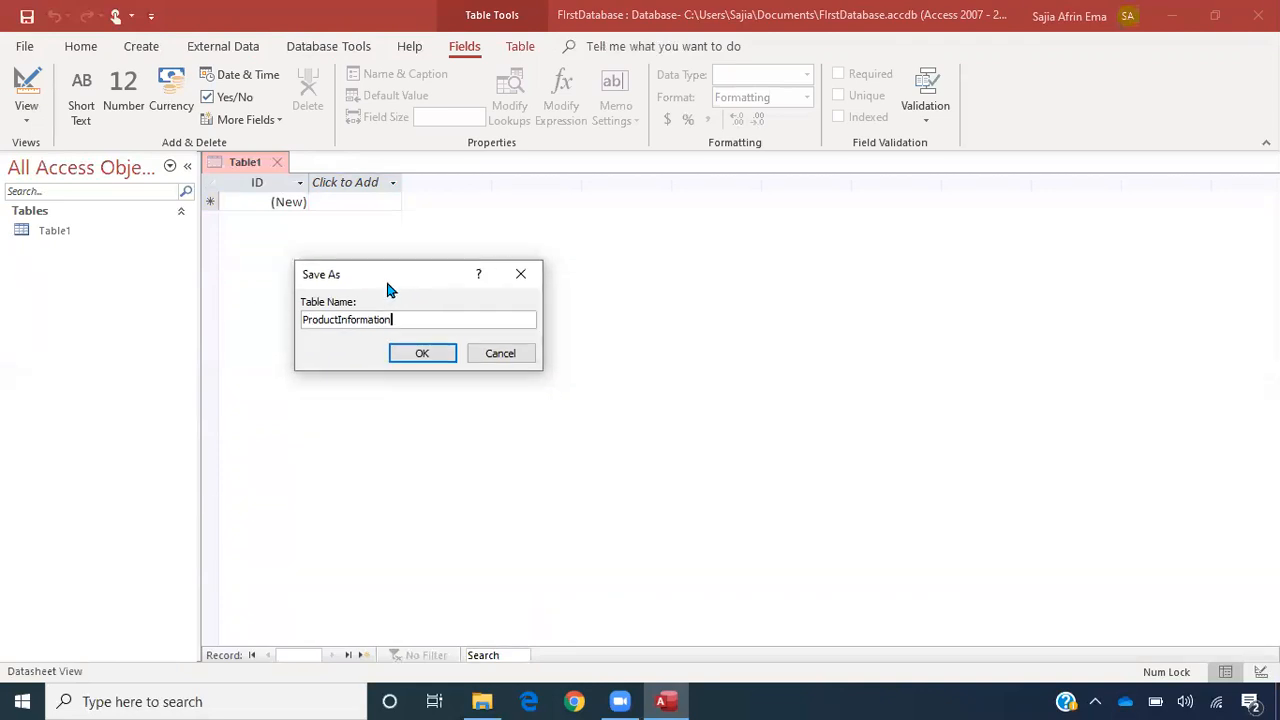
left_click(340, 317)
left_click(422, 354)
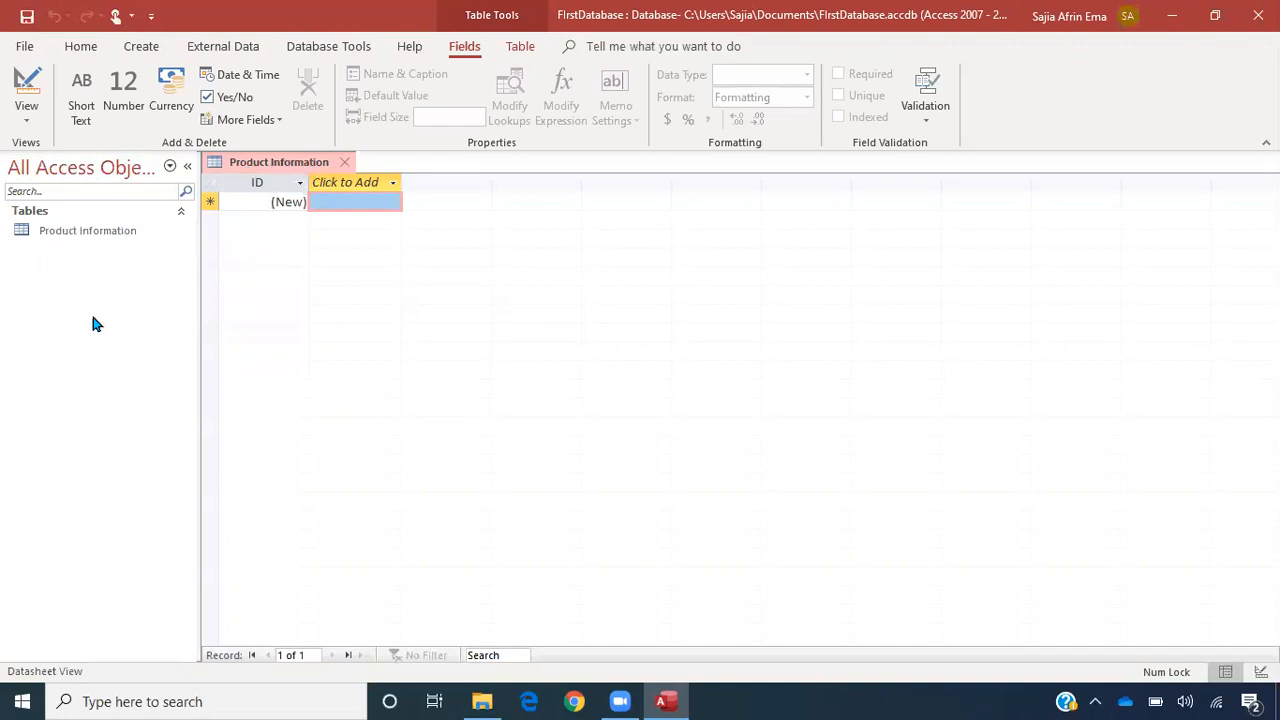
left_click(84, 232)
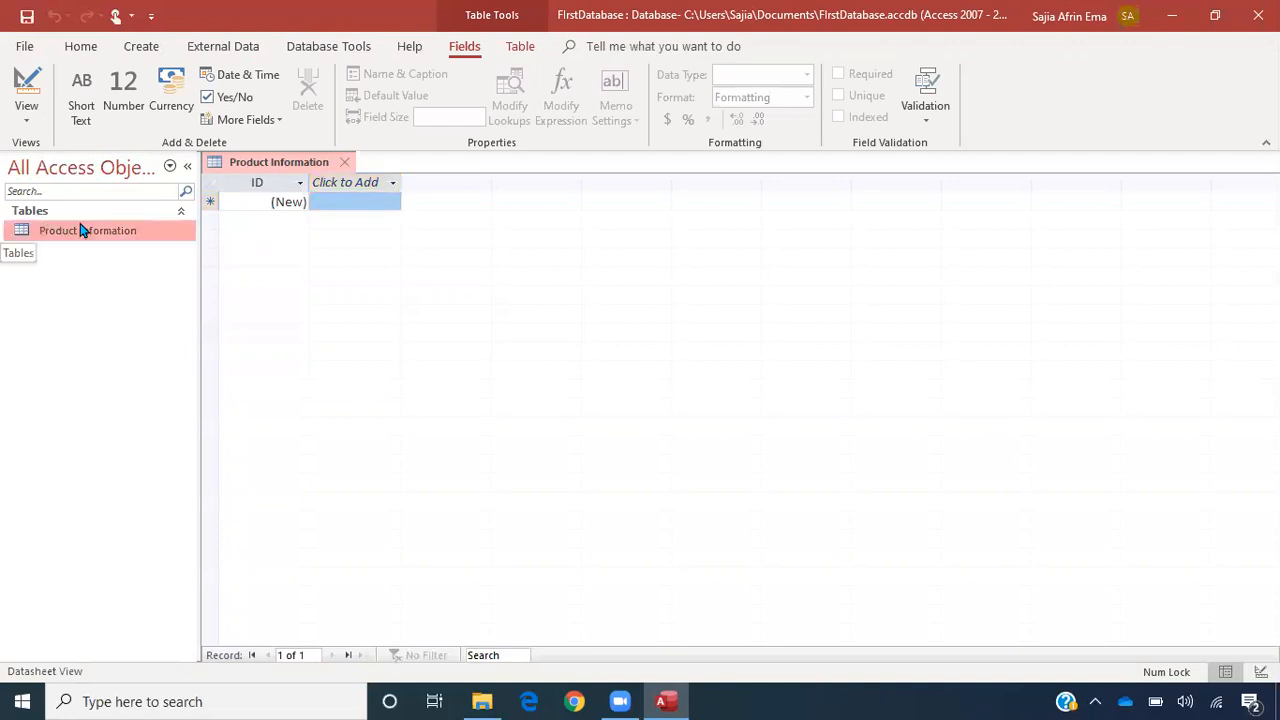
left_click(353, 275)
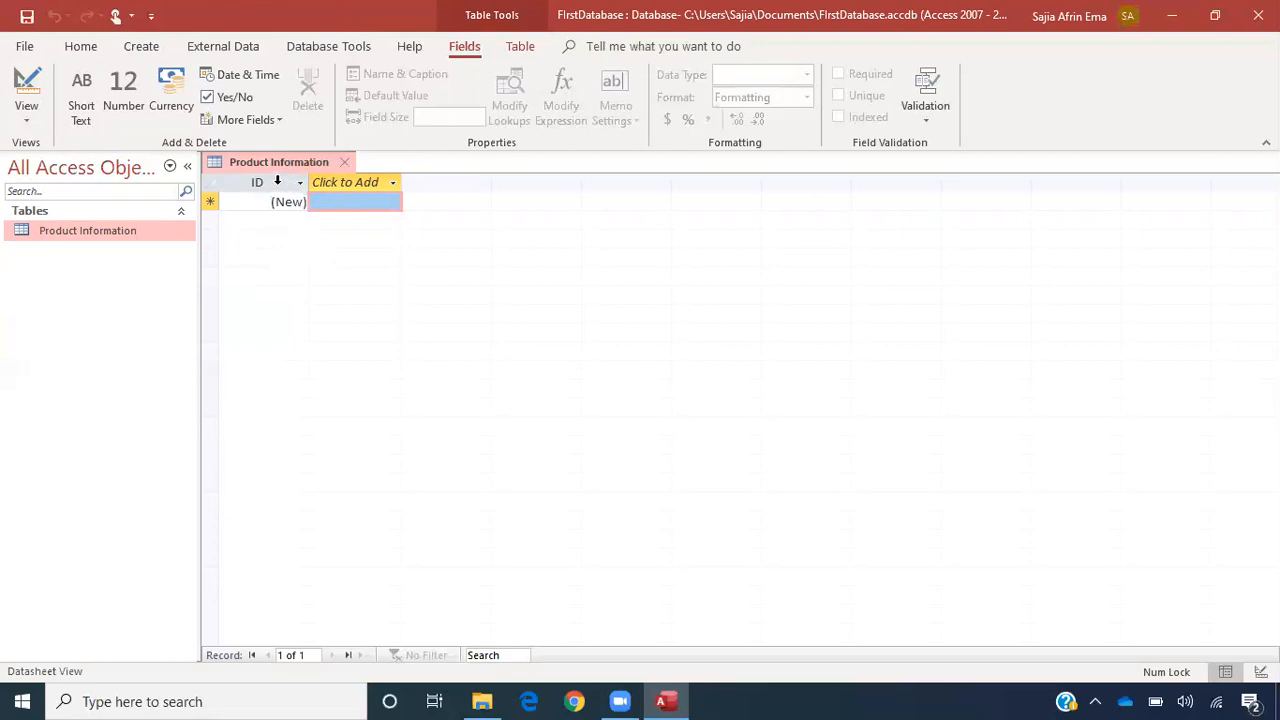
left_click(278, 181)
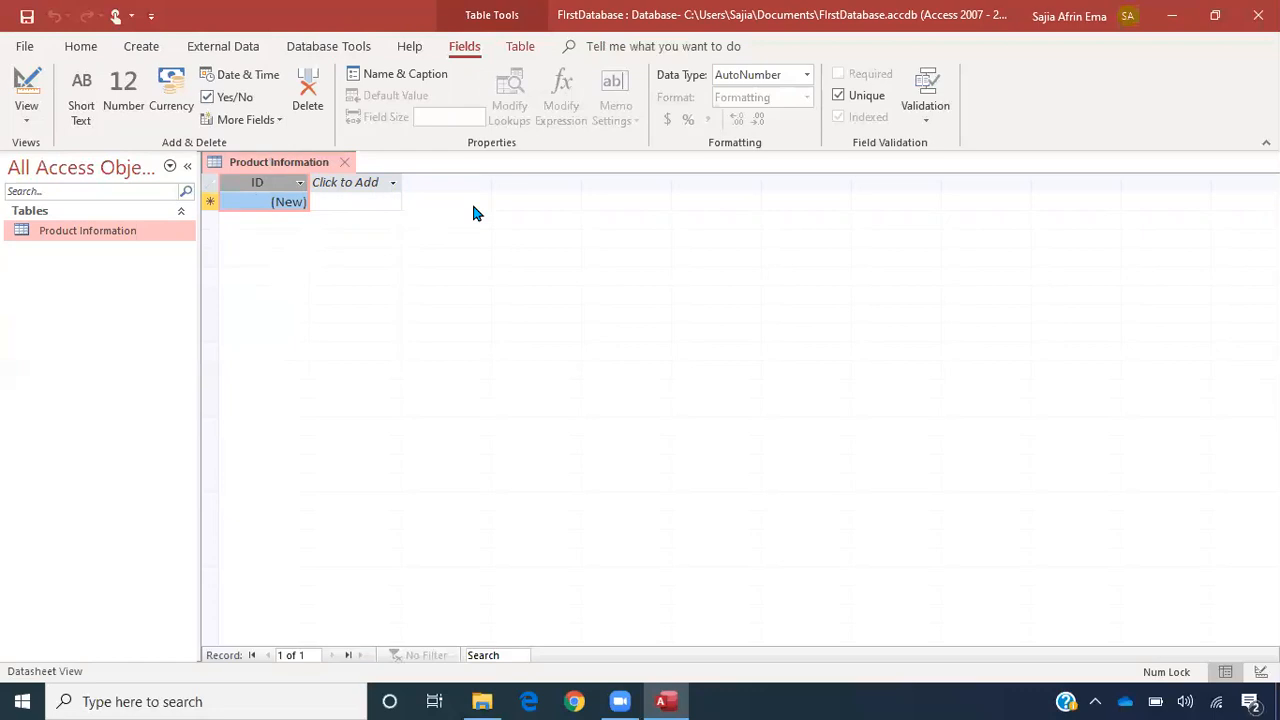
left_click(299, 186)
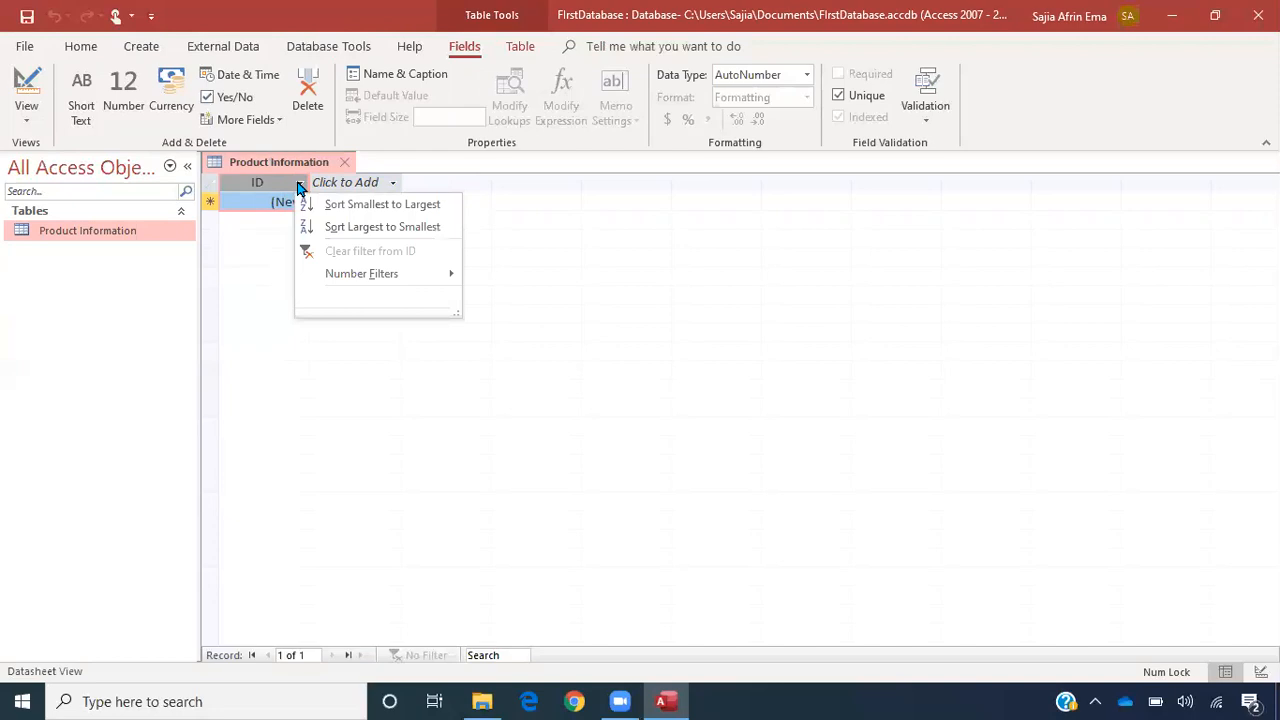
left_click(252, 267)
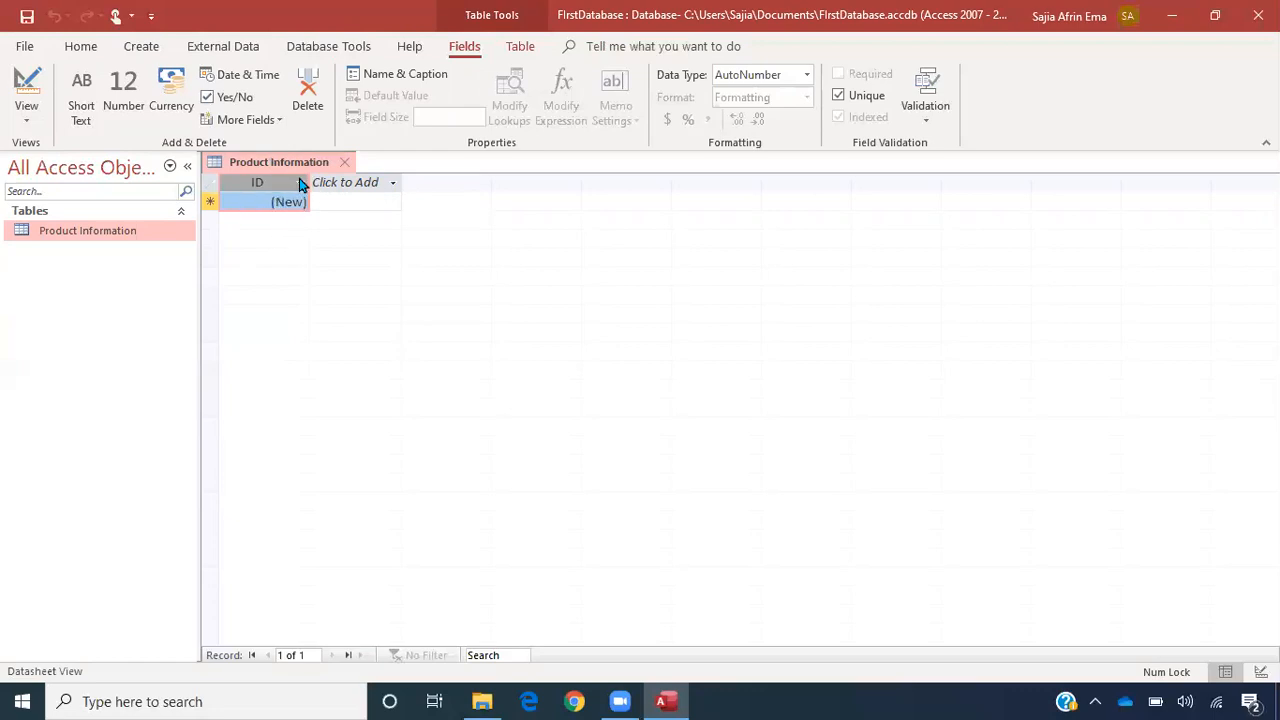
- Add a Number field named ItemNumber after the ID field in the Product Information table
left_click(367, 204)
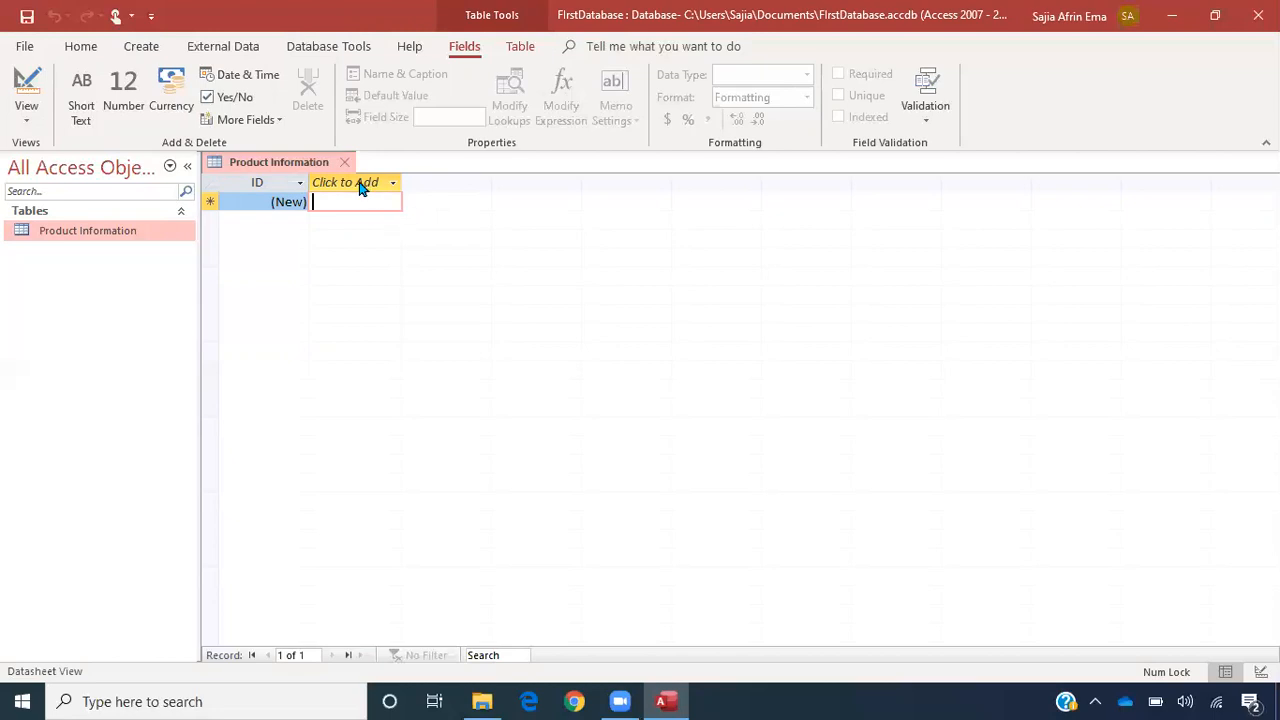
left_click(361, 189)
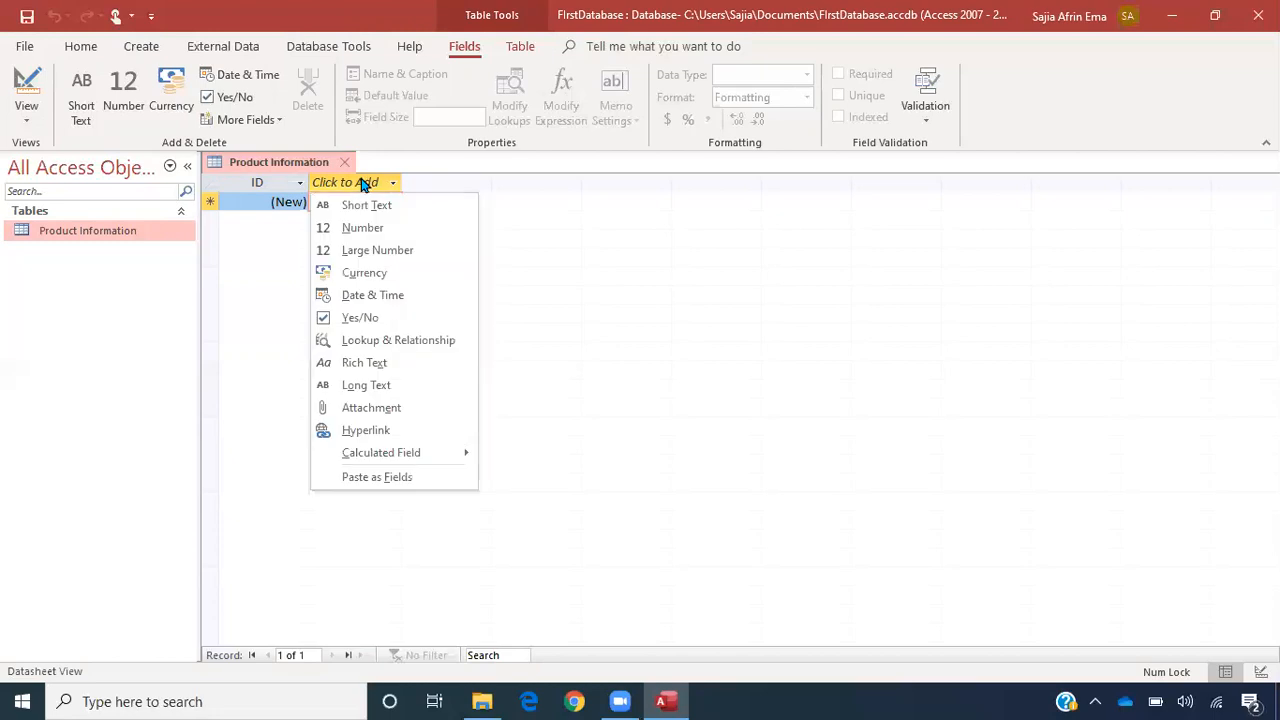
left_click(358, 183)
left_click(358, 184)
left_click(406, 230)
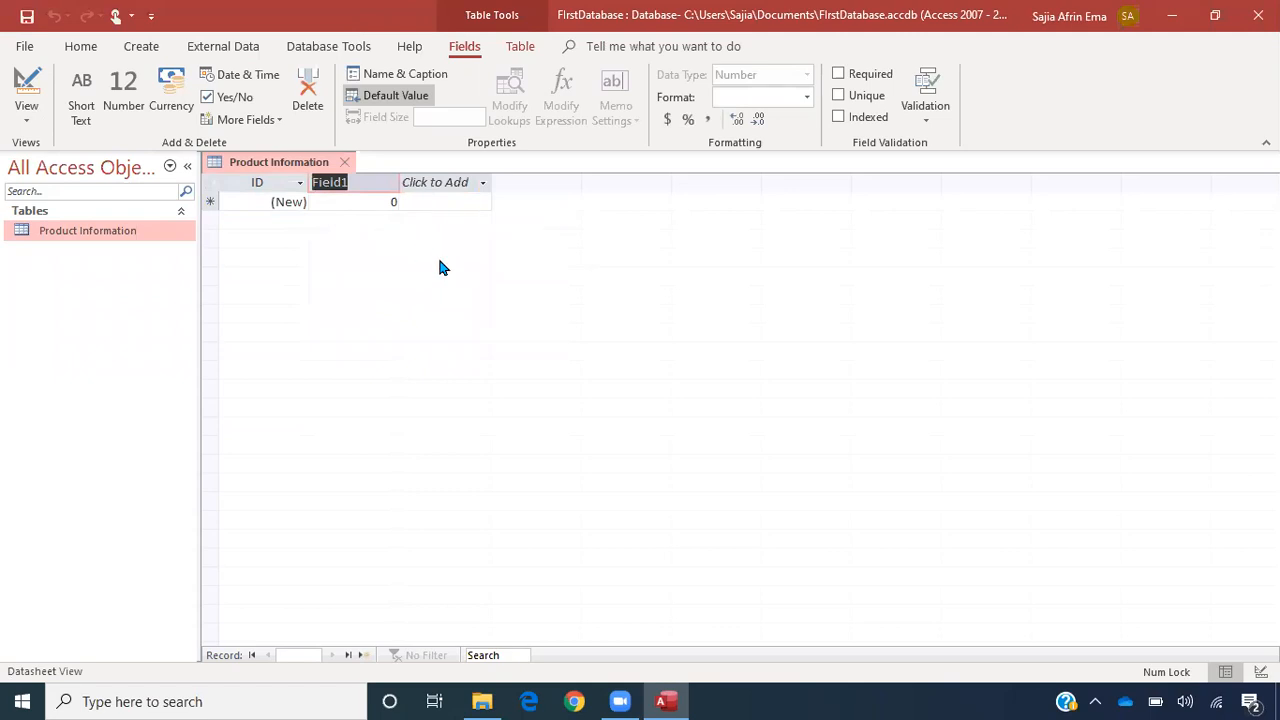
type("ItemNumber")
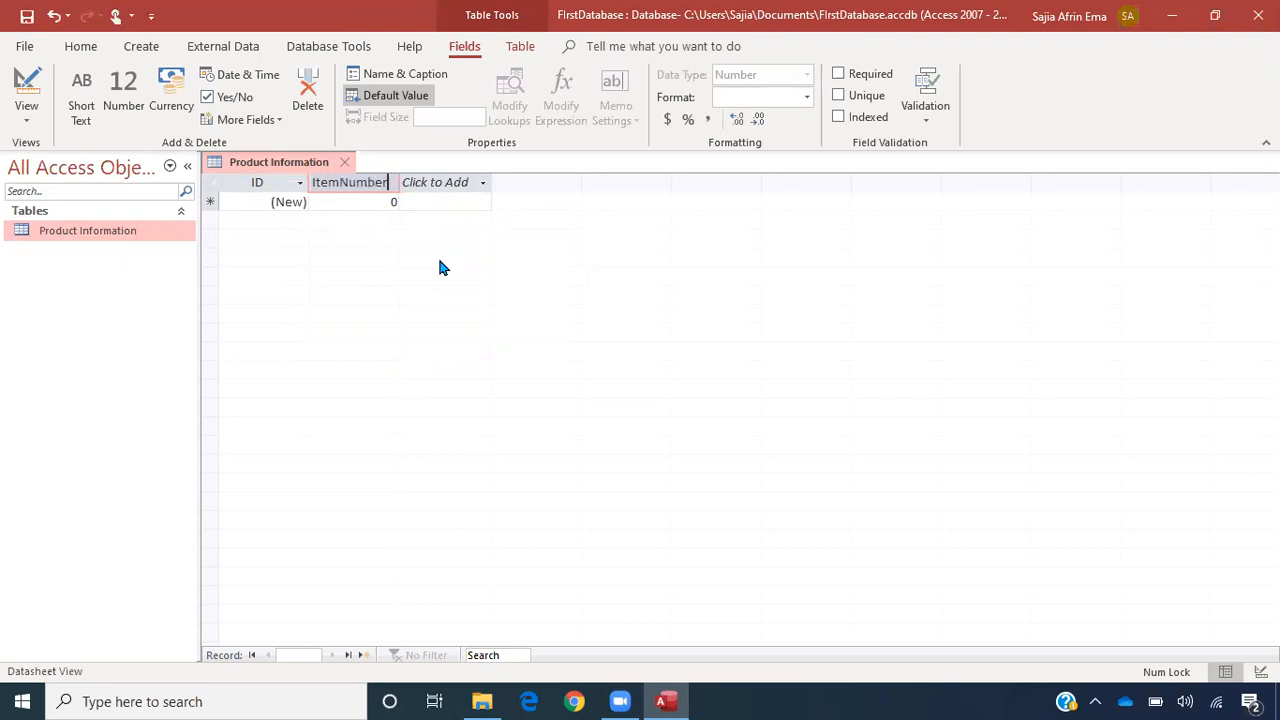
key("Return")
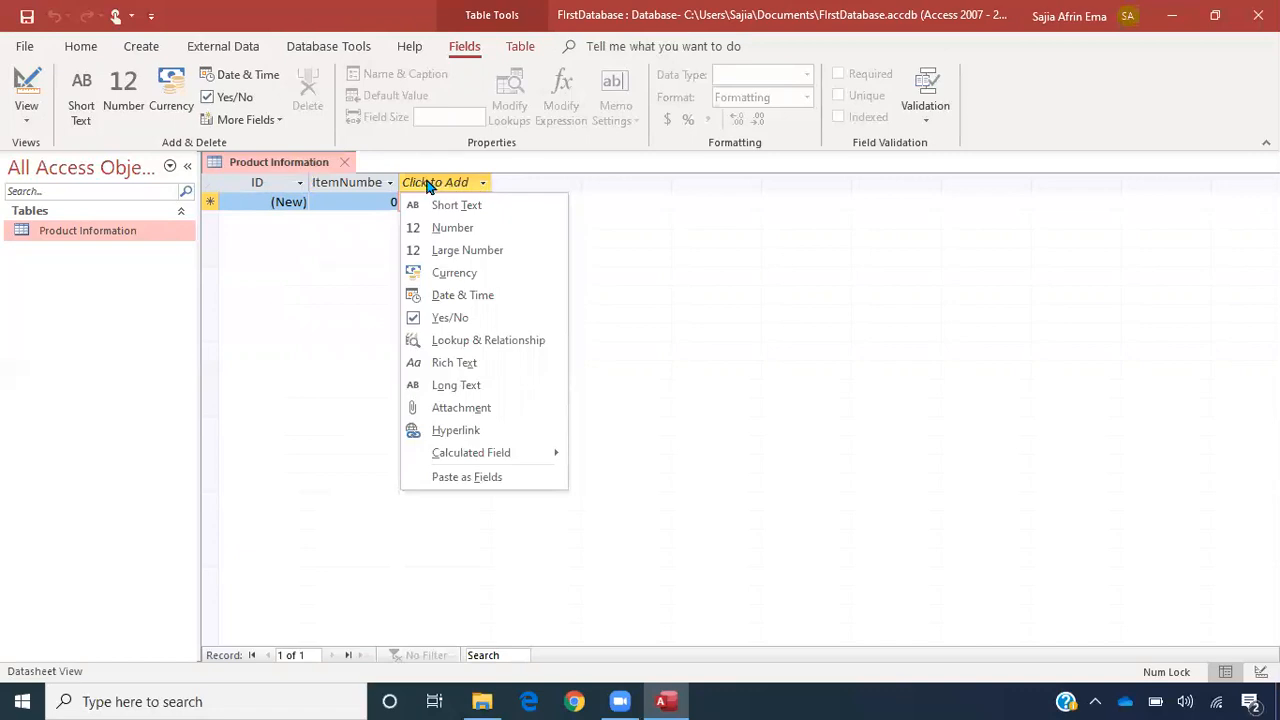
- Add a Short Text field named ItemGroup after the ItemNumber field
left_click(507, 212)
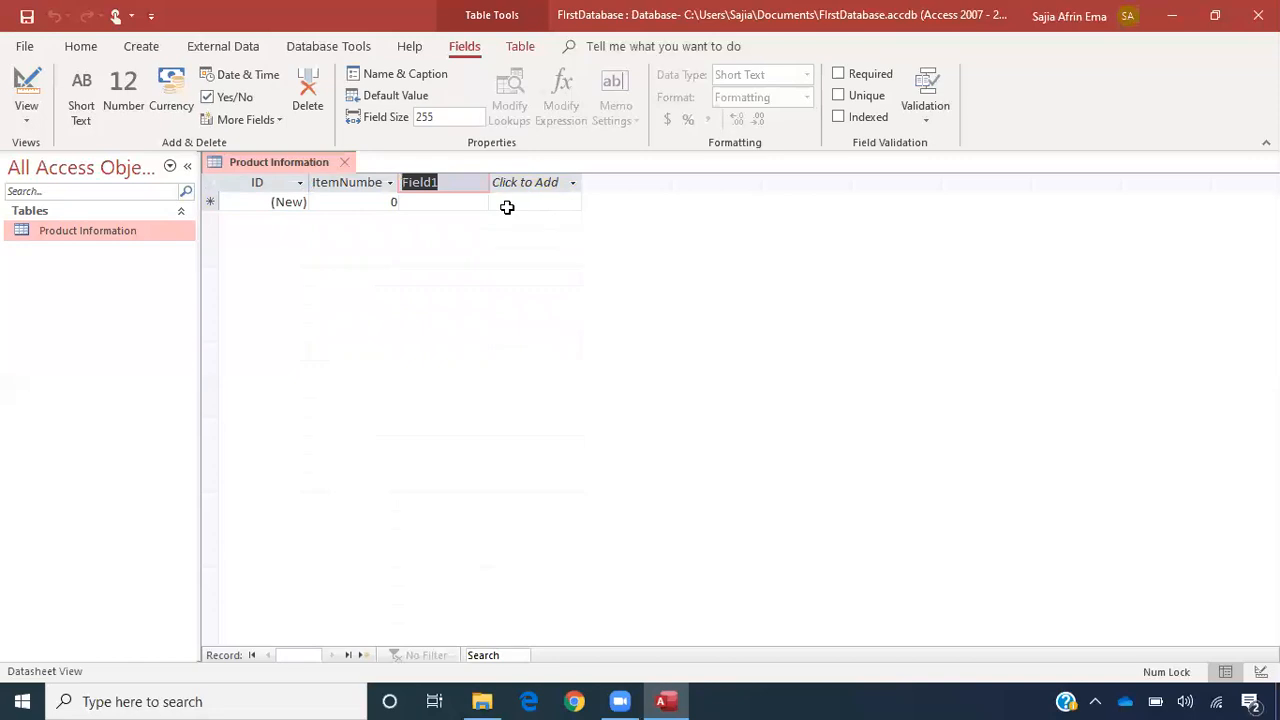
type("ItemGroup")
key("Return")
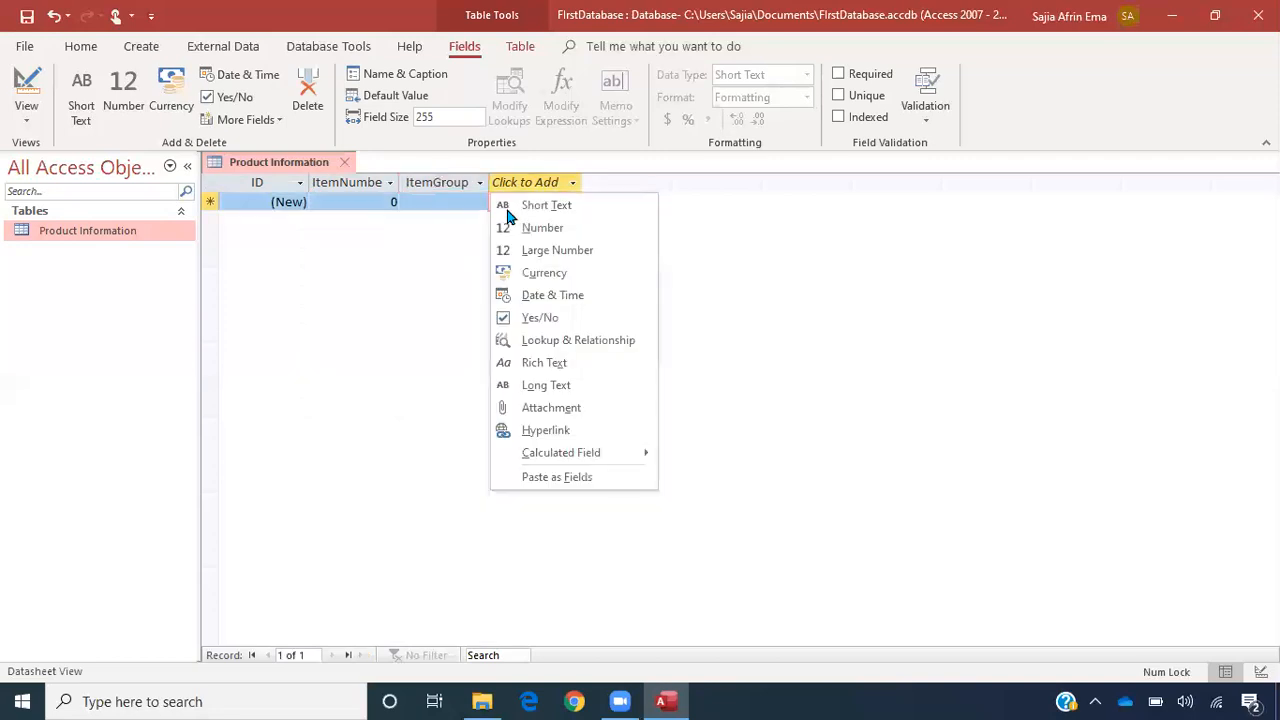
left_click(374, 252)
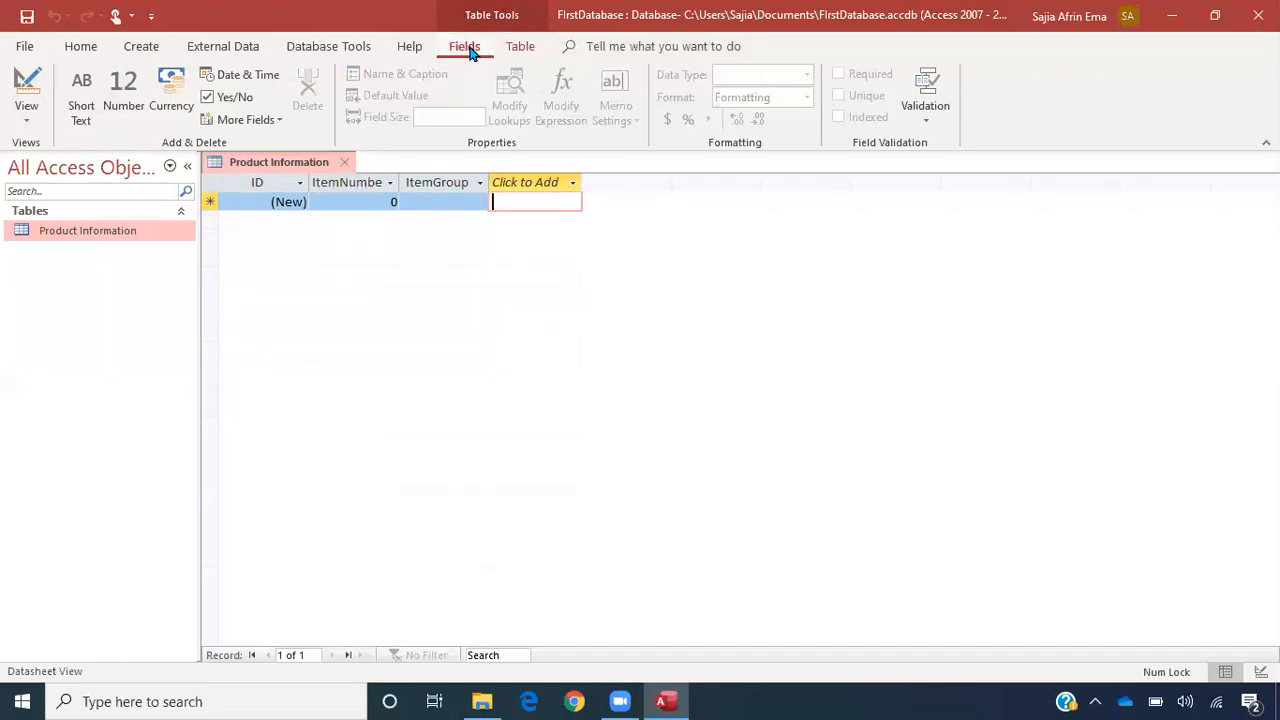
left_click(520, 47)
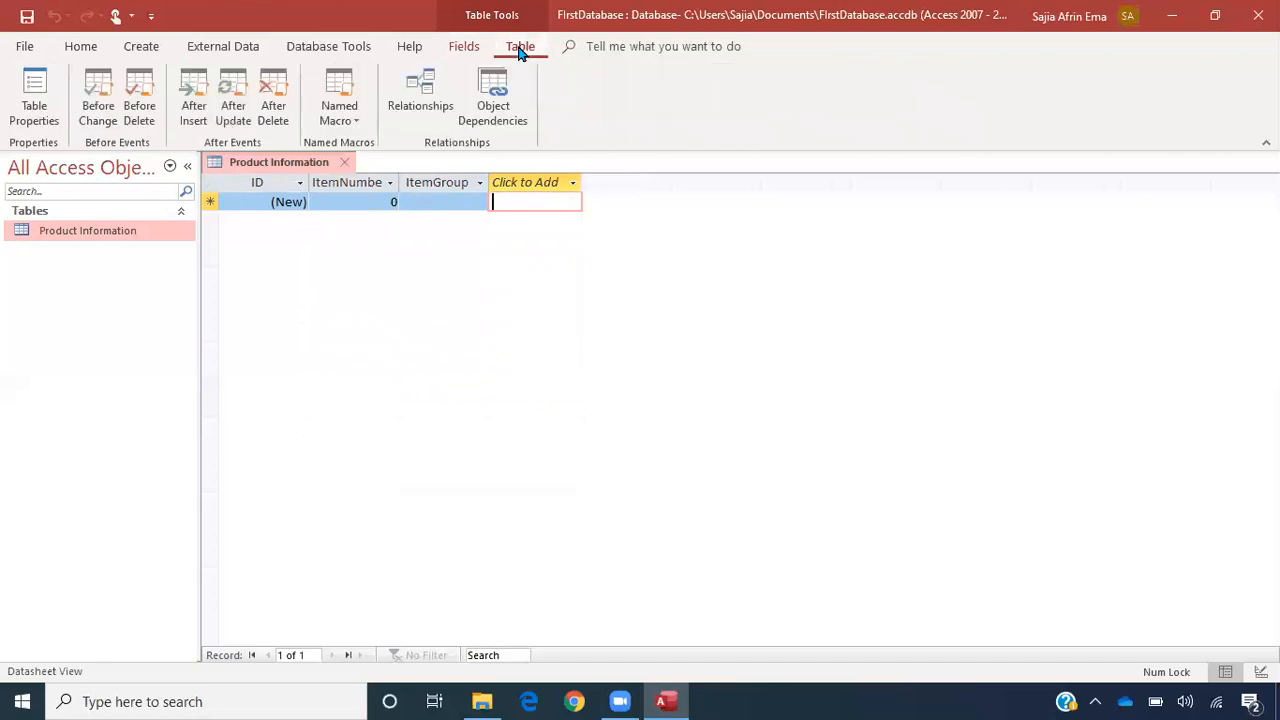
left_click(474, 52)
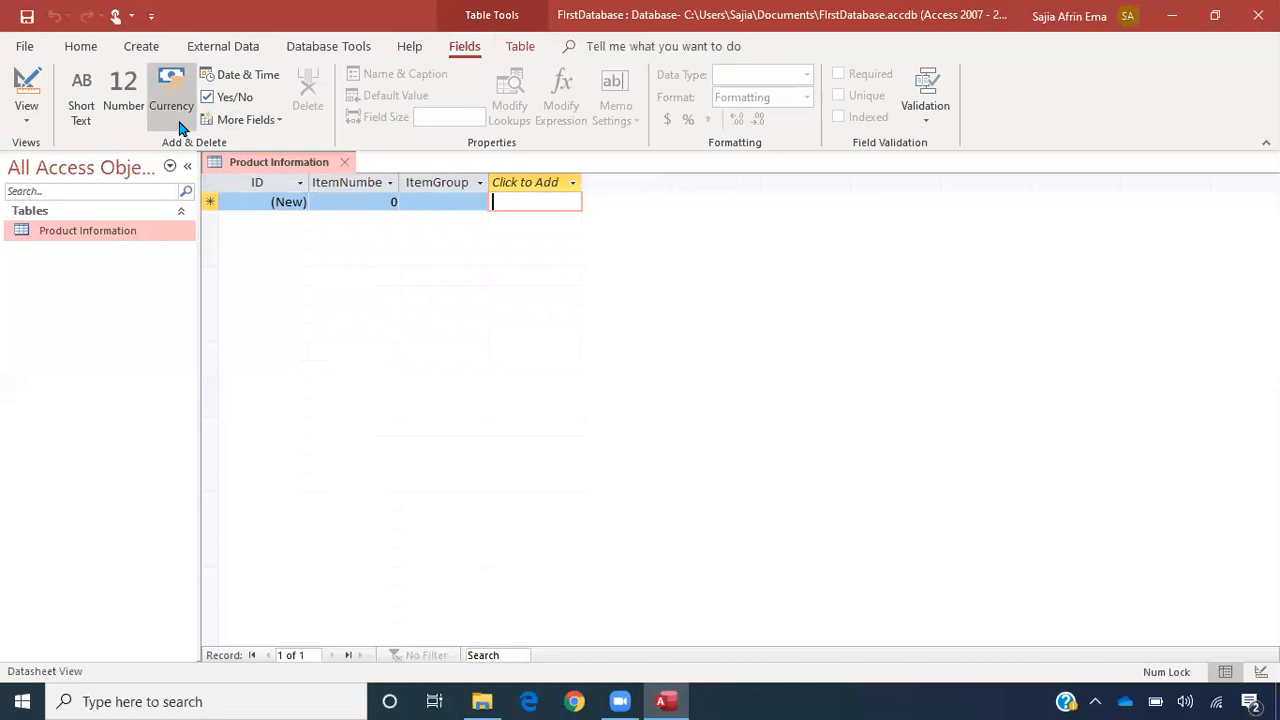
left_click(28, 120)
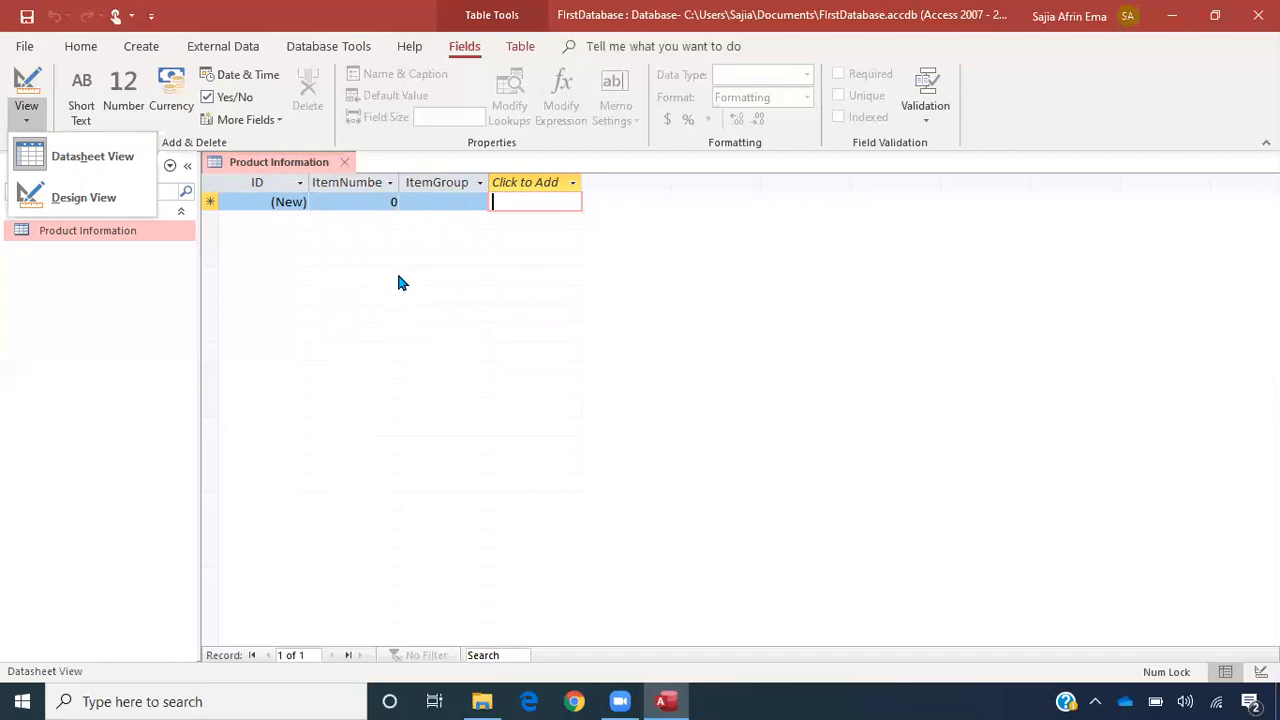
left_click(120, 160)
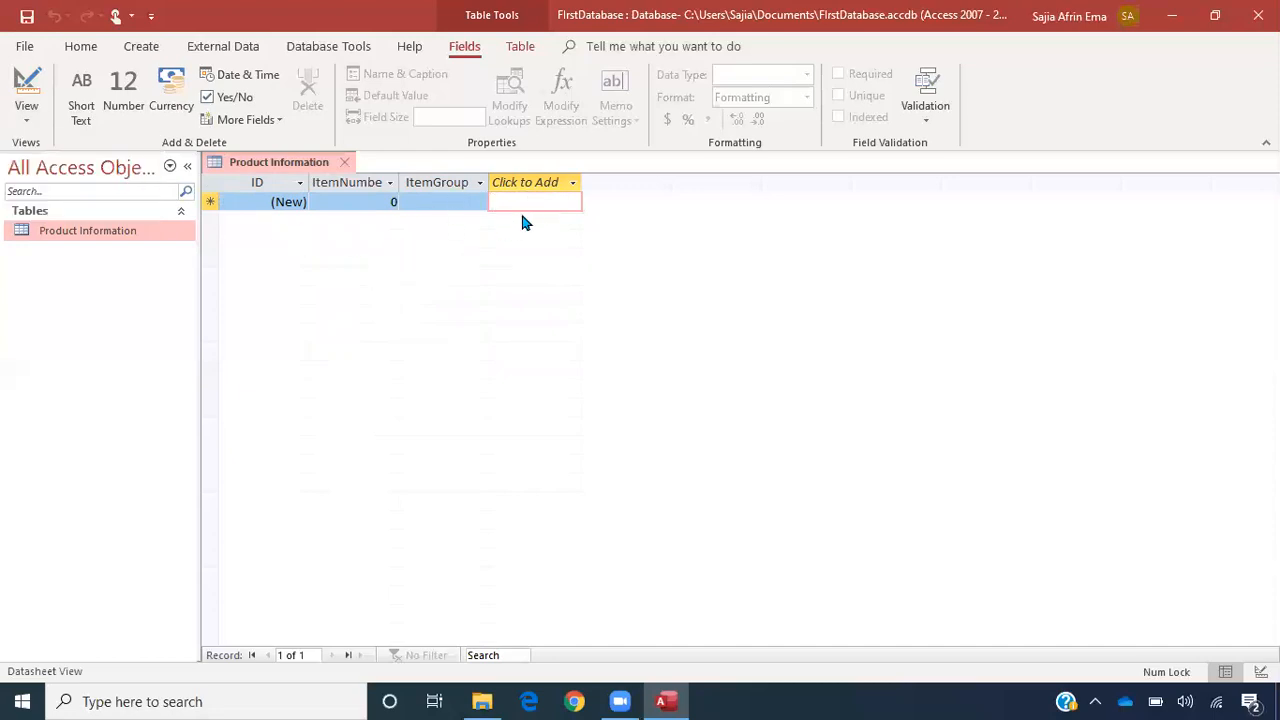
left_click(449, 201)
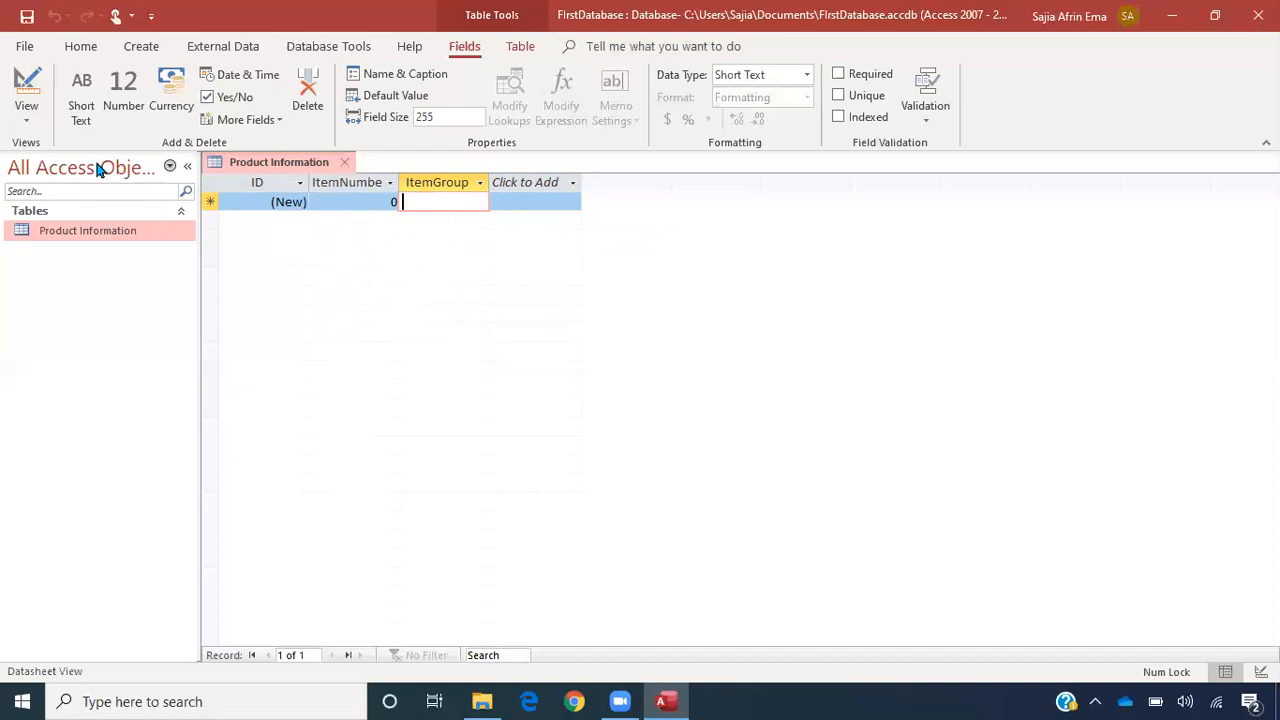
- Switch the Product Information table to Design view and examine the data types of the ID, ItemNumber and ItemGroup fields
left_click(33, 127)
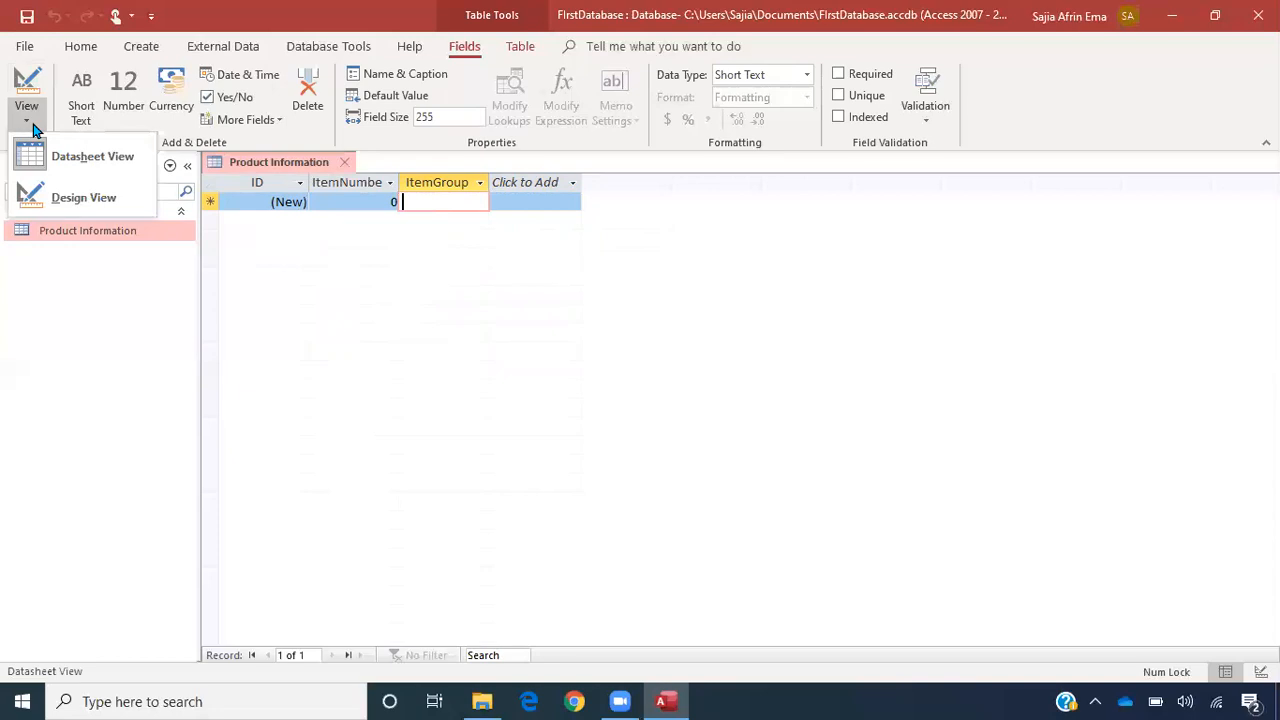
left_click(80, 198)
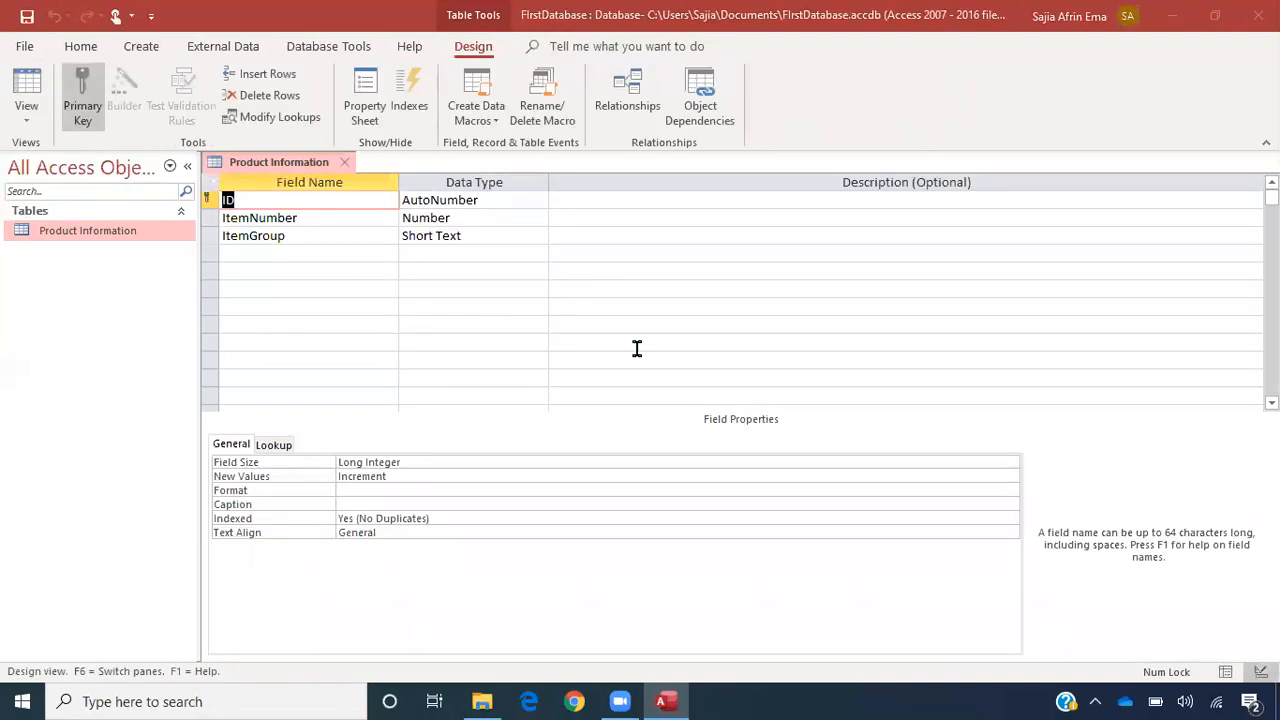
left_click(492, 289)
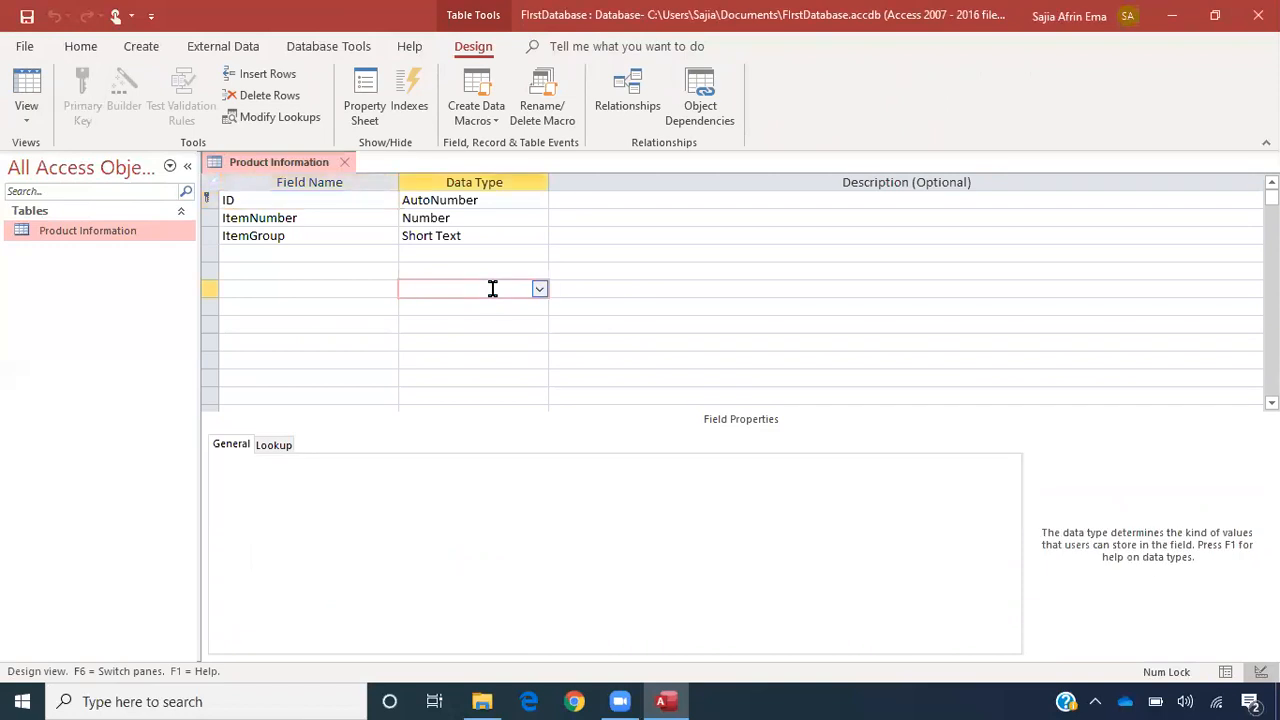
left_click(327, 201)
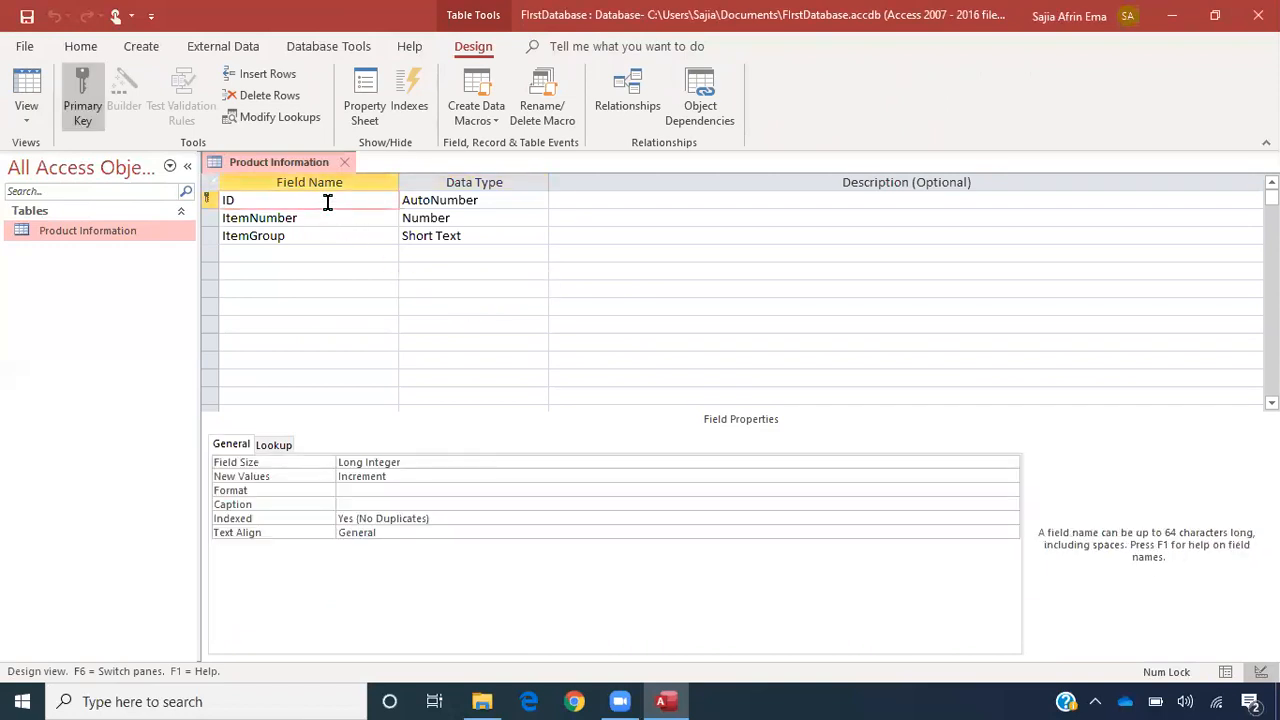
left_click(511, 199)
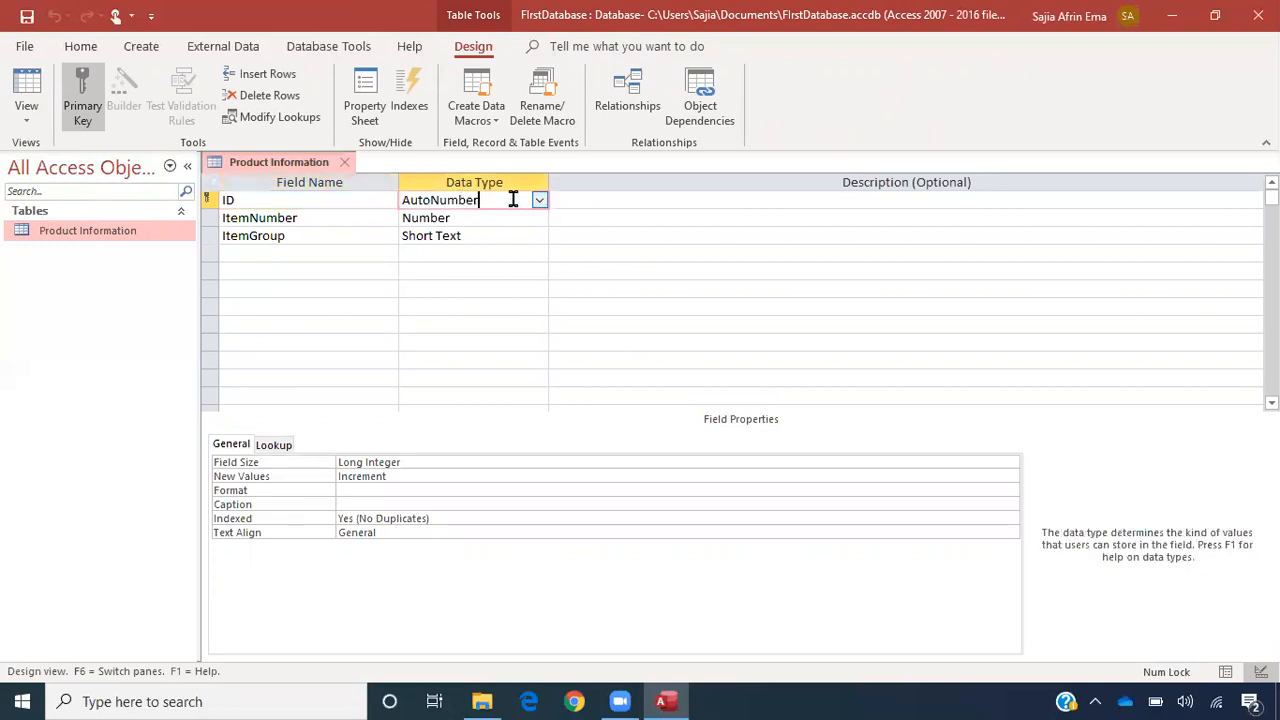
left_click(342, 221)
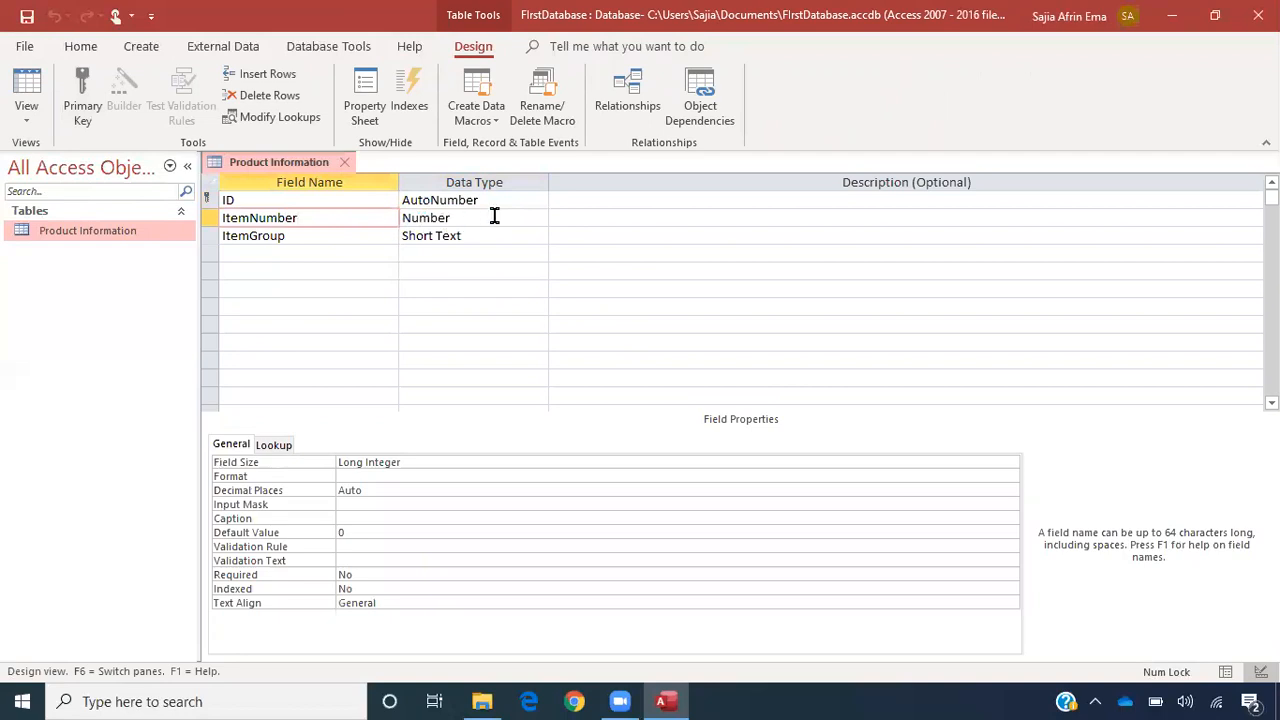
left_click(494, 216)
left_click(316, 237)
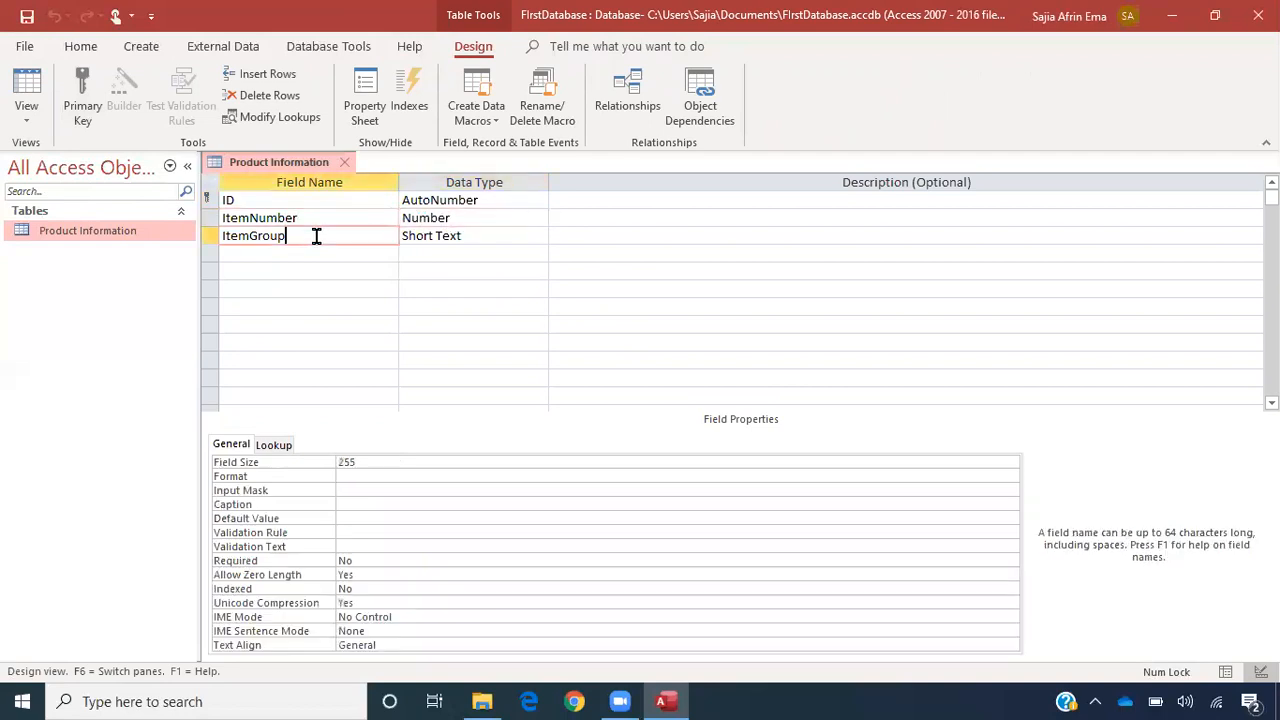
left_click(494, 236)
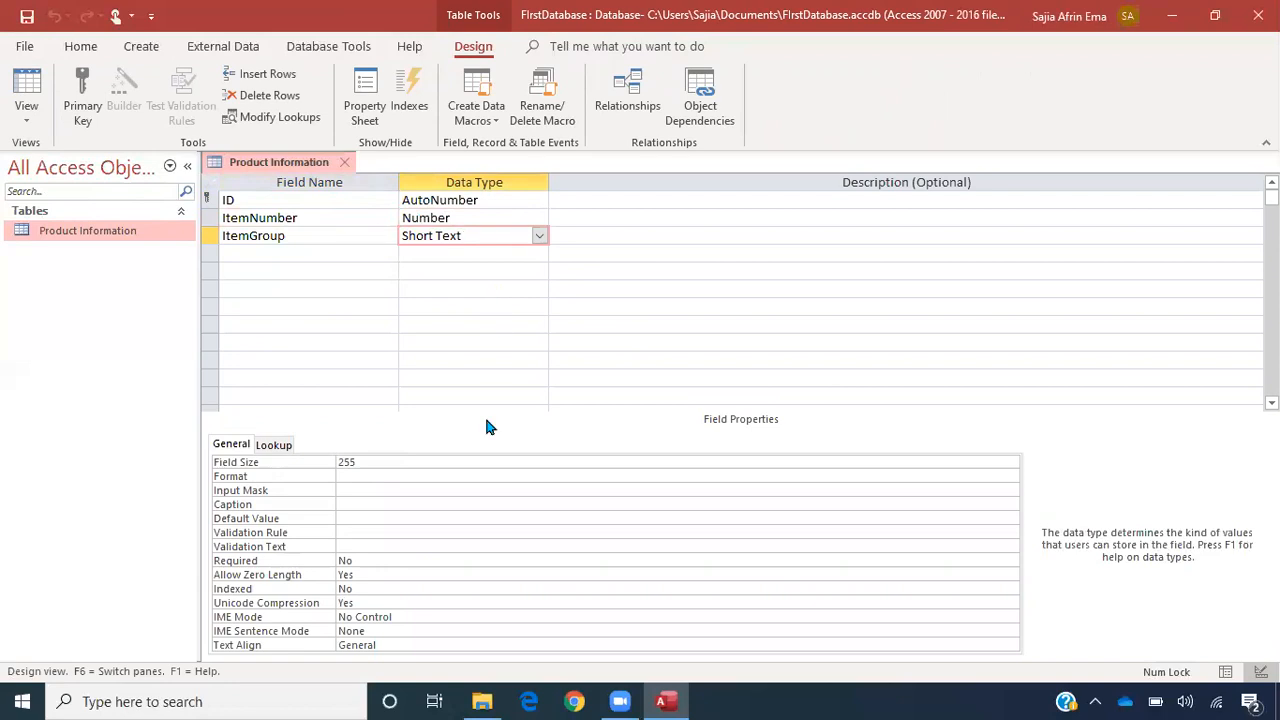
left_click(460, 404)
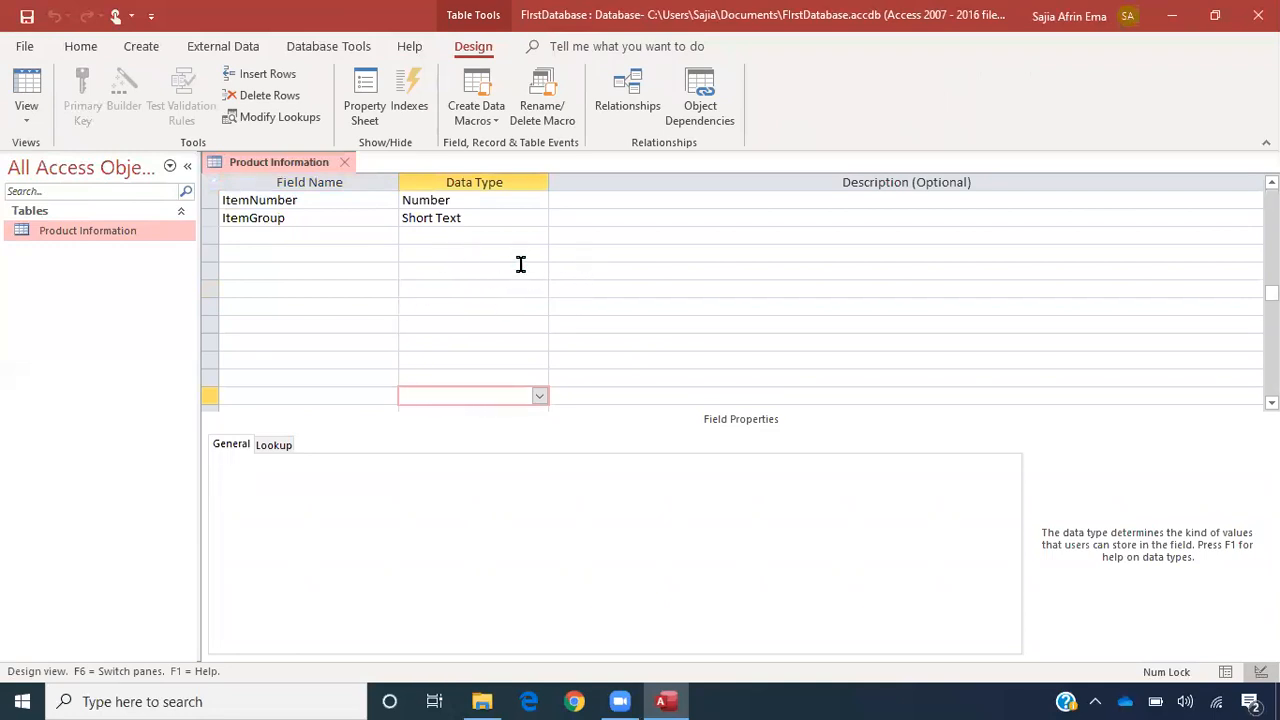
scroll(518, 260, "up", 1)
left_click(474, 272)
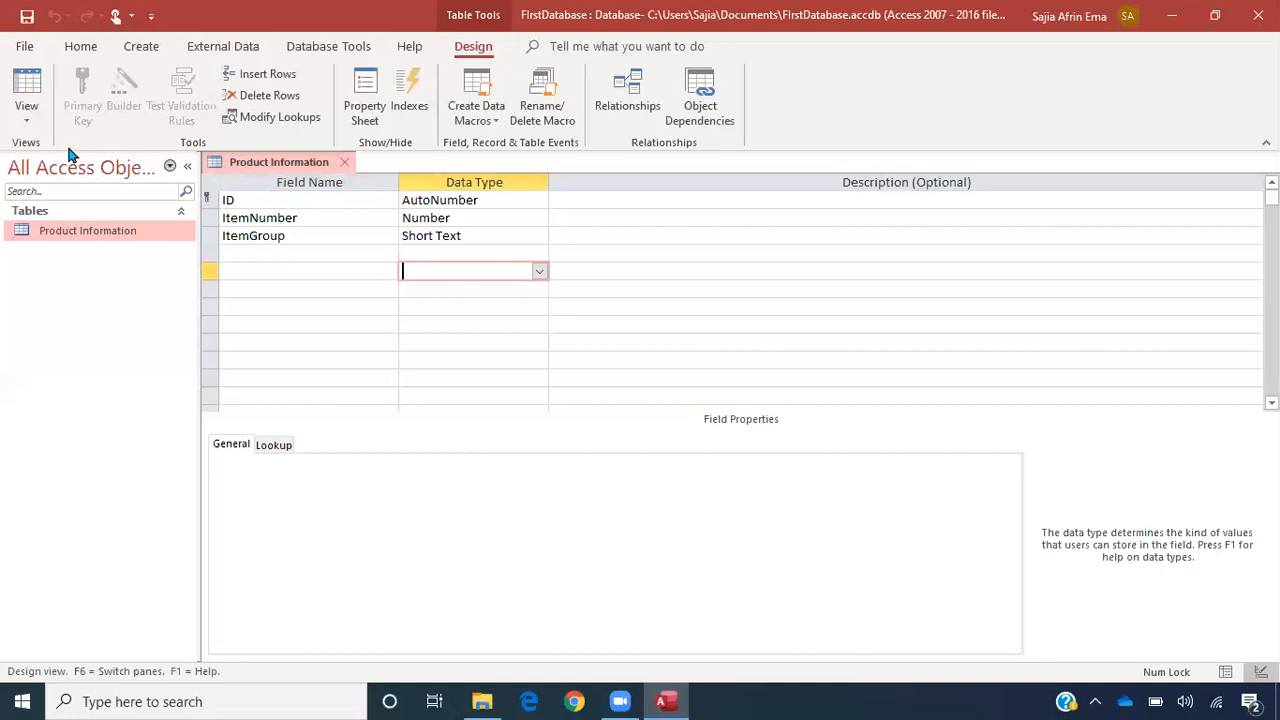
- Return to Datasheet view and add a record with ItemNumber 1112 and ItemGroup Auto Parts
left_click(28, 120)
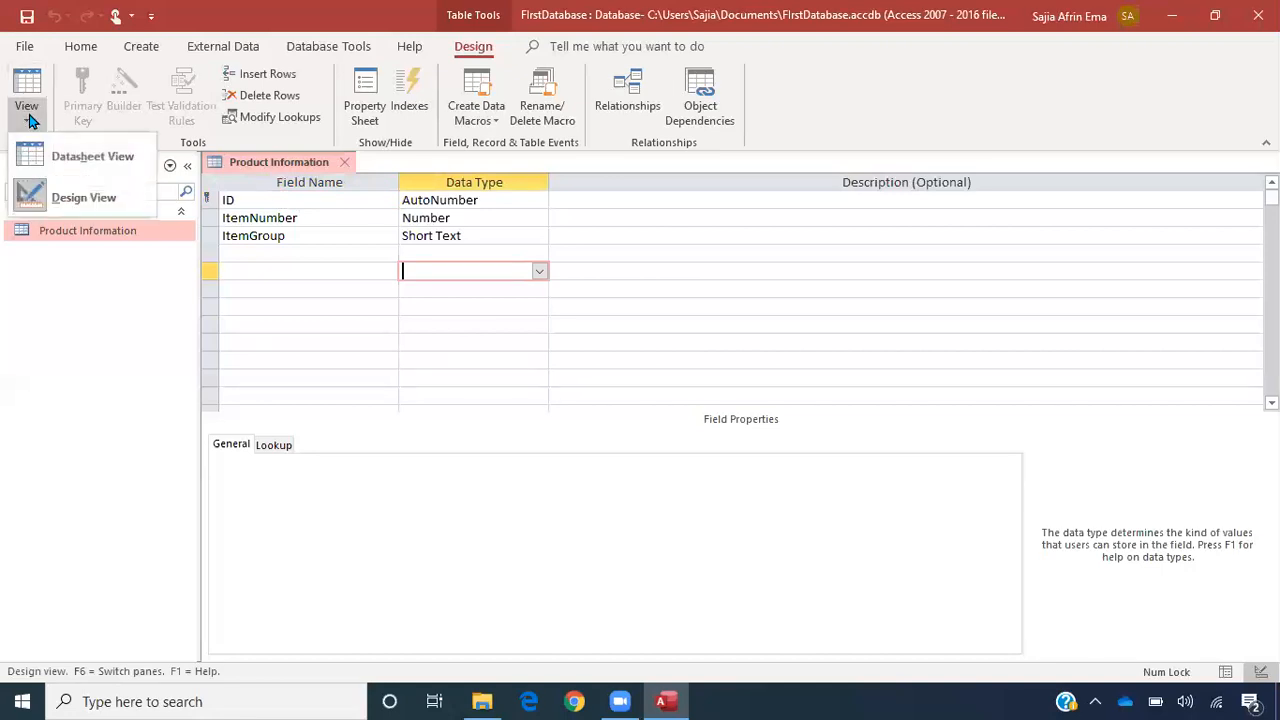
left_click(55, 158)
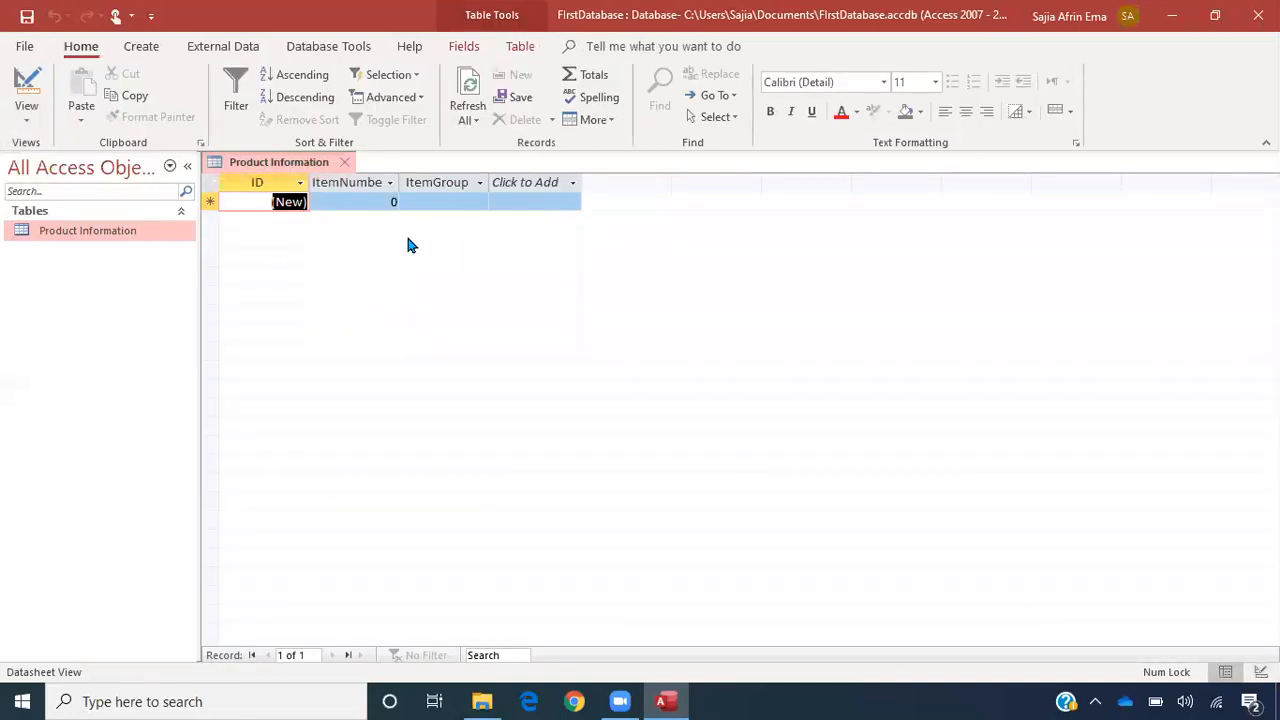
left_click(357, 203)
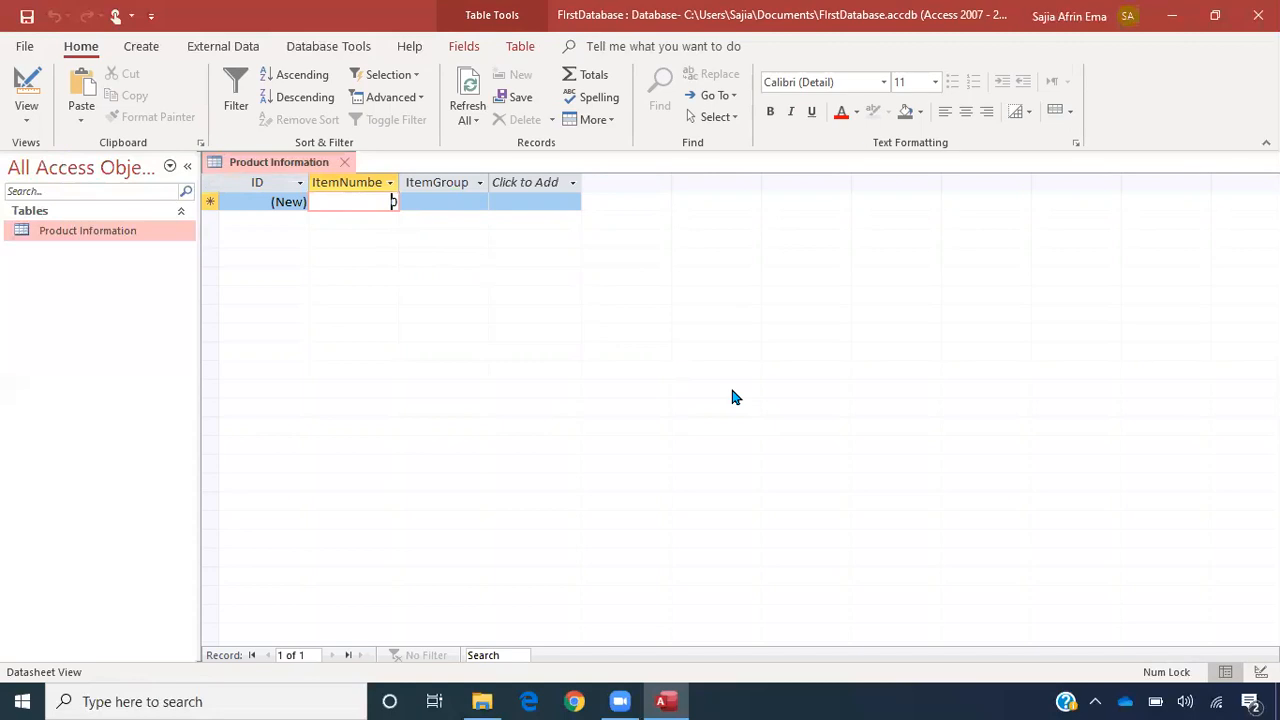
key("BackSpace")
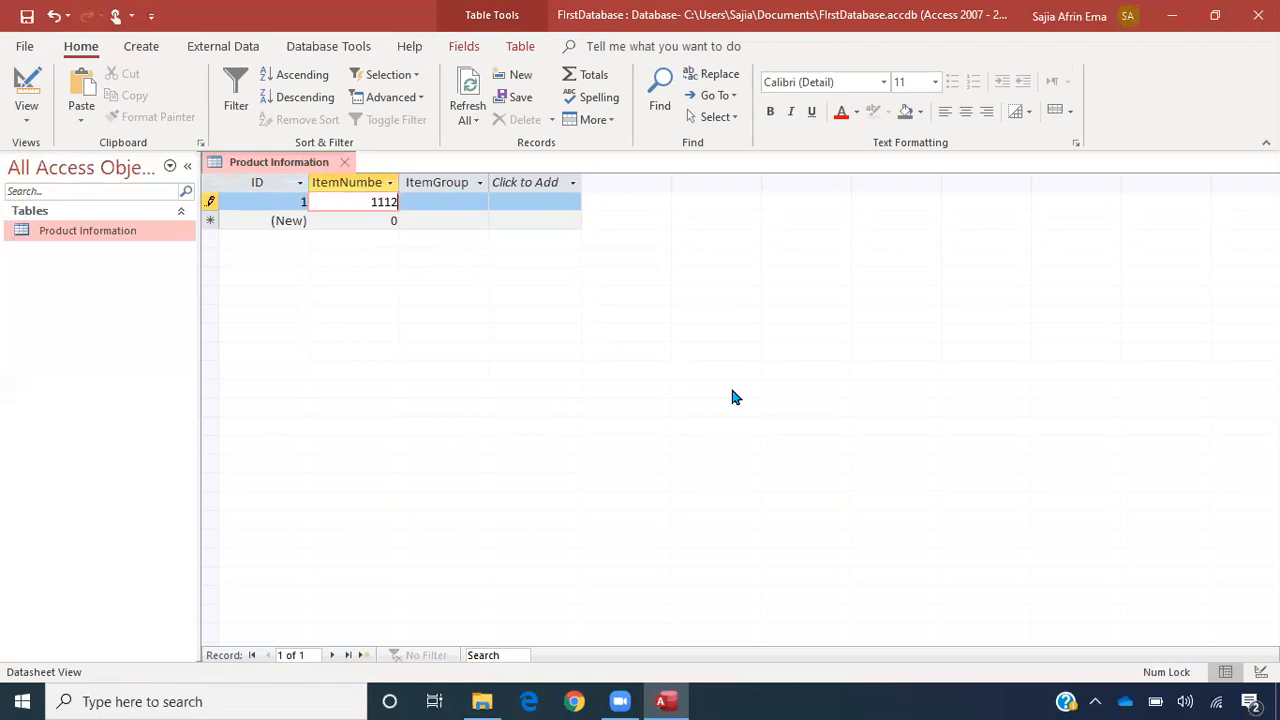
key("Tab")
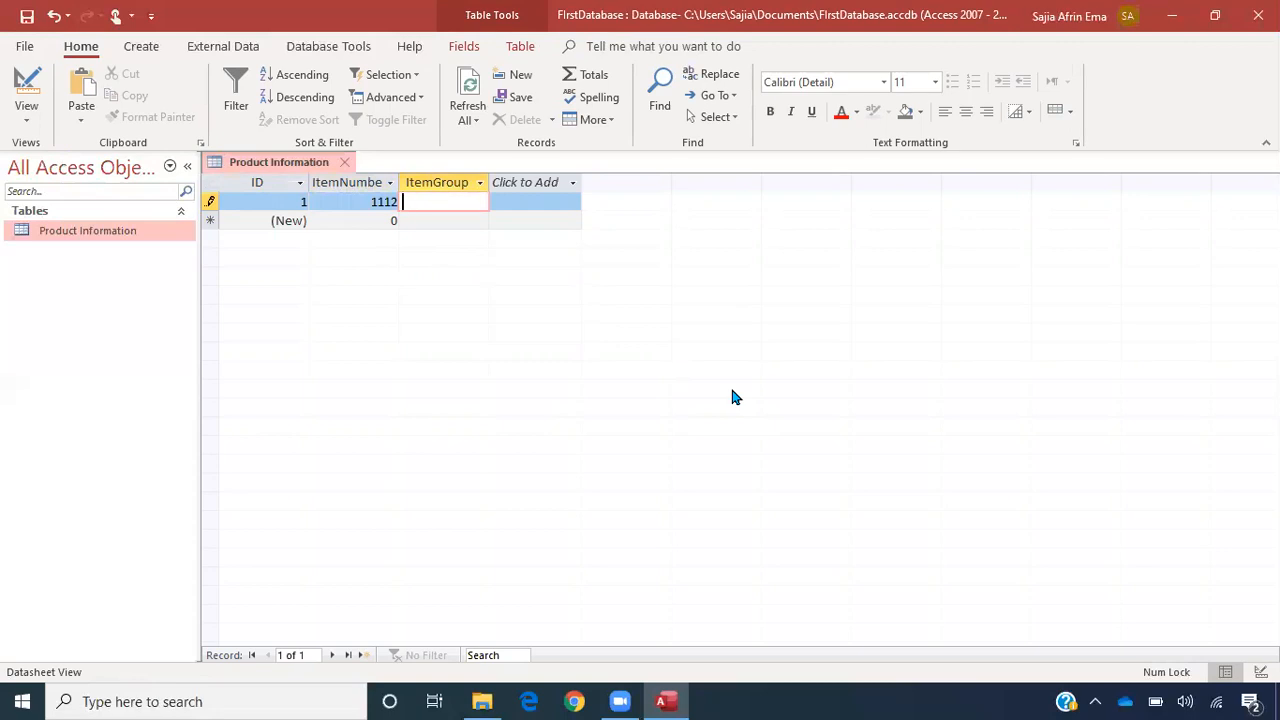
type("Auto Parts")
key("Tab")
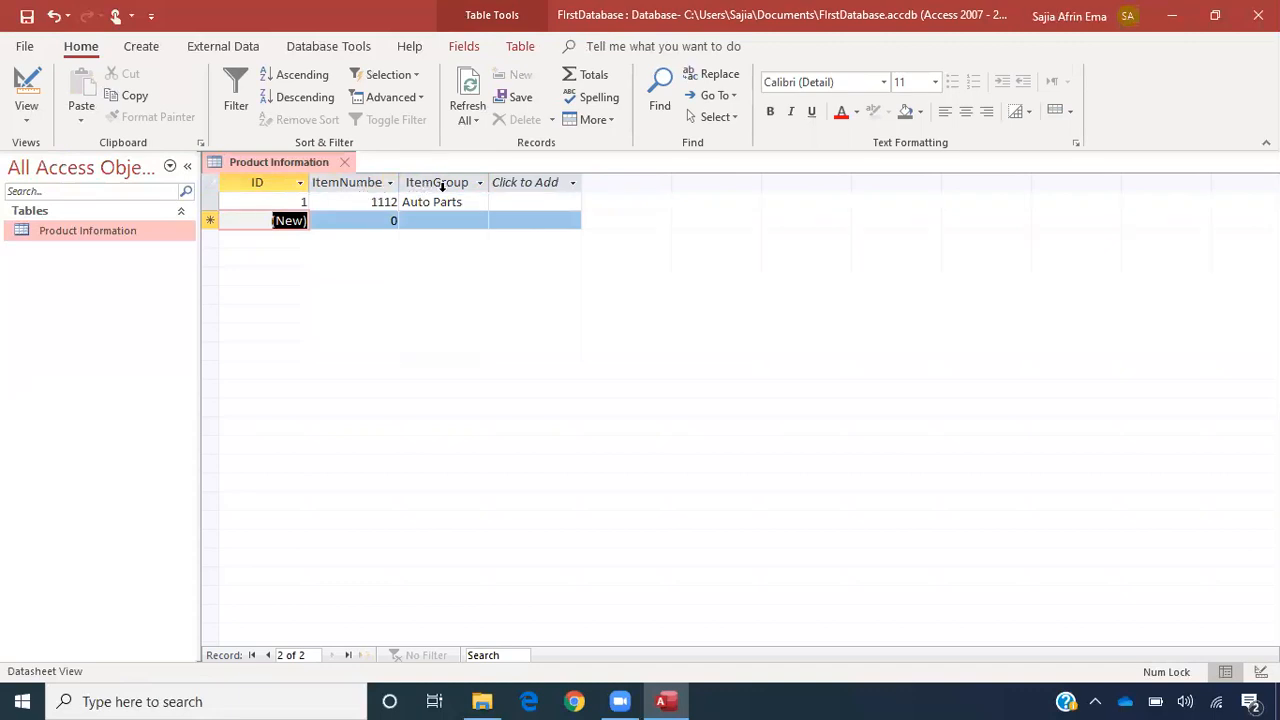
- Check the ID field's data type in Design view and compare it with the first record in Datasheet view
left_click(260, 200)
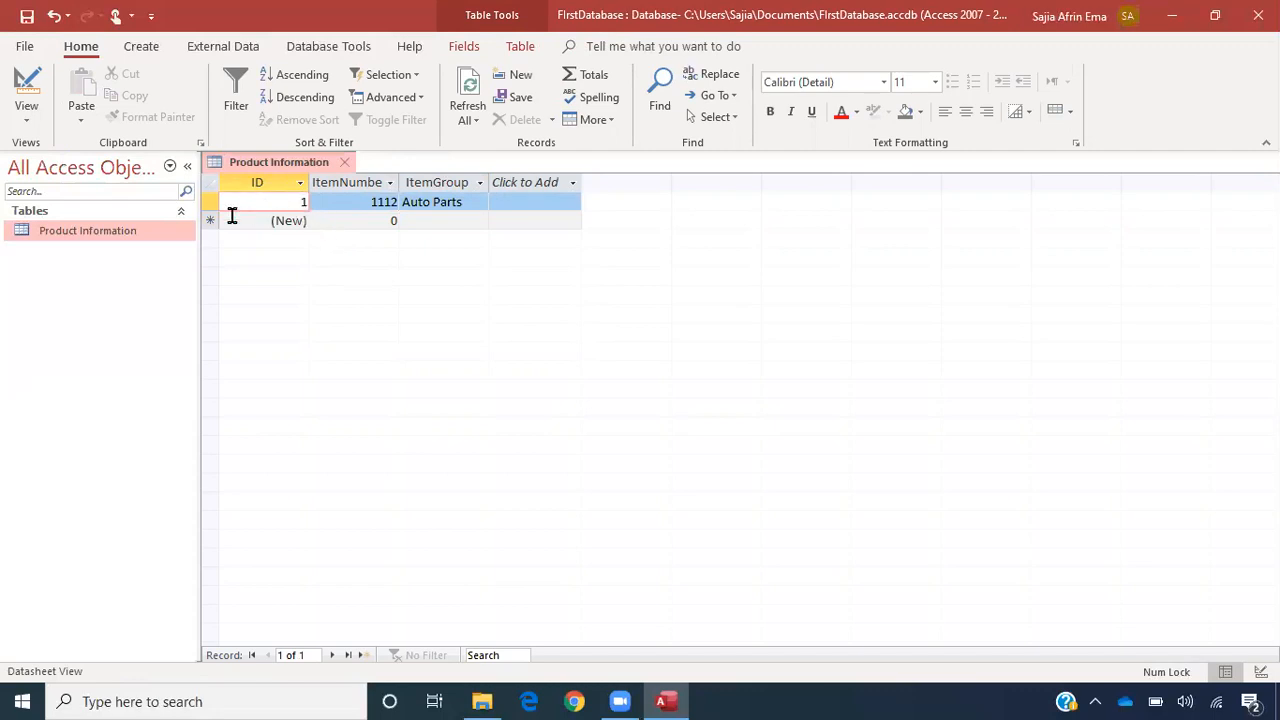
left_click(28, 116)
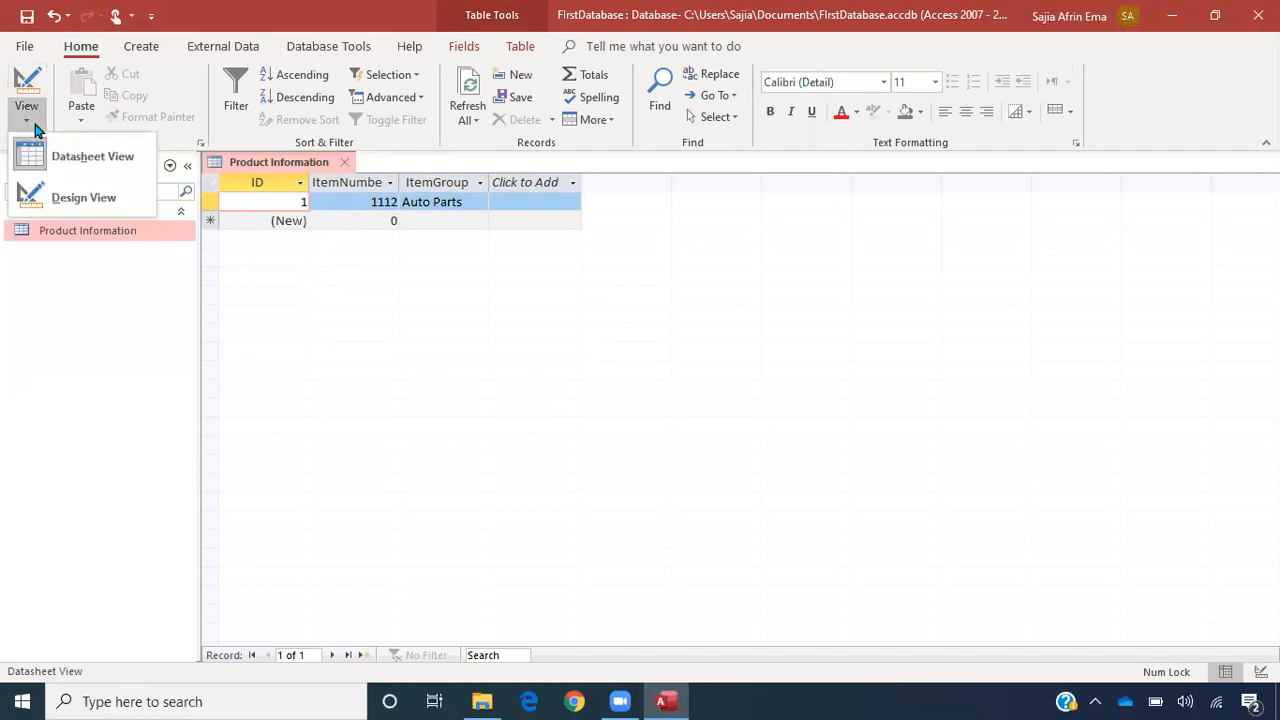
left_click(55, 193)
left_click(292, 200)
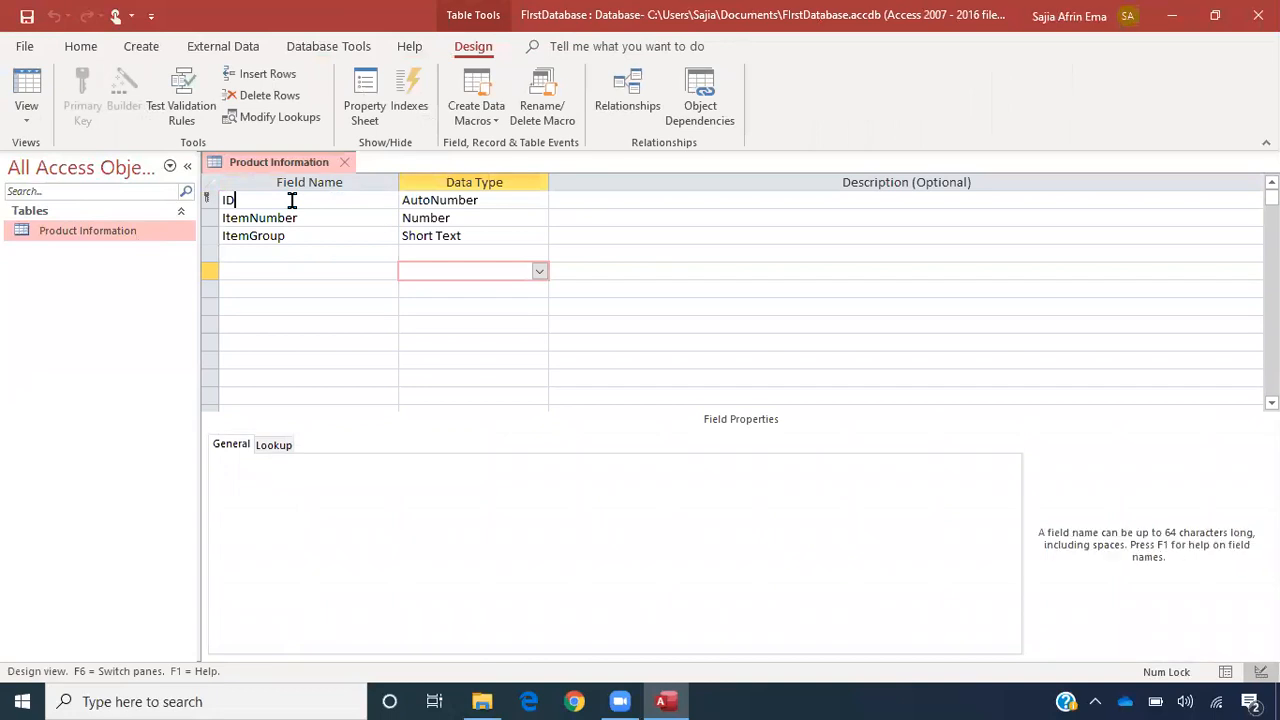
left_click(494, 199)
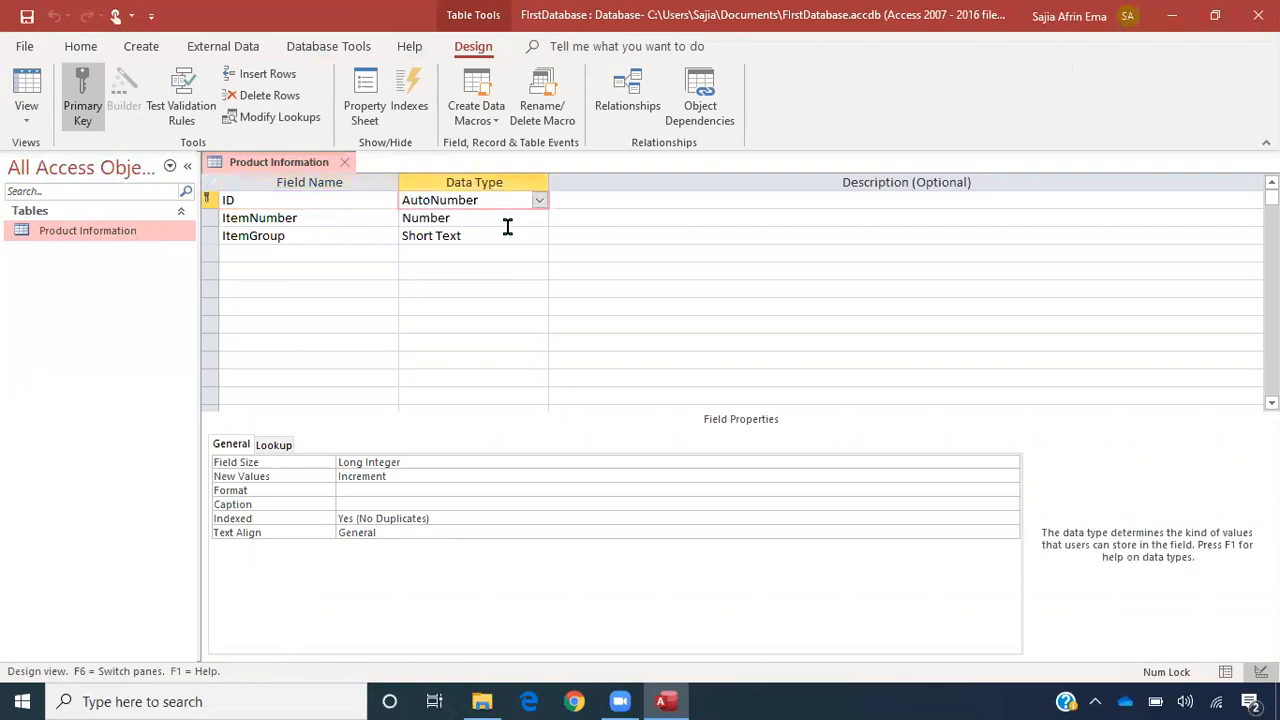
left_click(28, 110)
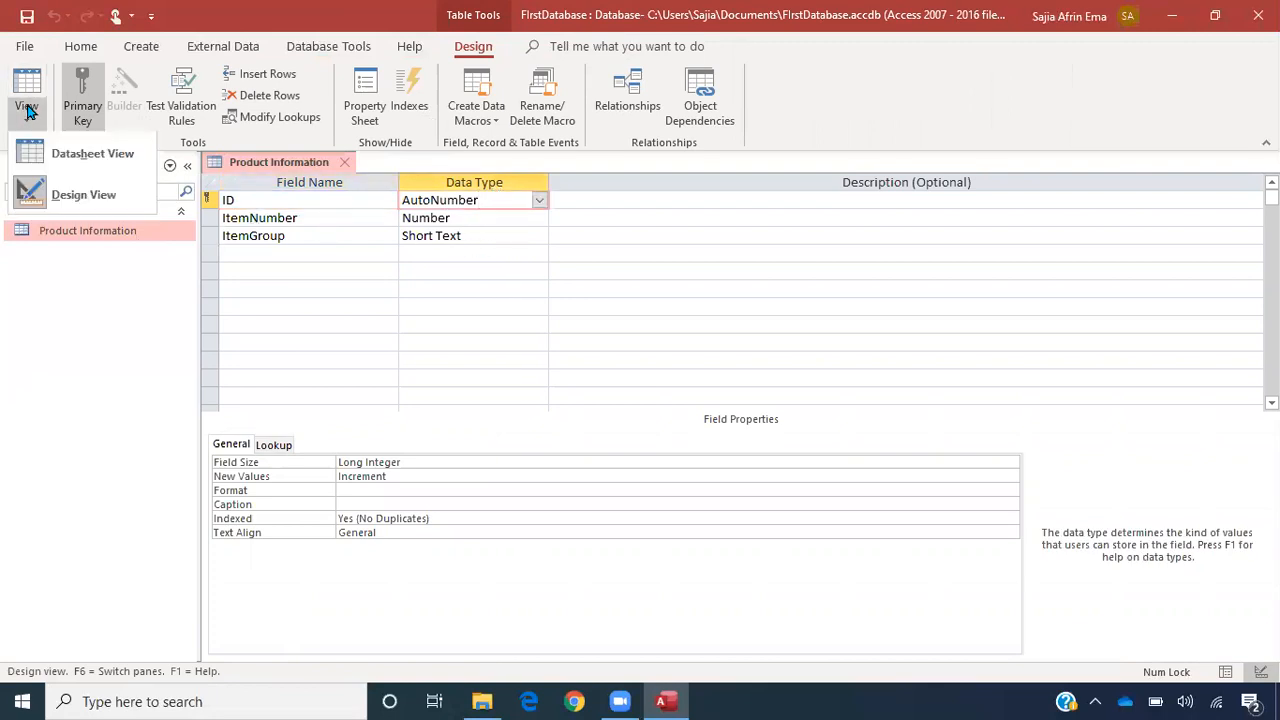
left_click(64, 160)
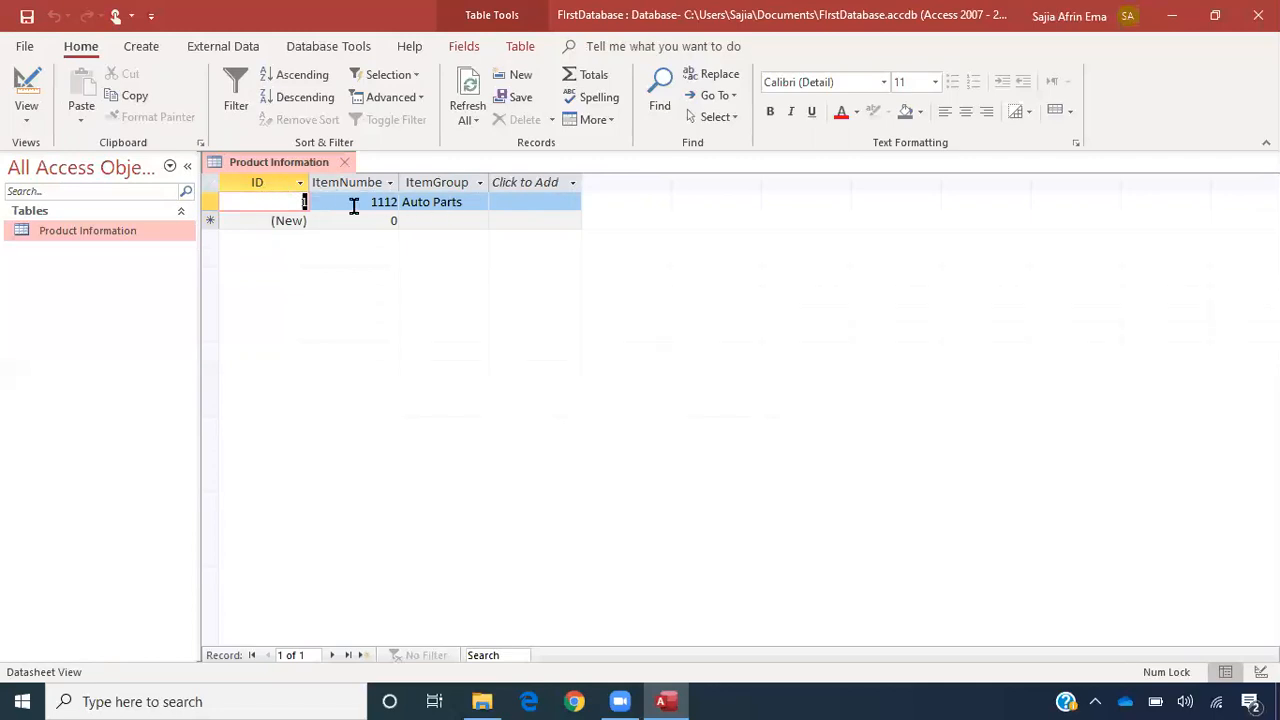
left_click(354, 206)
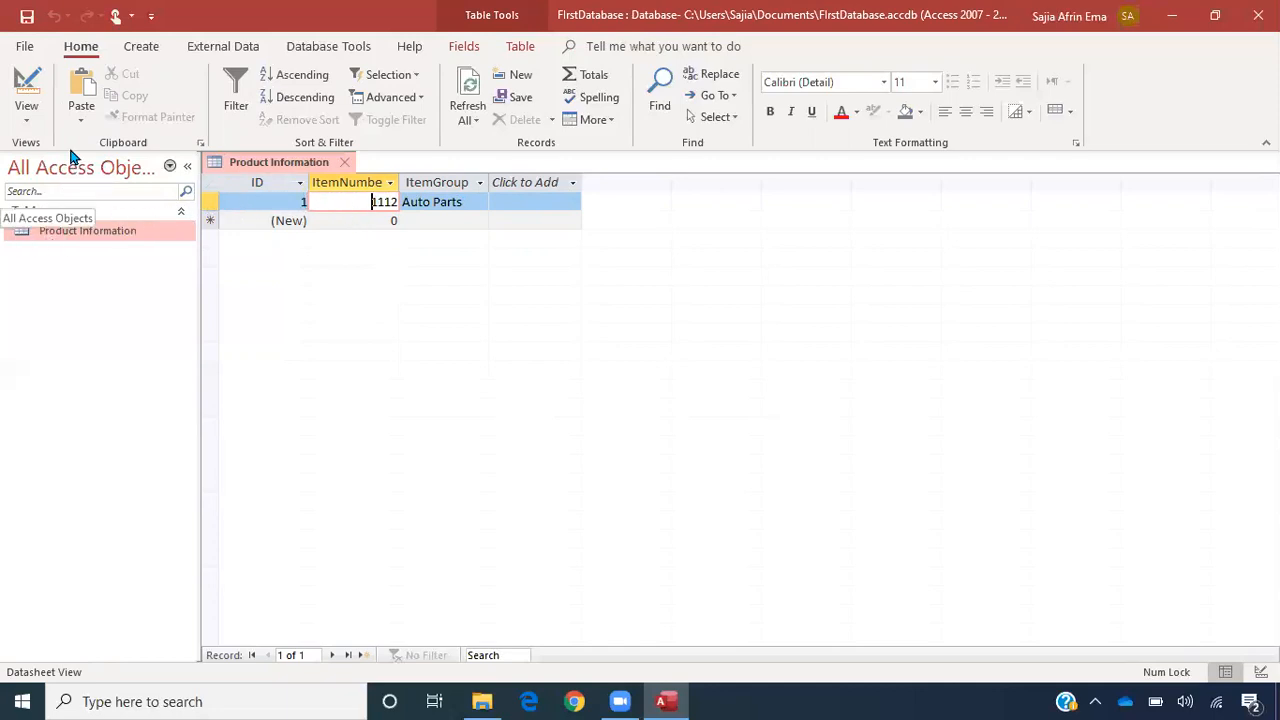
- Switch to Design view and examine the Field Size options of the ID field
left_click(30, 127)
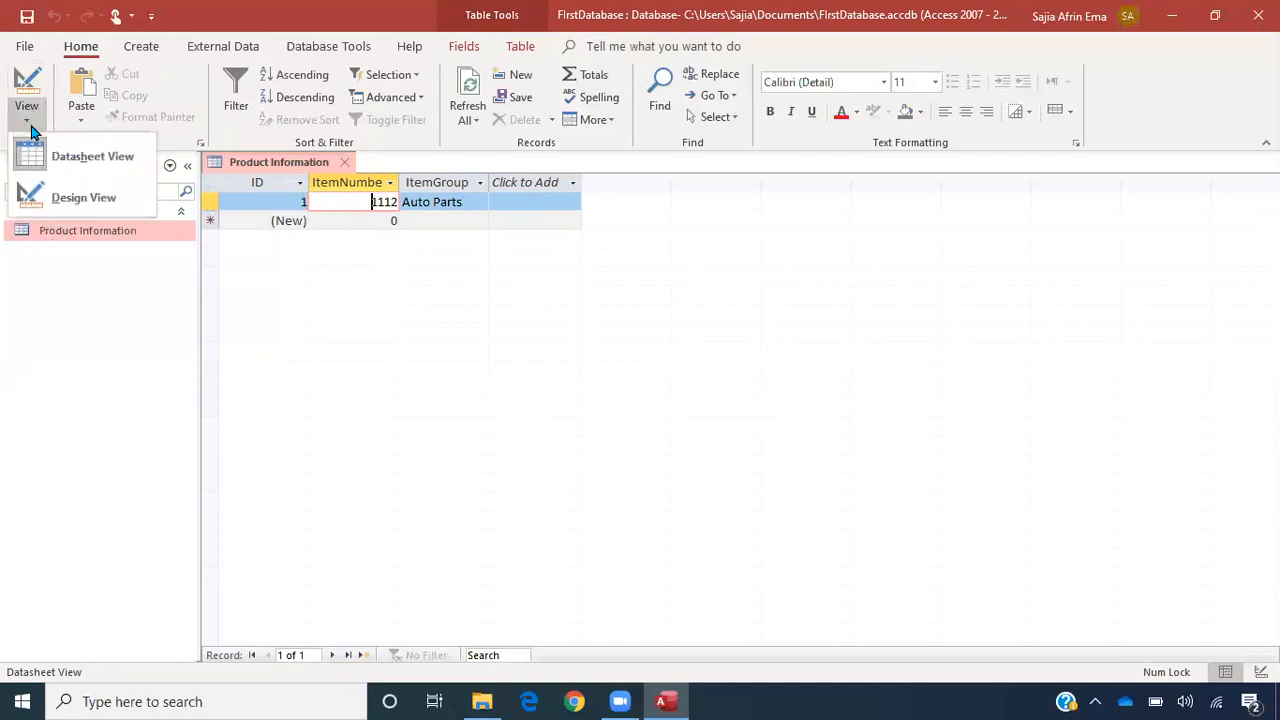
left_click(66, 199)
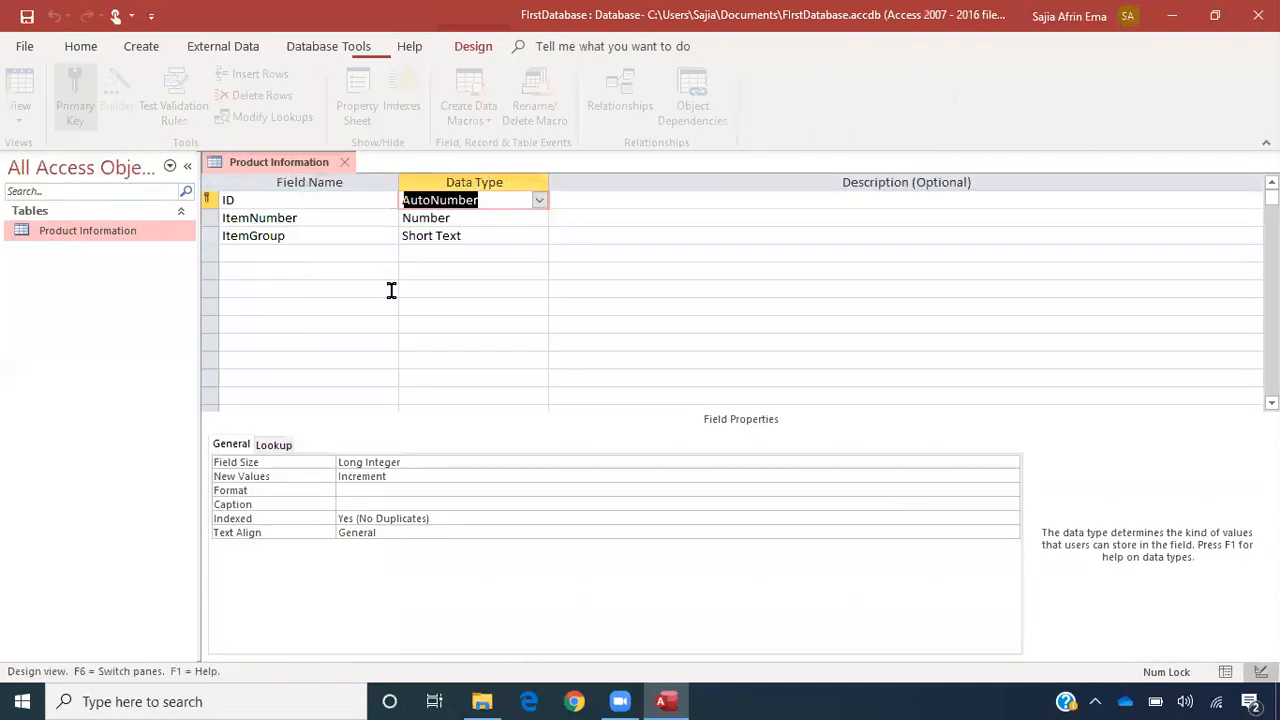
left_click(335, 258)
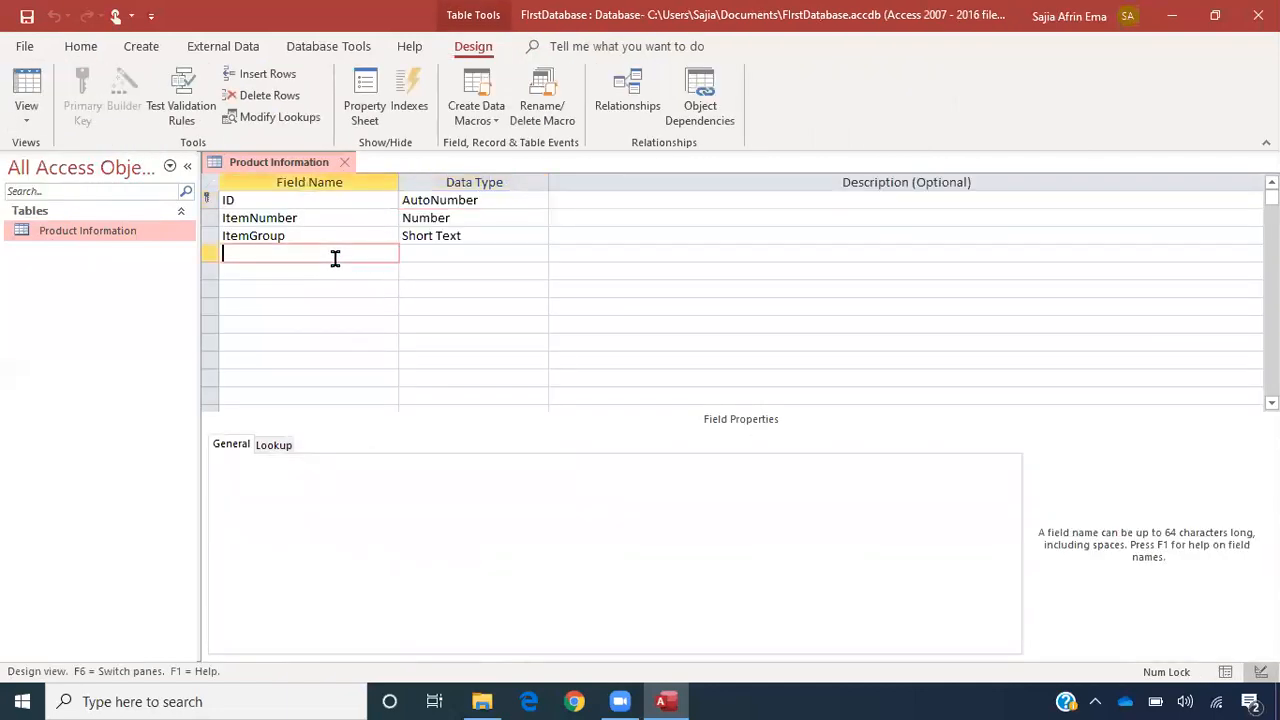
left_click(322, 203)
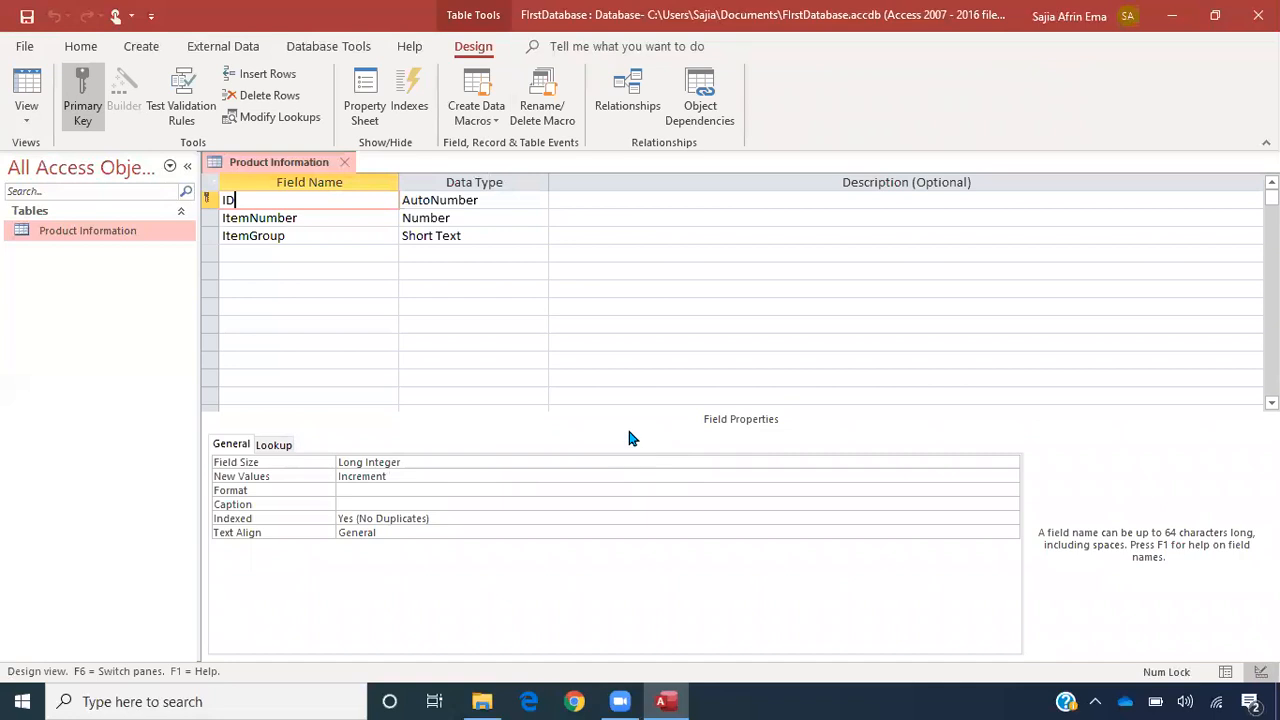
left_click(405, 463)
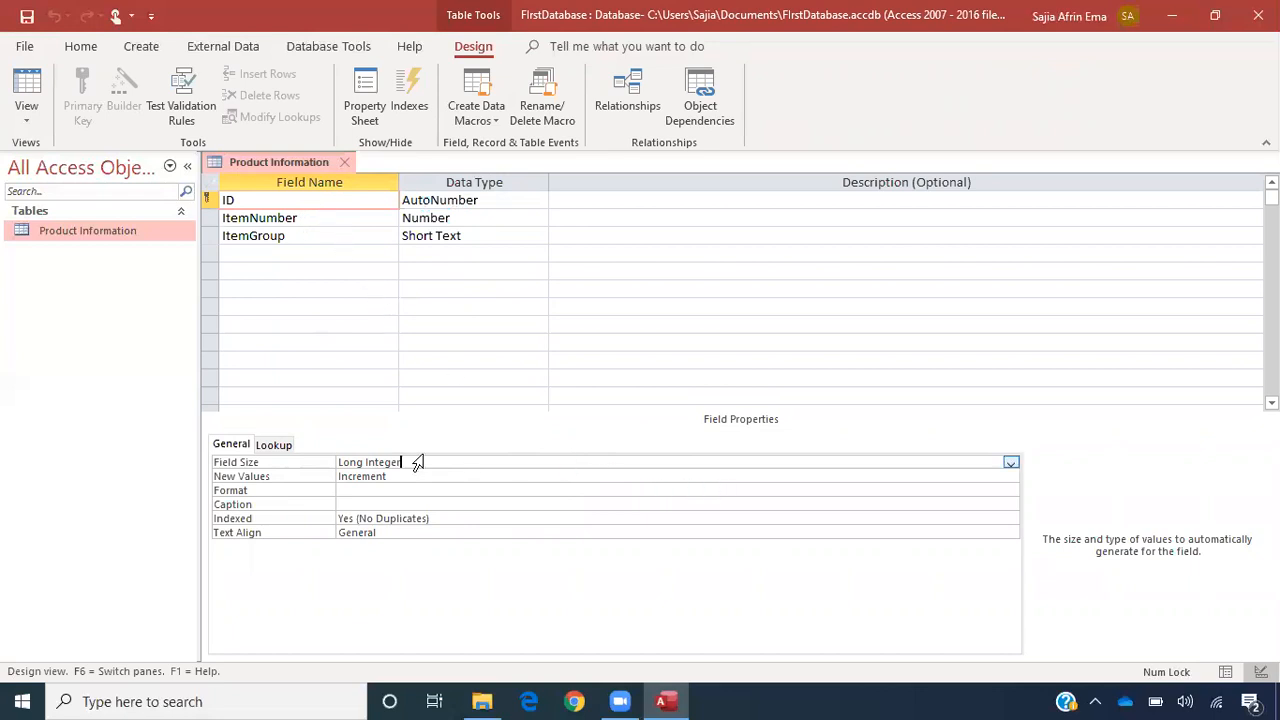
left_click(1010, 463)
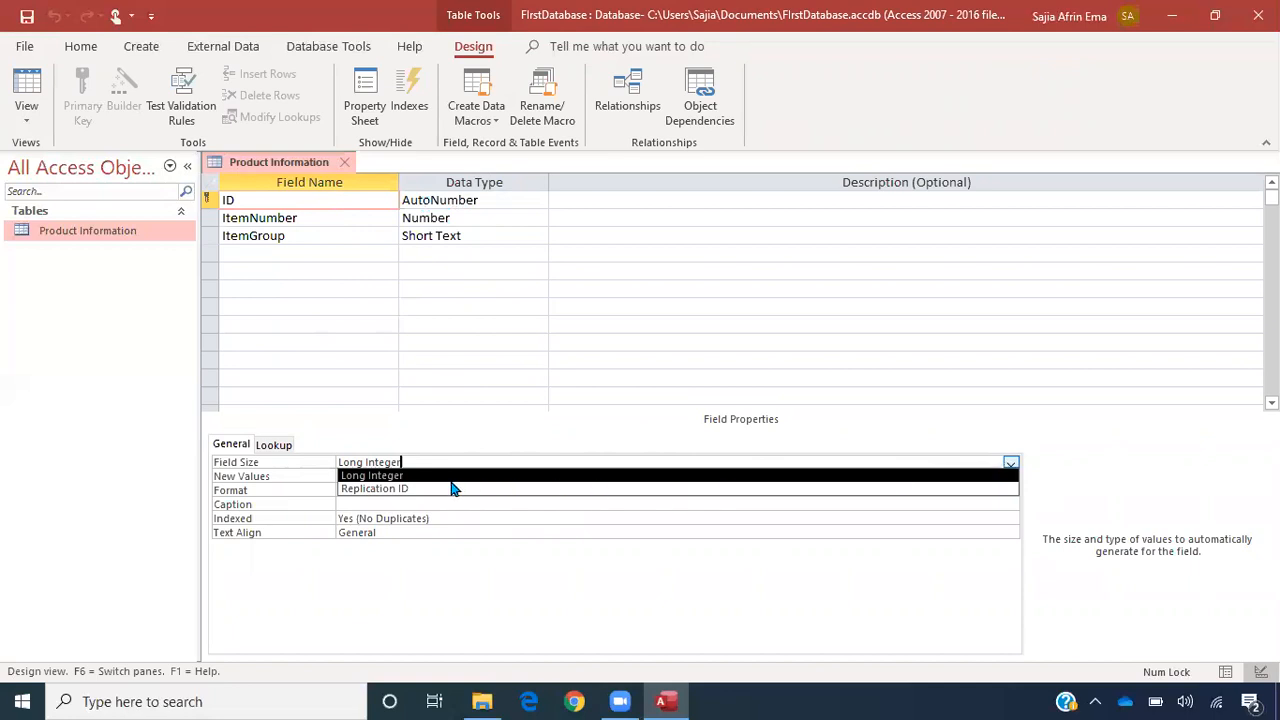
left_click(600, 398)
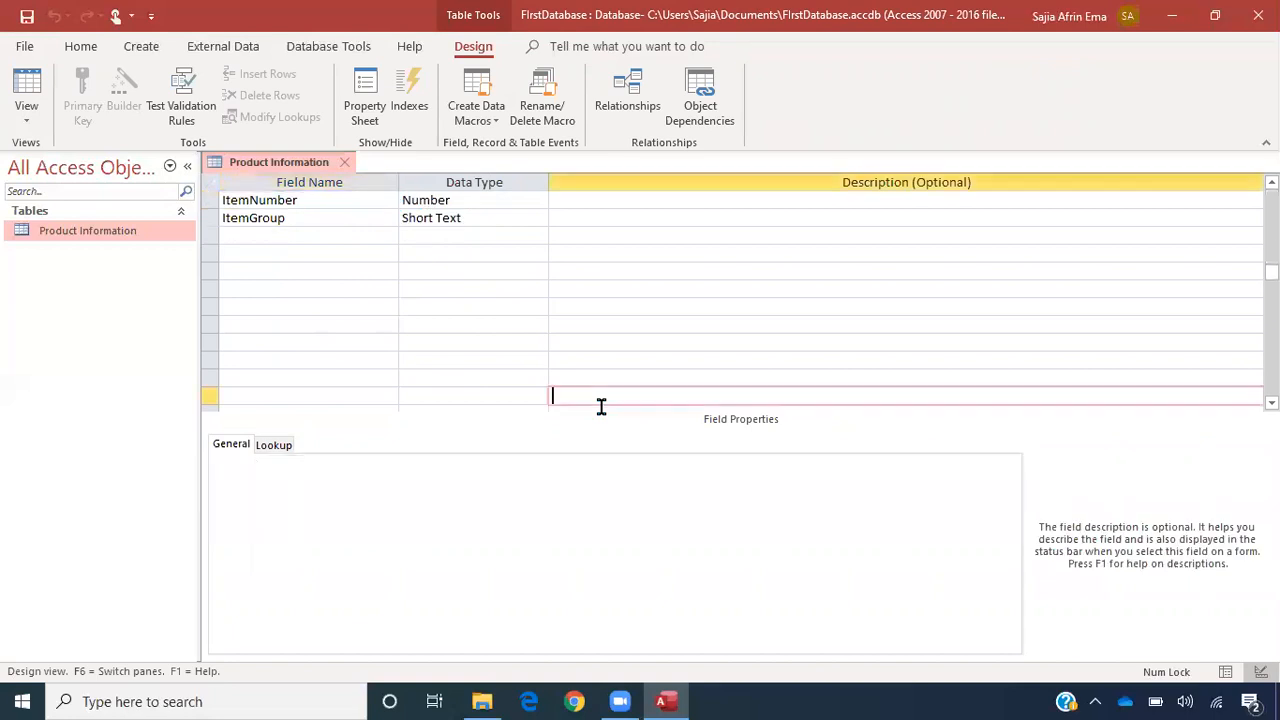
- Open the Expression Builder for the ItemNumber field's Default Value, examine it and accept the existing expression
left_click(290, 200)
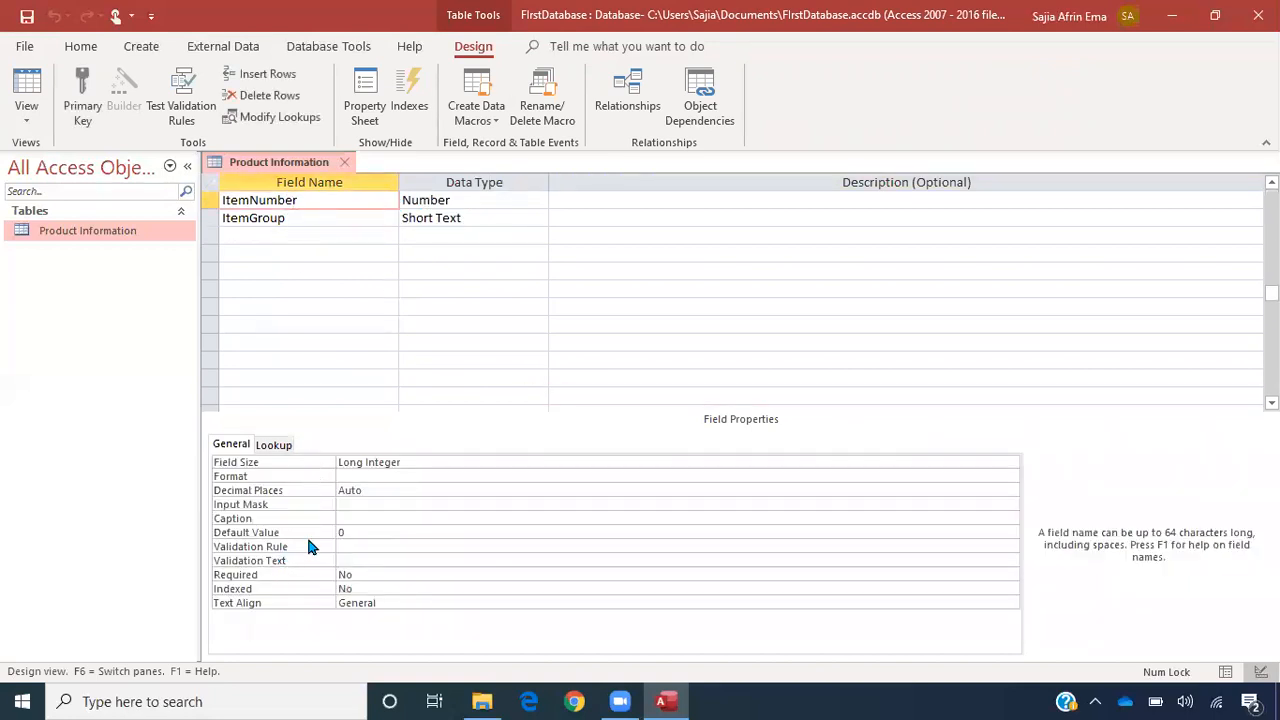
left_click(346, 532)
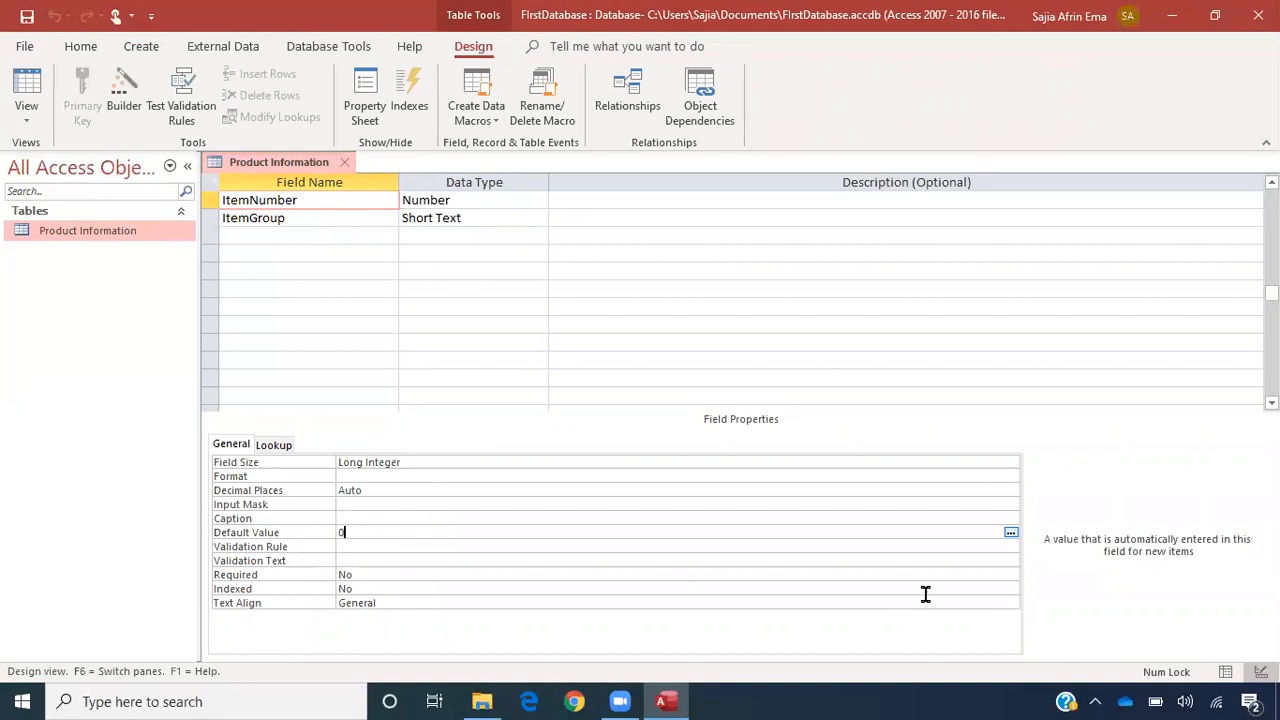
left_click(1011, 533)
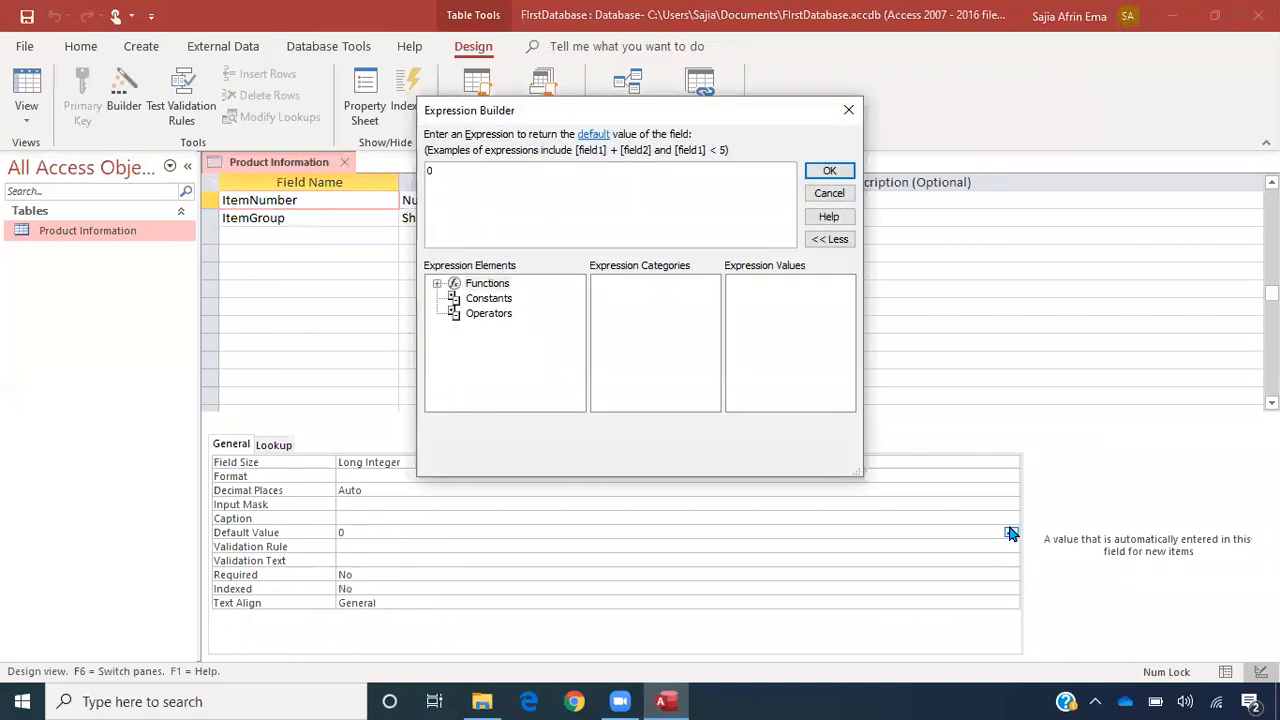
left_click_drag(527, 108, 372, 235)
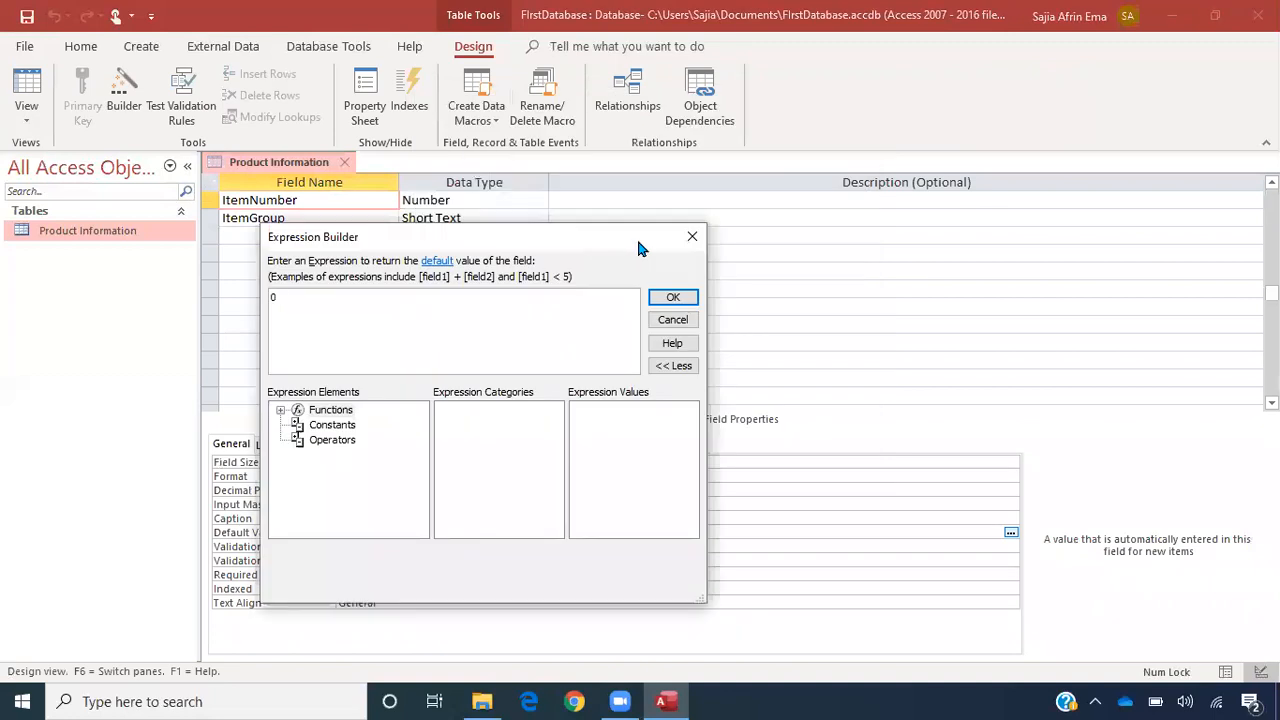
left_click(673, 297)
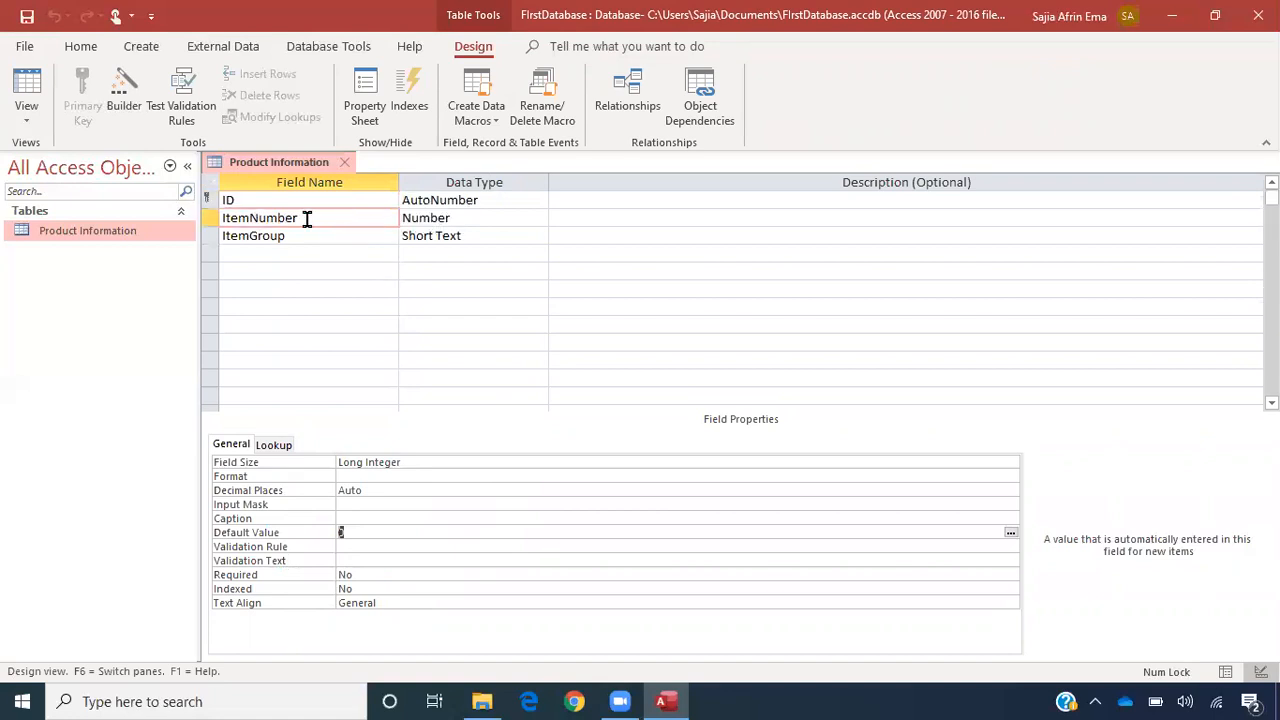
- Examine the Field Size options of the ItemNumber field and select Long Integer
left_click(307, 218)
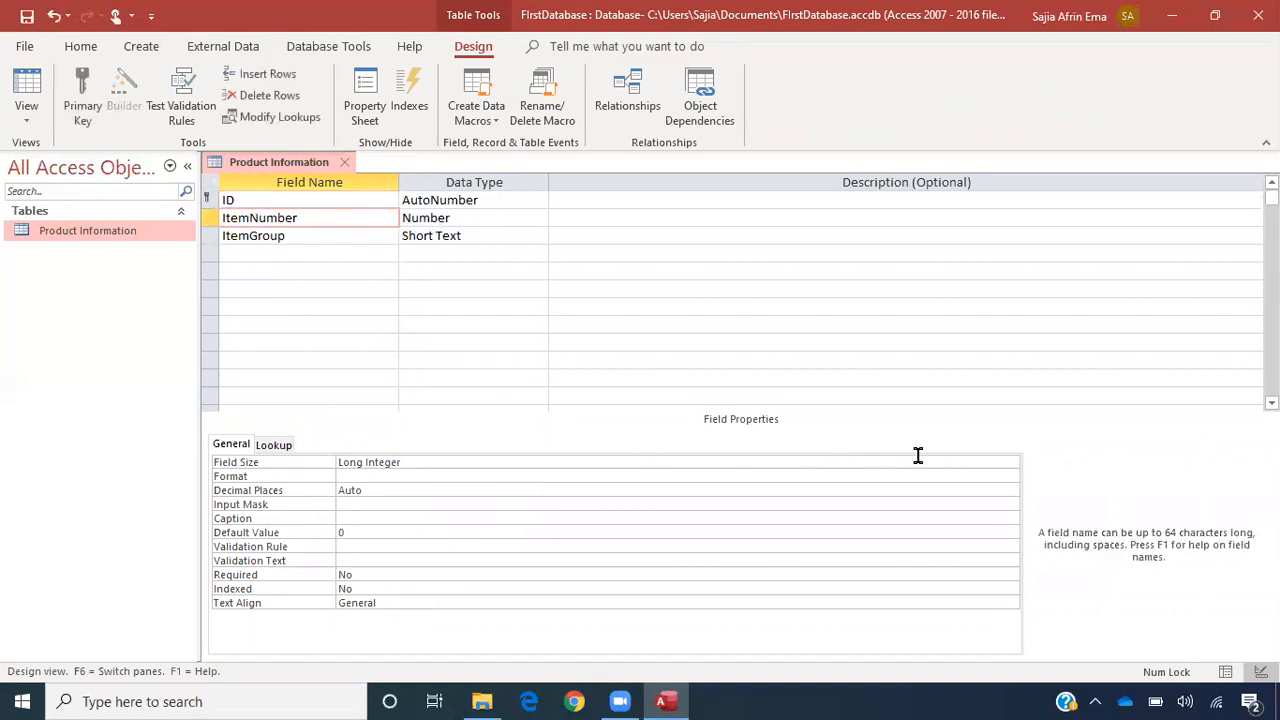
left_click(967, 465)
left_click(1010, 464)
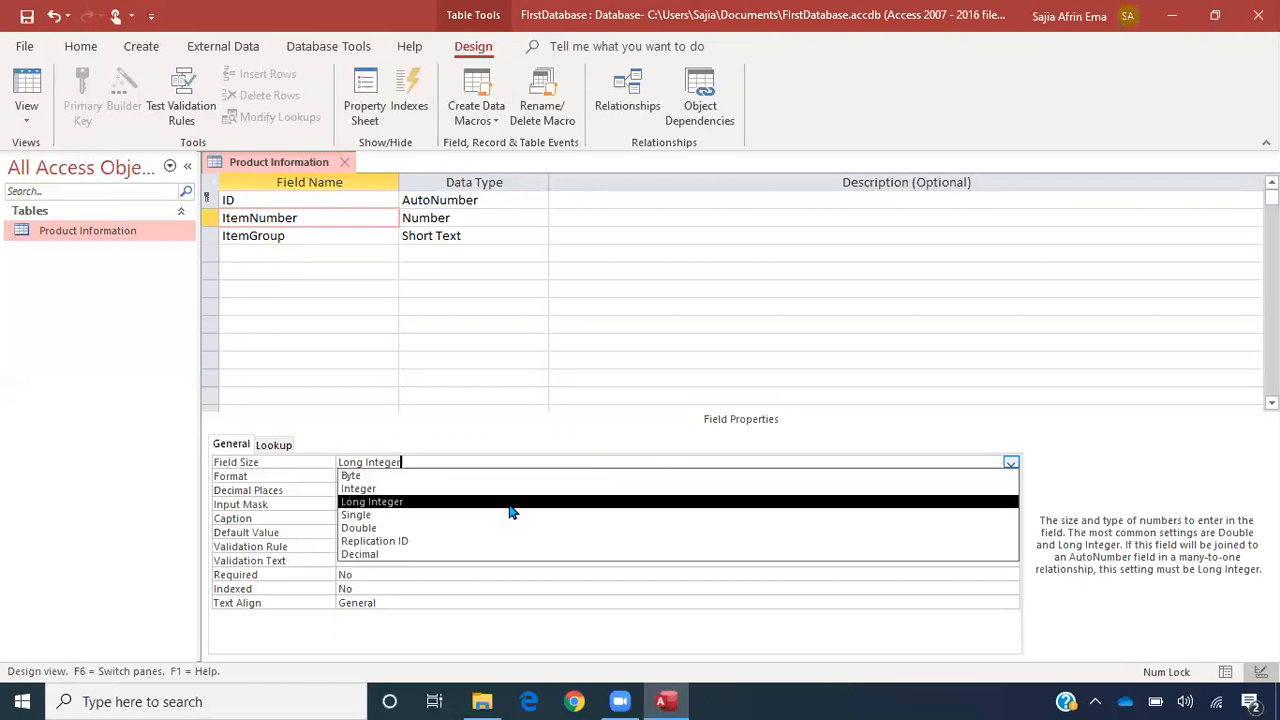
left_click(418, 503)
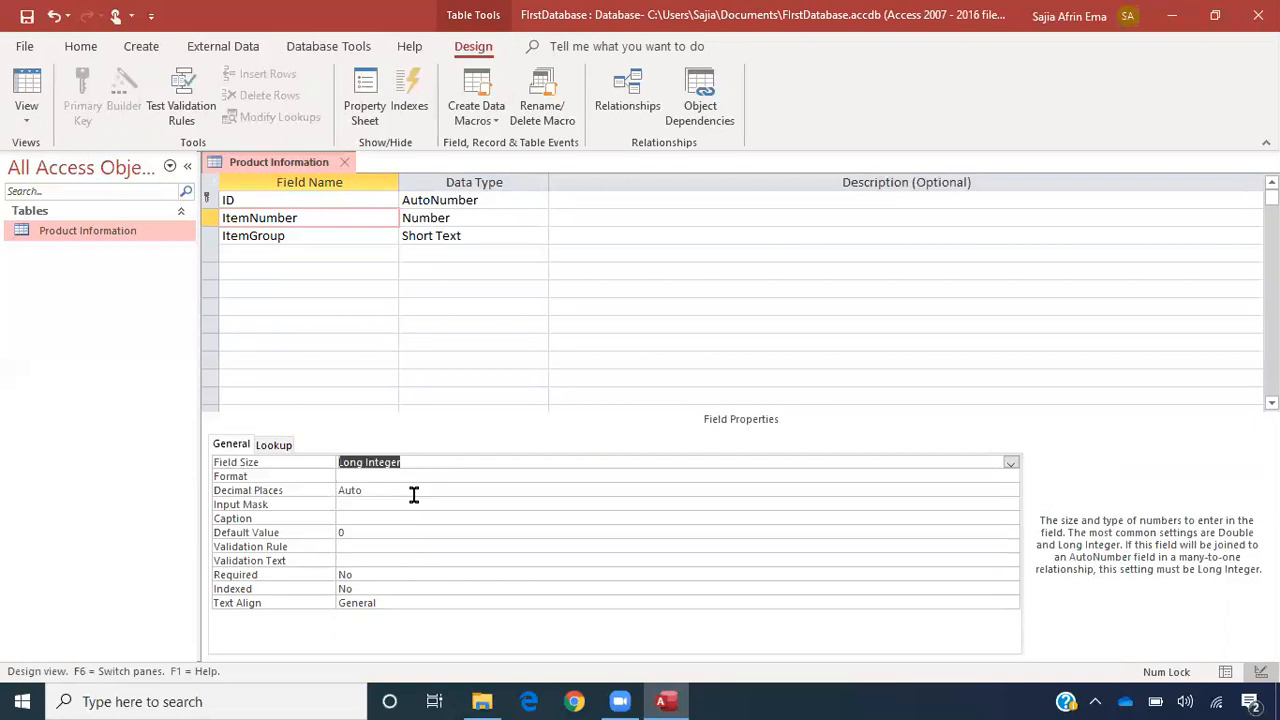
left_click(497, 323)
- Set the ItemGroup field's Field Size to 20 and check the field's properties
left_click(318, 233)
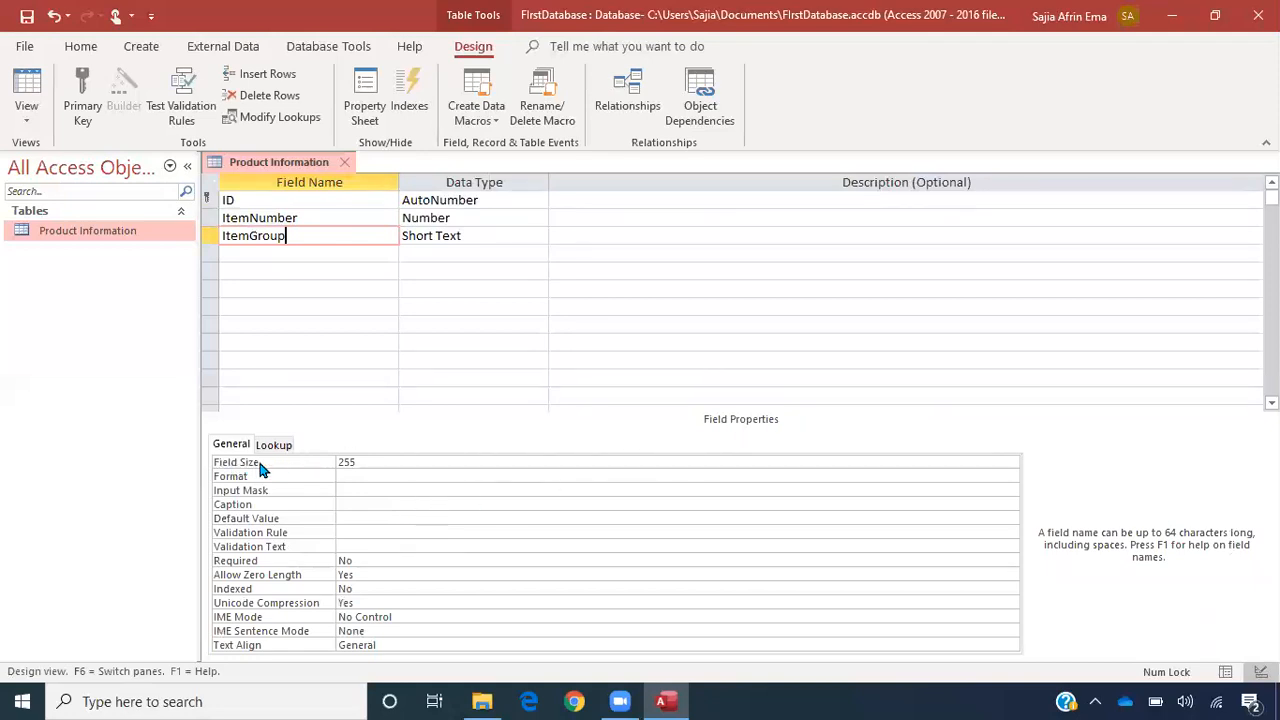
left_click(398, 461)
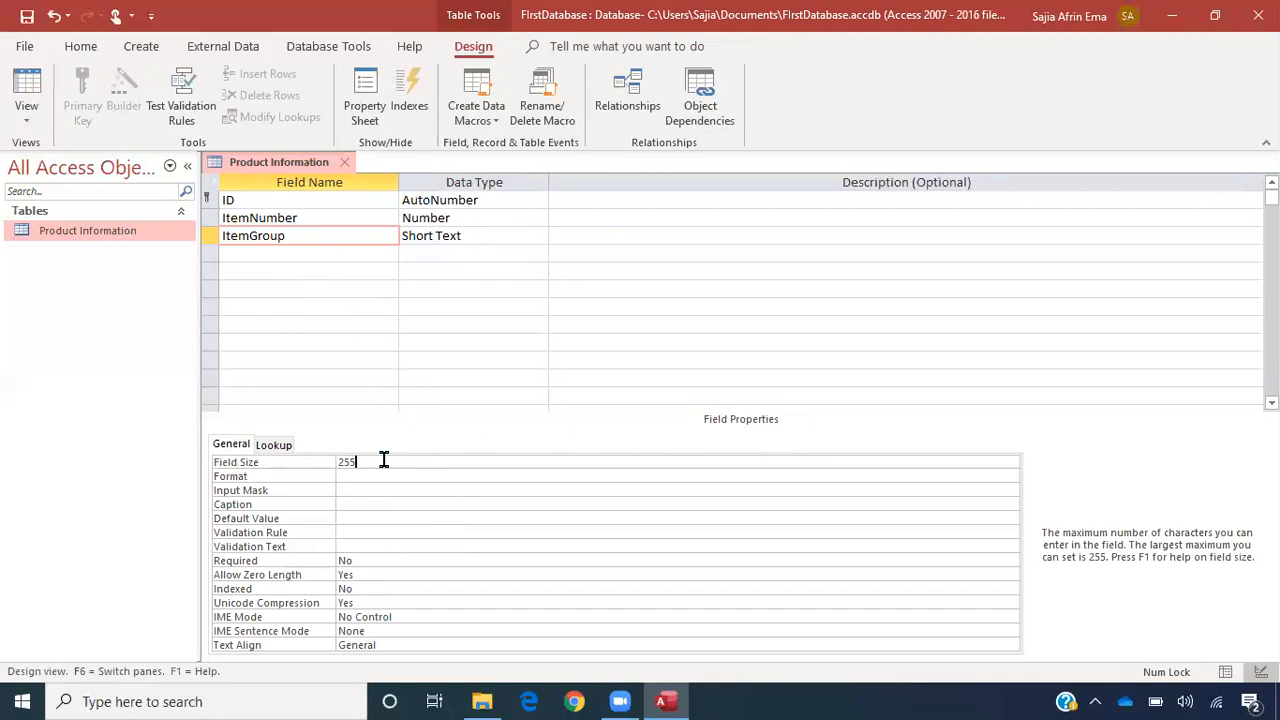
left_click_drag(383, 459, 331, 459)
key("BackSpace")
type("20")
left_click(660, 305)
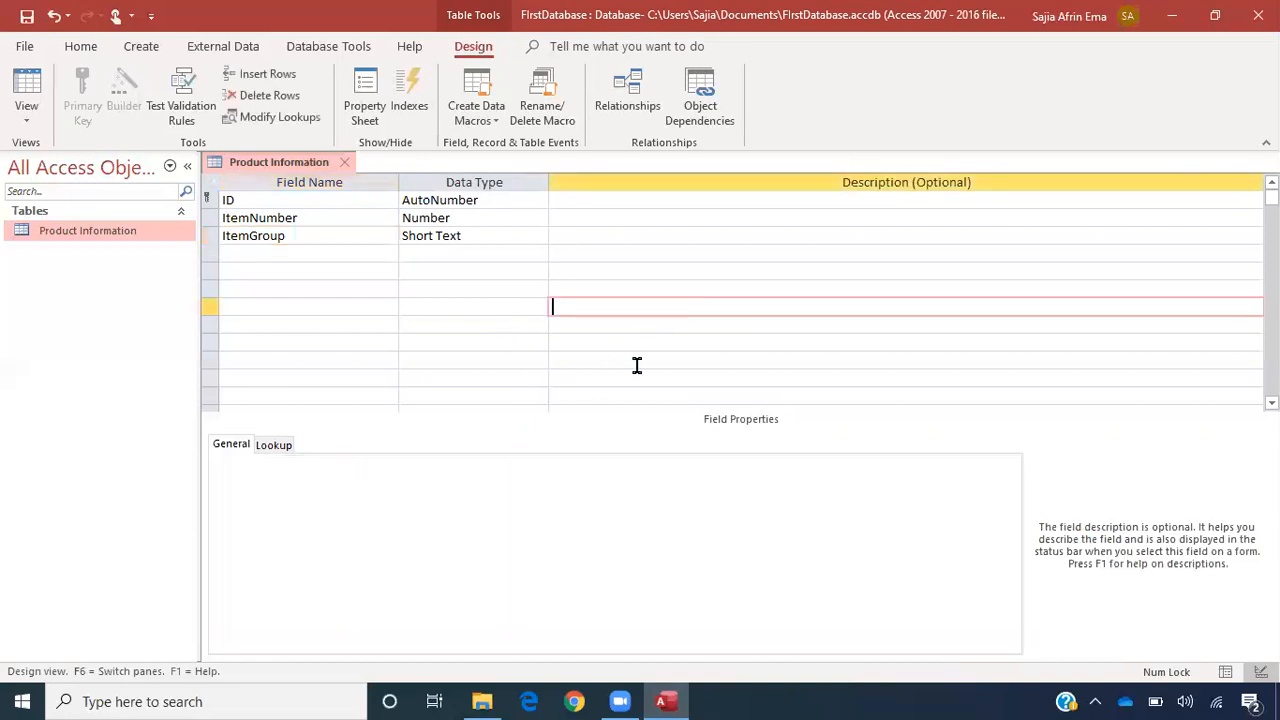
left_click(487, 234)
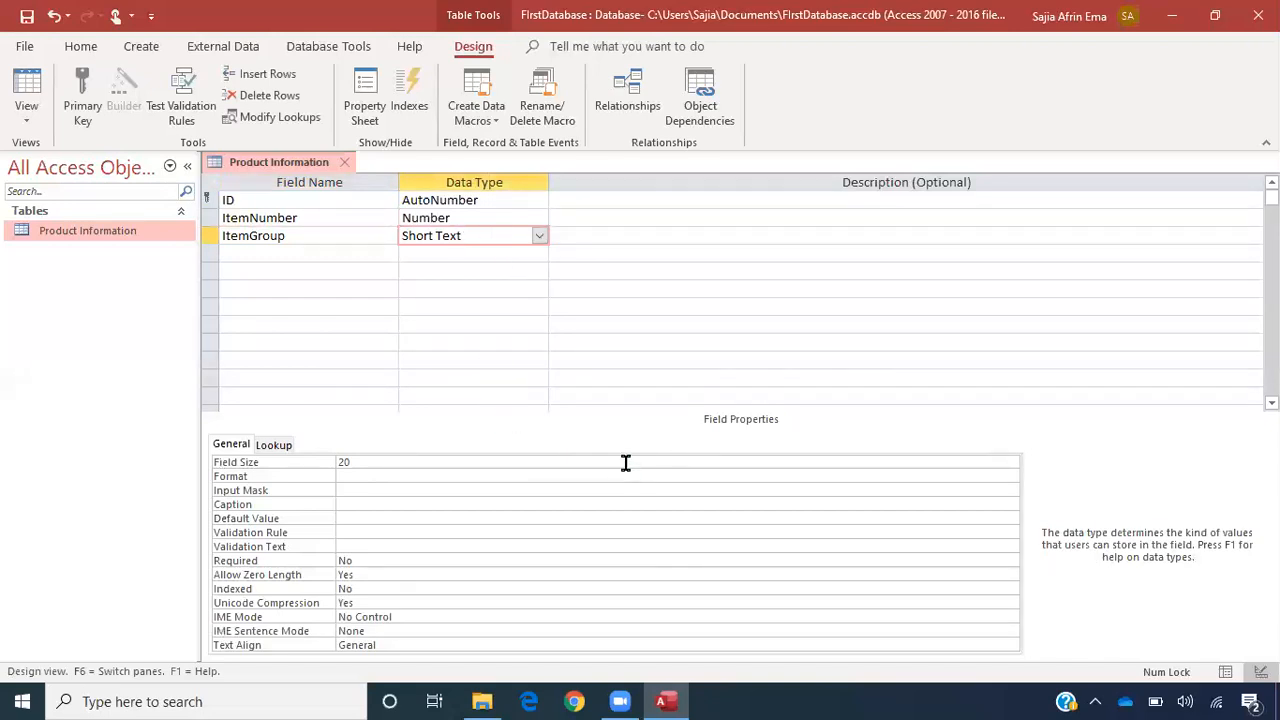
left_click(491, 324)
- Add an ItemName field below ItemGroup with the Short Text data type and a Field Size of 20
left_click(333, 252)
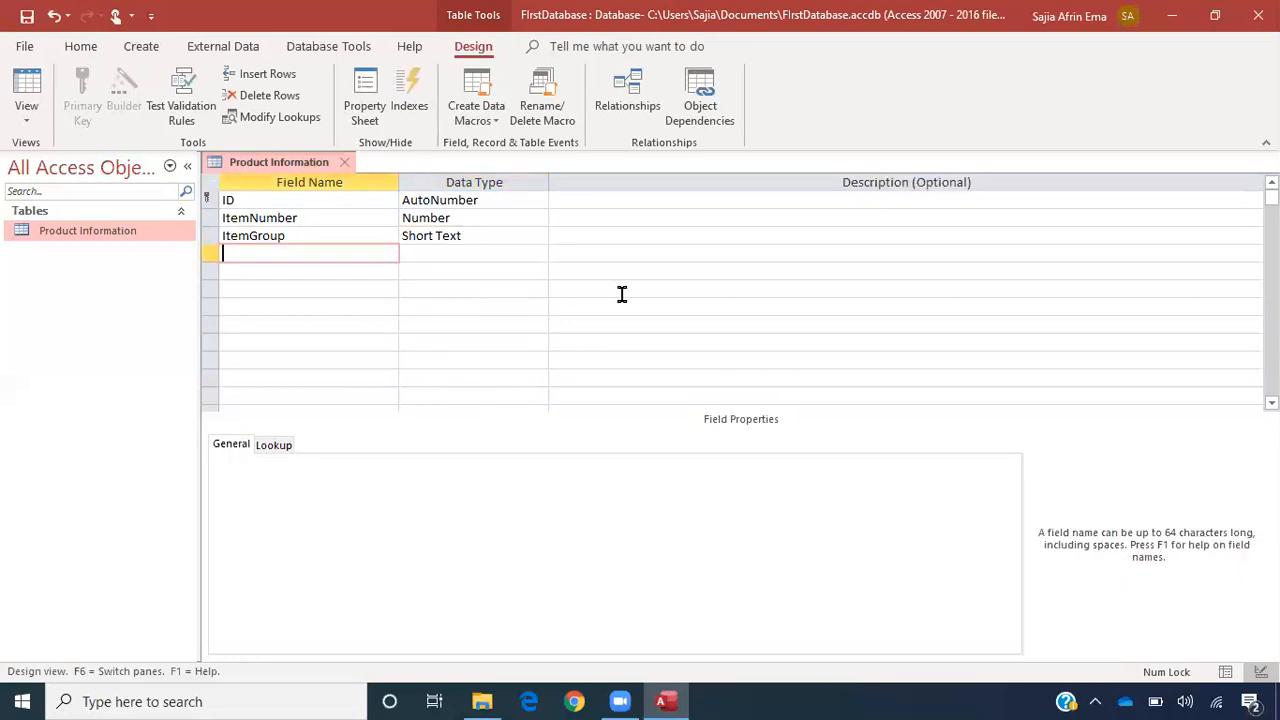
type("ItemName")
key("Tab")
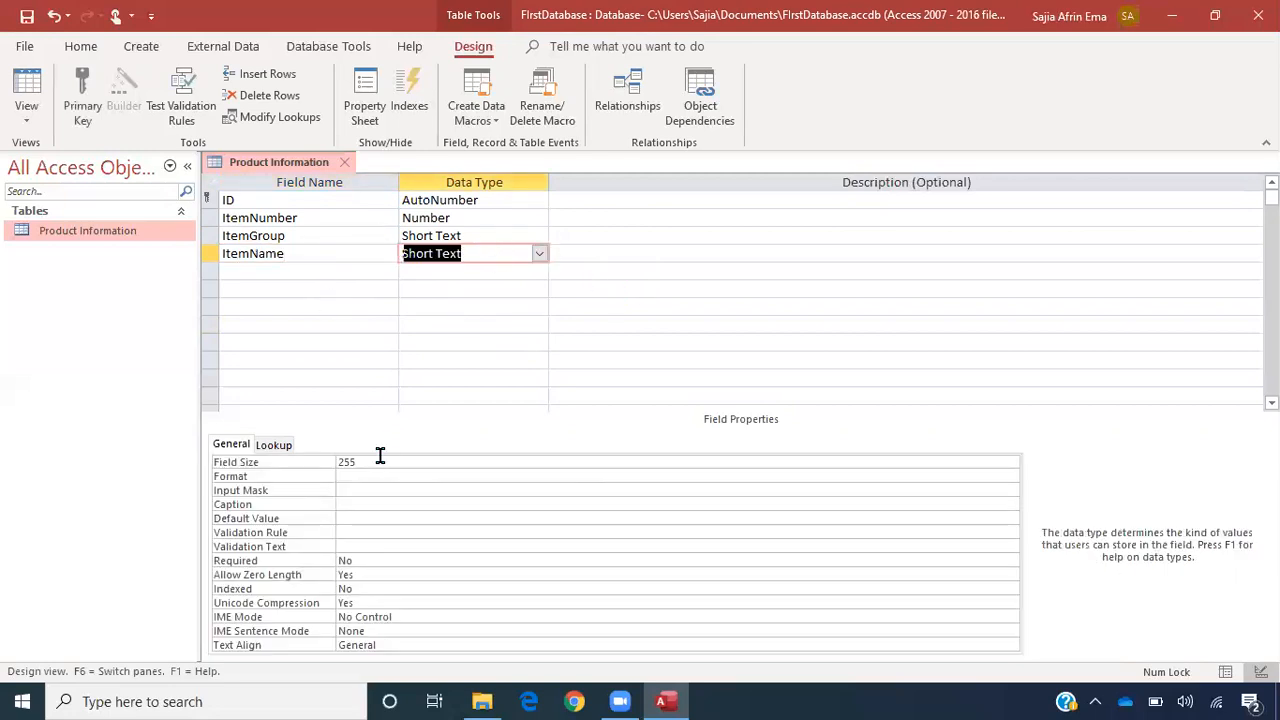
left_click(312, 462)
type("20")
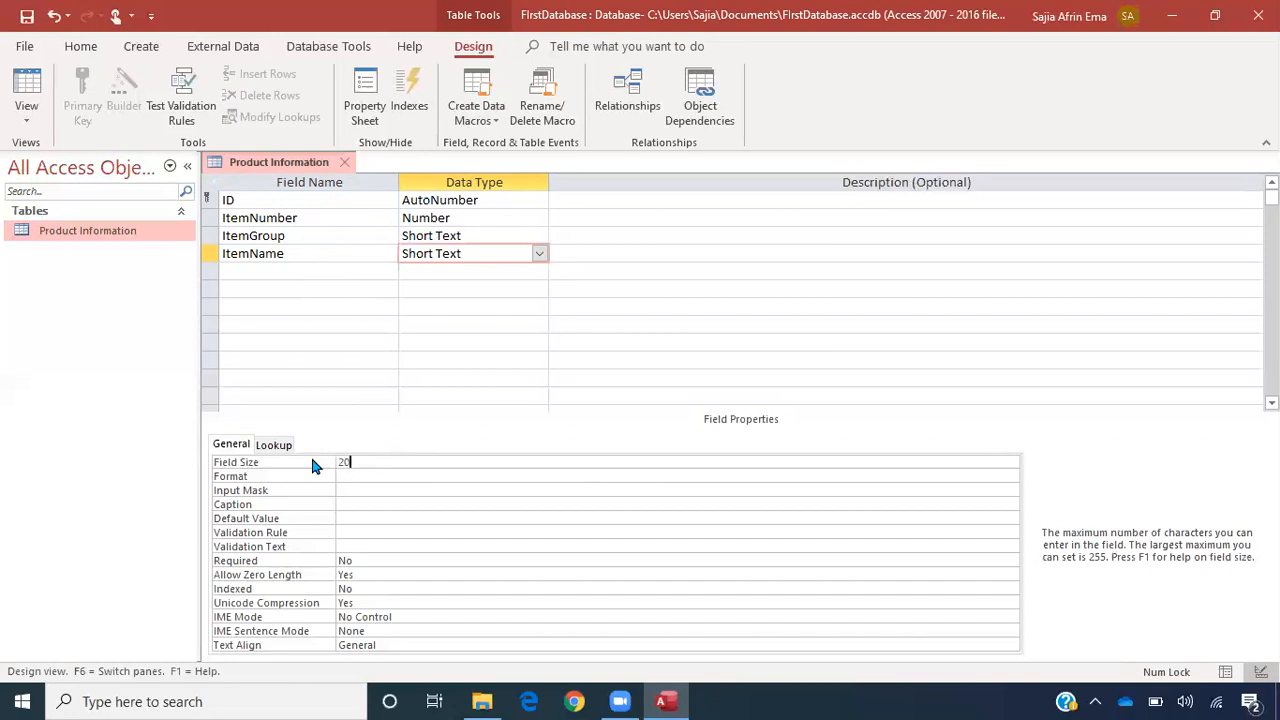
- Add a Brand field below ItemName with the Short Text data type
left_click(292, 271)
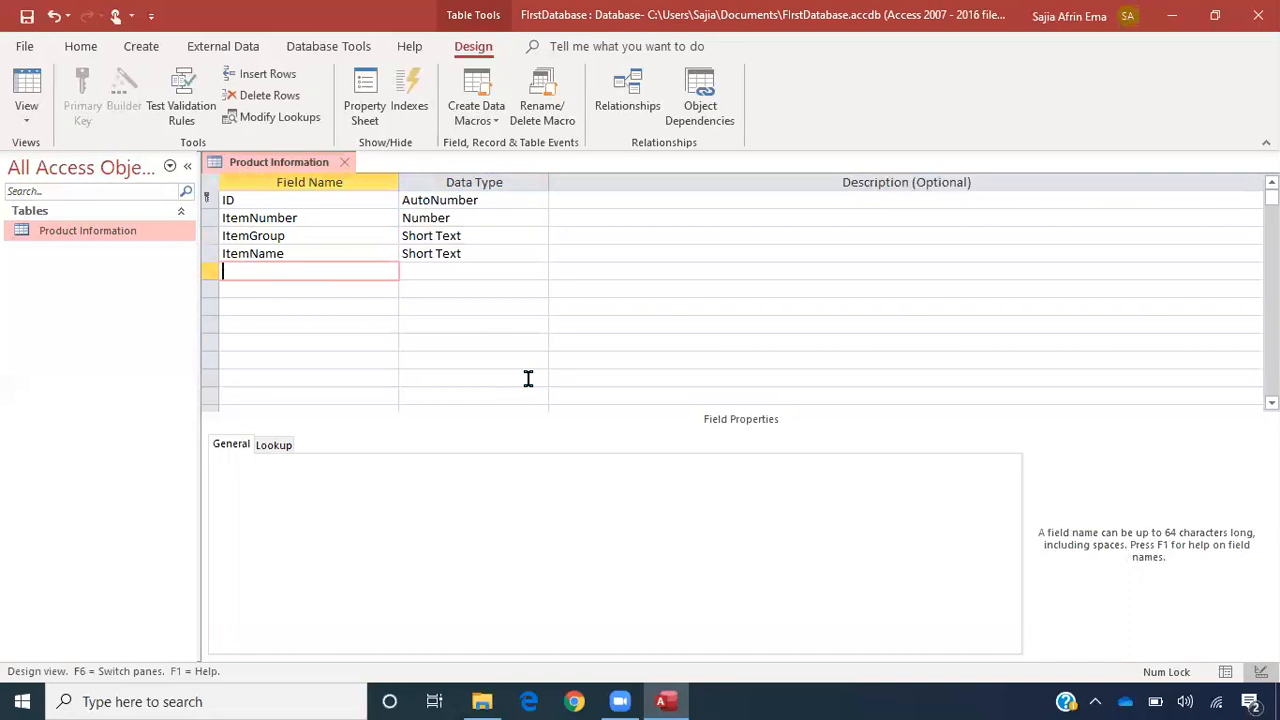
type("Brand")
key("Tab")
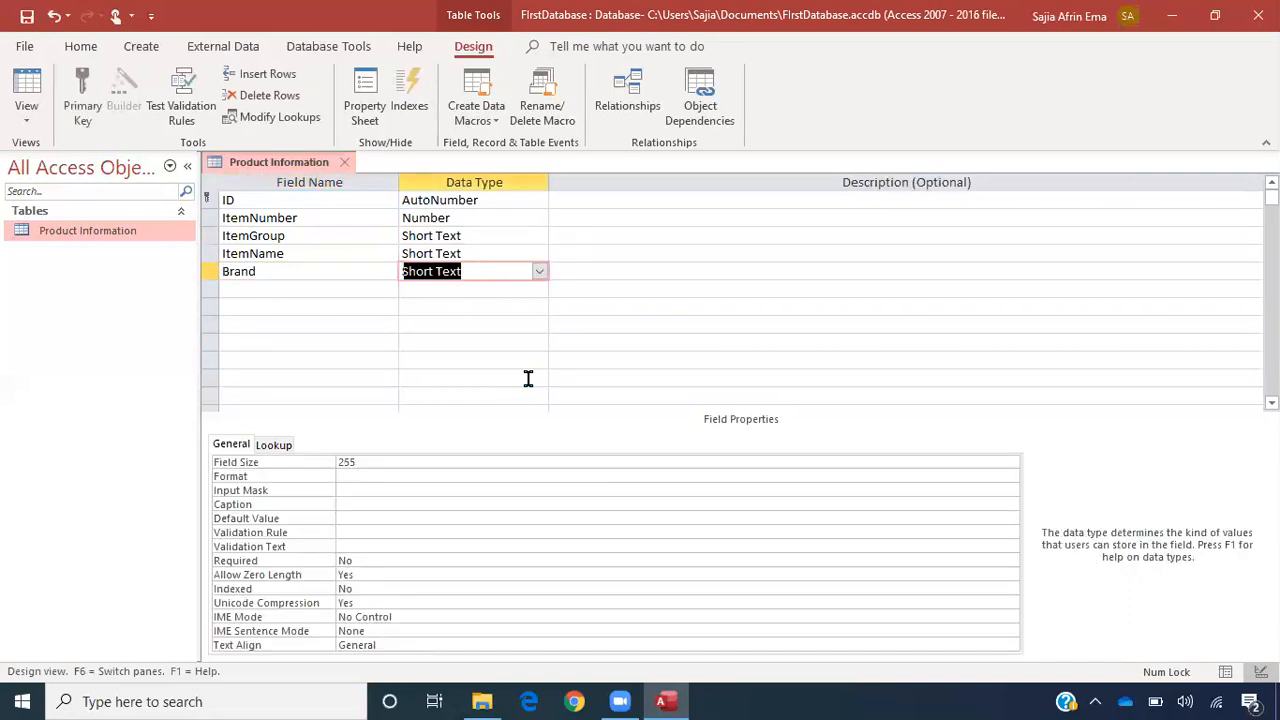
key("Right")
key("Down")
key("Left")
key("Left")
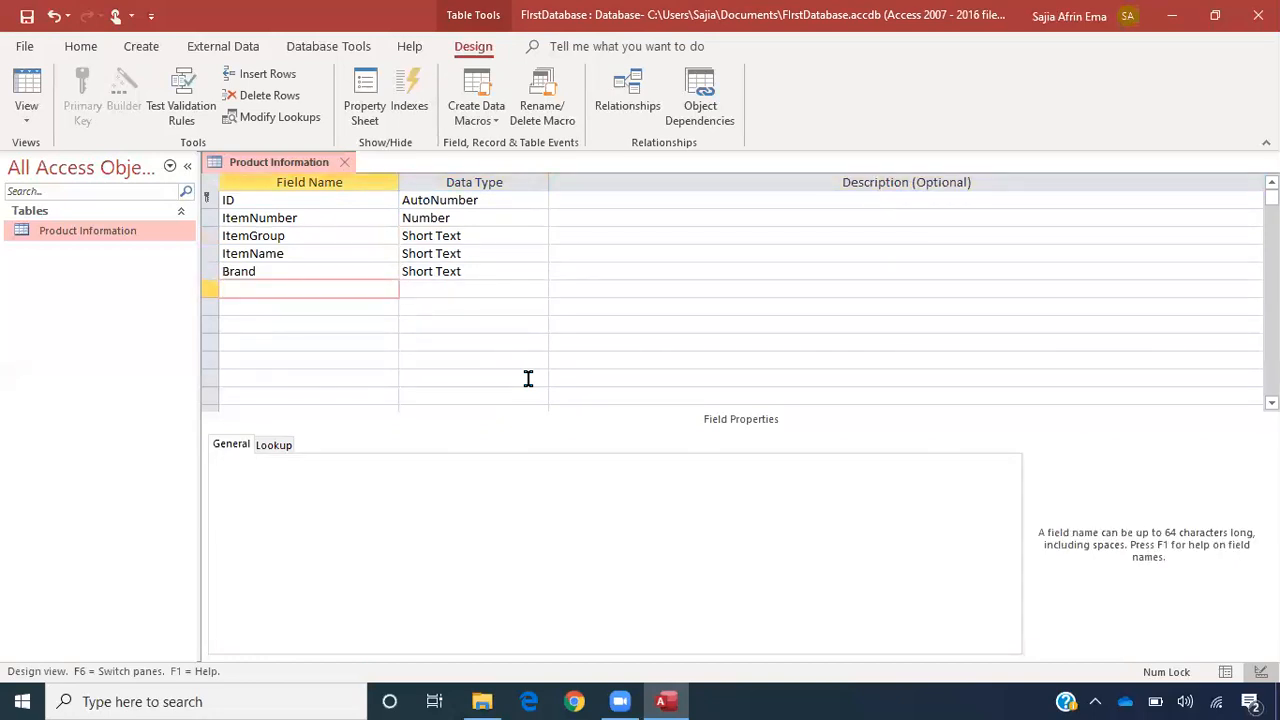
- Add a Color field below Brand with the Short Text data type and a Field Size of 20
type("Color")
key("Right")
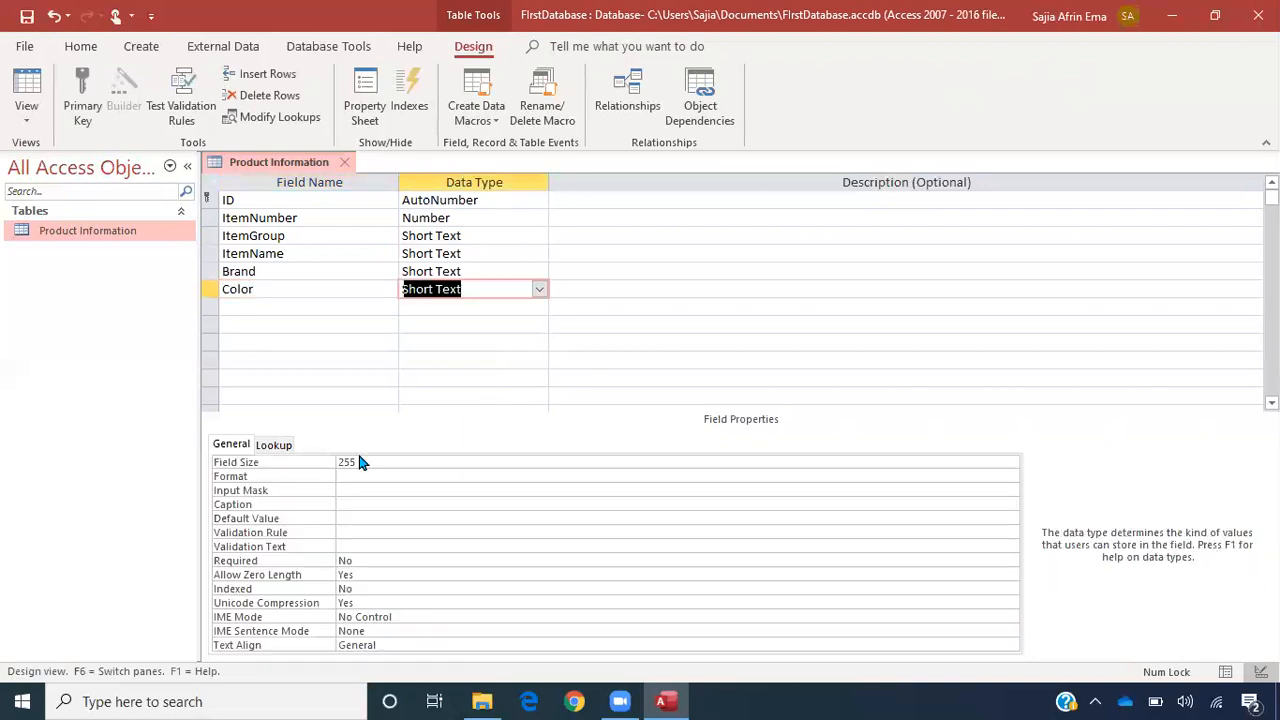
left_click_drag(368, 461, 325, 459)
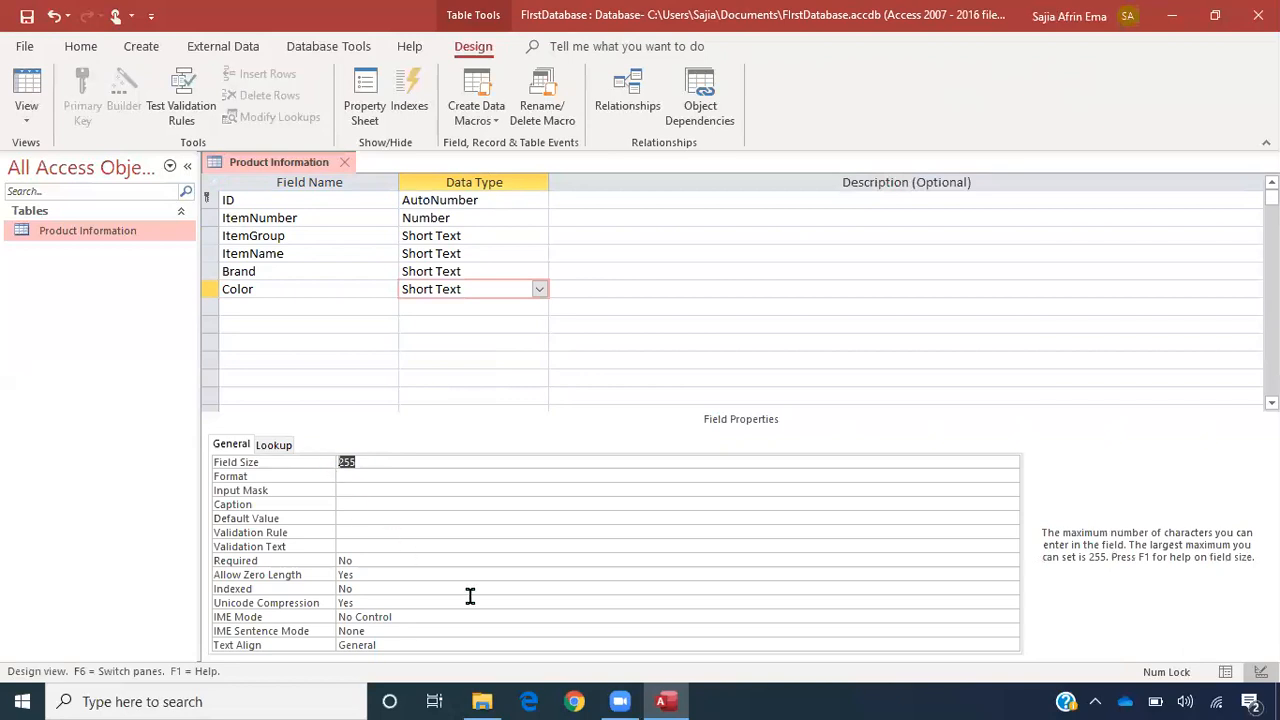
type("20")
left_click(443, 489)
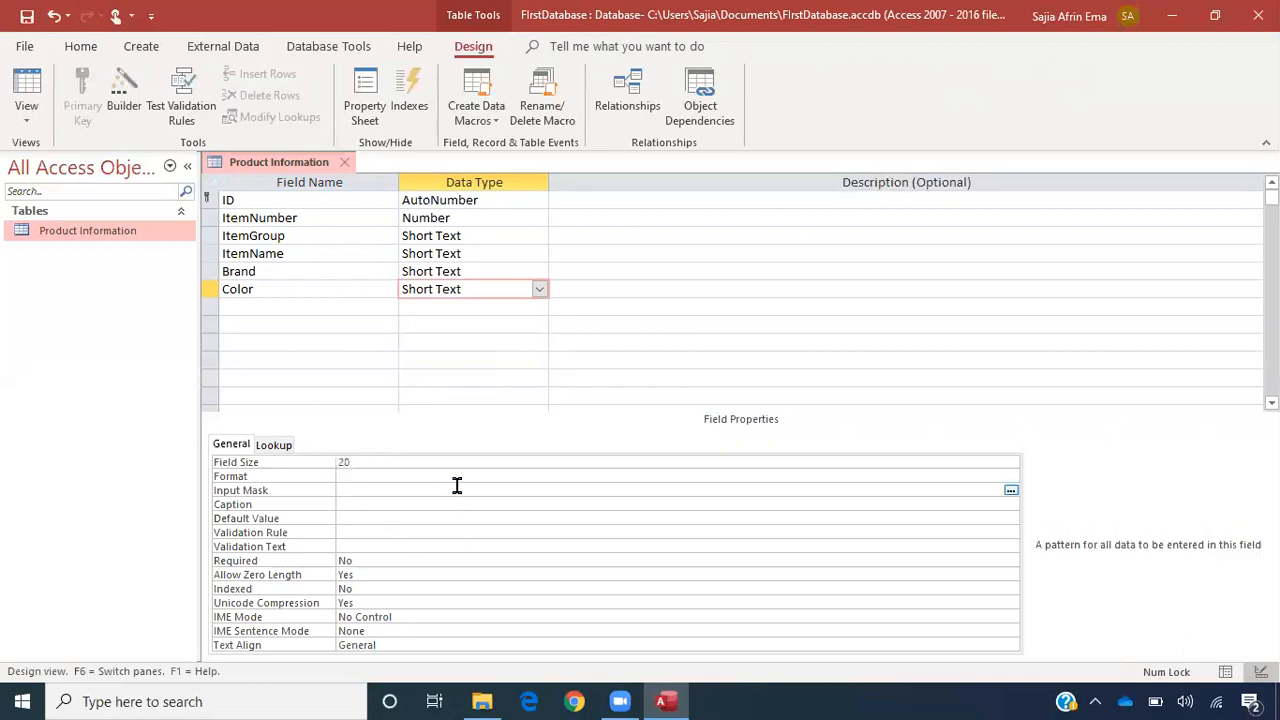
- Set the Brand field's Field Size to 20
left_click(447, 271)
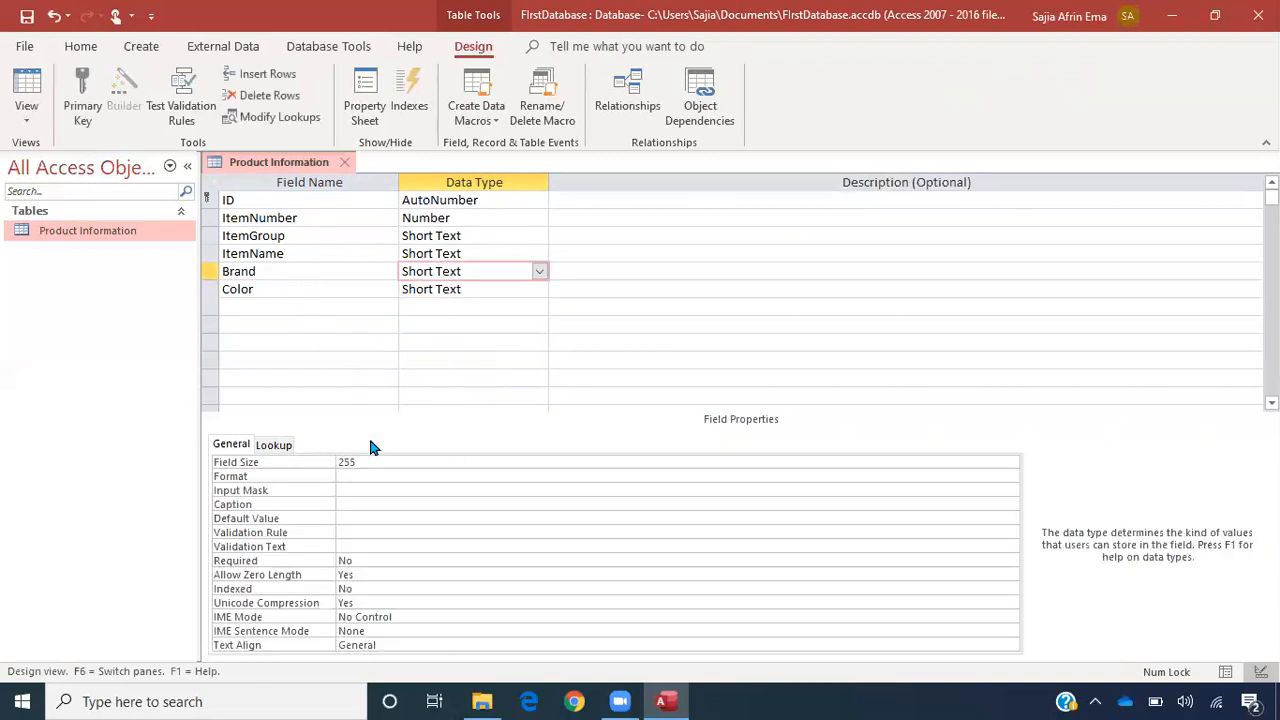
left_click(308, 460)
type("20")
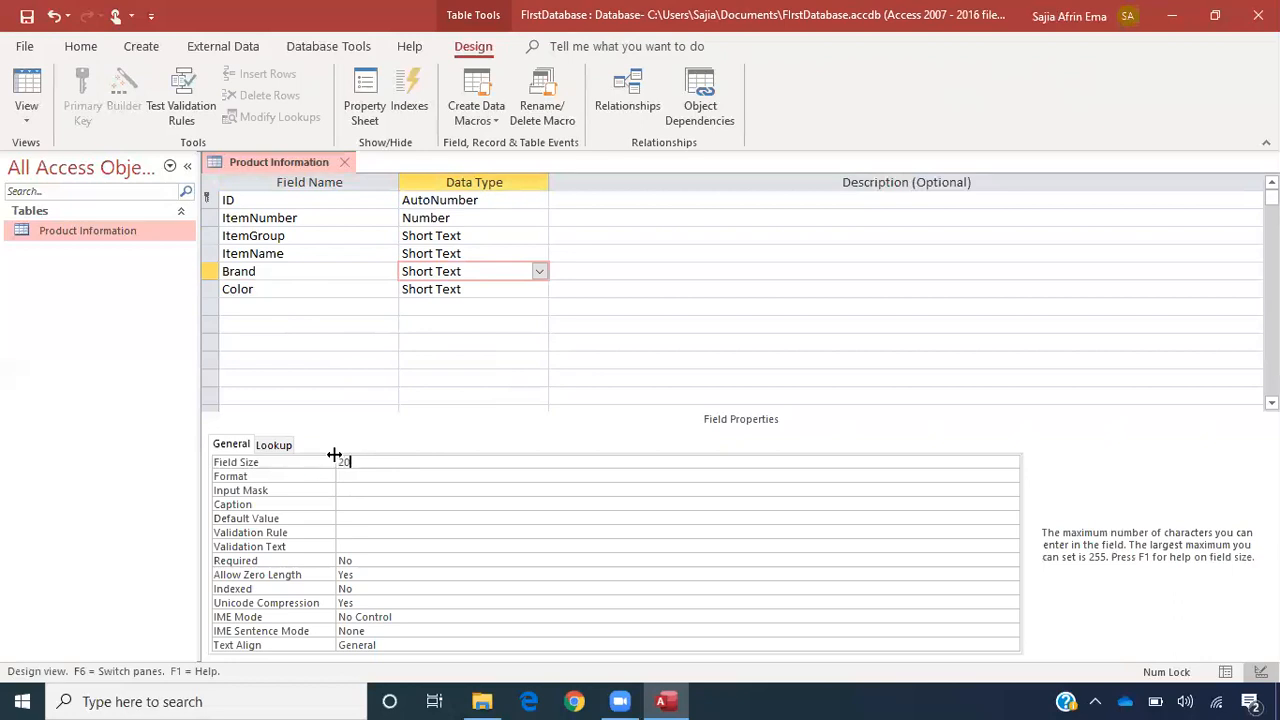
- Review the field properties of the ItemName, ItemGroup, ItemNumber, Color and ID fields
left_click(449, 253)
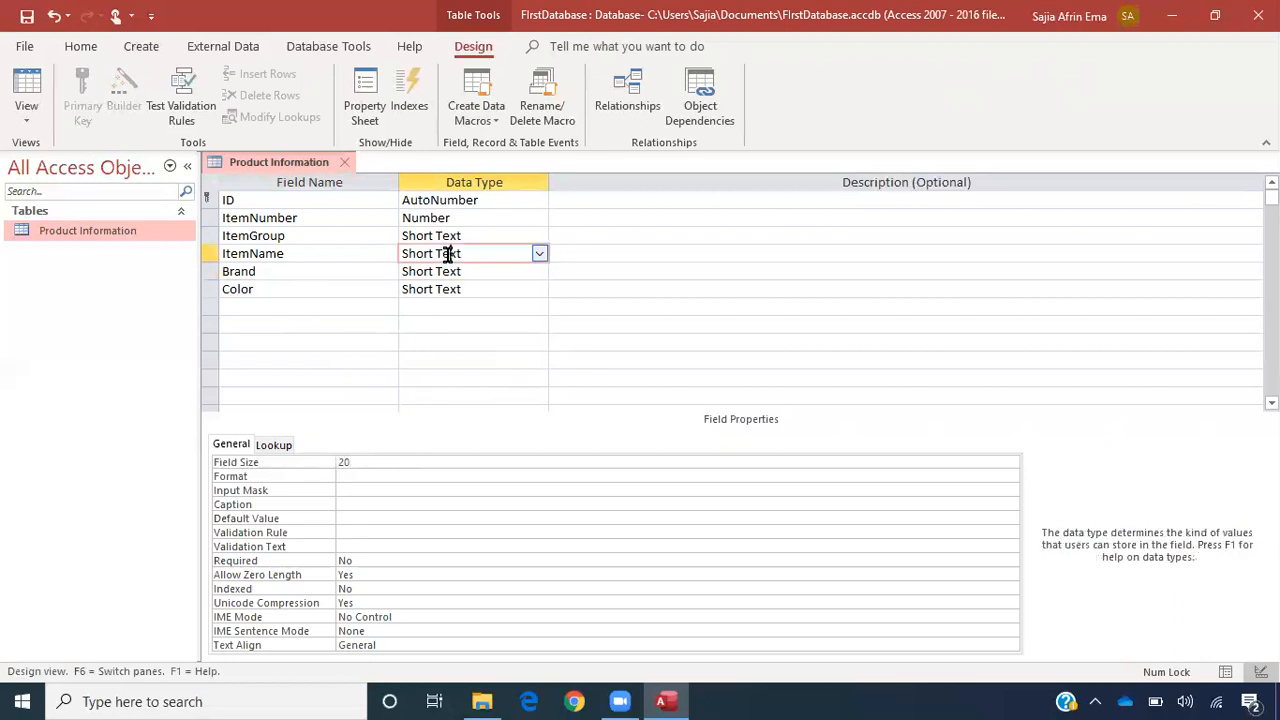
left_click(456, 235)
left_click(459, 217)
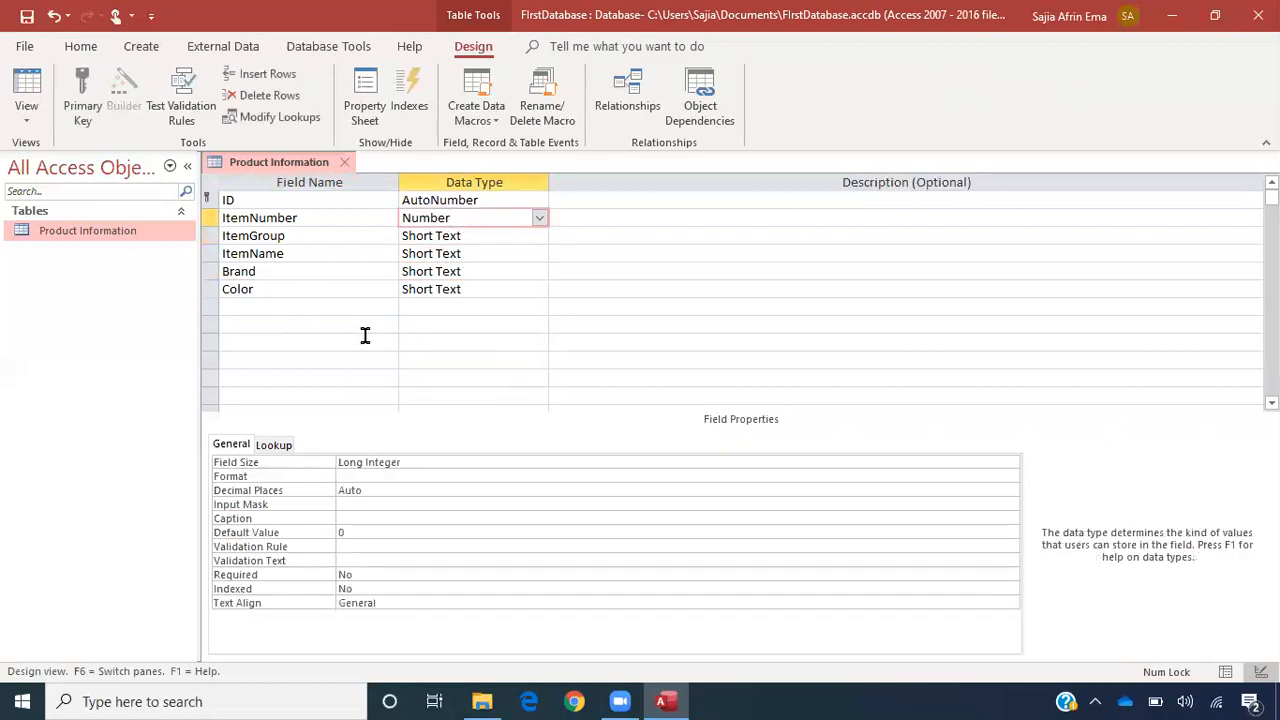
left_click(327, 288)
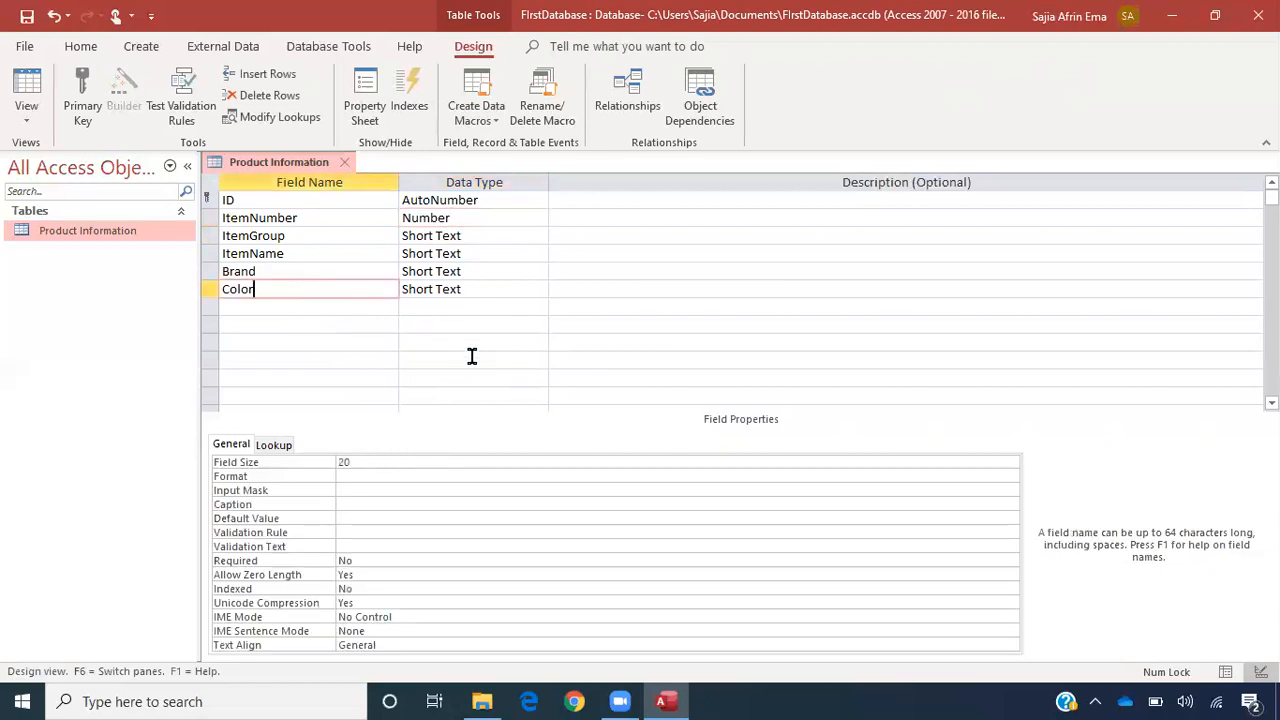
left_click(387, 330)
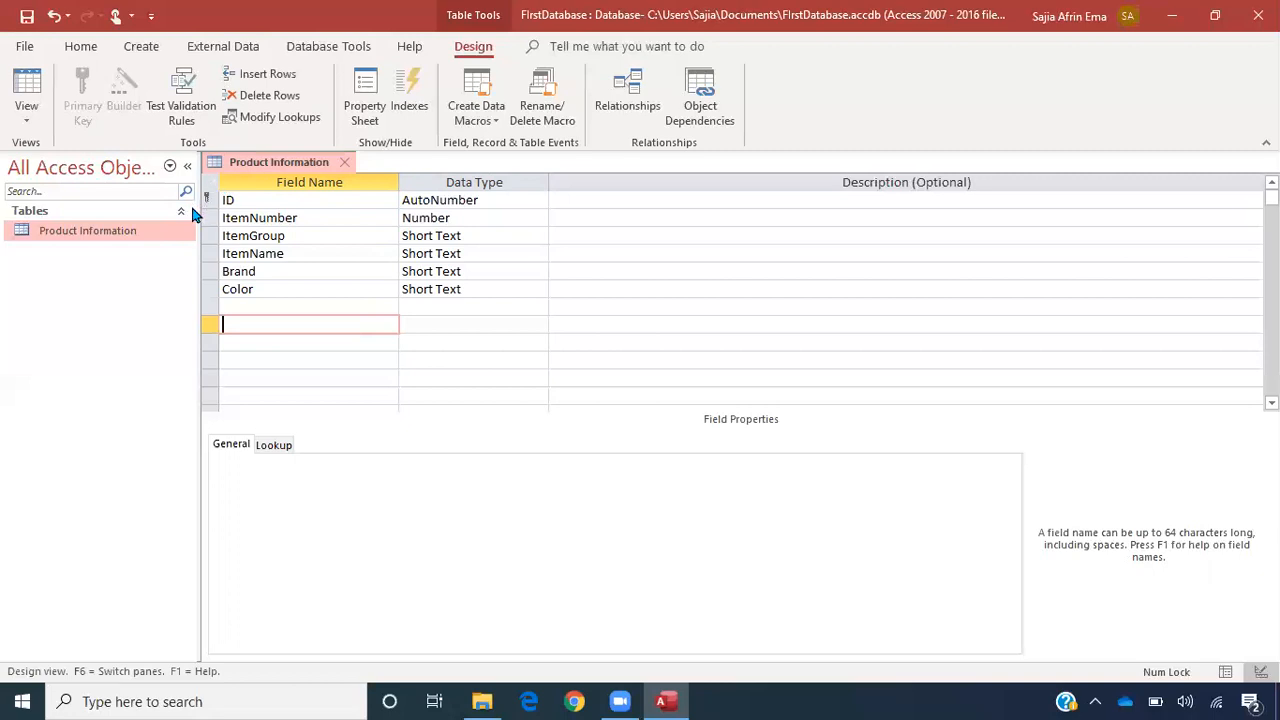
left_click(248, 200)
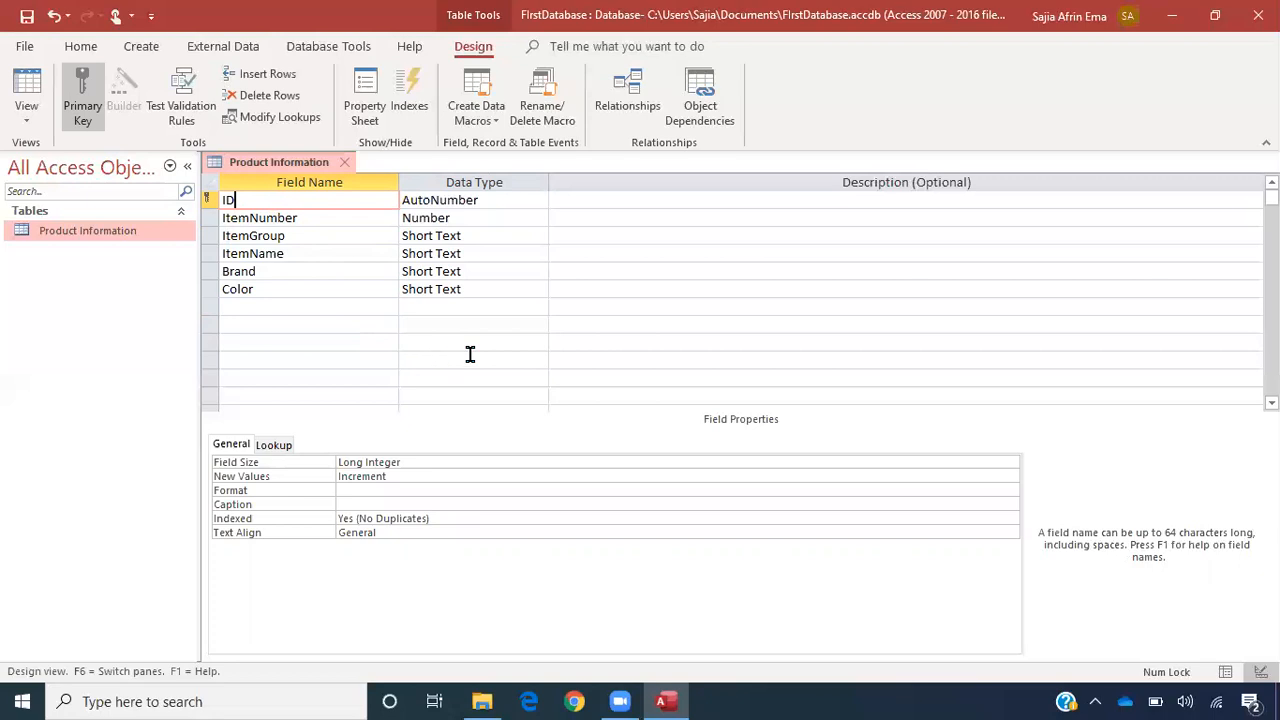
left_click(320, 218)
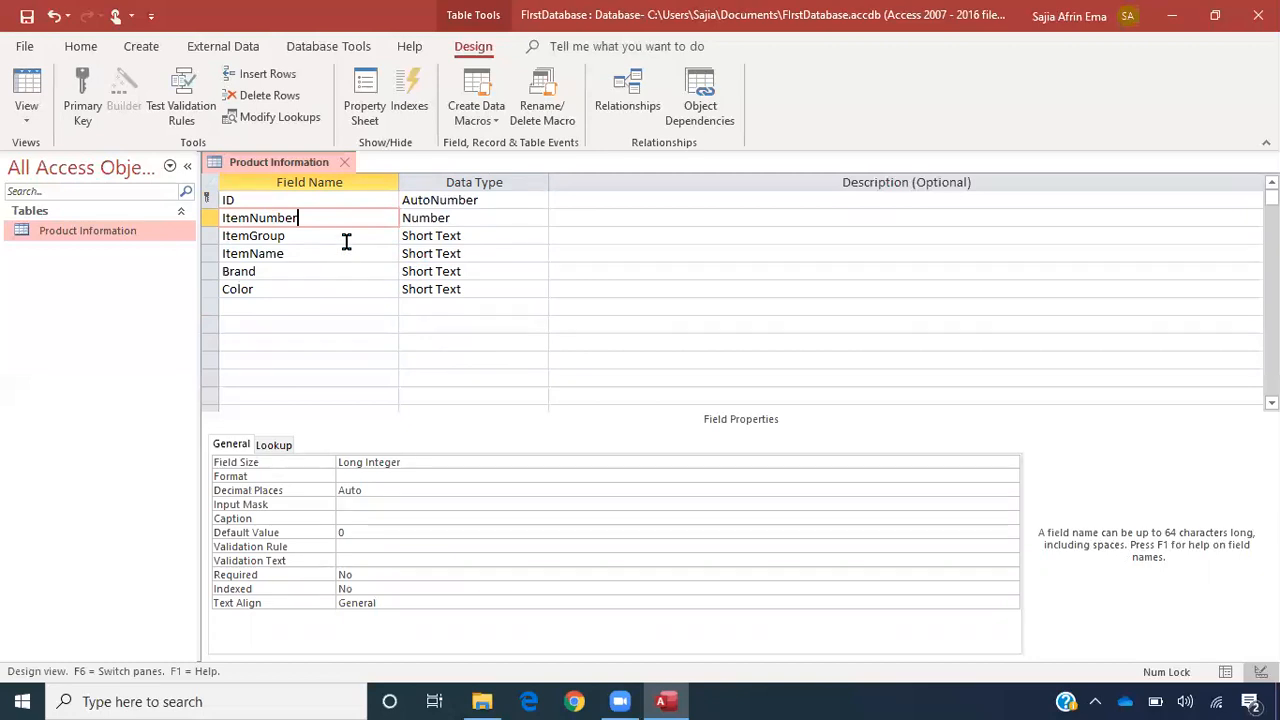
left_click(395, 236)
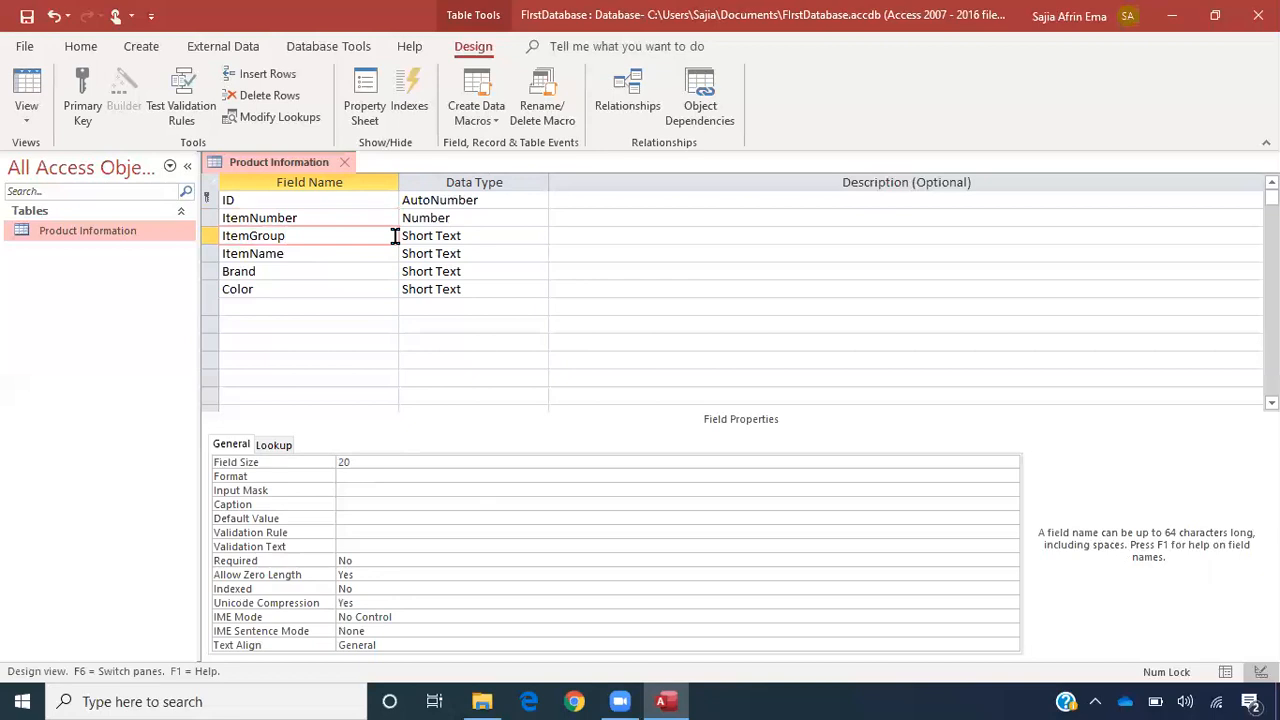
left_click(369, 220)
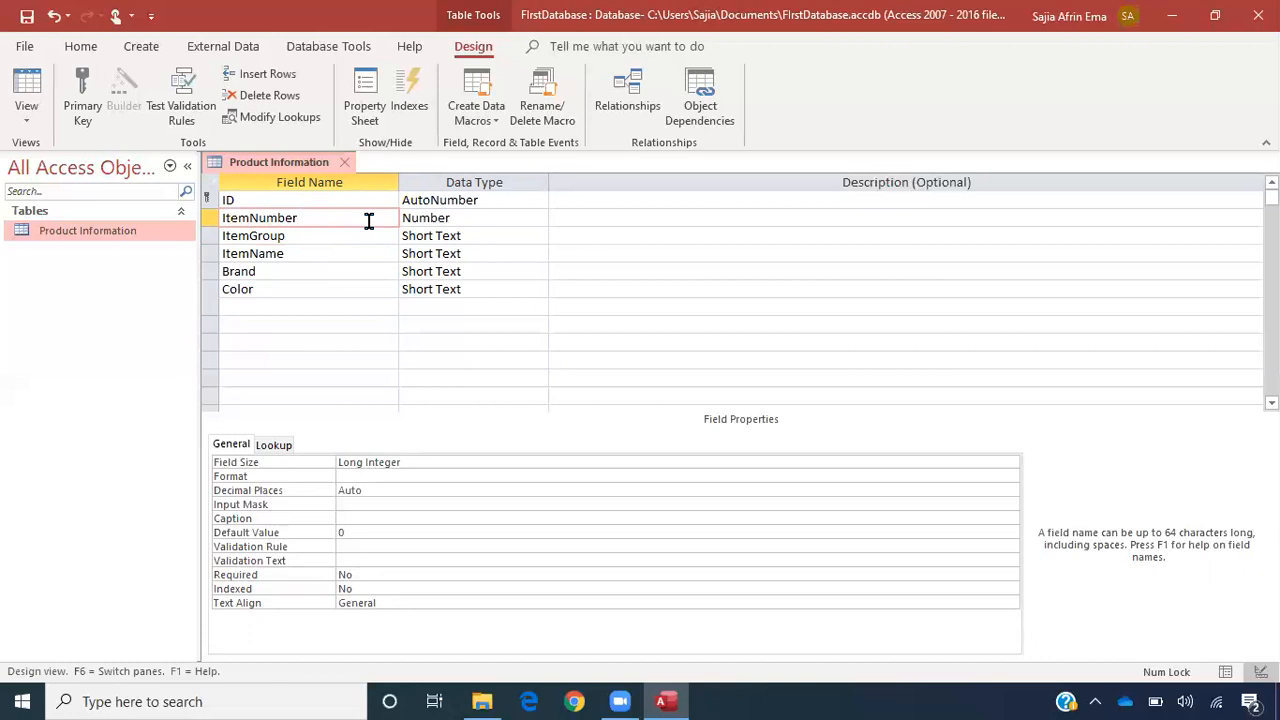
- Rename the primary key field ID as ItemID
left_click(309, 200)
left_click_drag(260, 198, 218, 200)
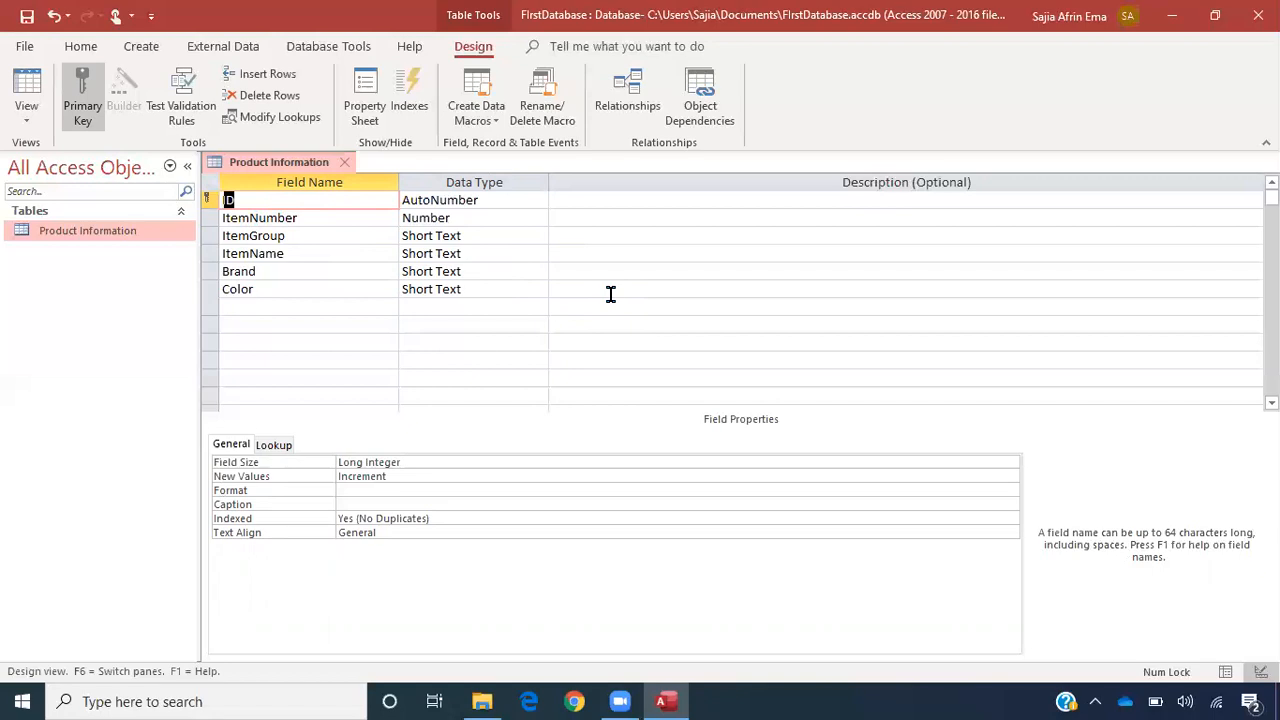
key("BackSpace")
type("ItemID")
key("Tab")
left_click(610, 294)
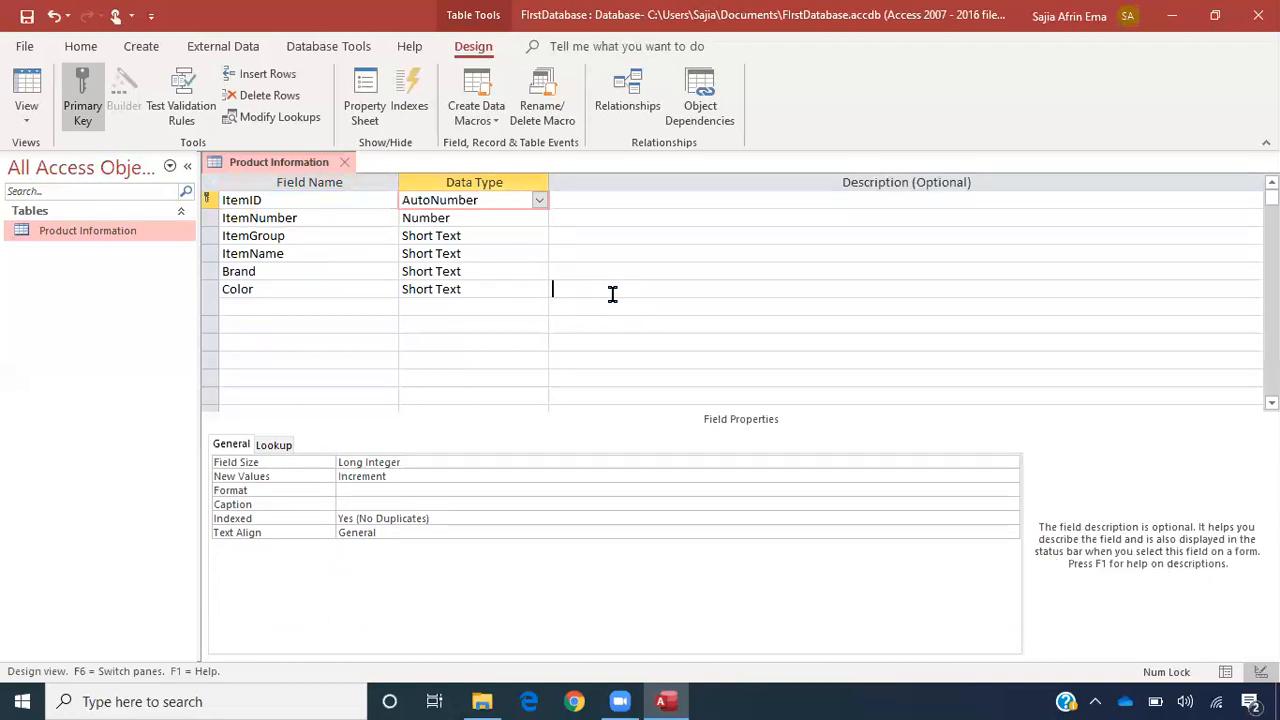
- Compare the field properties of the ItemID and ItemNumber fields
left_click(295, 204)
left_click(295, 218)
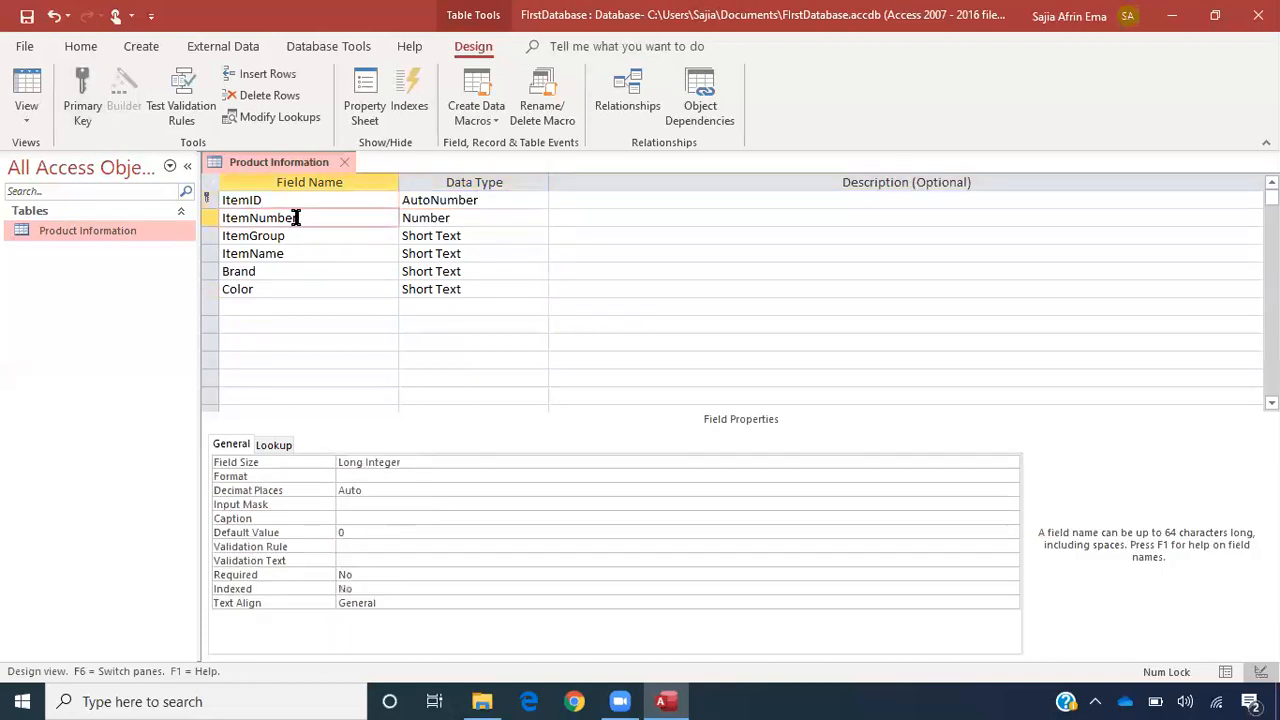
left_click(309, 200)
left_click(314, 217)
left_click(309, 199)
left_click(313, 217)
left_click(303, 198)
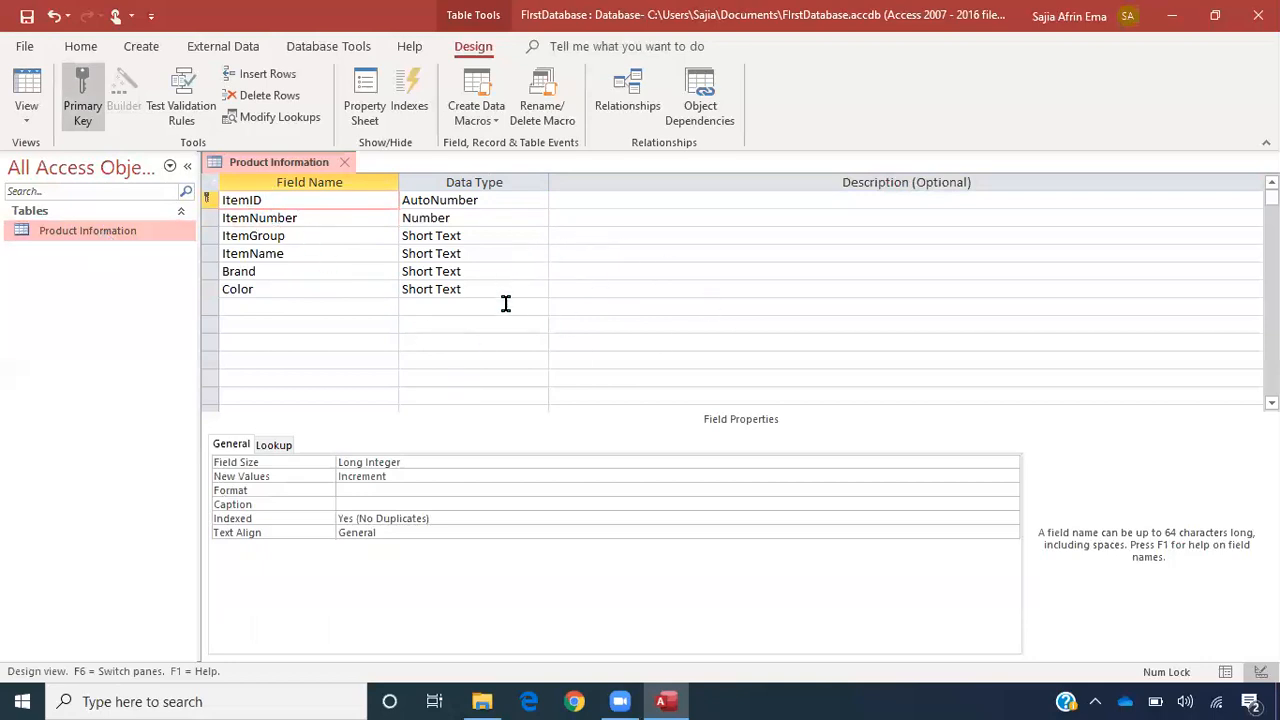
- Show the Product Information table in Datasheet view, saving the design changes and accepting the shortened field sizes
left_click(25, 118)
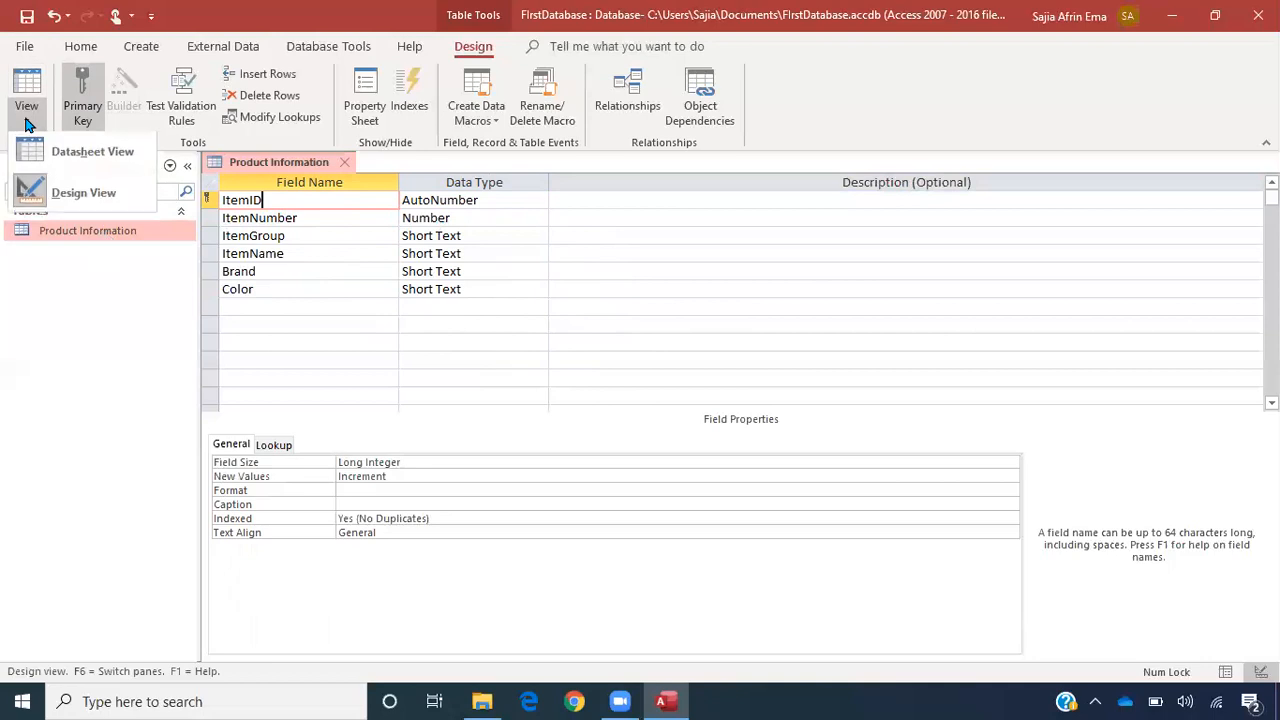
left_click(113, 160)
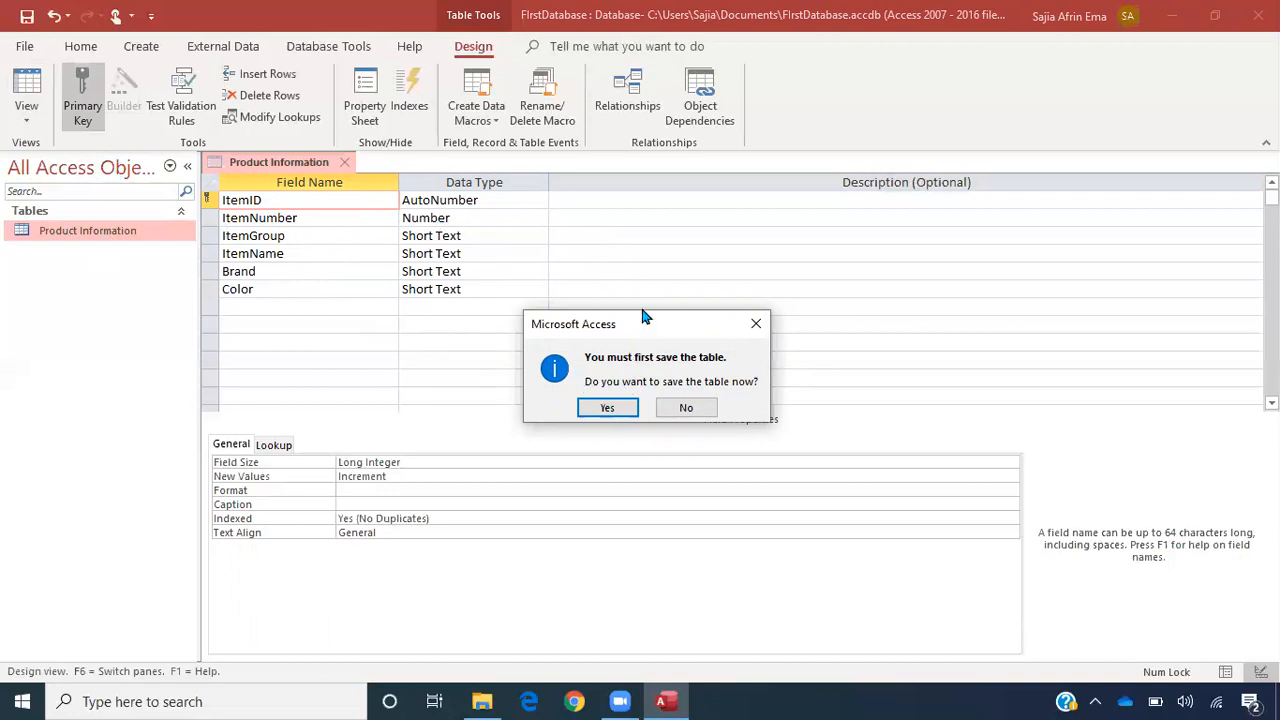
left_click_drag(643, 316, 624, 257)
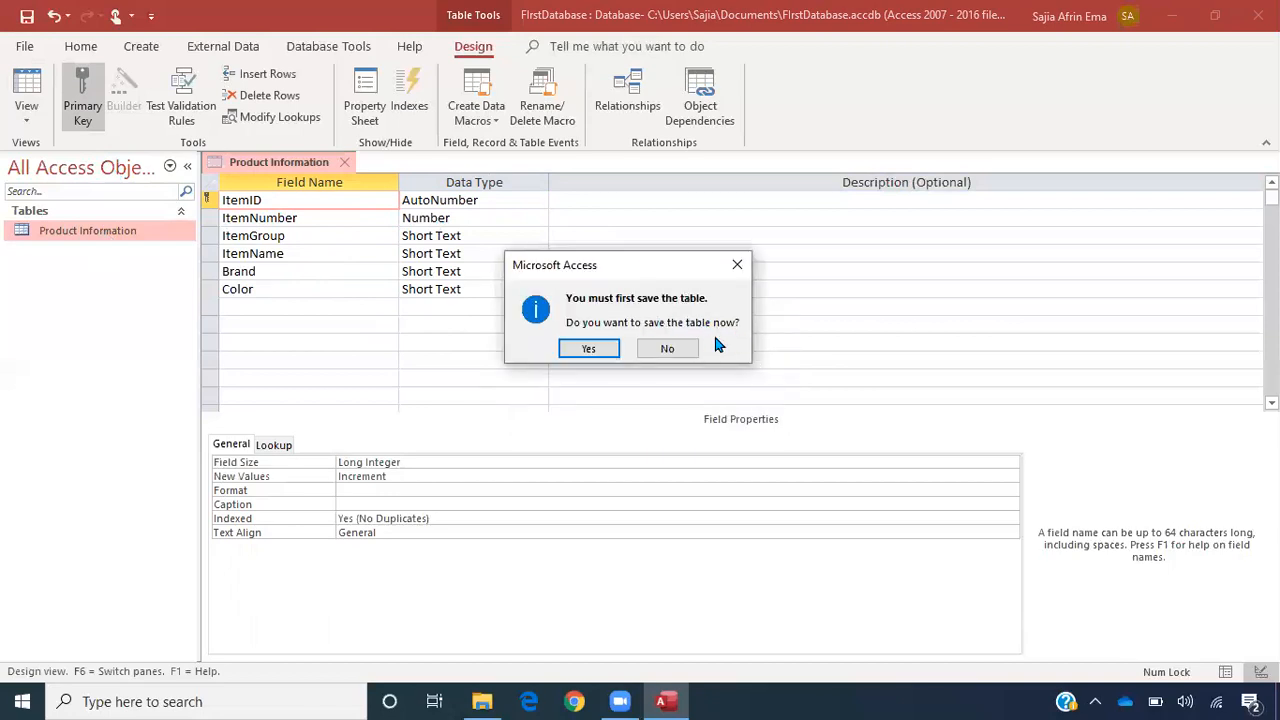
left_click(586, 350)
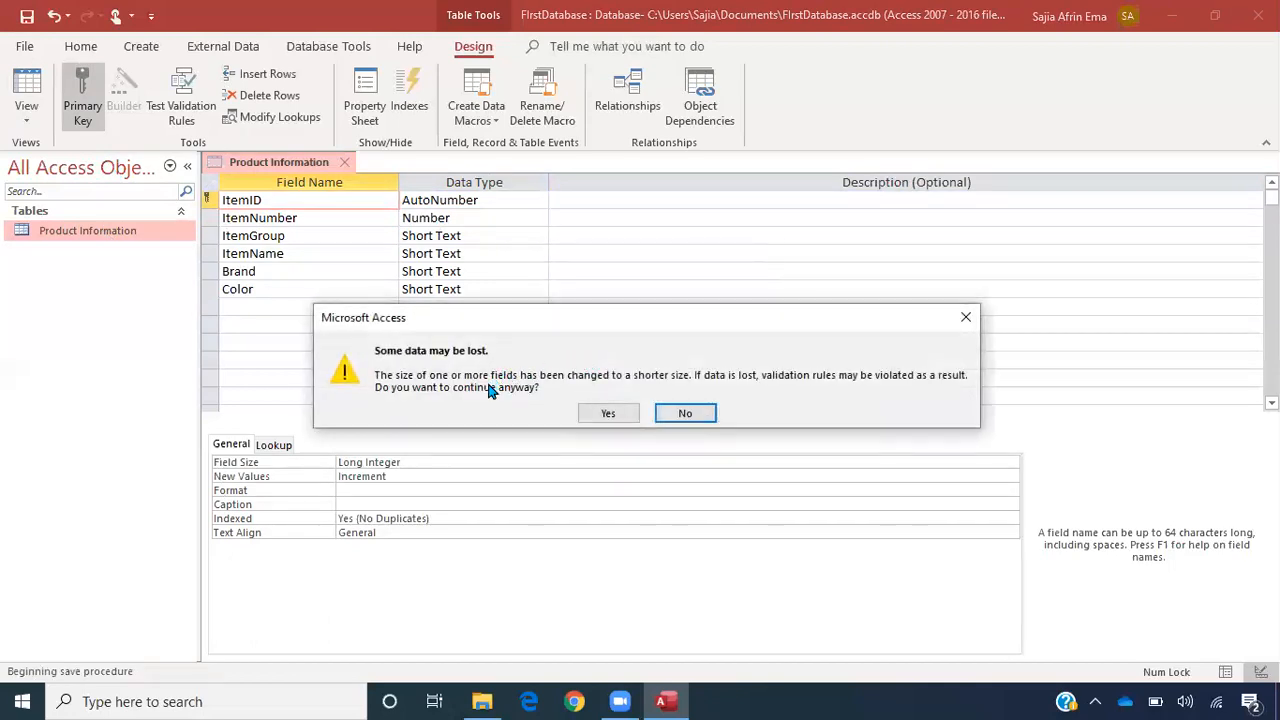
left_click(604, 413)
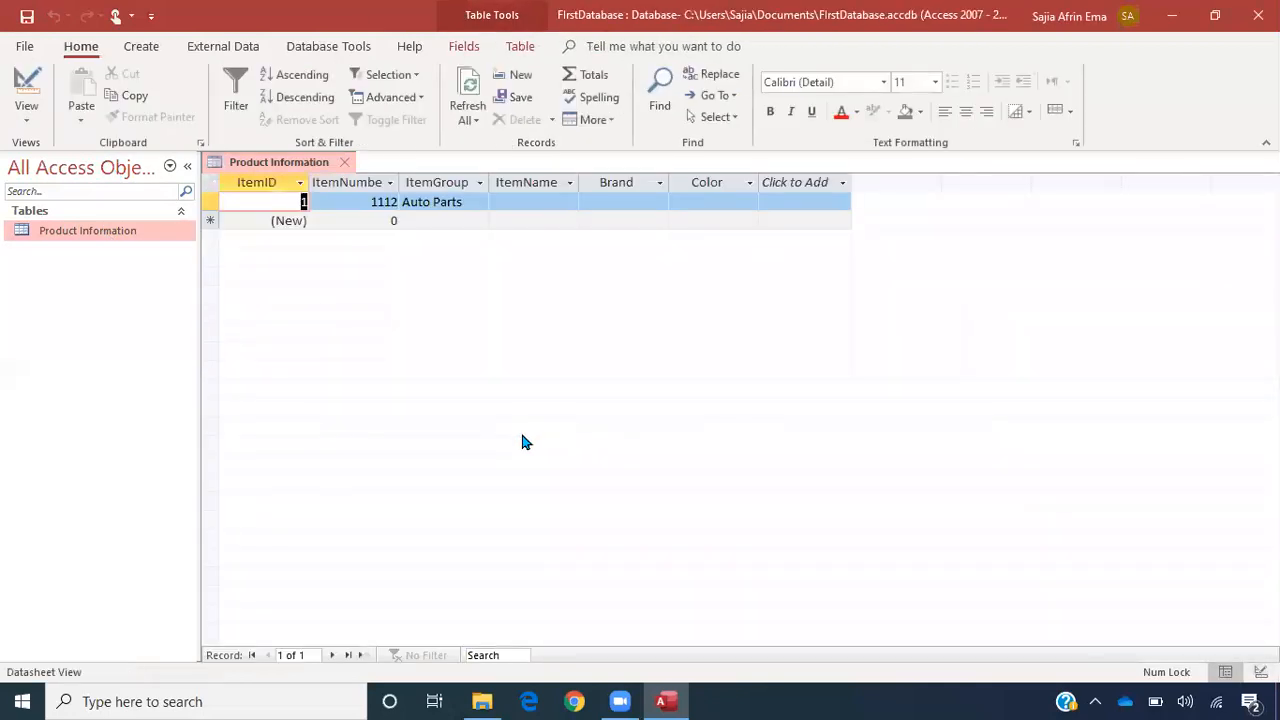
- Complete the first record with ItemName Bearing, Brand Toyota and Color Silver
left_click(545, 221)
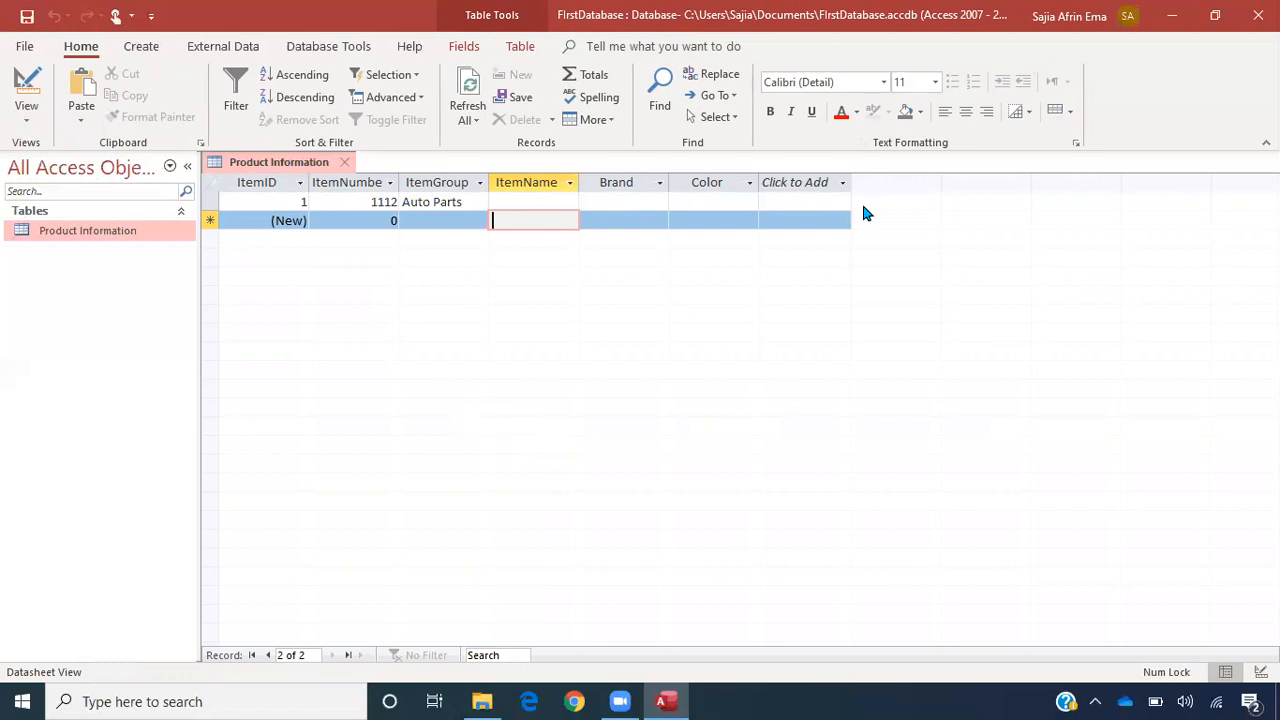
left_click(546, 201)
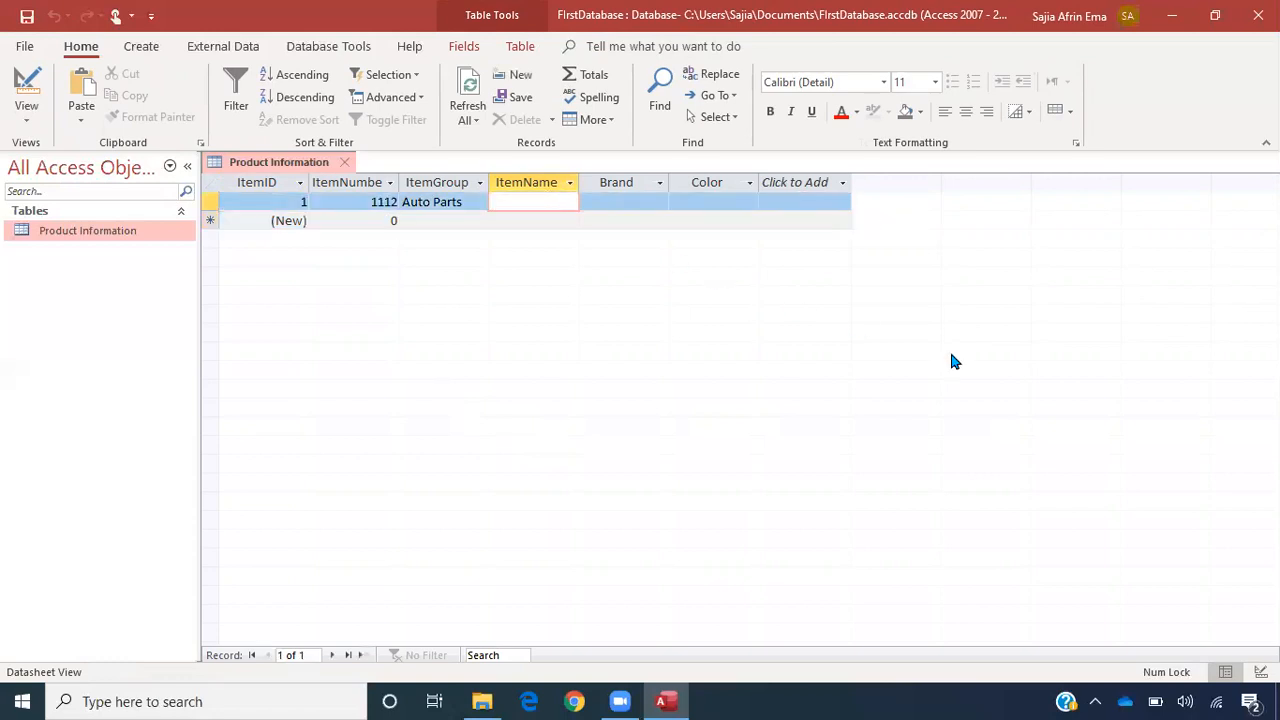
type("Bearing")
key("Tab")
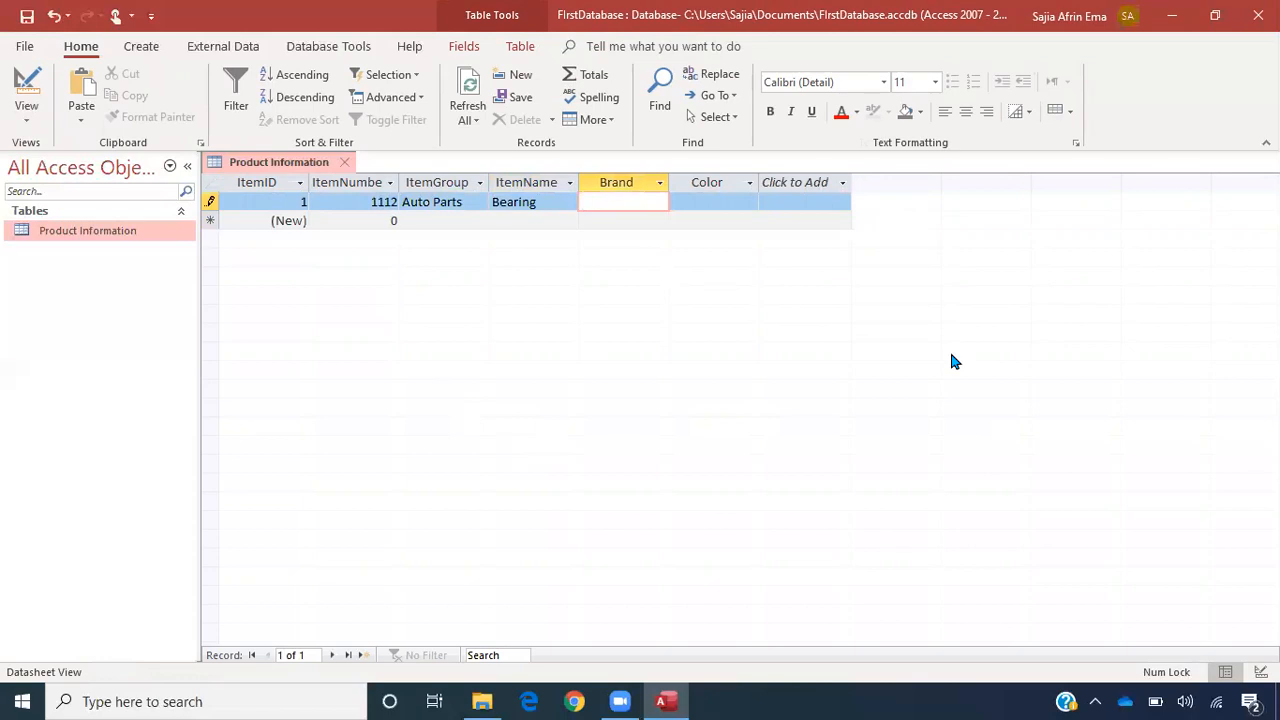
type("Toyota")
key("Tab")
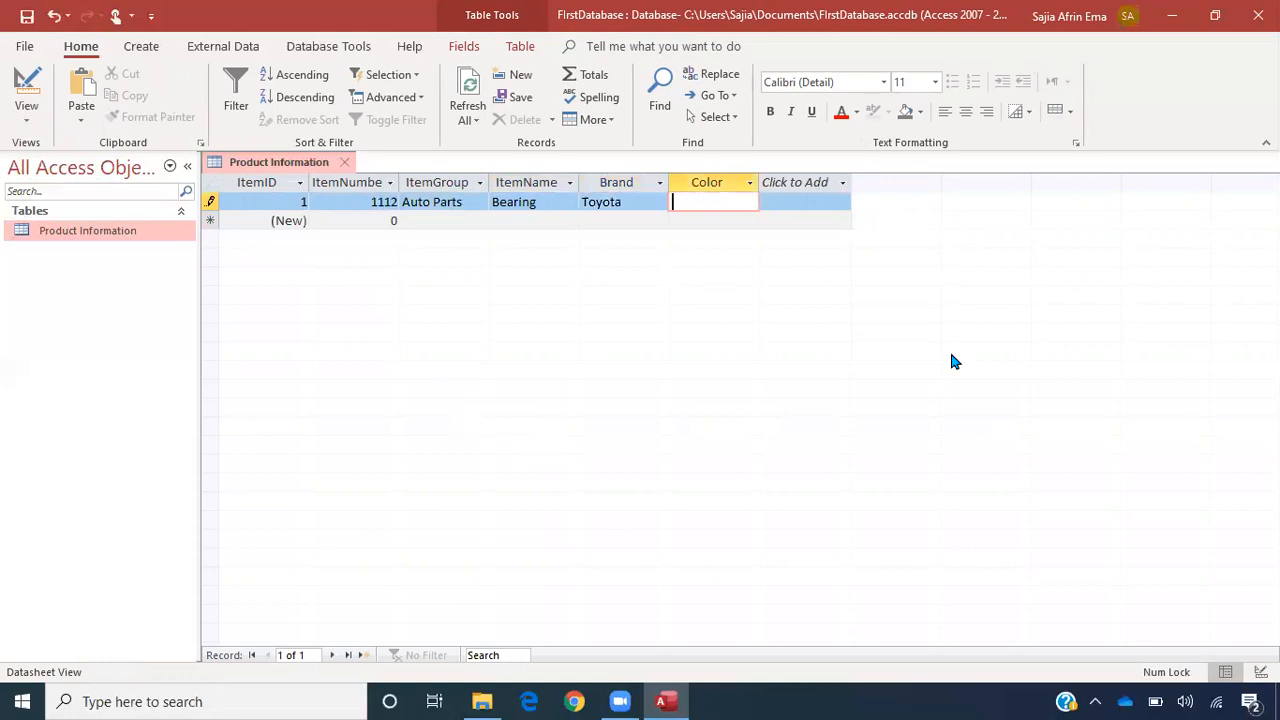
type("Silver")
key("Tab")
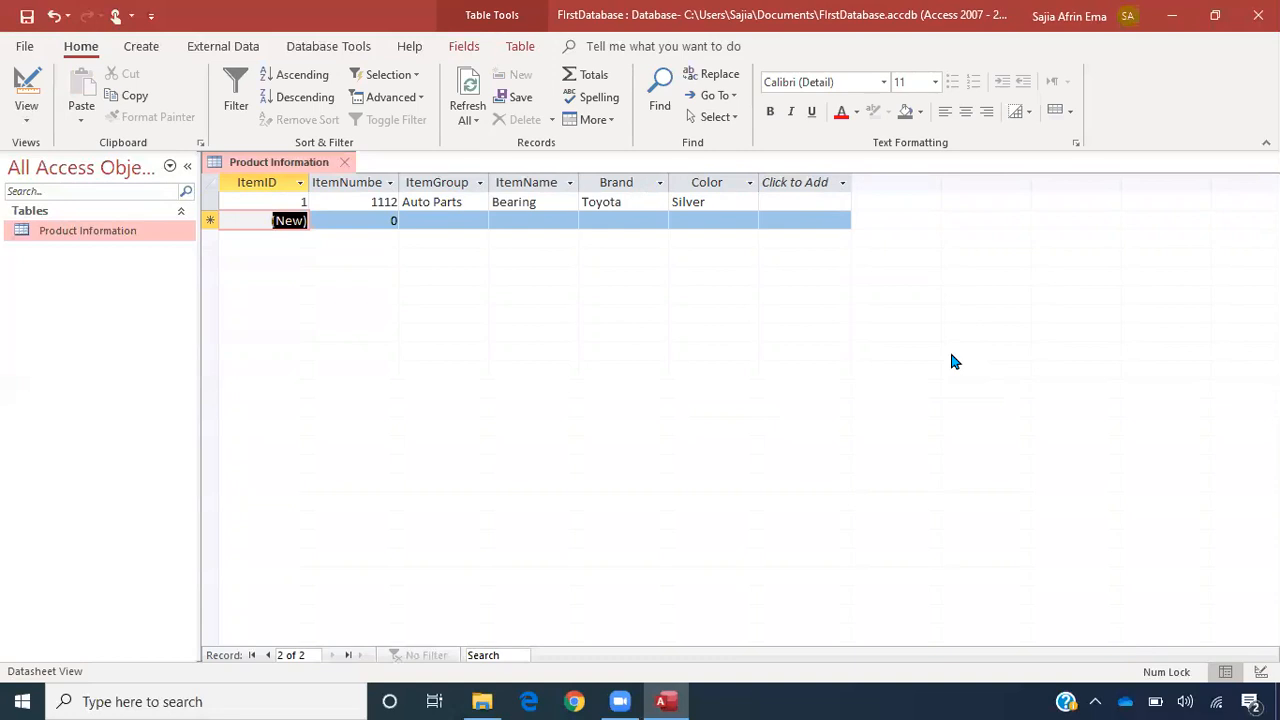
- Start a second record with ItemNumber 1001
key("Tab")
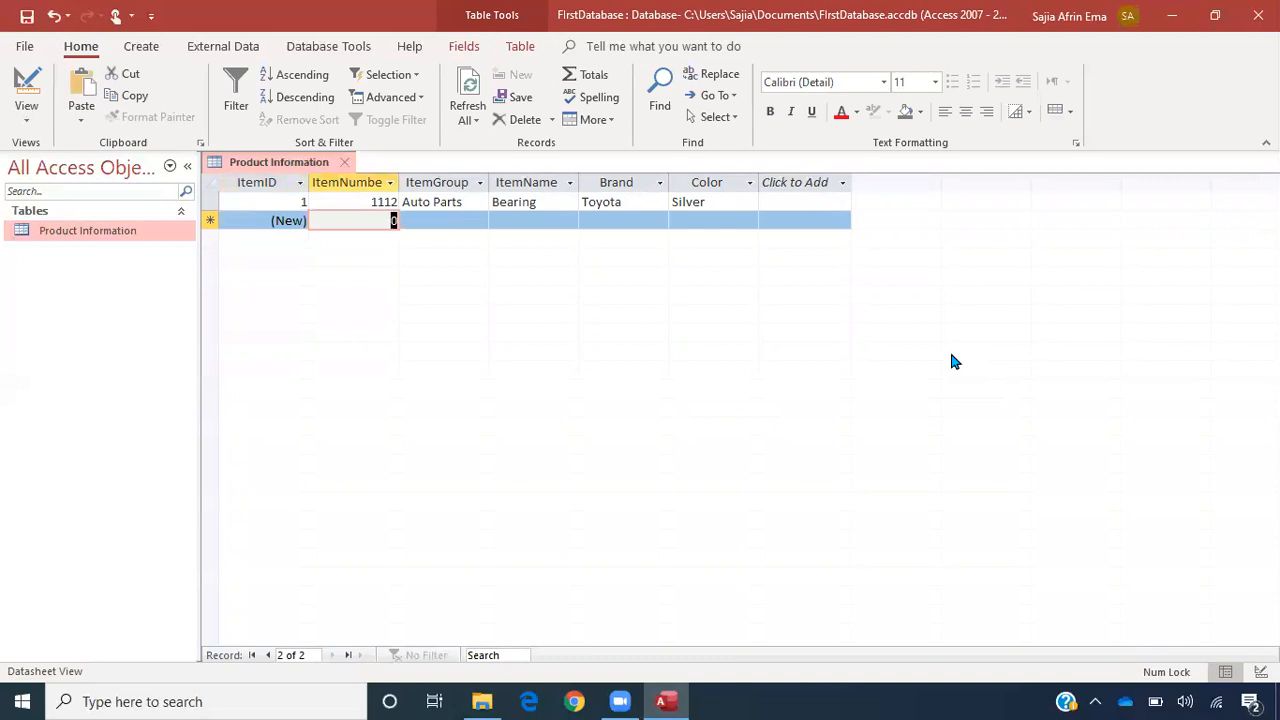
type("1000")
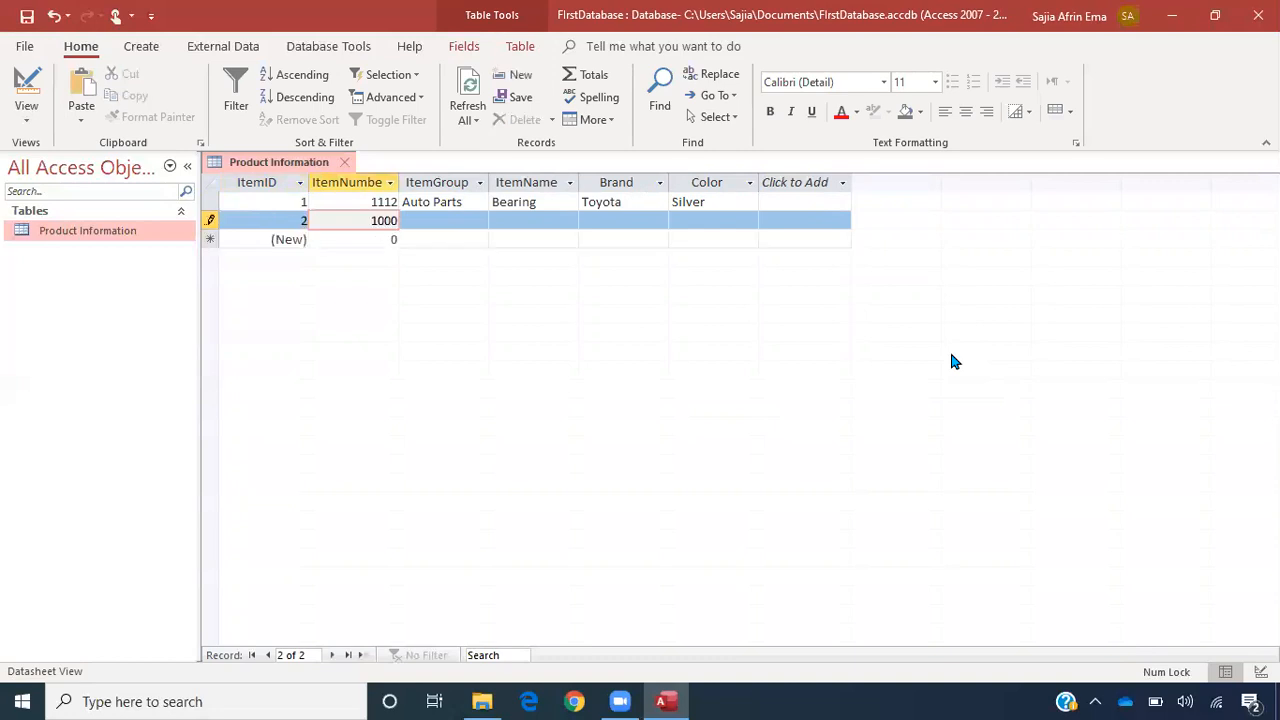
key("BackSpace")
type("00")
key("BackSpace")
key("BackSpace")
type("1")
key("Tab")
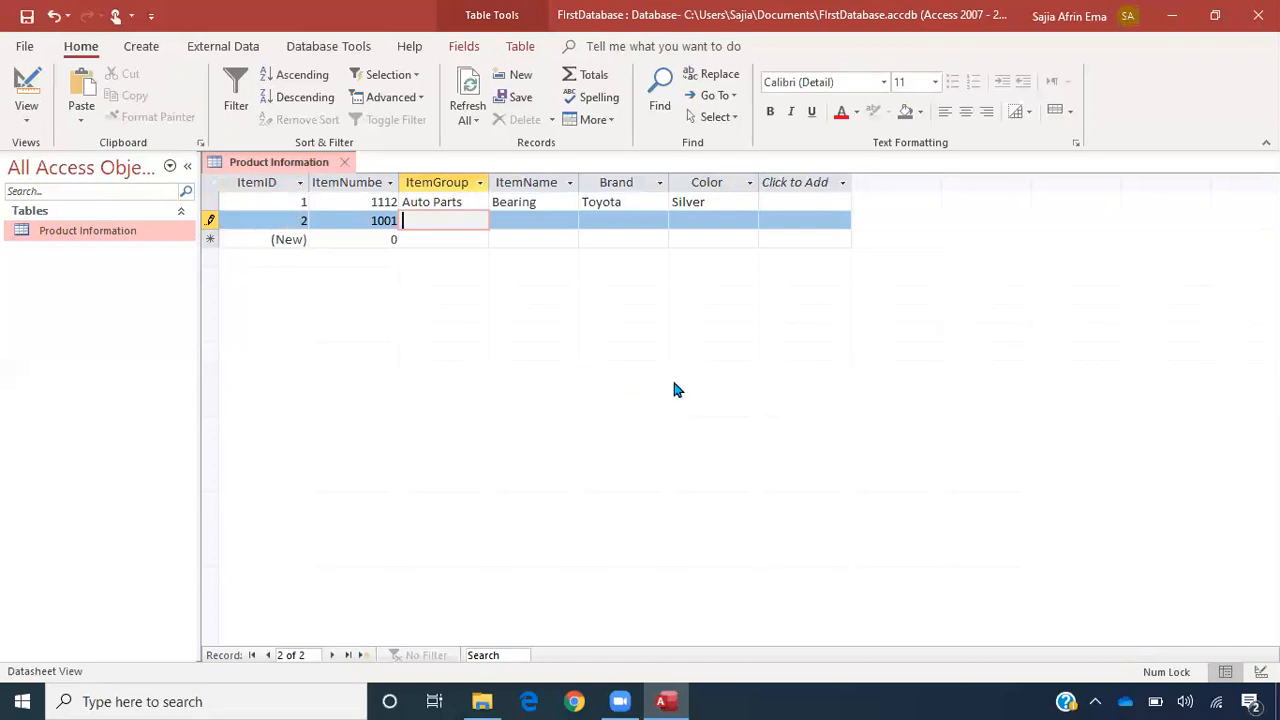
- Fill in the second record with ItemGroup AutoParts, ItemName Engine Oil, Brand Mobile 1 and Color Green
type("AutoParts")
key("Tab")
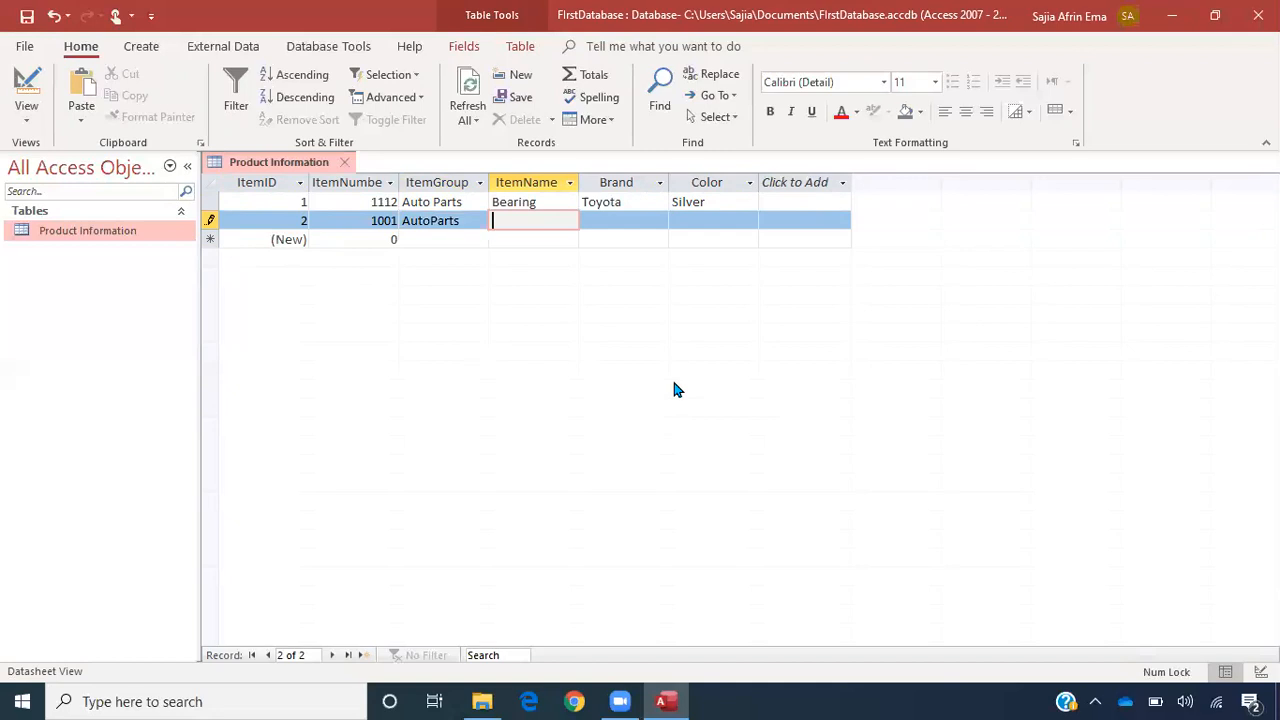
type("Engine Oil")
key("Tab")
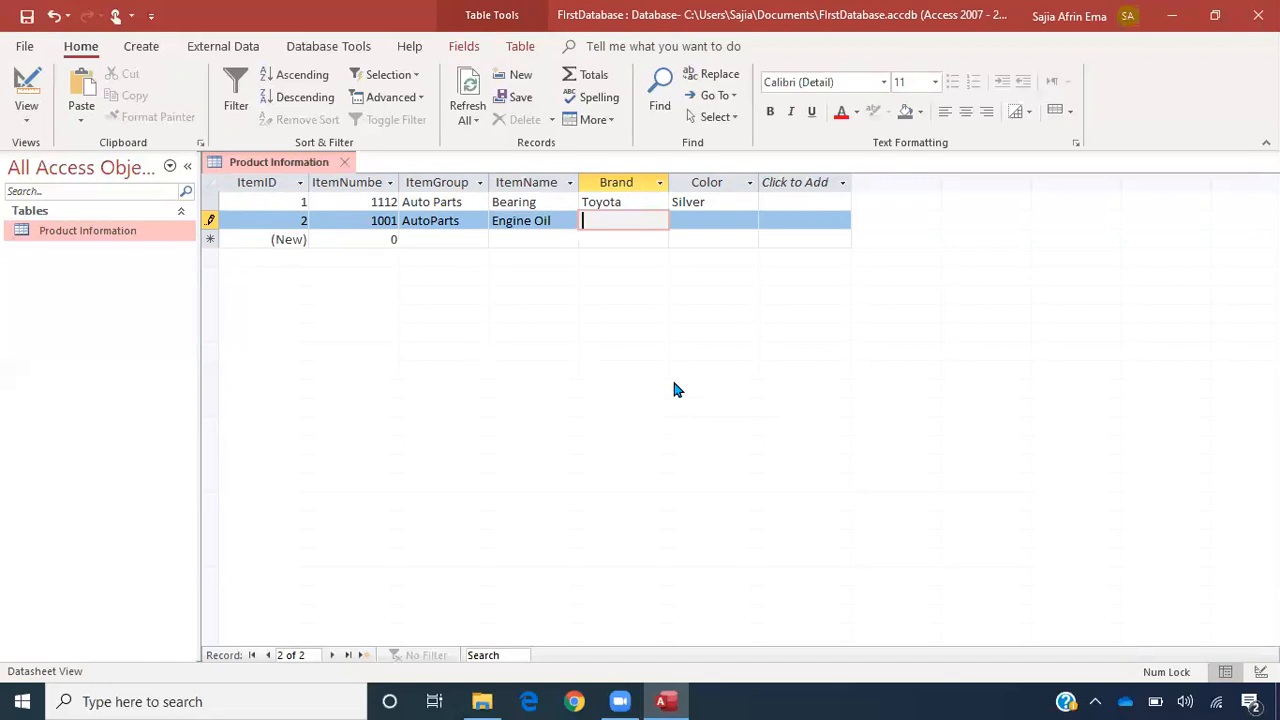
type("Mobile 1")
key("Tab")
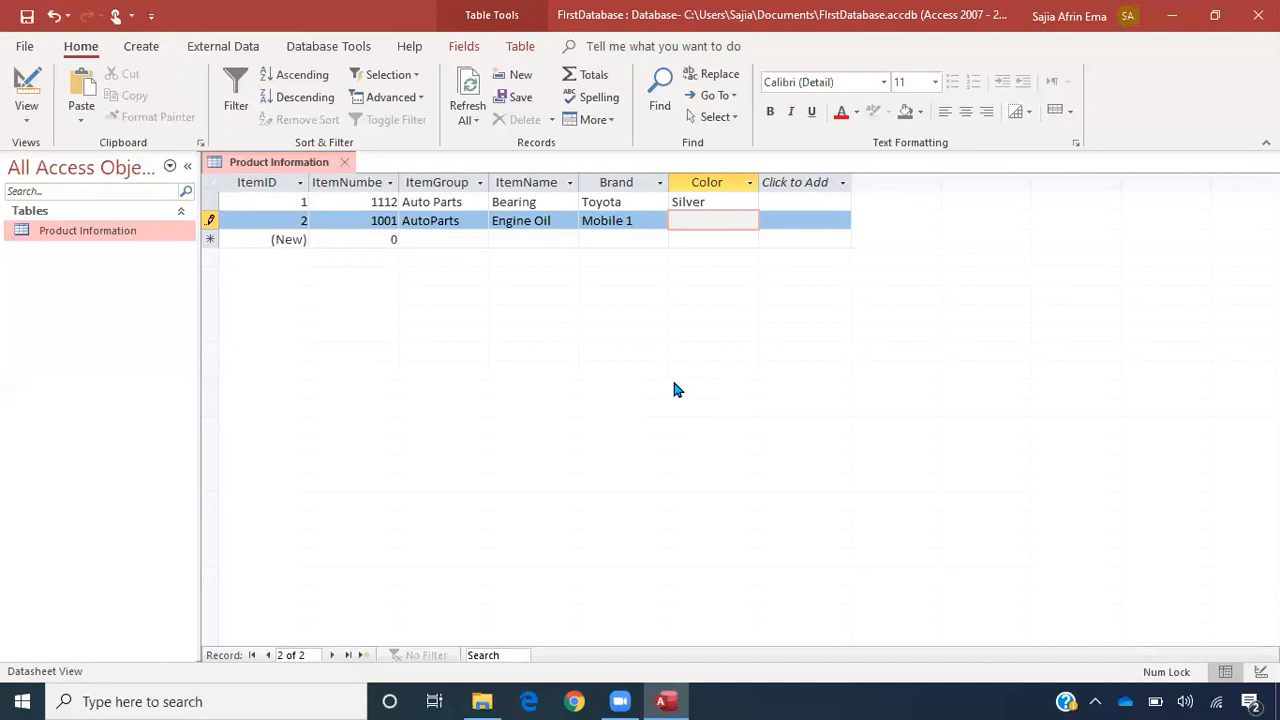
type("Green")
key("Tab")
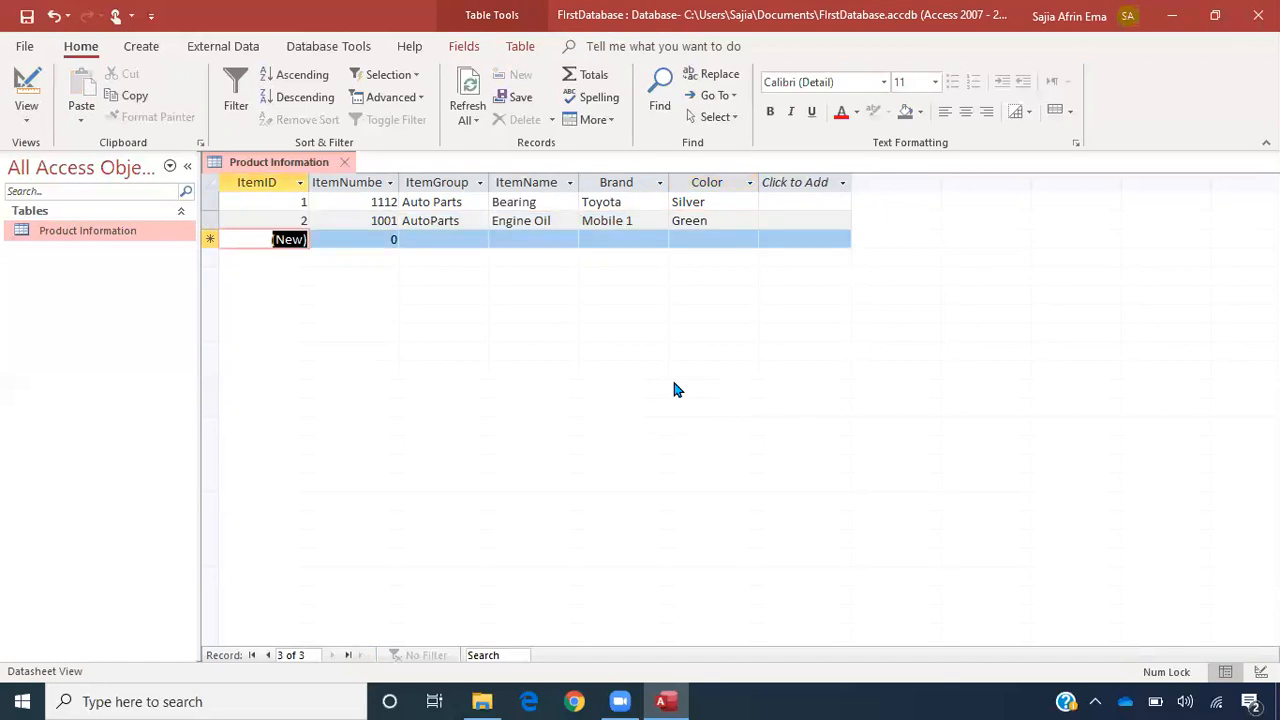
- Add a third record with ItemNumber 1005, ItemGroup Garden Tool, ItemName Hose, Brand X Mfg and Color Green
key("Tab")
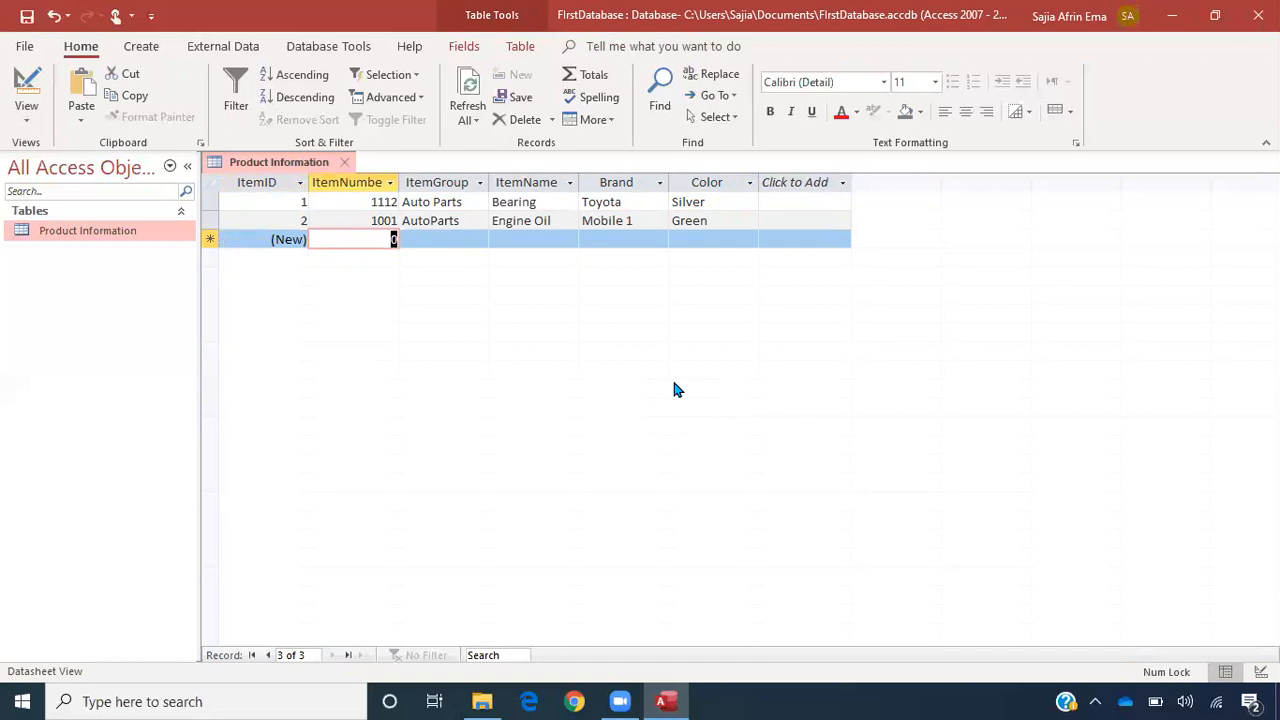
type("1")
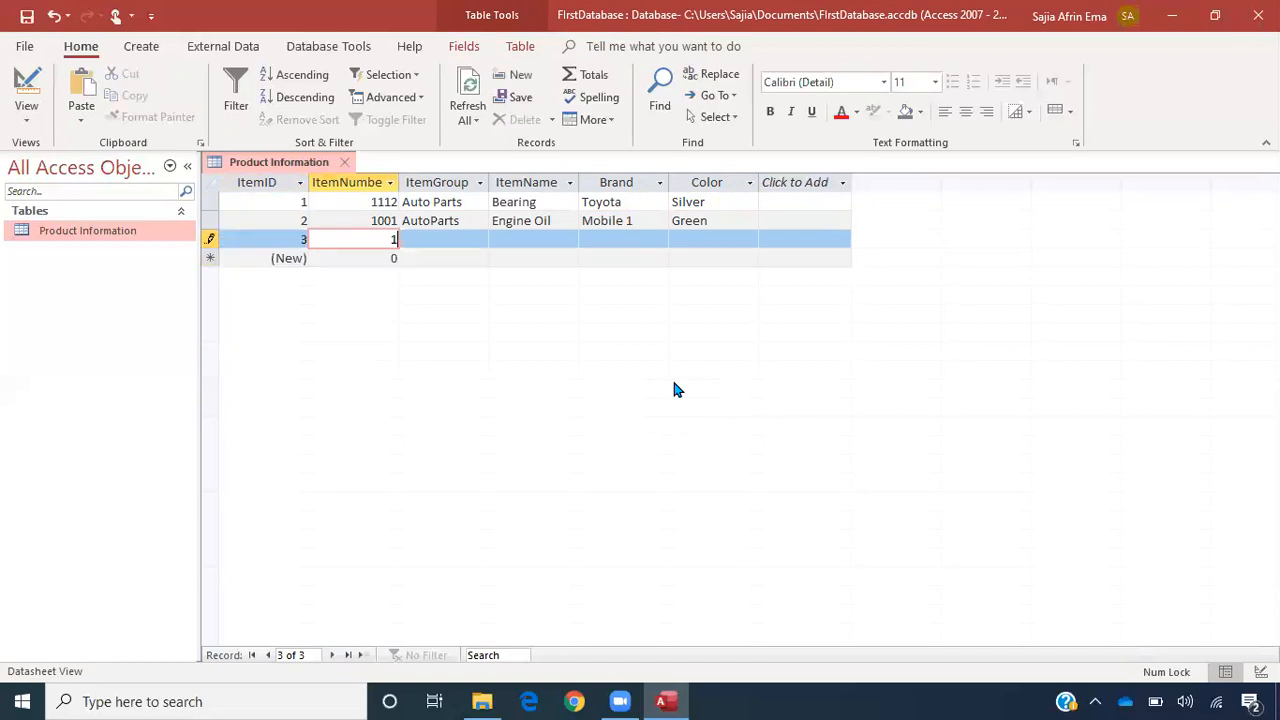
type("005")
key("Tab")
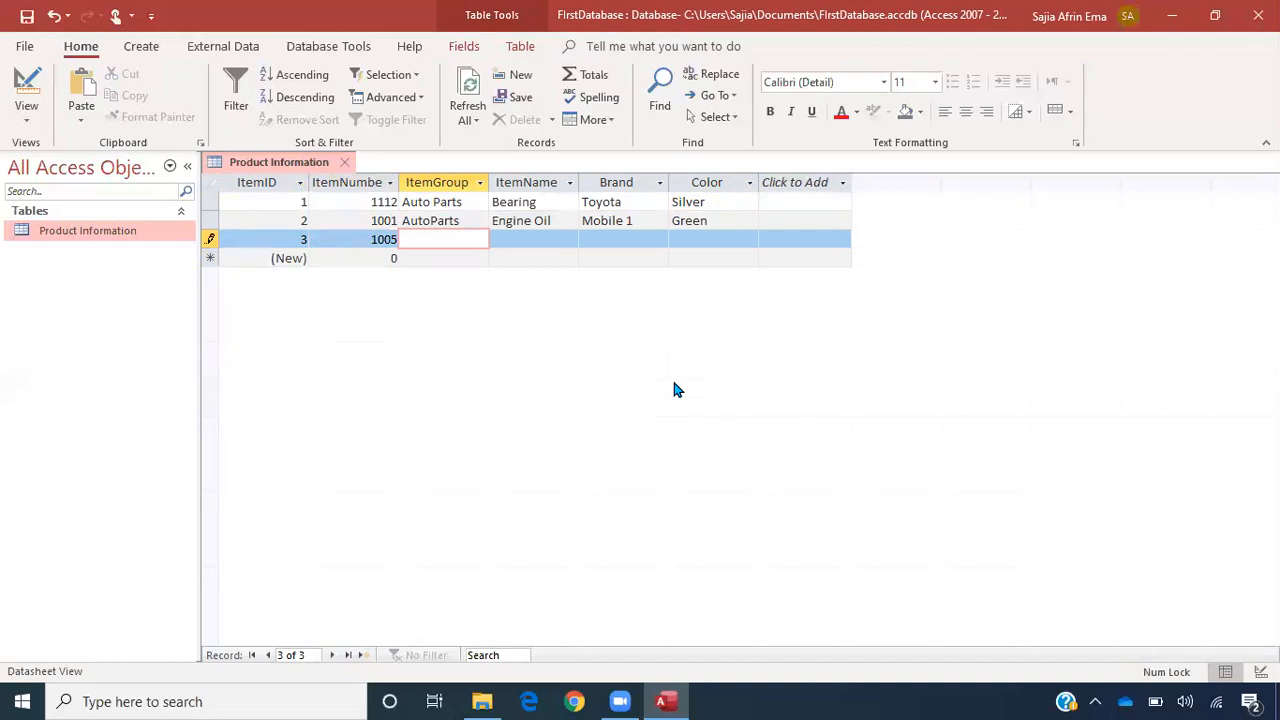
type("Garden Tool")
key("Tab")
type("Hose")
key("Tab")
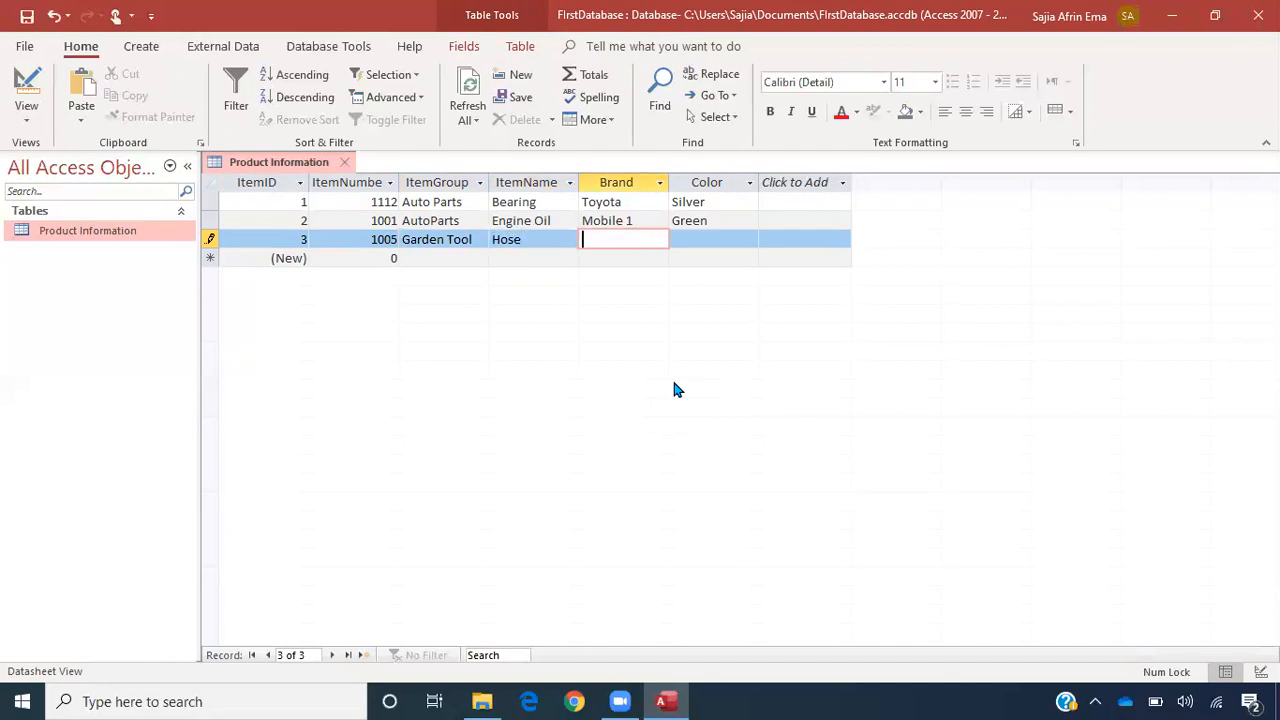
type("X Mfg")
key("Tab")
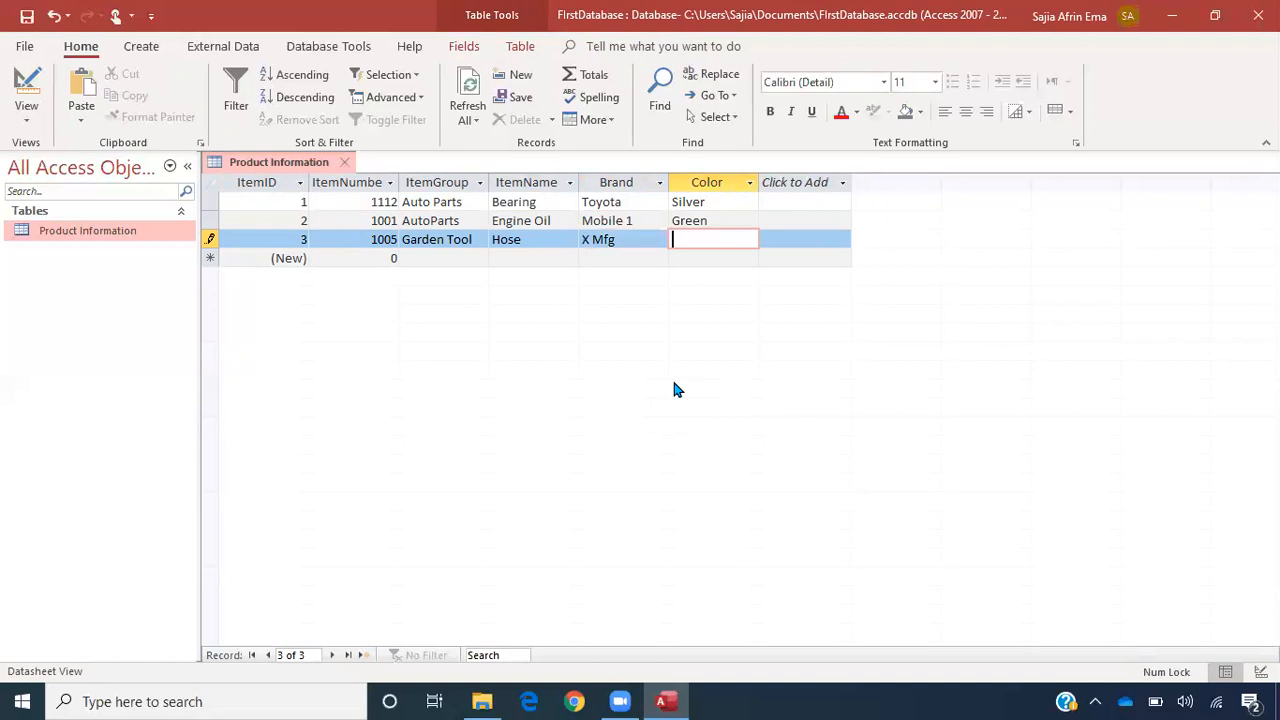
type("Green")
key("Tab")
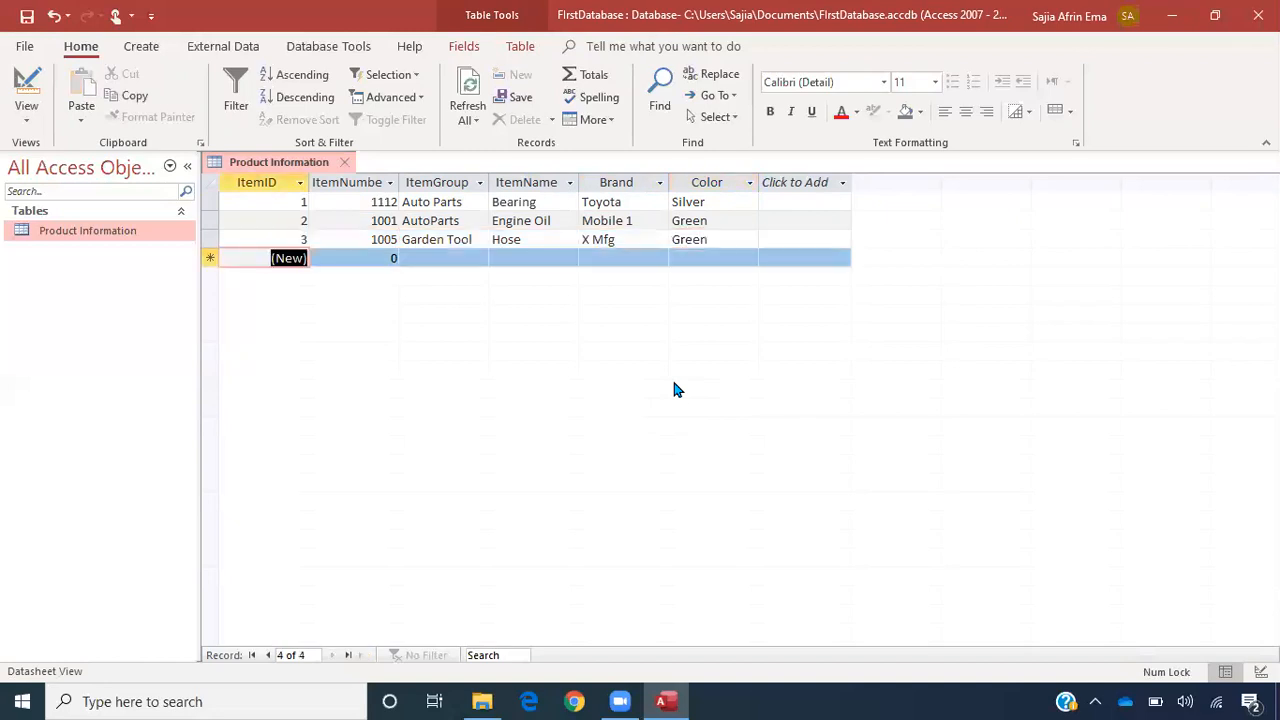
- Review the ItemID, ItemNumber and ItemGroup values of the three records
left_click(282, 221)
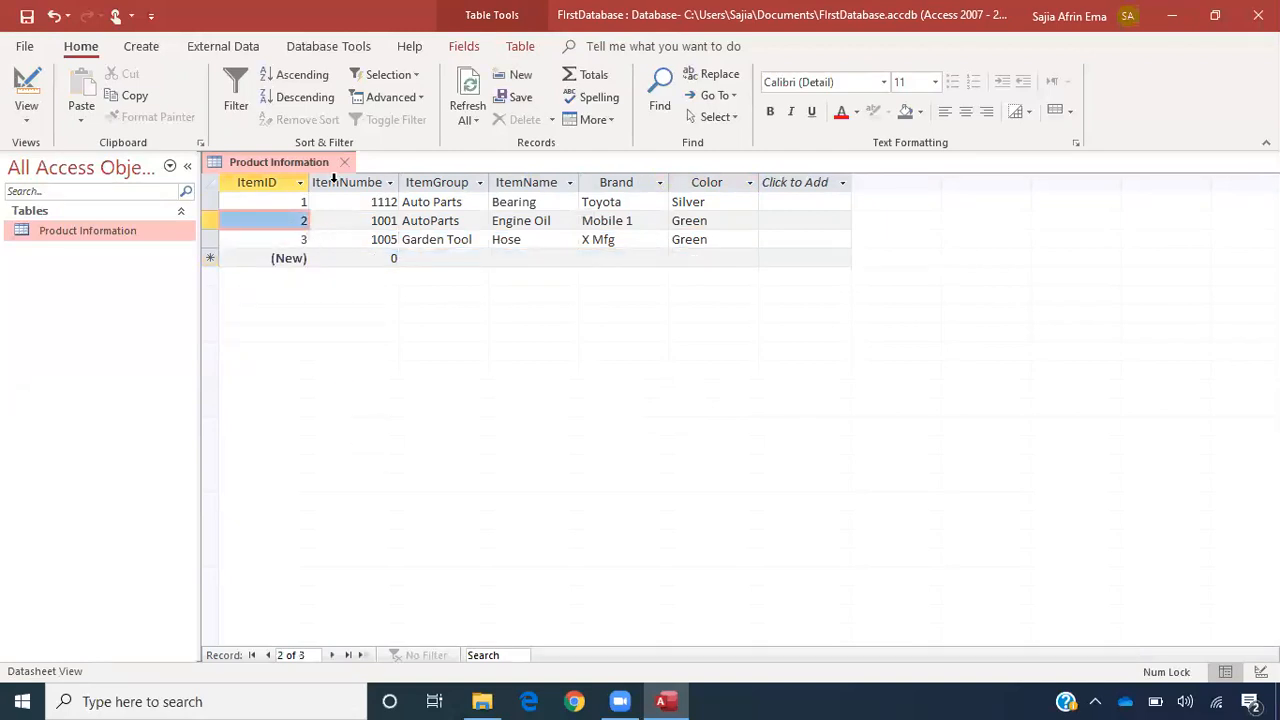
left_click(287, 202)
left_click(290, 220)
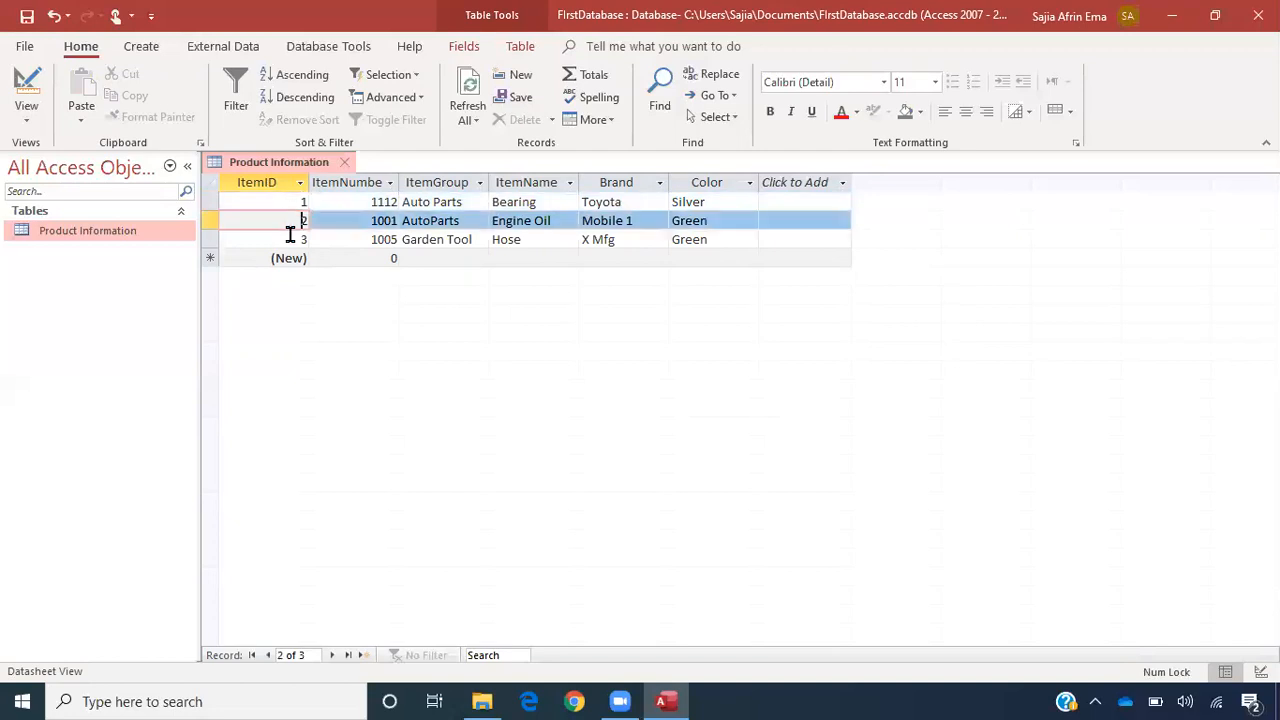
left_click(293, 239)
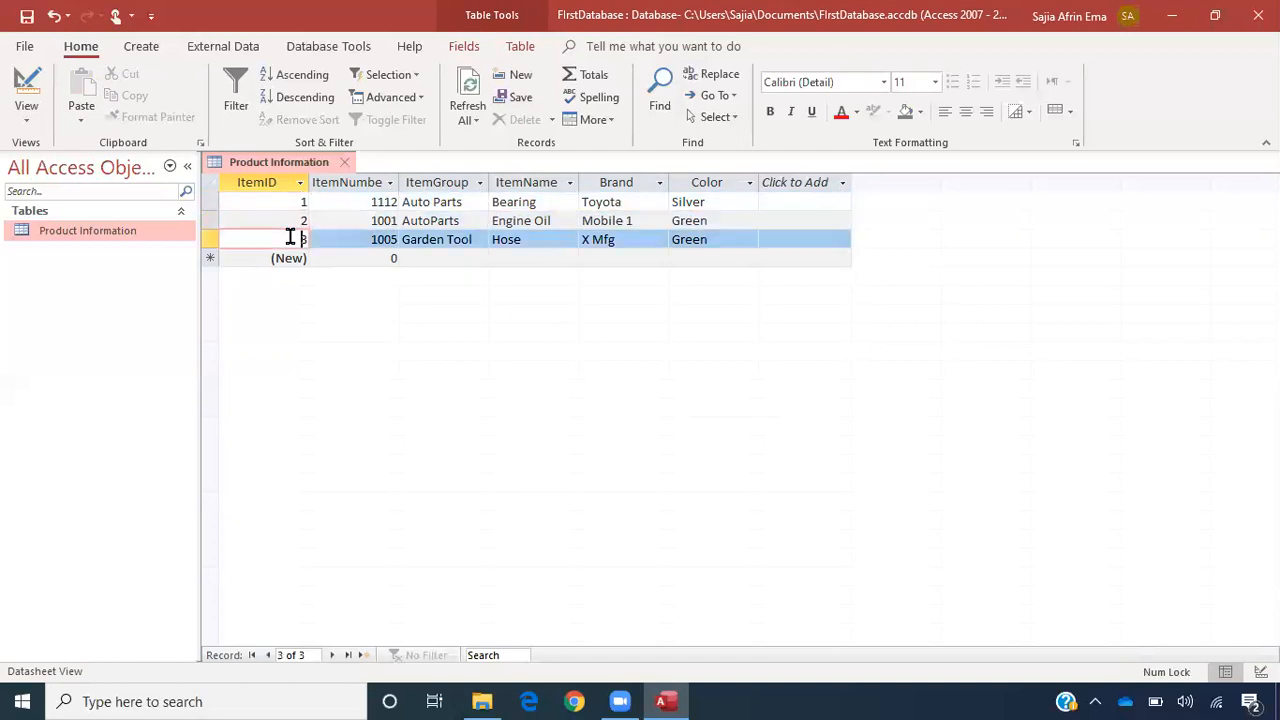
left_click(368, 202)
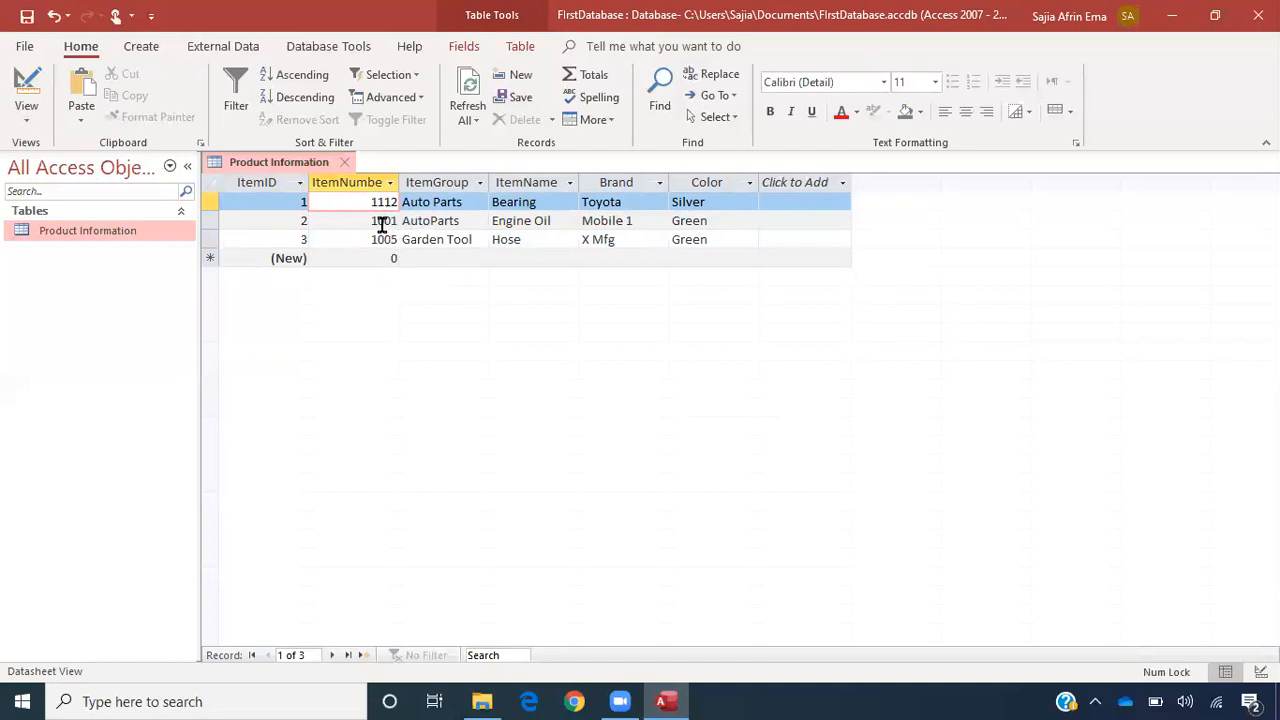
left_click(381, 220)
left_click(379, 239)
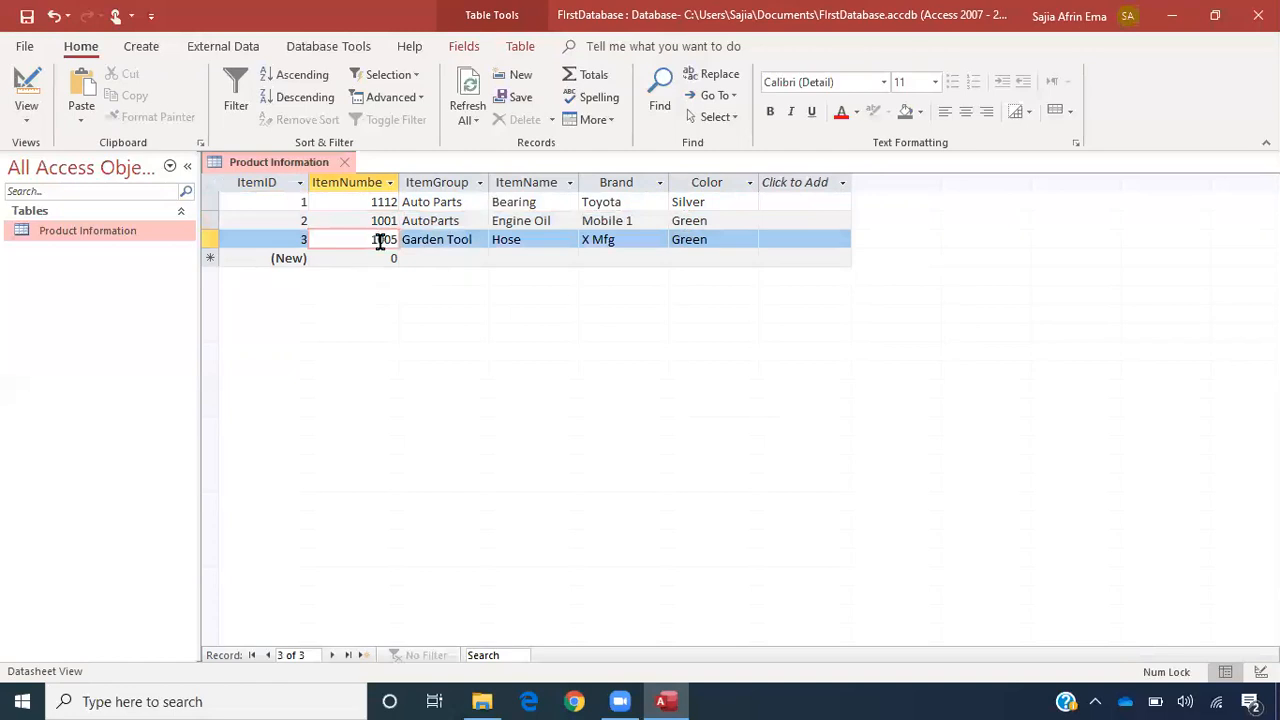
left_click(440, 202)
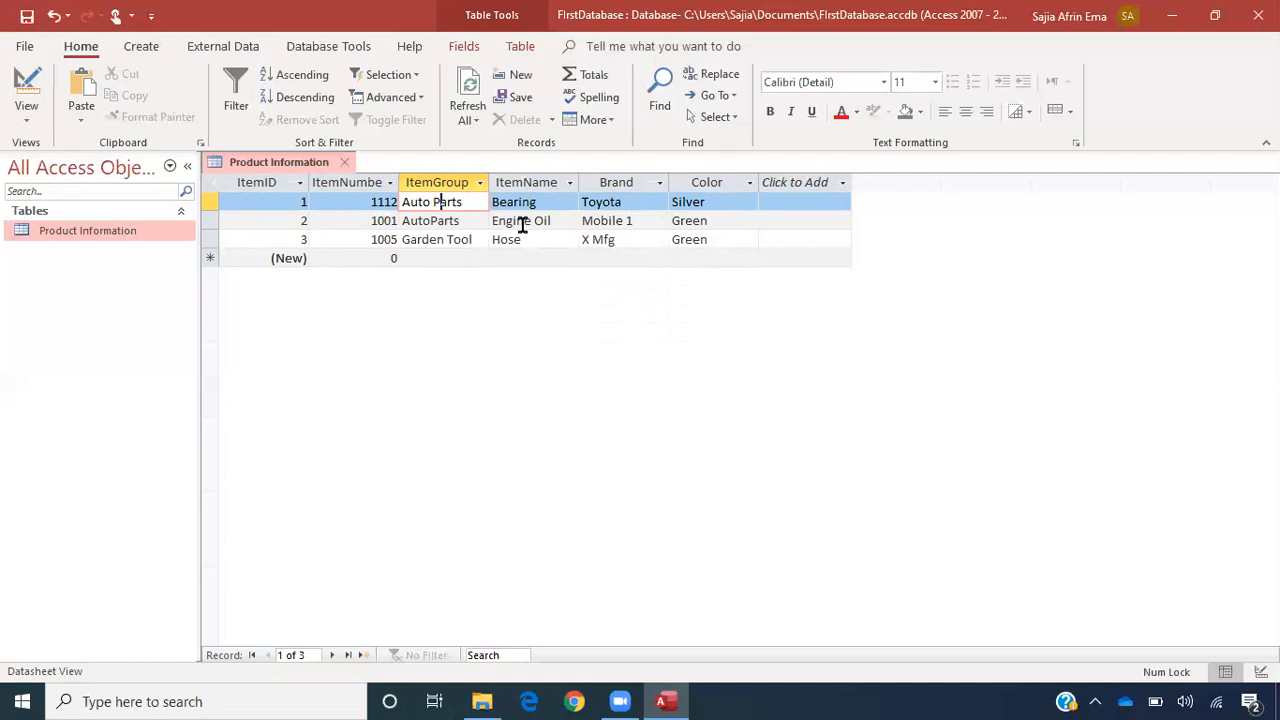
left_click(455, 239)
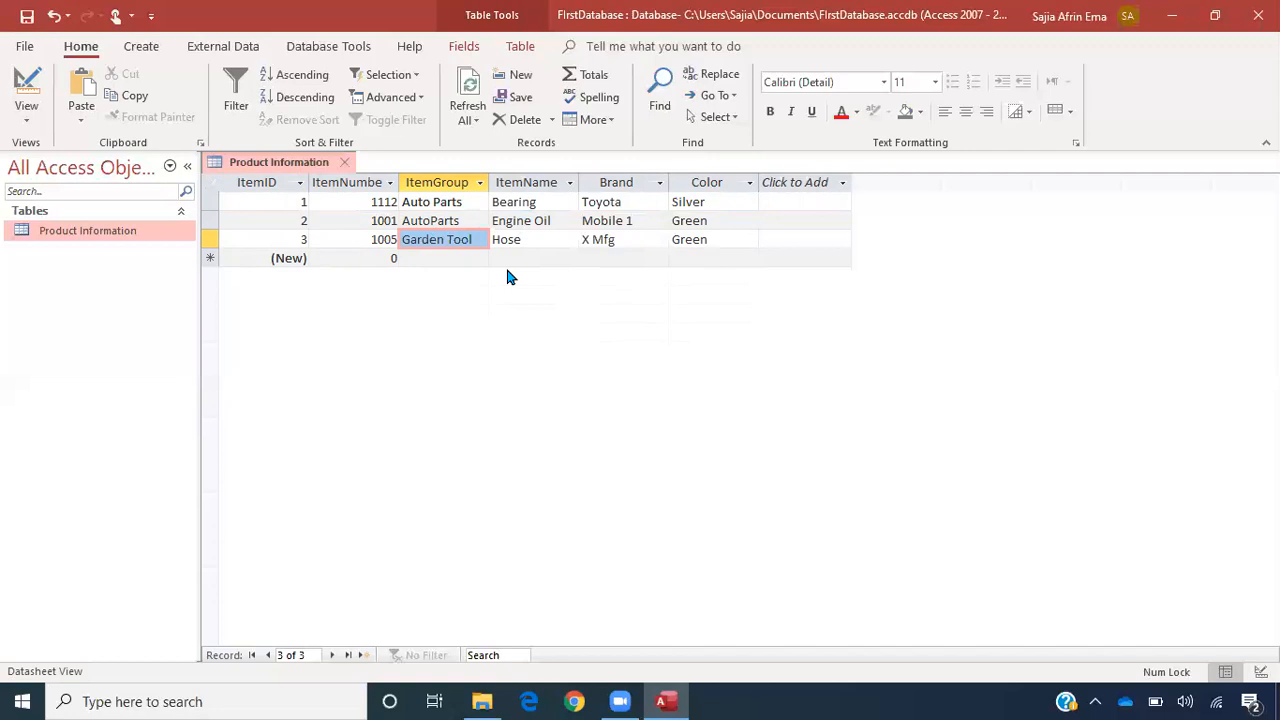
- Compare the ItemID values with the ItemNumber values record by record
left_click(283, 204)
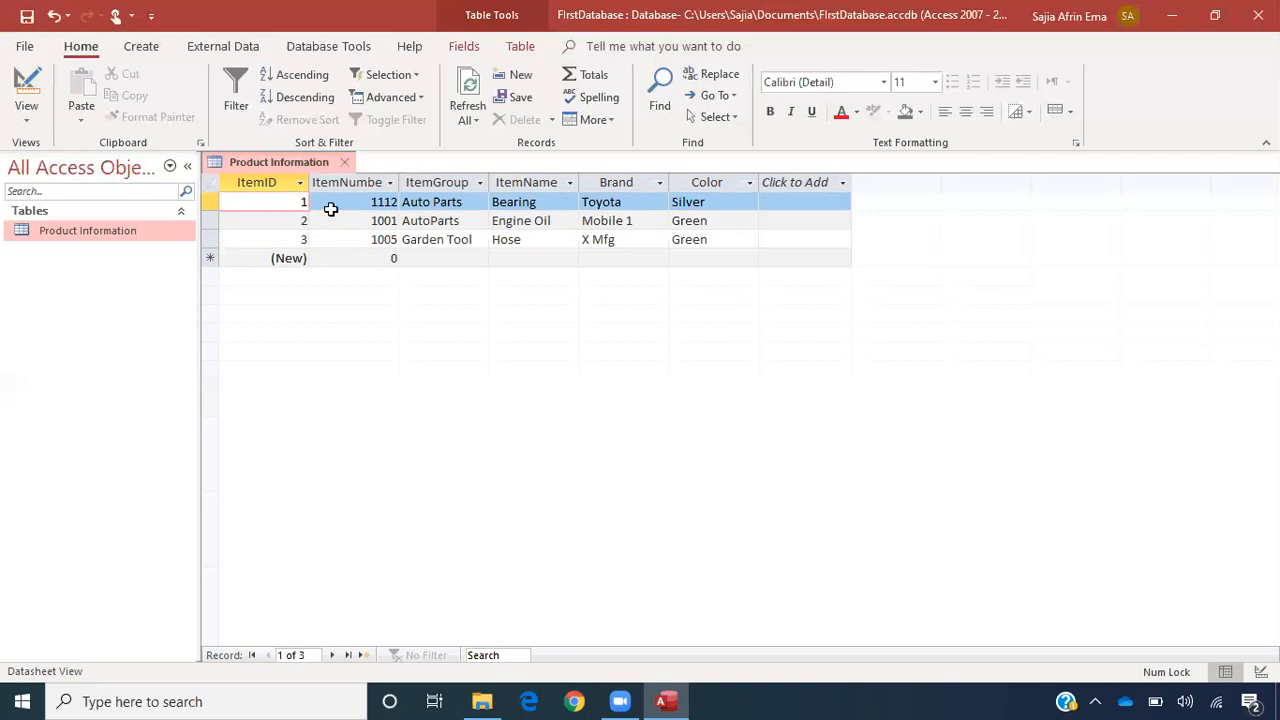
left_click(280, 220)
left_click(281, 240)
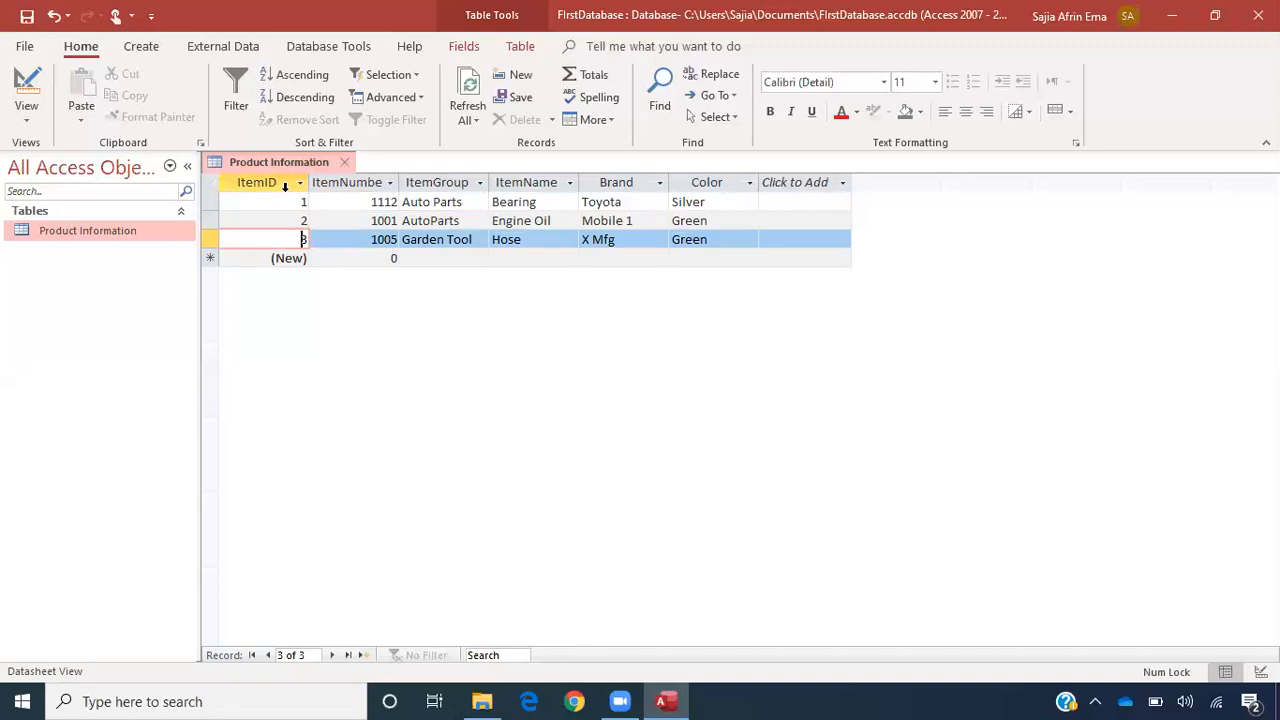
left_click(378, 202)
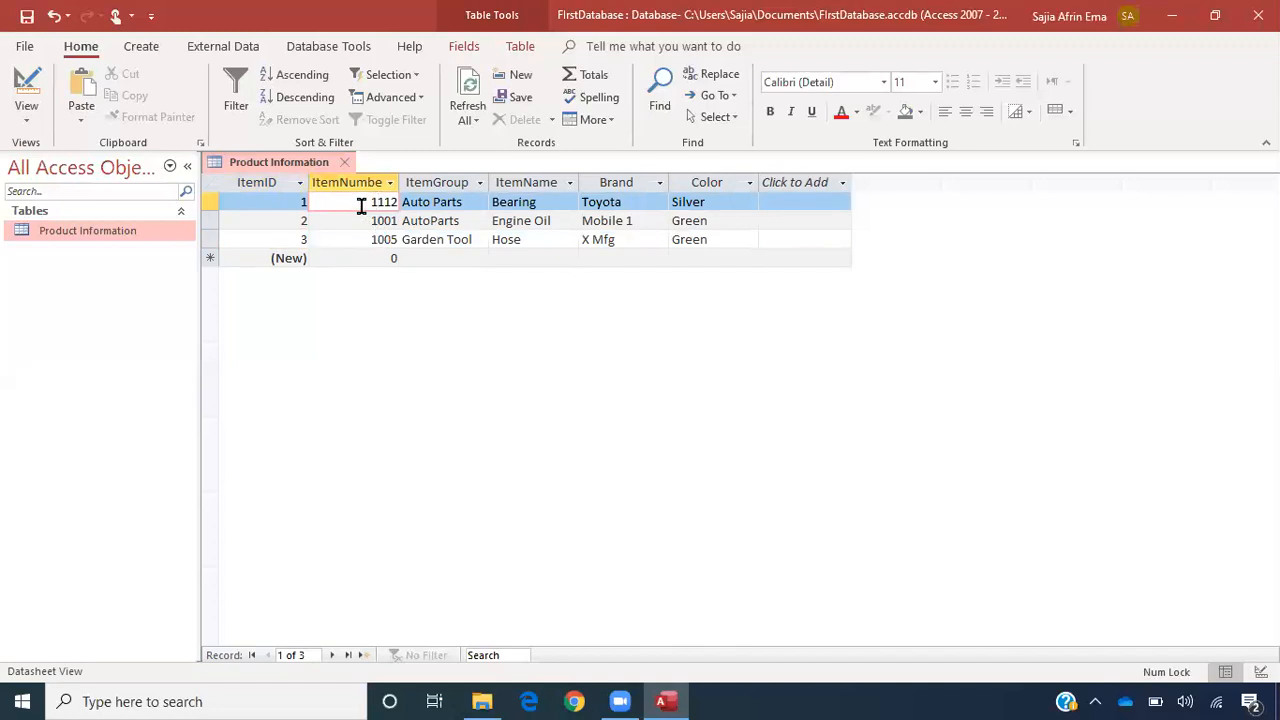
left_click(361, 206)
left_click(361, 214)
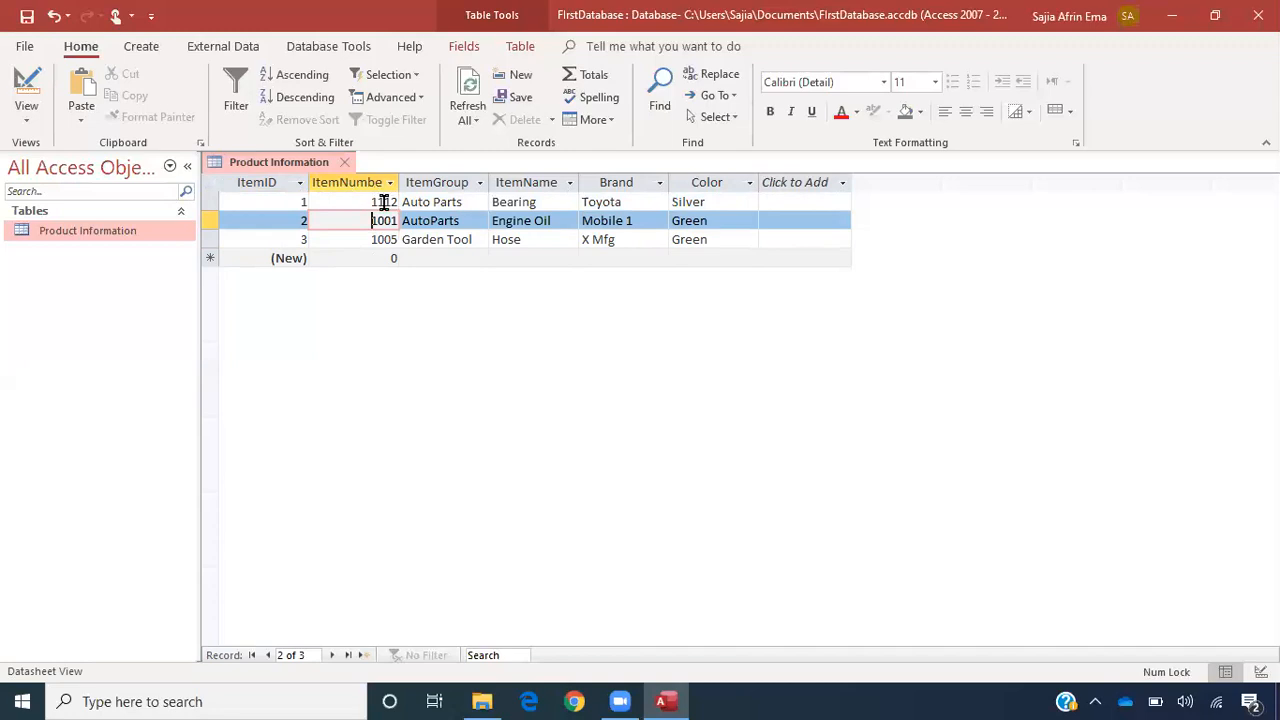
left_click(361, 237)
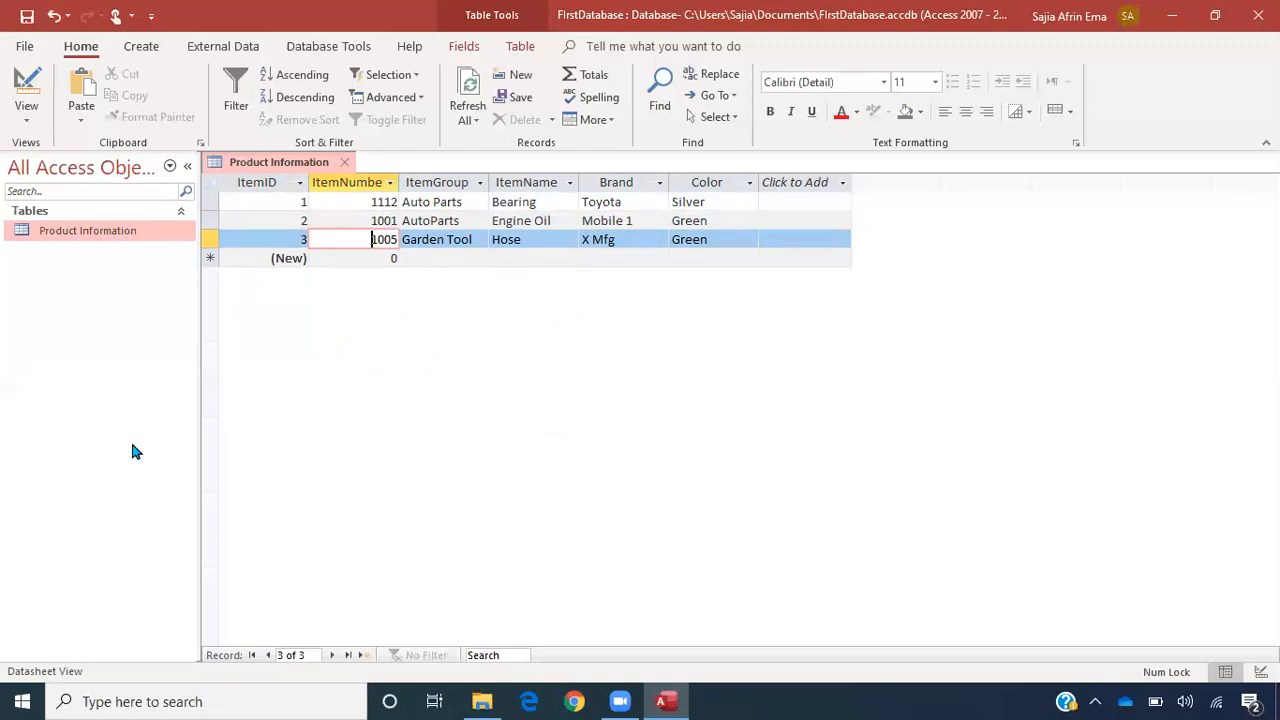
- Open the Product Information table in Design view
left_click(372, 220)
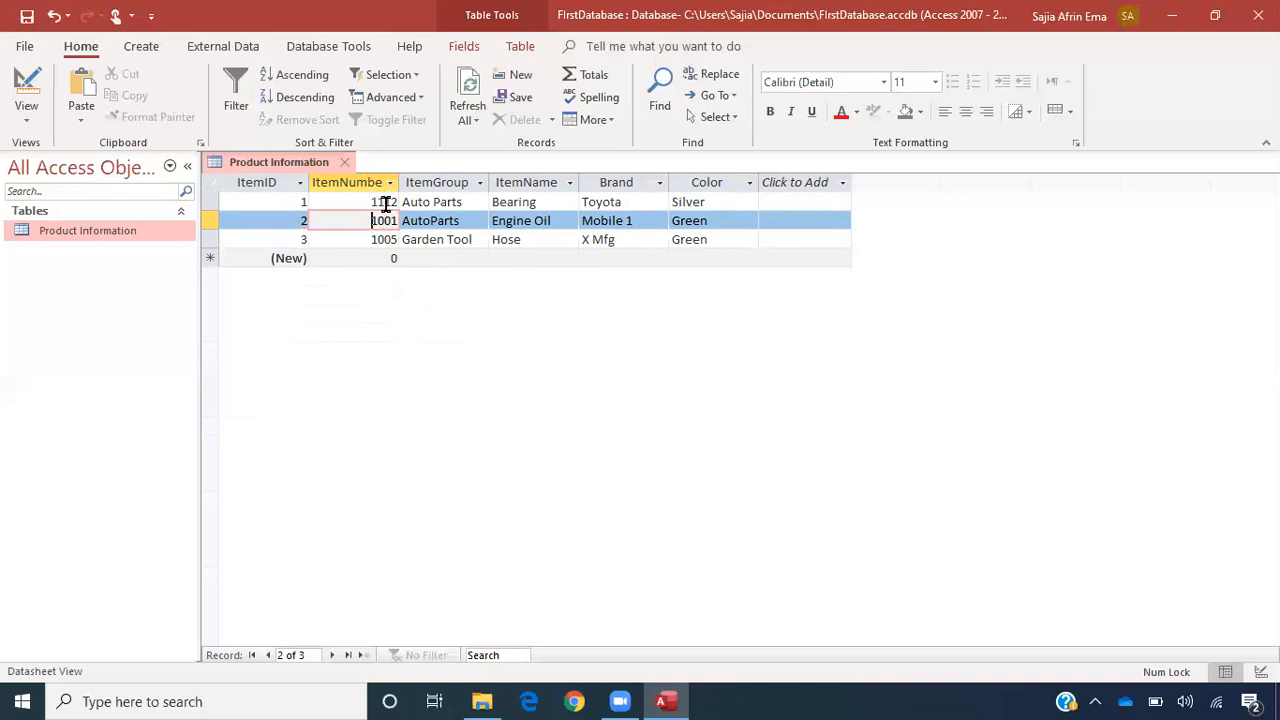
left_click(38, 120)
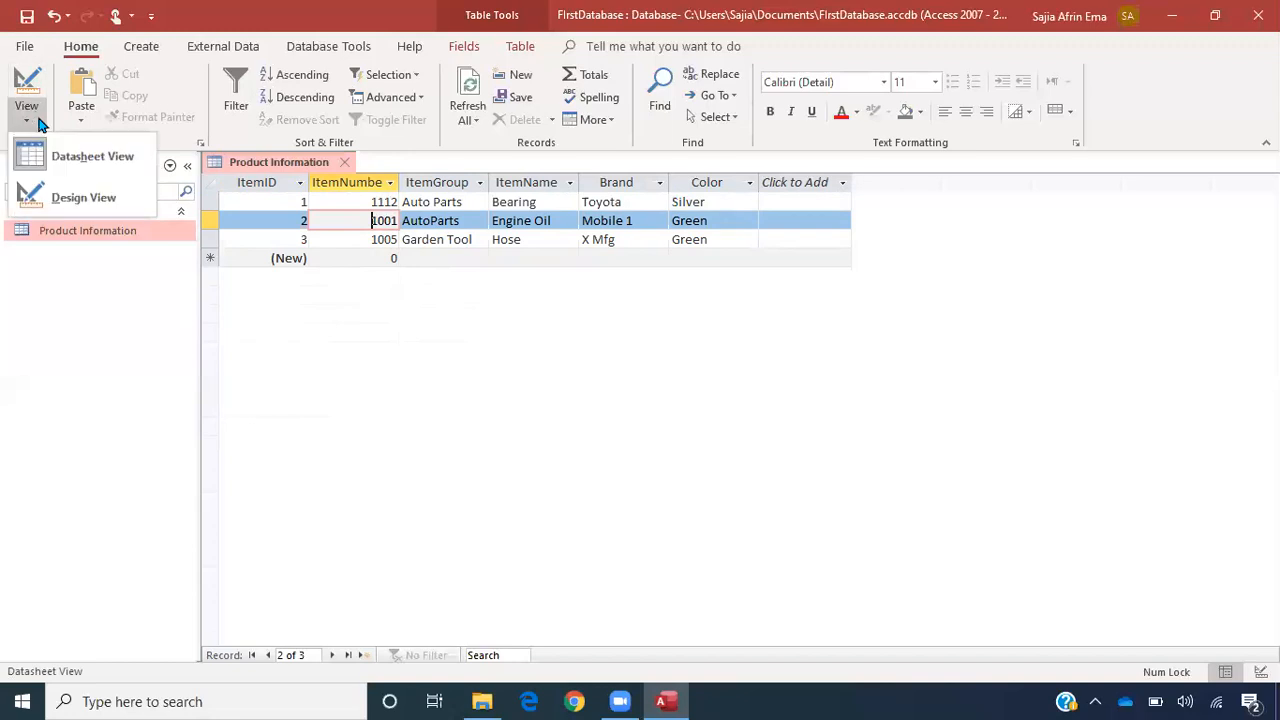
left_click(64, 198)
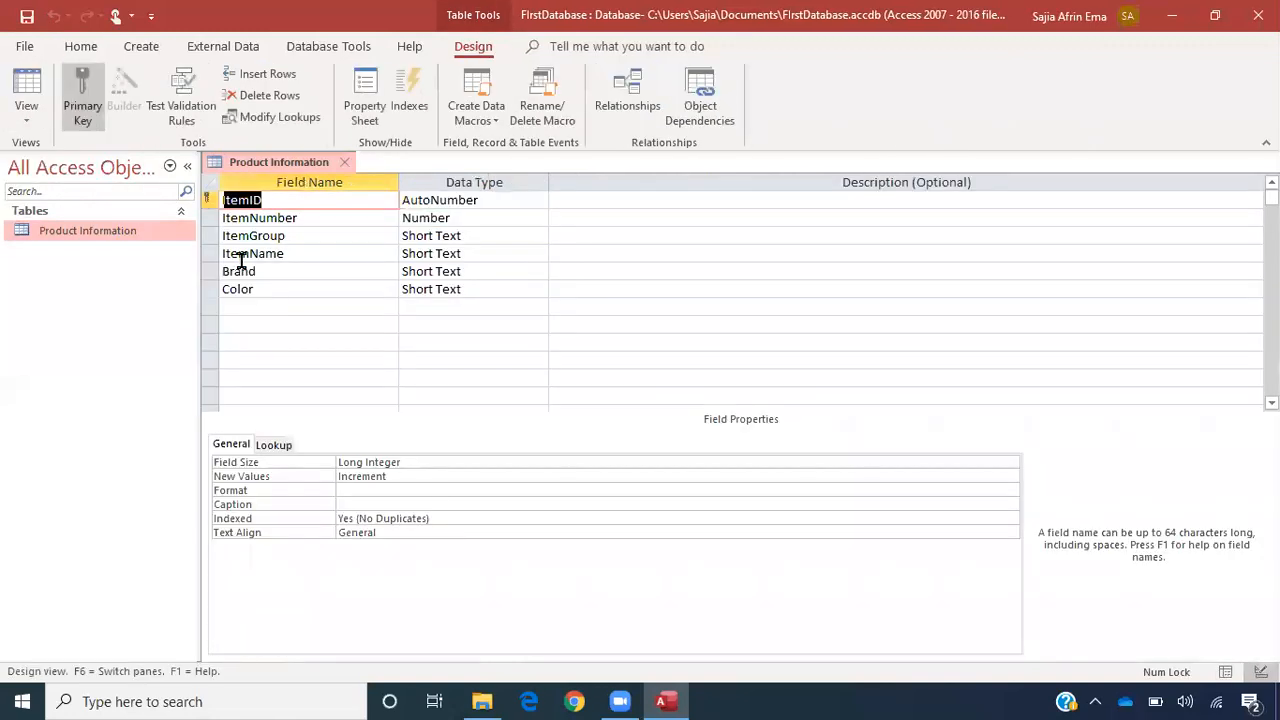
- Compare the field properties of ItemID and ItemNumber in the table design
left_click(294, 222)
left_click(311, 201)
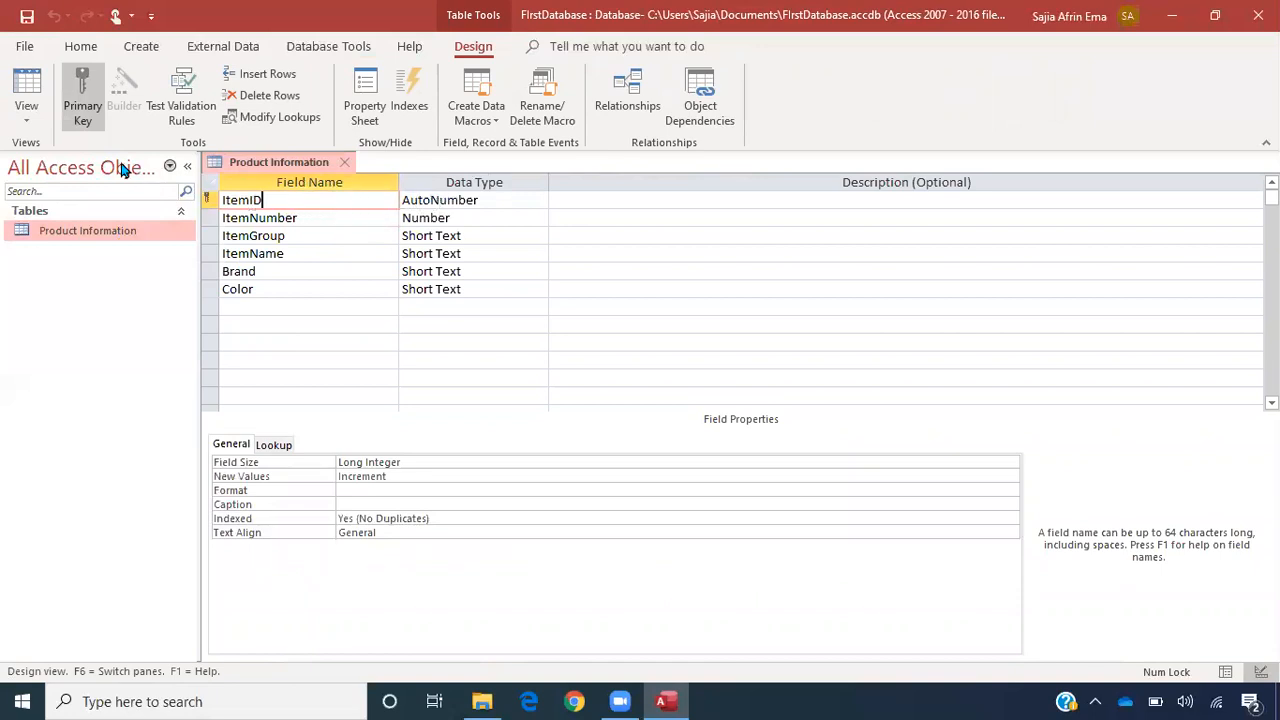
left_click(312, 217)
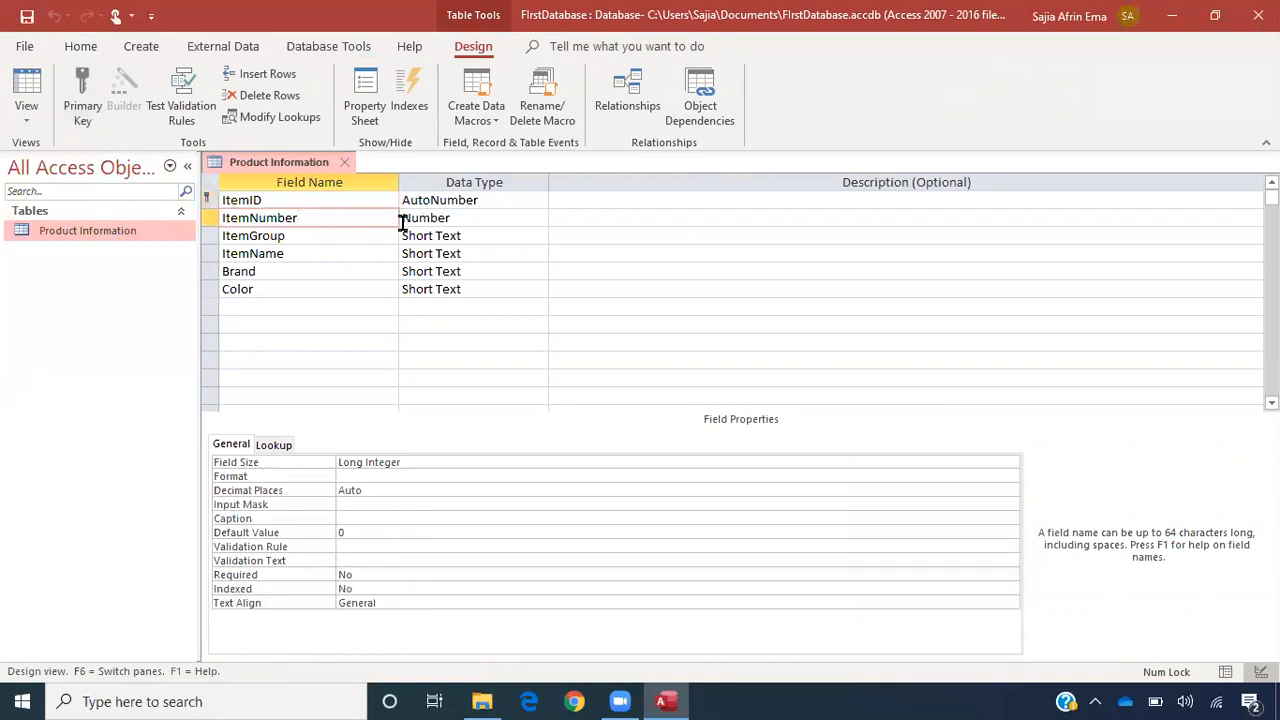
left_click(288, 200)
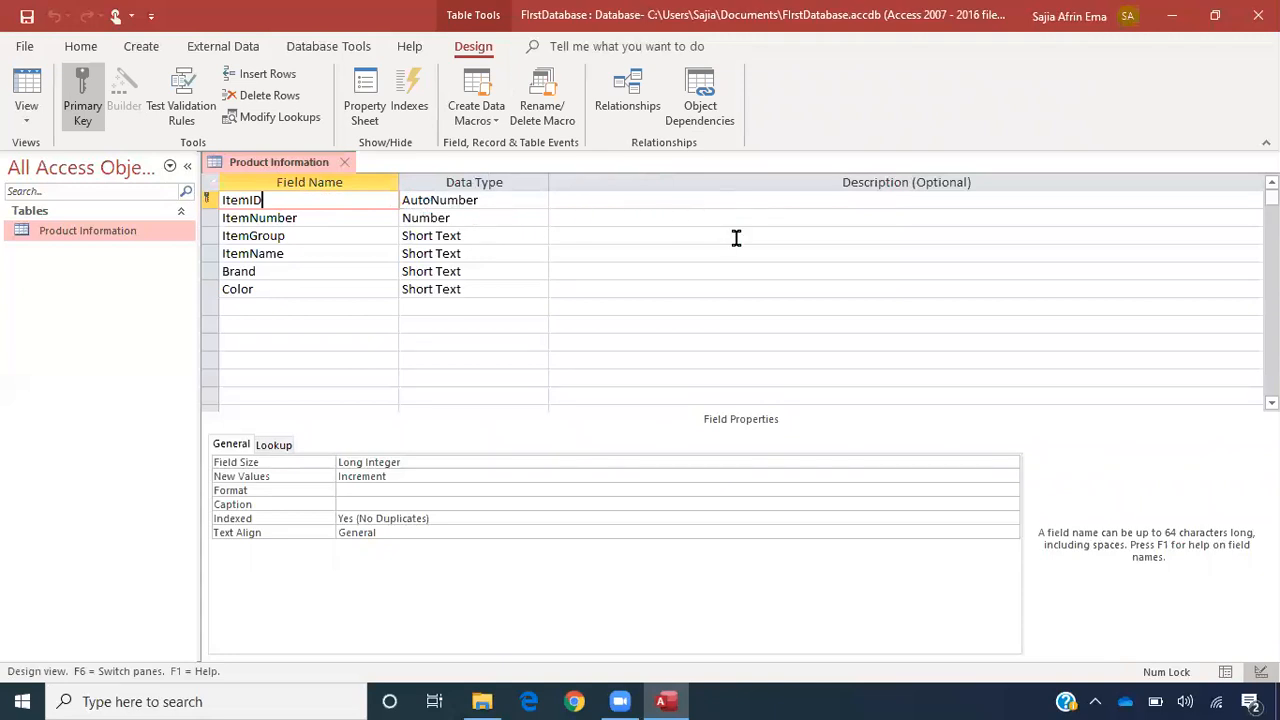
- Designate the ItemNumber field as the table's primary key
left_click(326, 218)
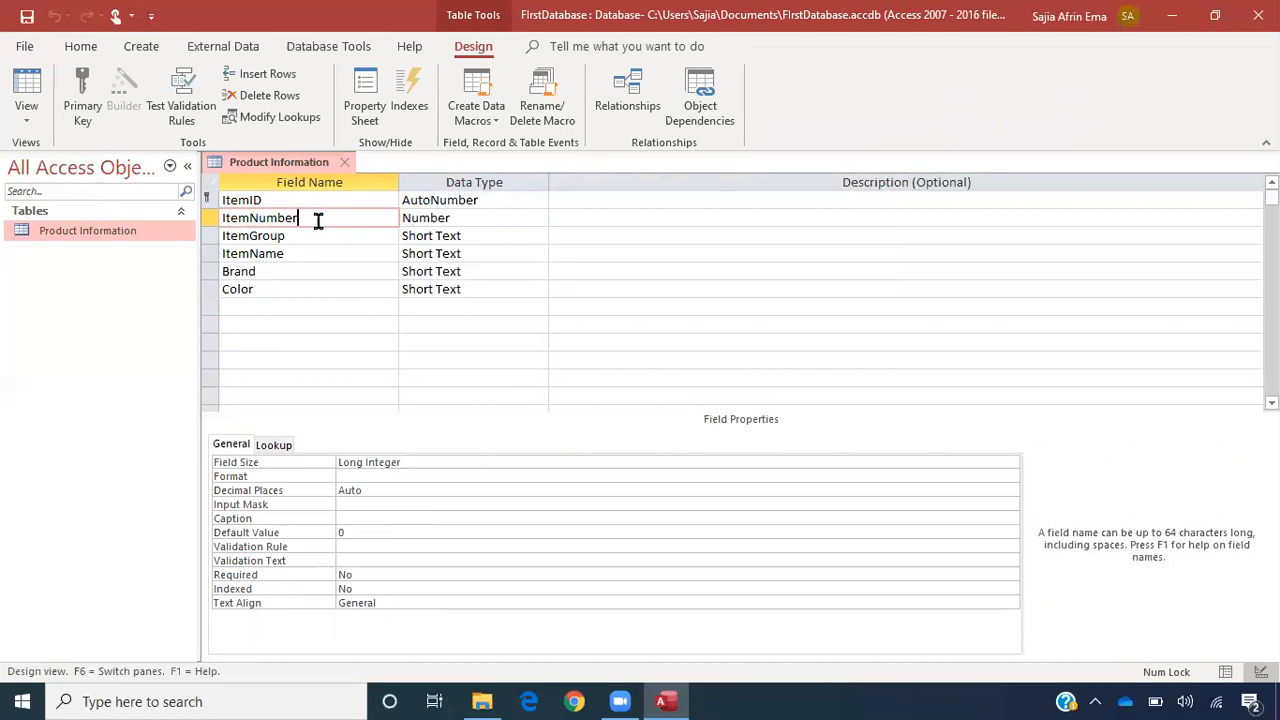
left_click(83, 112)
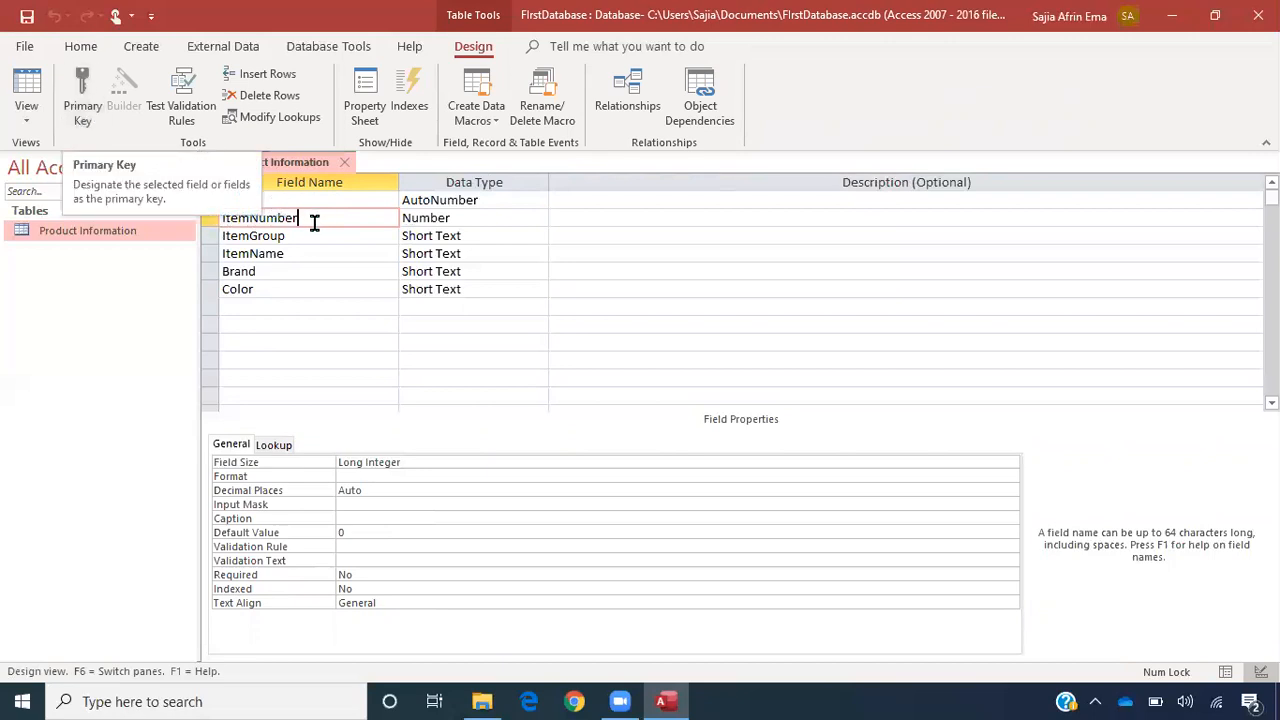
left_click(87, 118)
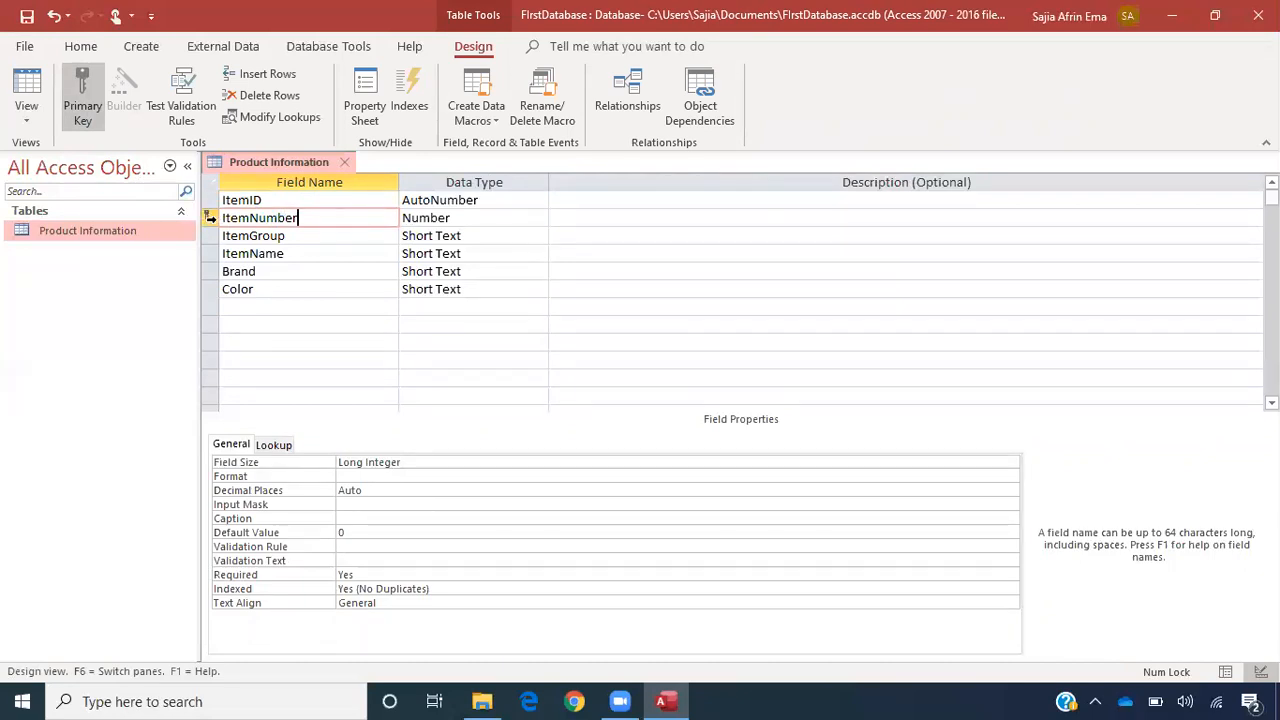
- Move the primary key back to the ItemID field
left_click(272, 200)
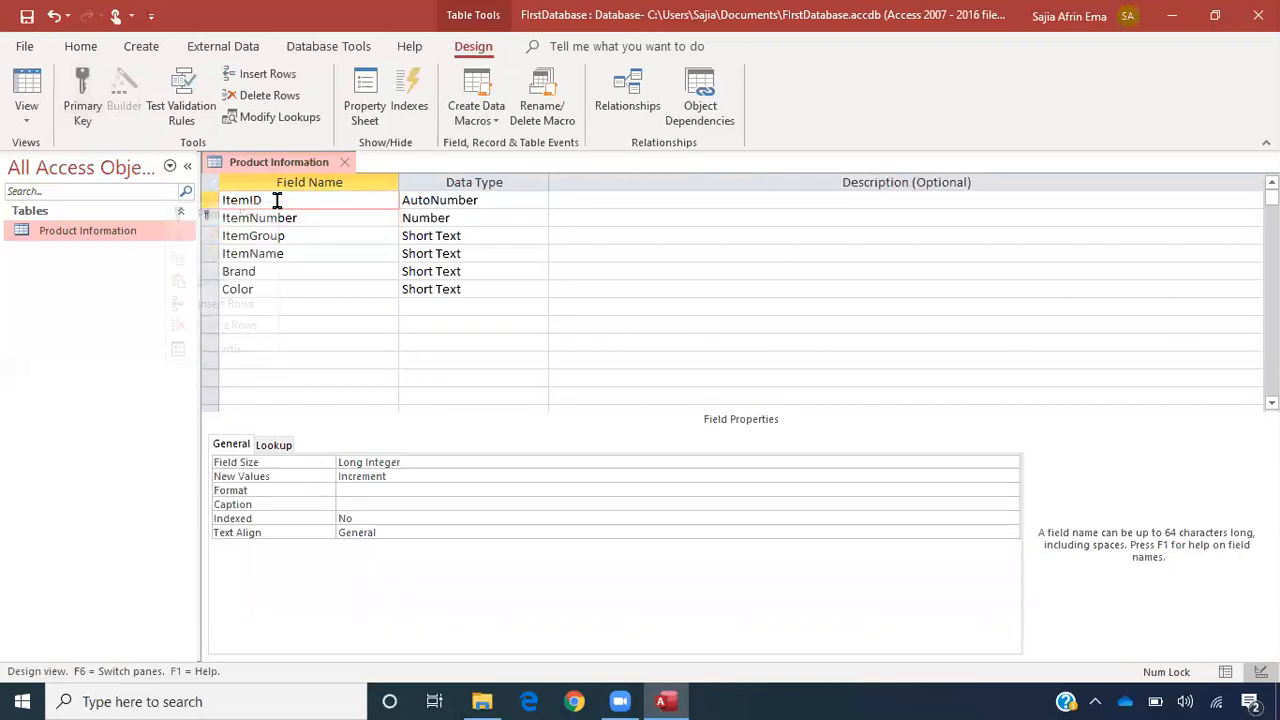
right_click(277, 200)
key("Escape")
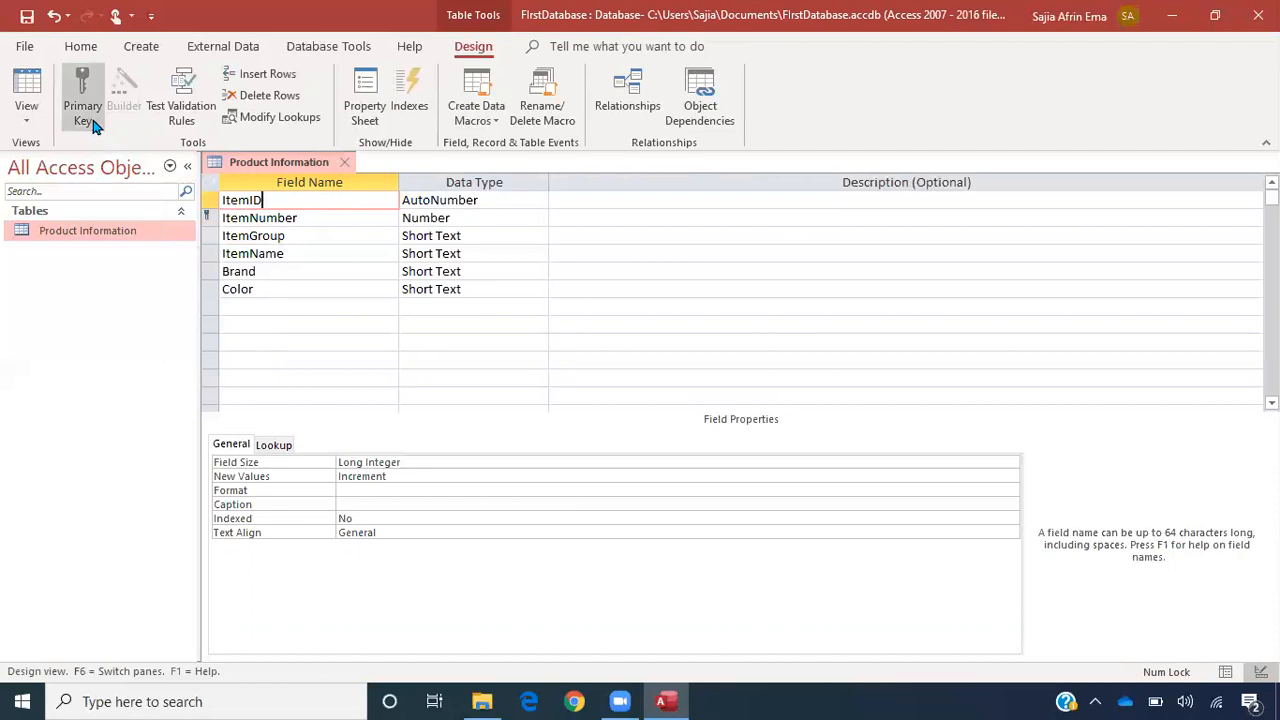
right_click(290, 193)
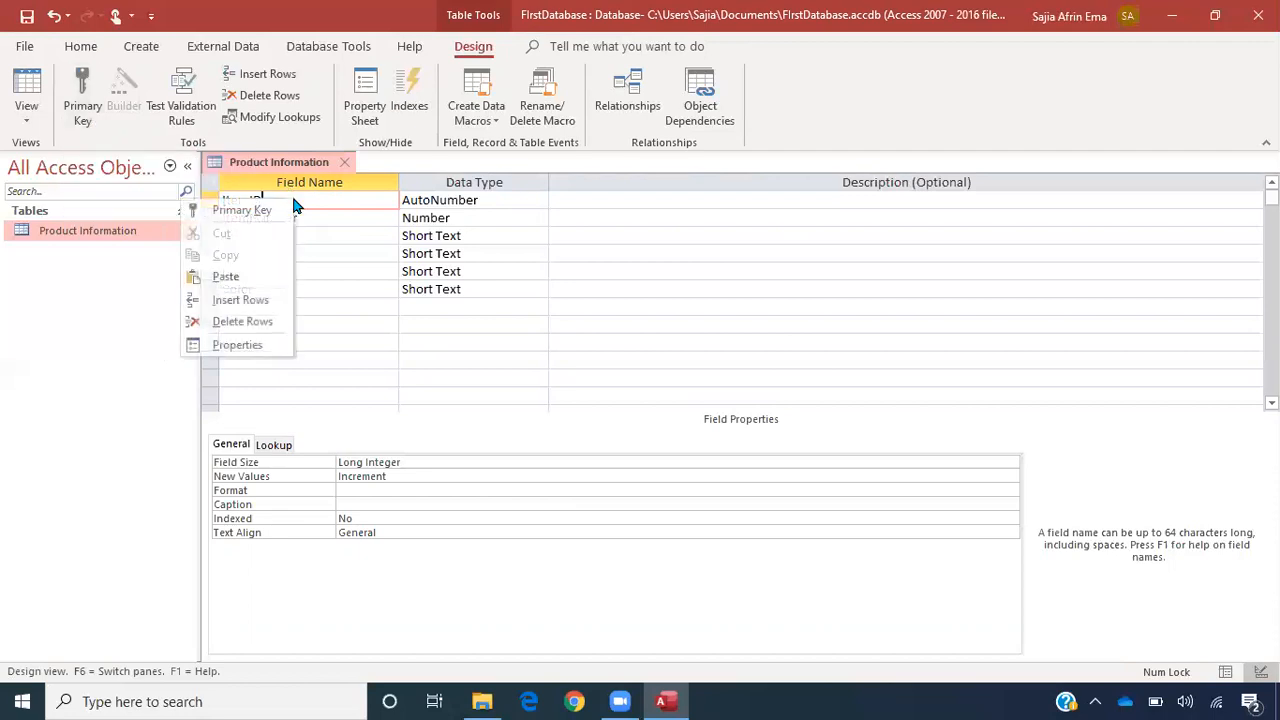
left_click(272, 212)
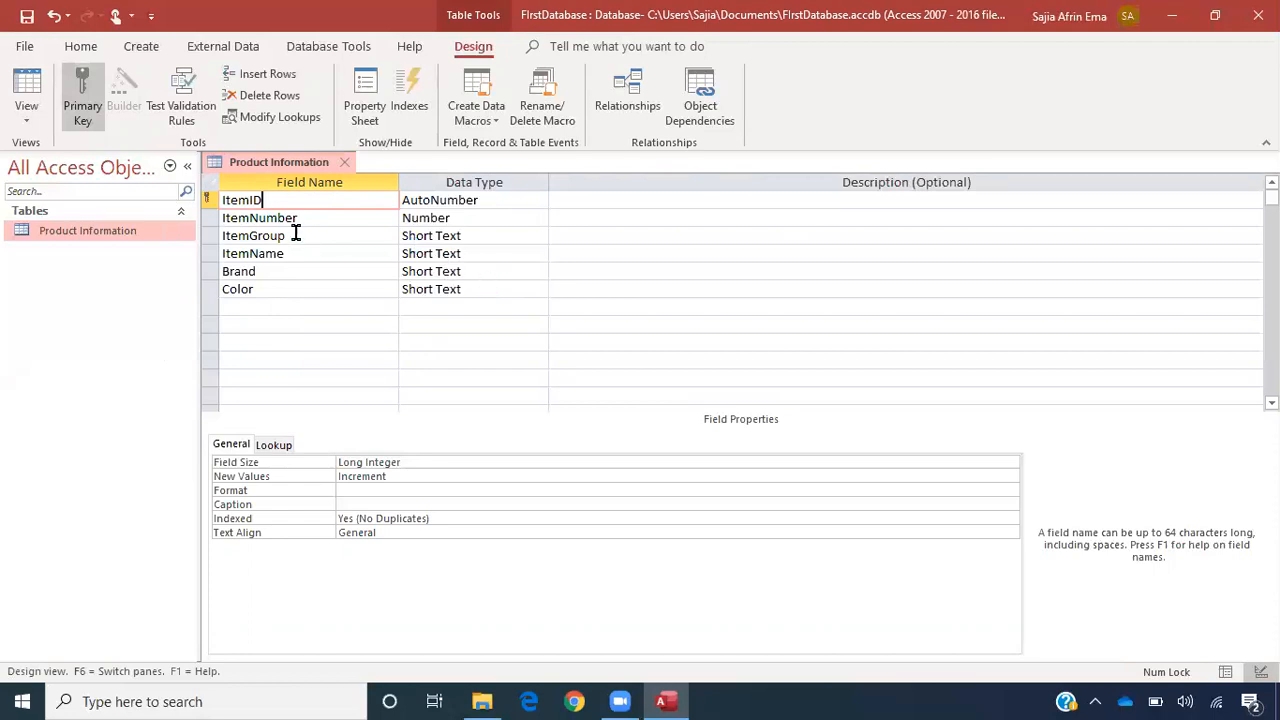
- Make ItemNumber the primary key instead of ItemID and return to Datasheet view, saving the table
left_click(346, 217)
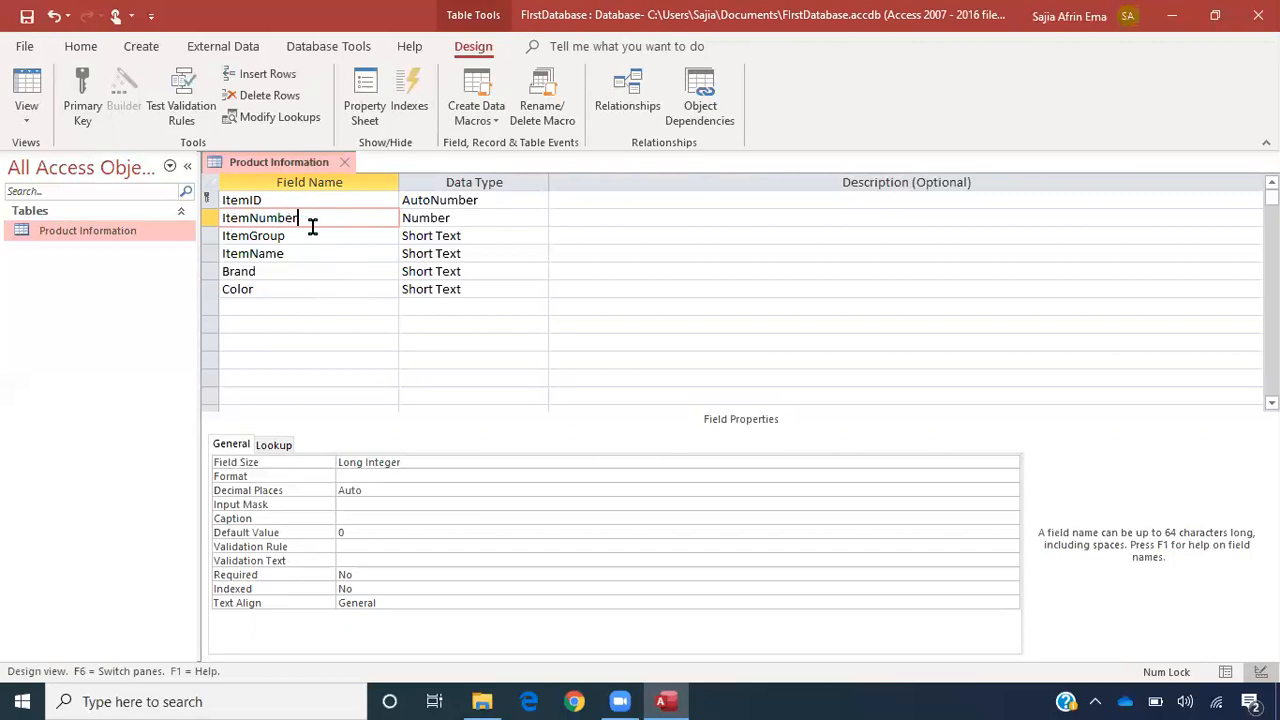
left_click(88, 112)
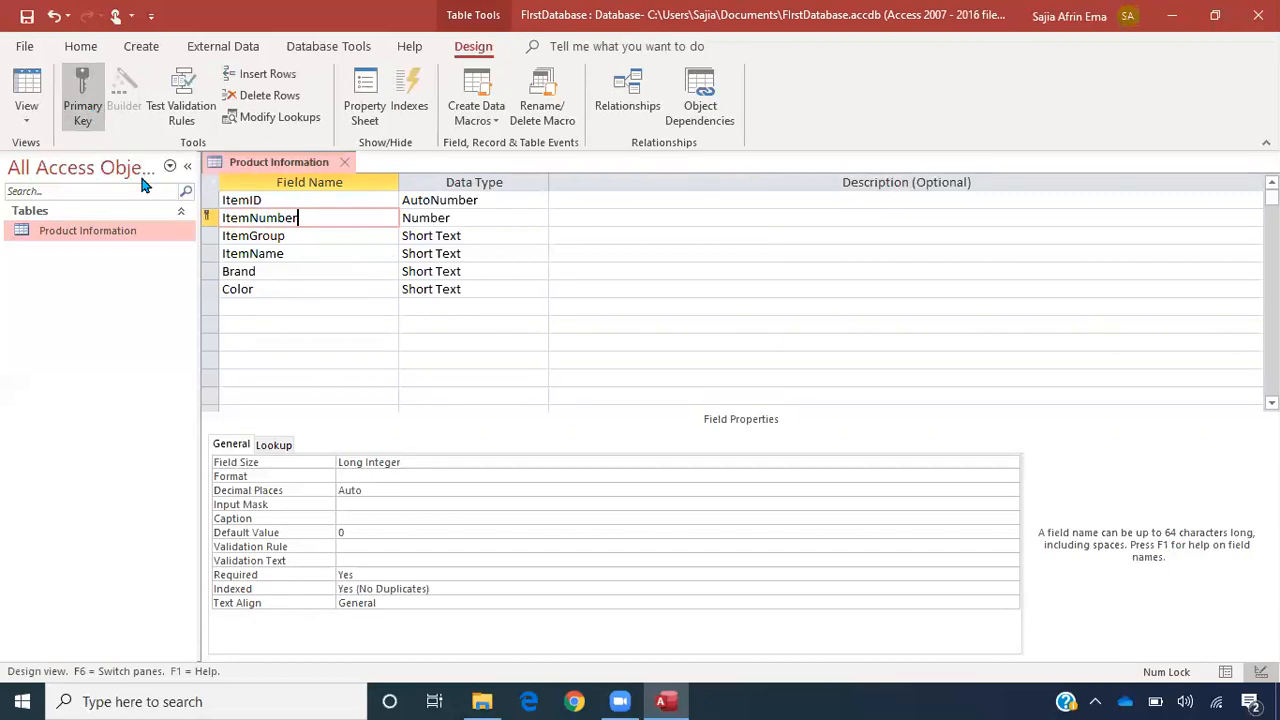
left_click(27, 112)
left_click(64, 163)
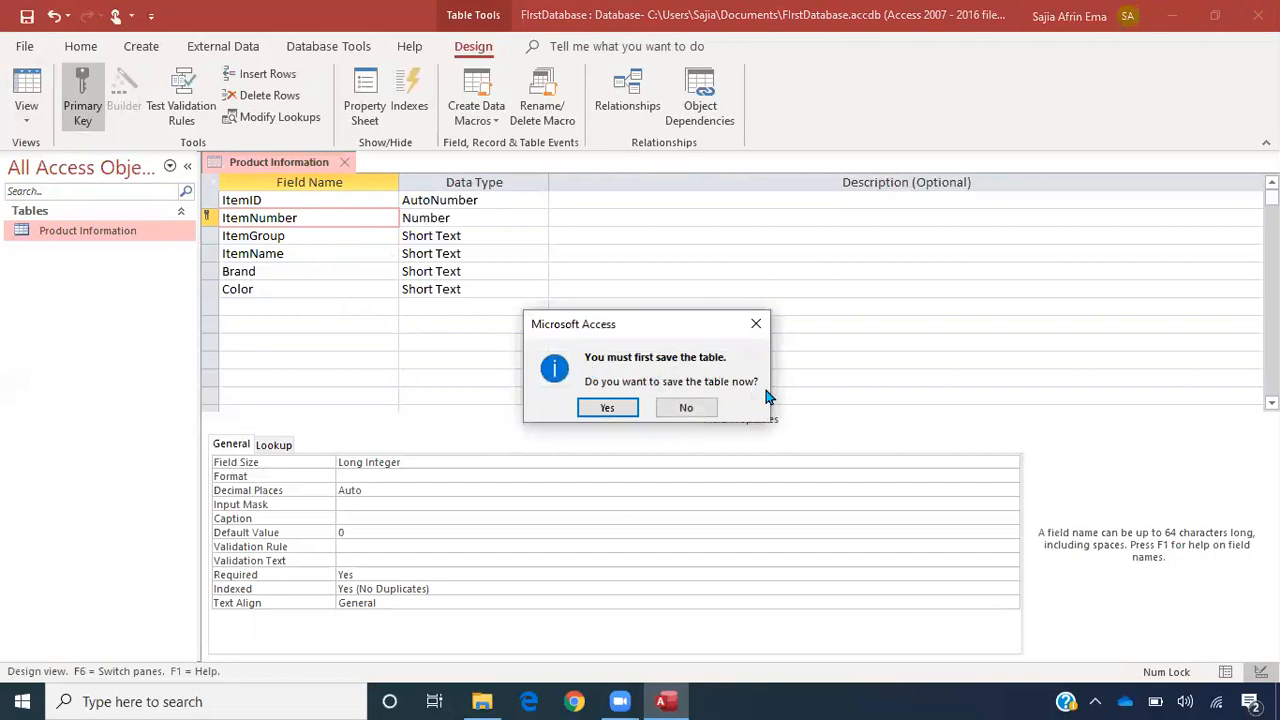
left_click(607, 407)
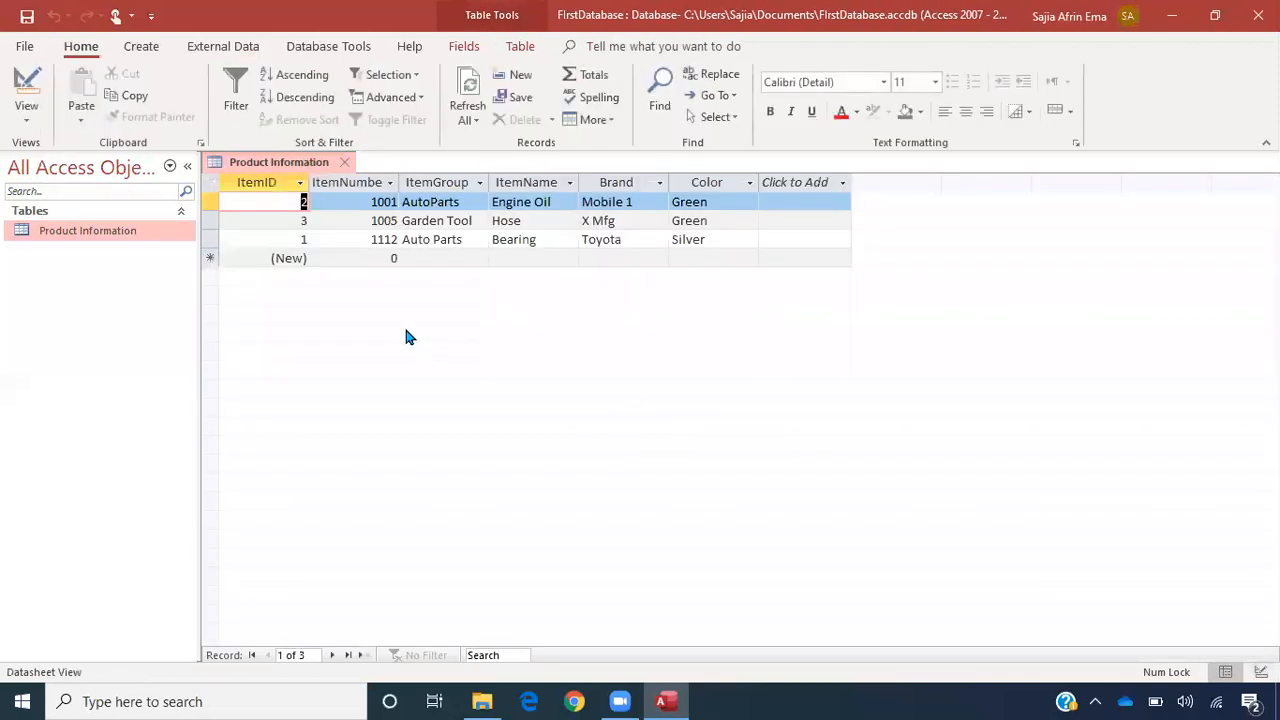
- Start a new record with ItemNumber 1100 and ItemGroup Apparel
left_click(368, 221)
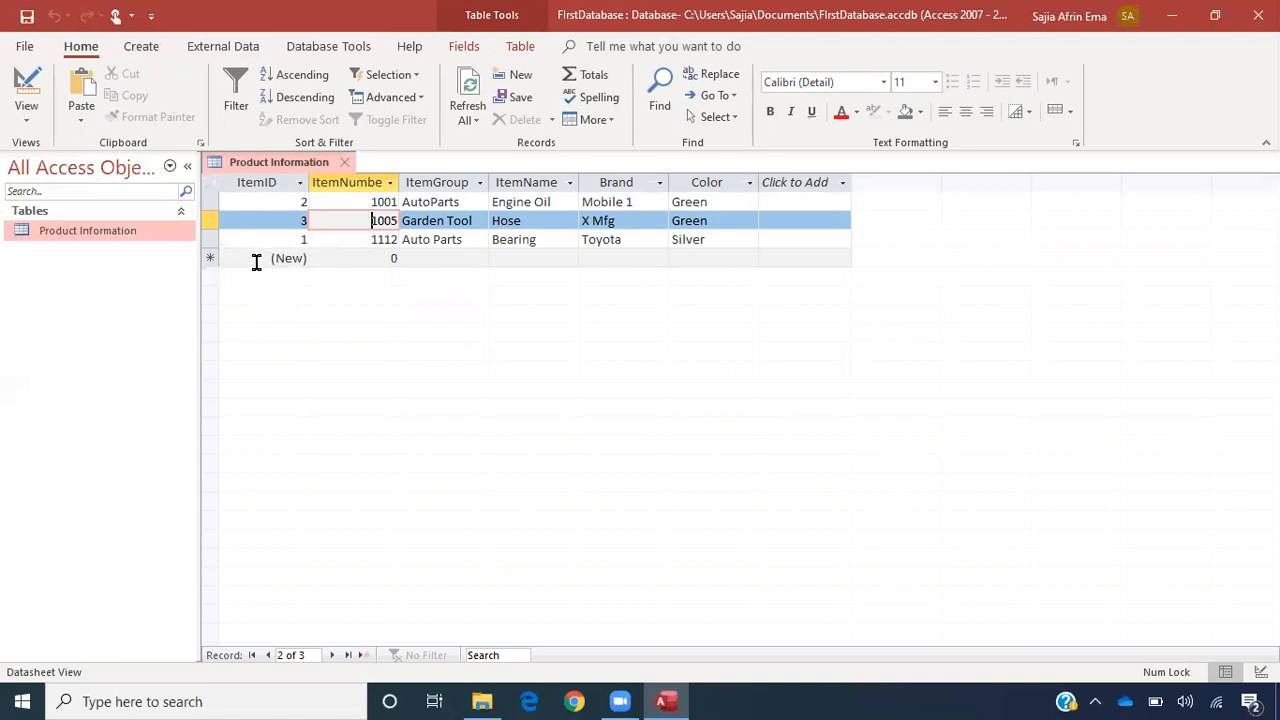
left_click(363, 258)
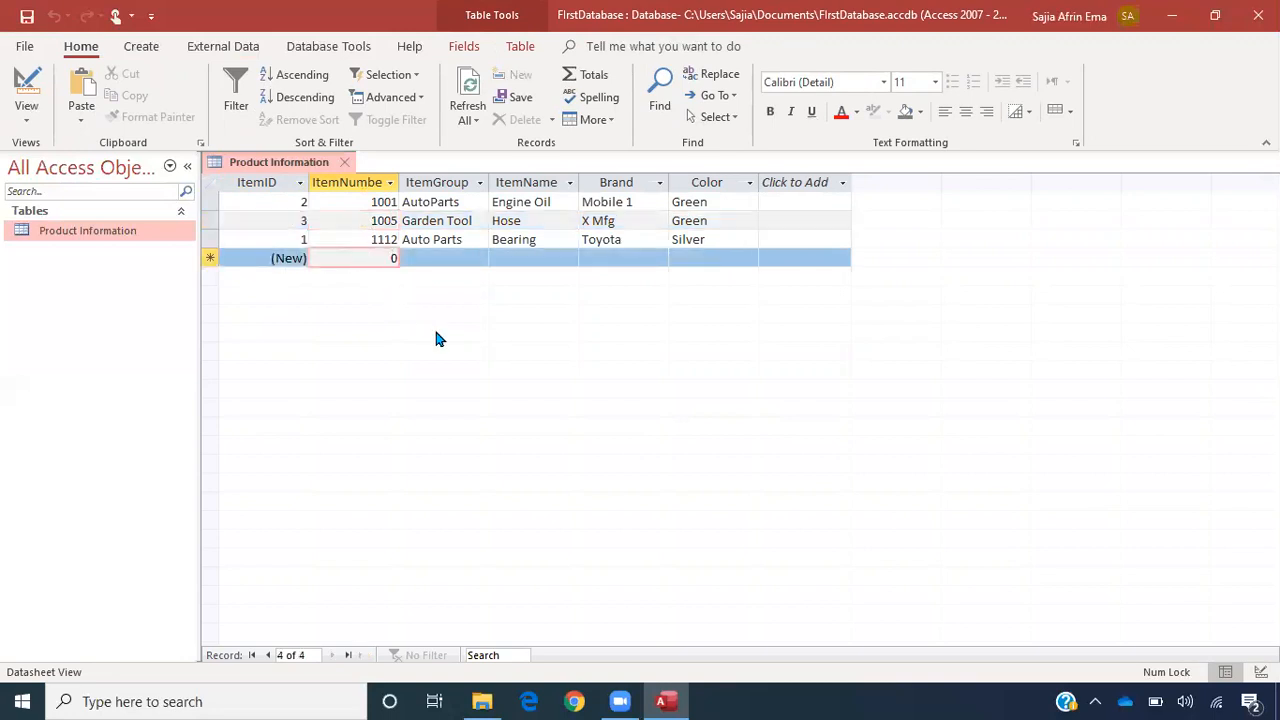
key("BackSpace")
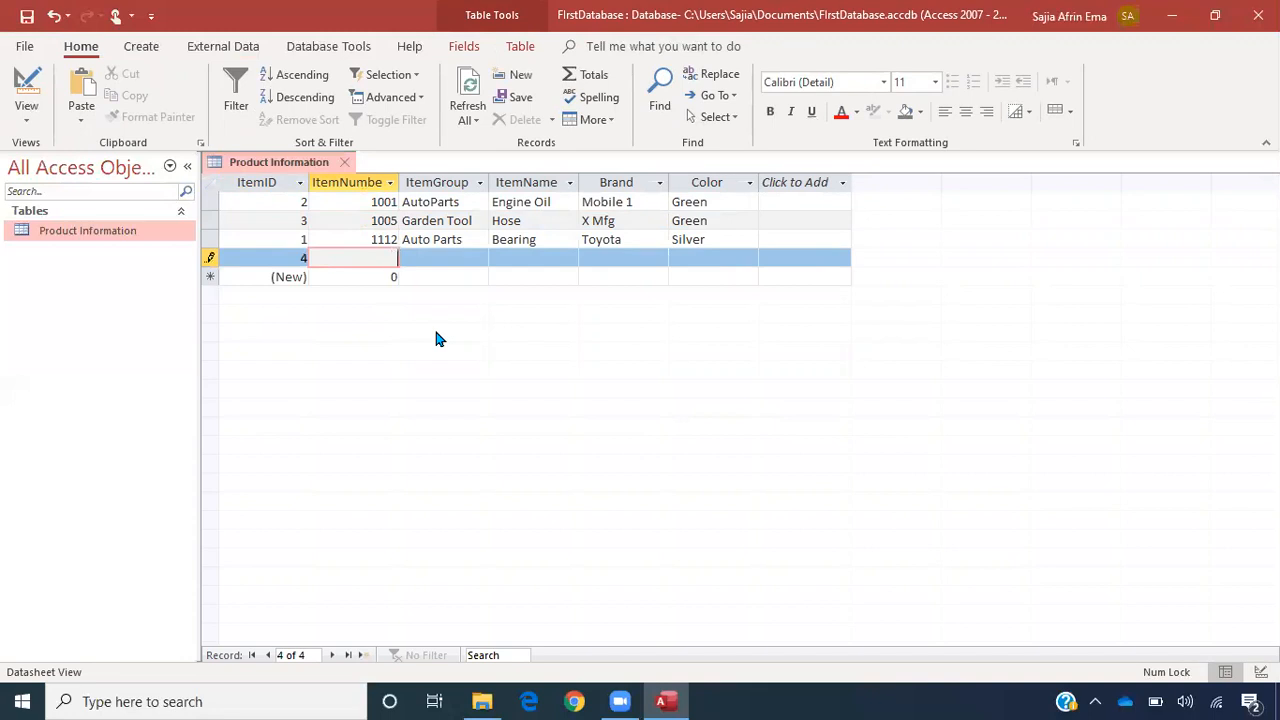
type("1100")
key("Tab")
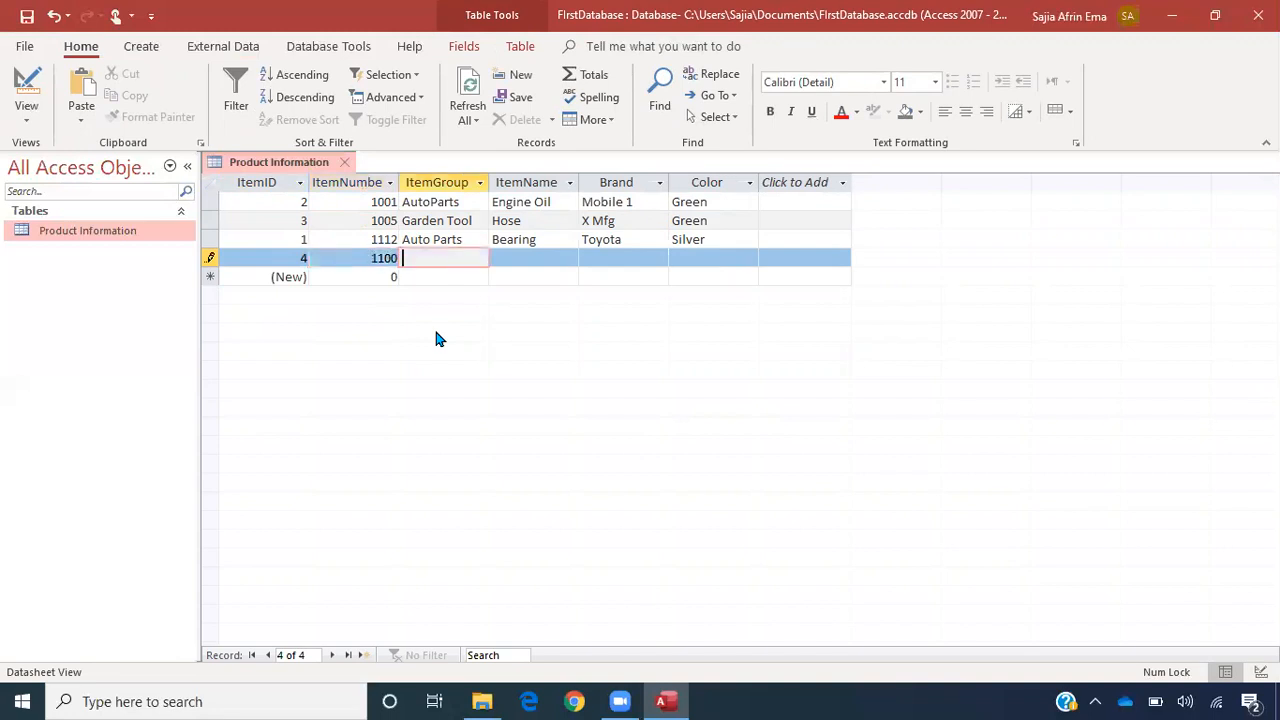
type("Apparel")
key("Tab")
- Complete the 1100 record with ItemName Shirt, Brand PGTJ and Color White
type("S")
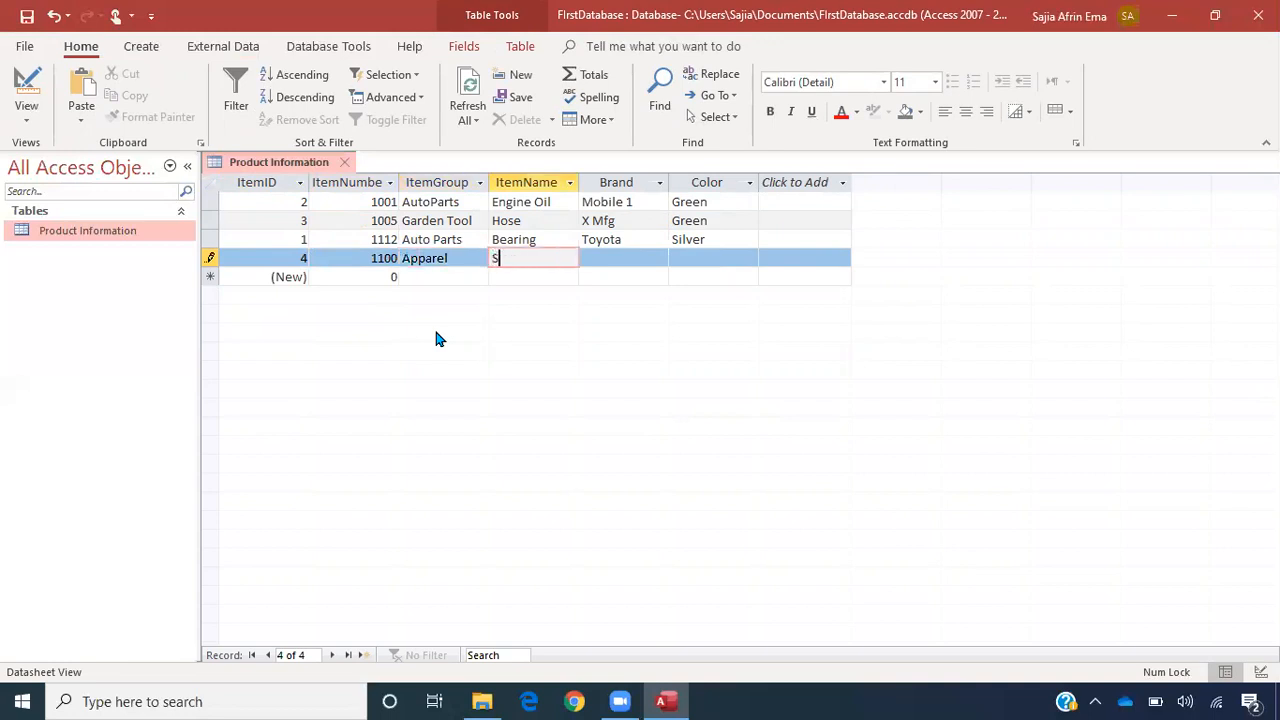
type("hirt")
key("Tab")
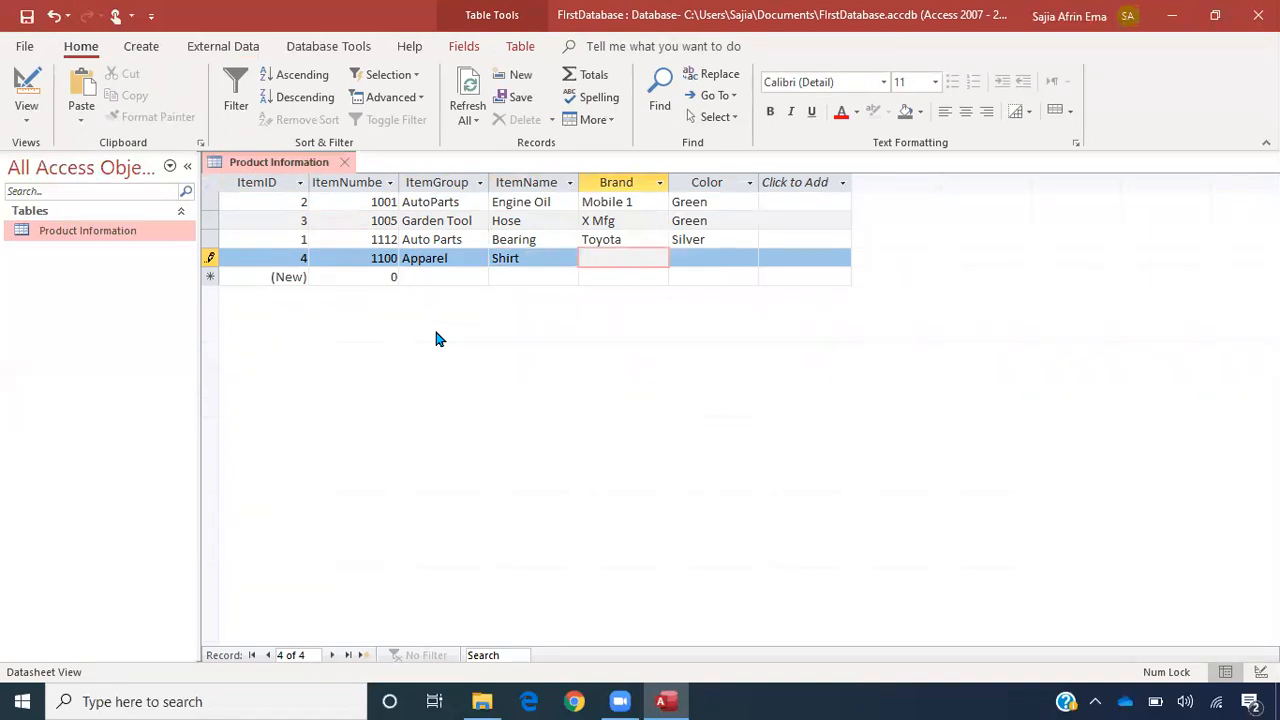
type("PGTJ")
key("Tab")
type("W")
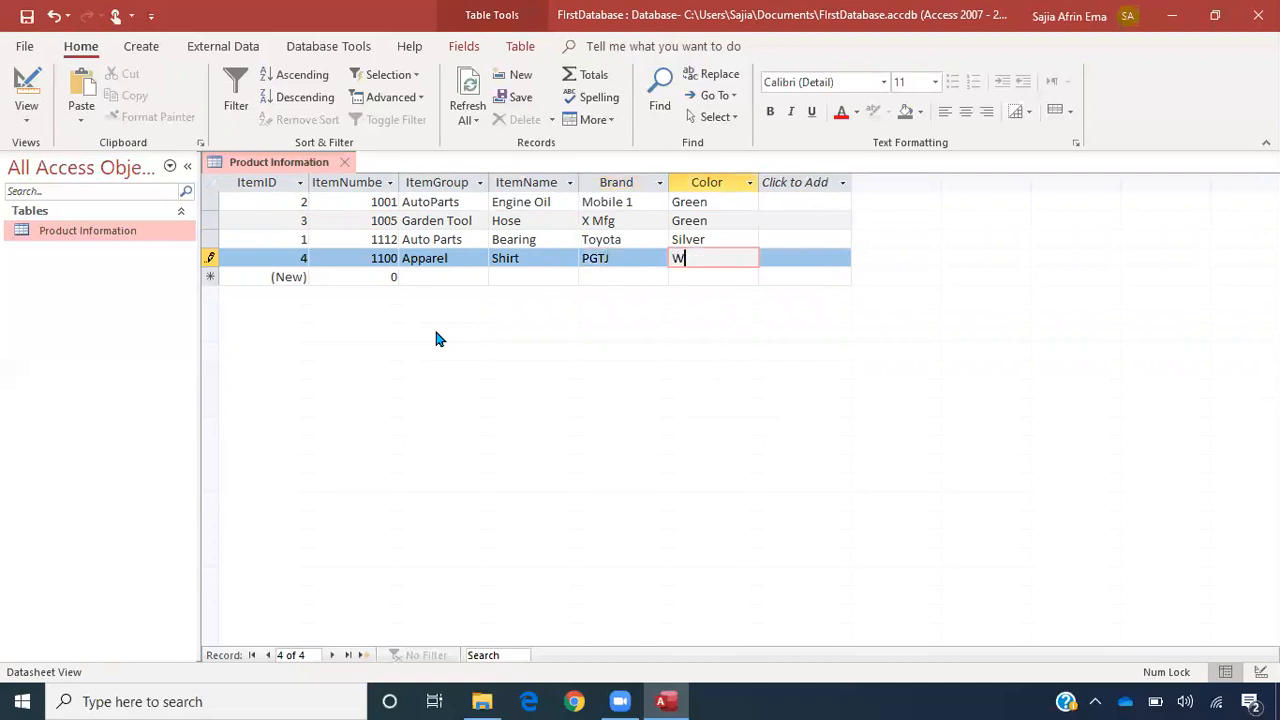
type("hite")
key("Tab")
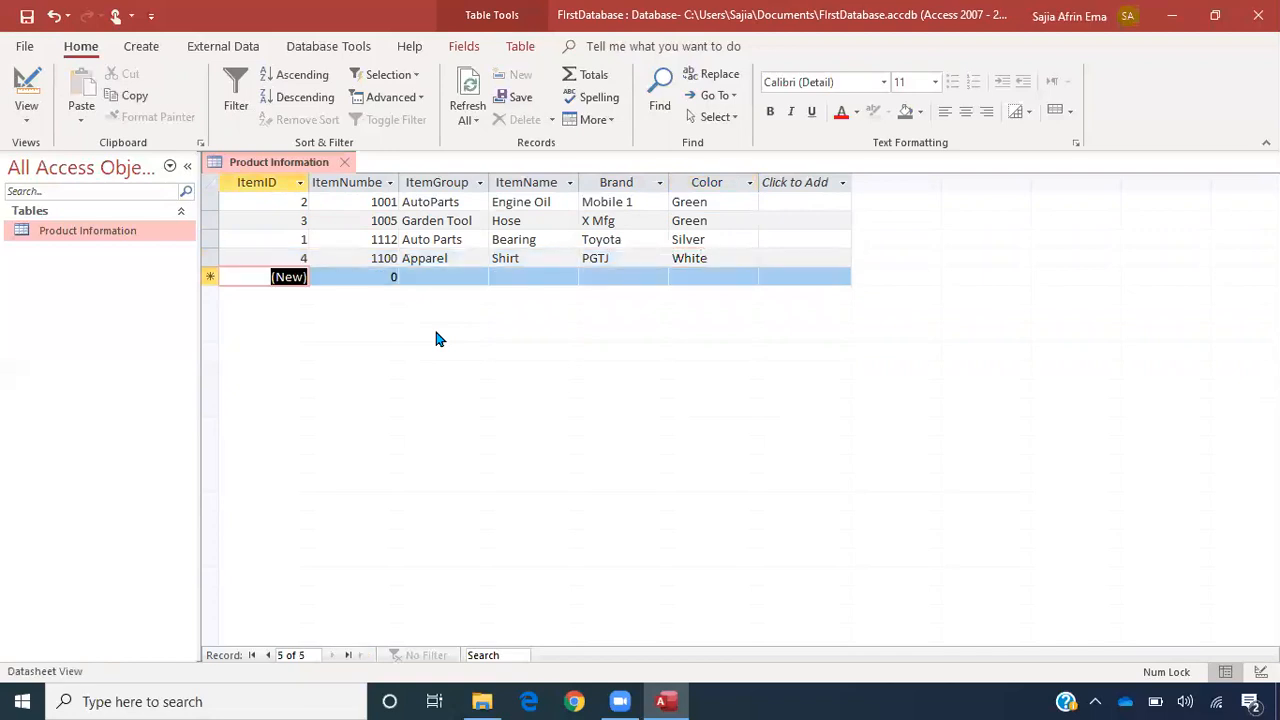
- Change the ItemName of the record with ItemNumber 1112 to Suspension and commit the edit
left_click(277, 237)
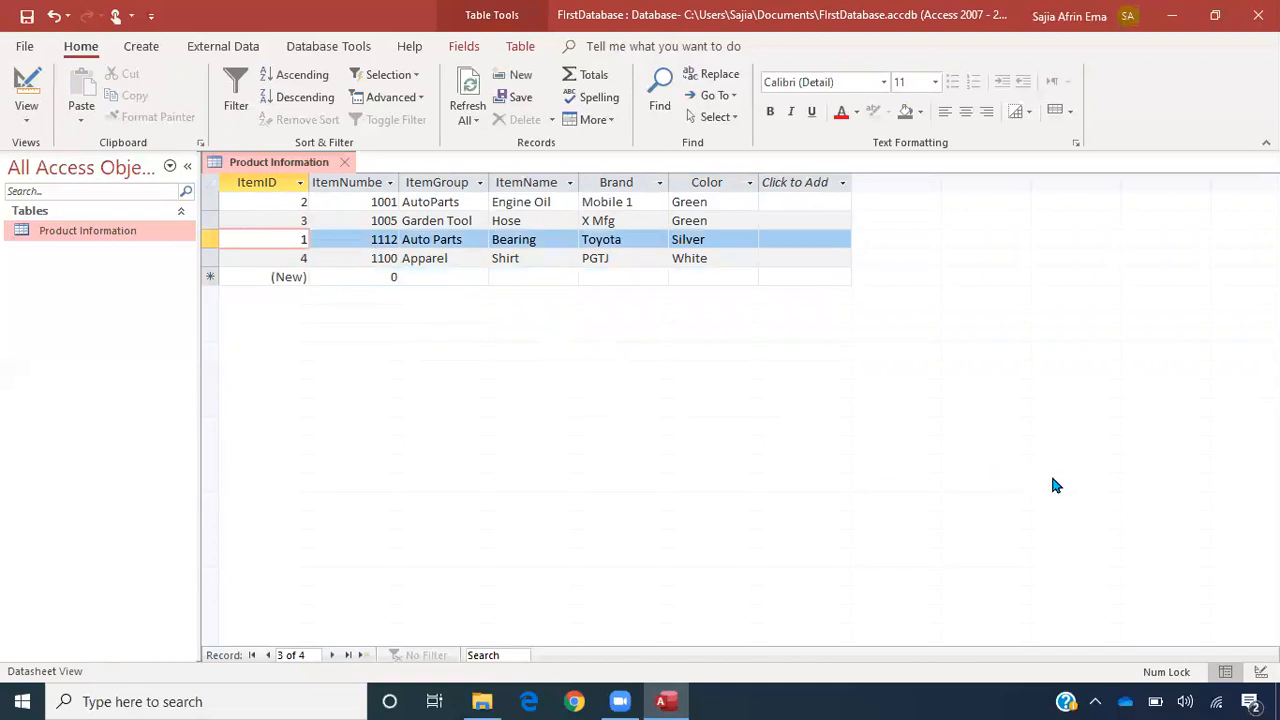
key("Tab")
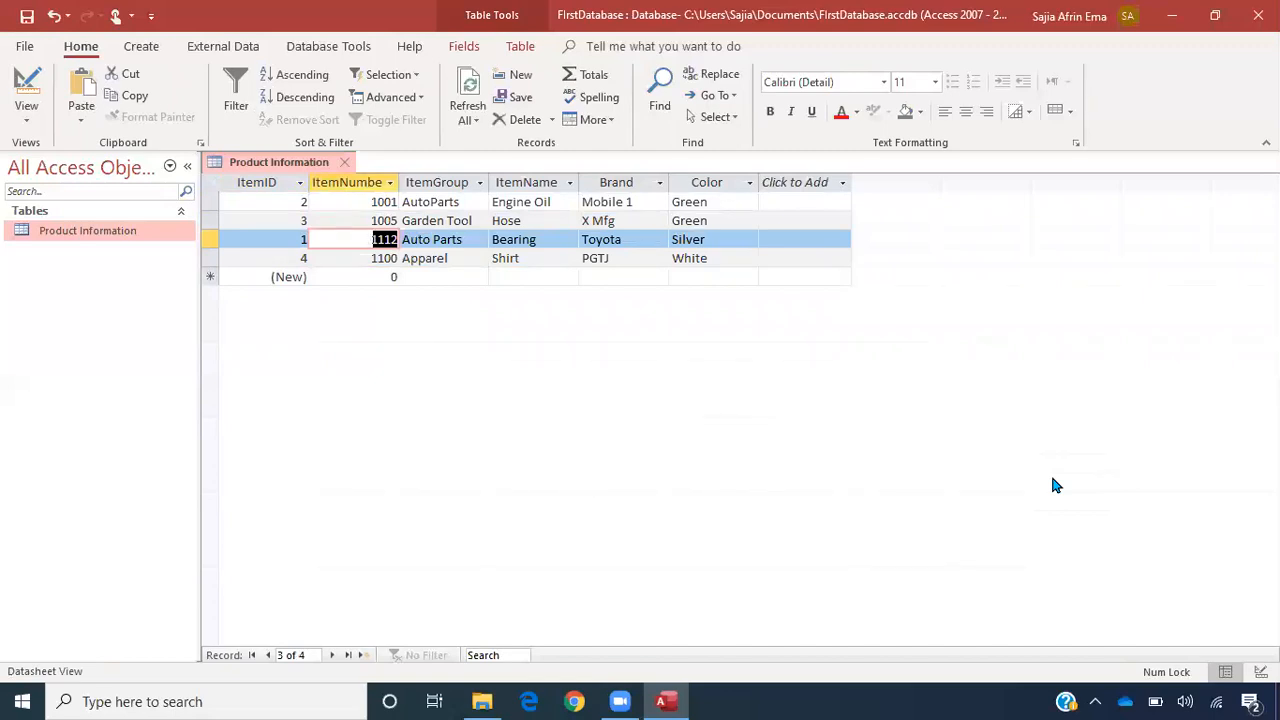
key("Tab")
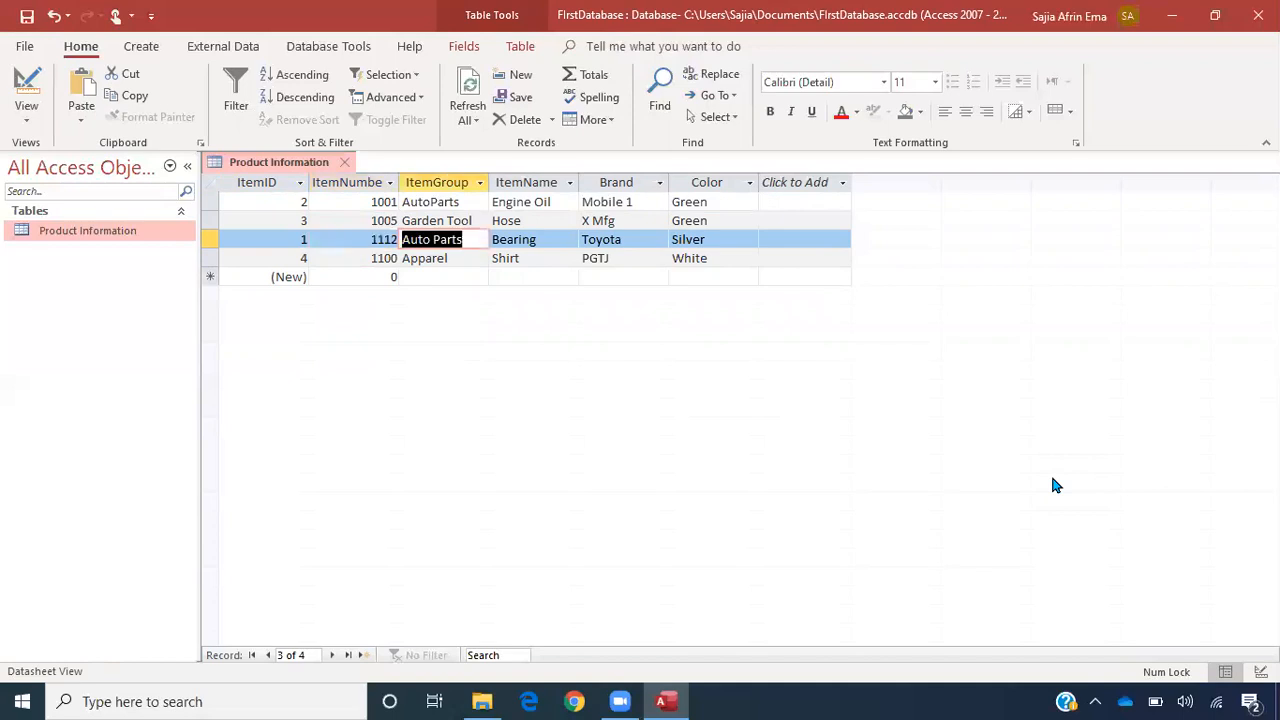
key("Tab")
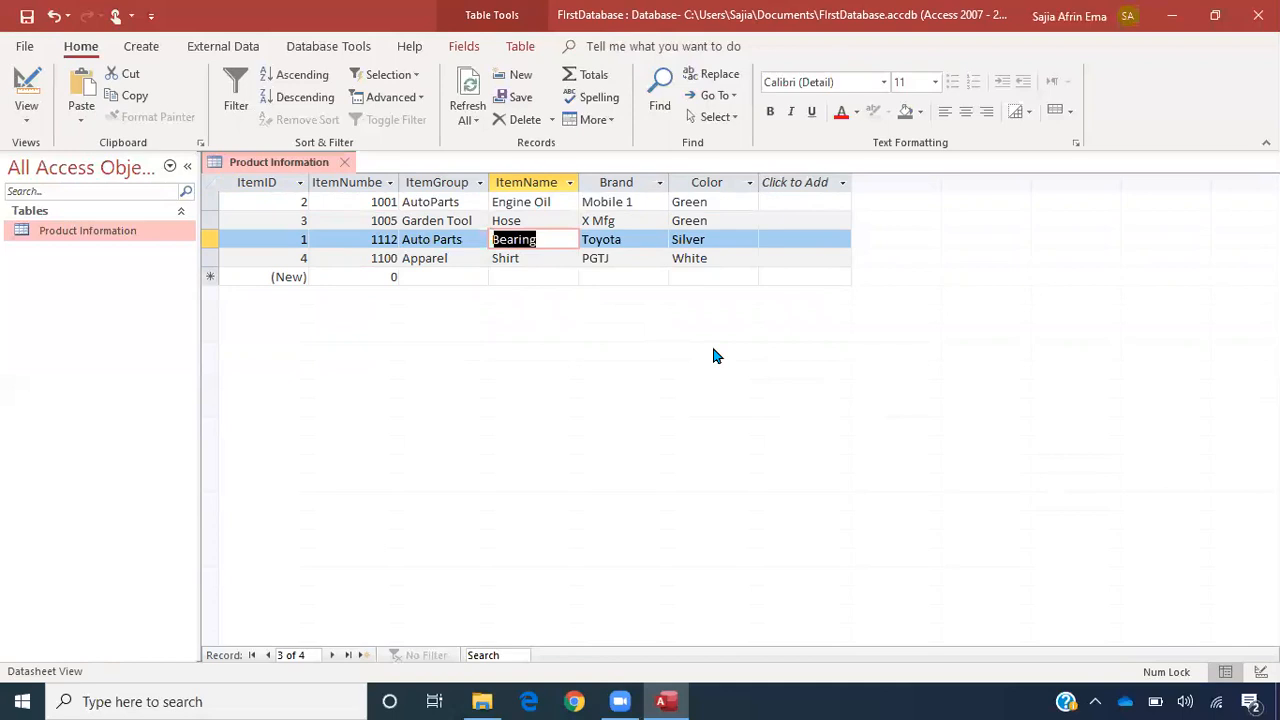
type("Suspension")
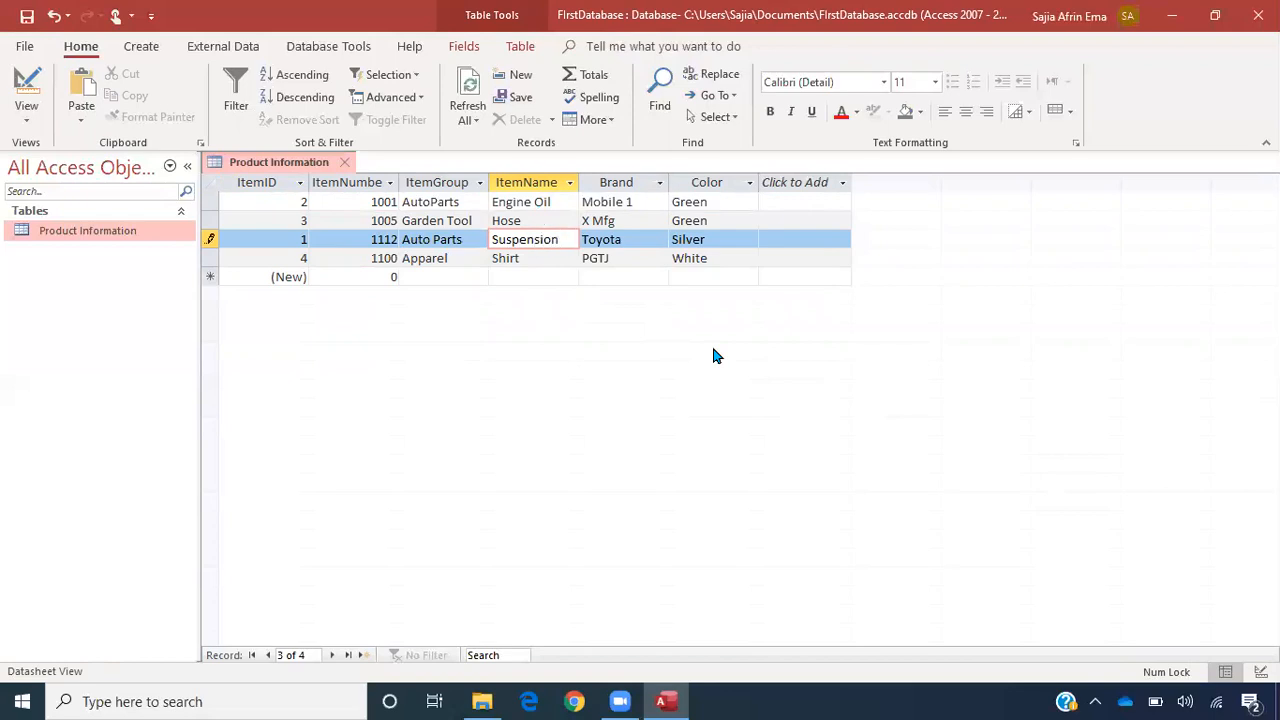
key("Tab")
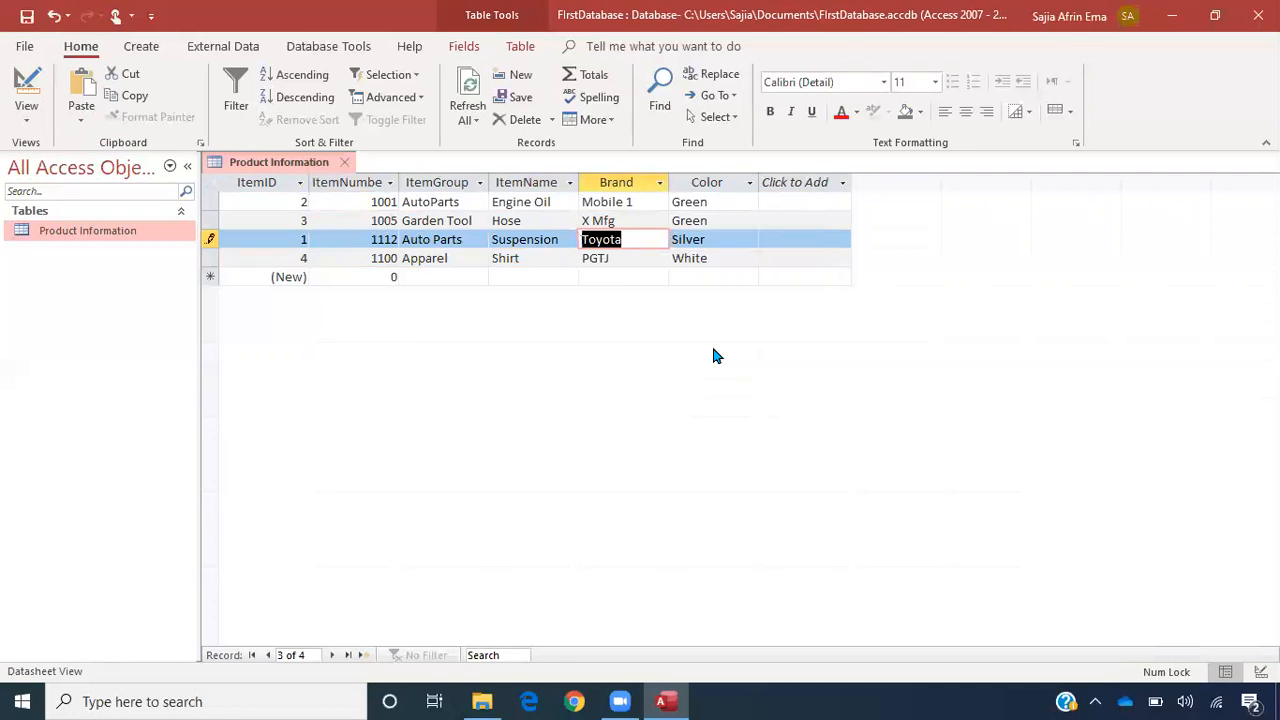
key("Tab")
key("shift+Tab")
key("shift+Tab")
key("Down")
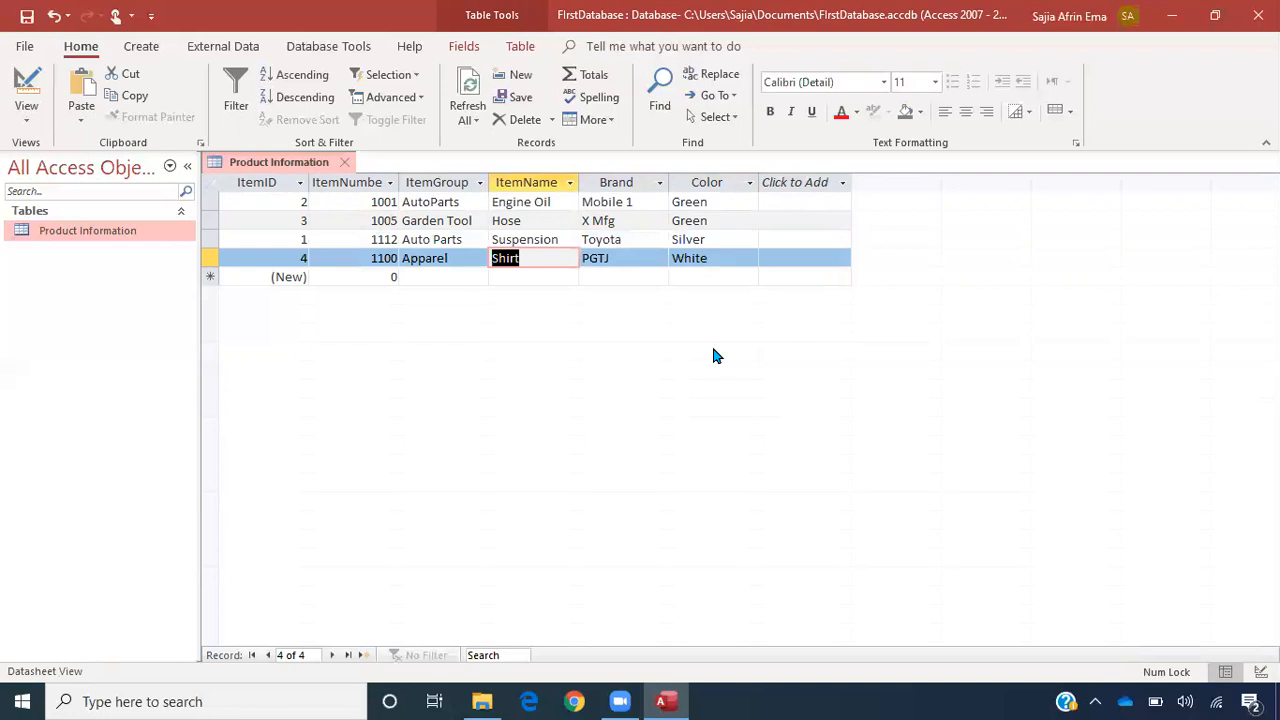
key("Up")
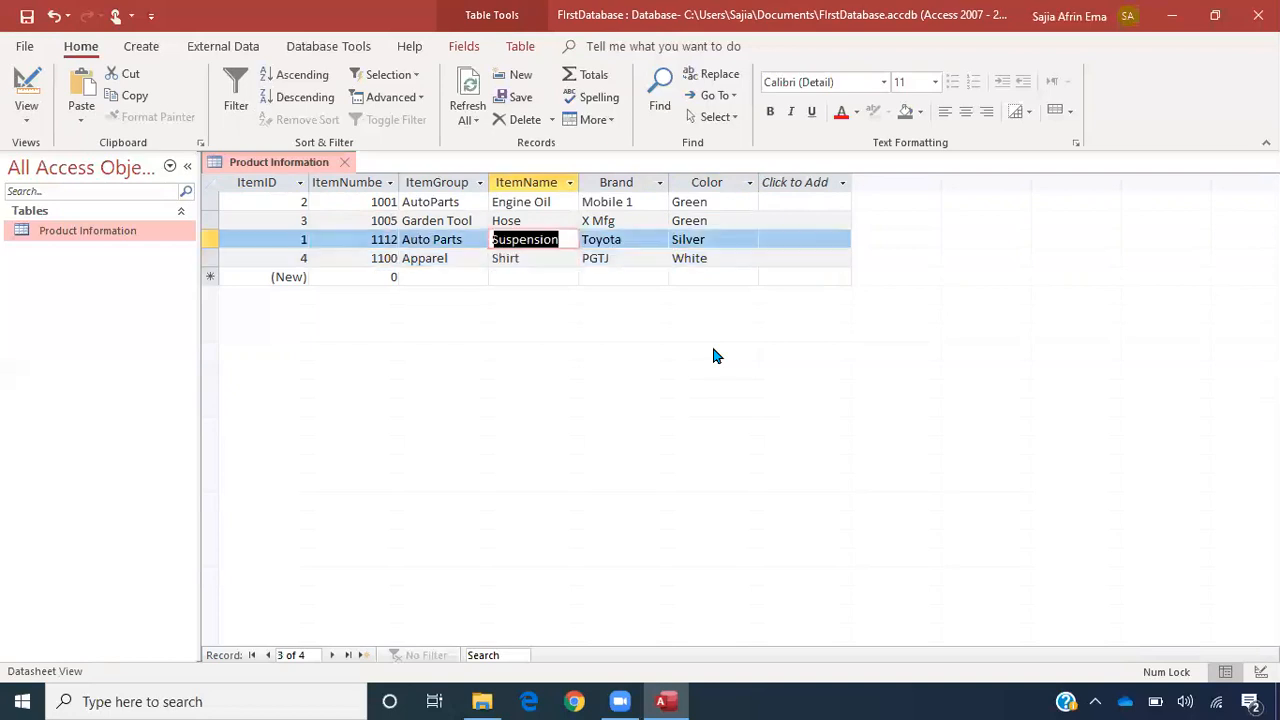
left_click(600, 239)
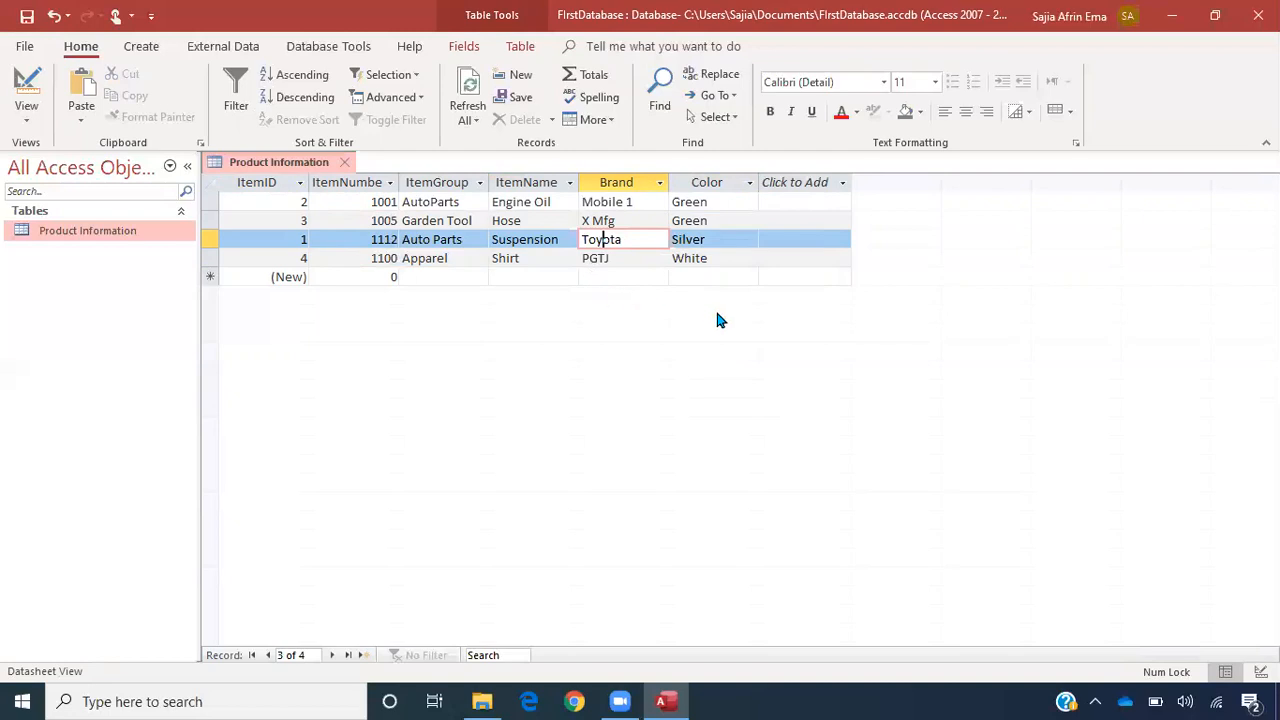
type("afd")
key("BackSpace")
key("BackSpace")
key("BackSpace")
left_click(502, 277)
left_click(352, 240)
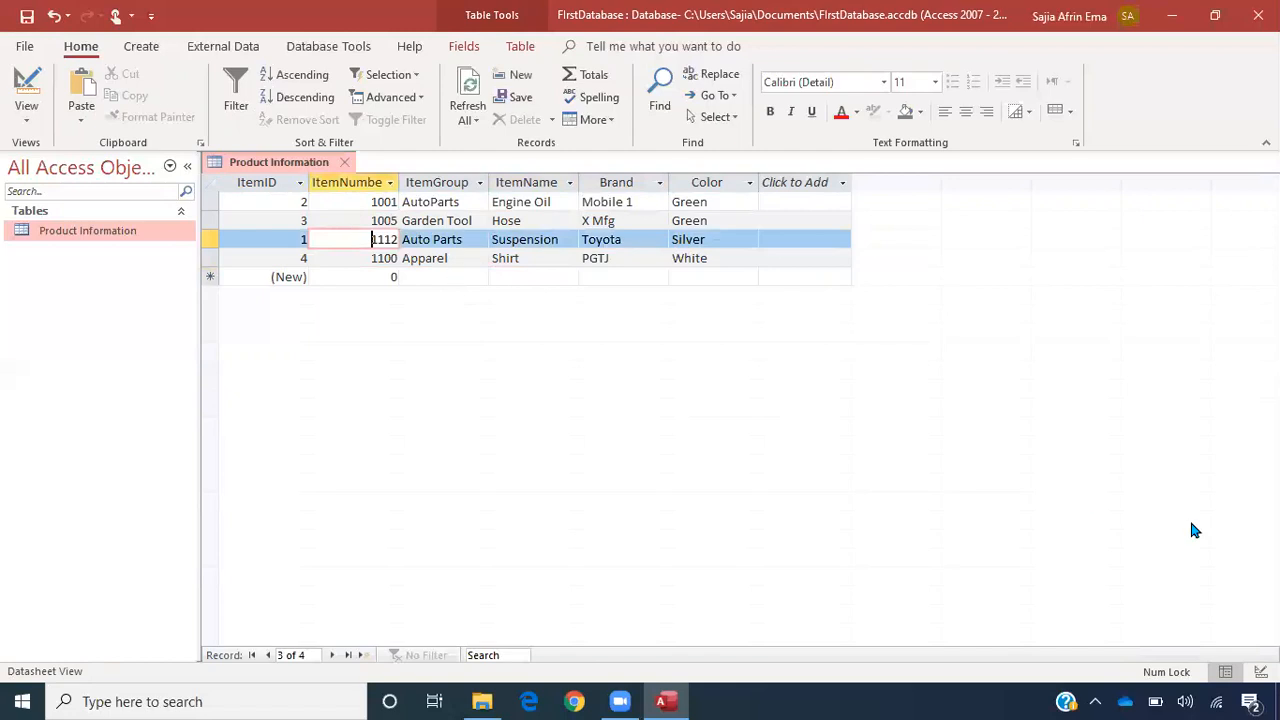
- Move back and forth through the fields of the record with ItemNumber 1112 to review its entries
key("Right")
key("Right")
key("Right")
key("Right")
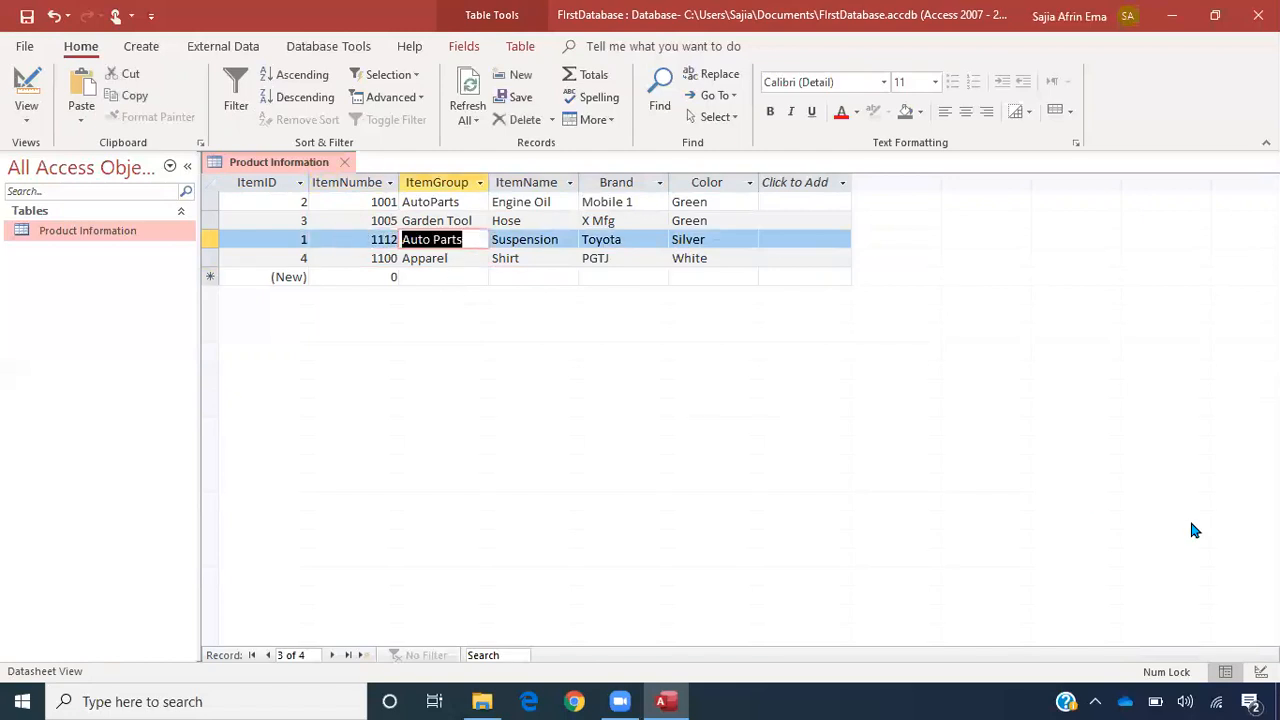
key("Right")
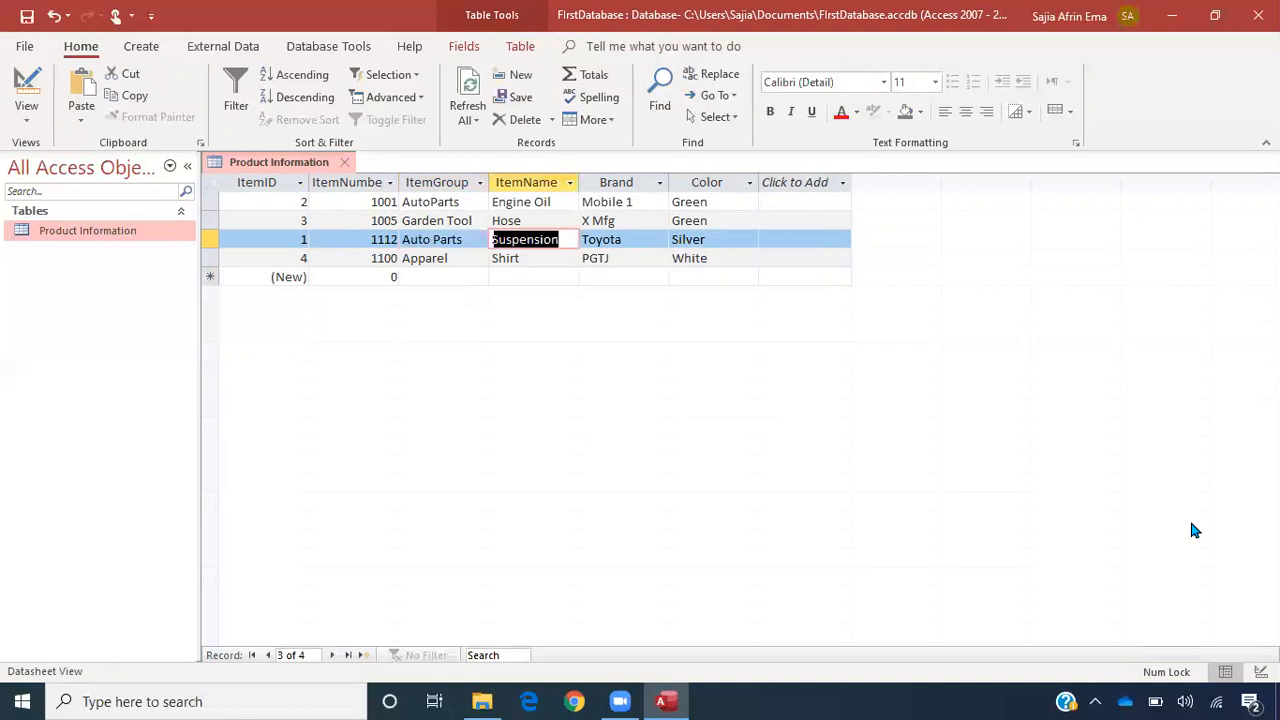
key("Right")
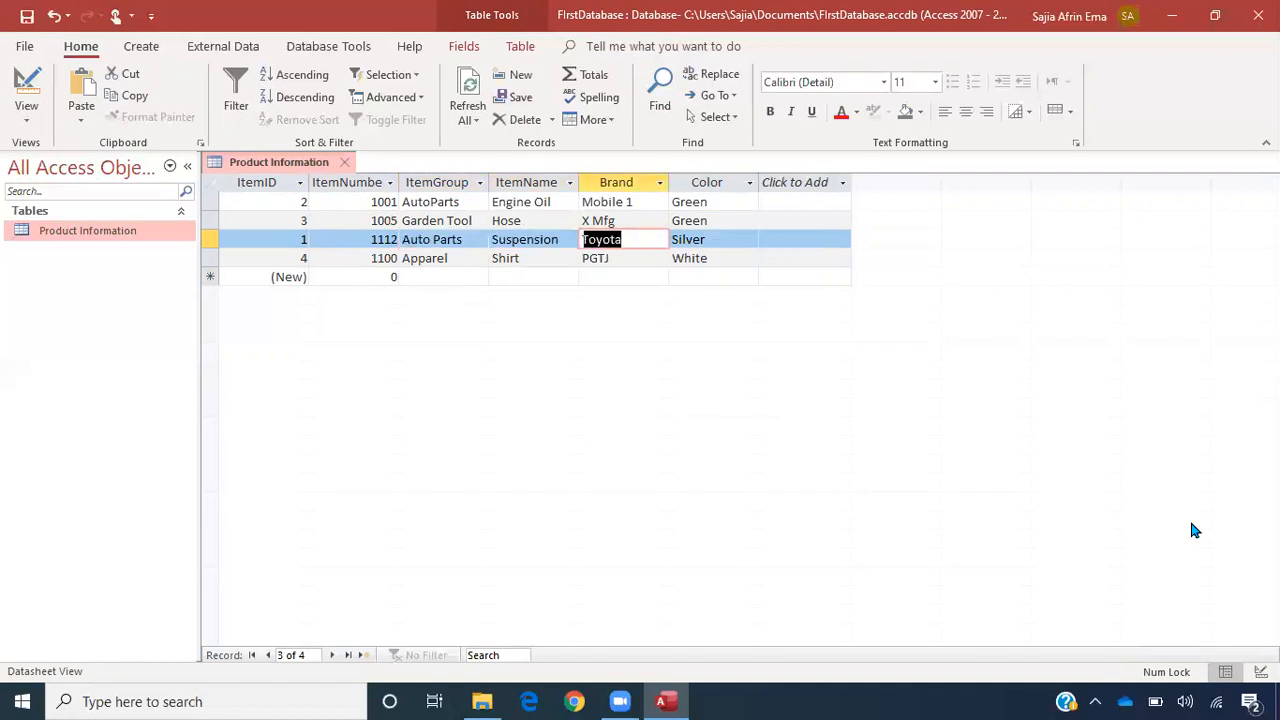
key("Left")
key("Right")
key("Right")
key("Right")
key("Down")
key("Up")
key("Left")
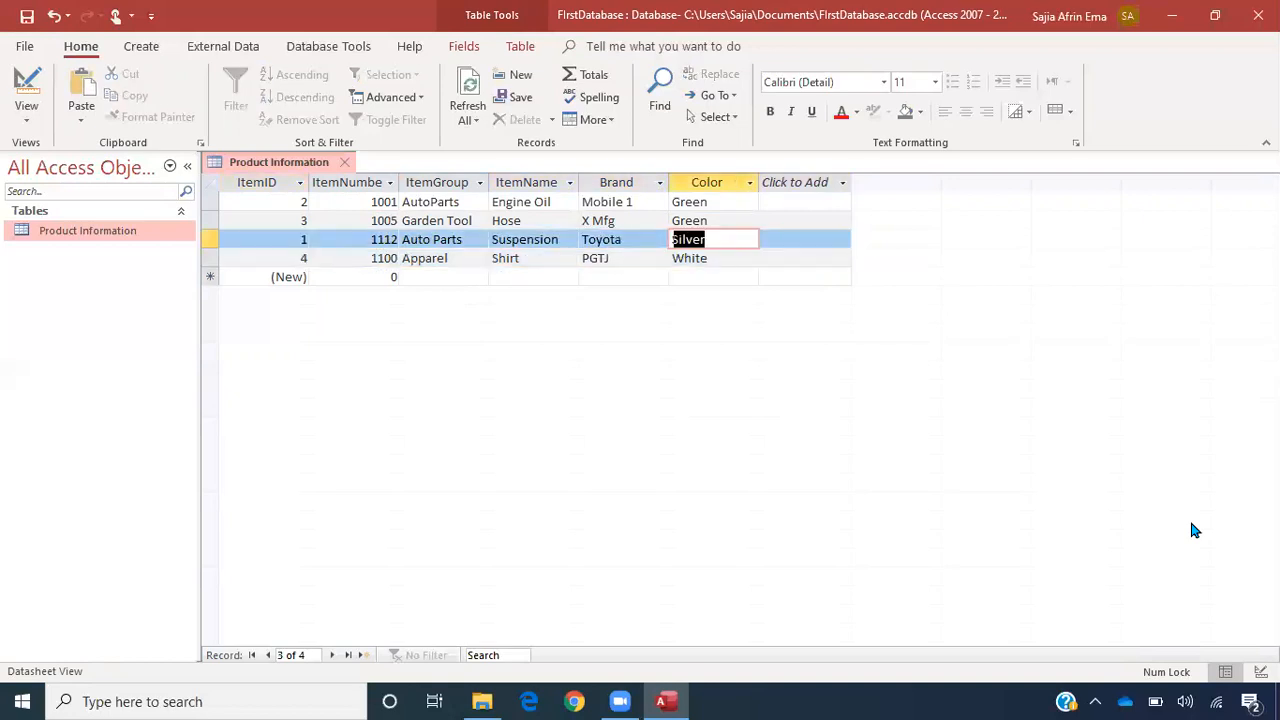
key("Left")
key("Left")
key("Left")
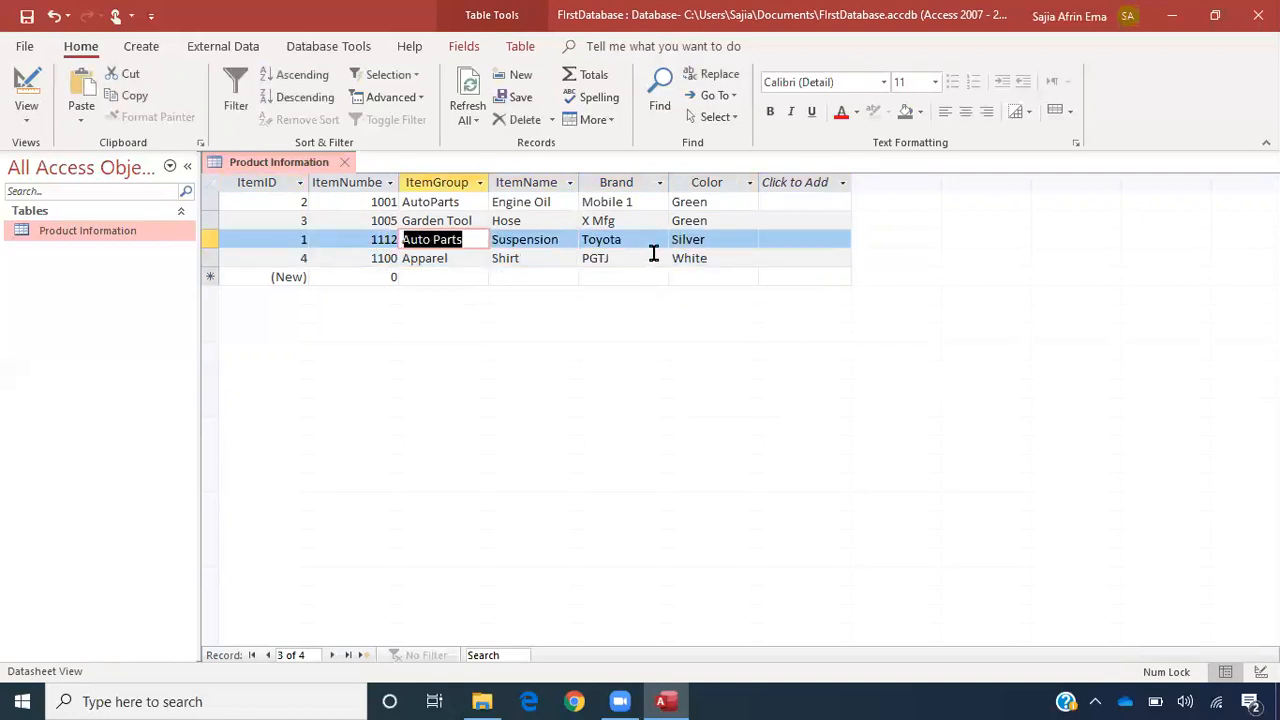
left_click(604, 242)
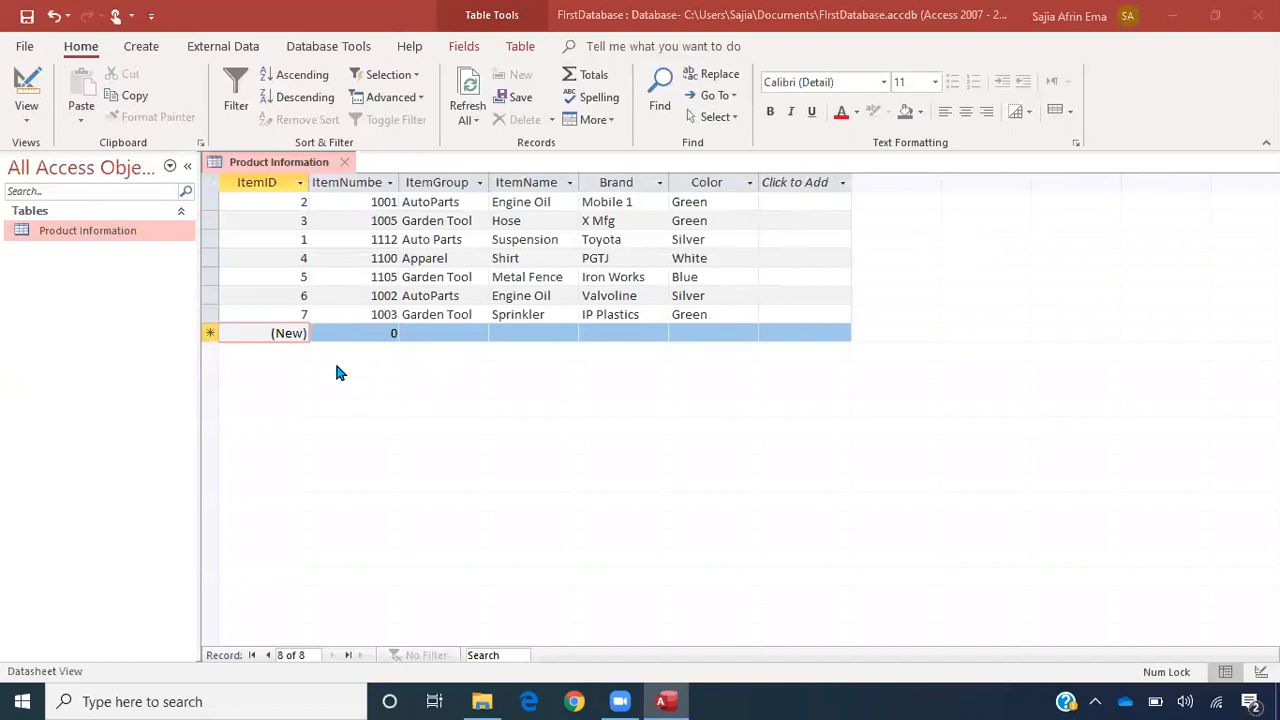
- Switch the Product Information table to Design view and back to Datasheet view to re-sort the records by ItemNumber
left_click(358, 315)
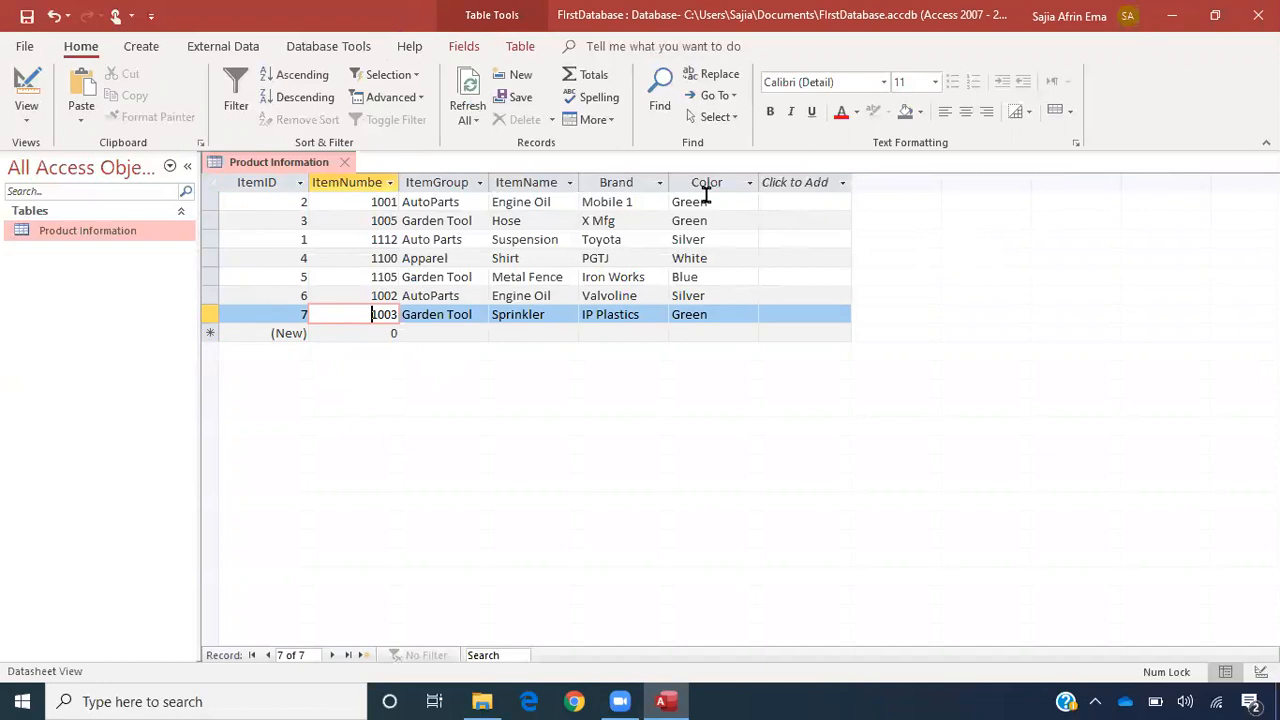
left_click(354, 200)
left_click(26, 112)
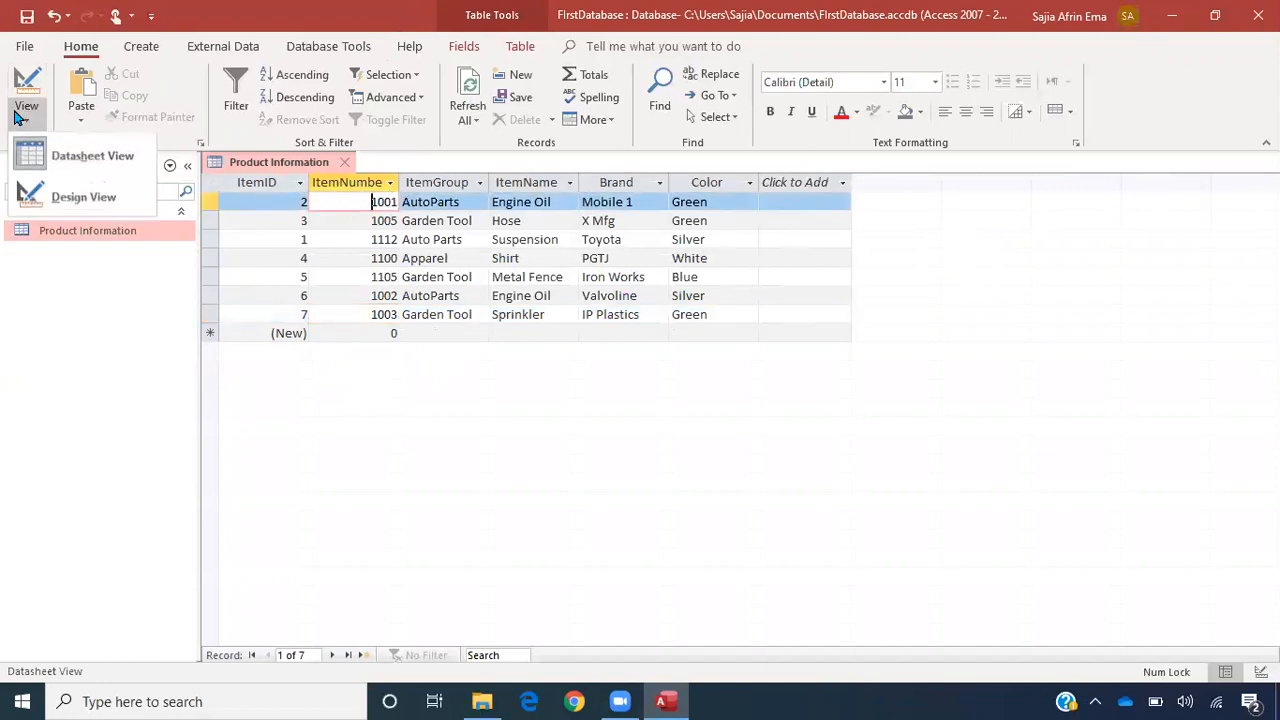
left_click(50, 190)
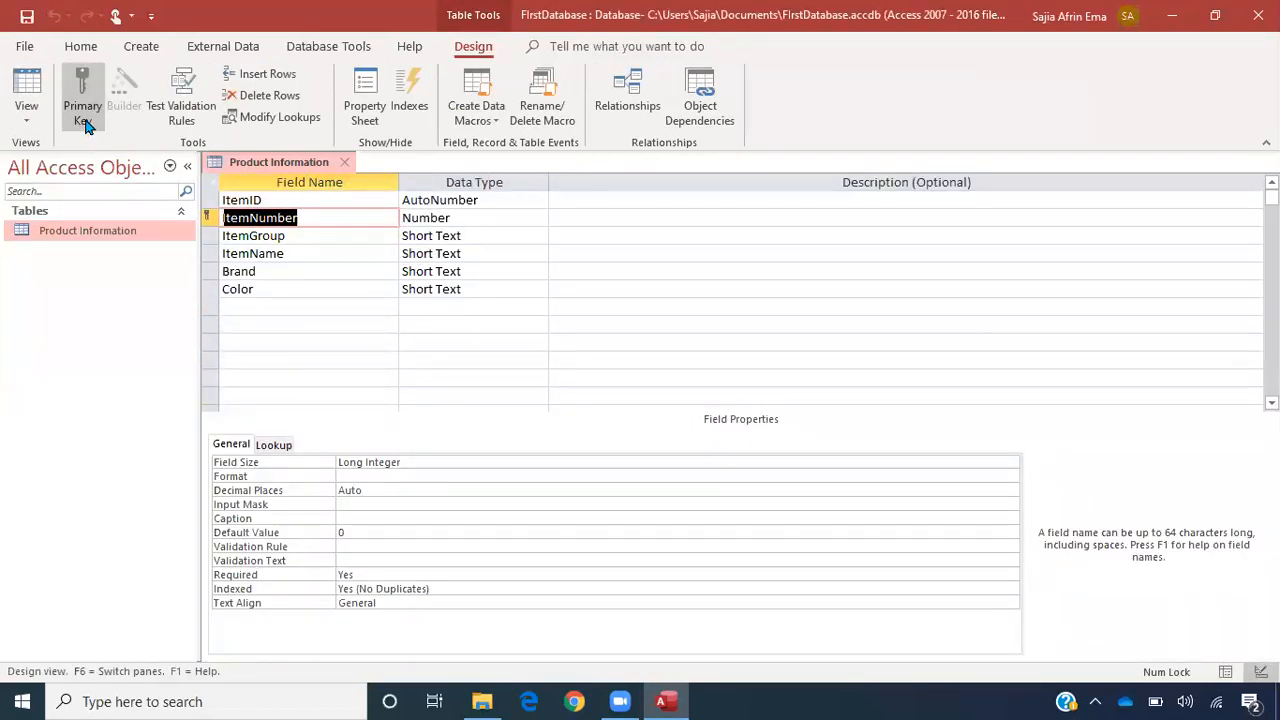
left_click(30, 115)
left_click(50, 190)
left_click(27, 115)
left_click(80, 151)
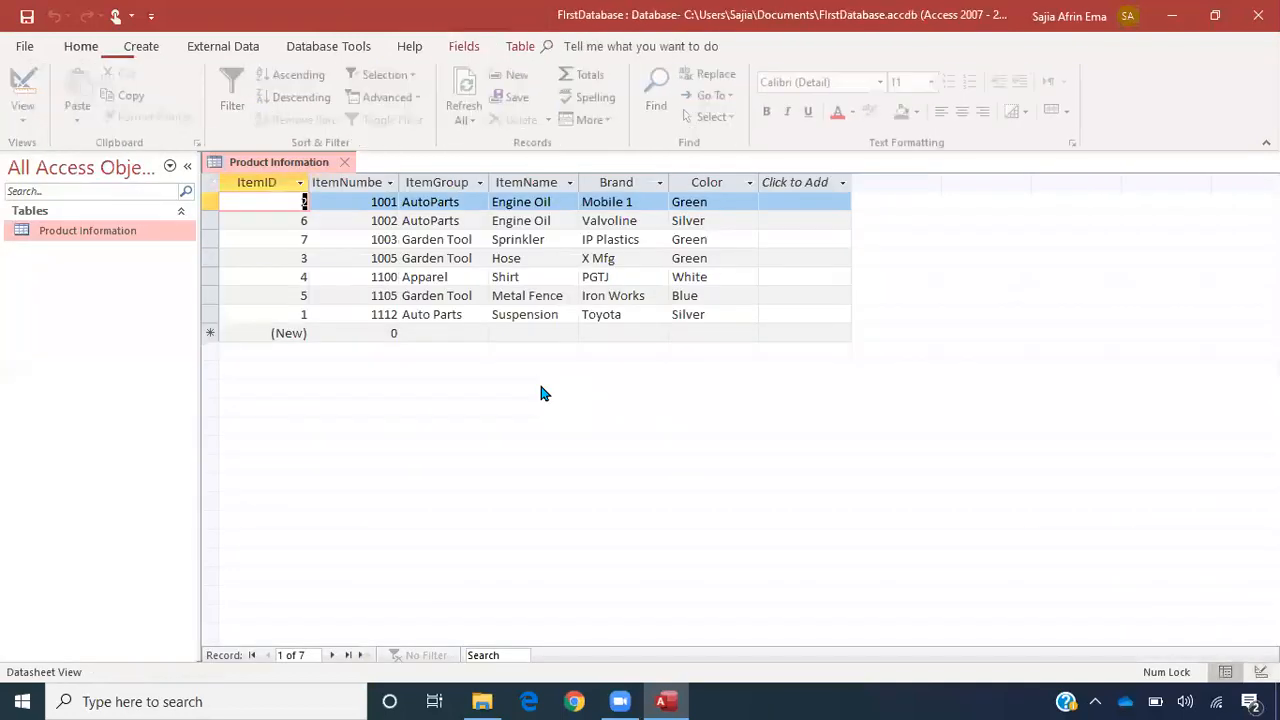
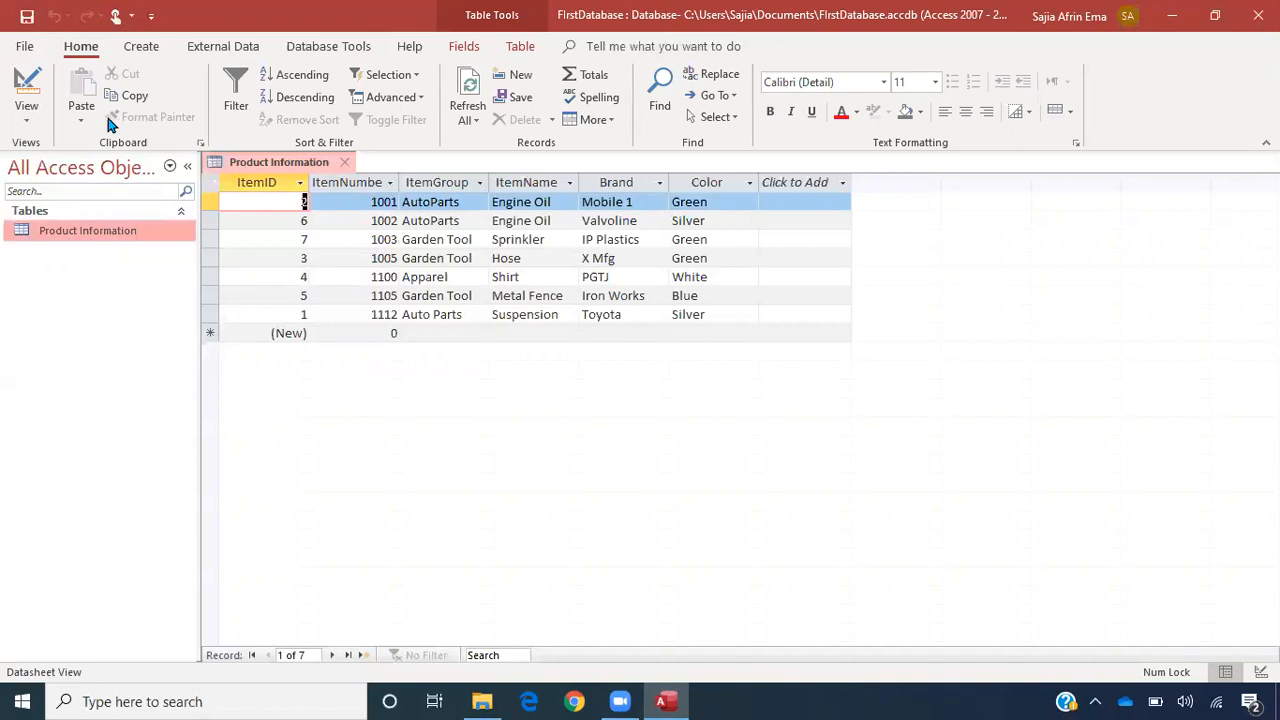
- Start a new query with the Simple Query Wizard
left_click(141, 46)
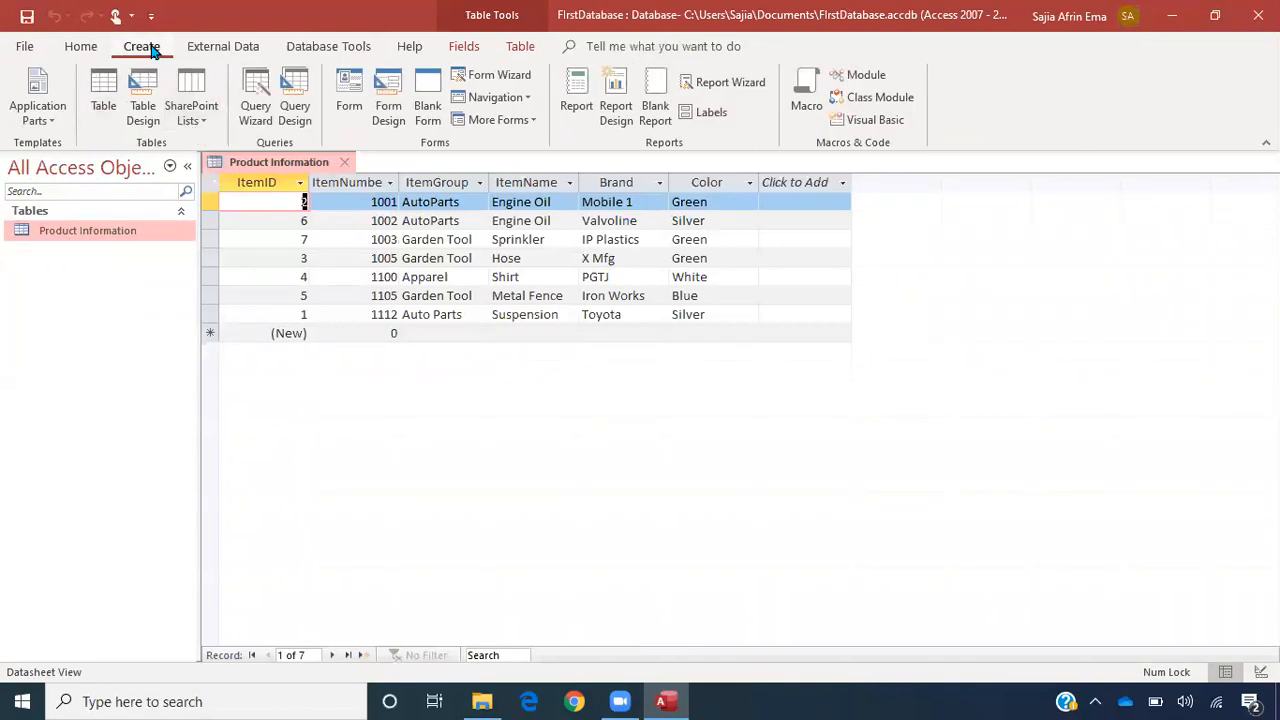
left_click(266, 121)
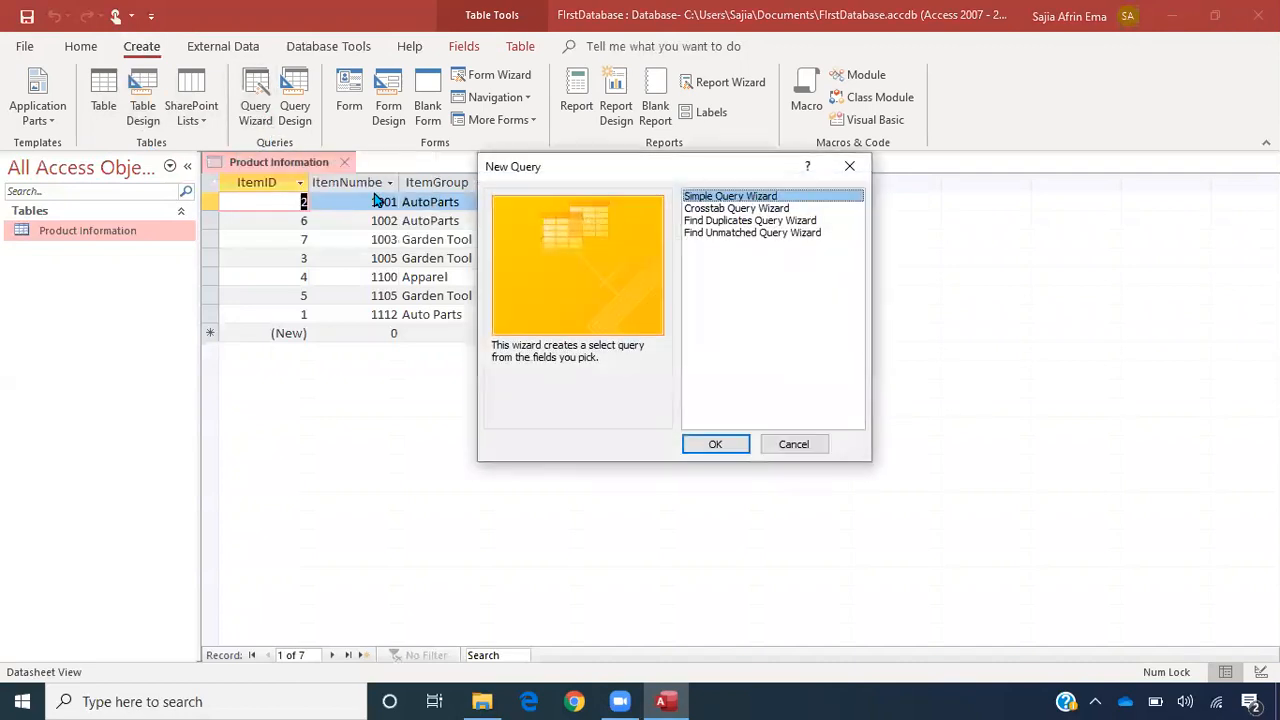
left_click_drag(758, 180, 675, 205)
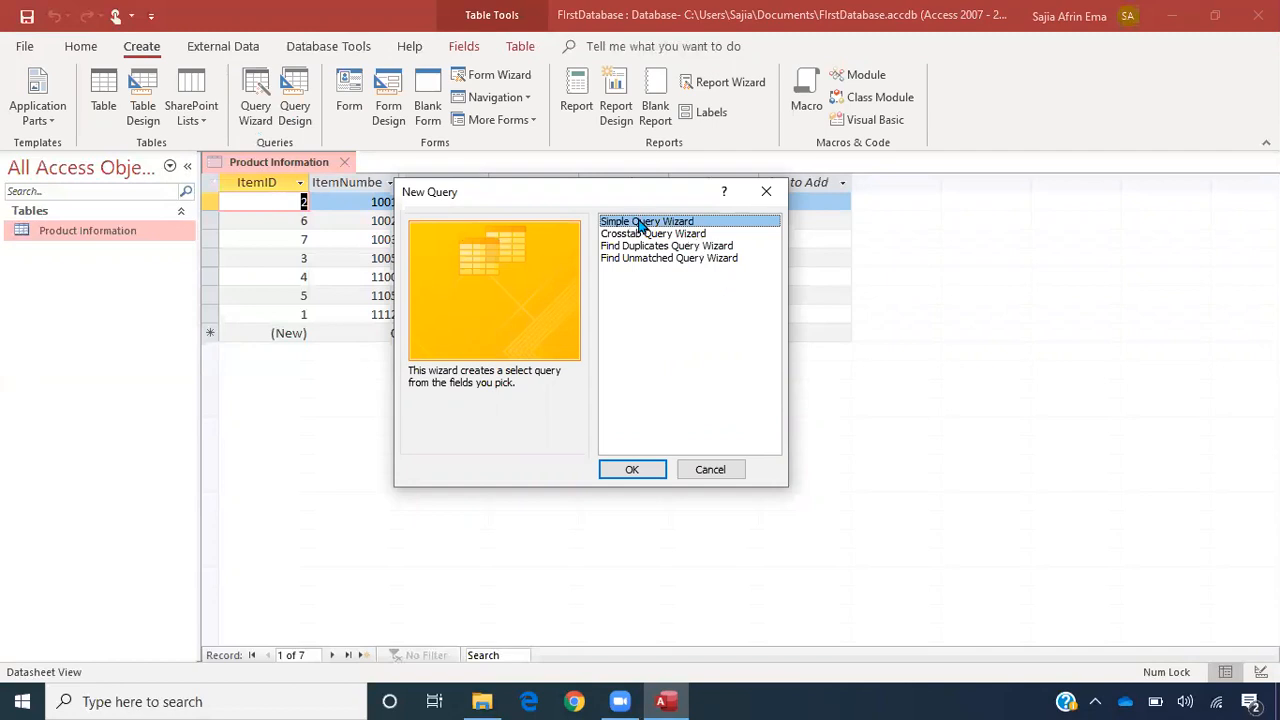
left_click(622, 470)
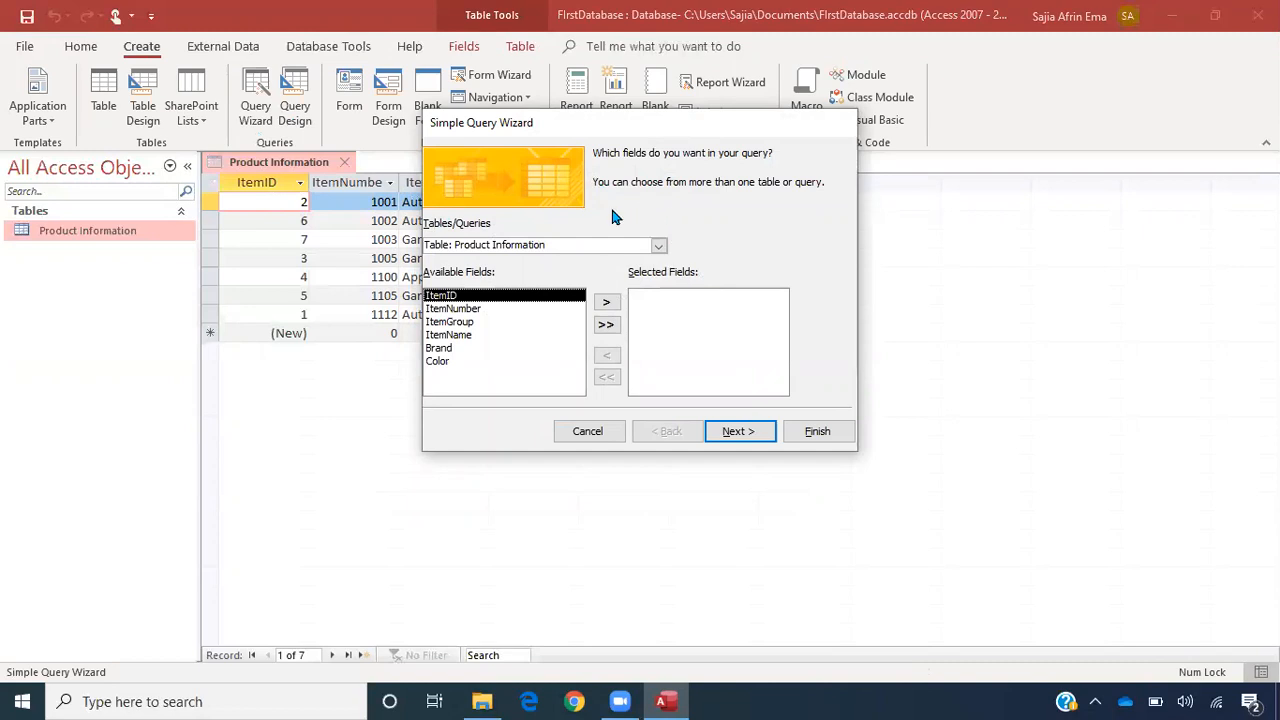
- Choose the Product Information table as the source of the query, closing the mail notification
left_click(658, 246)
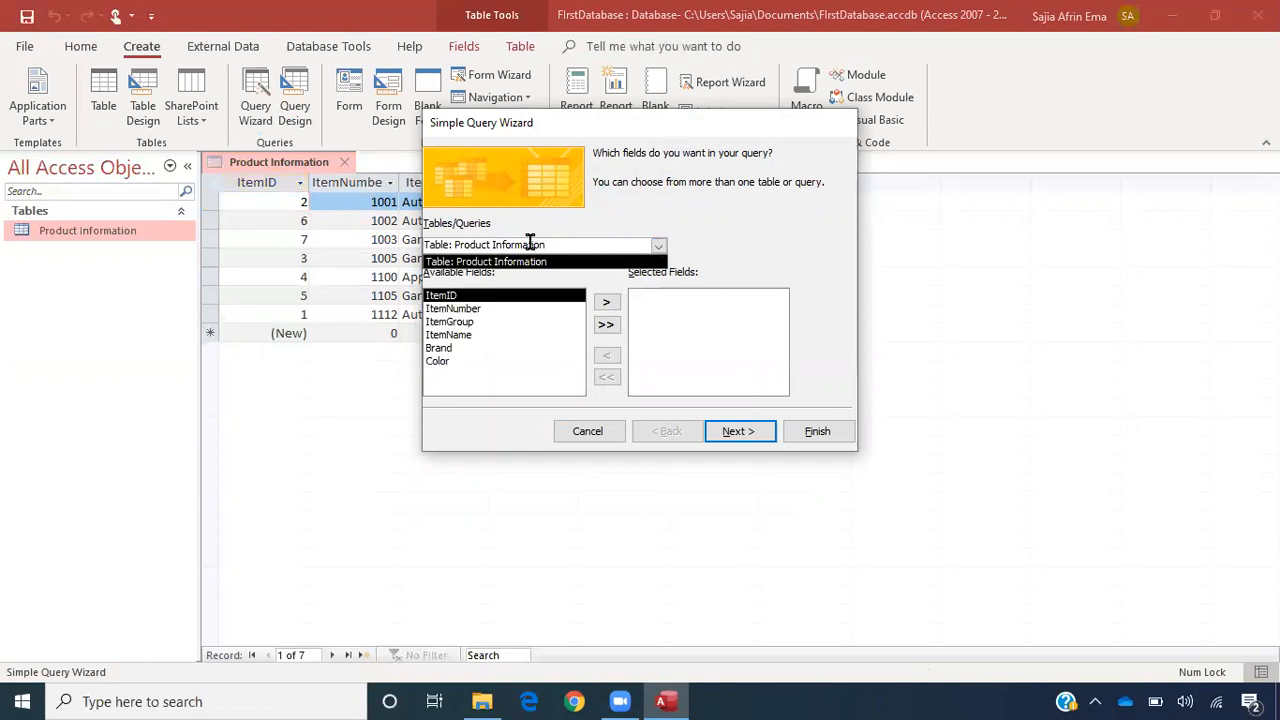
left_click(698, 242)
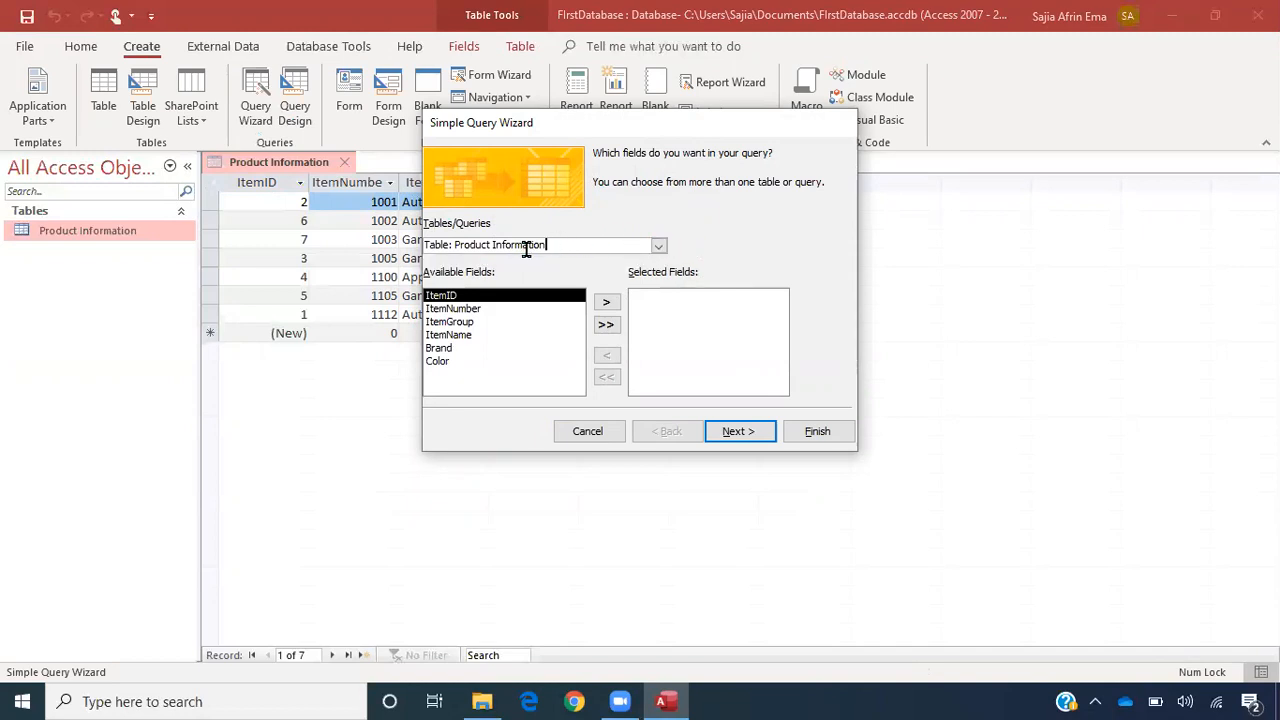
left_click(658, 245)
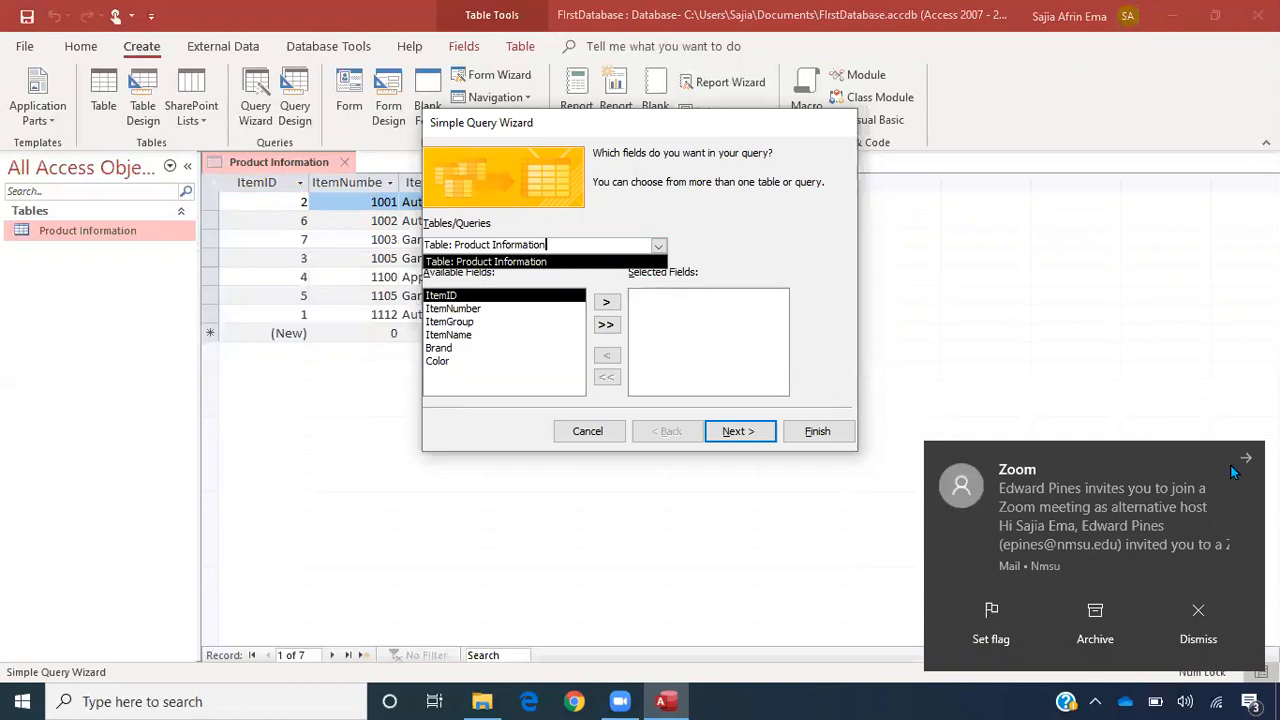
left_click(1246, 462)
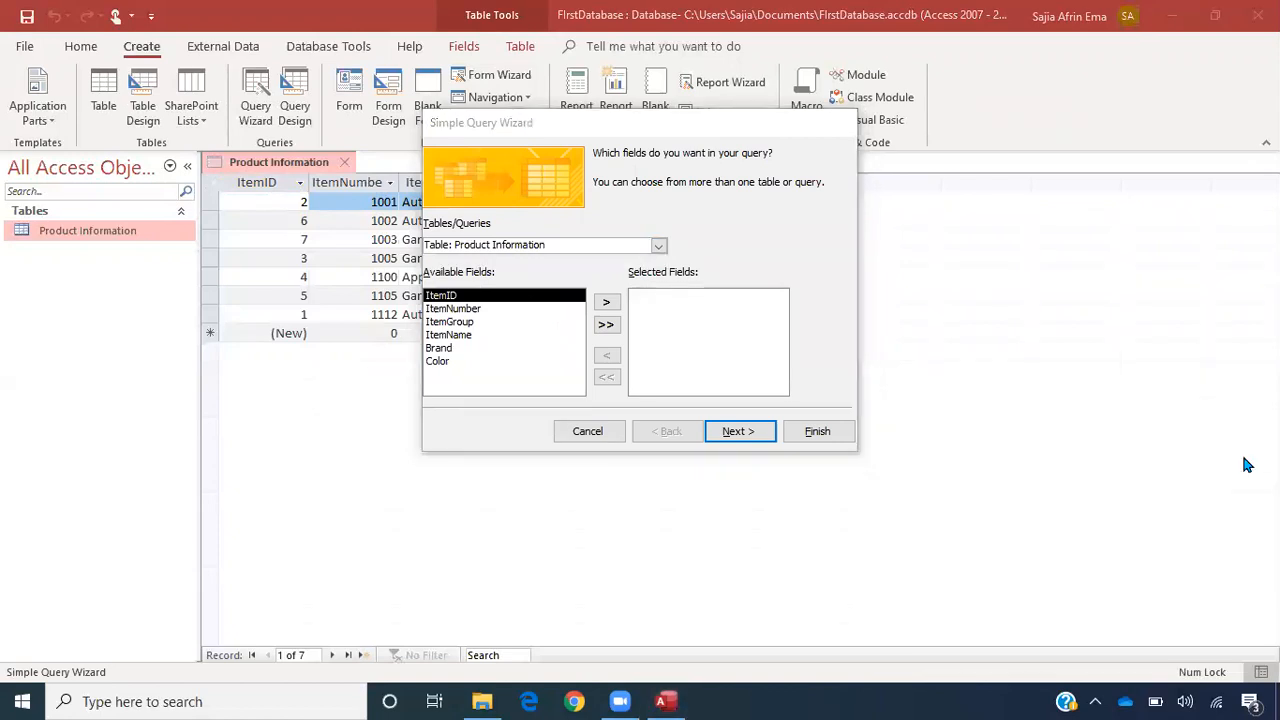
left_click(660, 247)
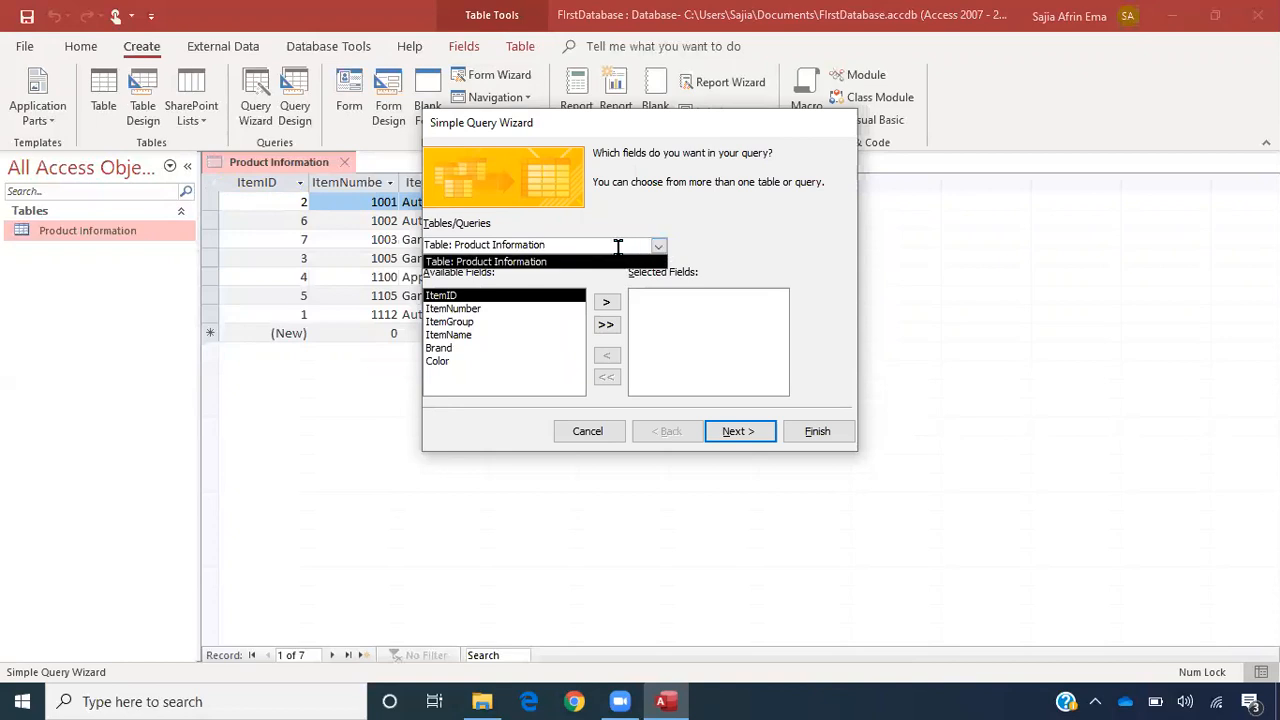
left_click(533, 261)
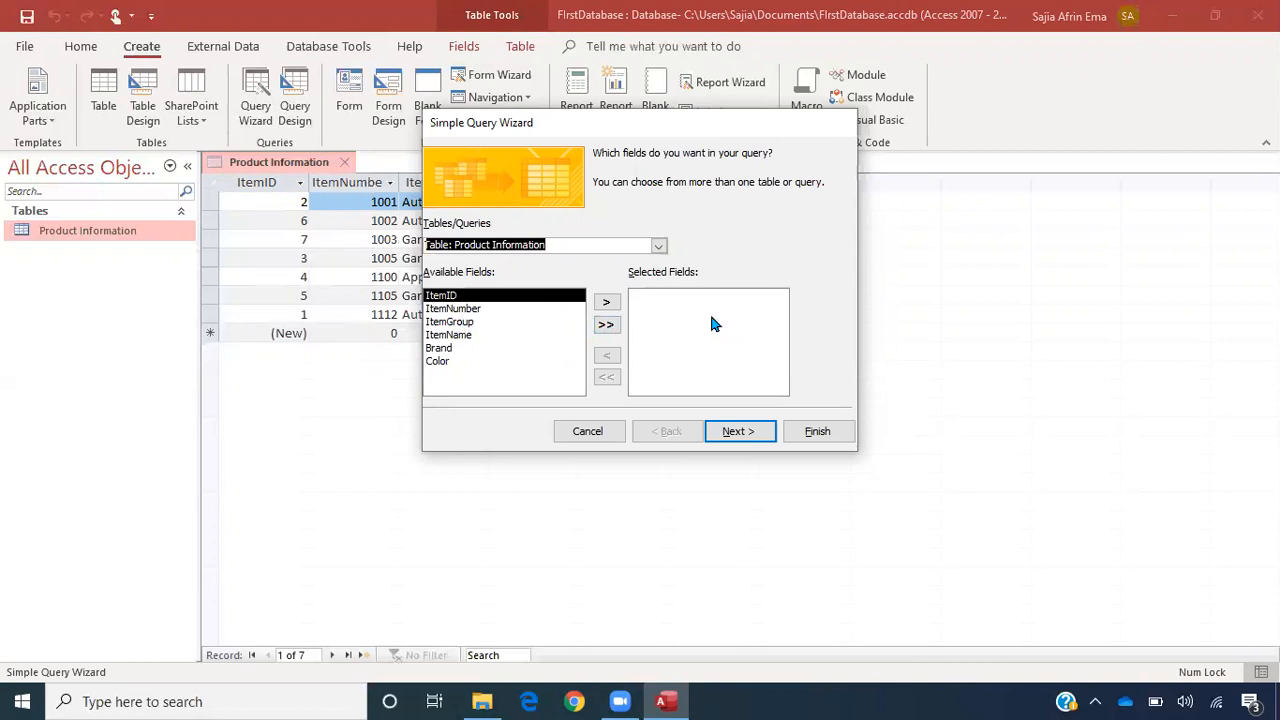
- Add the ItemNumber, ItemGroup, ItemName and Brand fields to the query
left_click(484, 297)
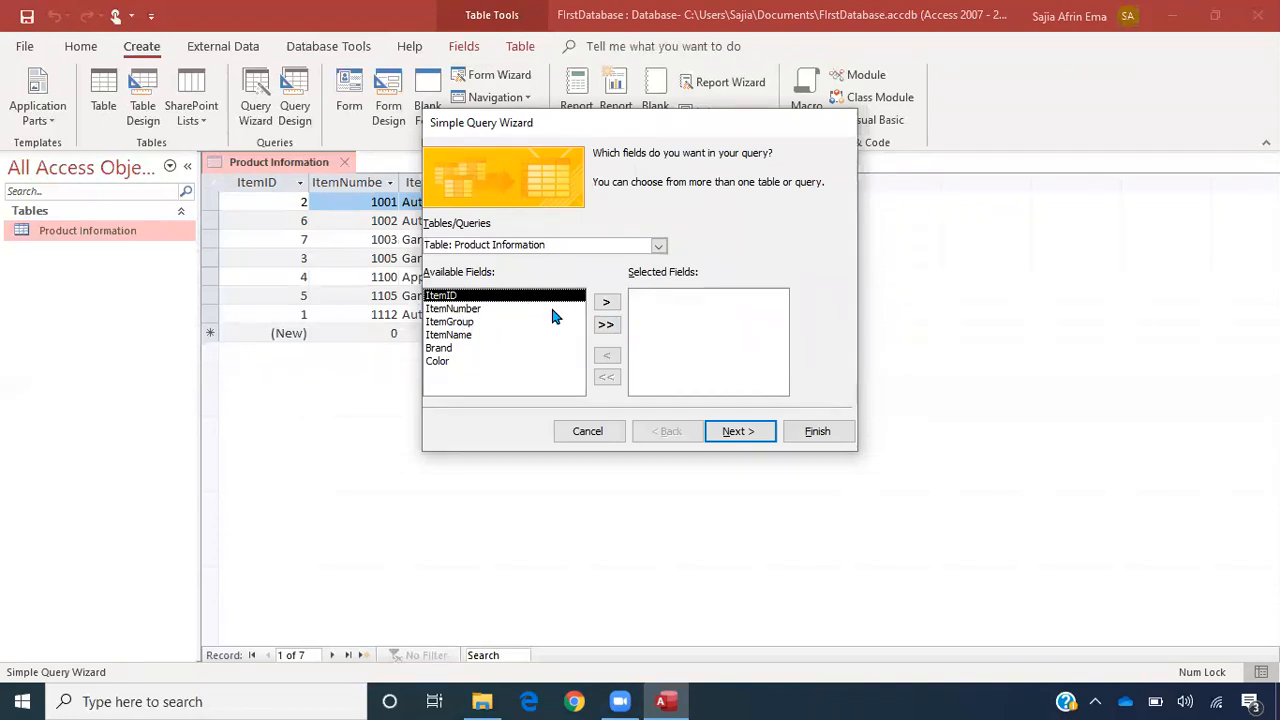
left_click(497, 309)
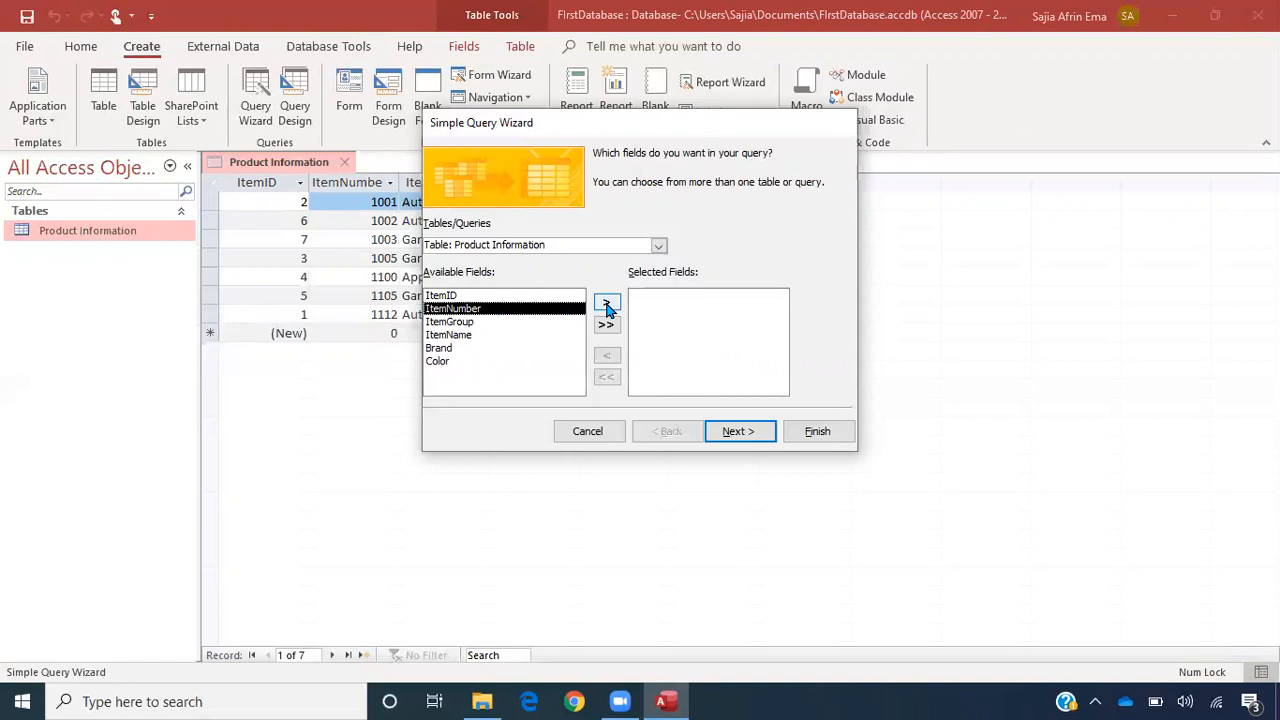
left_click(607, 304)
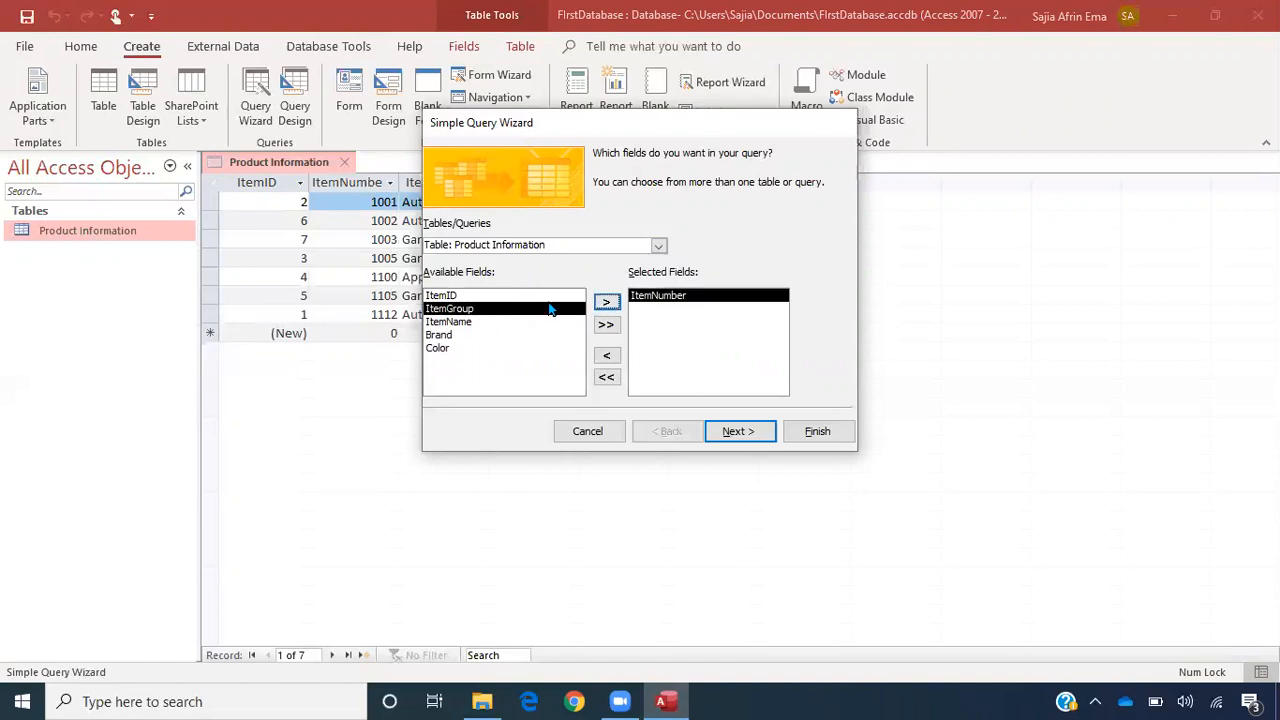
left_click(605, 305)
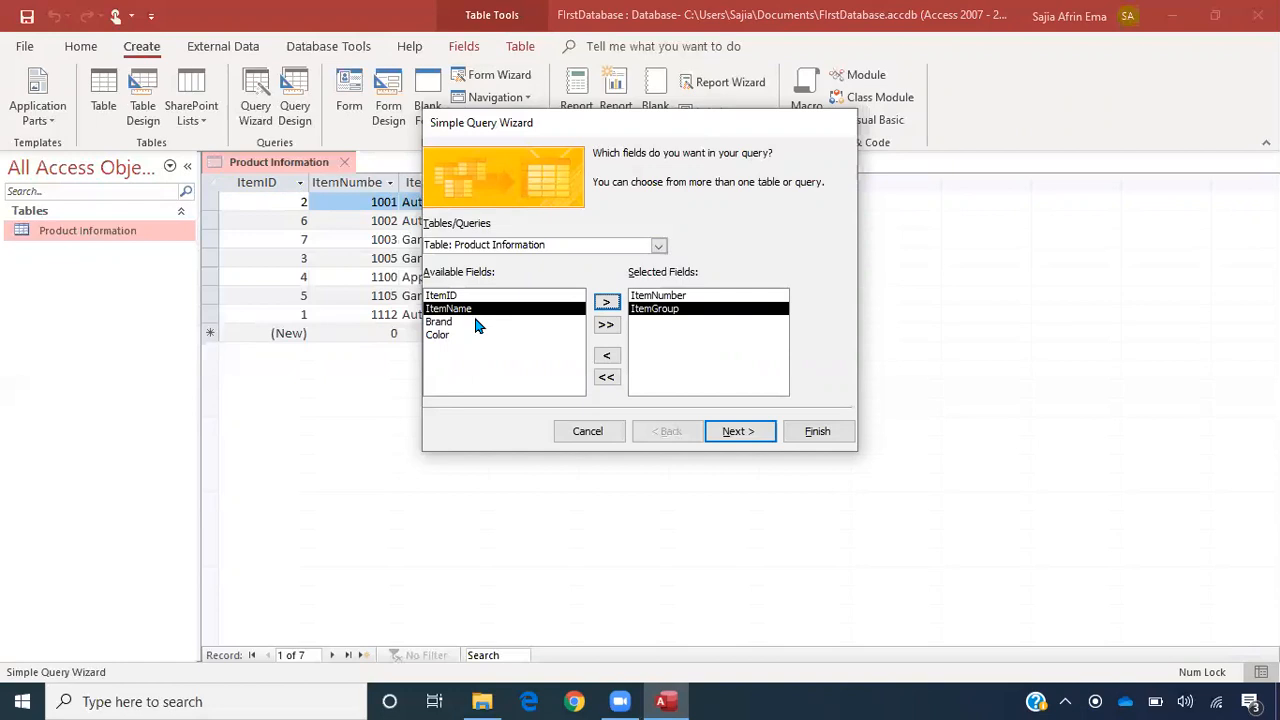
left_click(605, 303)
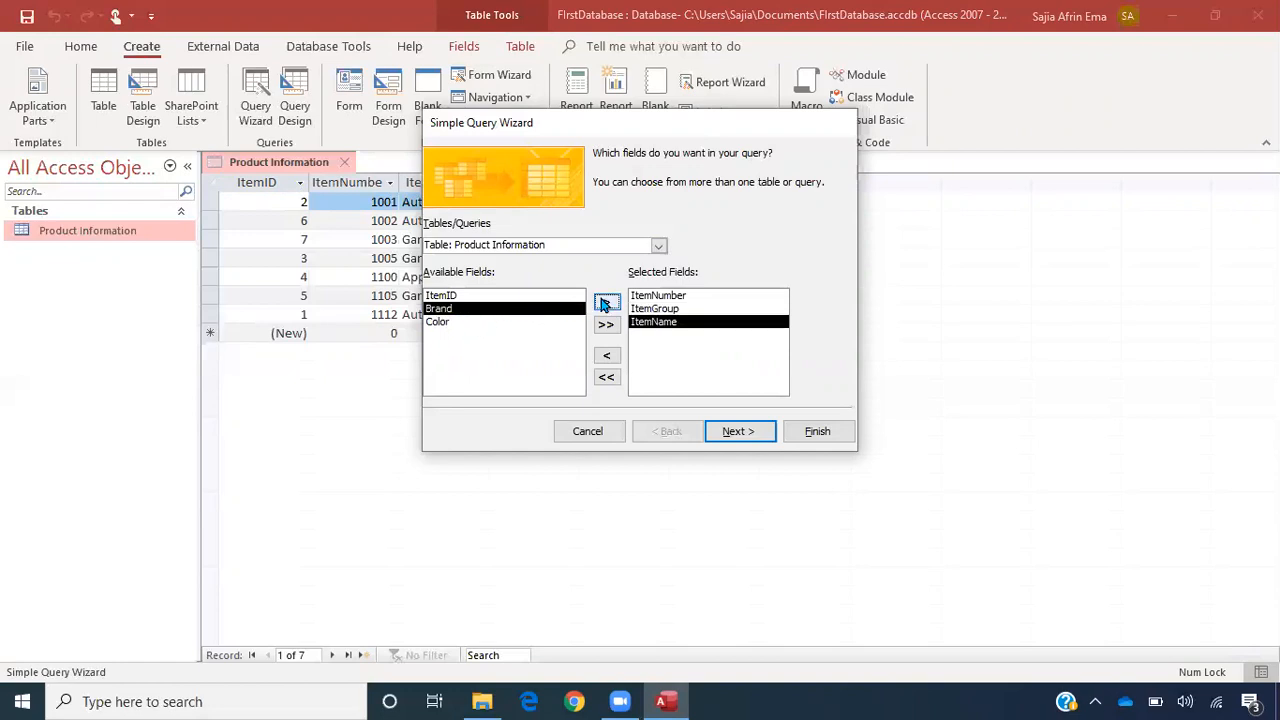
left_click(605, 303)
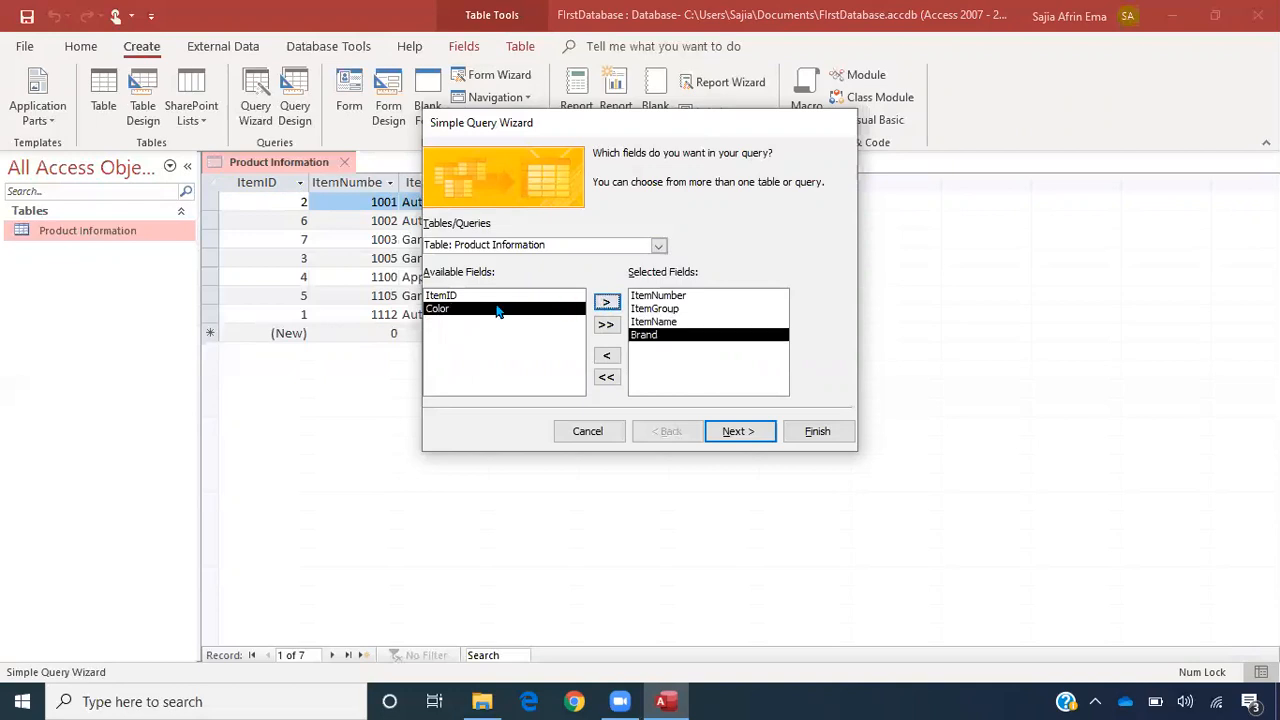
- Finish the query with the title Product Information Query, opening it to view information, and look over its records
left_click(724, 432)
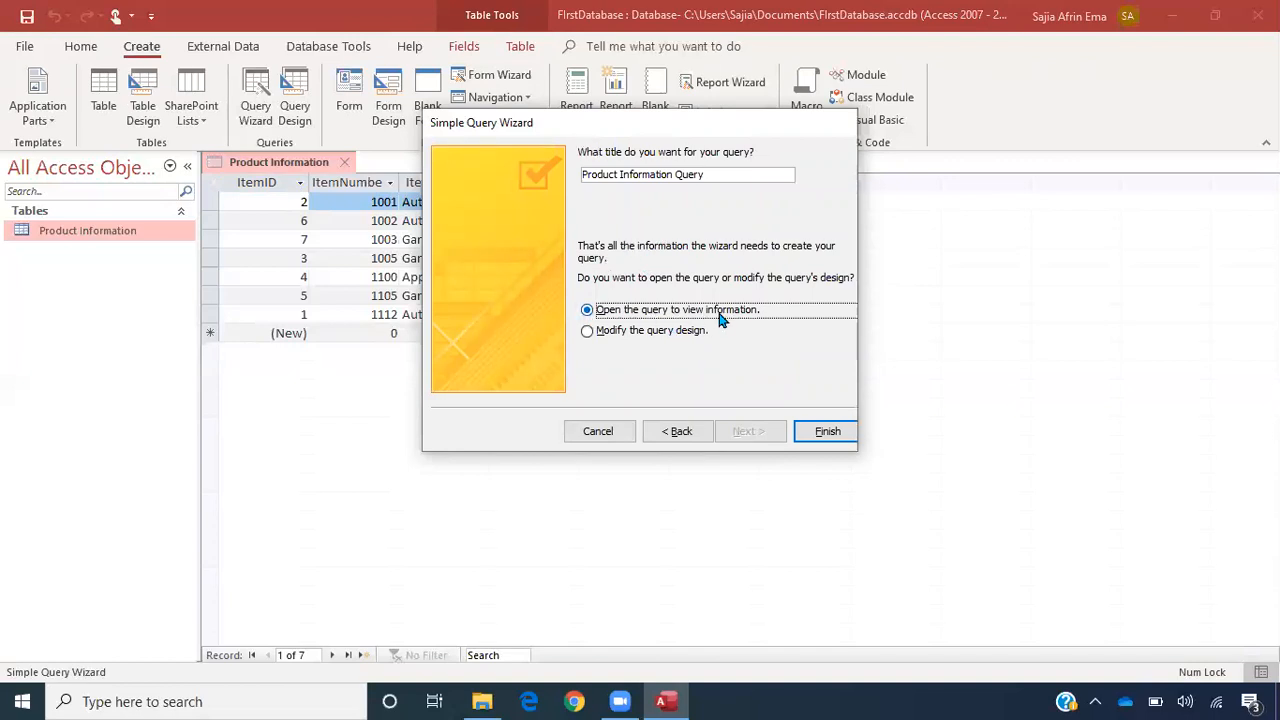
left_click(820, 438)
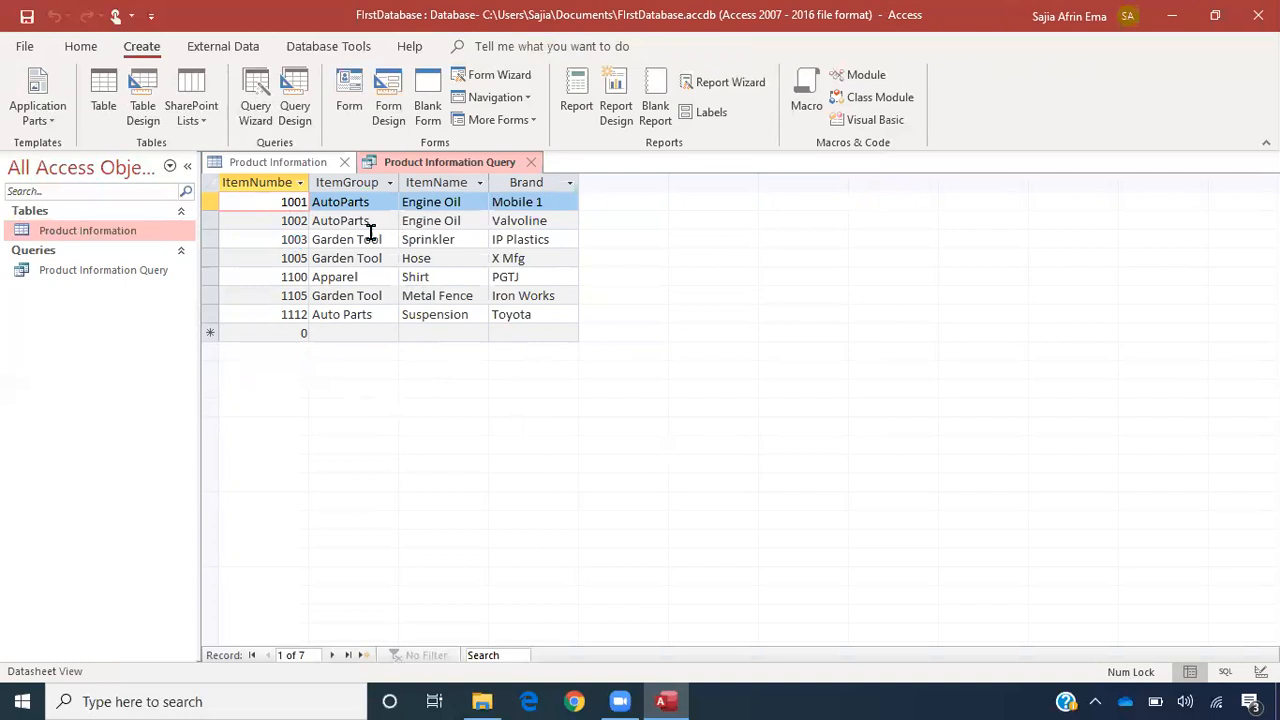
left_click(496, 239)
left_click(360, 258)
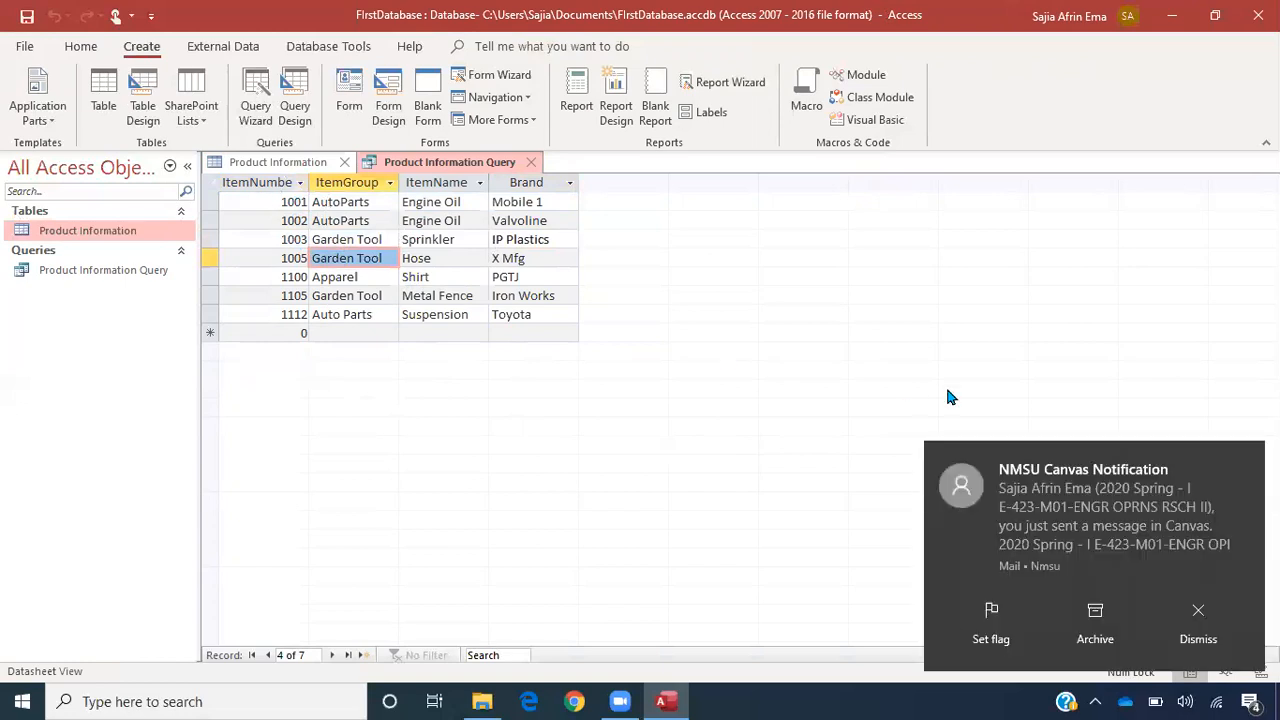
left_click(1243, 459)
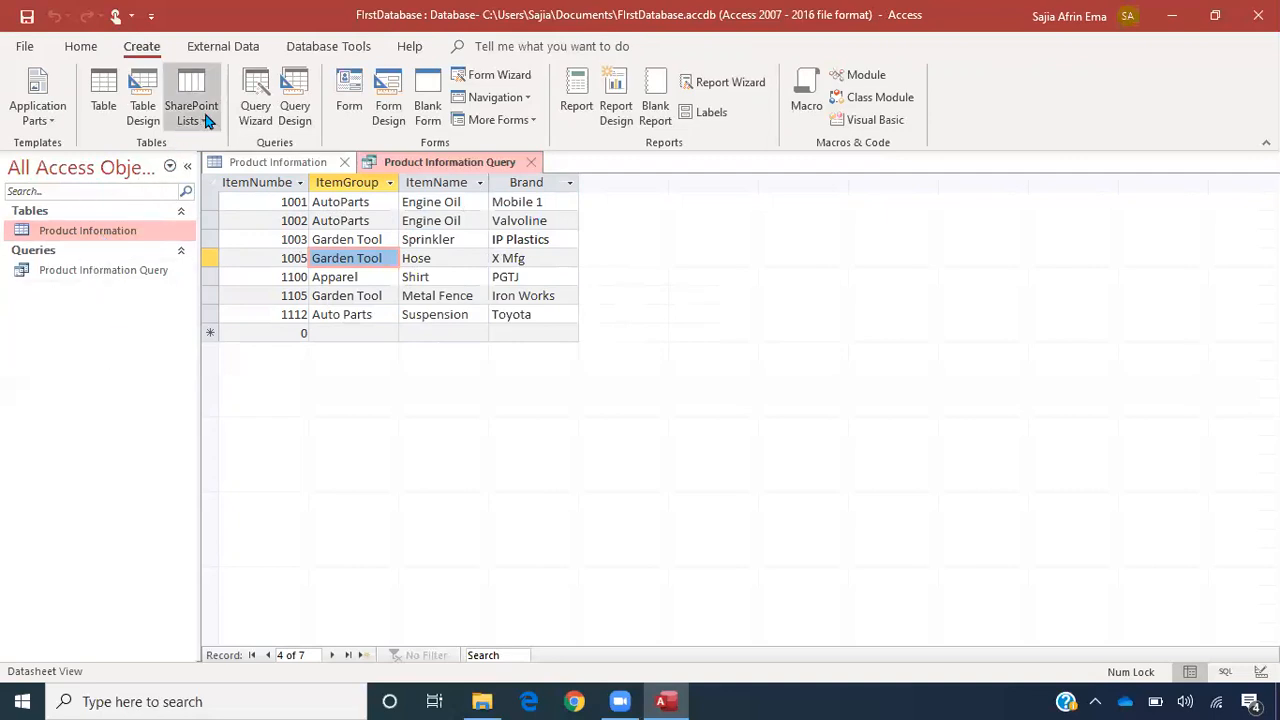
- Switch the Product Information Query to SQL View, dismissing the mail notification
left_click(74, 47)
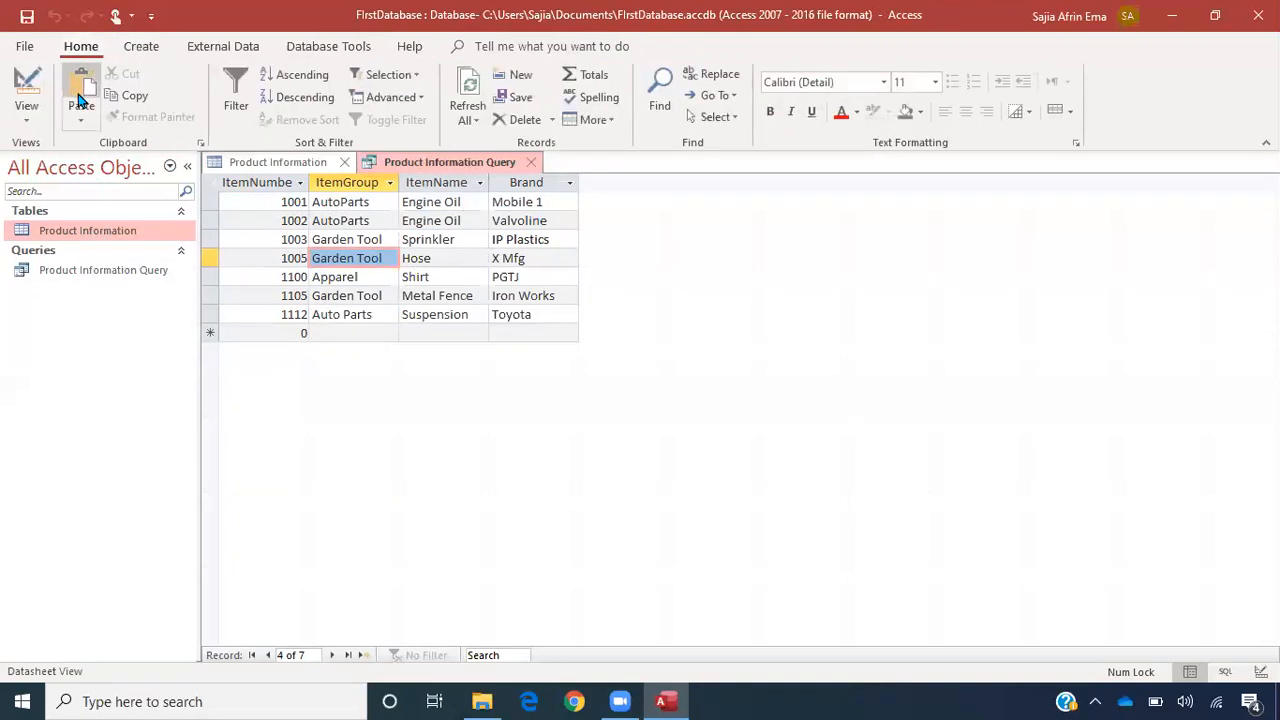
left_click(33, 118)
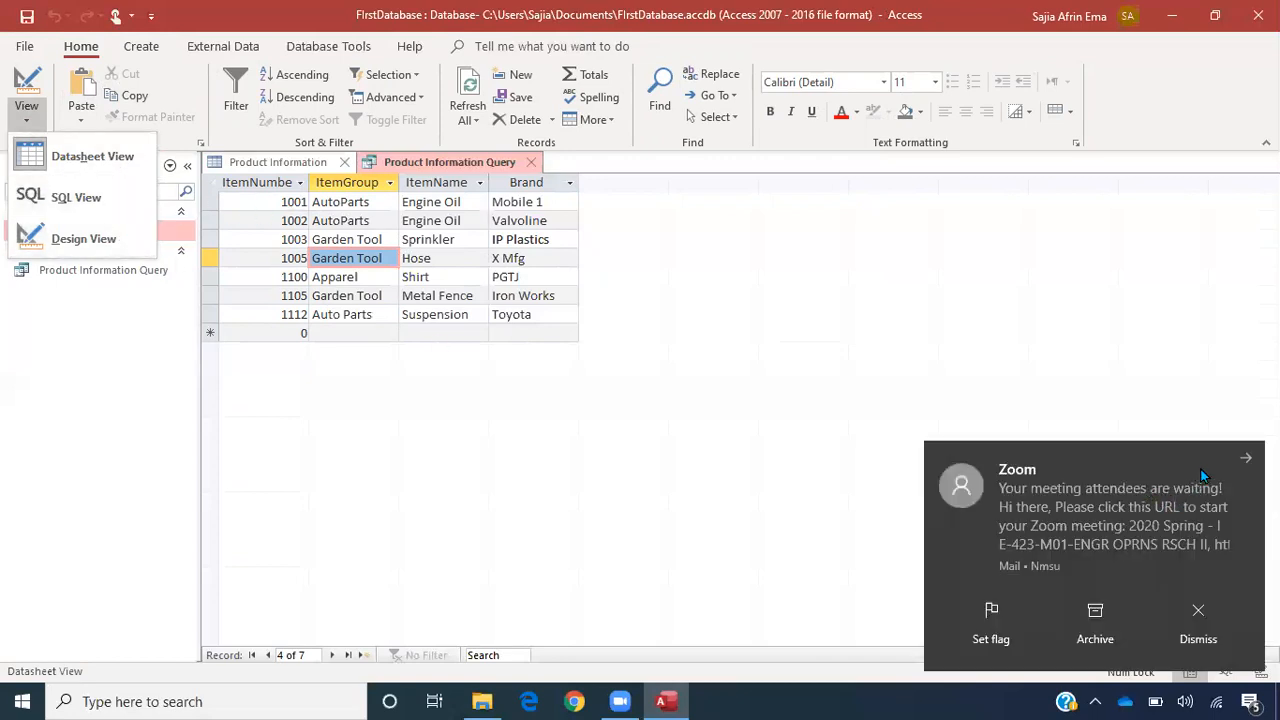
left_click(1198, 615)
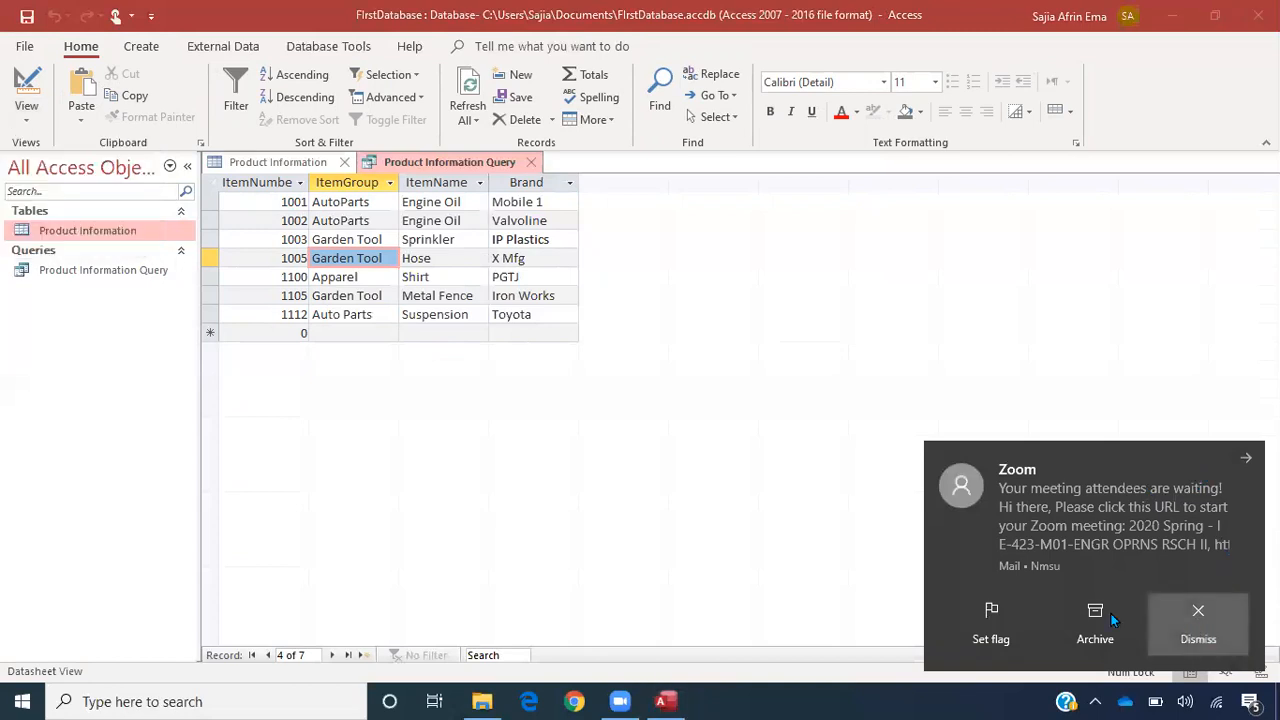
left_click(26, 120)
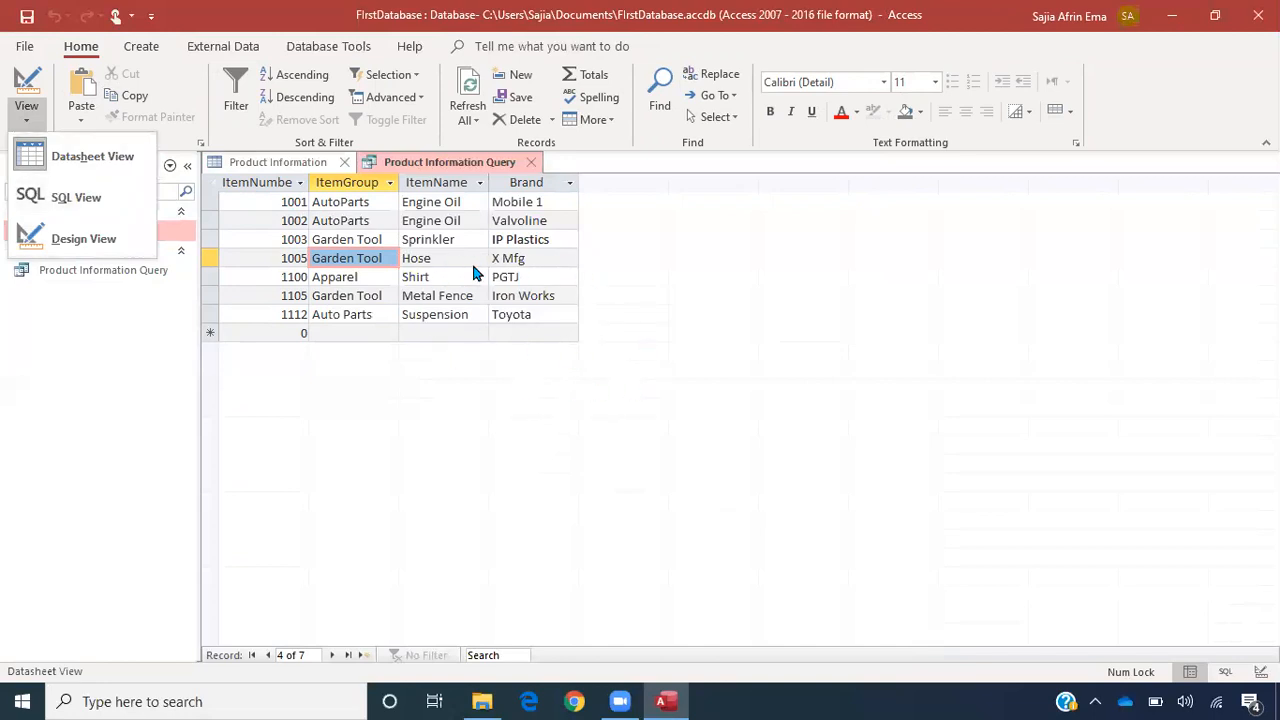
left_click(72, 203)
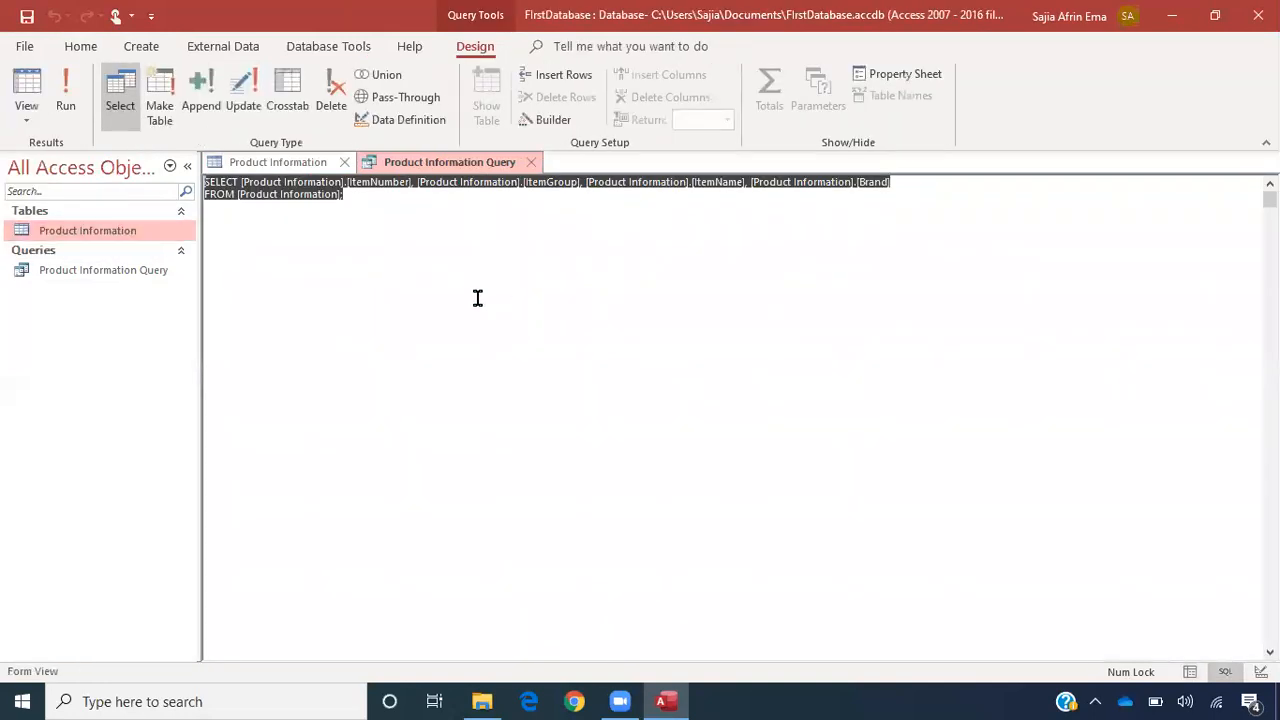
- Examine the query's SQL statement, highlighting its SELECT and FROM lines
left_click(378, 219)
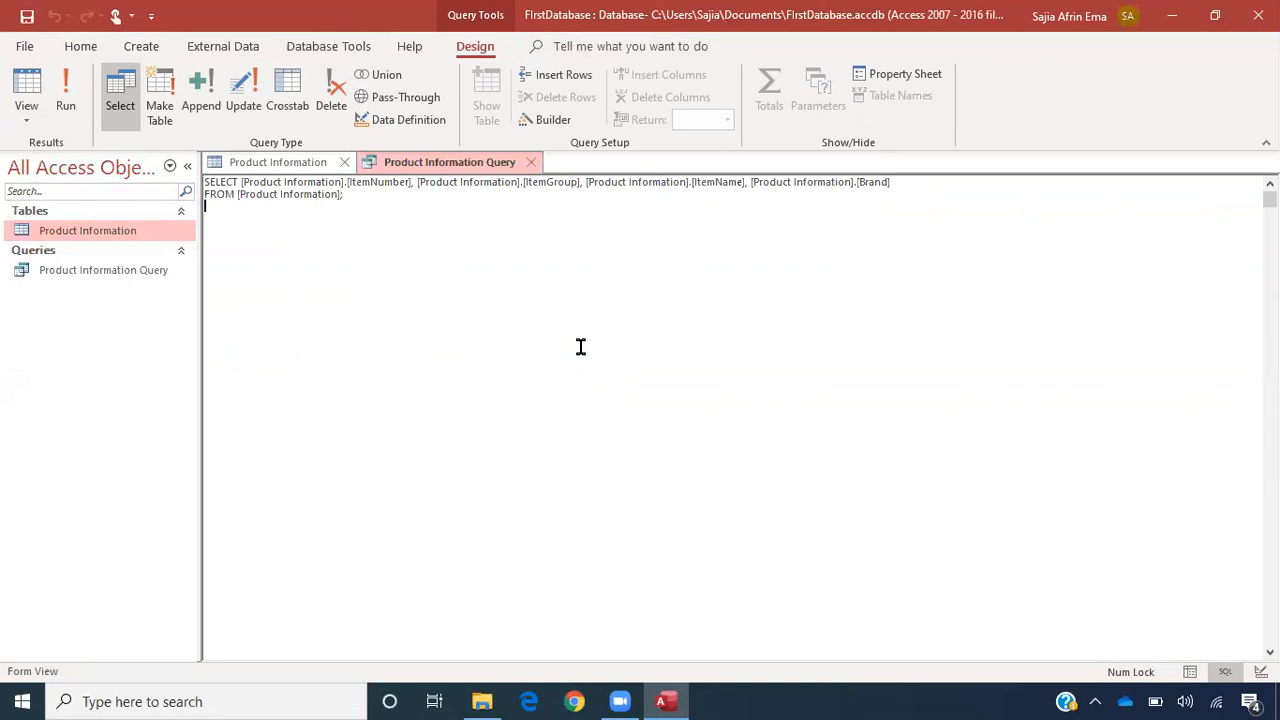
left_click_drag(214, 209, 198, 180)
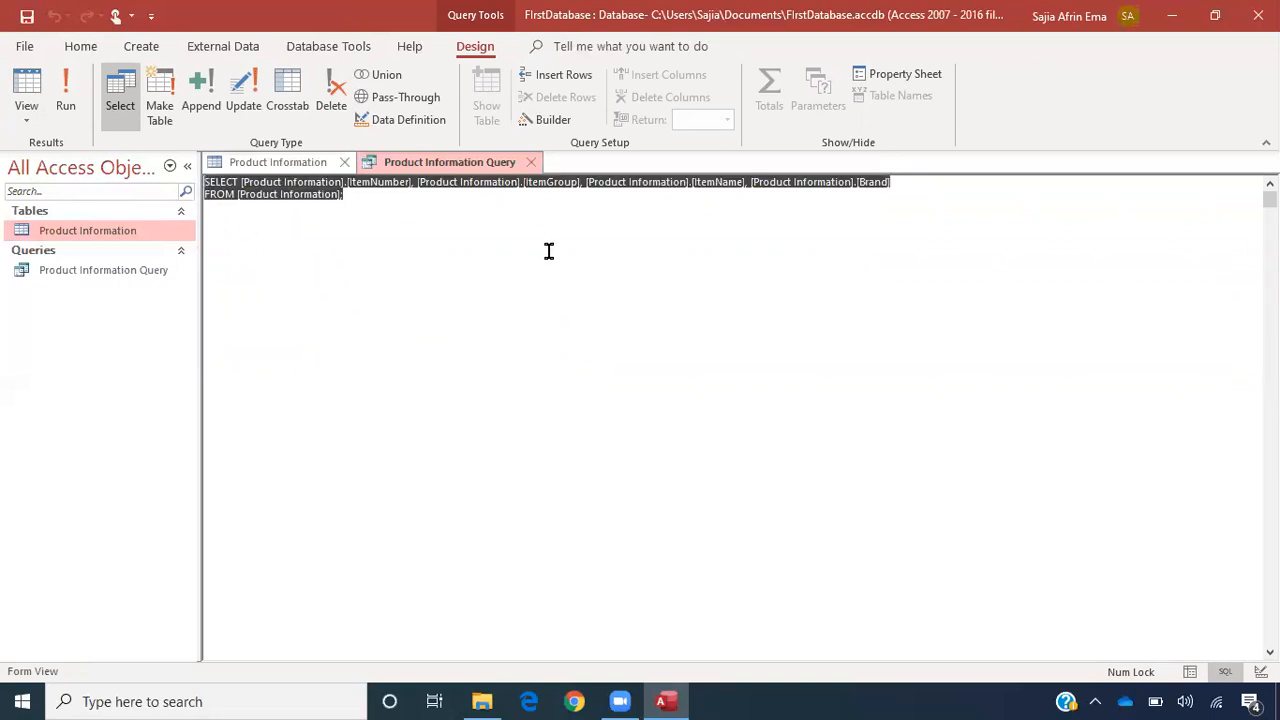
left_click(520, 238)
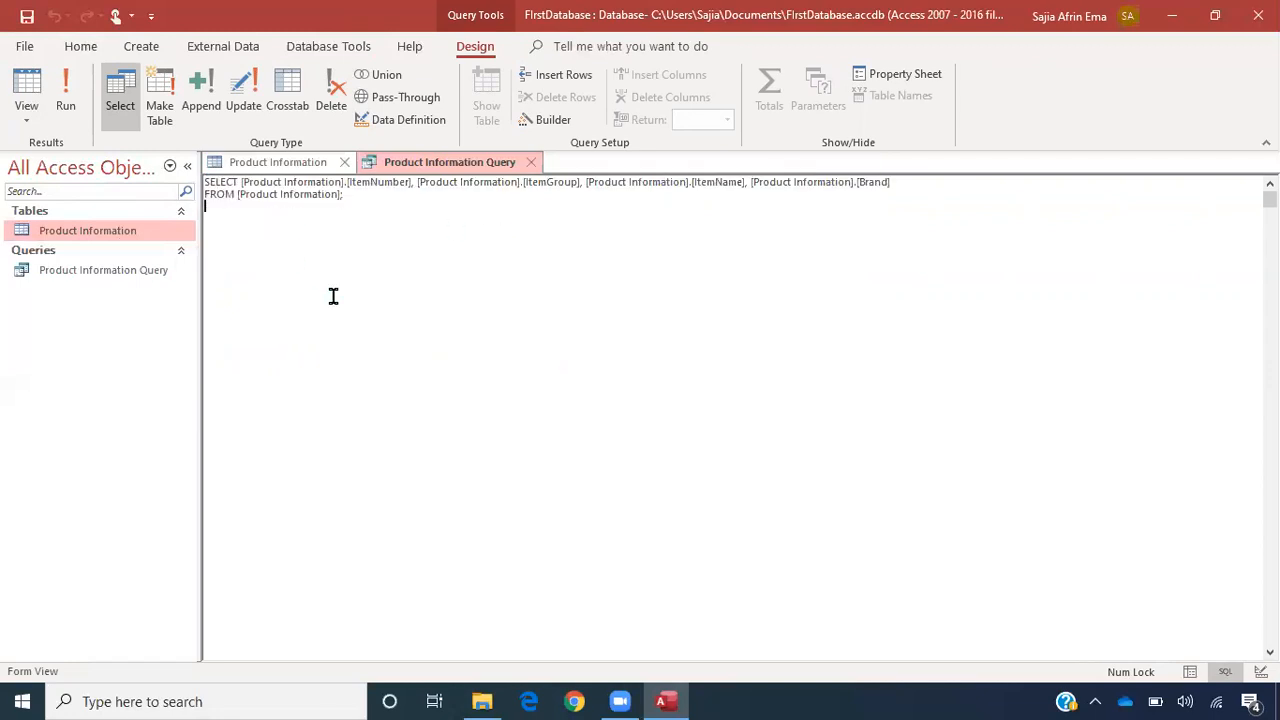
left_click_drag(215, 248, 150, 173)
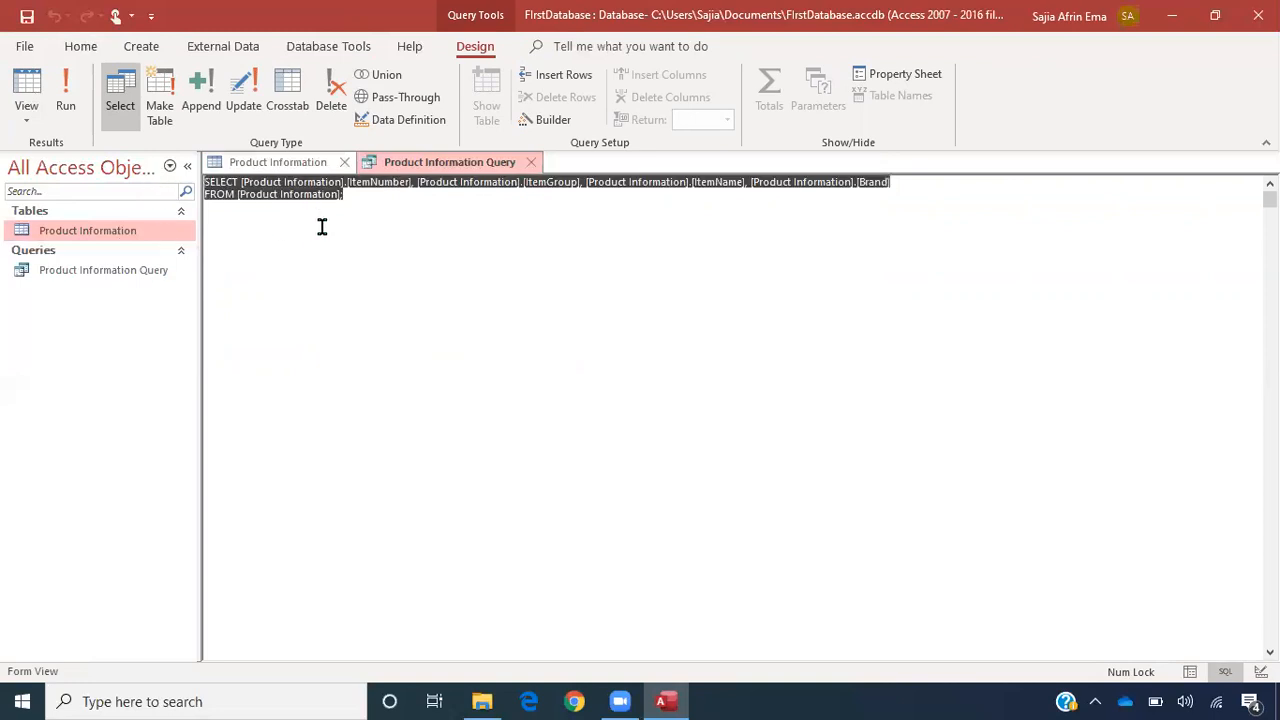
left_click(735, 216)
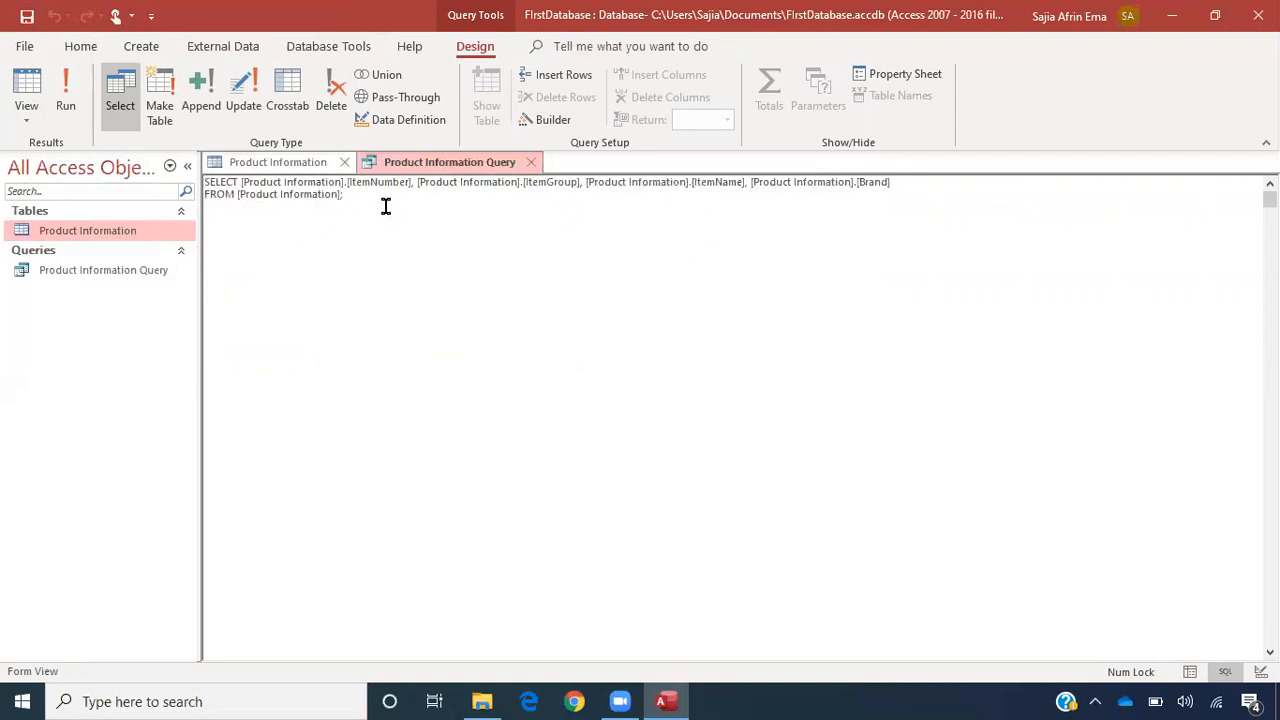
left_click_drag(391, 214, 183, 189)
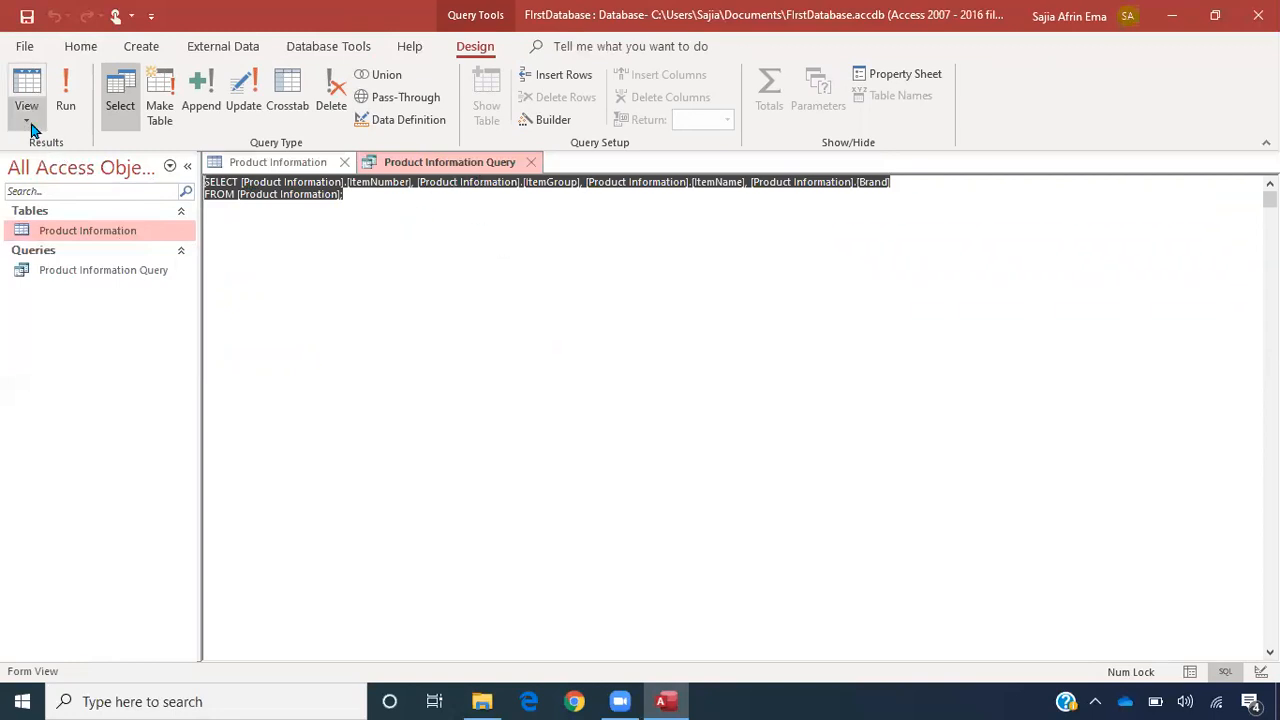
- Run the Product Information Query from its SQL statement, and switch the query to Design View
left_click(453, 236)
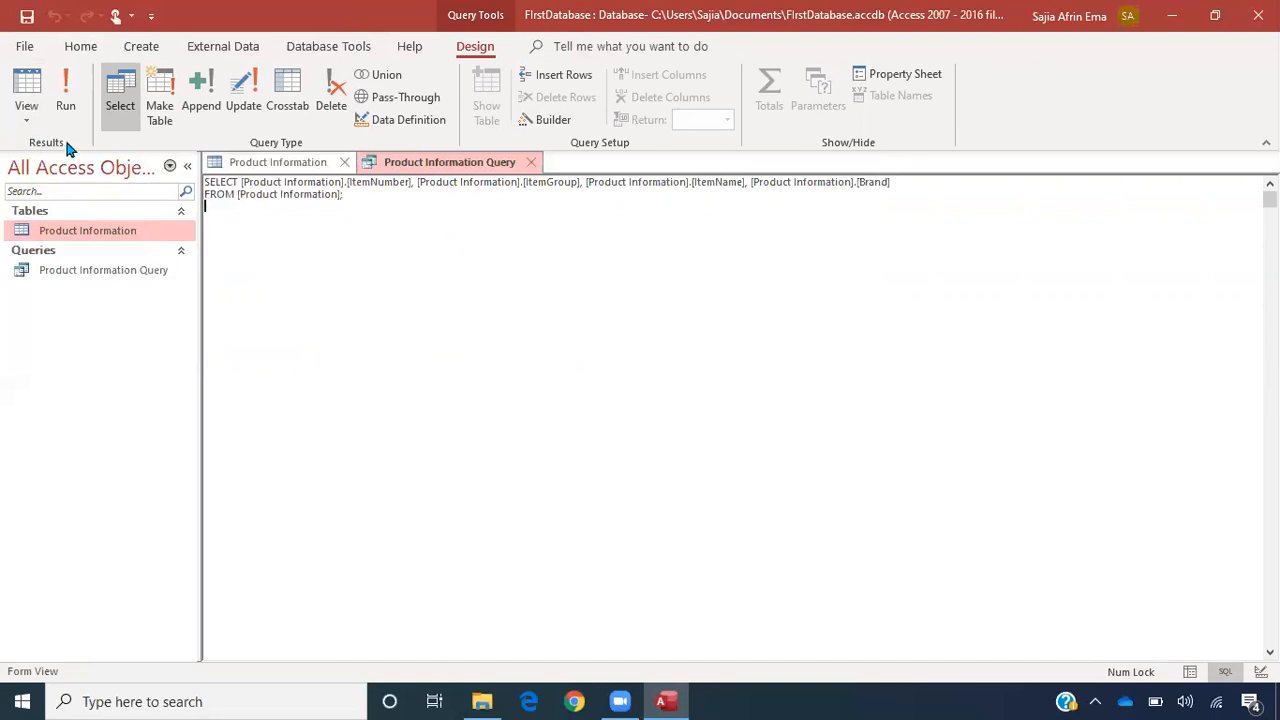
left_click(66, 110)
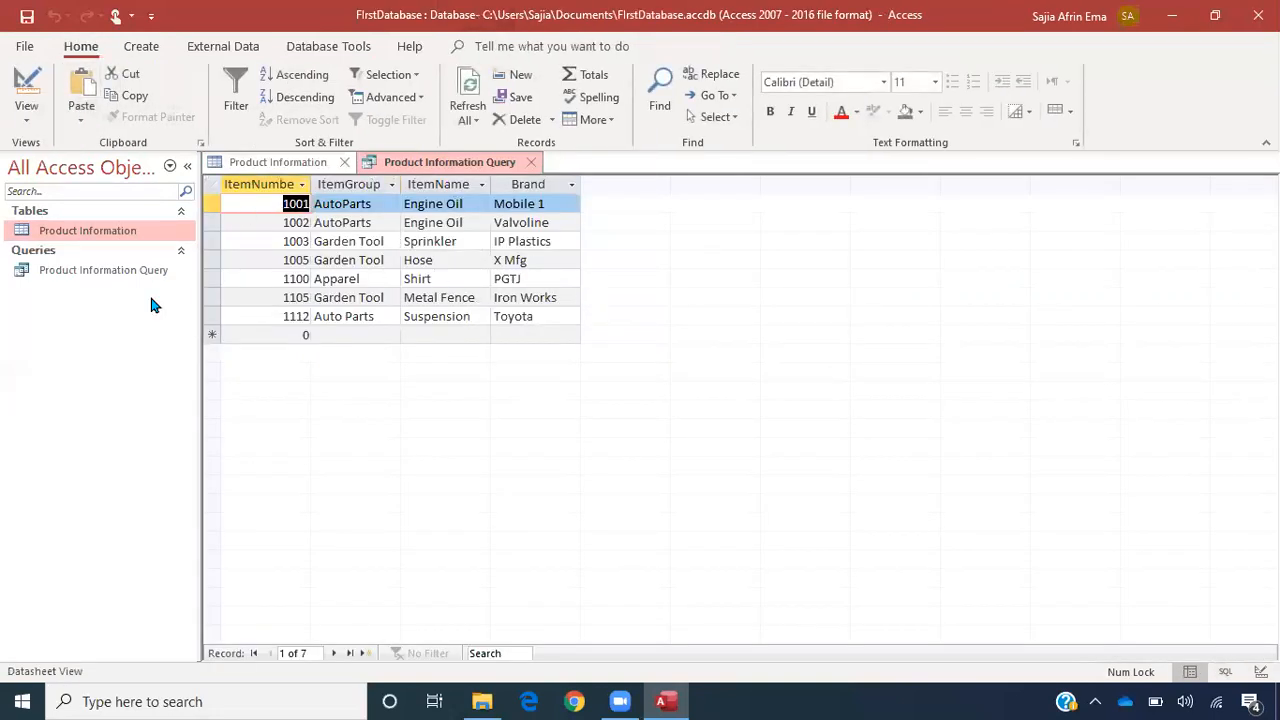
left_click(27, 125)
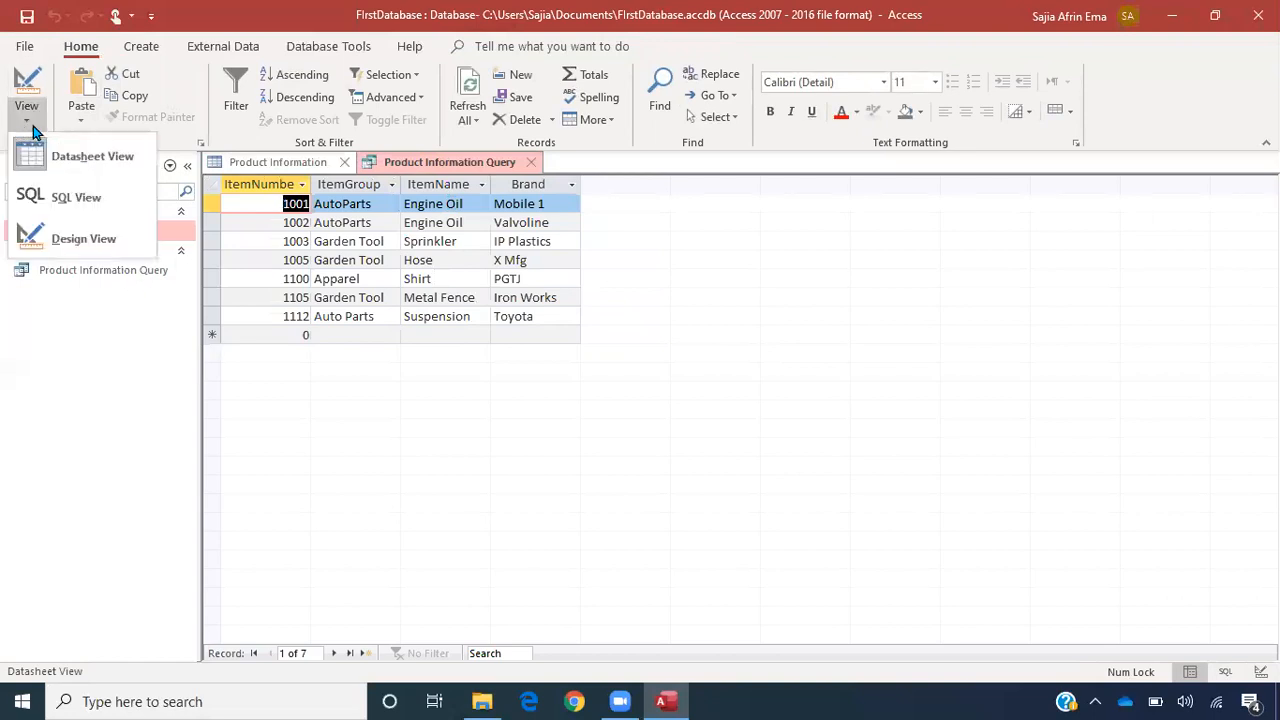
left_click(83, 240)
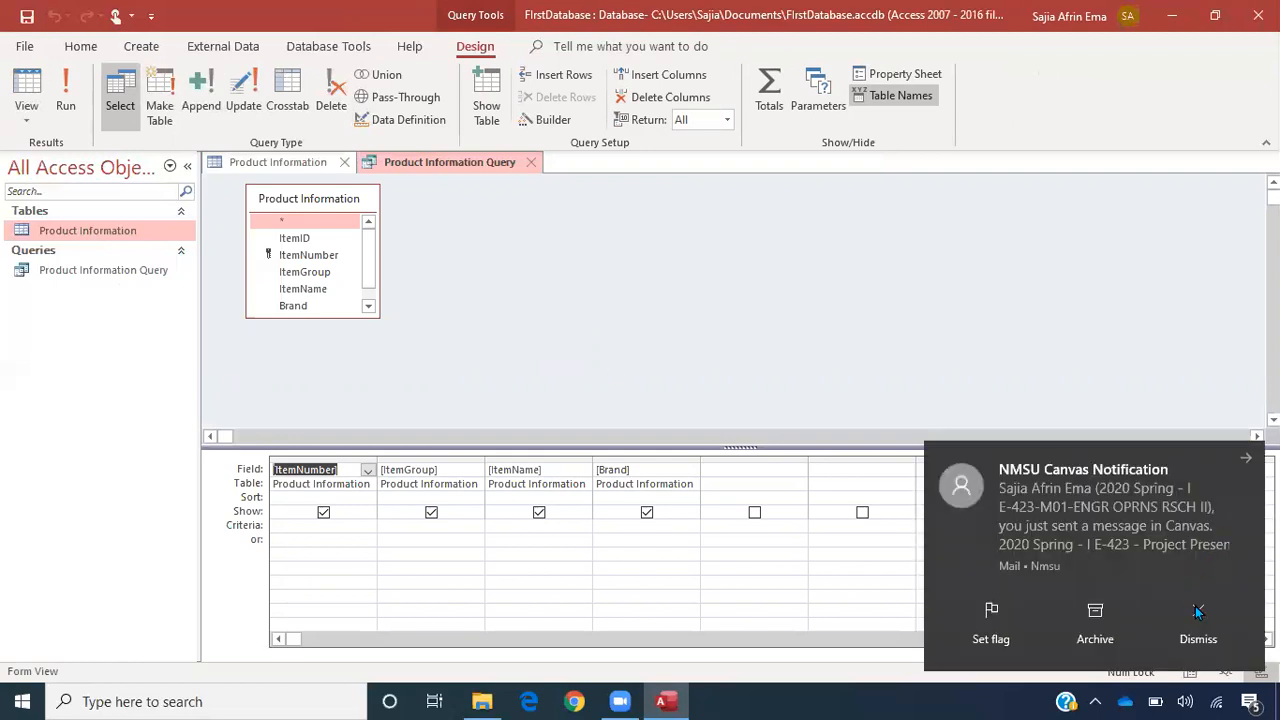
left_click(1200, 636)
left_click(651, 317)
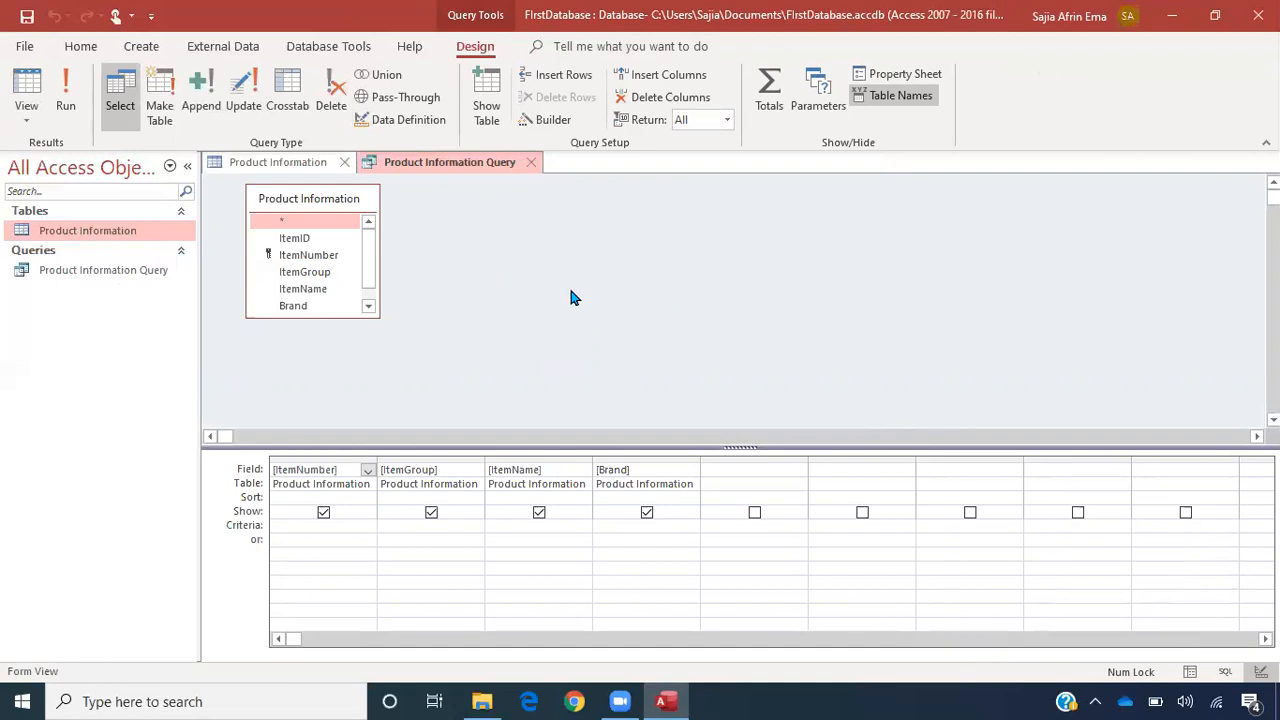
left_click(40, 121)
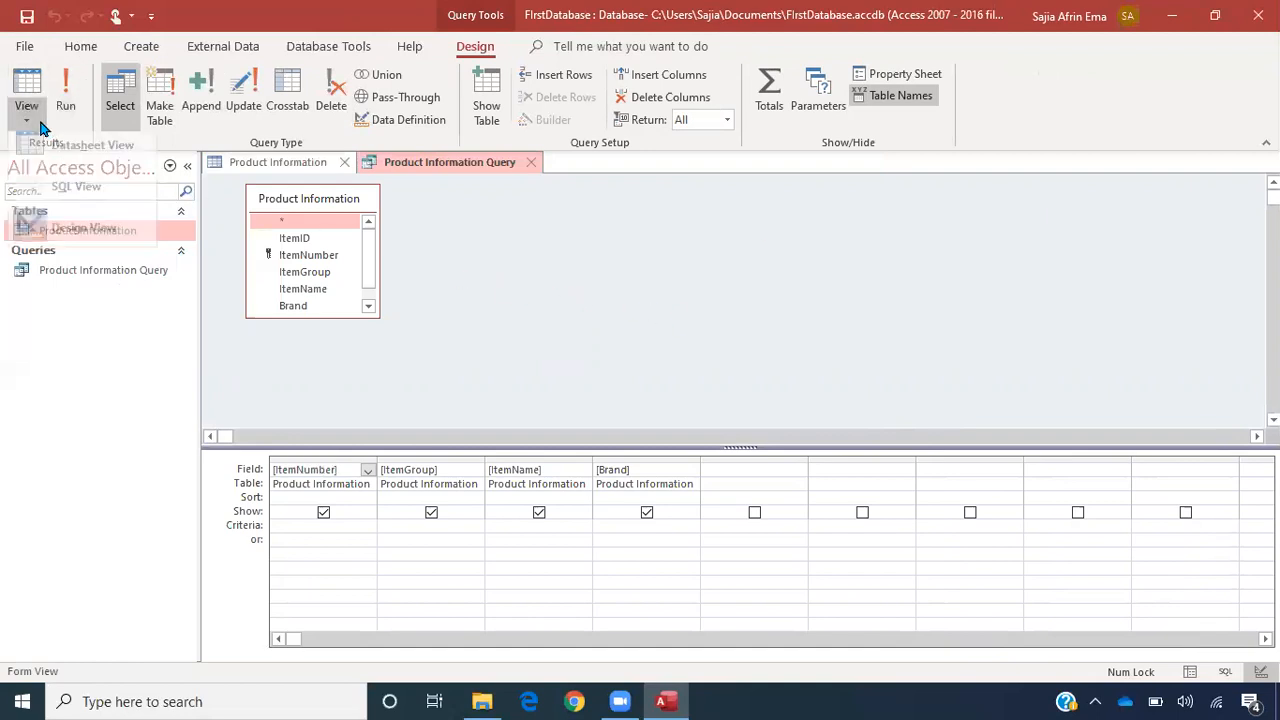
left_click(479, 291)
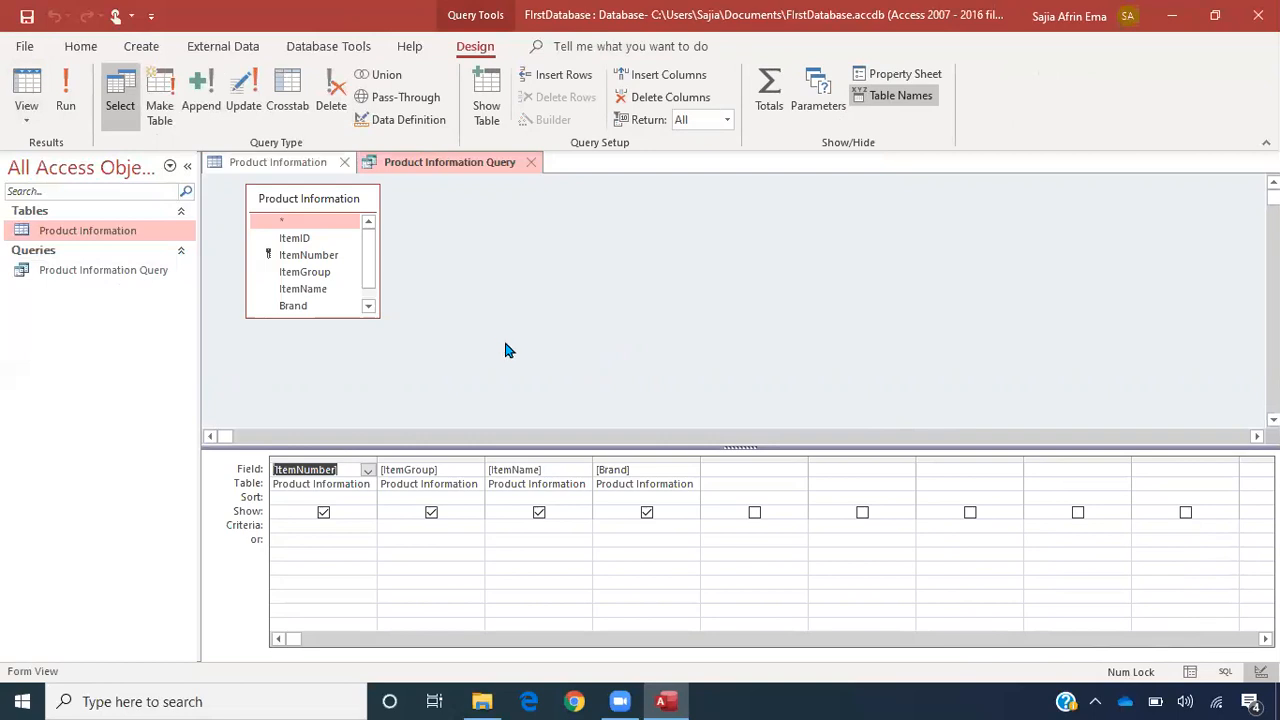
left_click(26, 112)
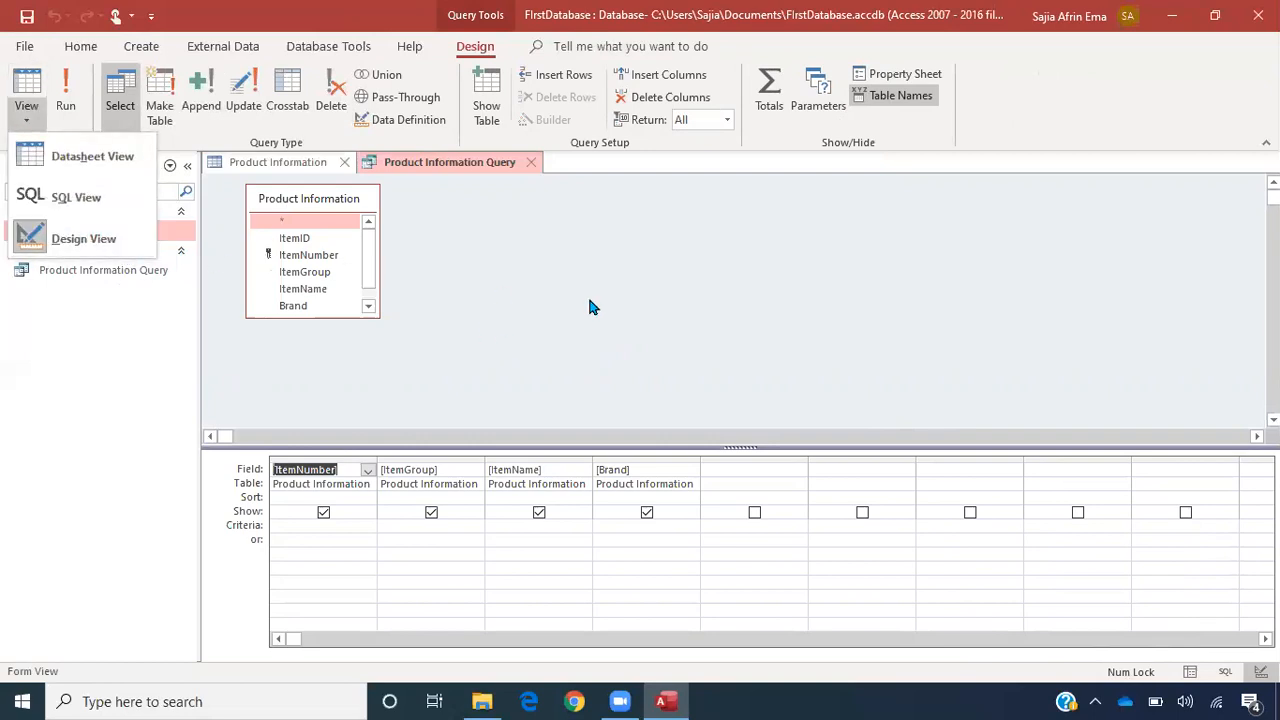
left_click(558, 276)
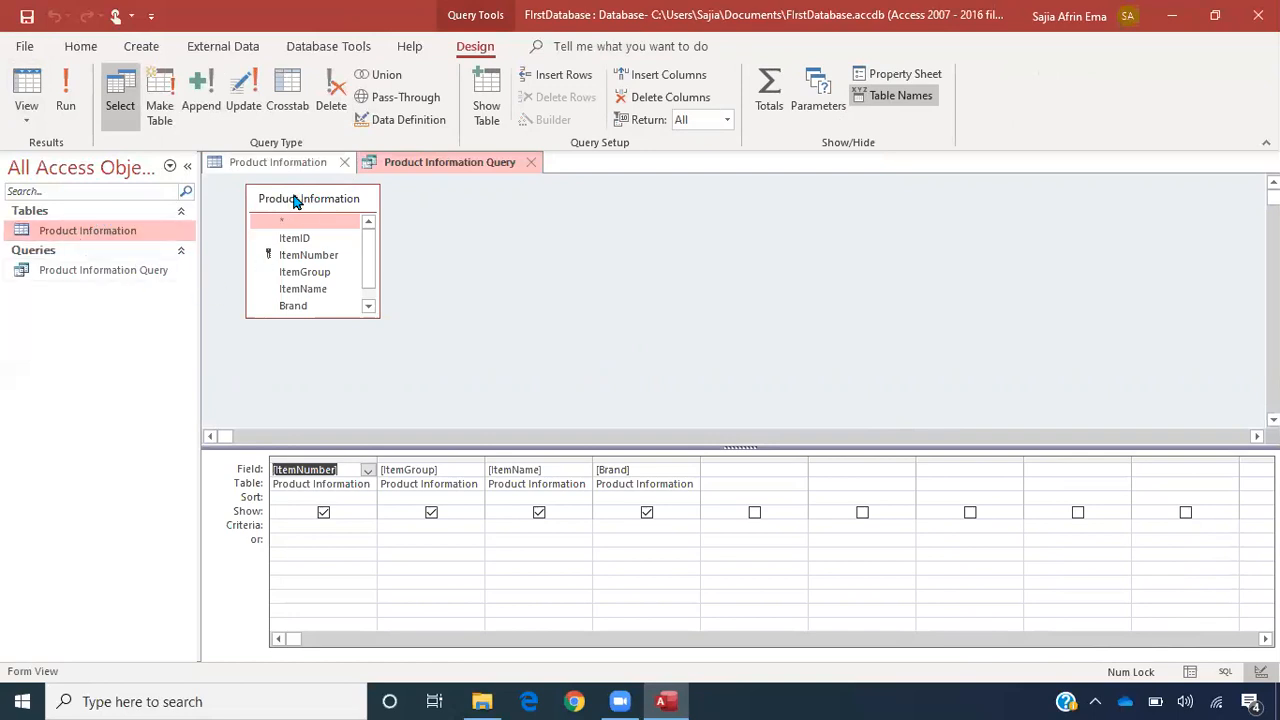
- Shift the Product Information table box slightly within the query design area and dismiss the mail notification
left_click_drag(295, 201, 286, 202)
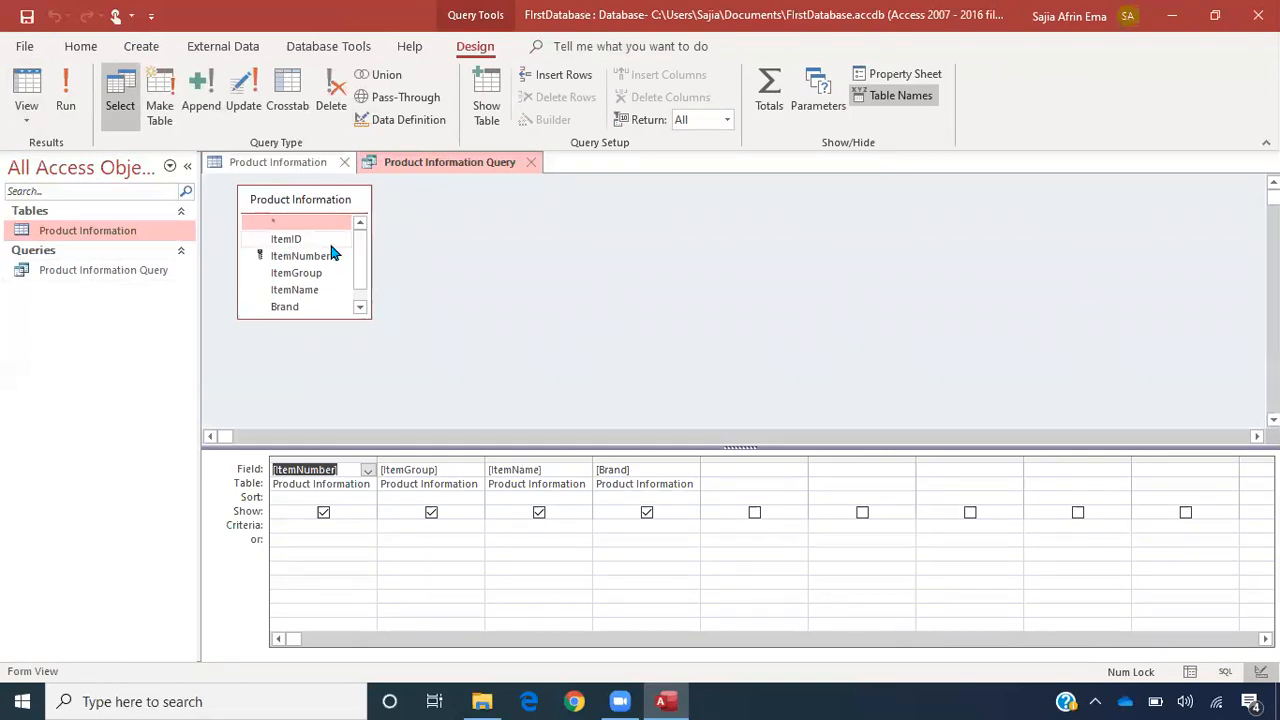
mouse_move(361, 255)
left_mouse_down()
mouse_move(363, 279)
mouse_move(363, 240)
left_mouse_up()
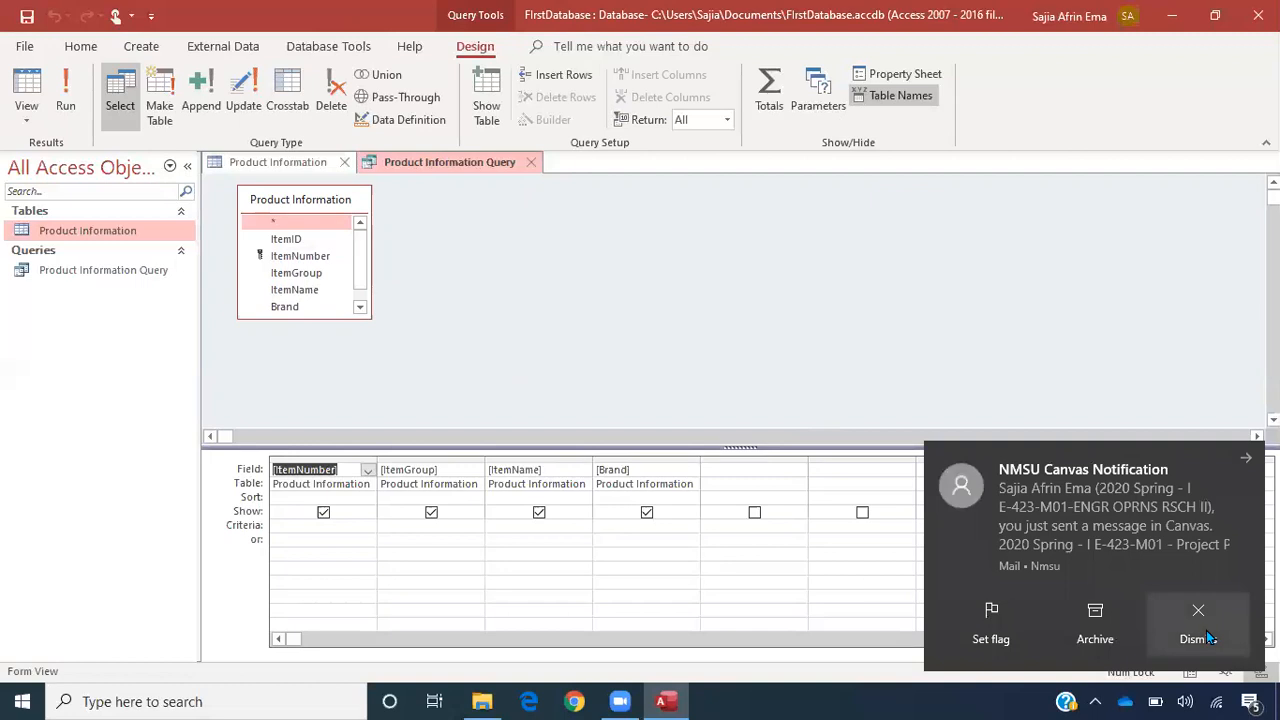
left_click(1216, 636)
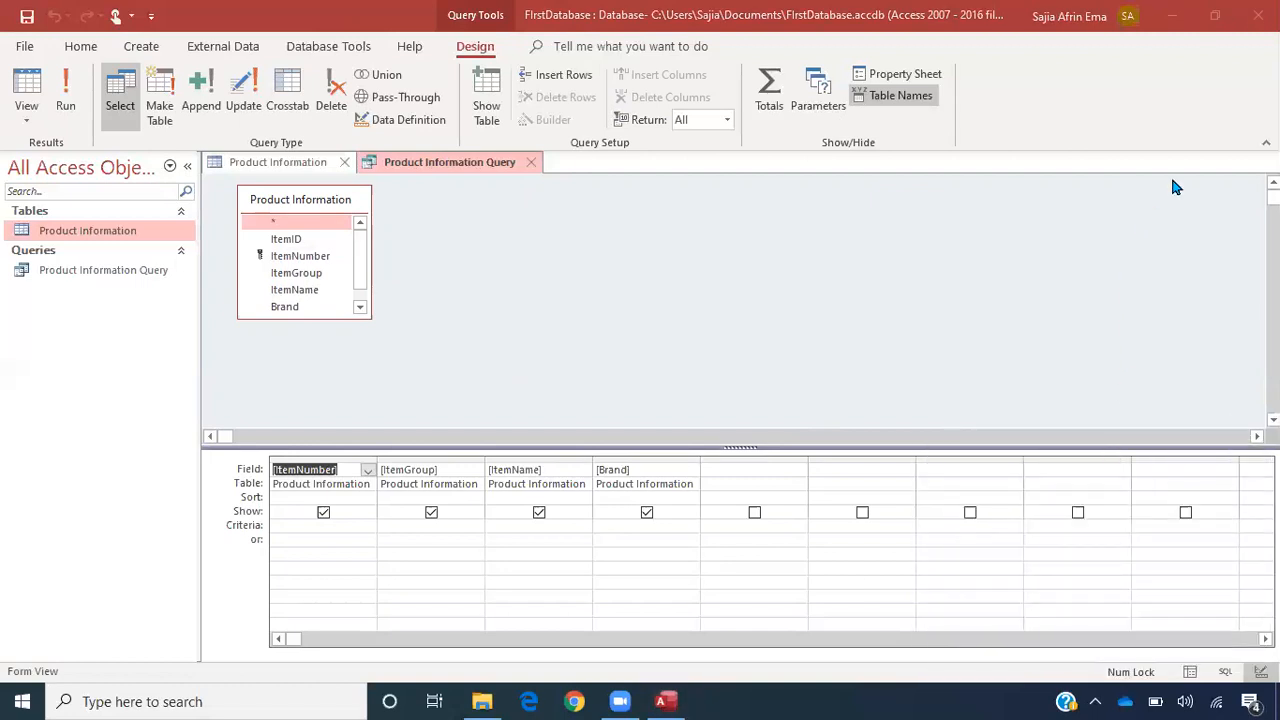
left_click(781, 302)
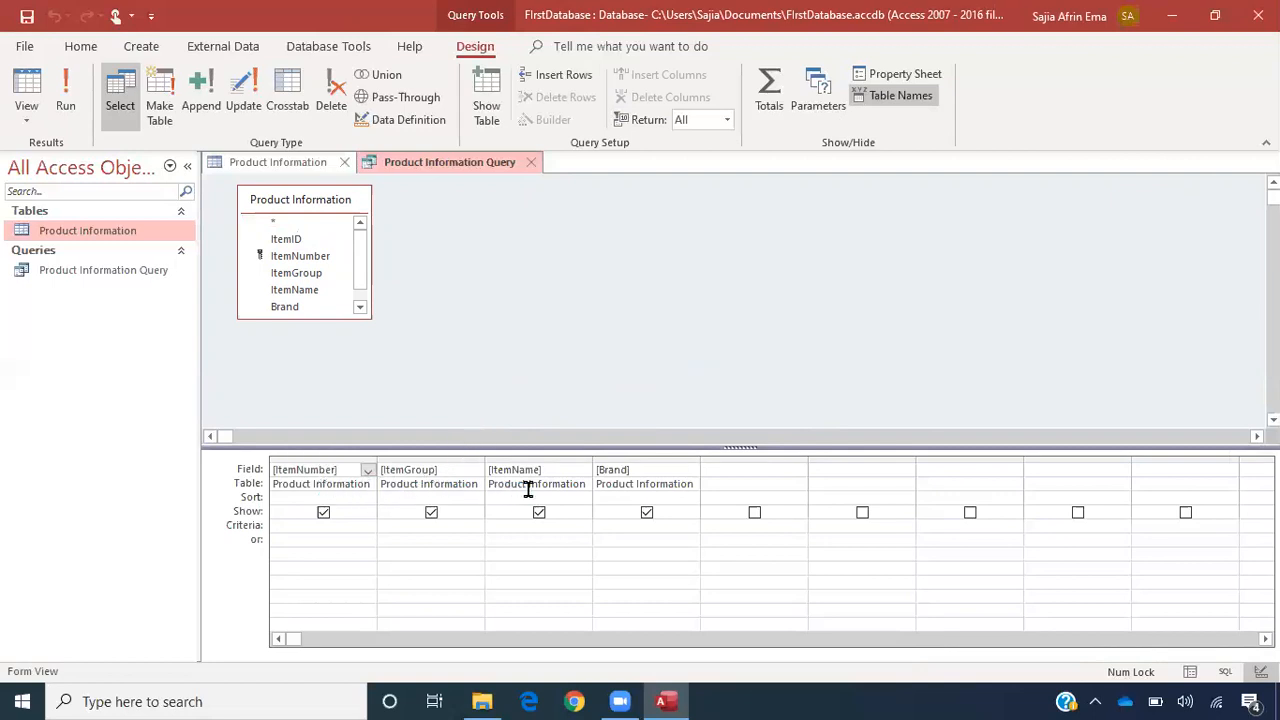
- Look through the fields available for the ItemNumber column in the query design grid
left_click(657, 491)
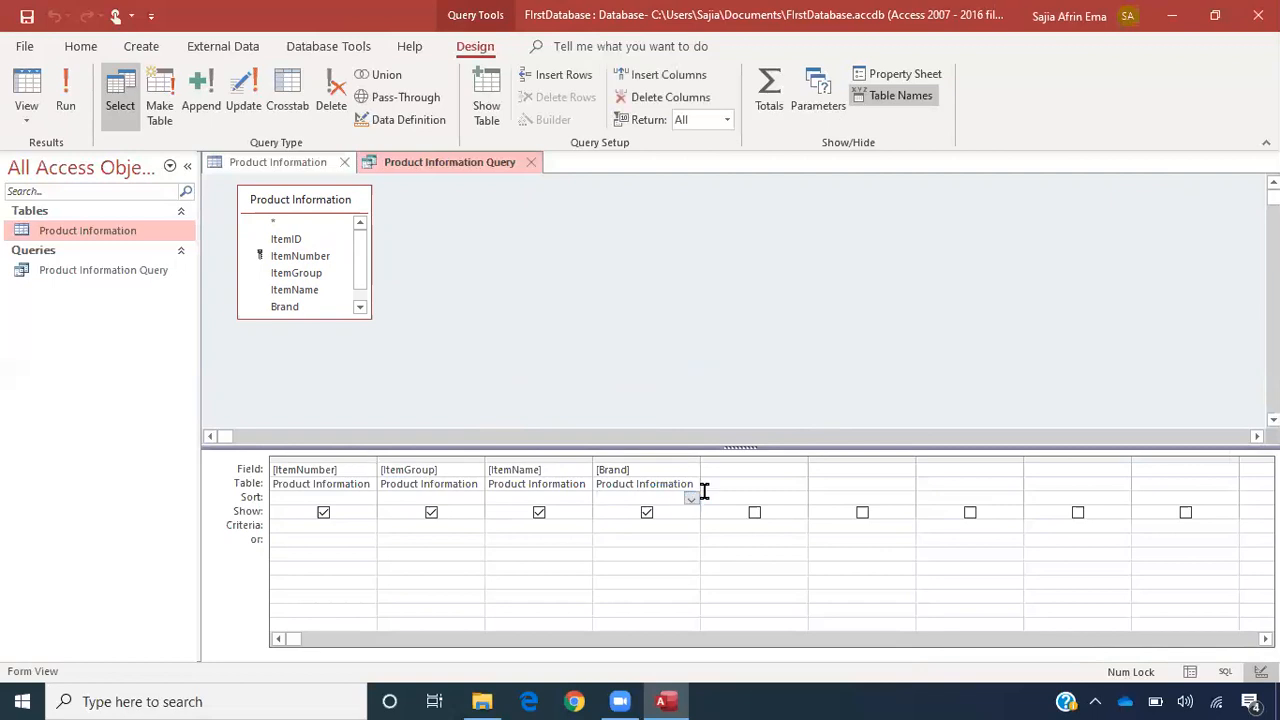
left_click(367, 470)
left_click(470, 397)
left_click(367, 473)
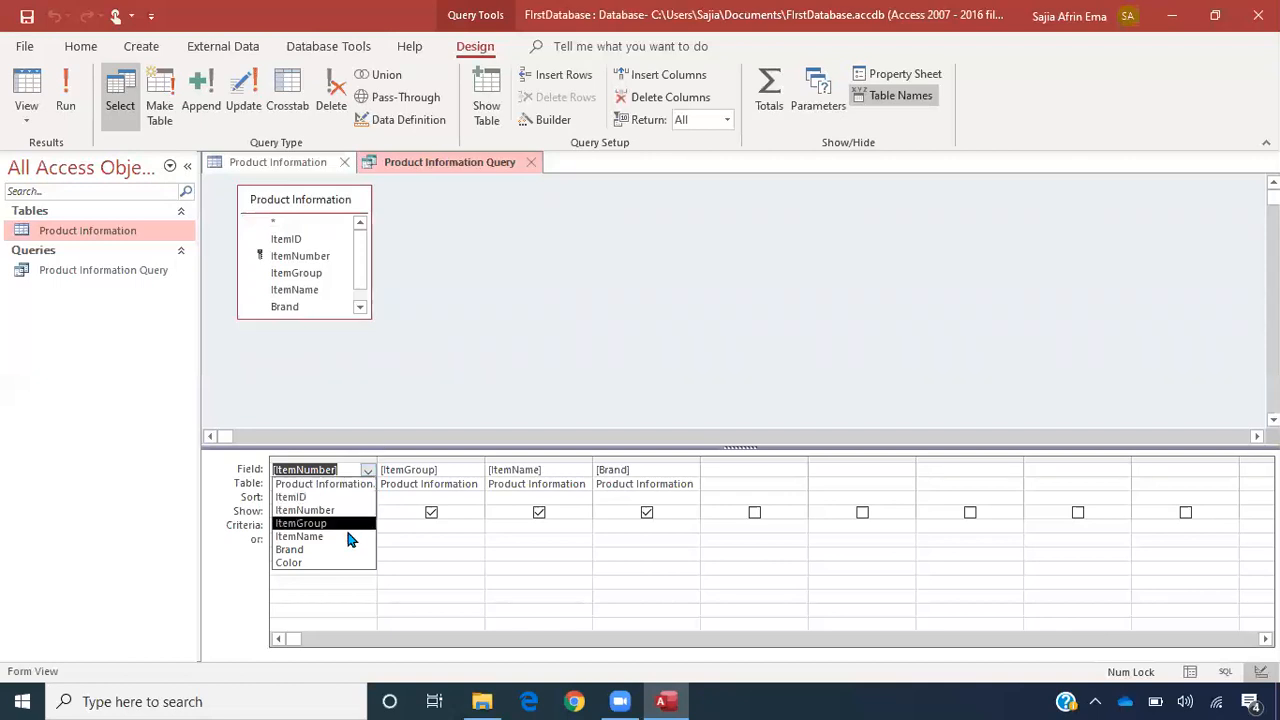
left_click(454, 405)
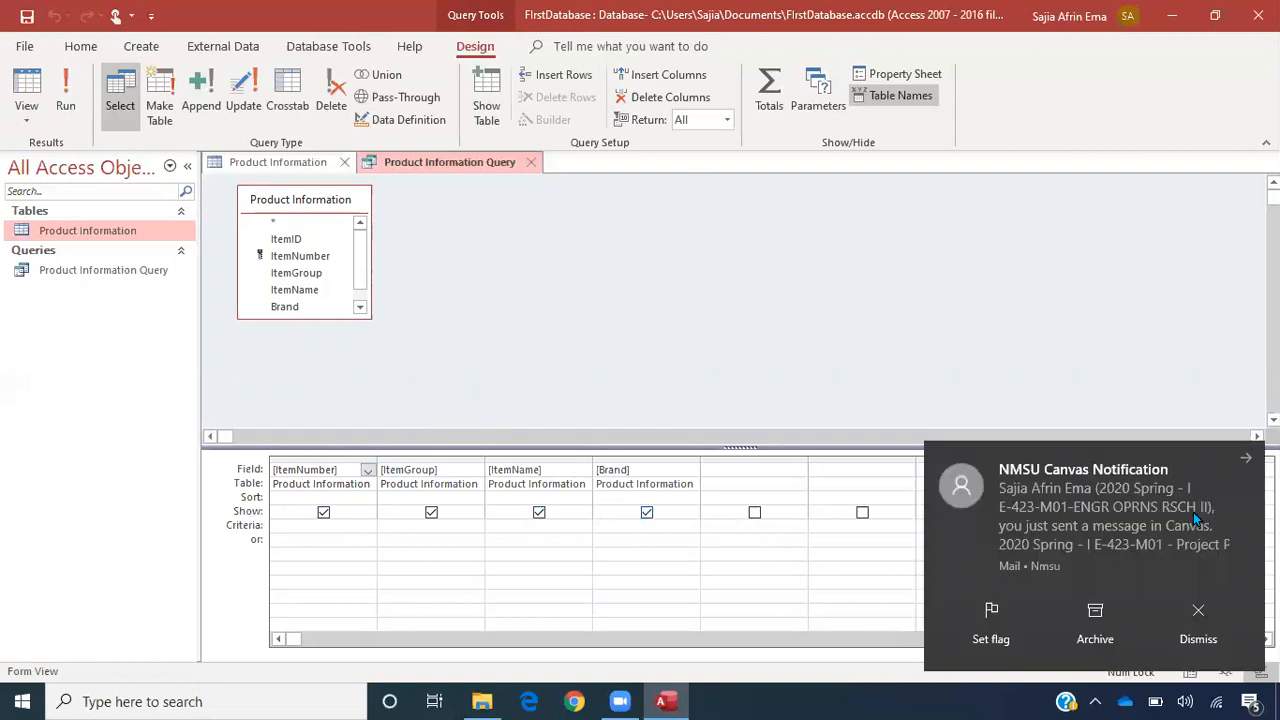
left_click(1195, 617)
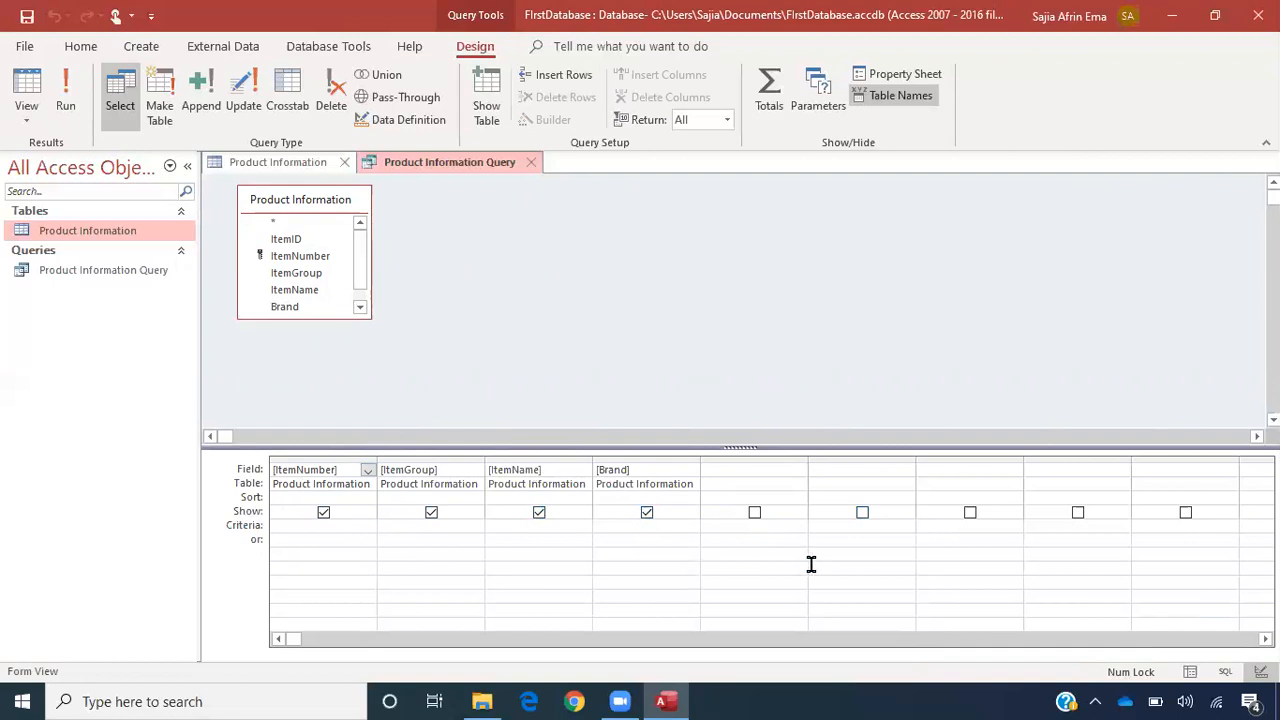
left_click(530, 484)
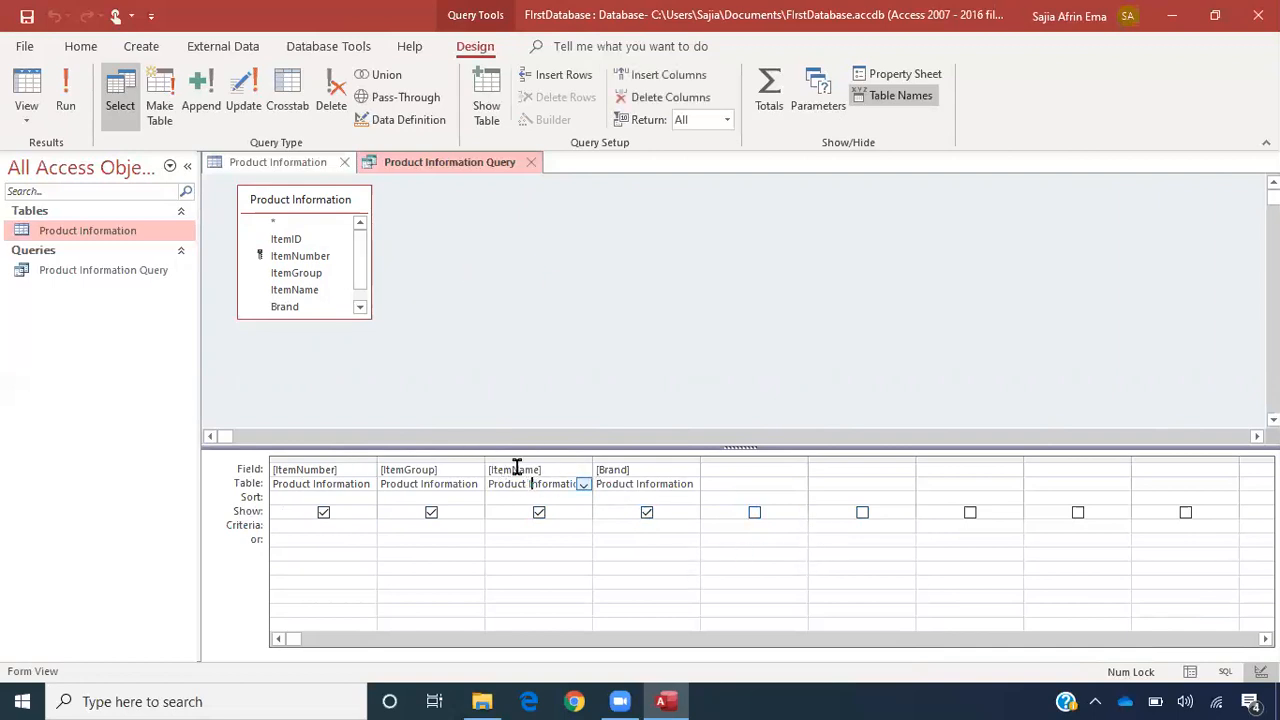
- Add the ItemID field of the Product Information table to the first empty column of the query design grid
left_click(283, 241)
left_click_drag(280, 240, 750, 480)
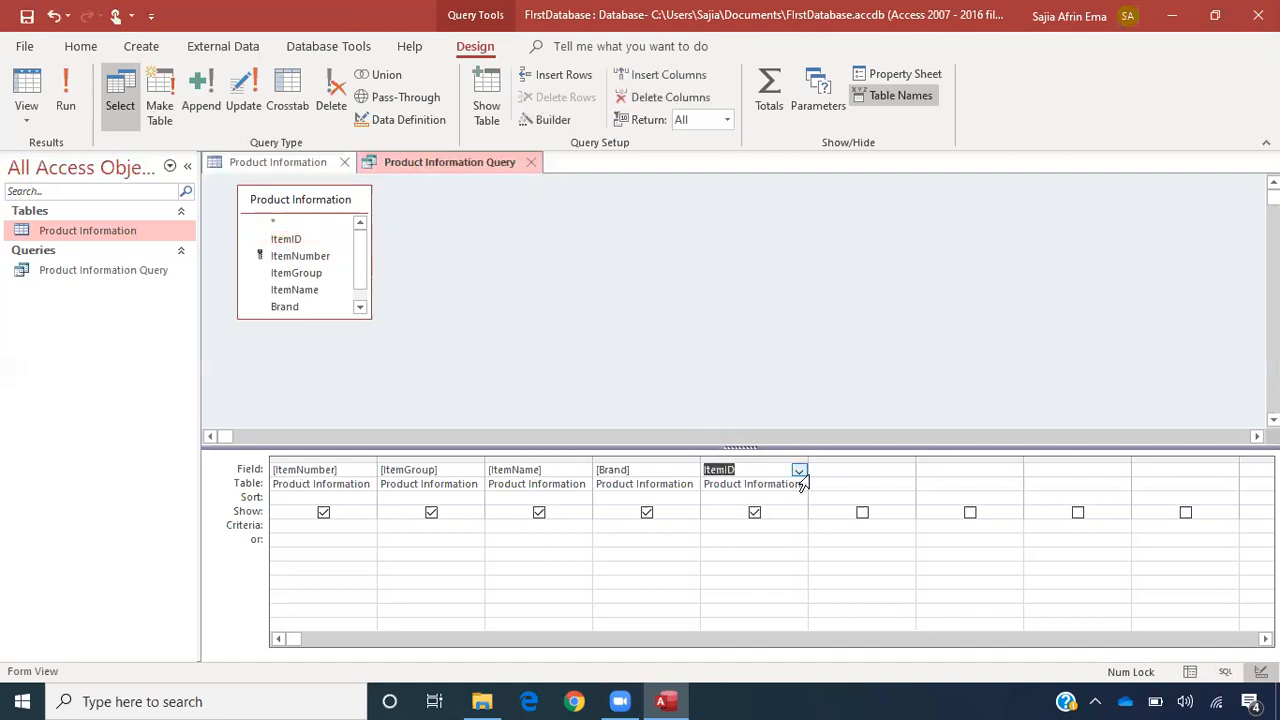
left_click(760, 399)
left_click(799, 470)
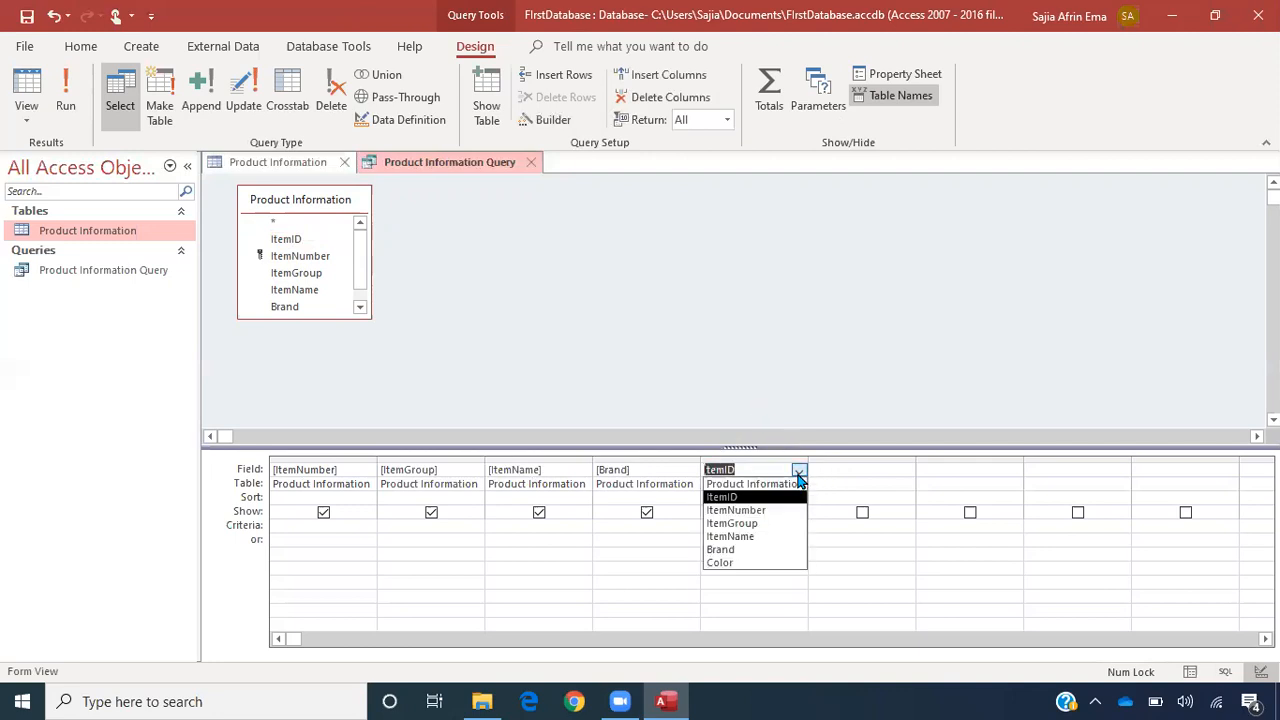
left_click(780, 406)
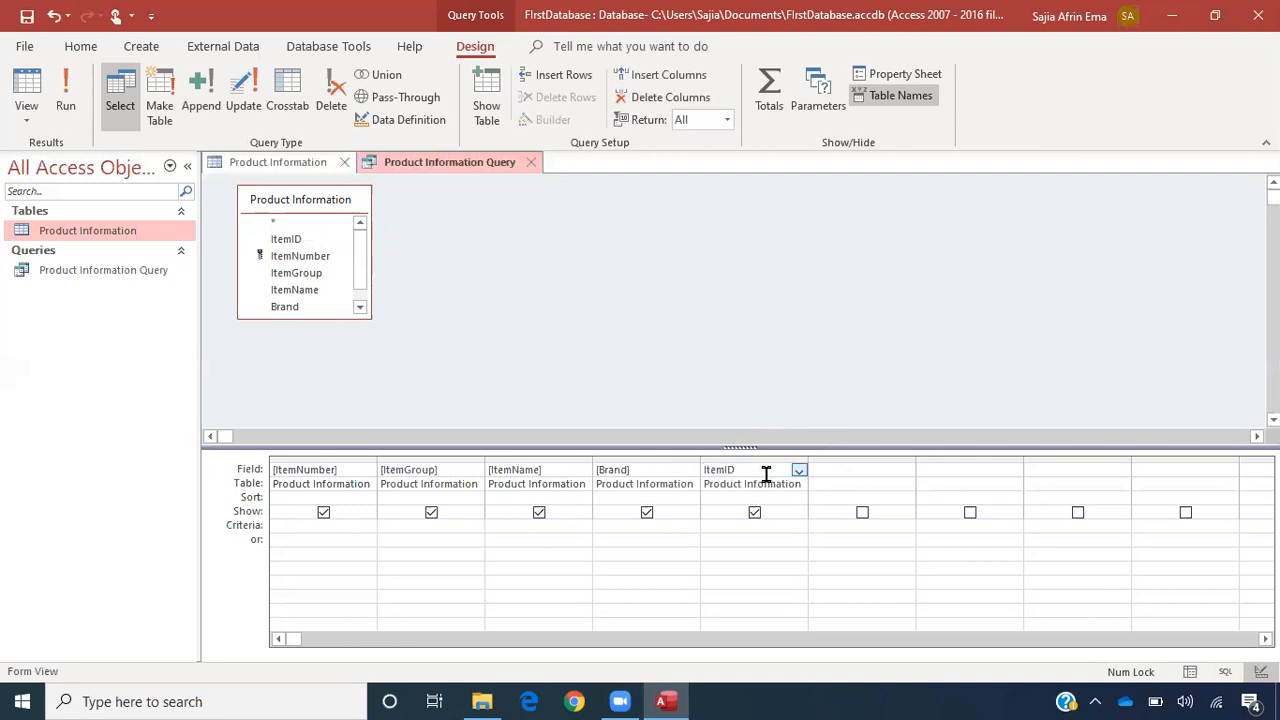
right_click(766, 472)
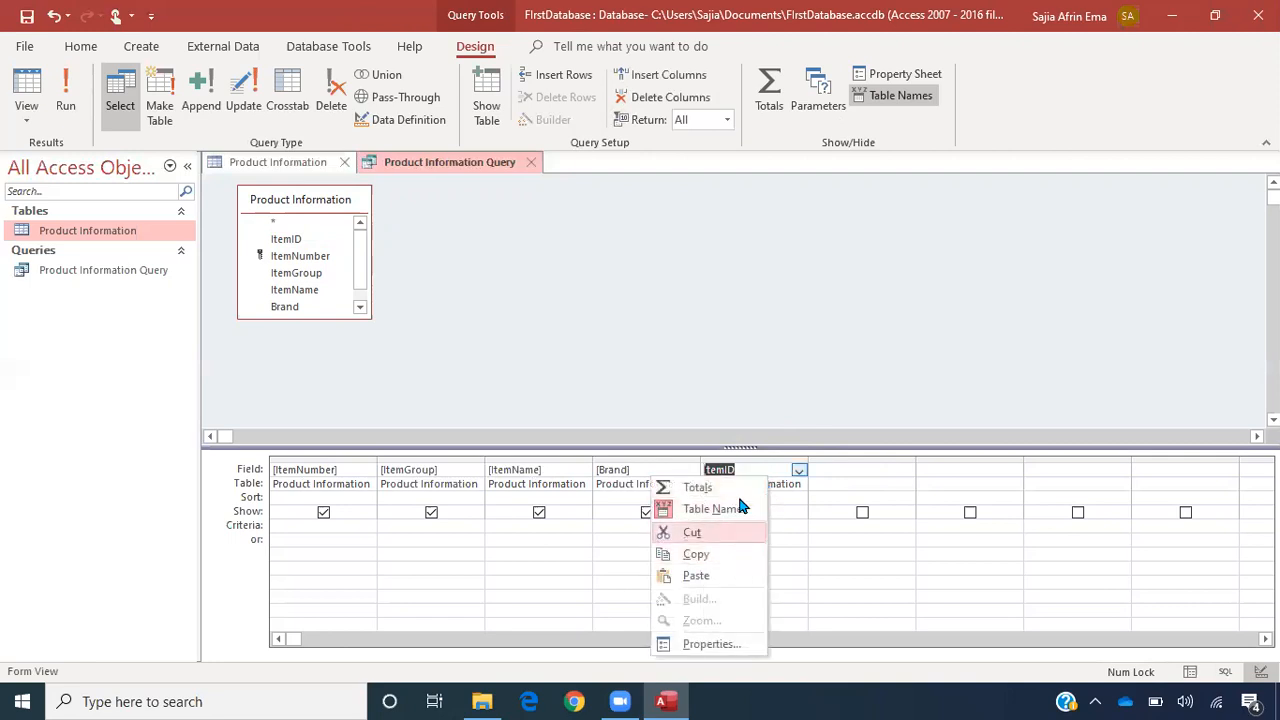
left_click(766, 376)
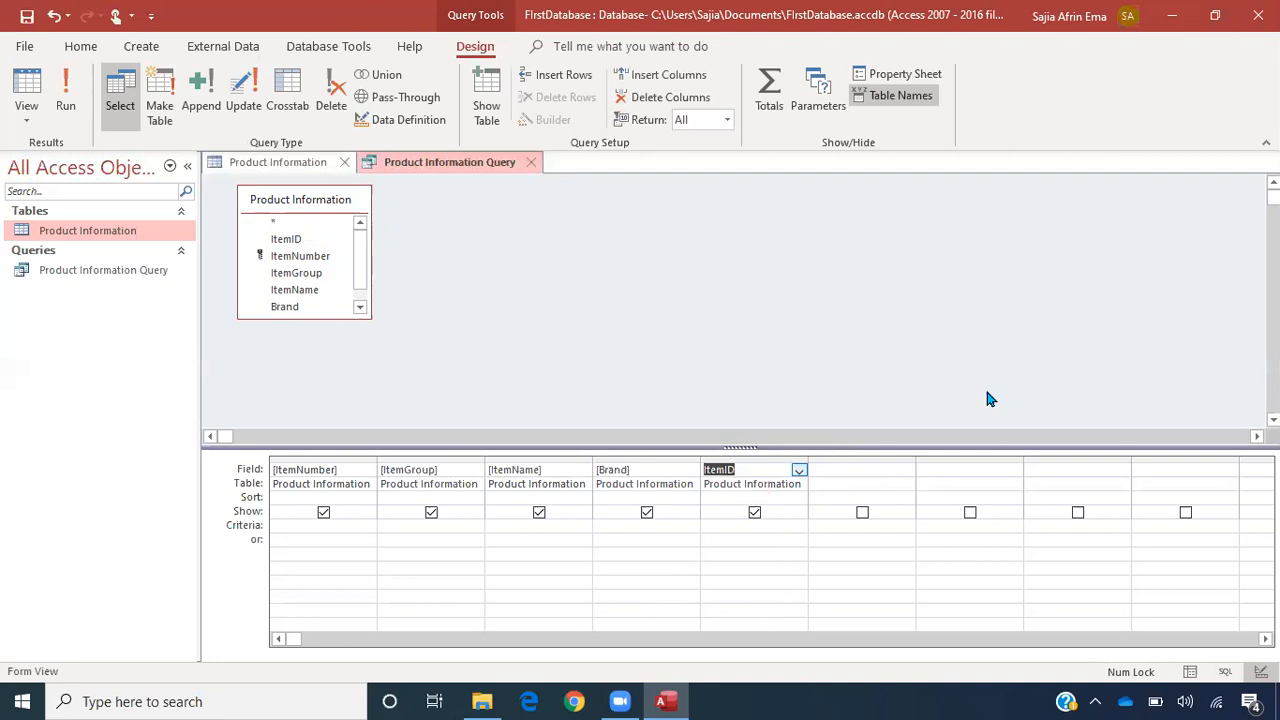
- Exclude the ItemID field from the query's displayed output and view the result in Datasheet View
left_click(755, 512)
left_click(760, 470)
left_click(711, 407)
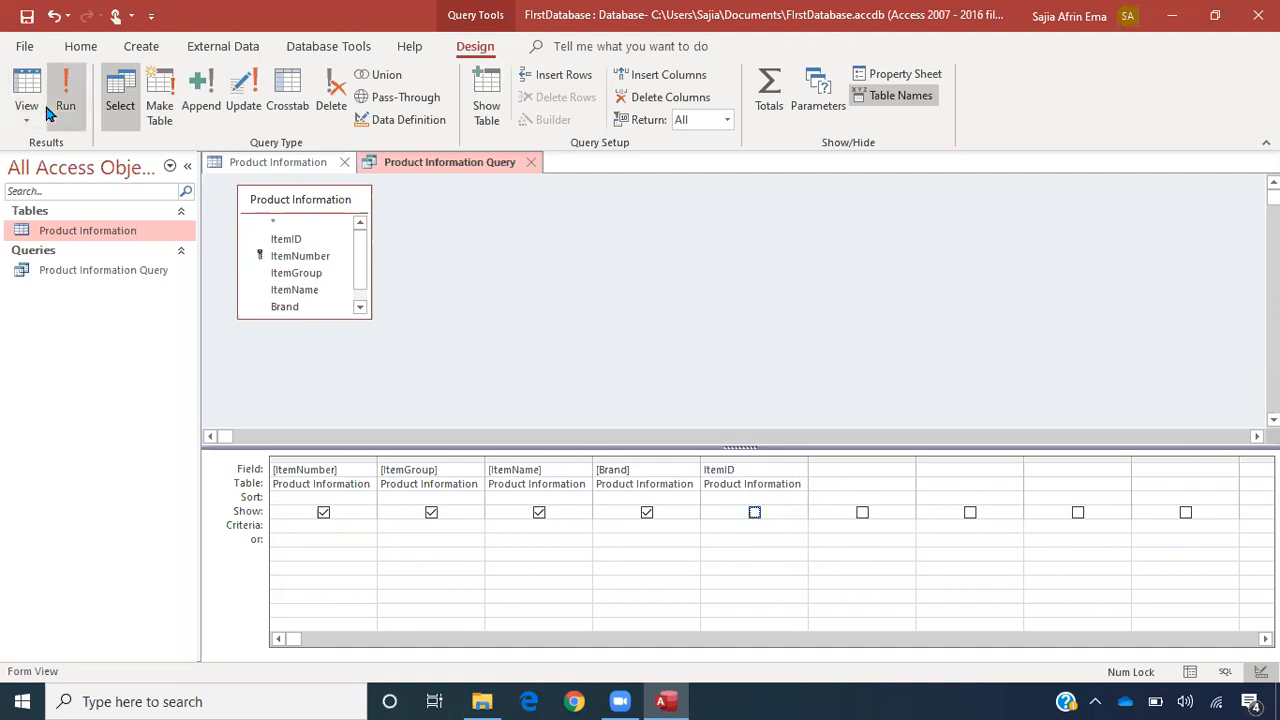
left_click(34, 126)
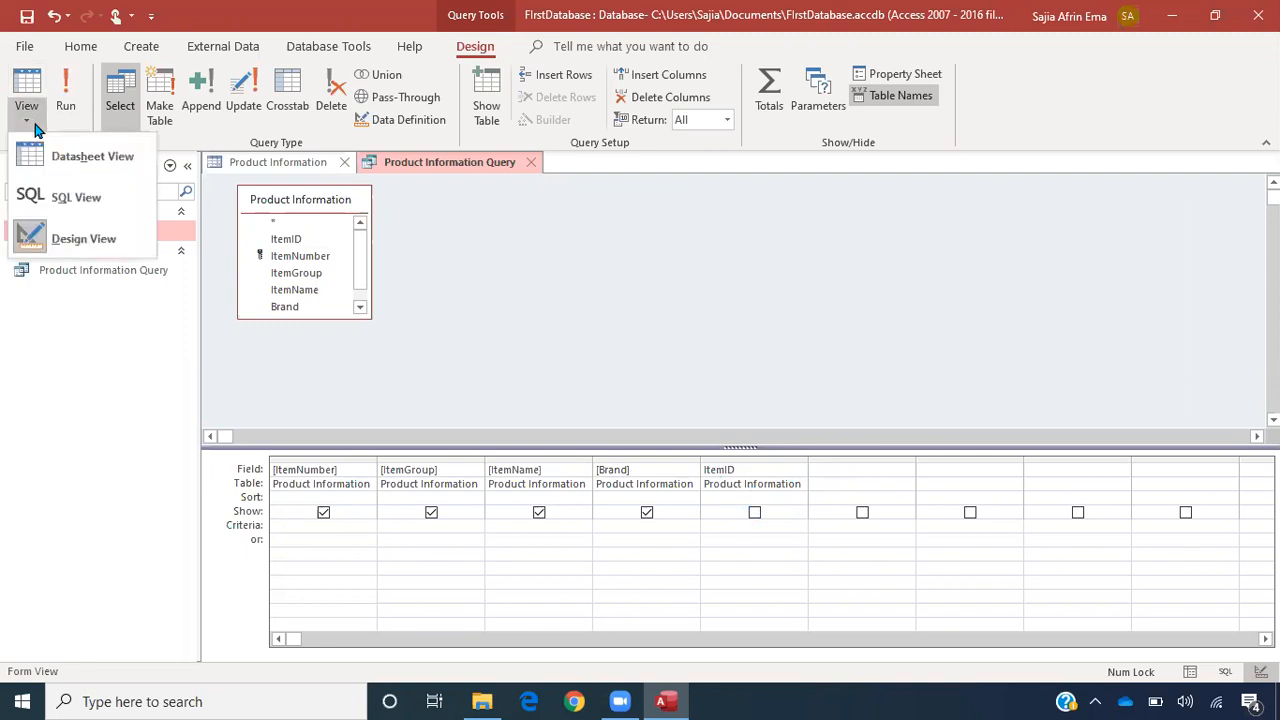
left_click(94, 156)
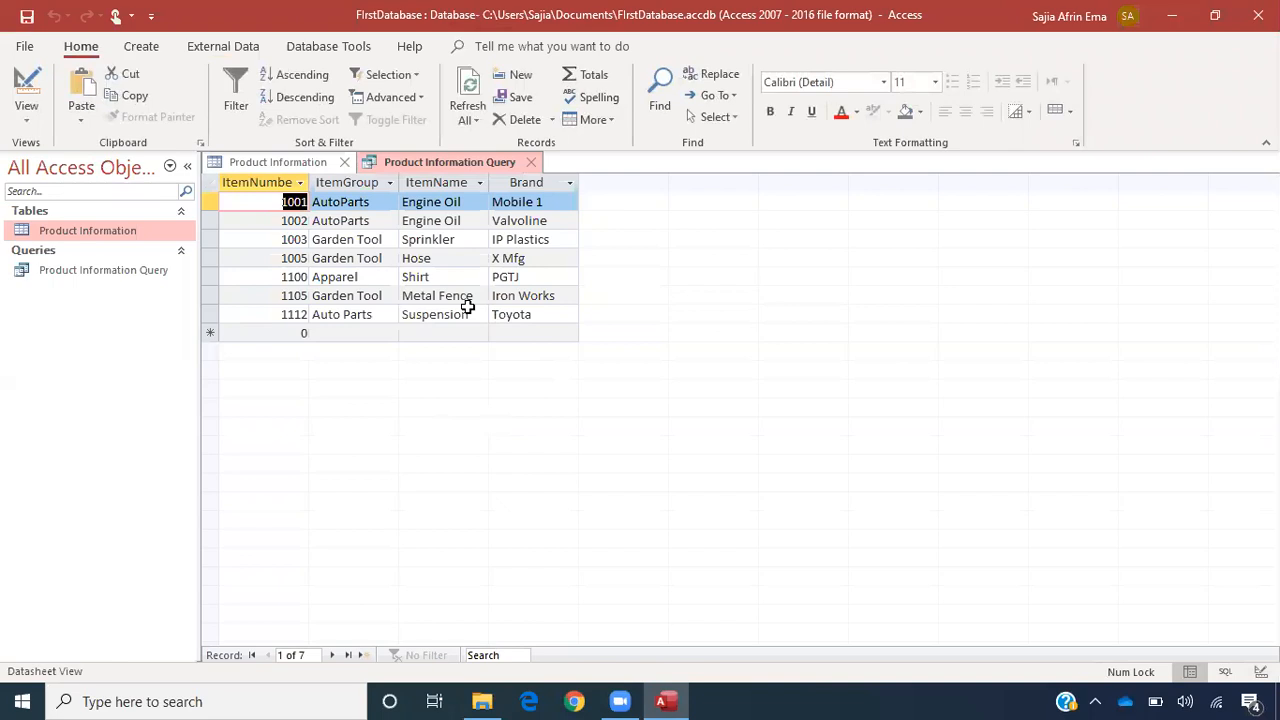
left_click(420, 258)
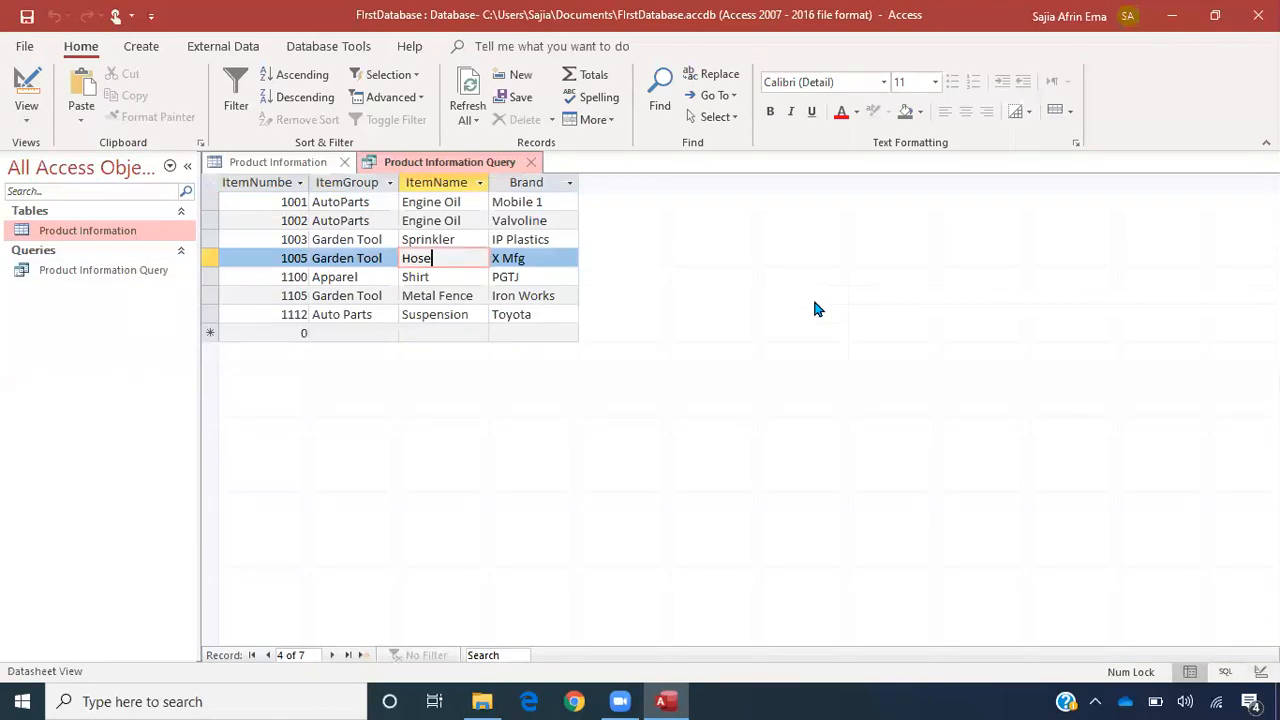
left_click(340, 277)
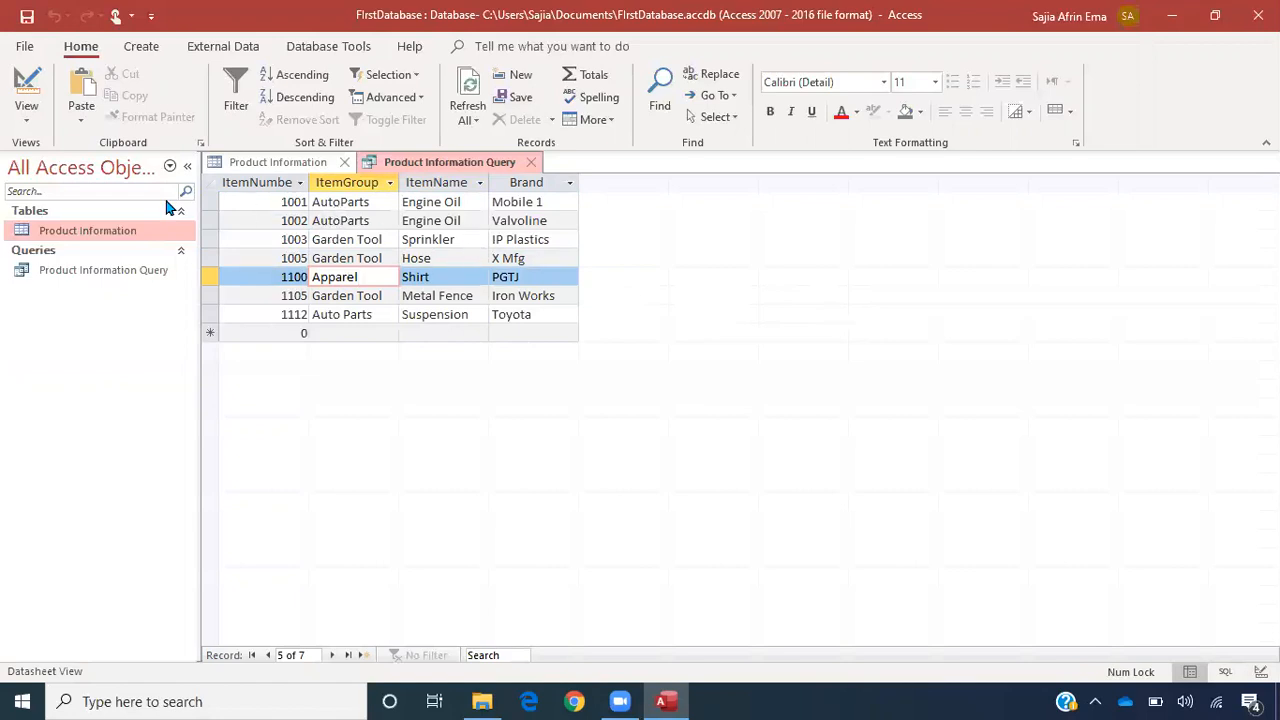
- Bring up the Product Information table and examine its records for the Sprinkler and Hose items
double_click(104, 228)
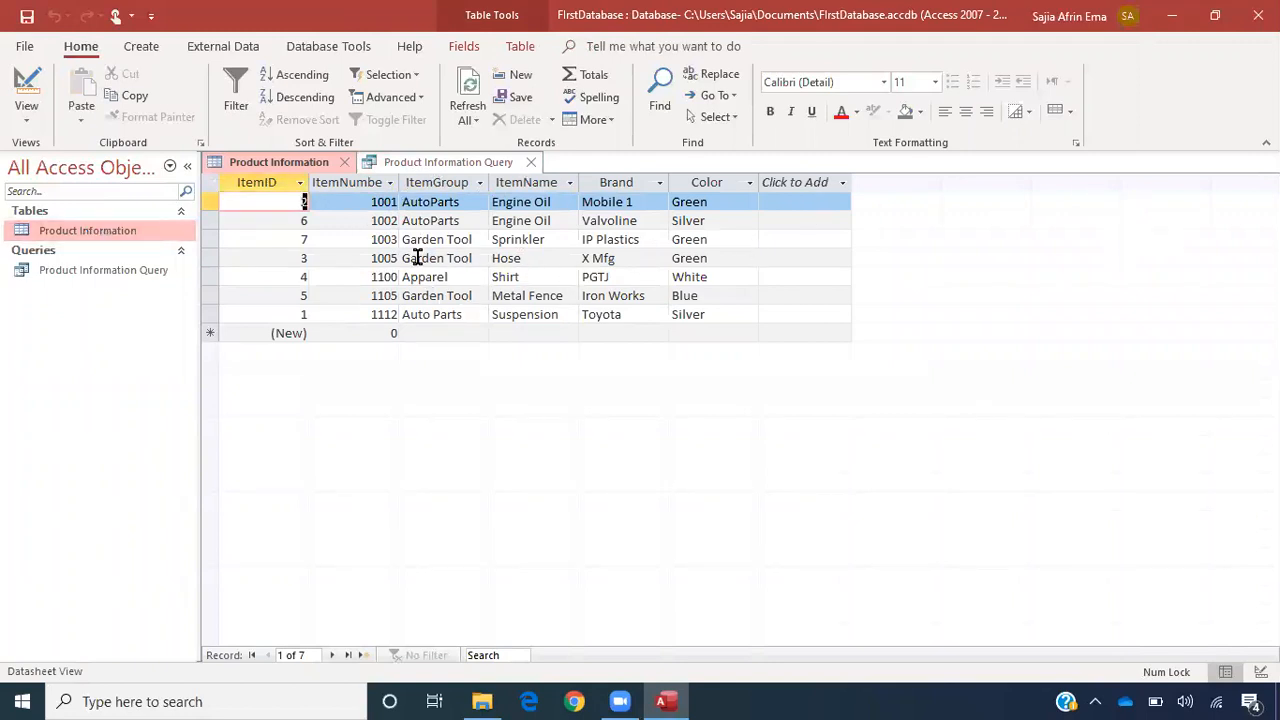
left_click(587, 257)
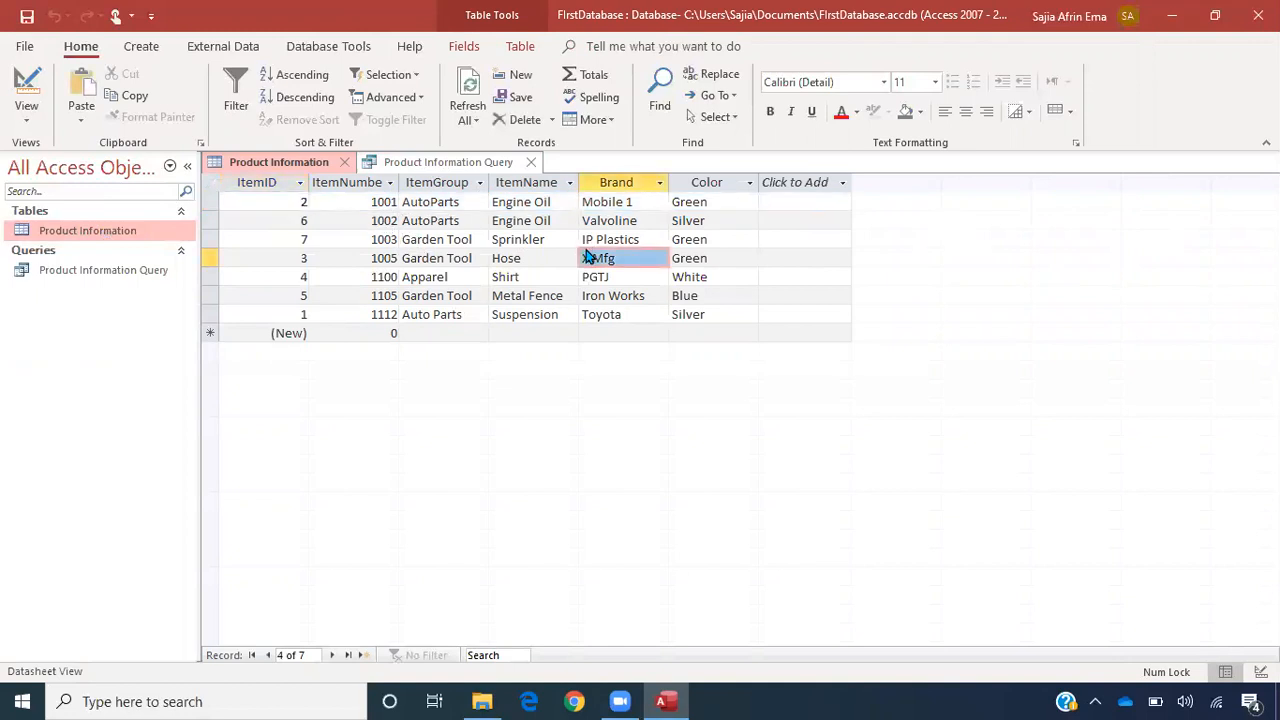
left_click(520, 240)
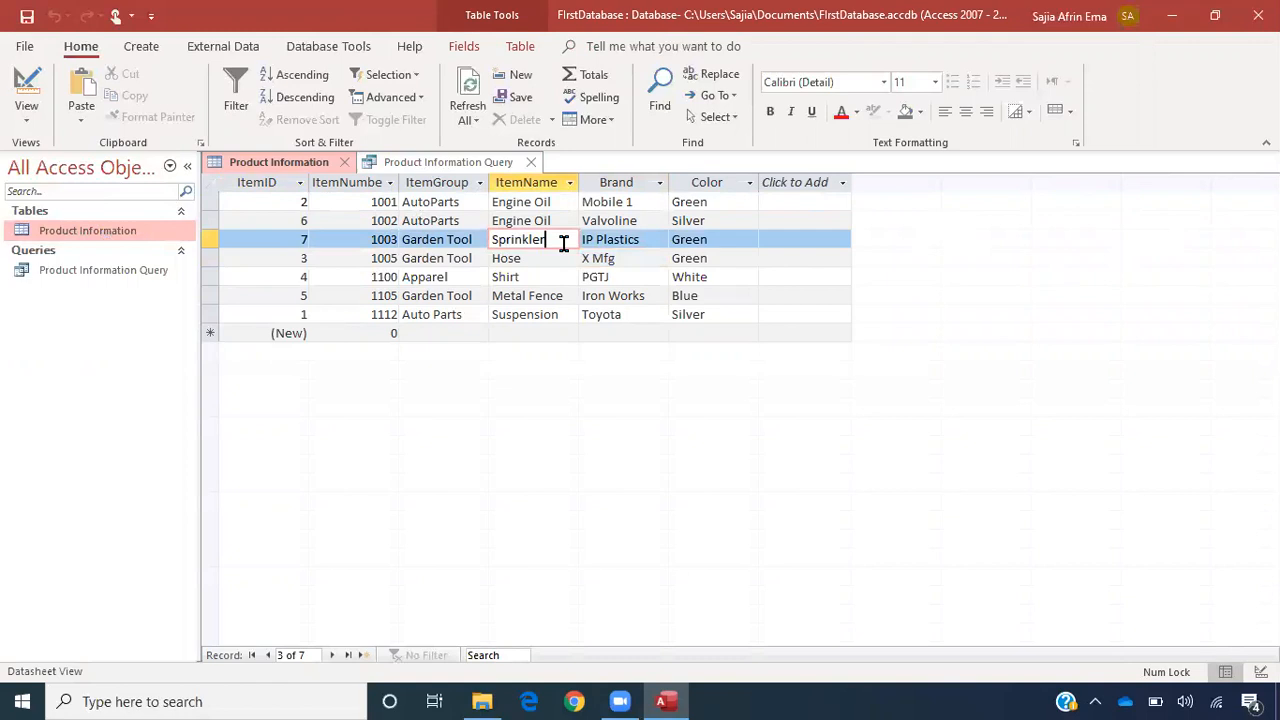
left_click(656, 243)
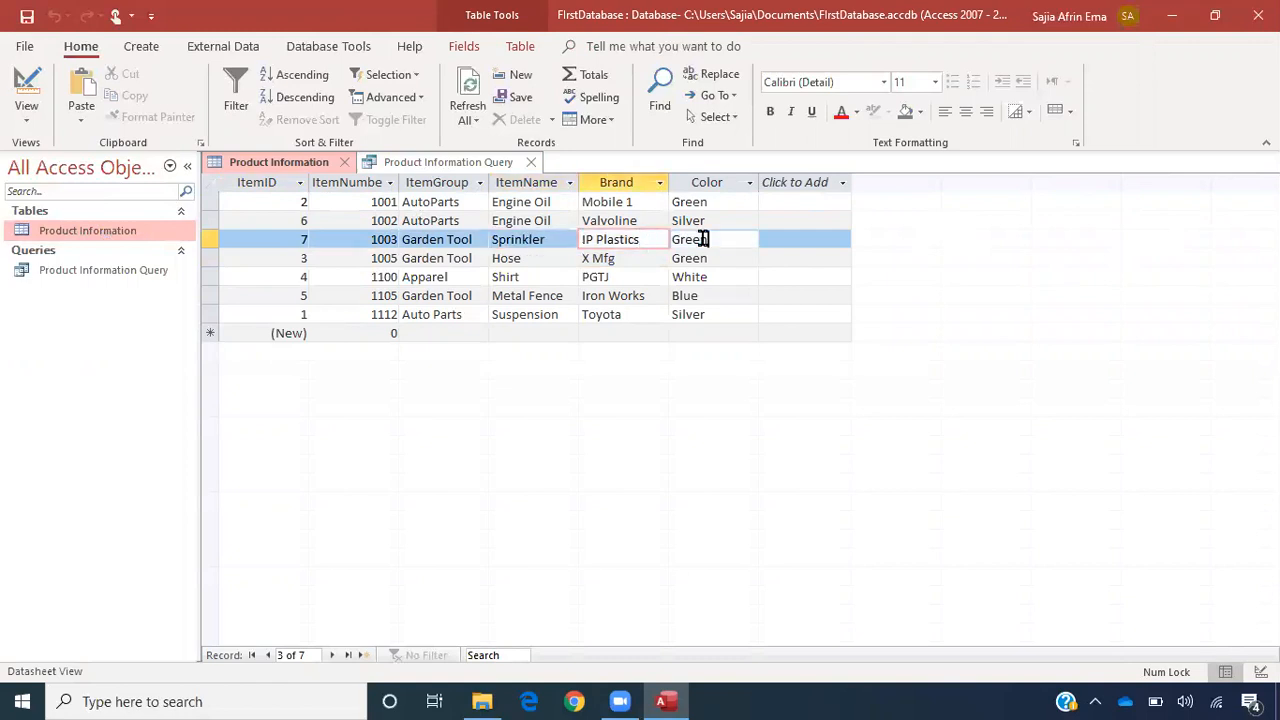
left_click(704, 239)
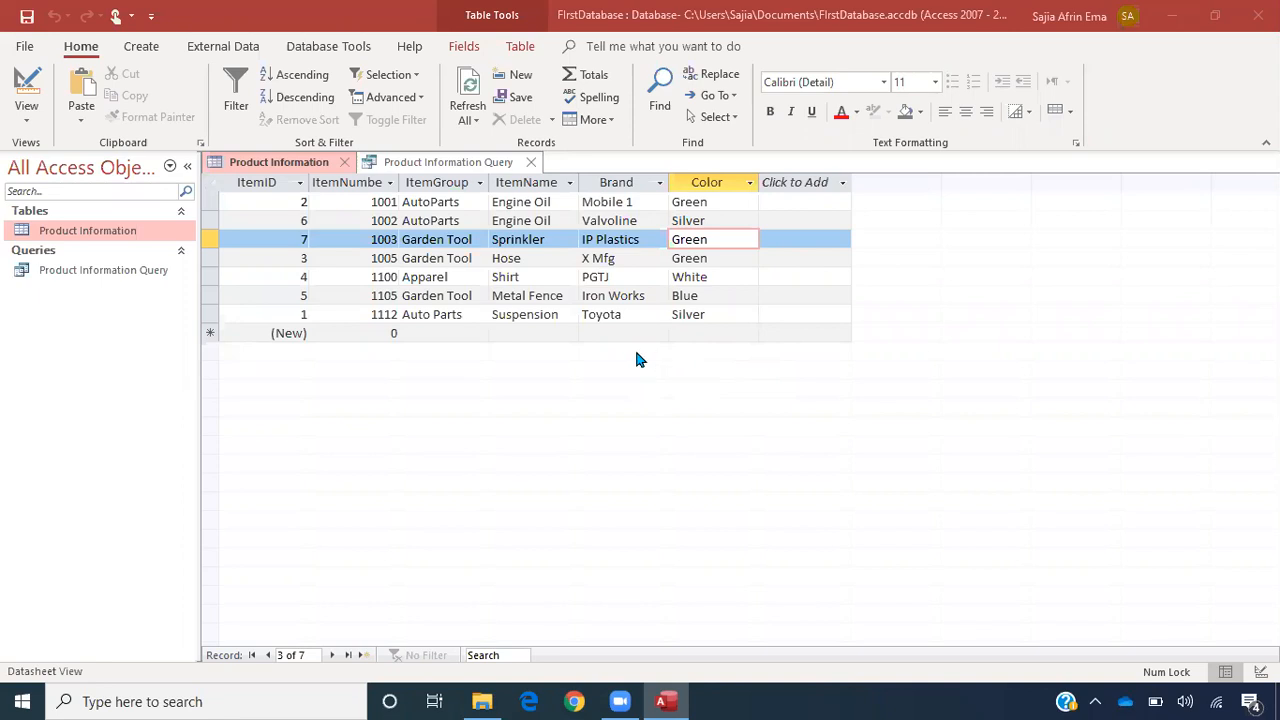
left_click(386, 258)
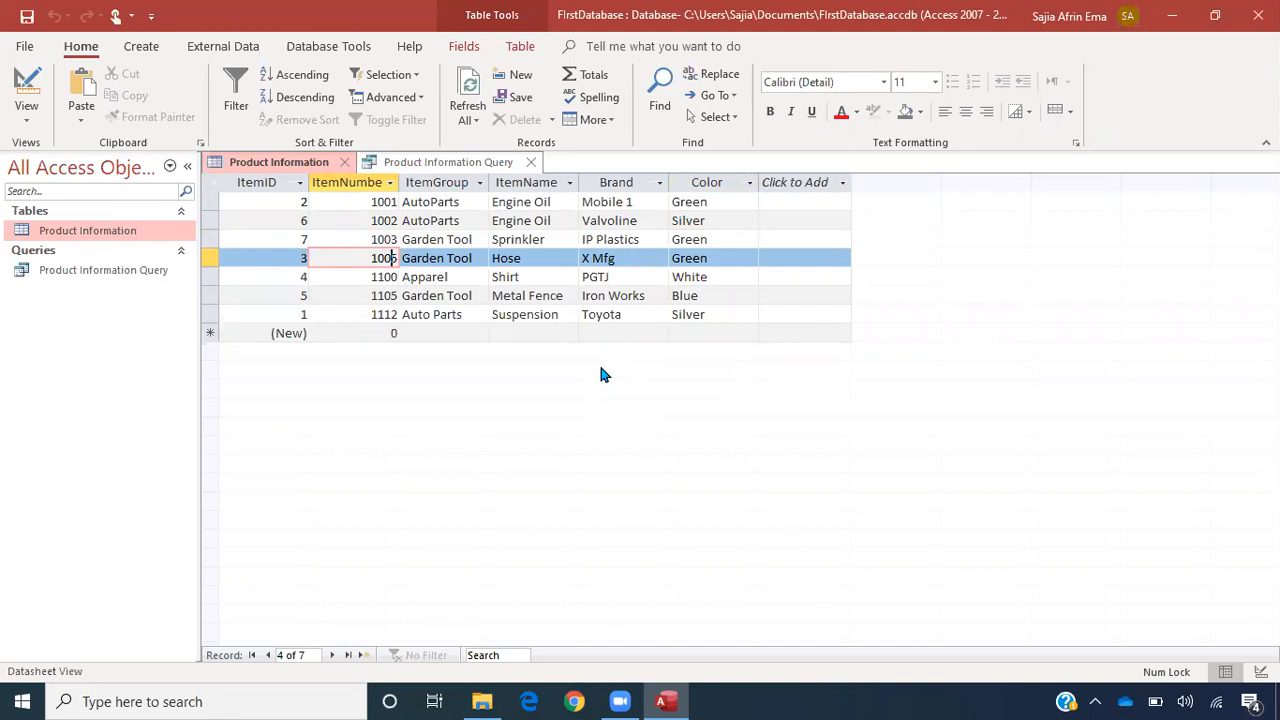
key("Tab")
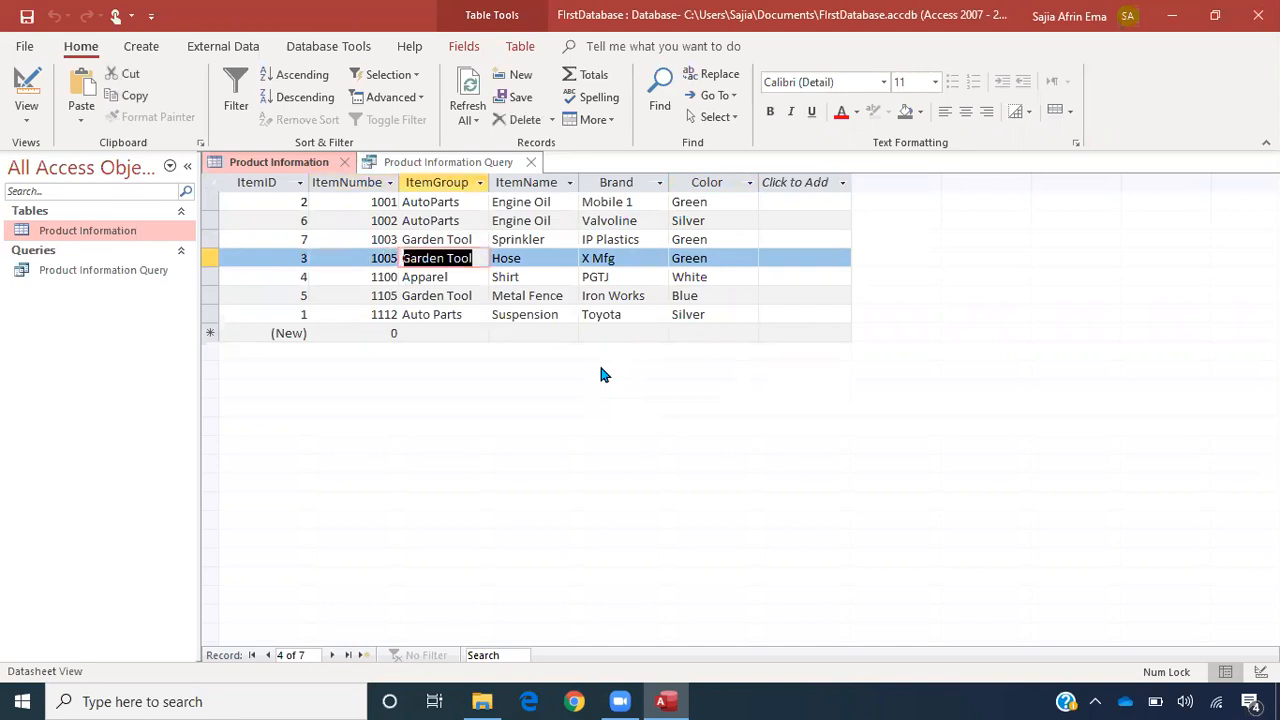
- Examine the field values of the Hose and Shirt records in the Product Information table
key("Tab")
key("Down")
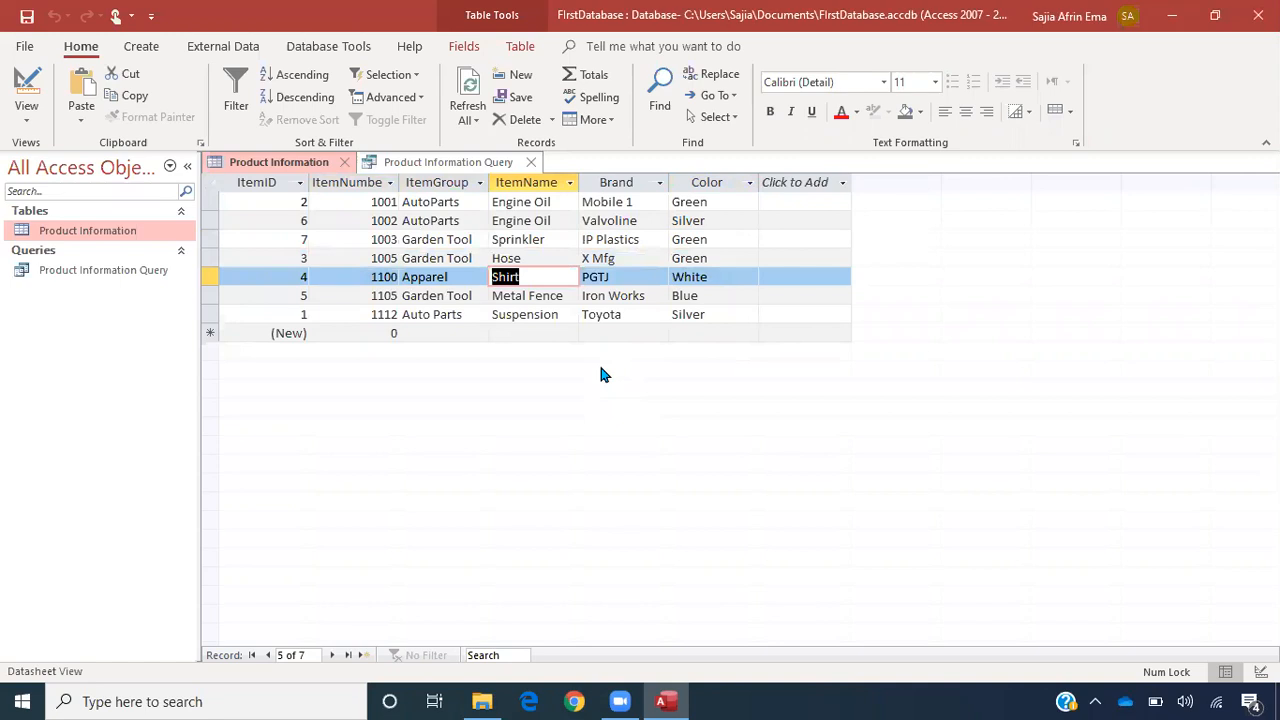
key("Up")
key("shift+Tab")
key("Tab")
key("Tab")
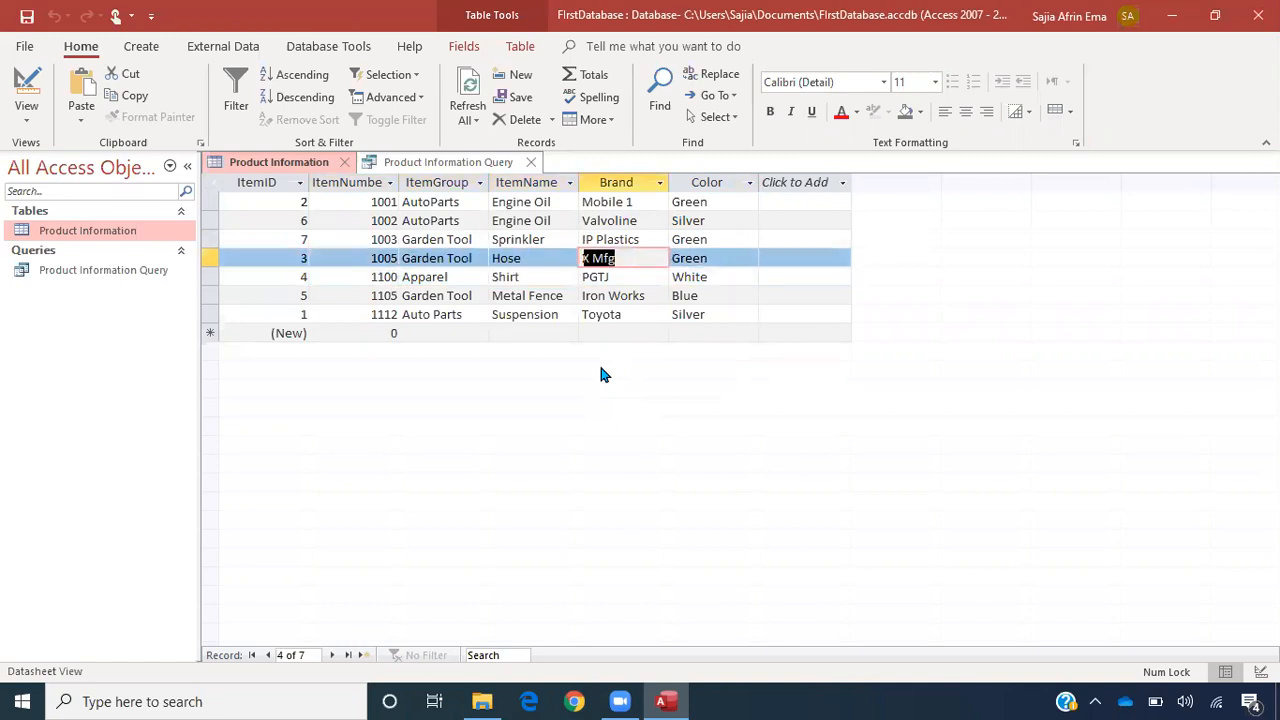
key("Tab")
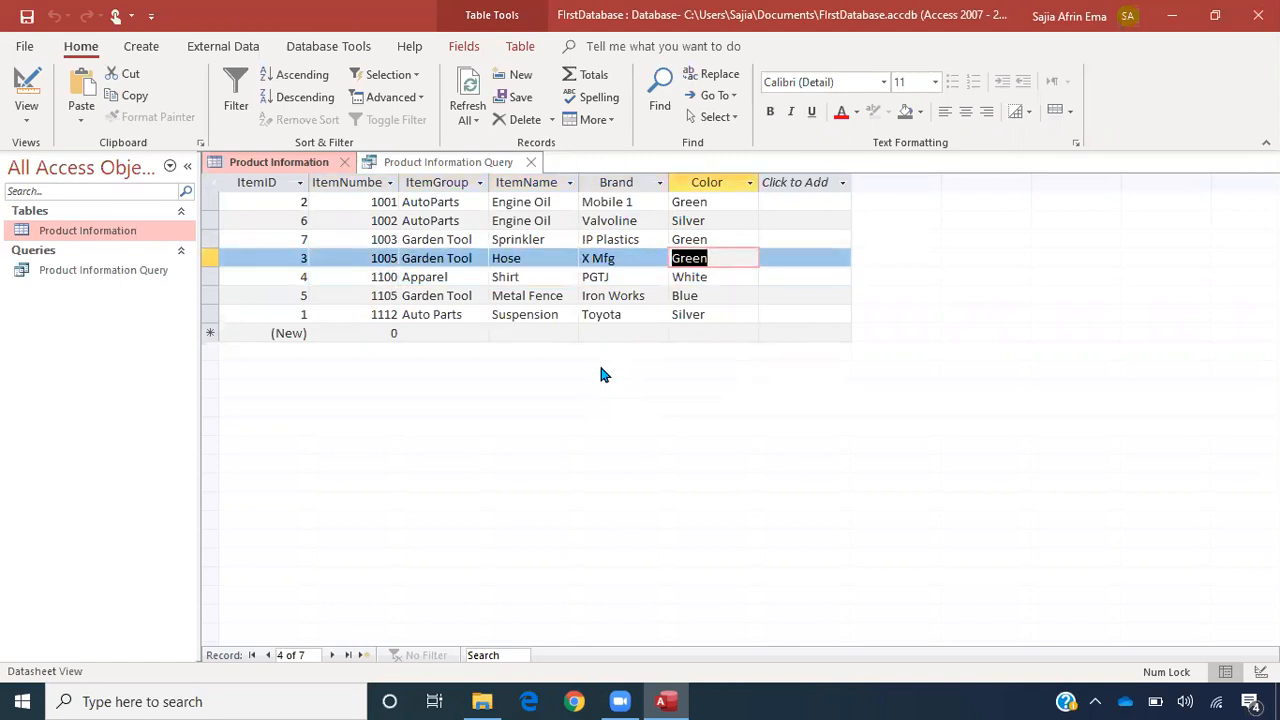
key("Down")
key("shift+Tab")
key("shift+Tab")
key("shift+Tab")
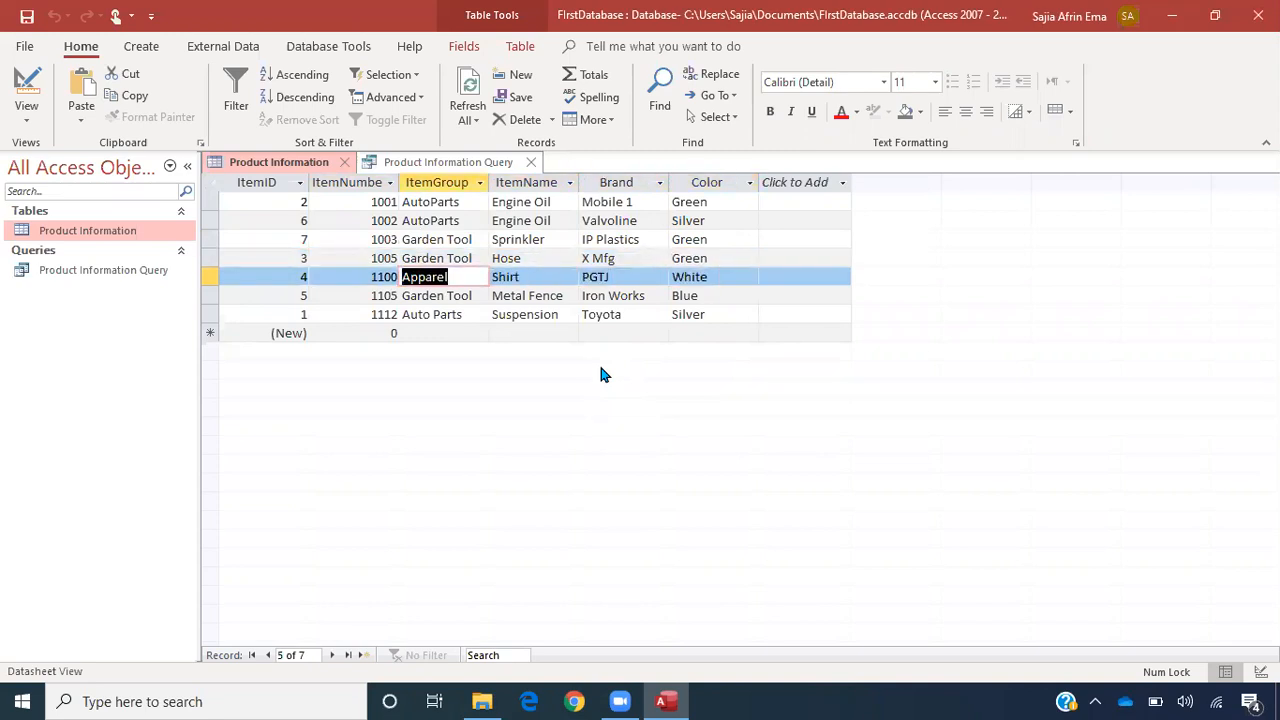
key("shift+Tab")
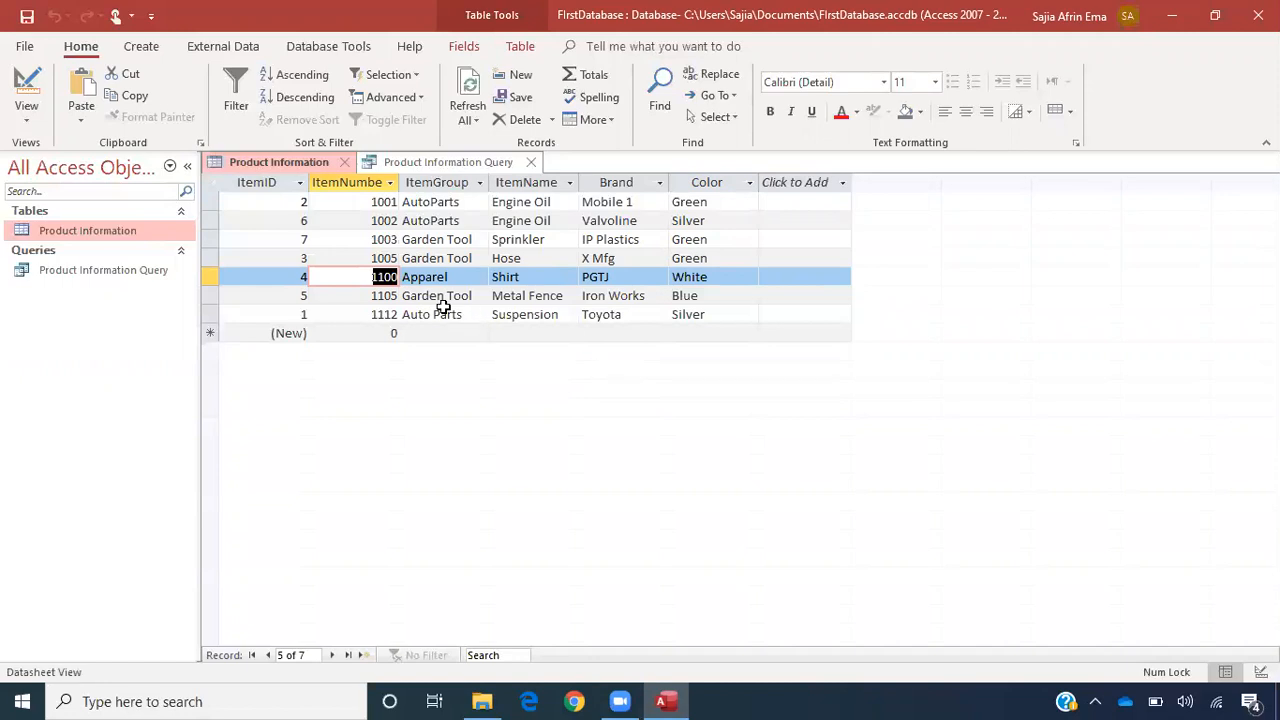
- Start the Form Wizard with the Product Information table as the form's source
left_click(141, 48)
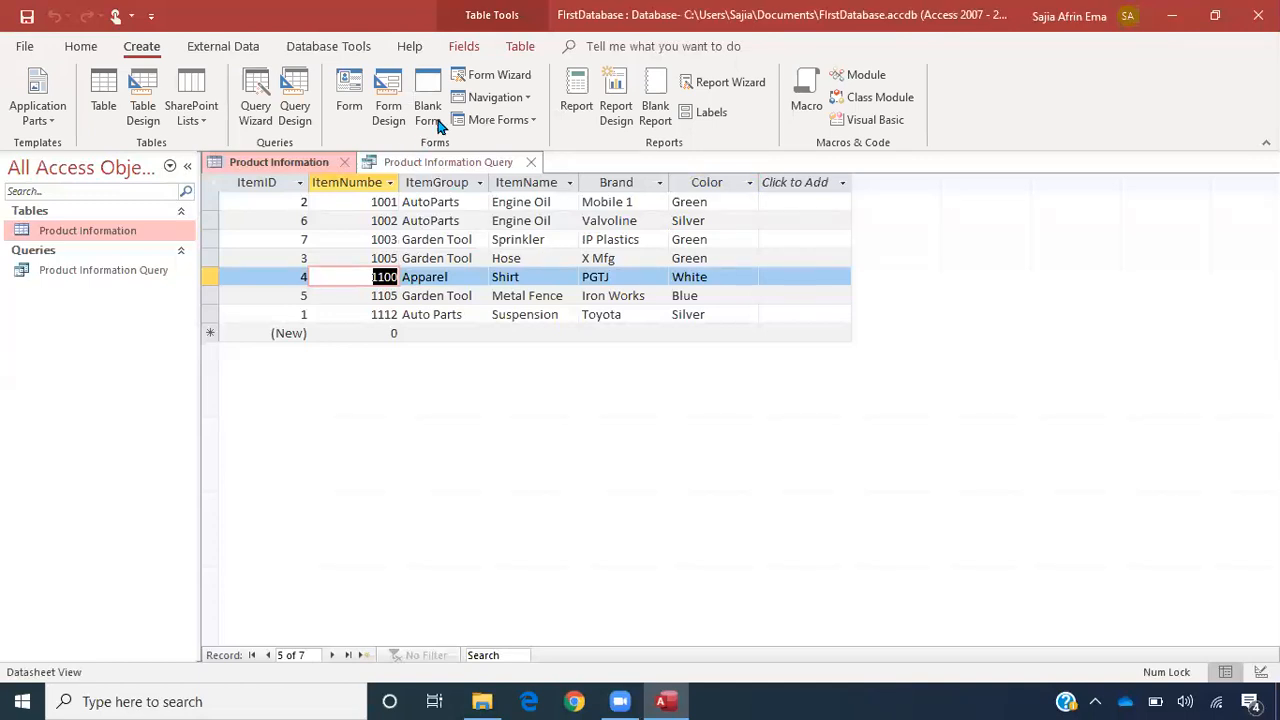
left_click(497, 80)
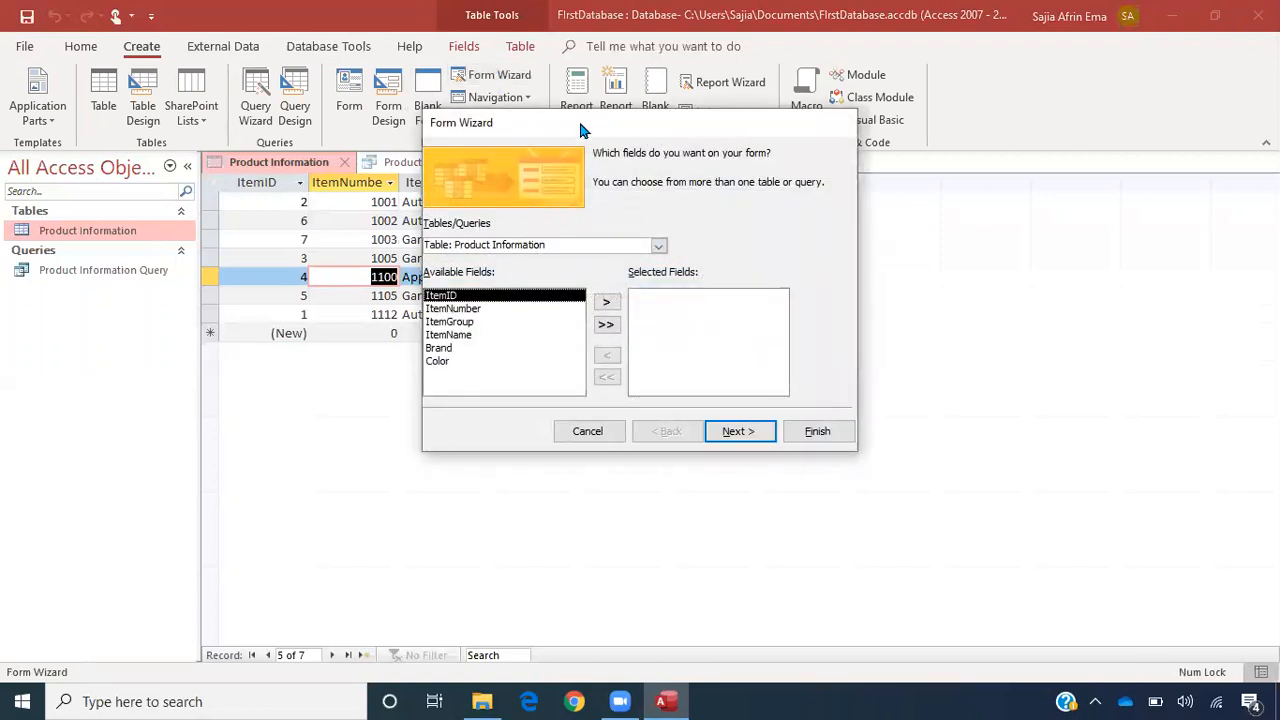
left_click_drag(578, 118, 616, 210)
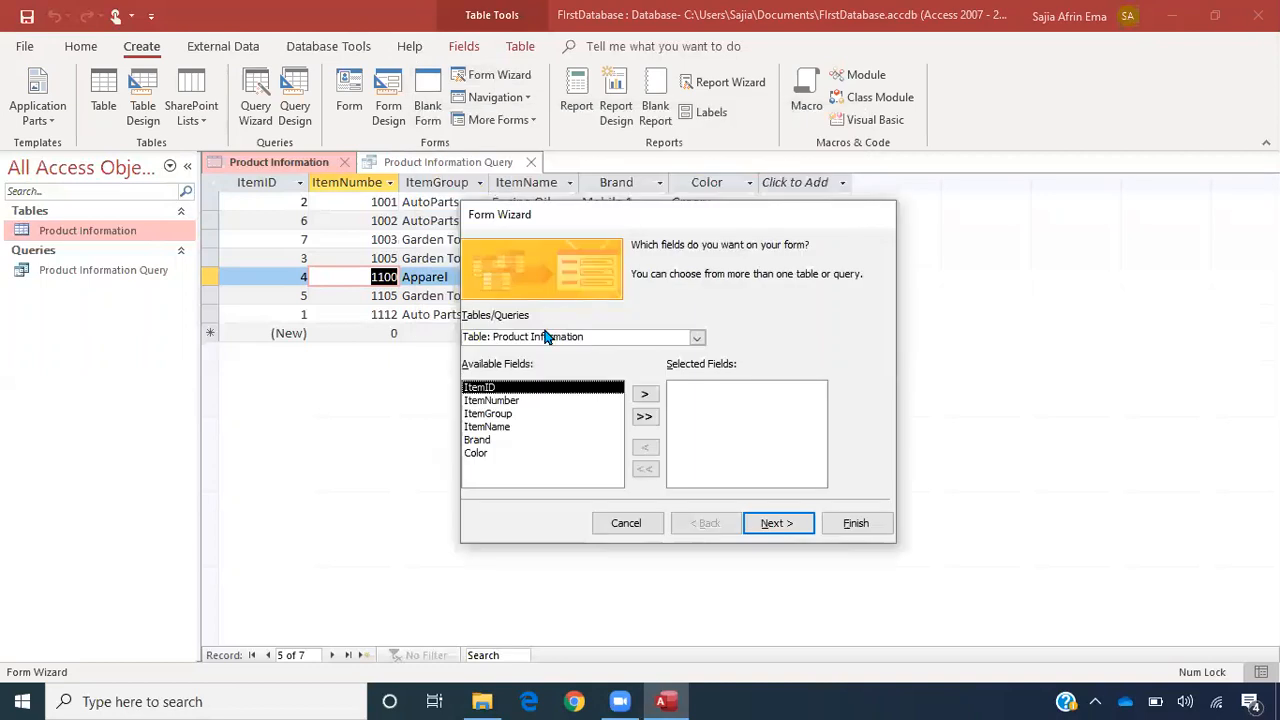
left_click(697, 338)
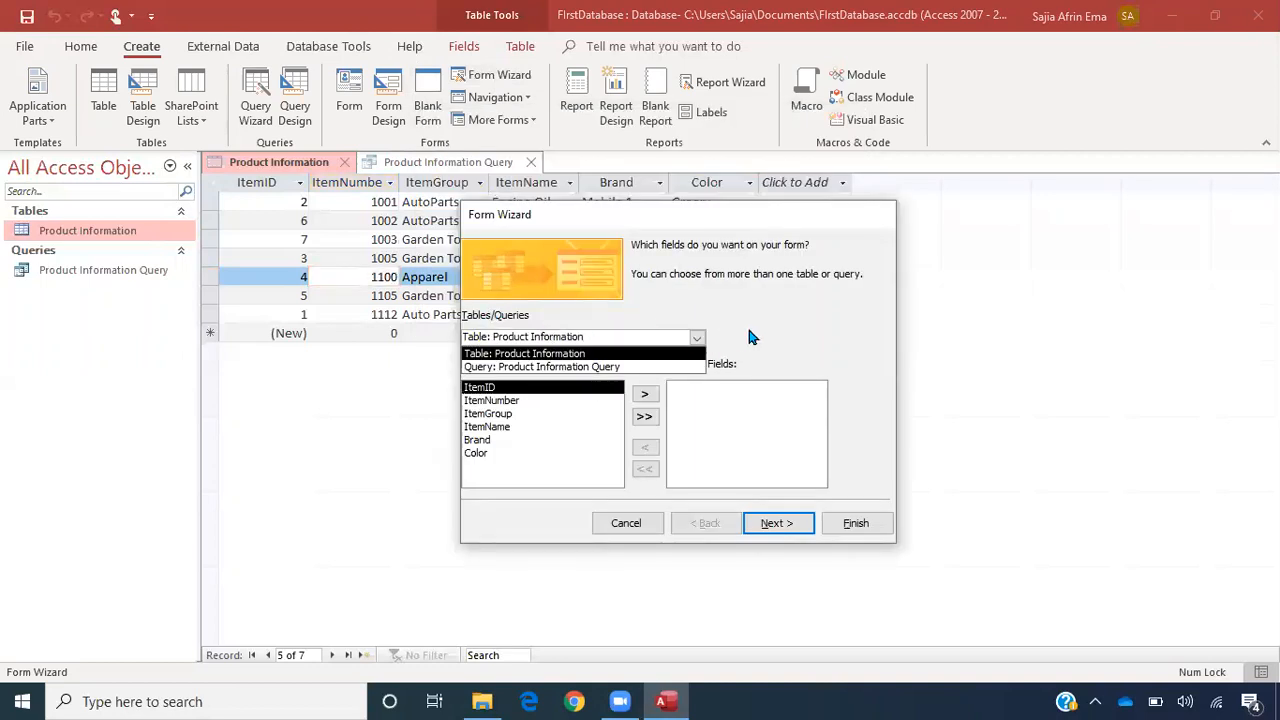
left_click(615, 356)
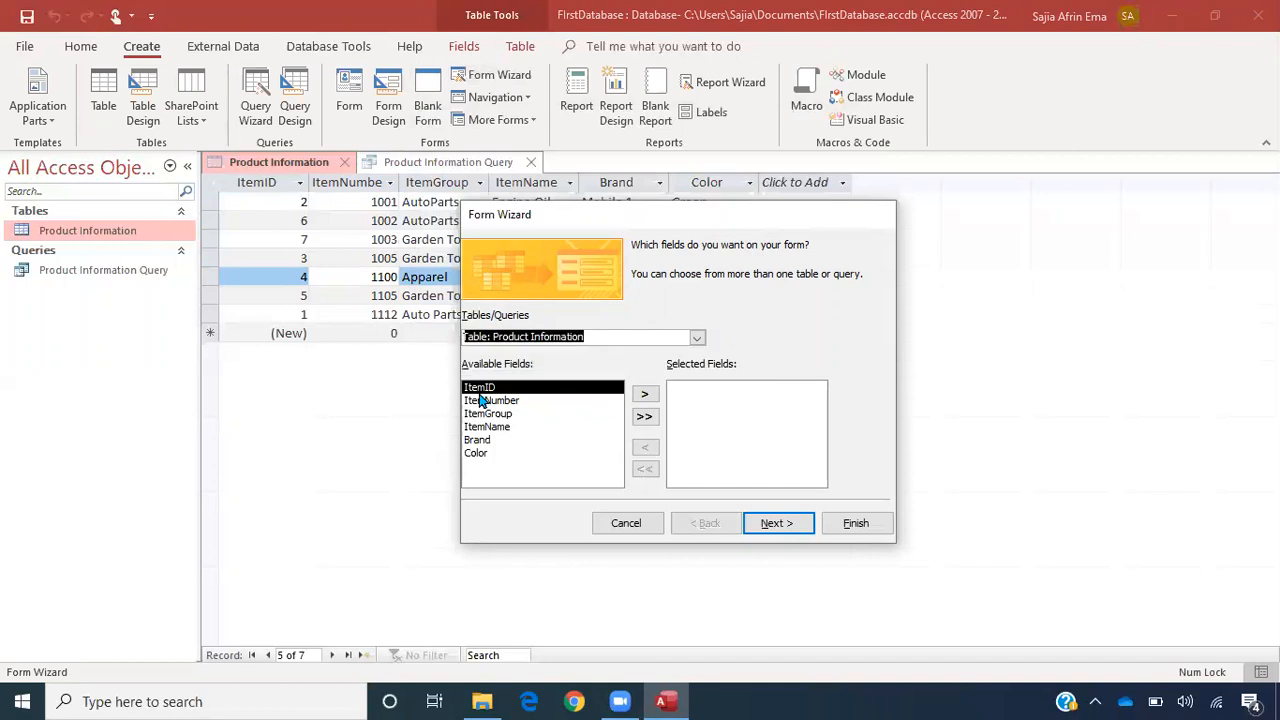
- Add the ItemNumber, ItemGroup, ItemName, Brand and Color fields to the form, leaving out ItemID, and continue to the layout options
left_click(538, 389)
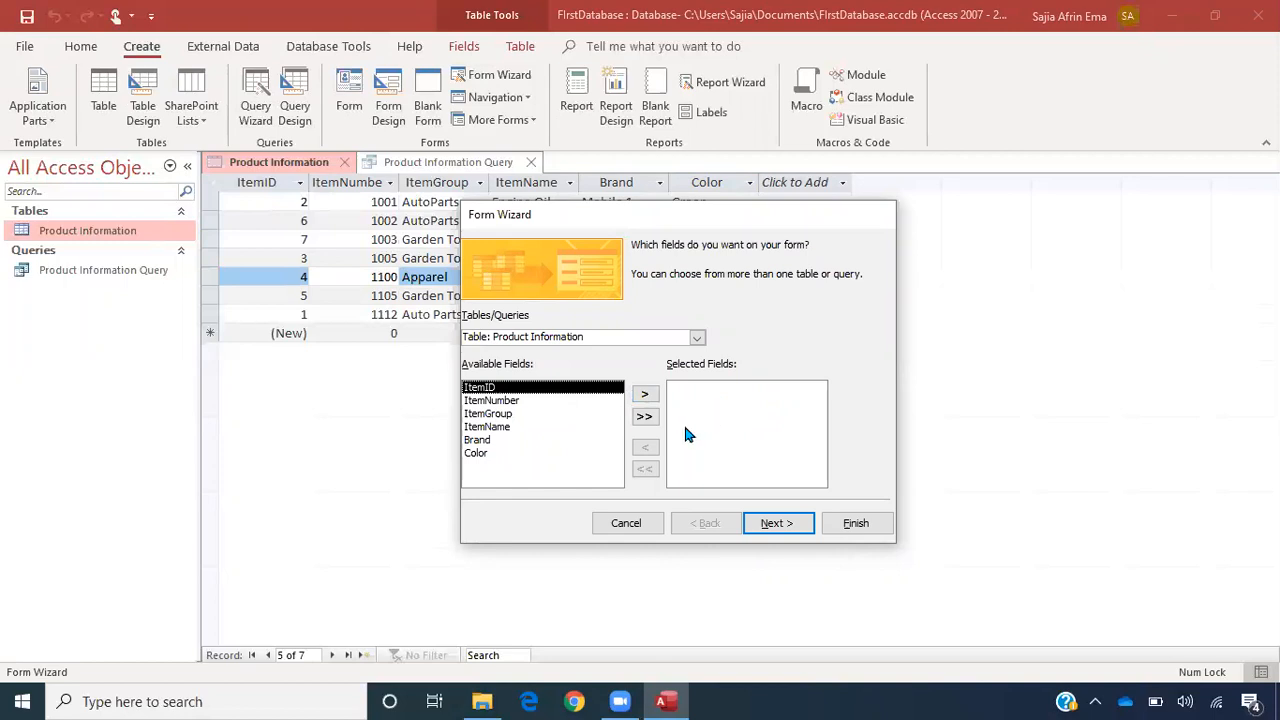
left_click(517, 403)
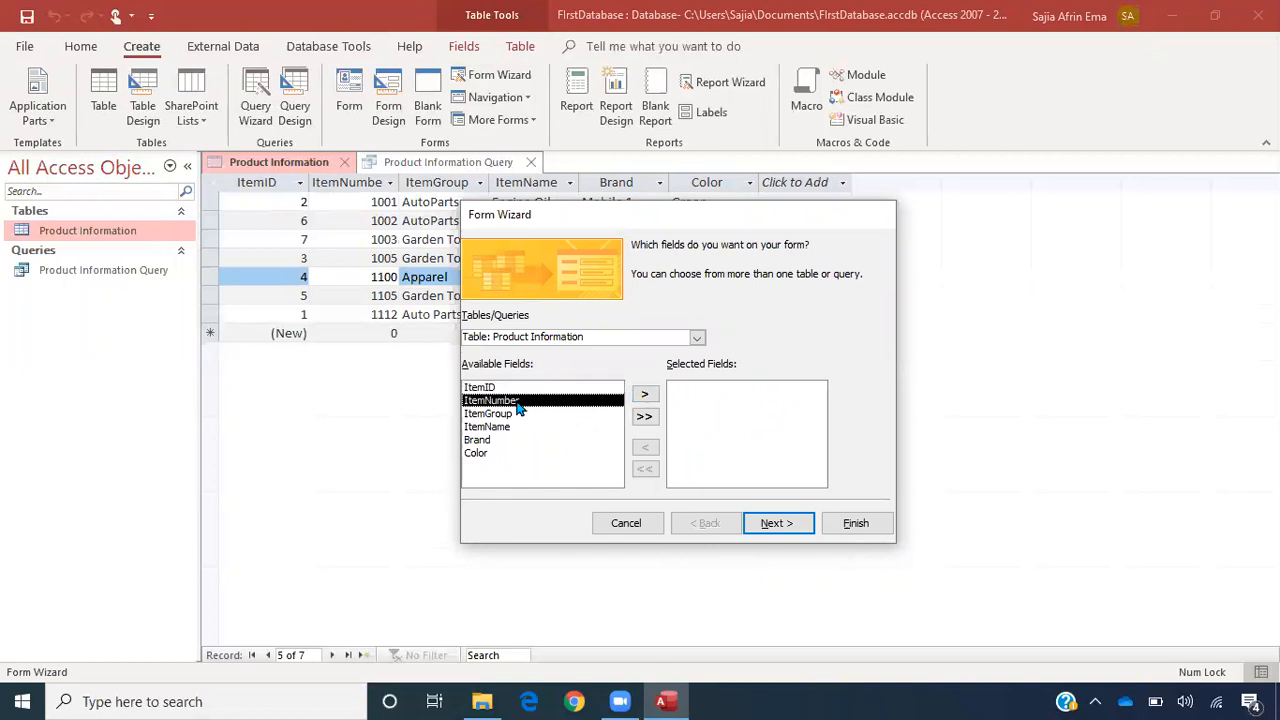
left_click(645, 396)
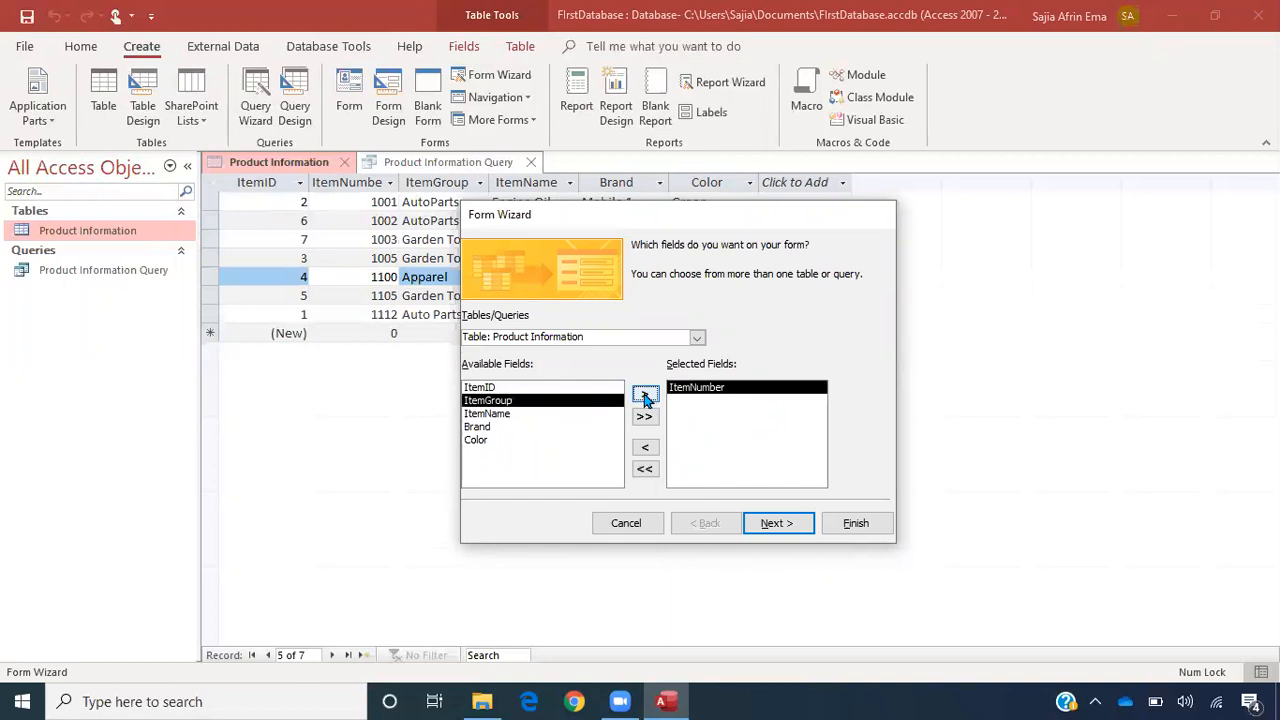
left_click(645, 397)
left_click(645, 397)
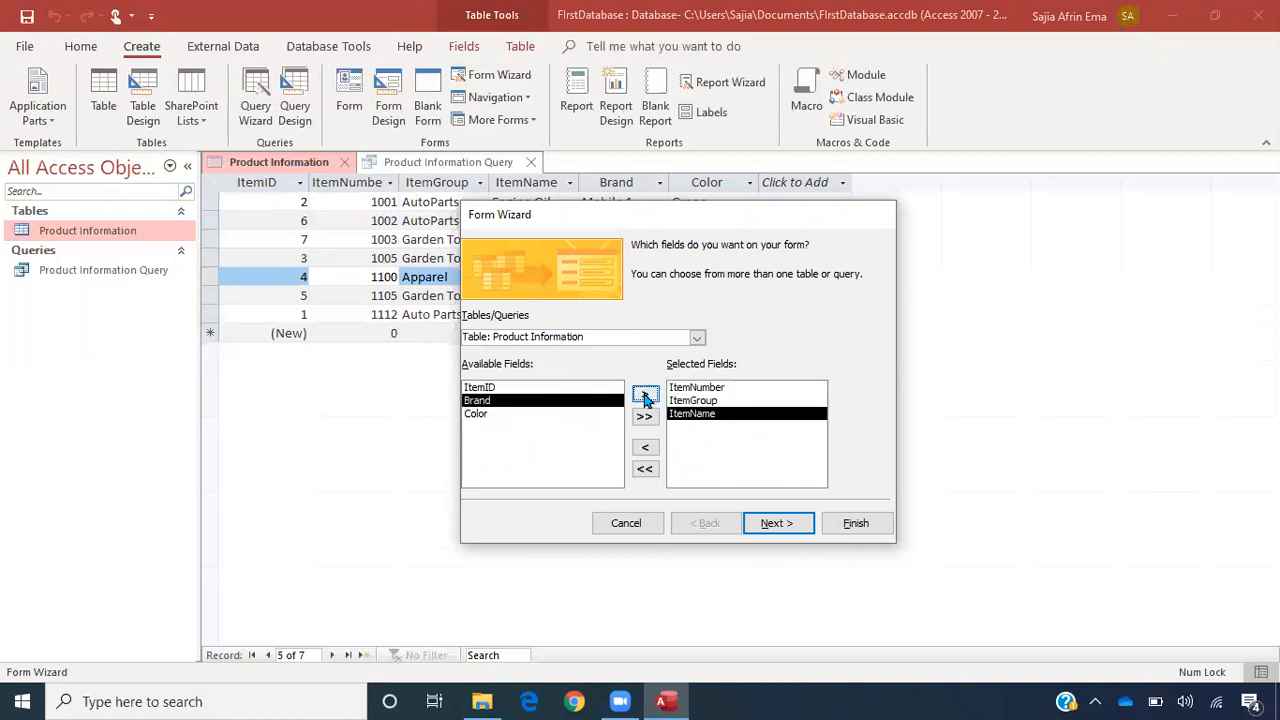
left_click(645, 397)
left_click(645, 397)
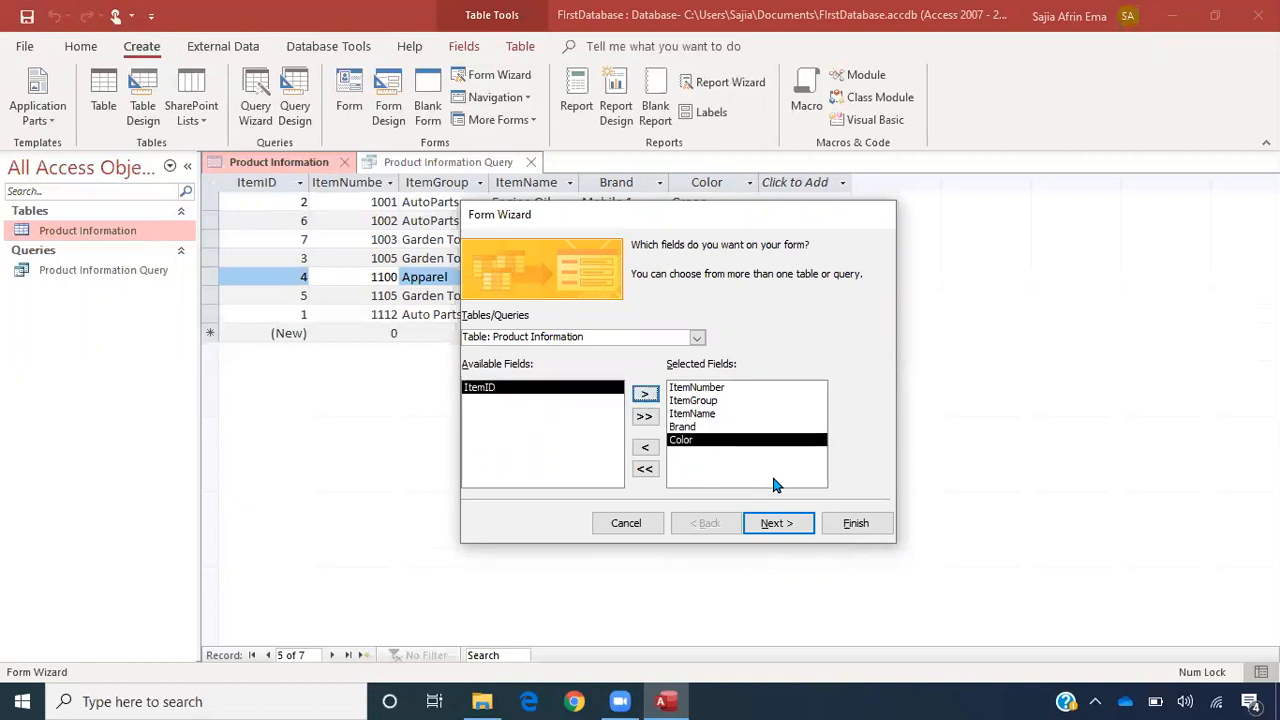
left_click(772, 528)
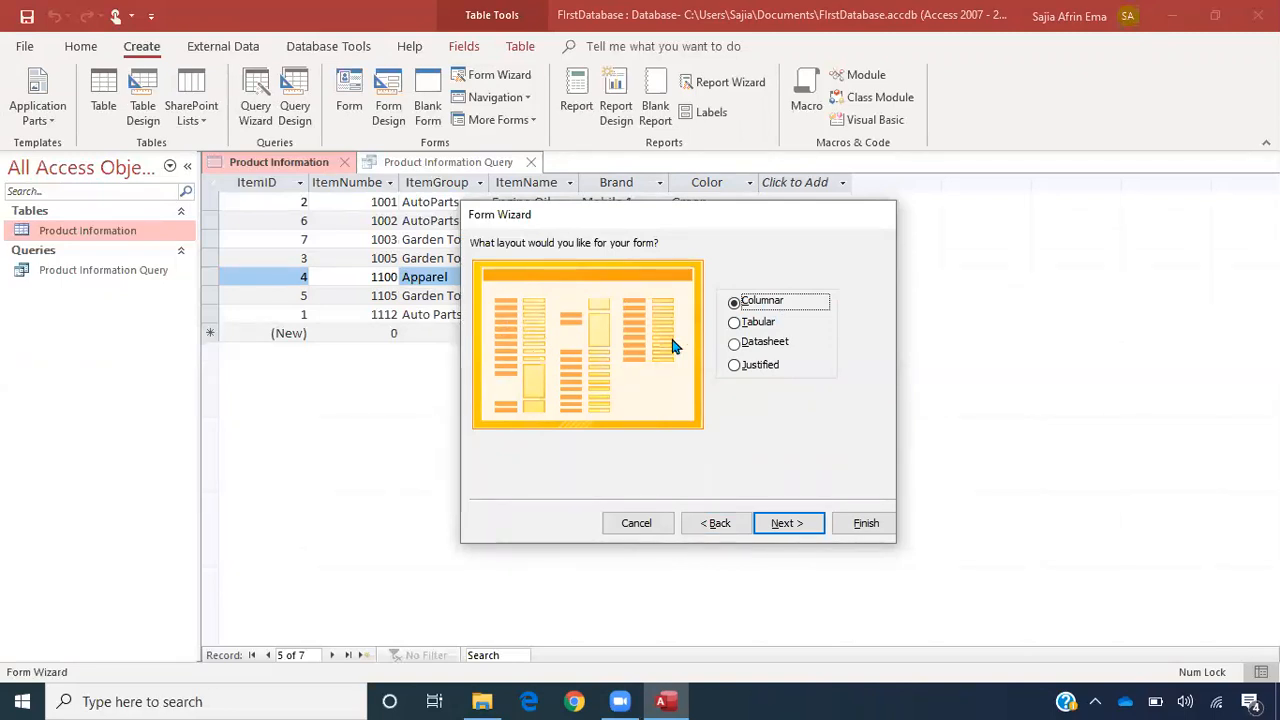
- Preview the Tabular, Datasheet and Justified layouts for the form
left_click(755, 324)
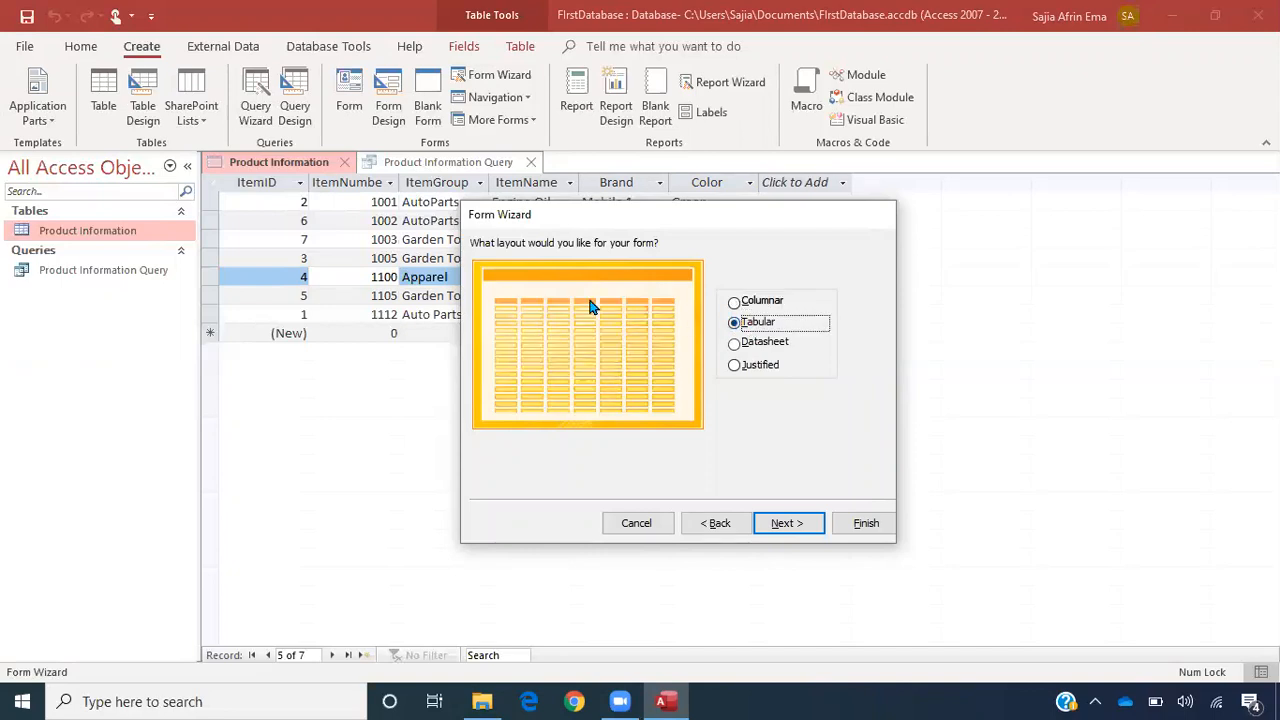
left_click(768, 346)
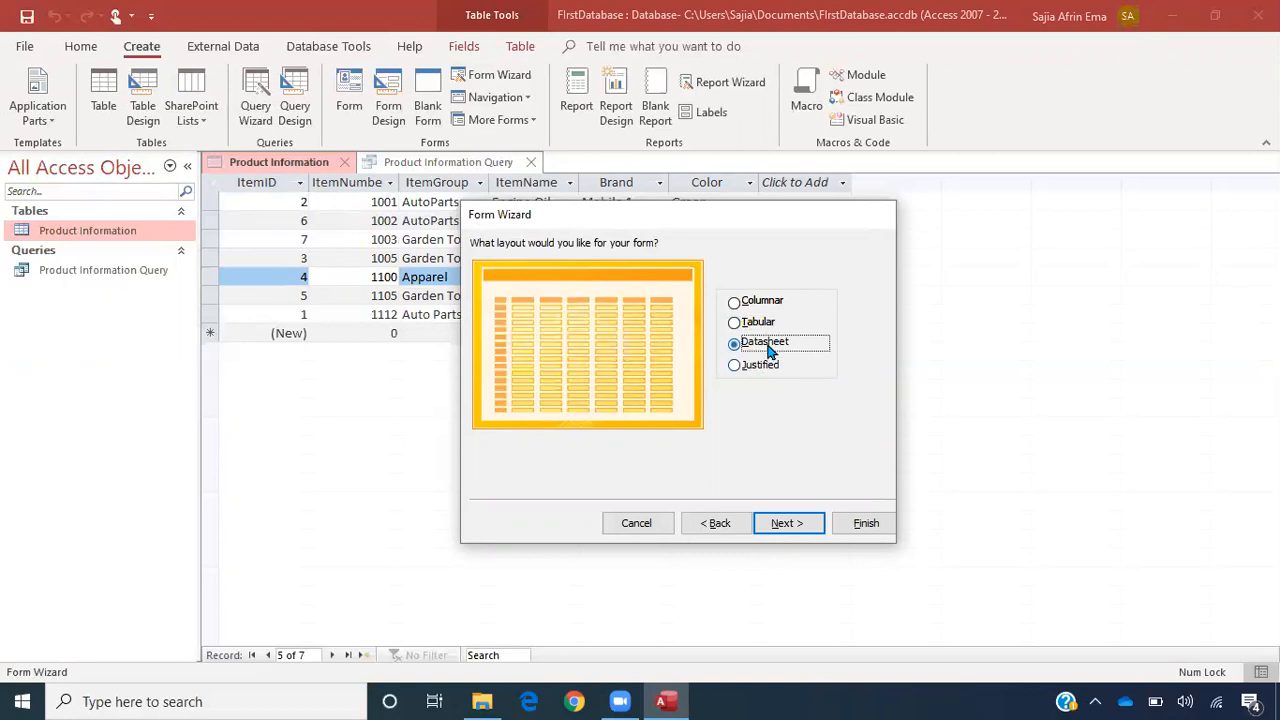
left_click(768, 366)
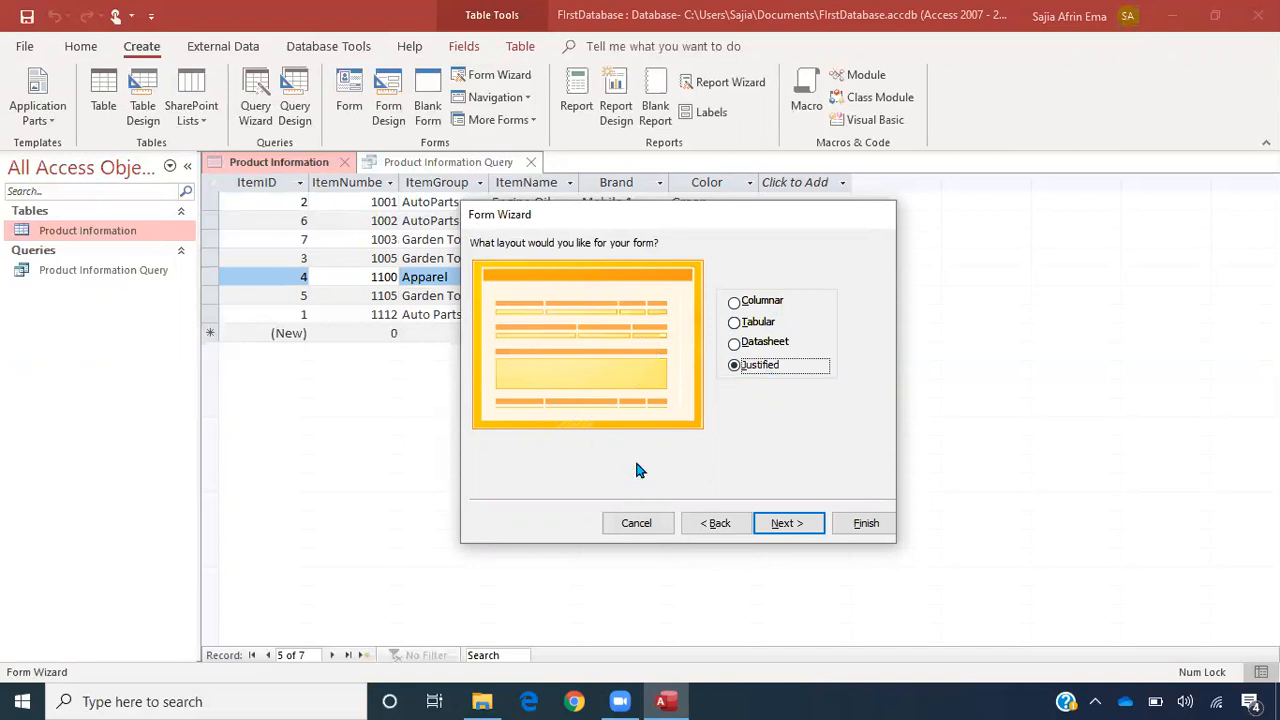
- Choose the Columnar layout, keep the title Product Information, and create the form opened for viewing or entering information
left_click(763, 302)
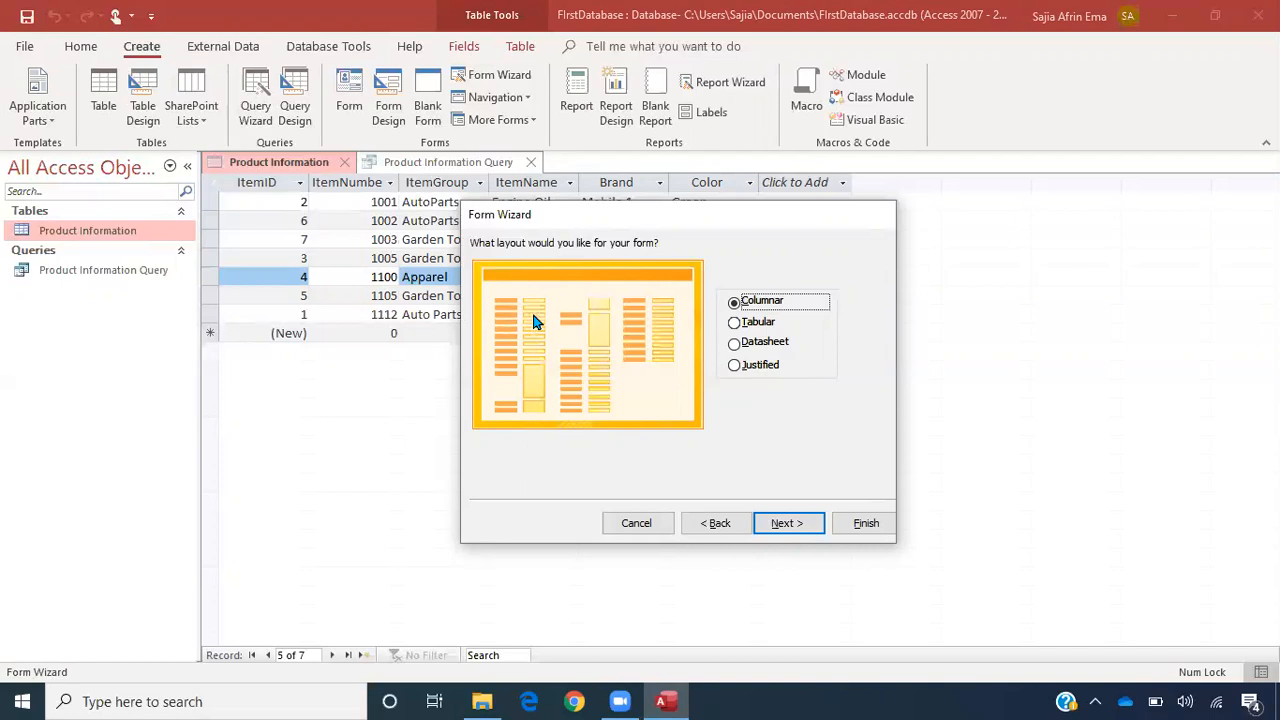
left_click(786, 523)
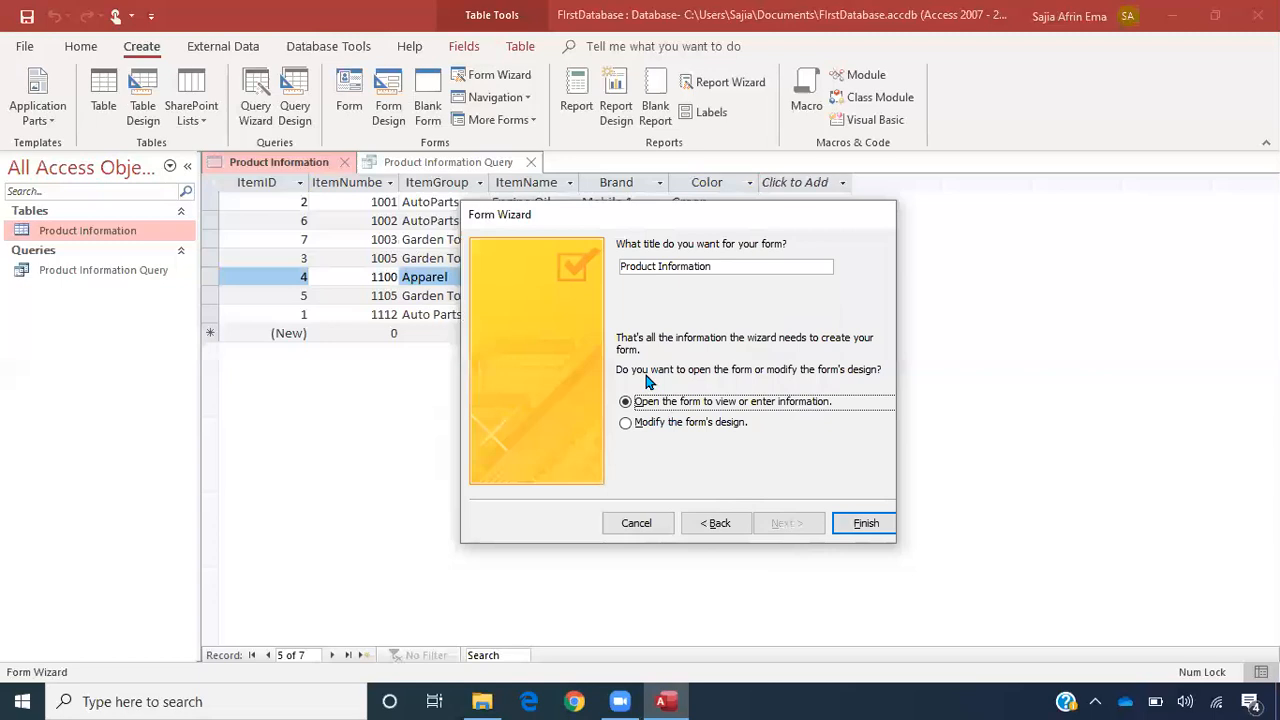
left_click(862, 525)
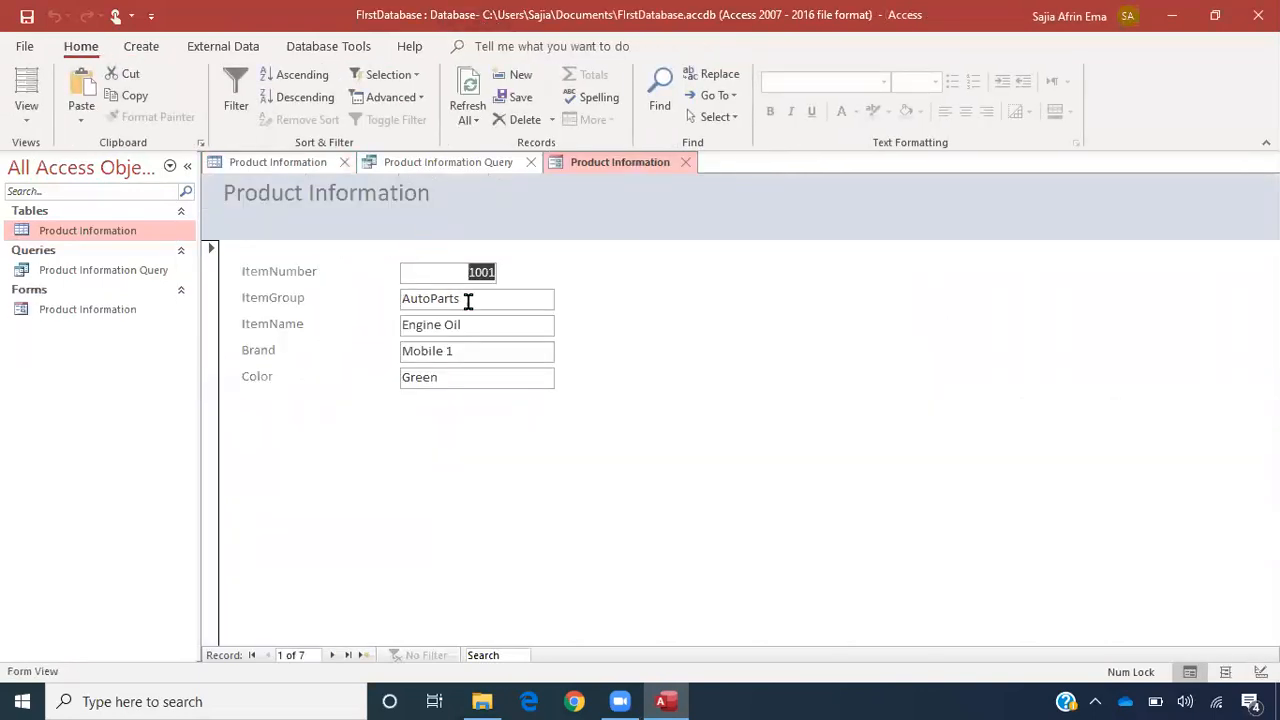
- Browse the first three records in the Product Information form, examine their fields, and return to the first record
left_click(532, 298)
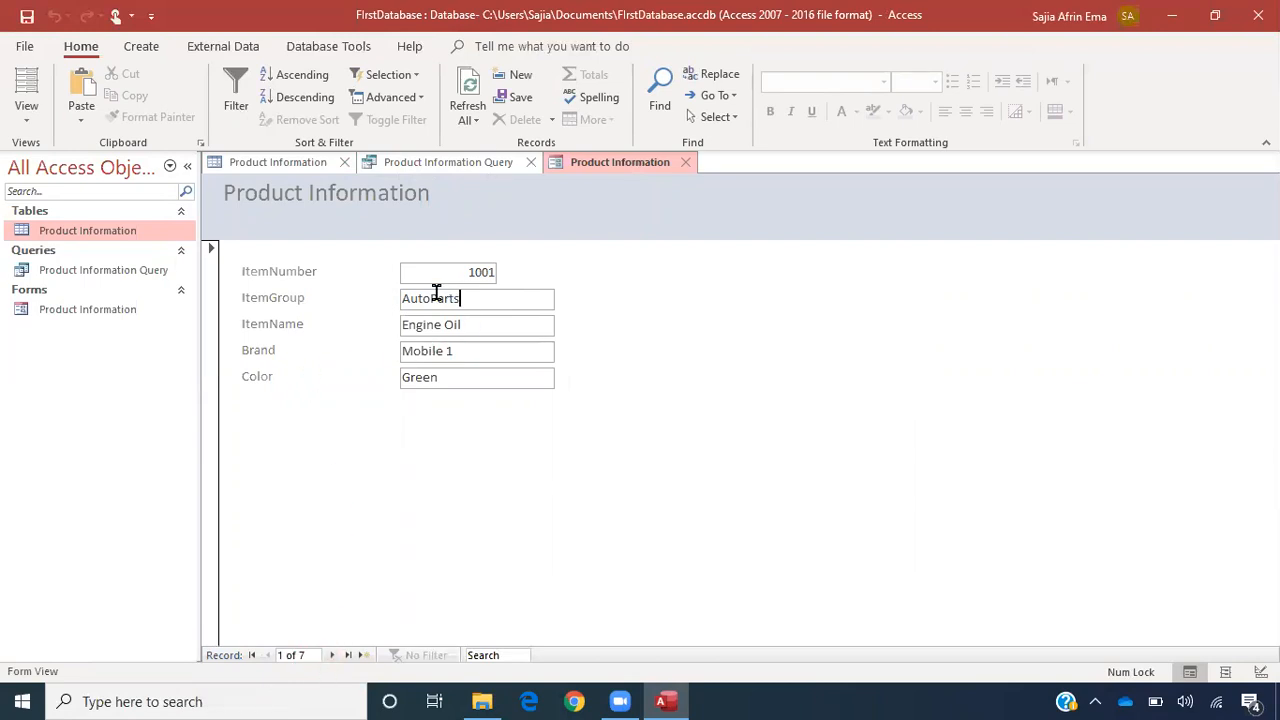
left_click(331, 655)
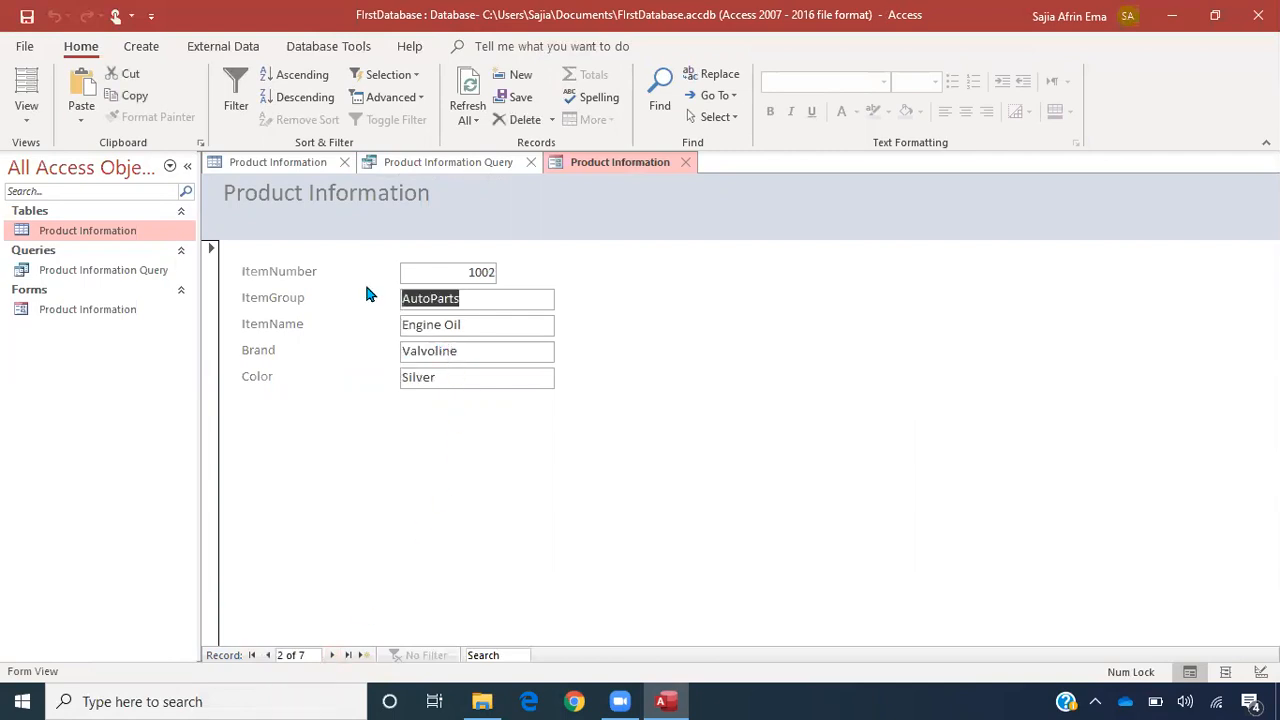
left_click(494, 322)
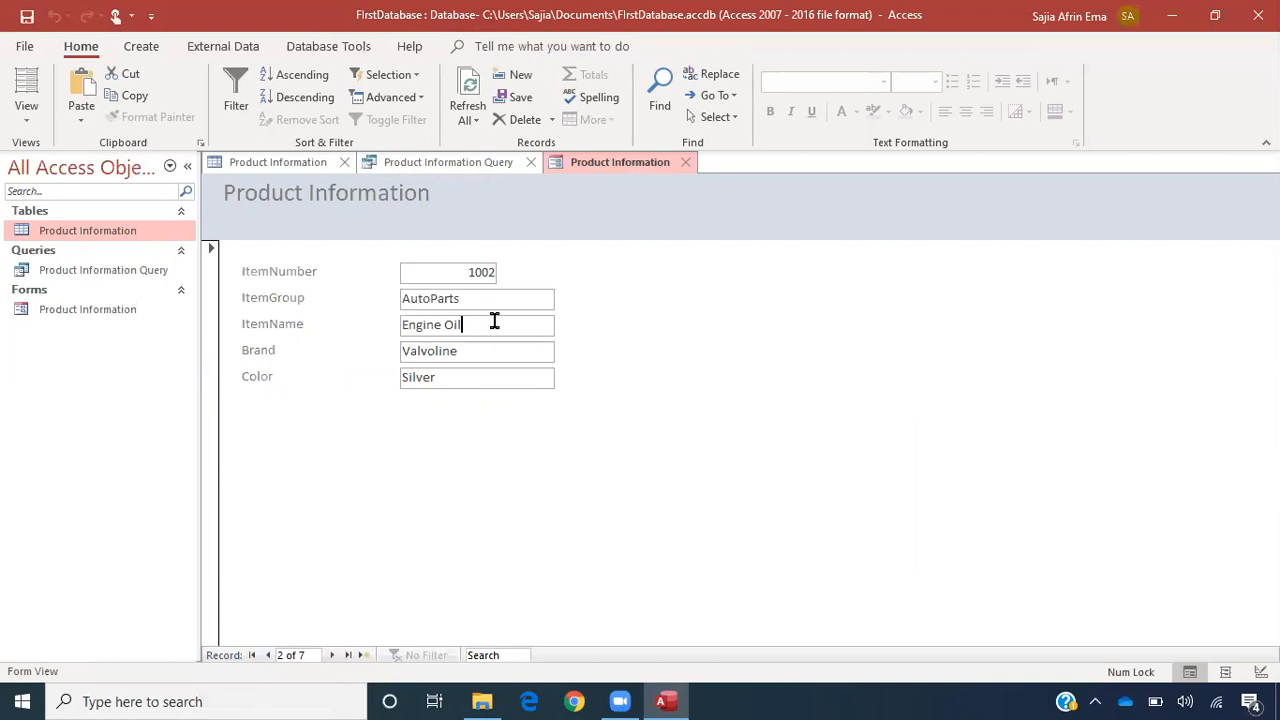
left_click(494, 352)
left_click(489, 375)
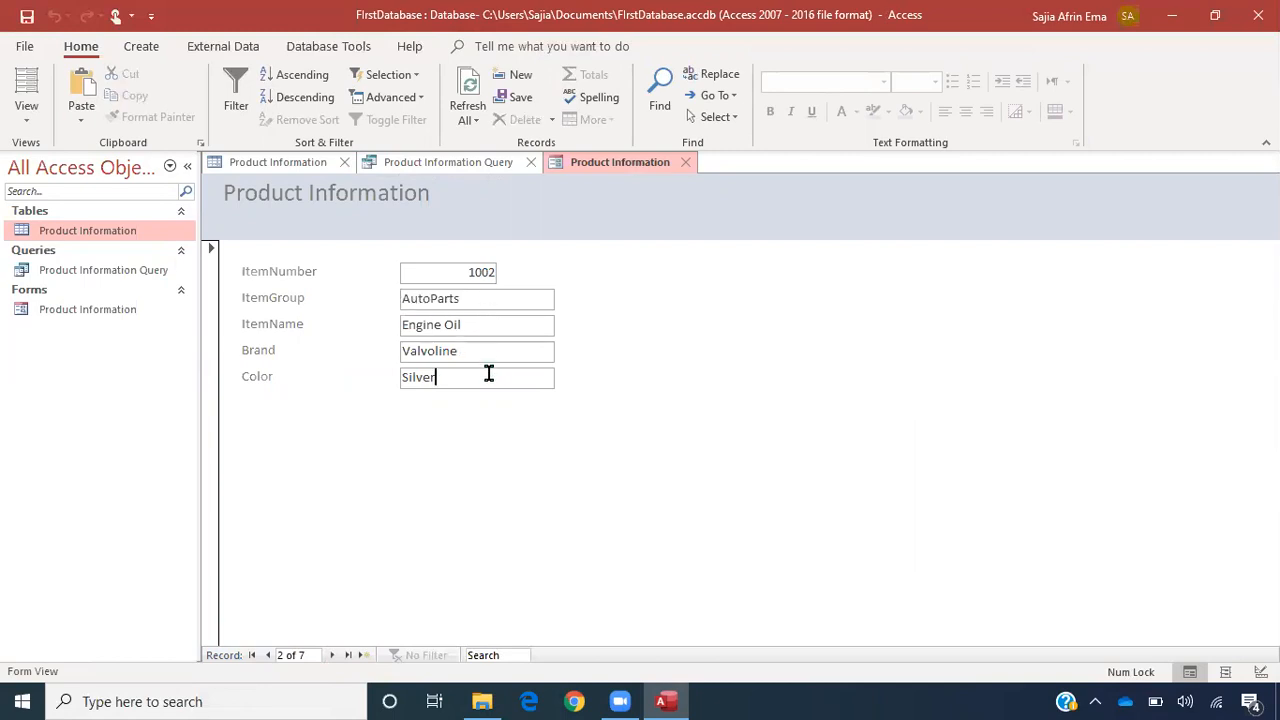
left_click(468, 272)
left_click(332, 655)
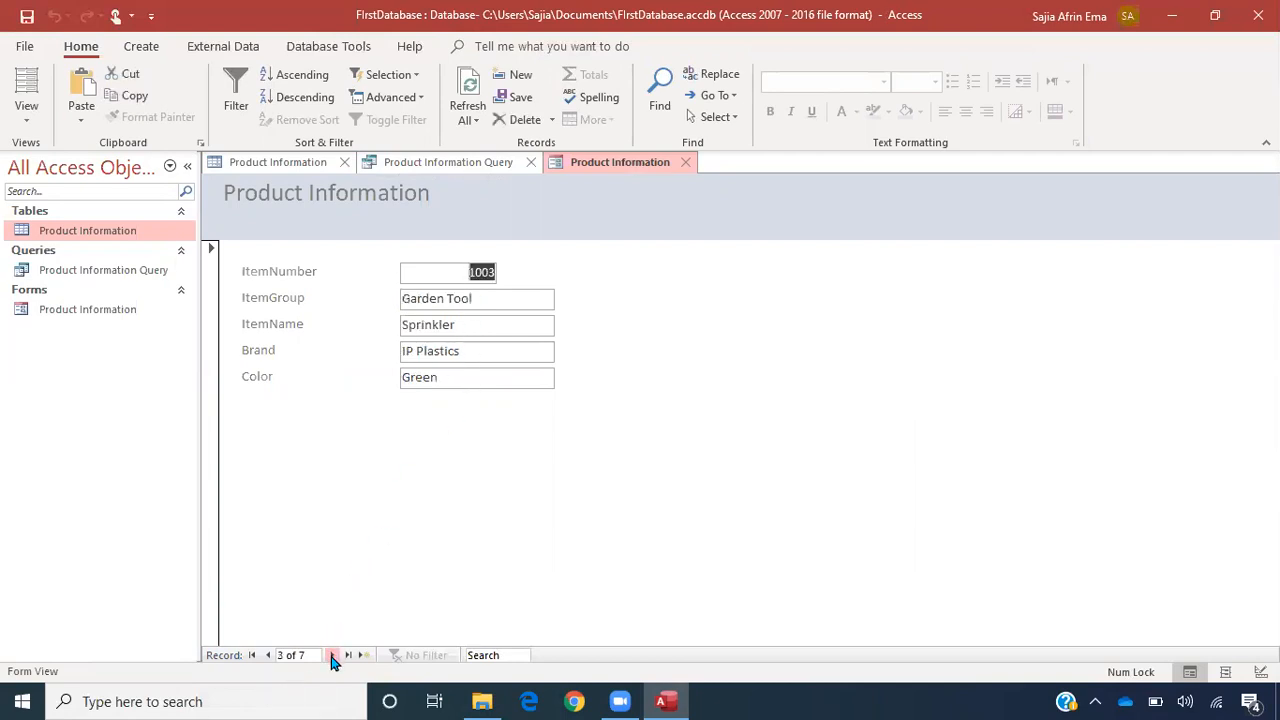
left_click(269, 656)
left_click(269, 656)
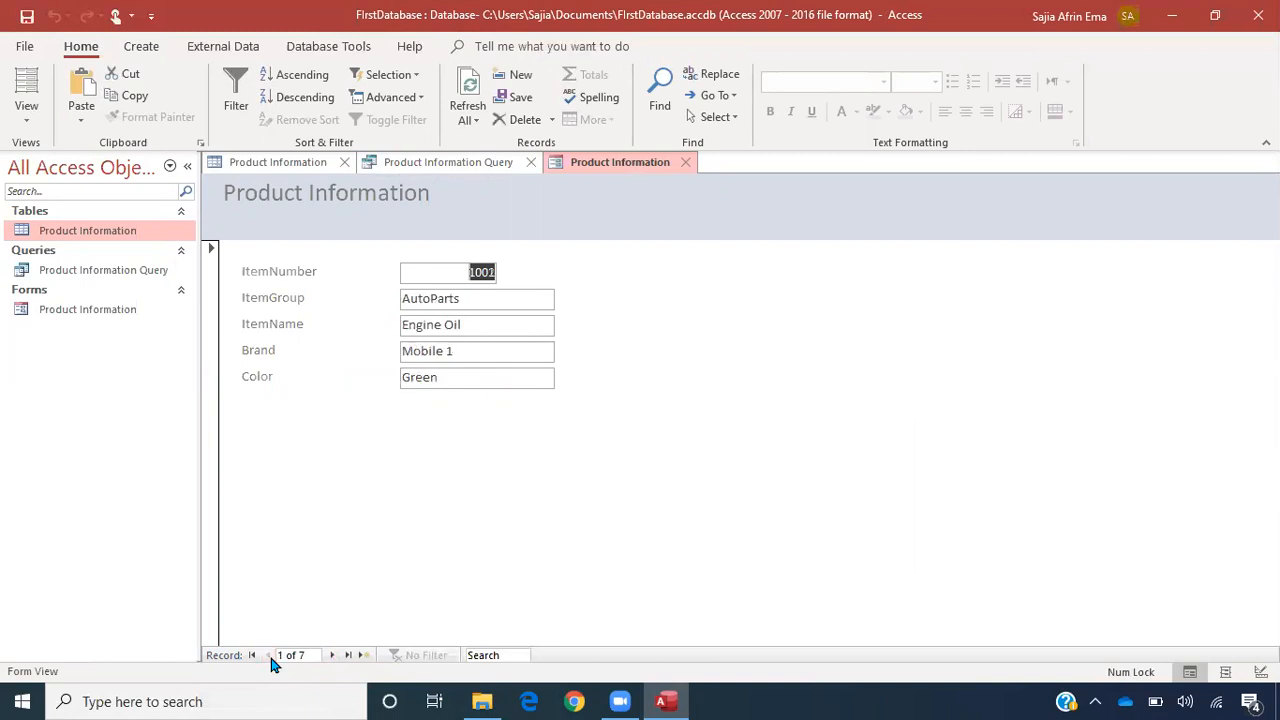
- Set the Hose record's brand to "Eco Garden Mfg" in the form and commit the edit by moving to the following record
left_click(333, 656)
left_click(333, 656)
left_click(333, 656)
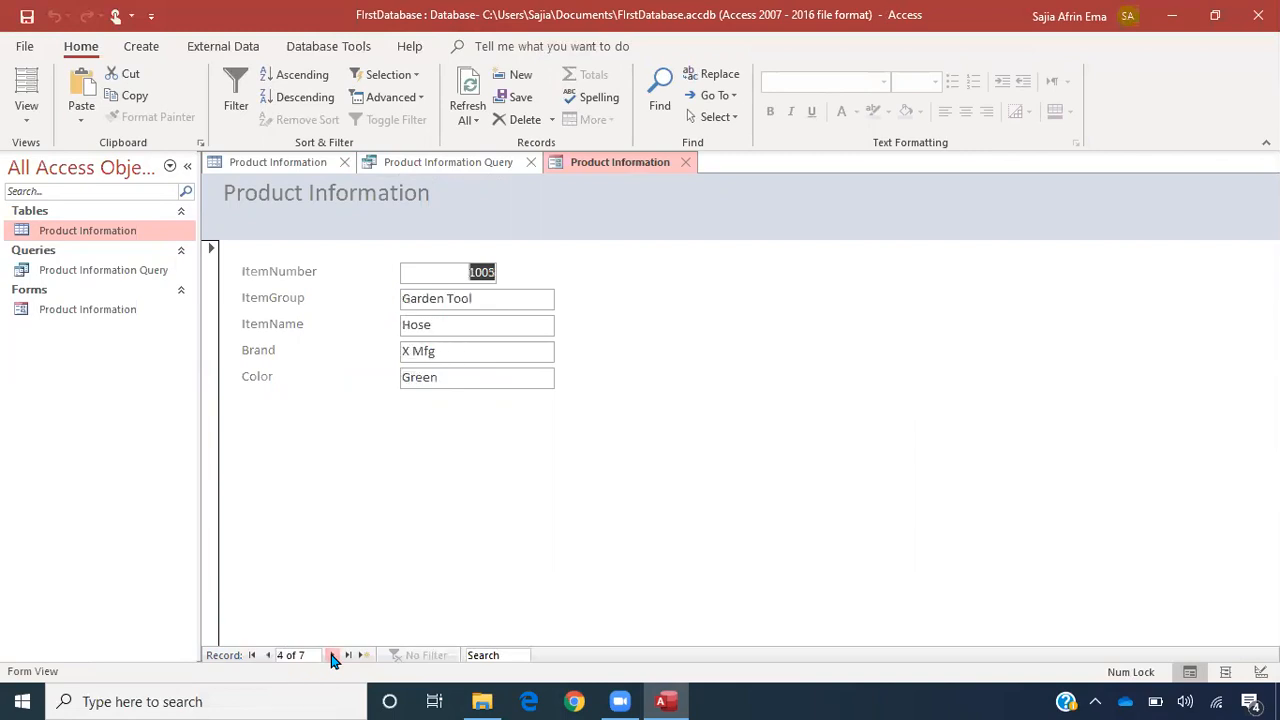
left_click(410, 352)
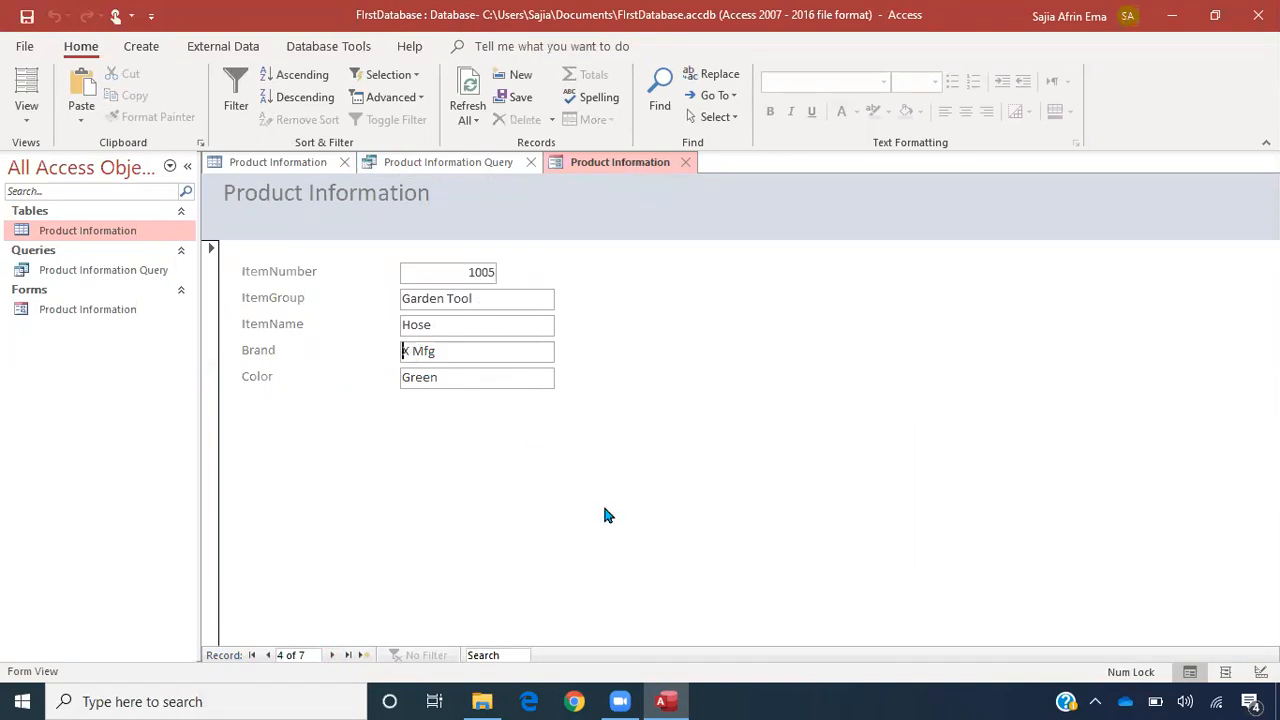
key("shift+Left")
type("G")
key("BackSpace")
type("Eco Garden")
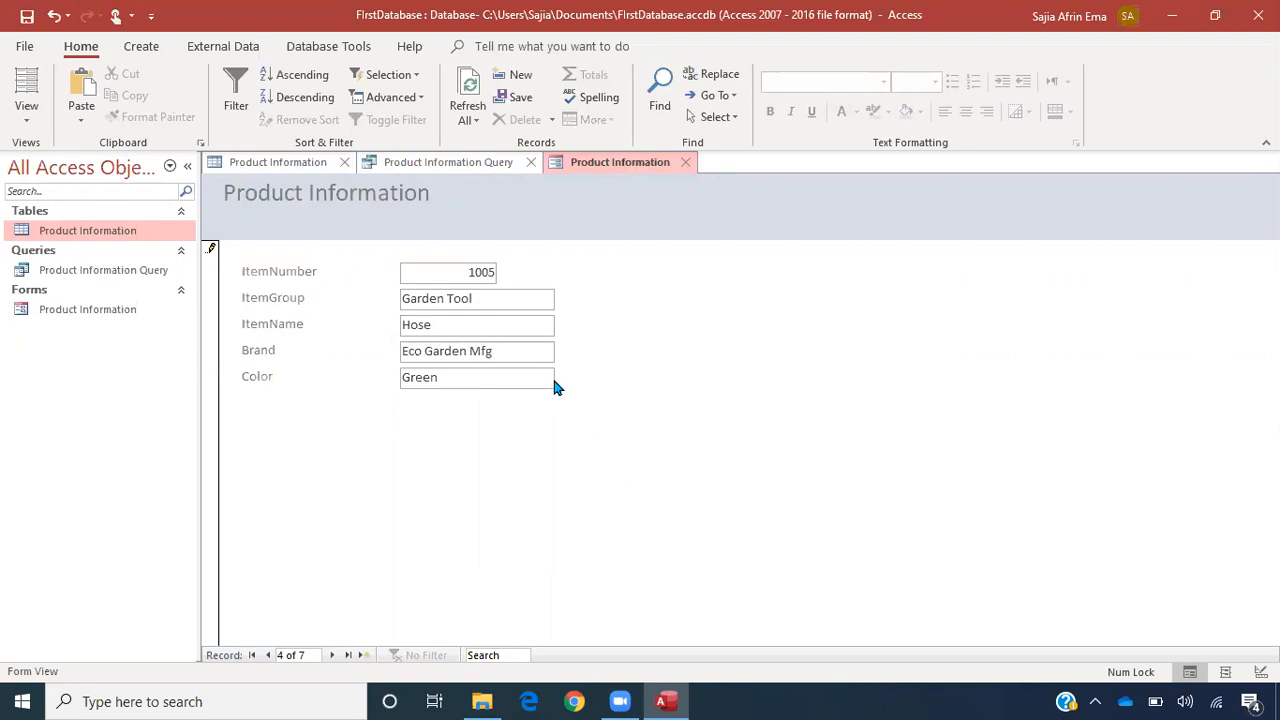
left_click(333, 655)
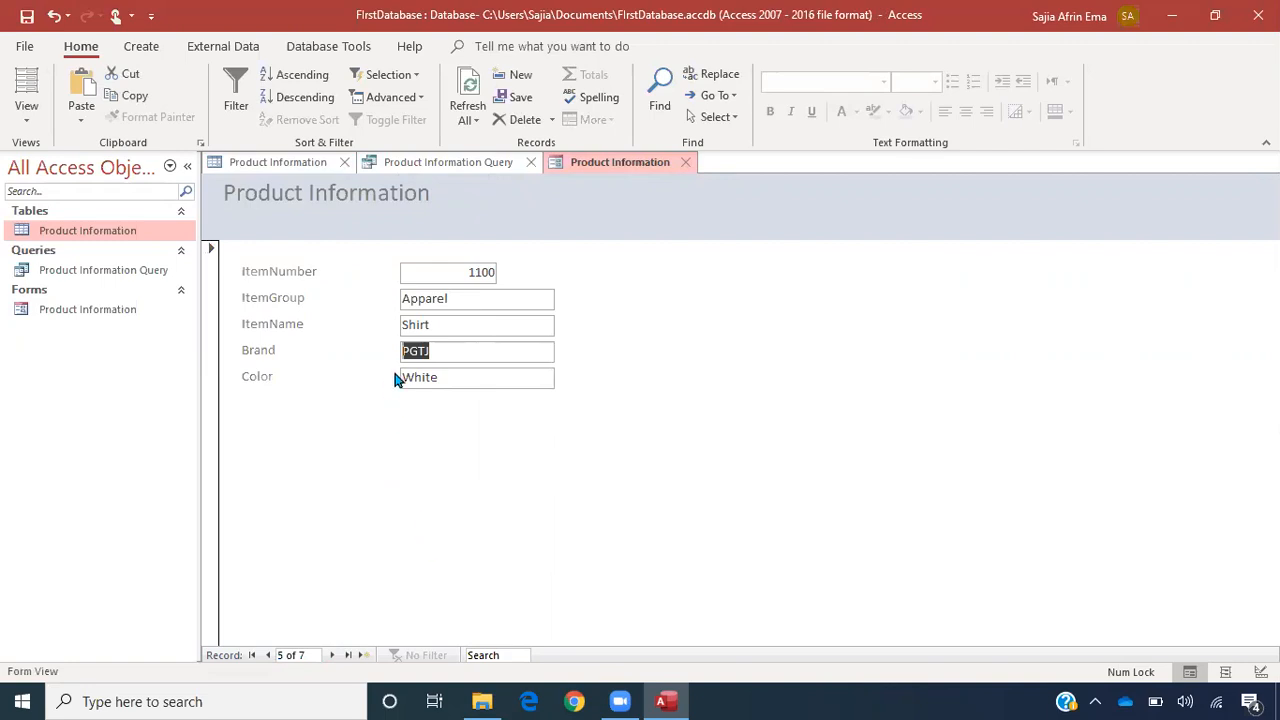
- Check the Hose record's brand in the form and in the Product Information table
left_click(267, 655)
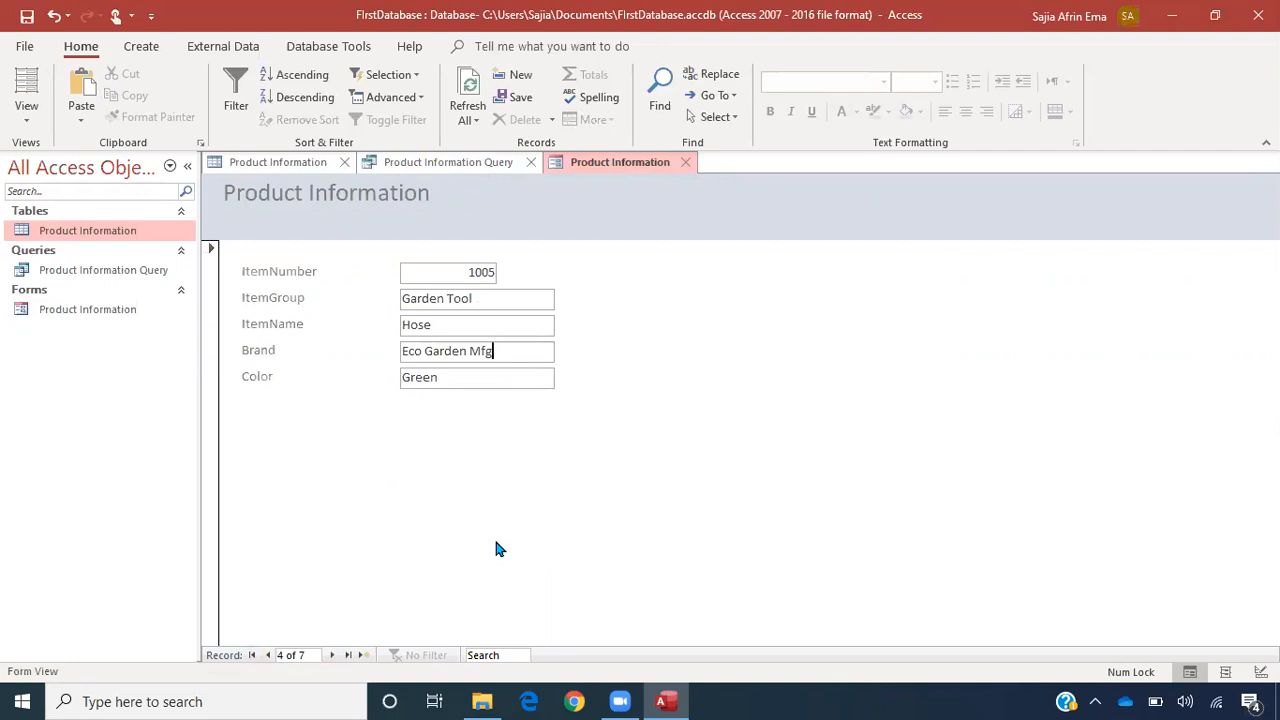
double_click(86, 230)
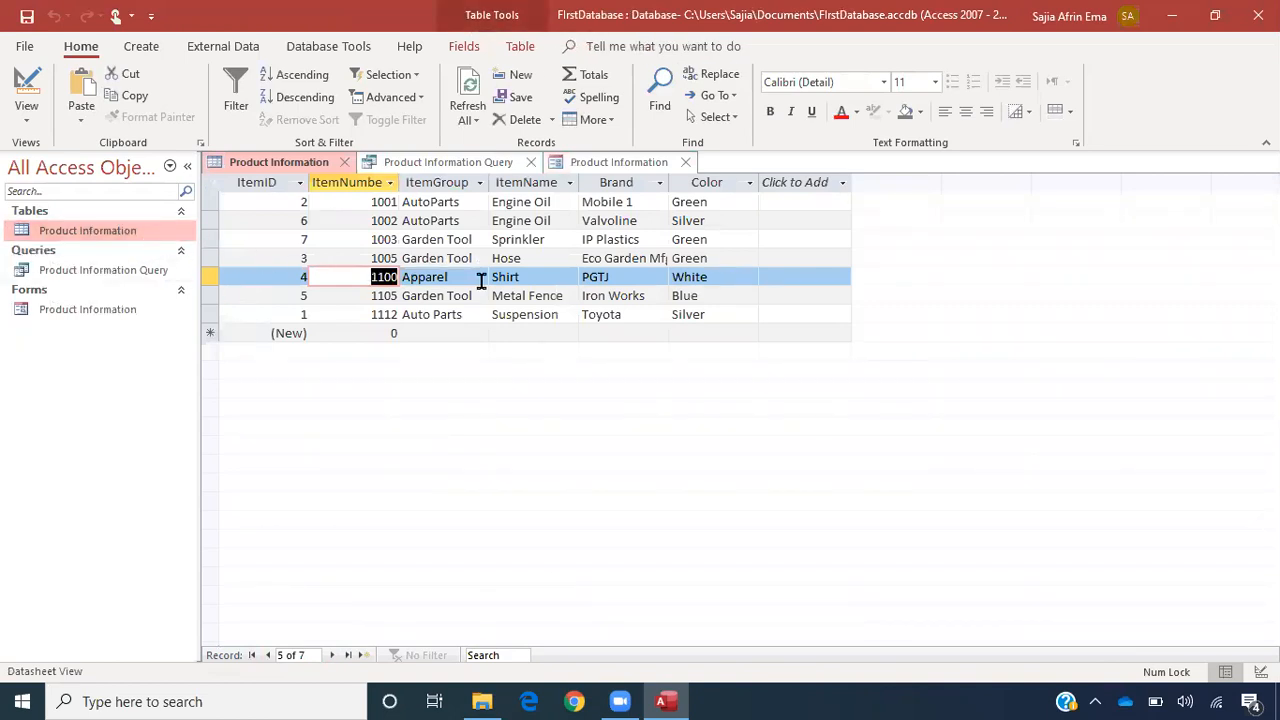
left_click(513, 258)
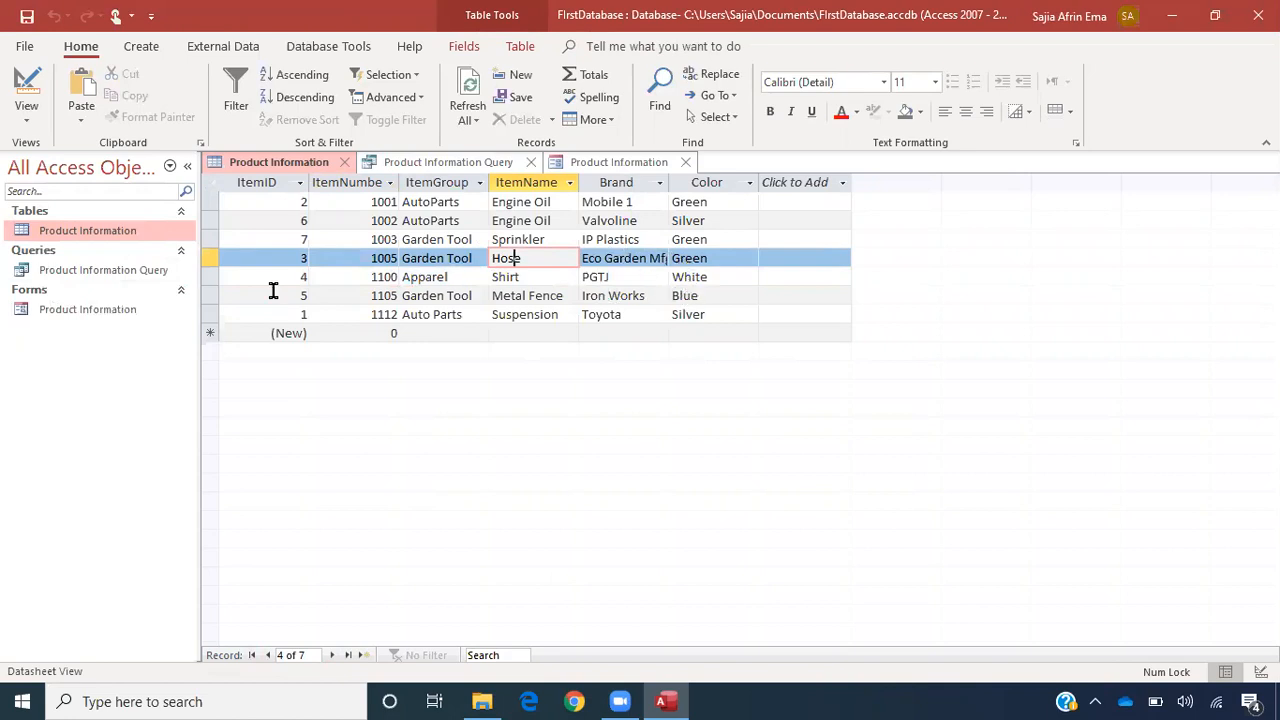
- Add a record in the Product Information form with item number 1111, group Toys, name RC Boat, brand Honeywell and color Red, and save it
double_click(104, 312)
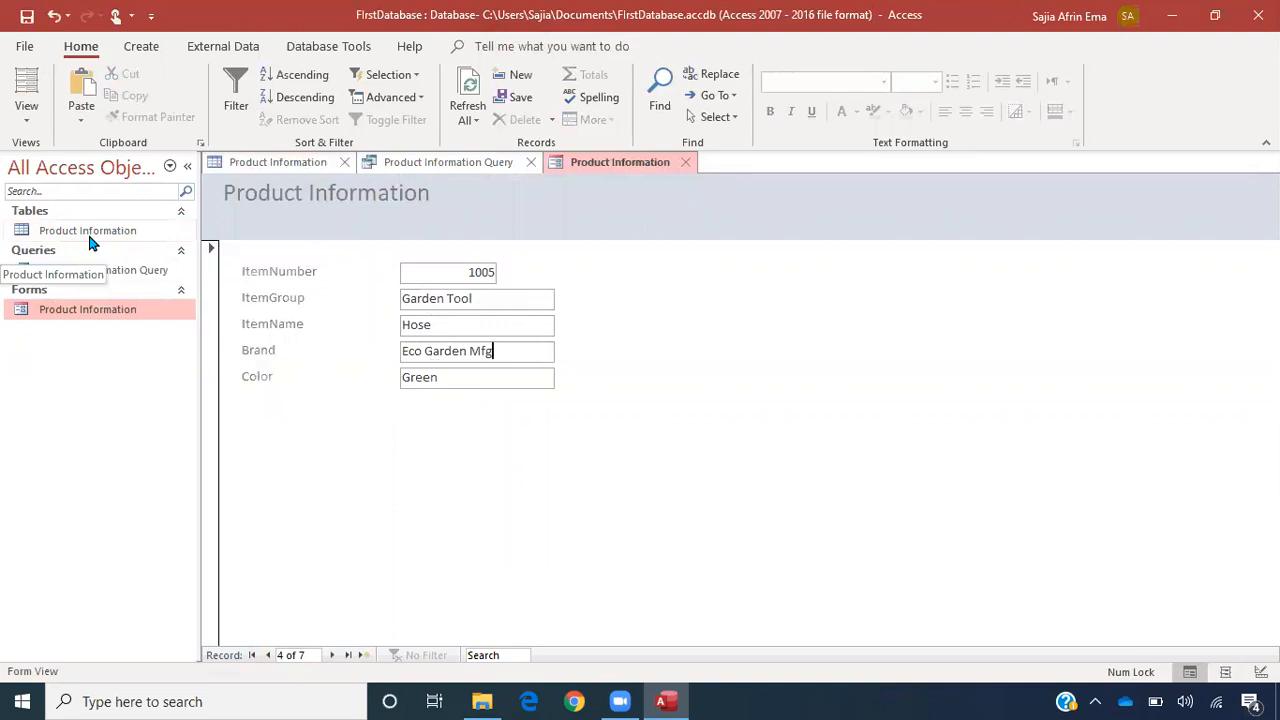
left_click(364, 656)
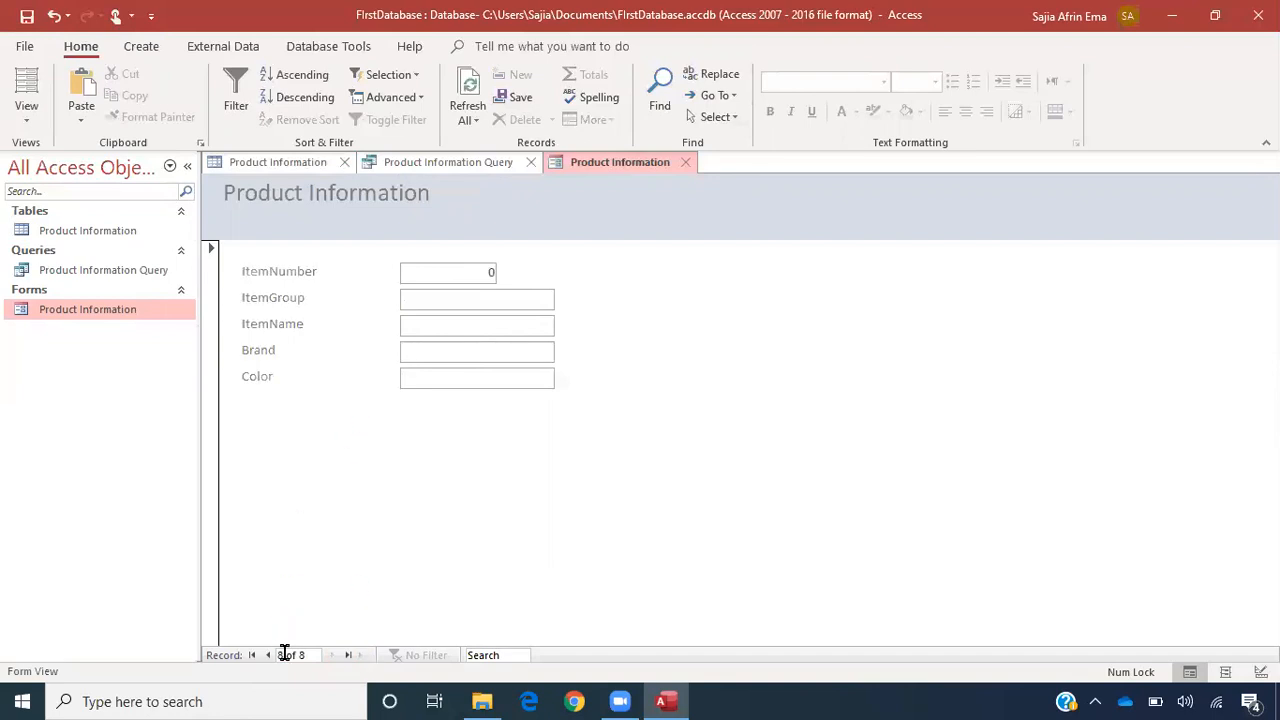
left_click_drag(484, 268, 537, 276)
type("1111")
type("Toys")
type("RC ")
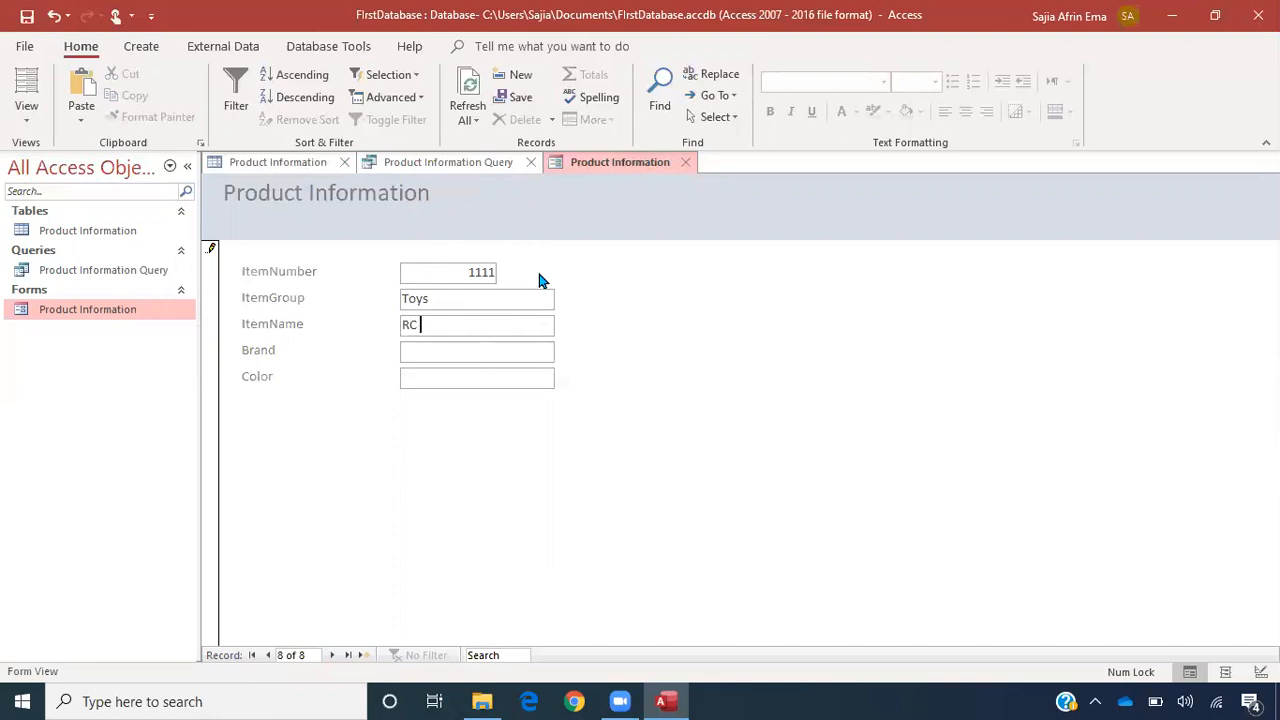
type("Boat")
type("Hone")
type("ywell")
key("Tab")
type("Red")
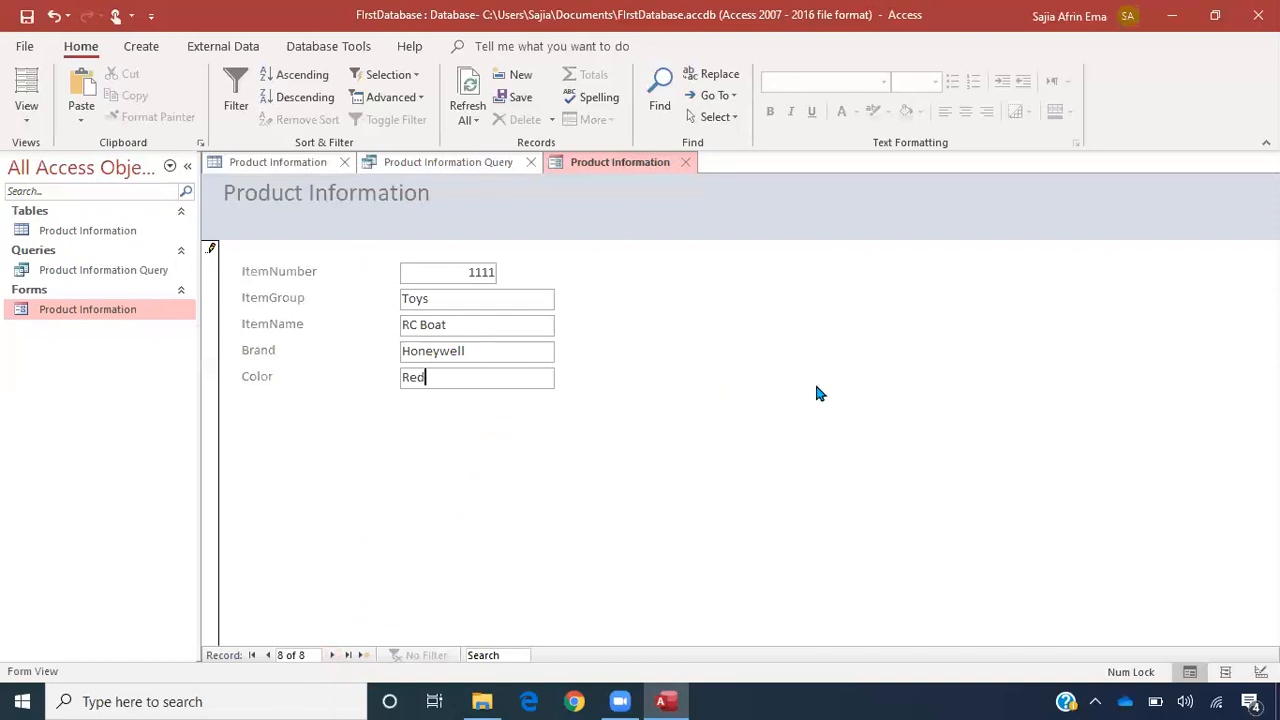
key("shift+Return")
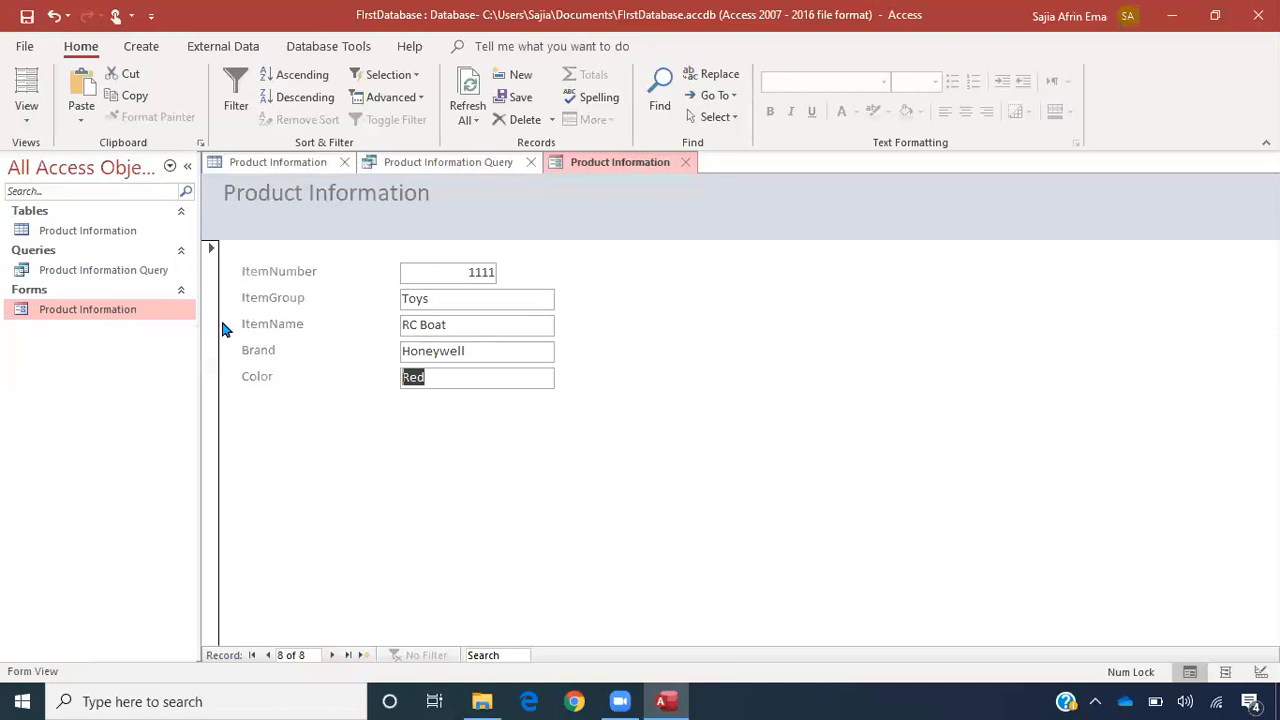
- Refresh the Product Information table and check the record for item number 1111
double_click(105, 230)
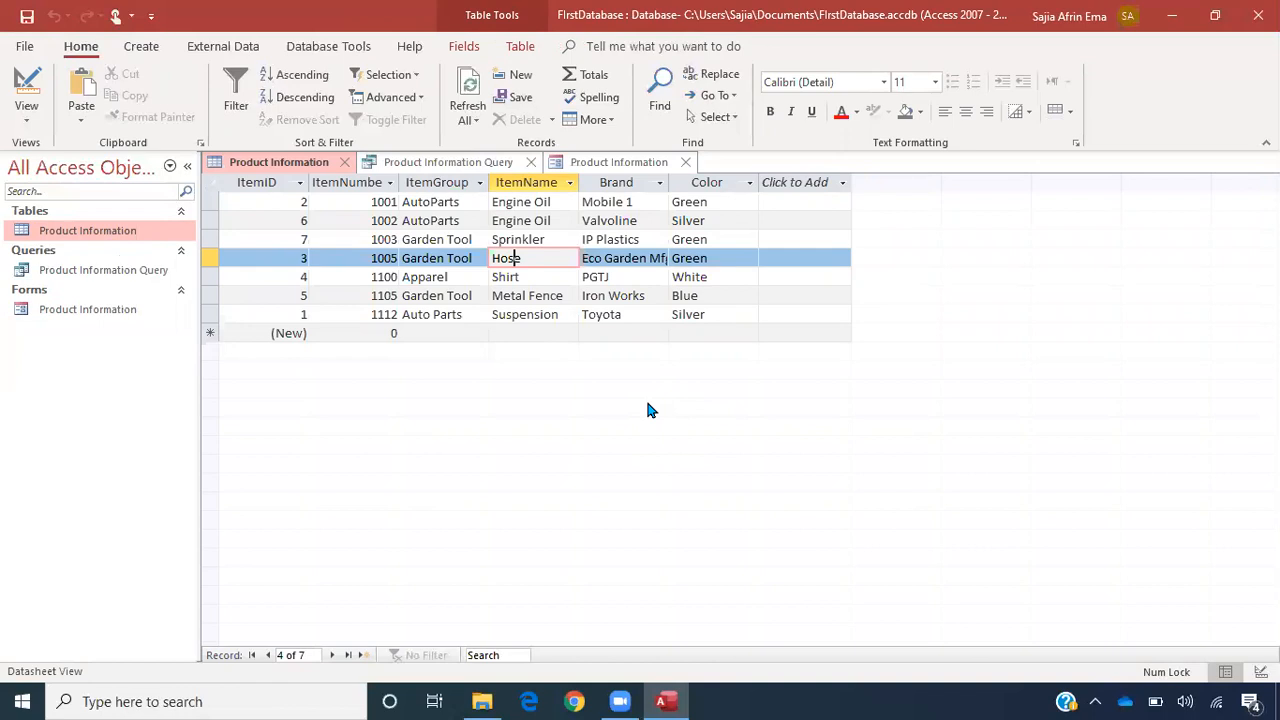
key("F5")
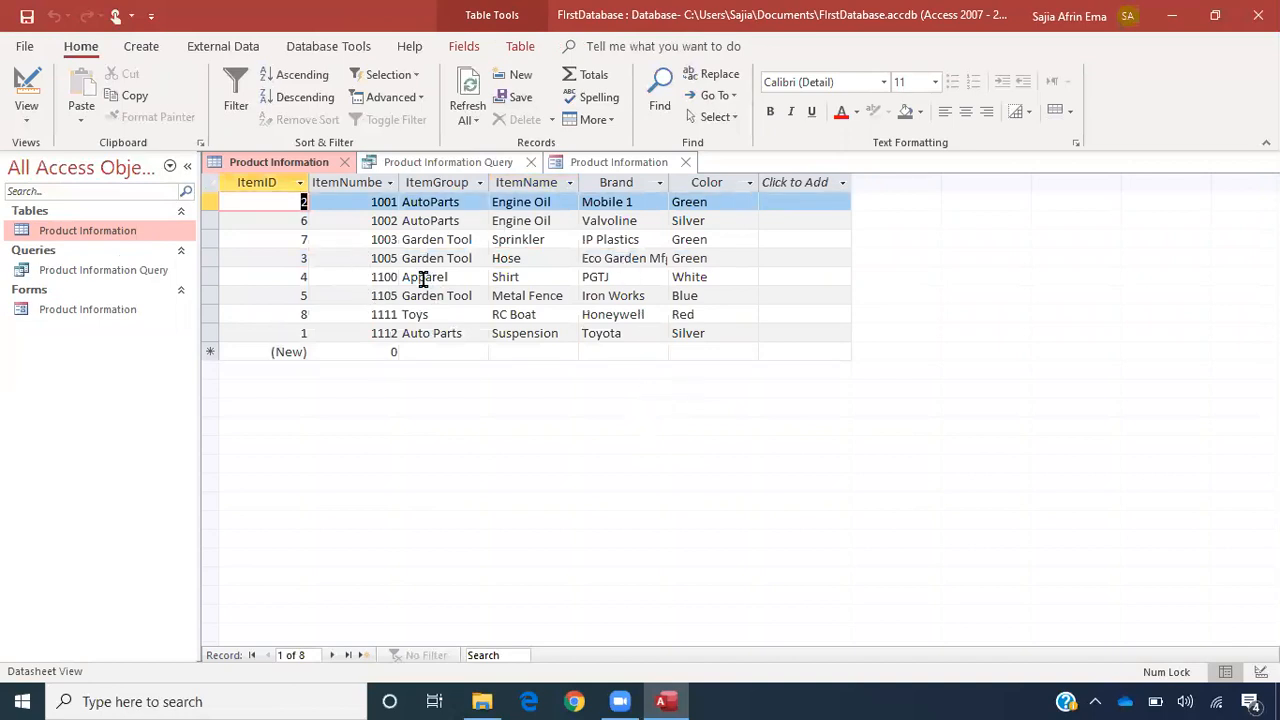
left_click(279, 314)
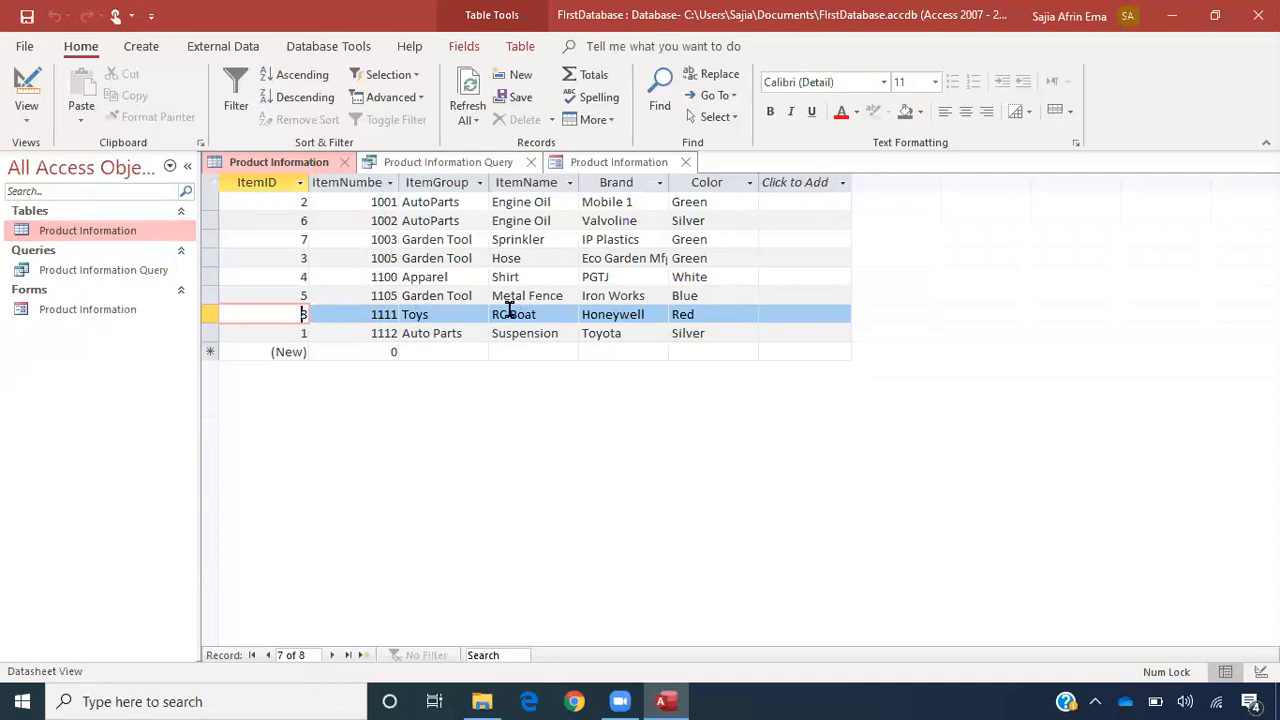
- Return to the Product Information form and browse back two records from the RC Boat record
double_click(92, 309)
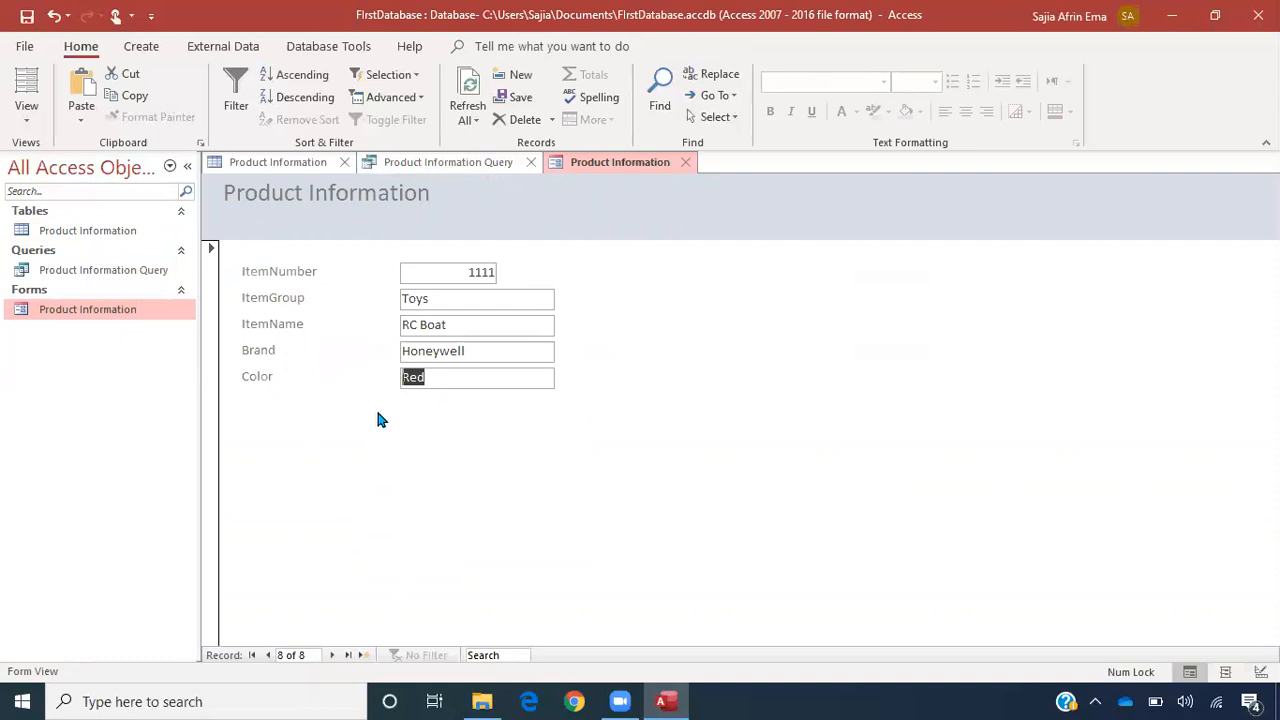
left_click(268, 656)
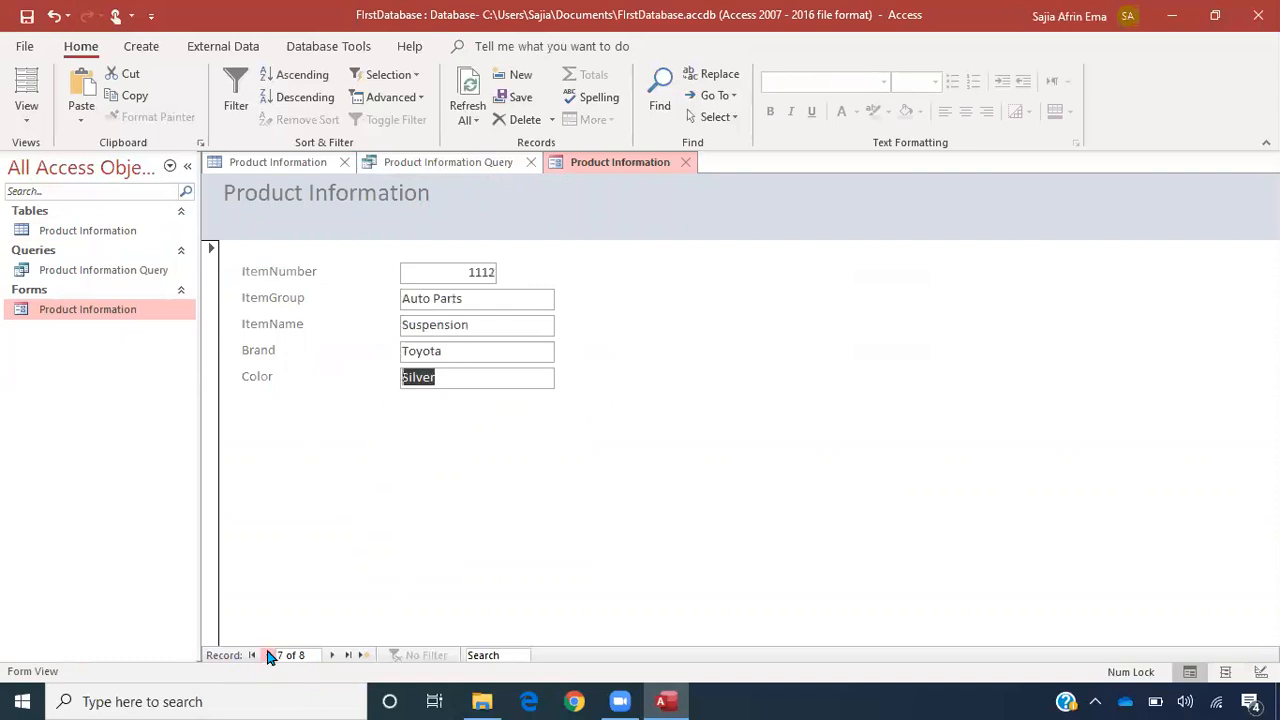
left_click(268, 656)
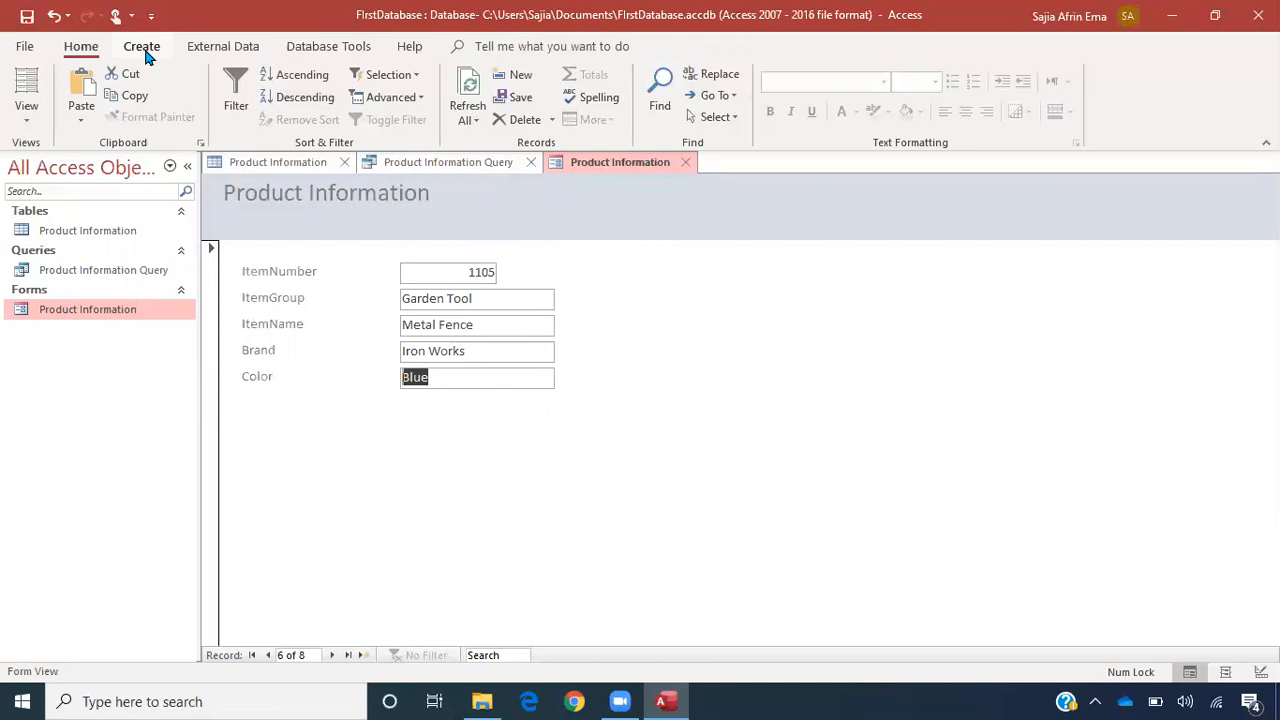
- Open the Product Information Query, refresh it, and check the RC Boat and Hose records
left_click(117, 272)
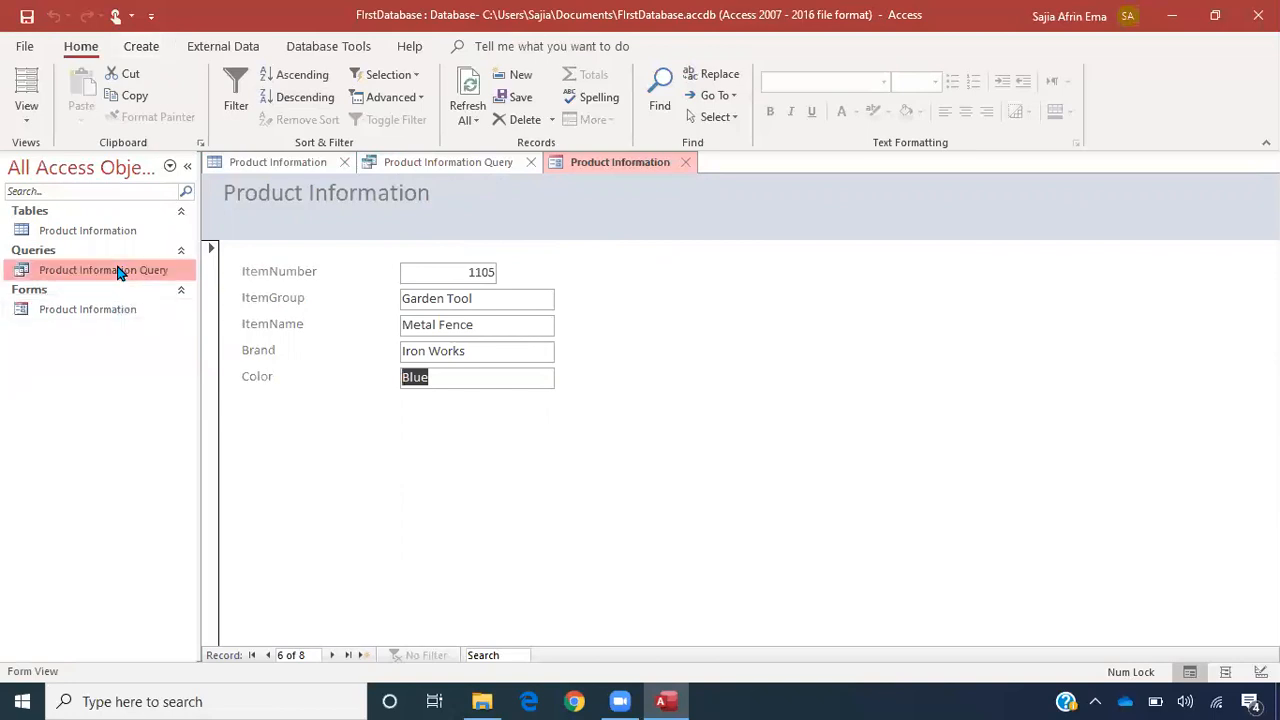
double_click(117, 272)
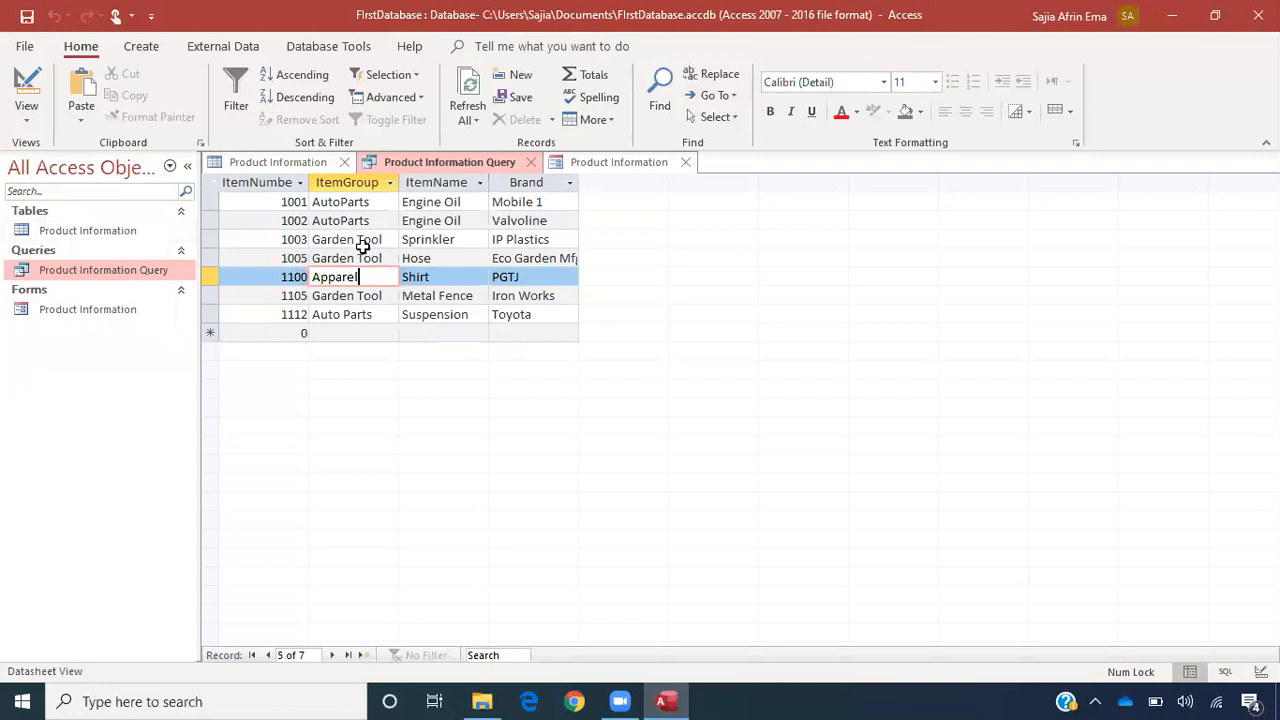
key("F5")
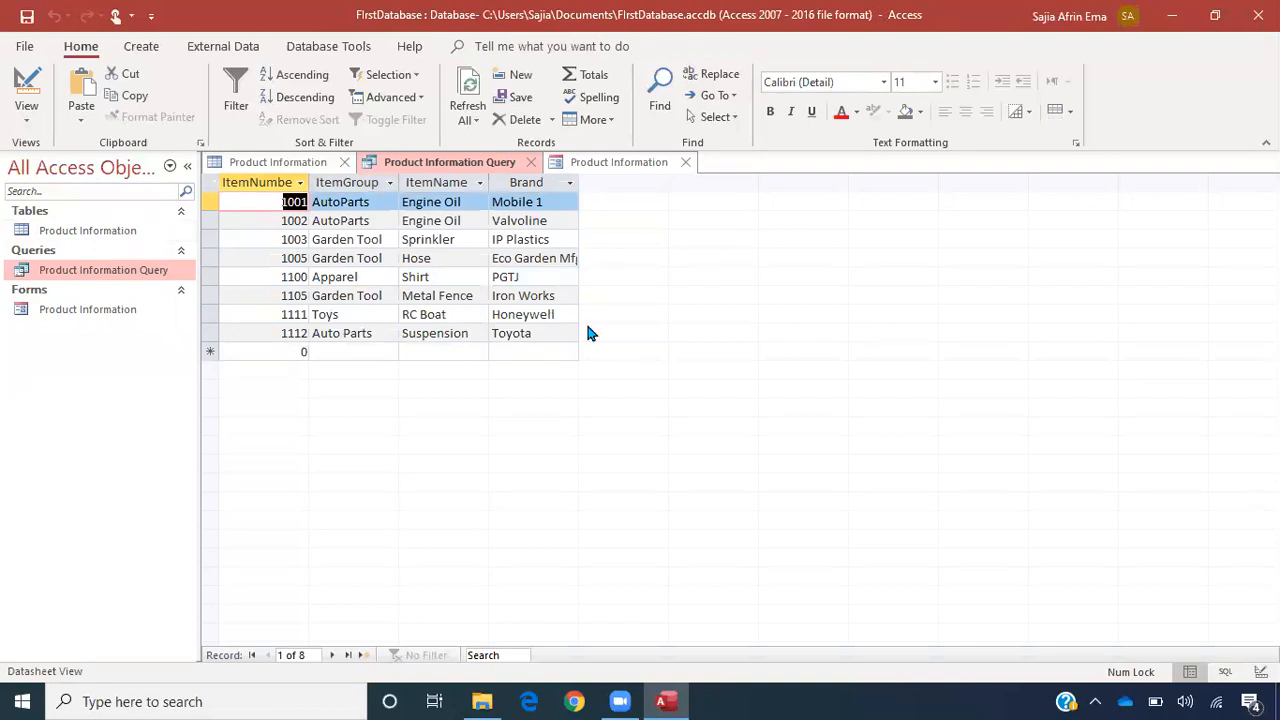
left_click(419, 257)
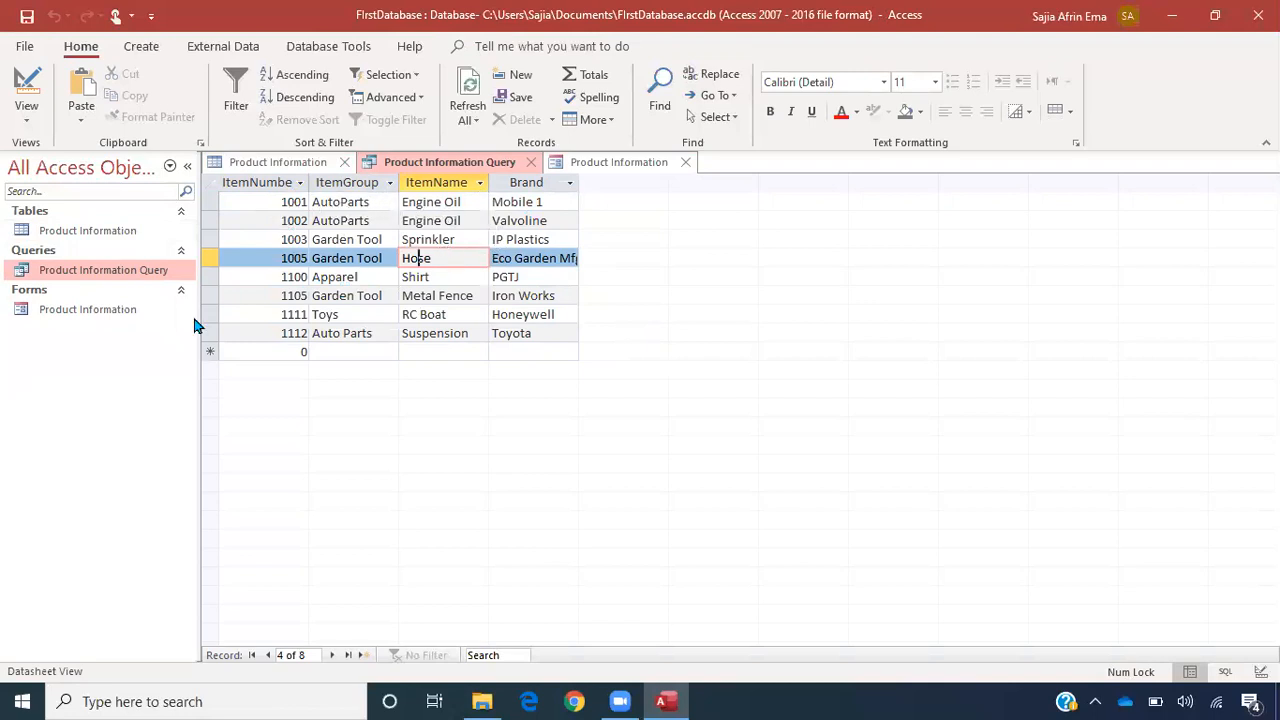
- Start the Report Wizard, saving the Product Information Query, and move the wizard below the first query rows
left_click(142, 48)
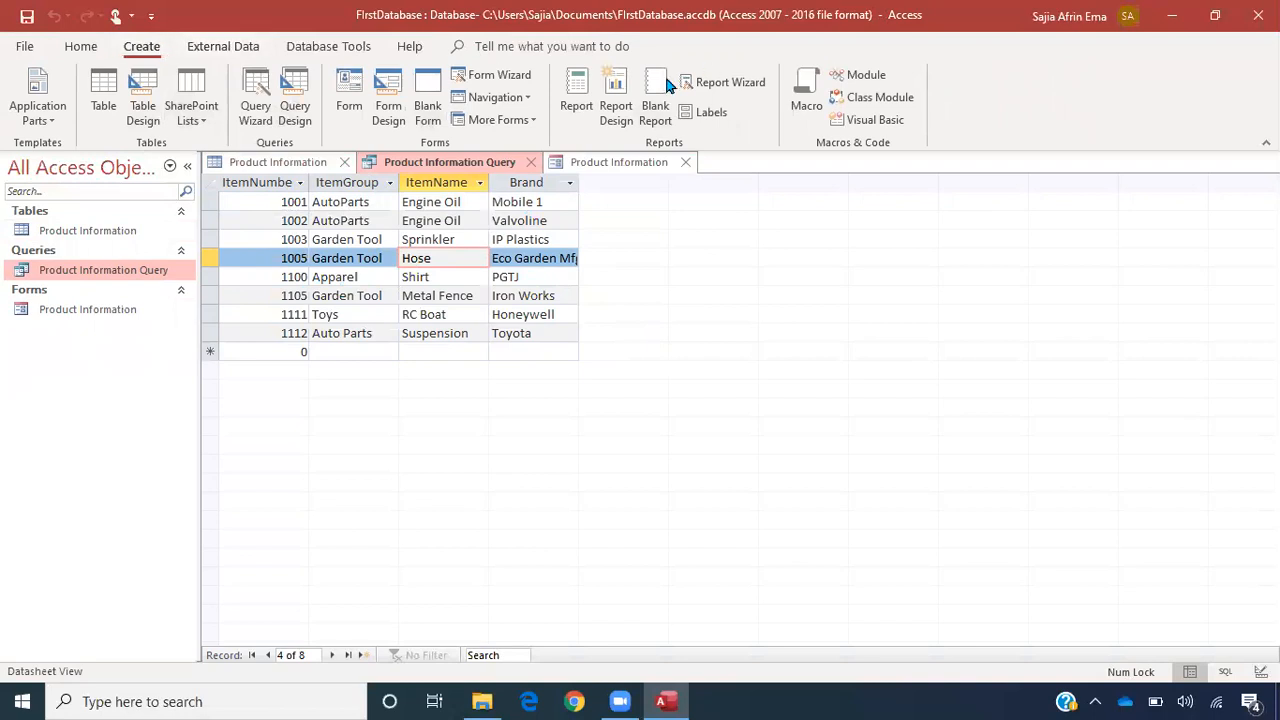
left_click(730, 84)
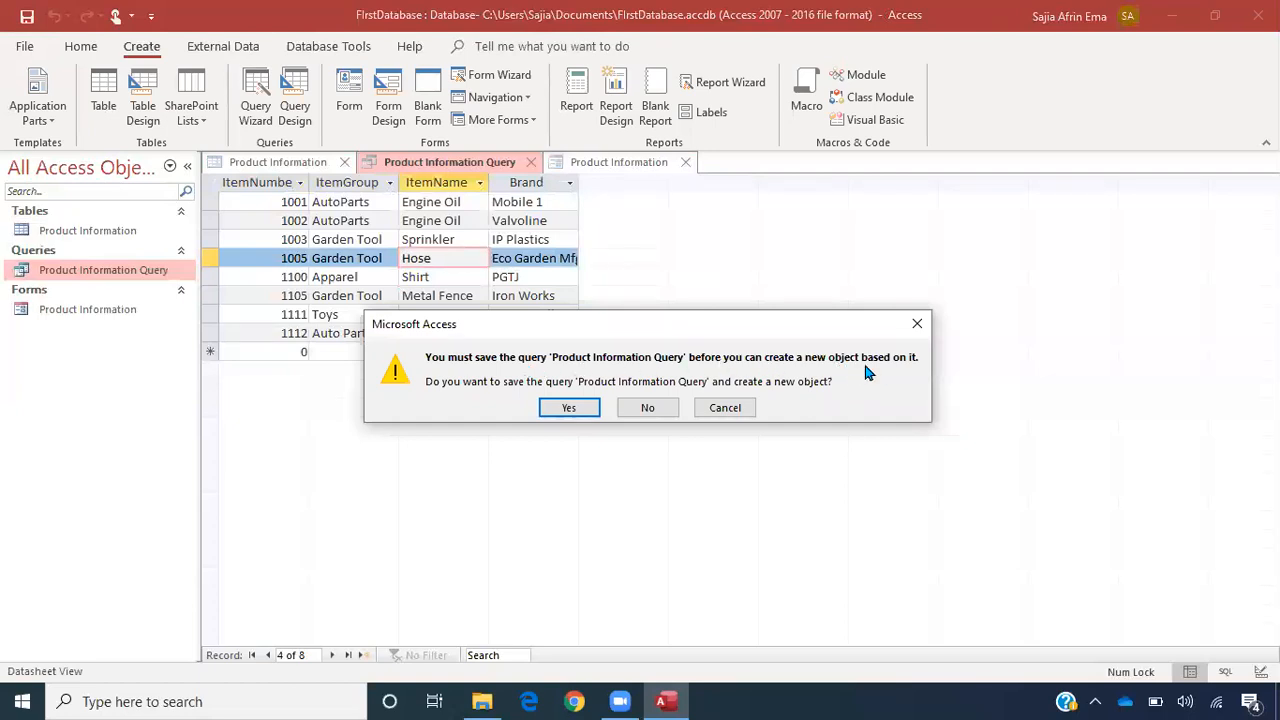
left_click(567, 408)
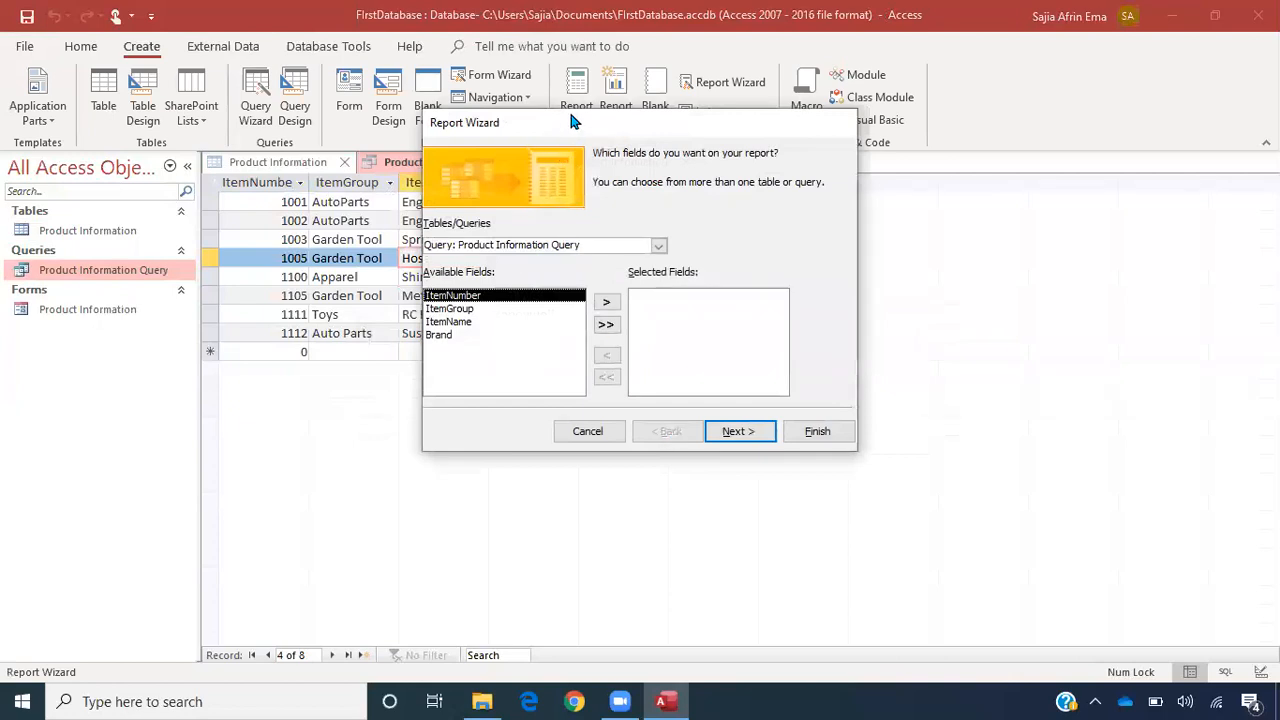
left_click_drag(558, 121, 417, 259)
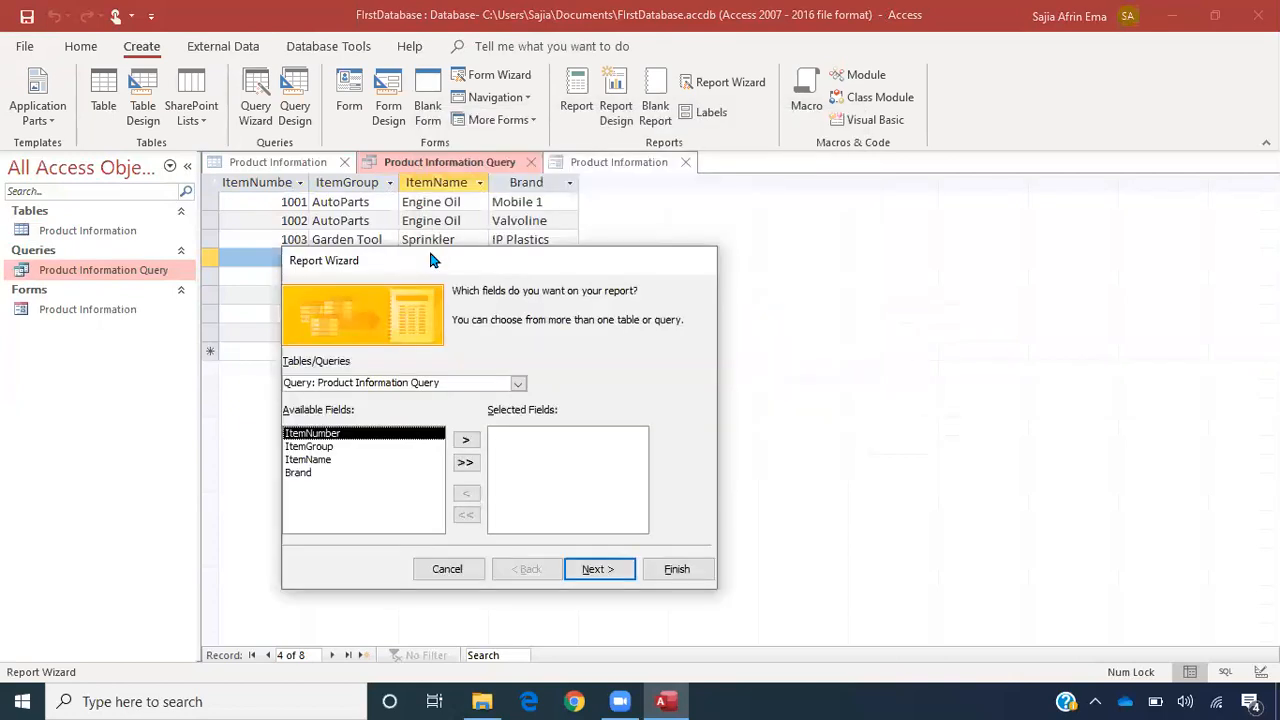
left_click(519, 384)
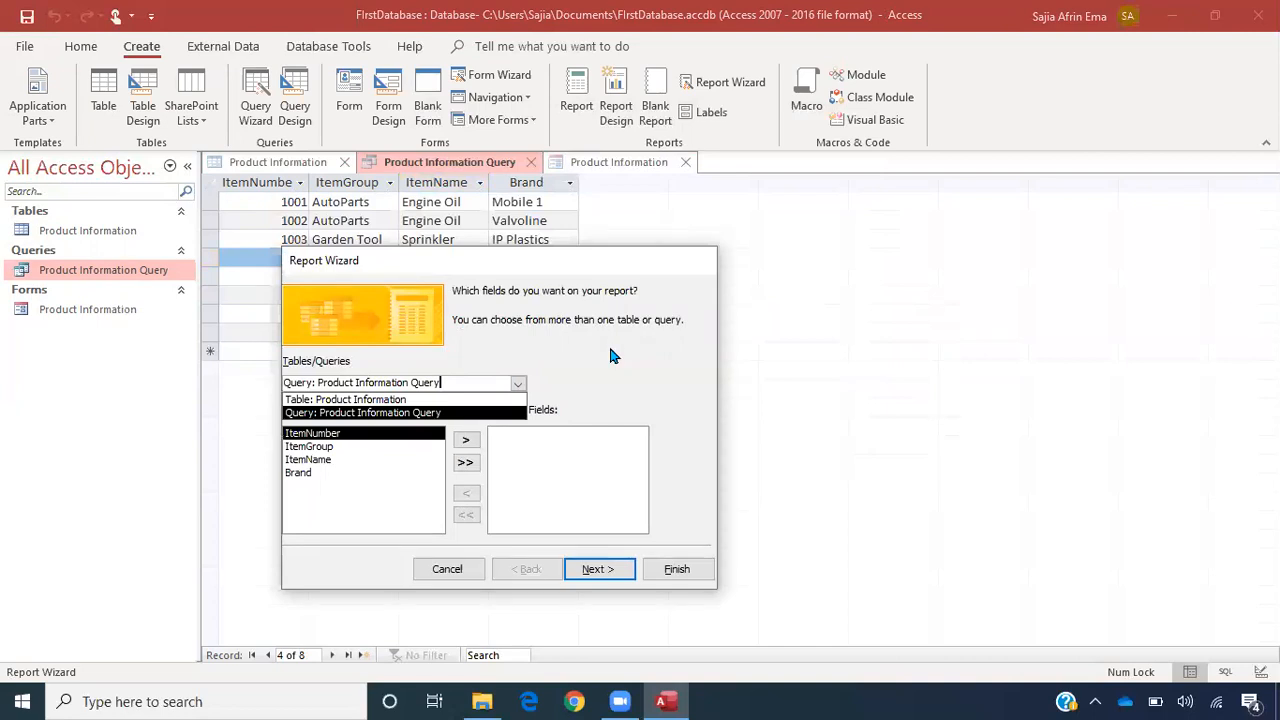
left_click(435, 414)
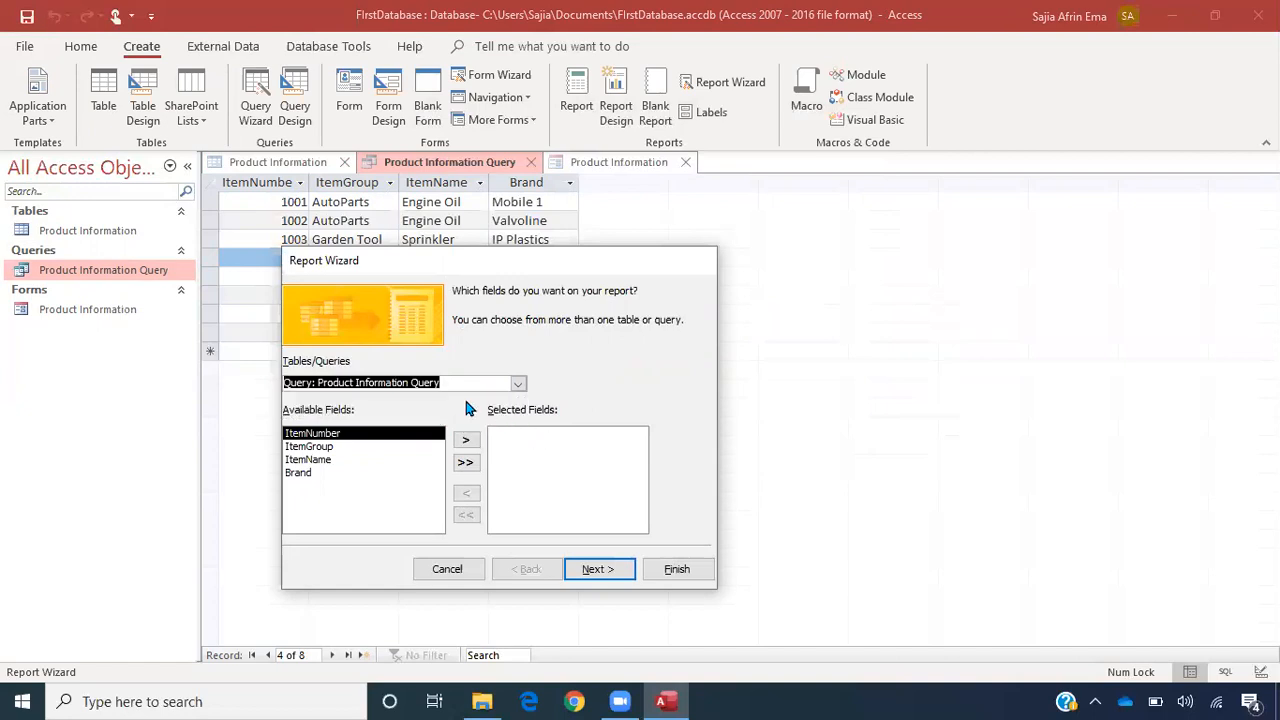
left_click(312, 460)
left_click(346, 434)
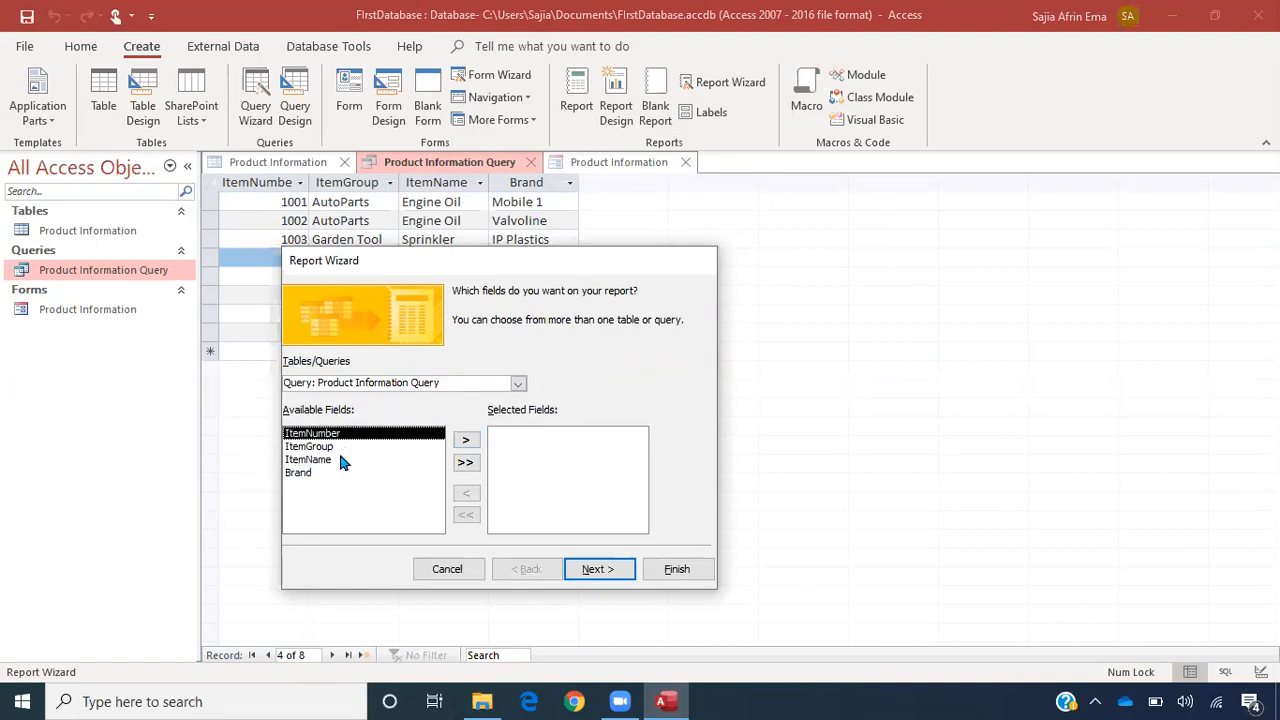
left_click(334, 460)
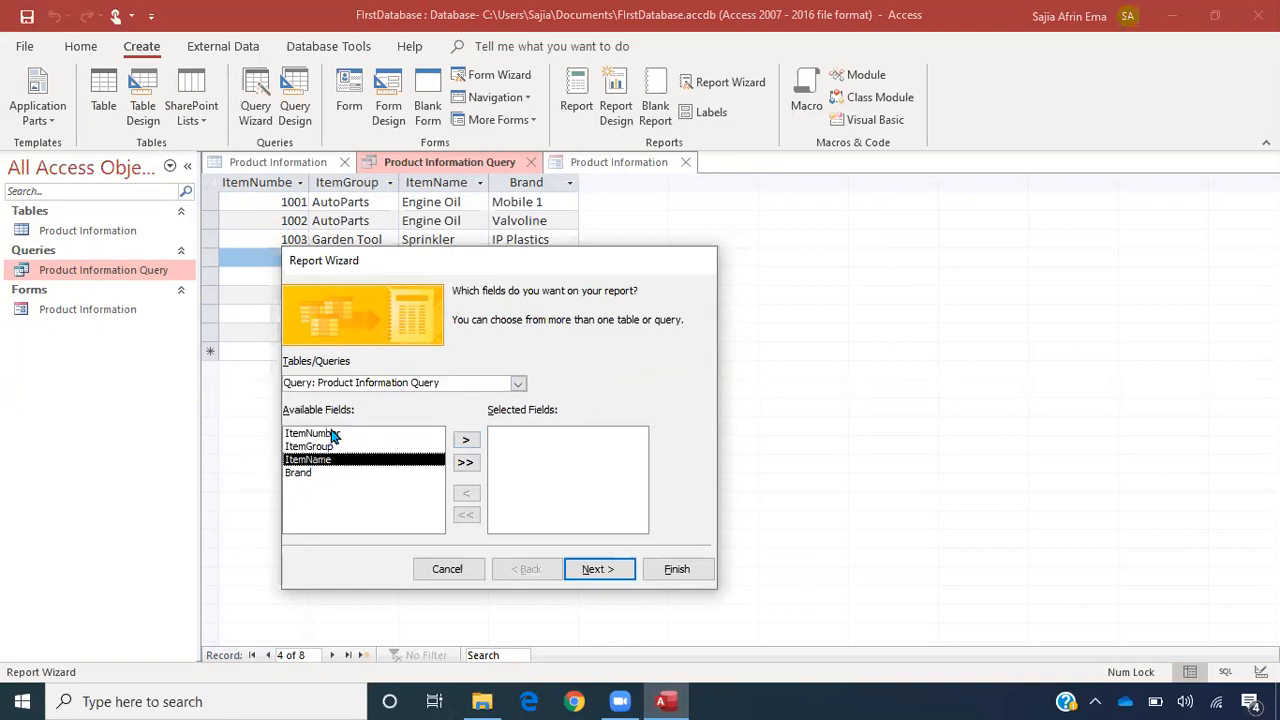
left_click(333, 434)
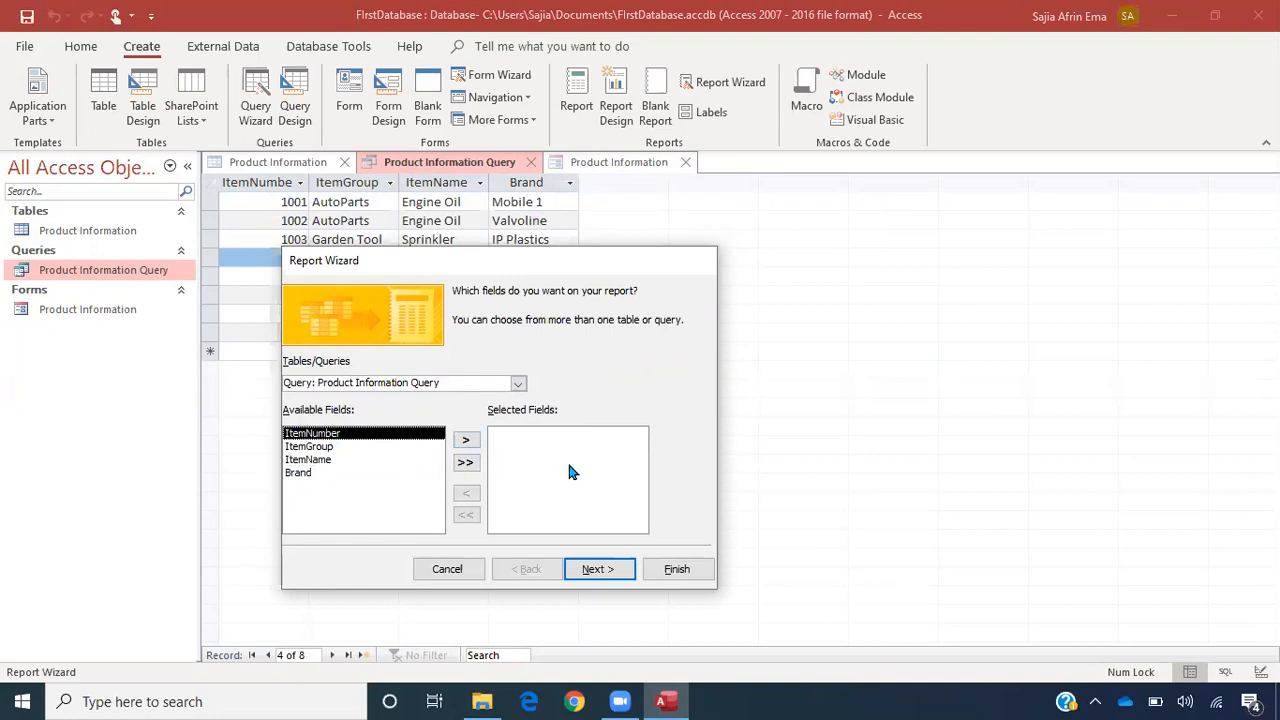
left_click(465, 463)
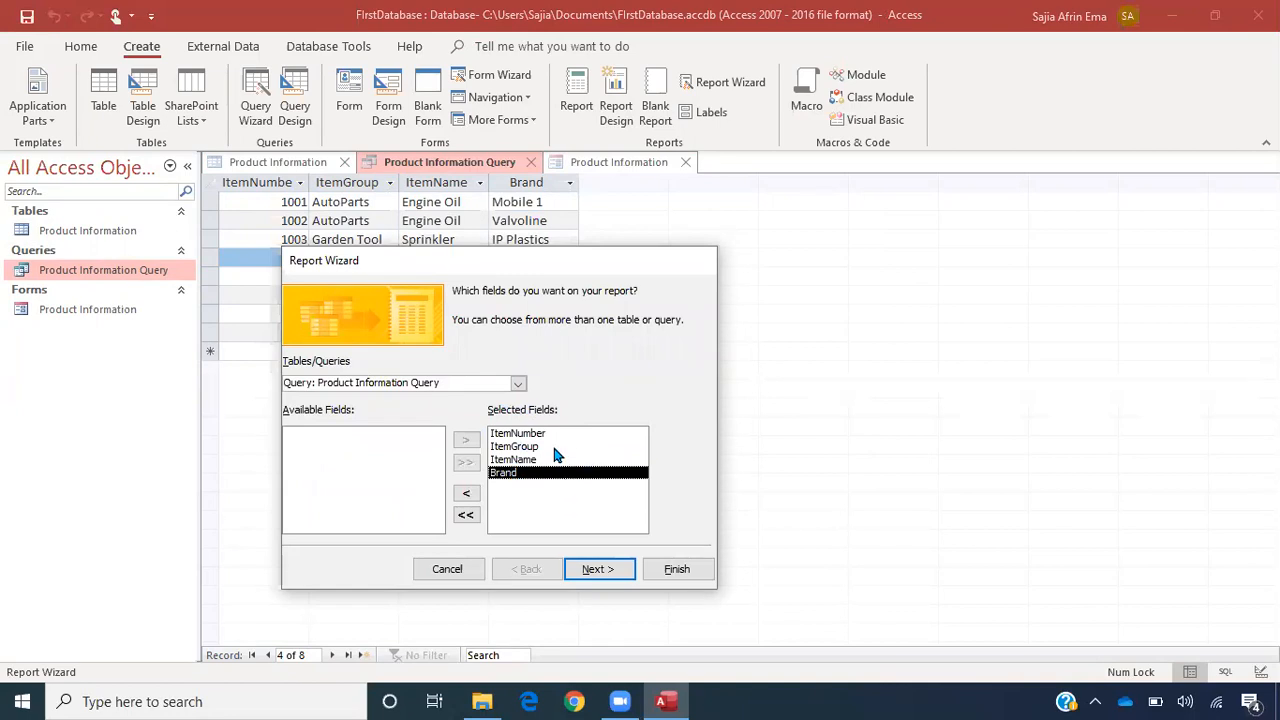
left_click(465, 495)
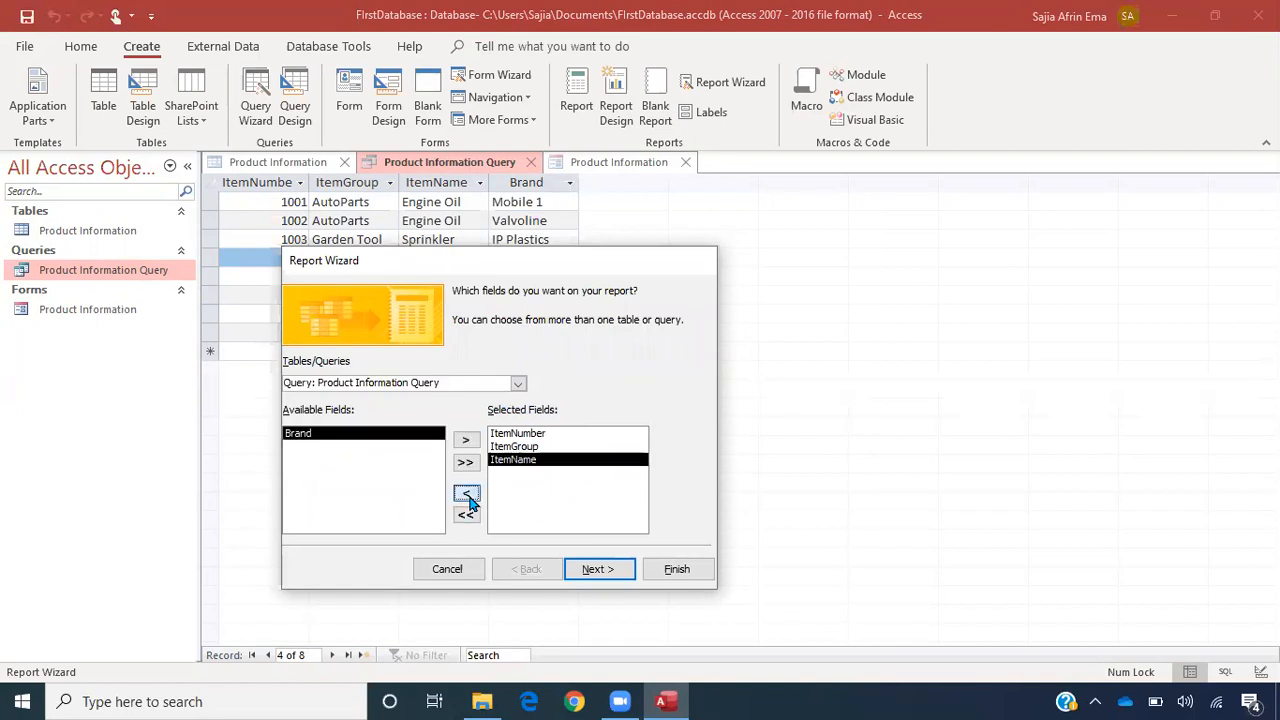
left_click(467, 497)
left_click(467, 515)
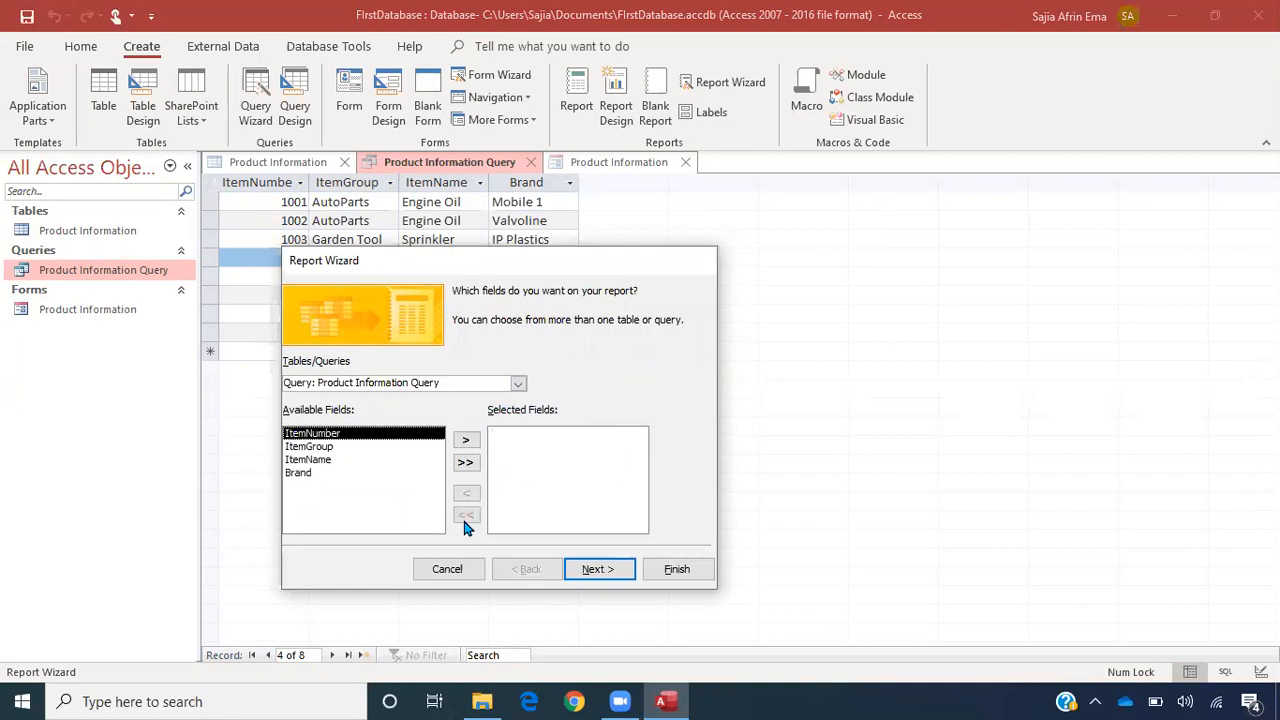
- Base the report on the Product Information table with fields ItemNumber, ItemGroup, ItemName, Brand and Color, and continue to the grouping levels
left_click(518, 384)
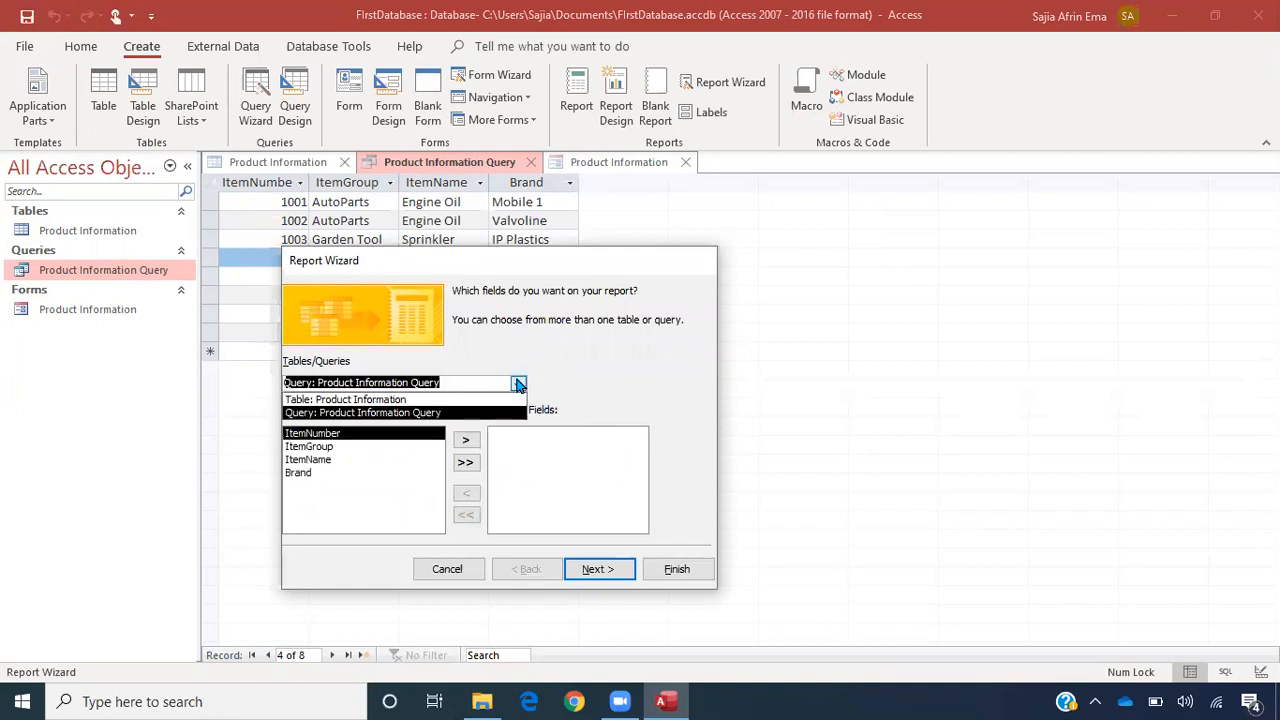
left_click(463, 400)
left_click(348, 499)
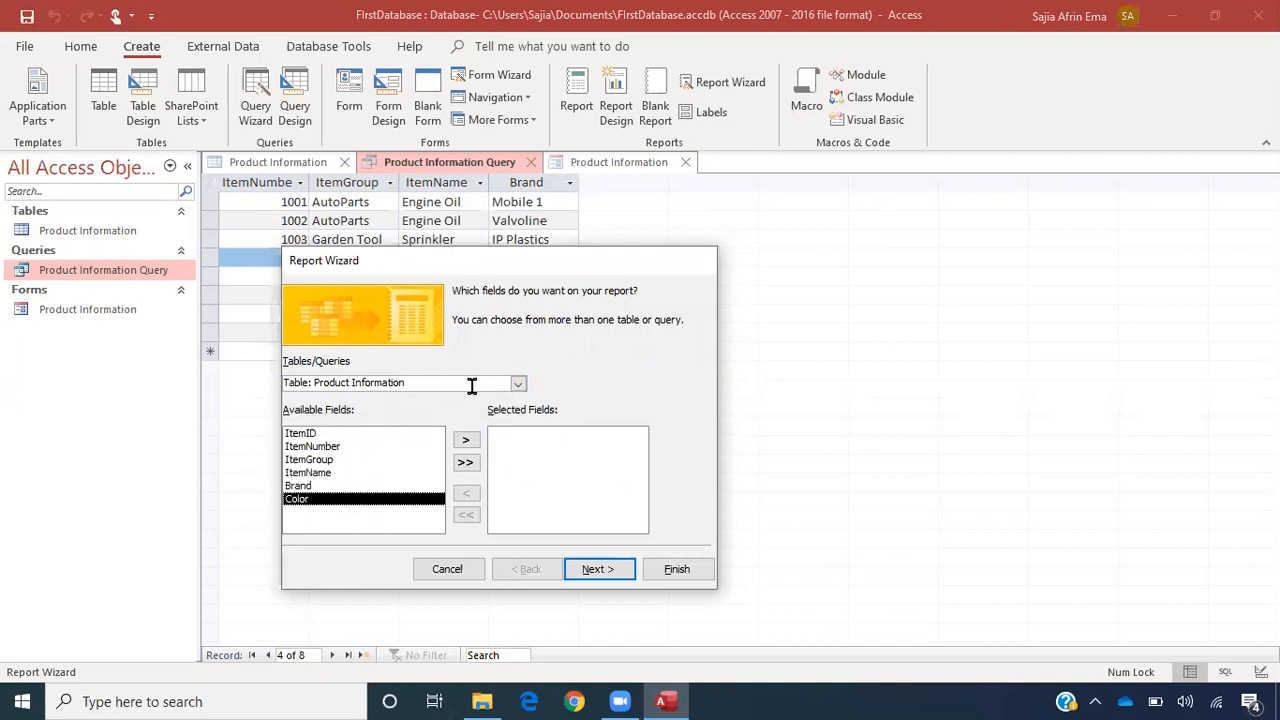
left_click(336, 435)
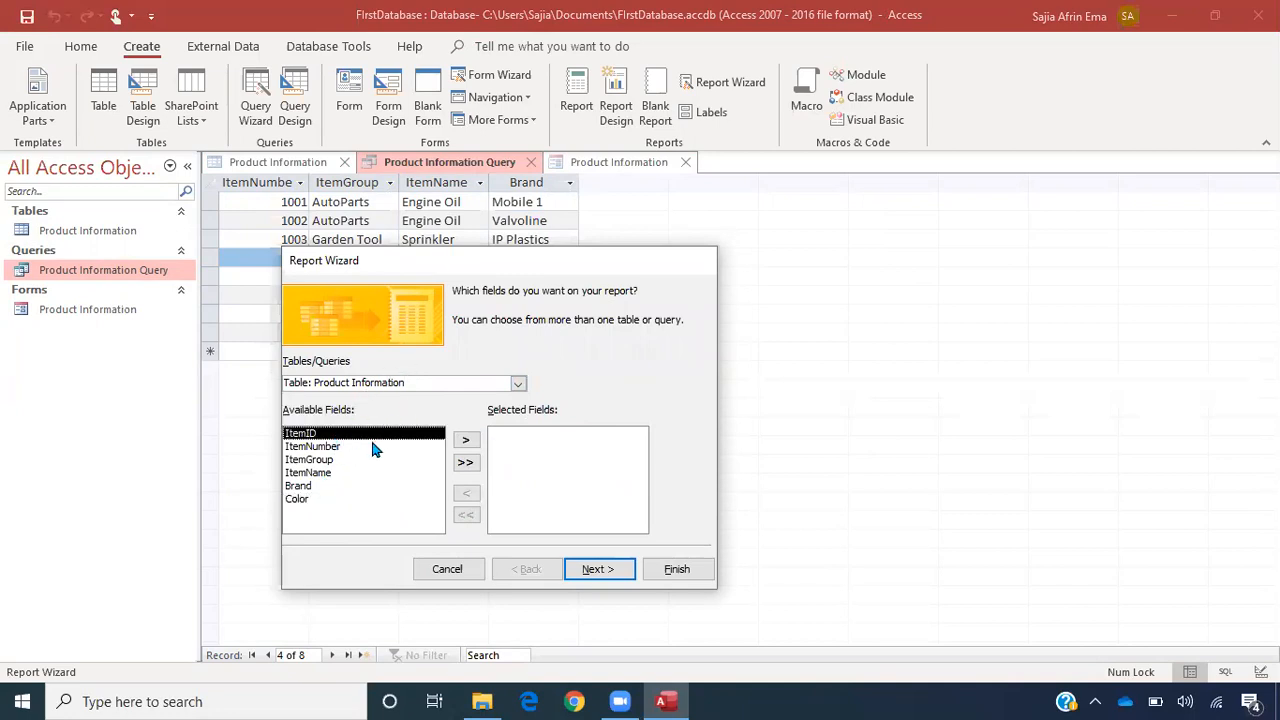
left_click(345, 447)
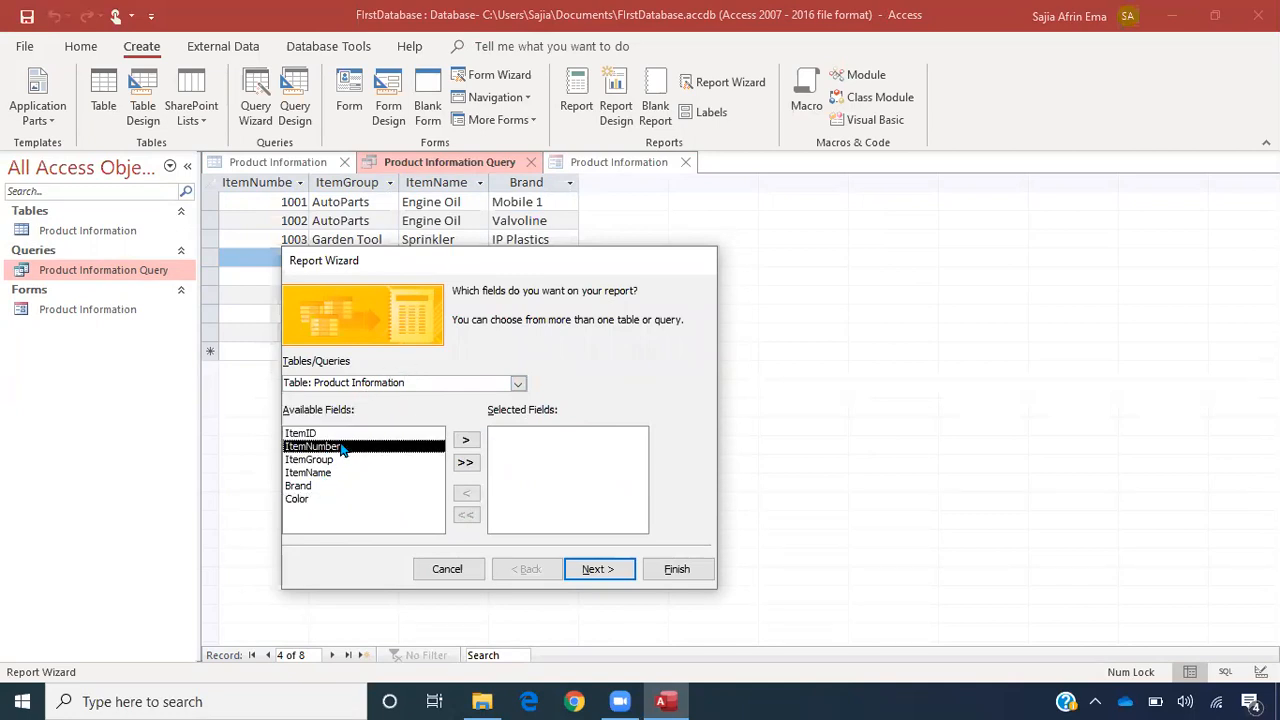
left_click(465, 441)
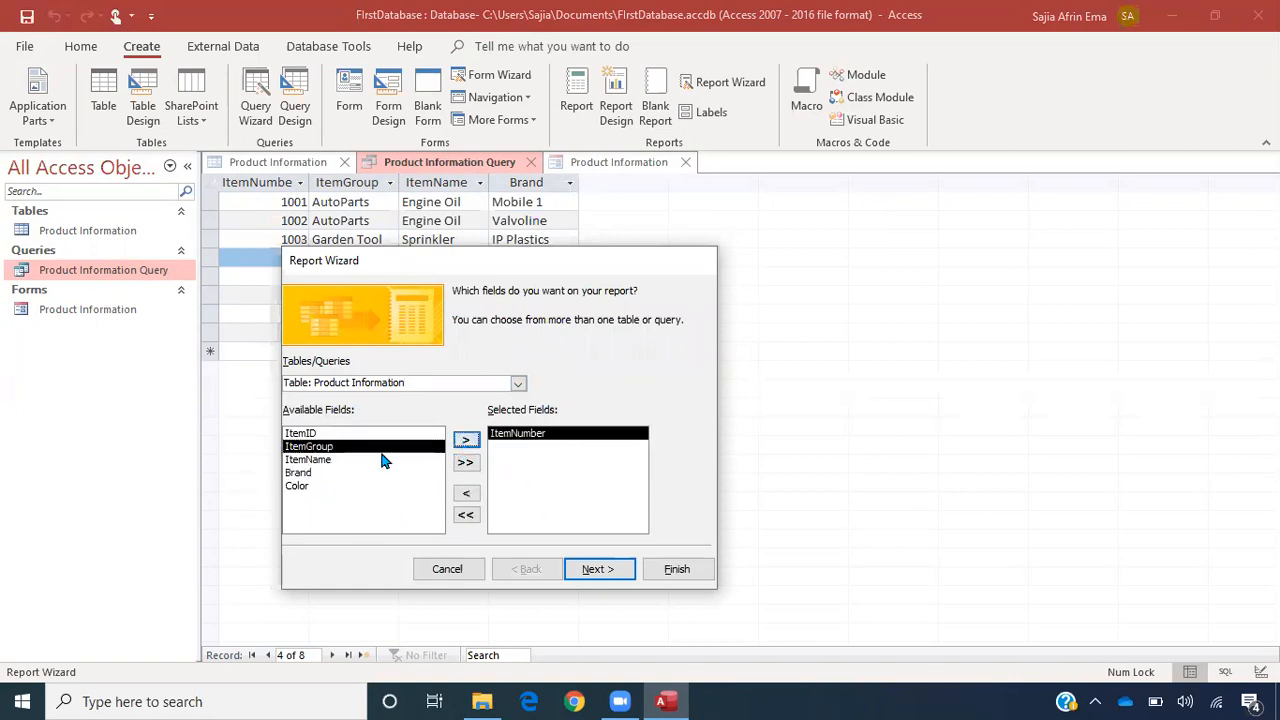
left_click(466, 441)
left_click(466, 441)
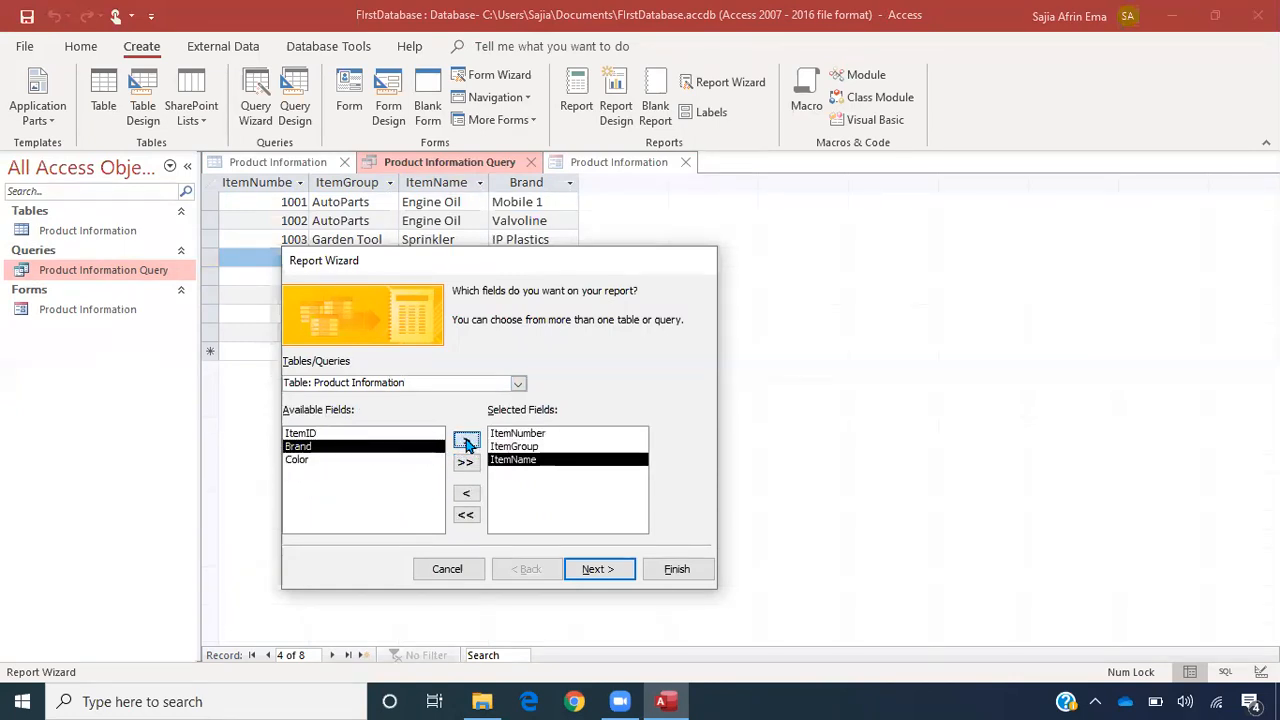
left_click(466, 441)
left_click(466, 441)
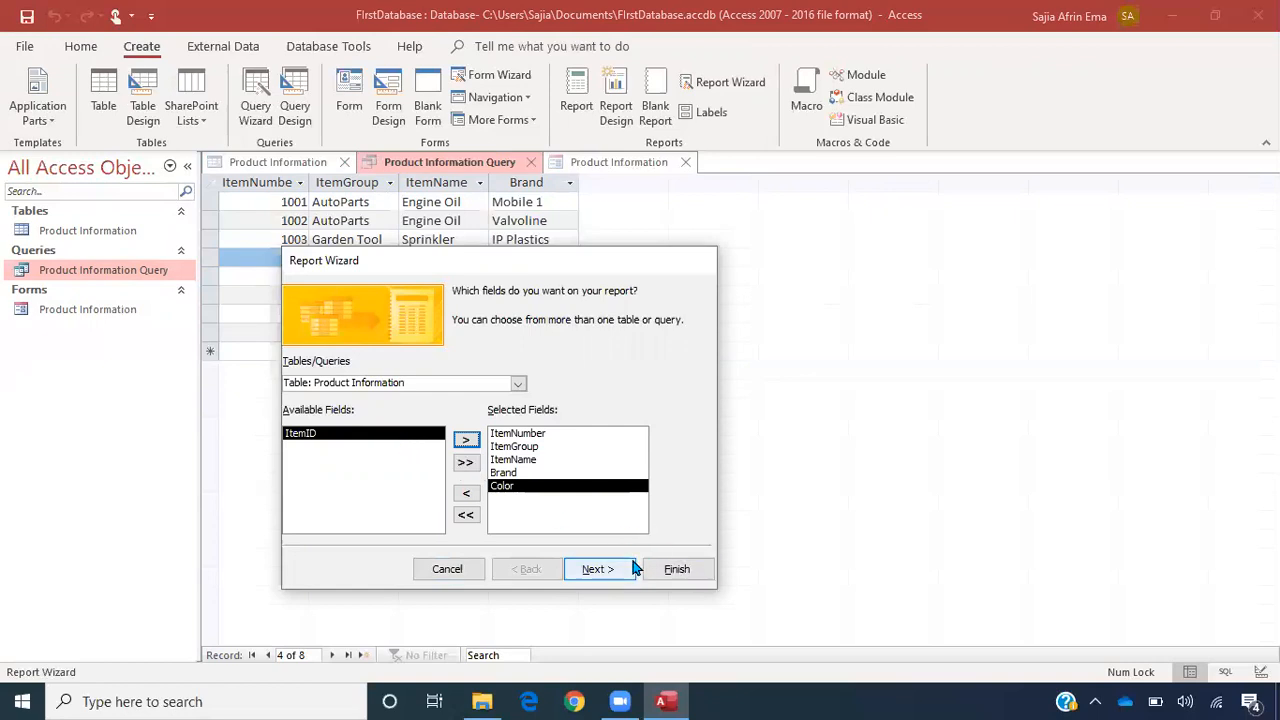
left_click(608, 569)
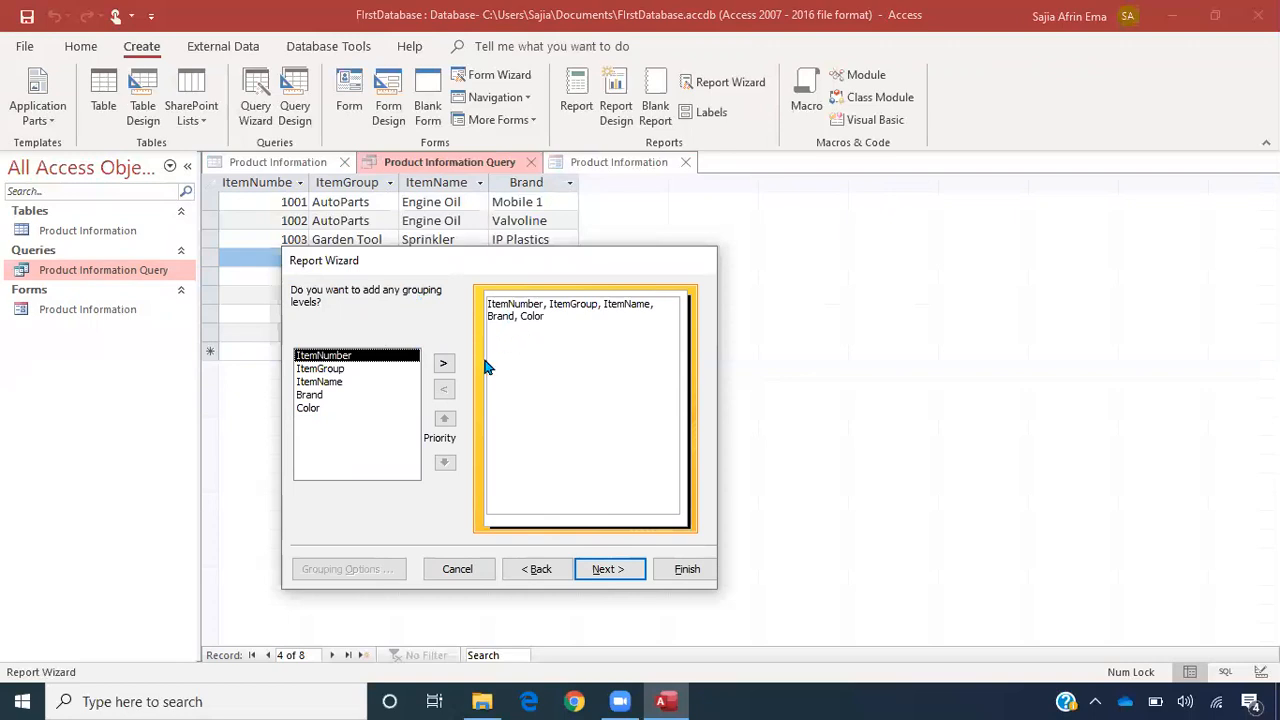
- Group the report by ItemGroup with Brand as the second level, and continue past the sort order without choosing any sort fields
left_click(349, 369)
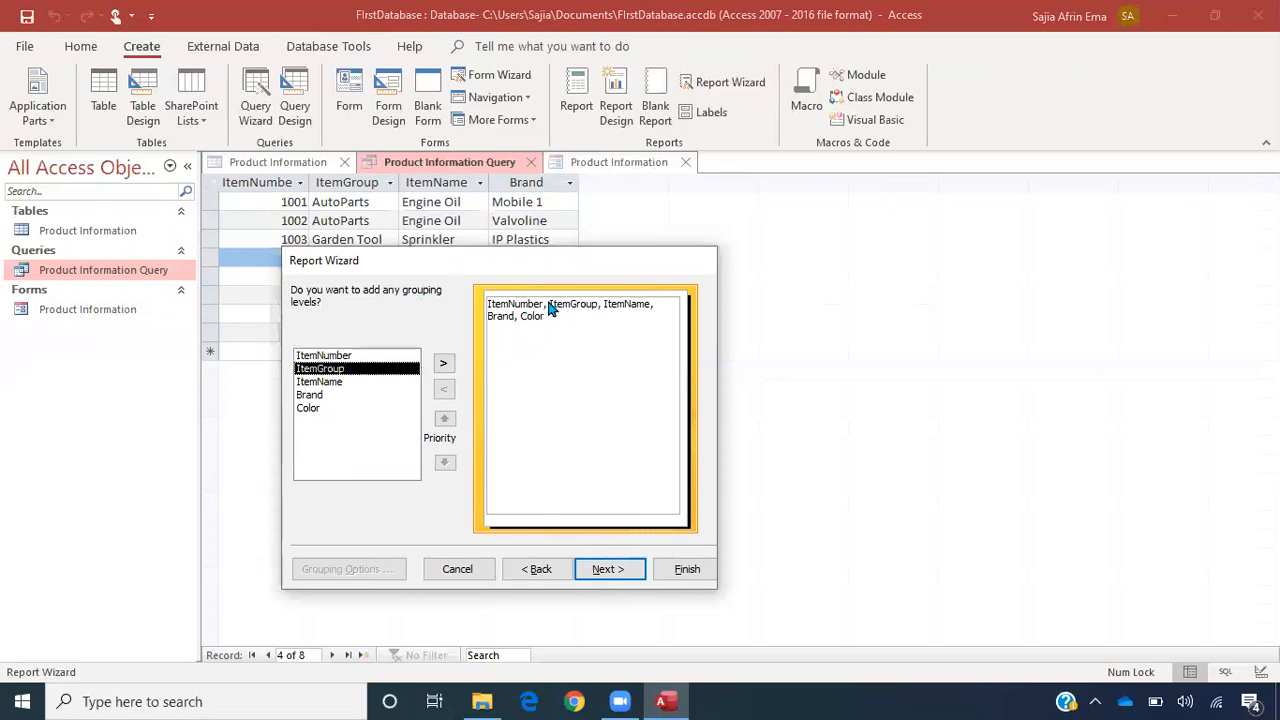
left_click(445, 364)
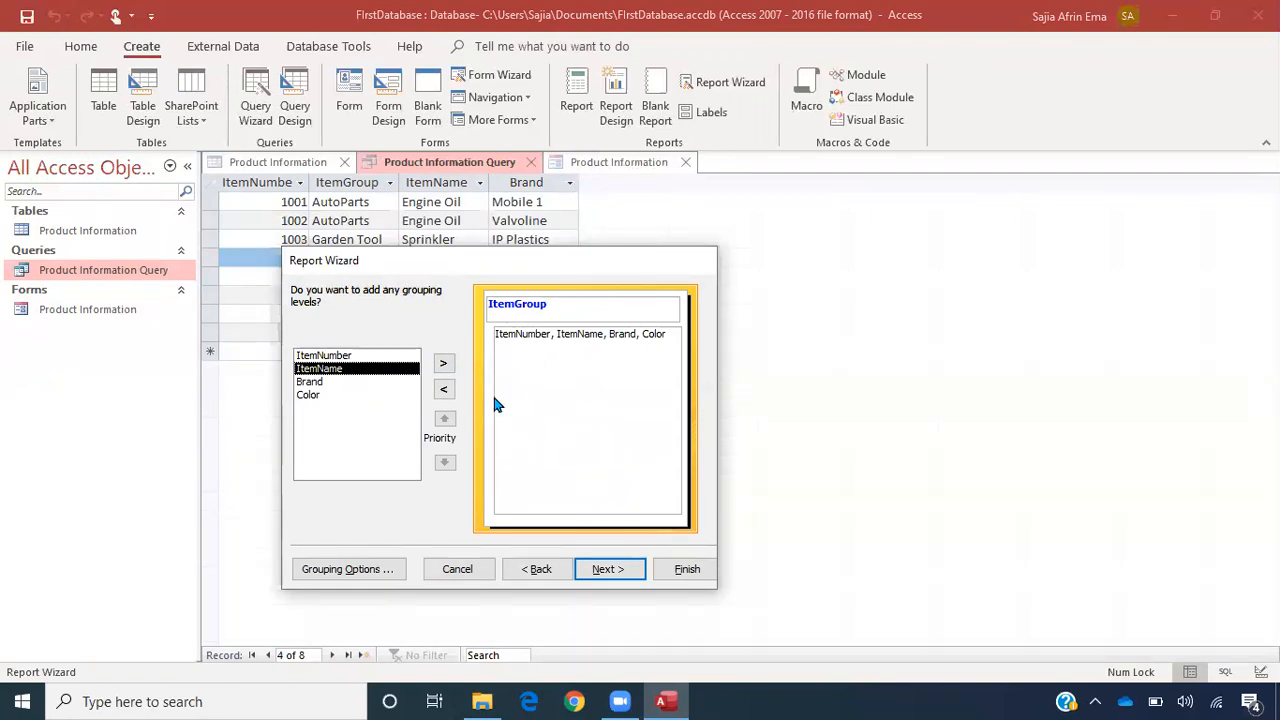
left_click(336, 395)
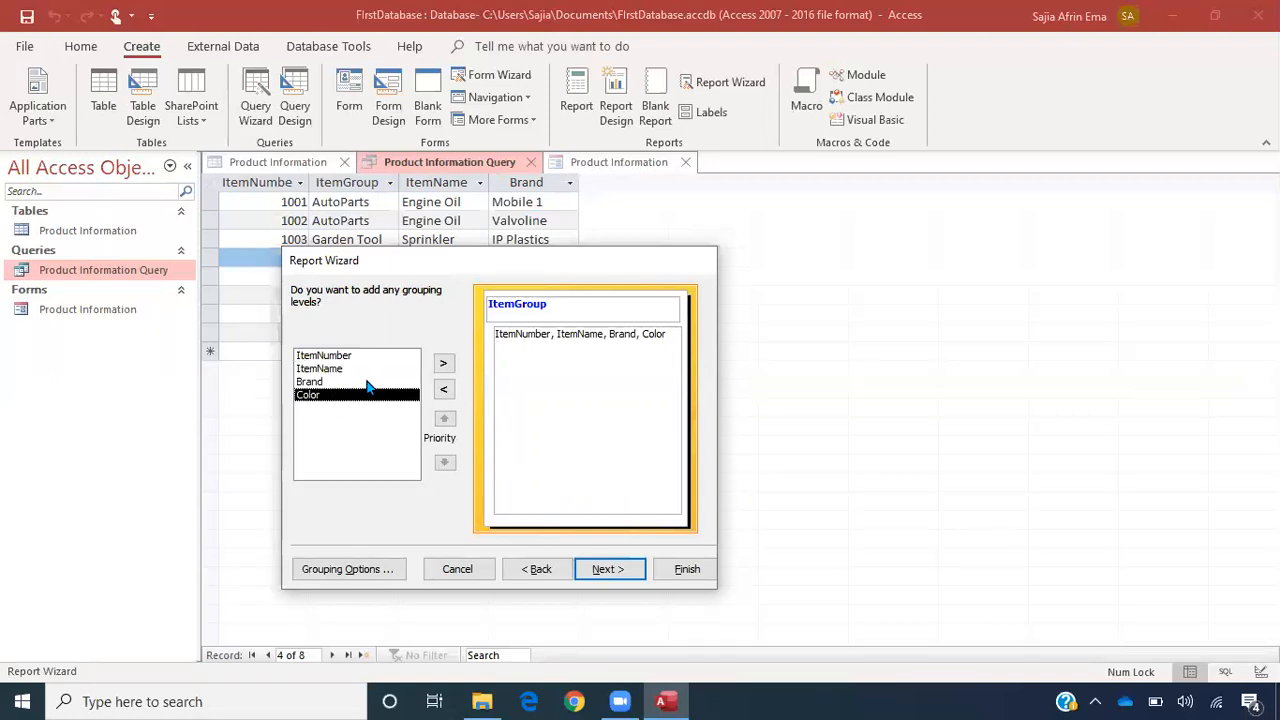
left_click(366, 382)
left_click(443, 364)
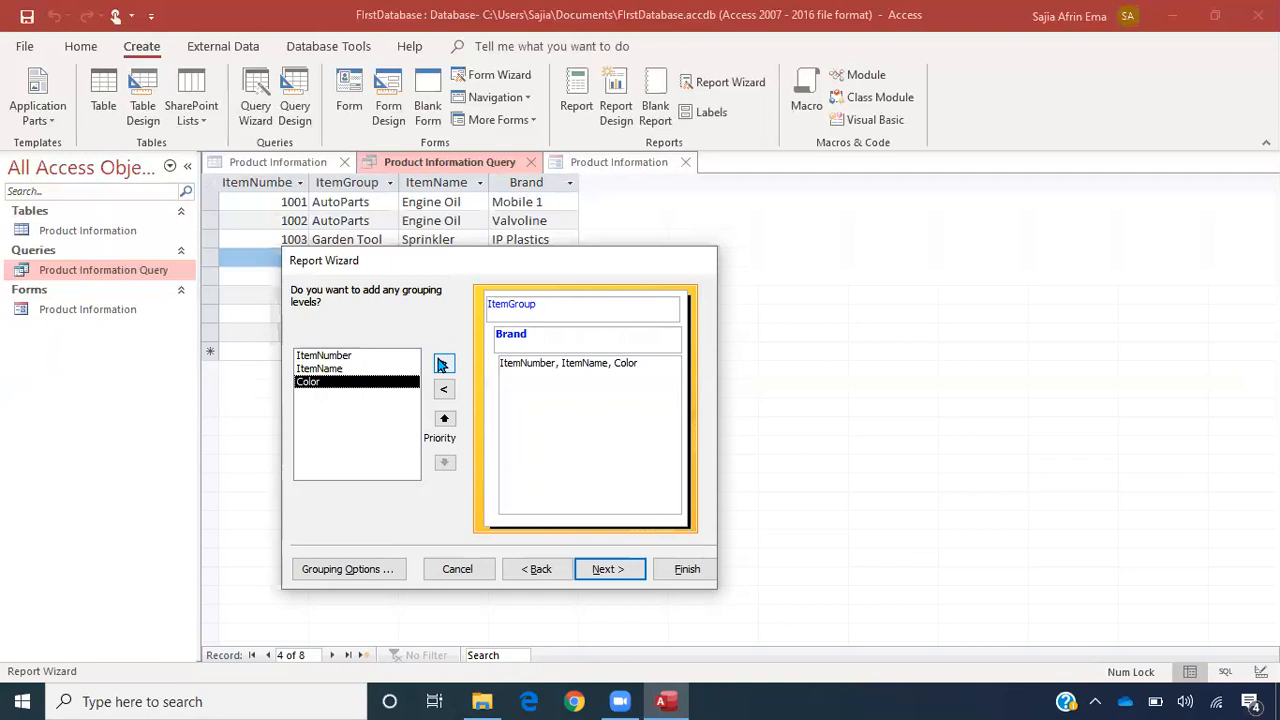
left_click(535, 308)
left_click(533, 336)
left_click(584, 568)
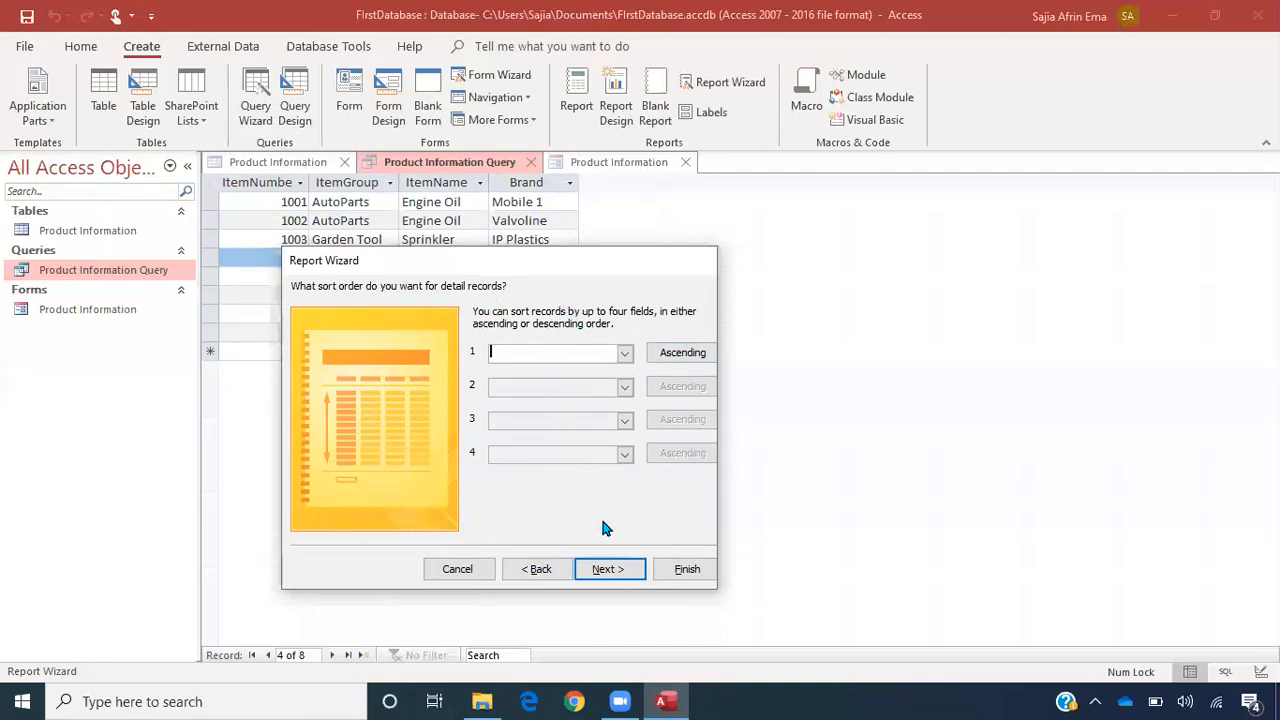
left_click(592, 572)
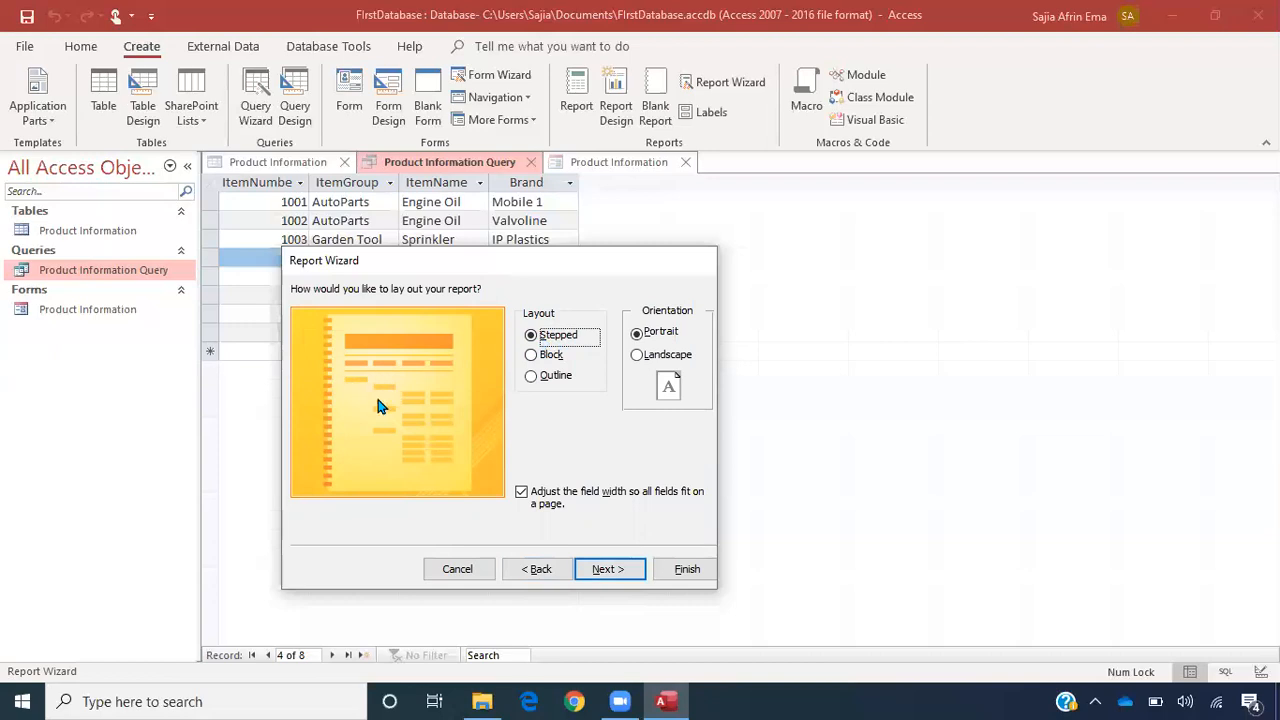
- Compare the Stepped, Block and Outline layouts and set the report layout to Block
left_click(547, 356)
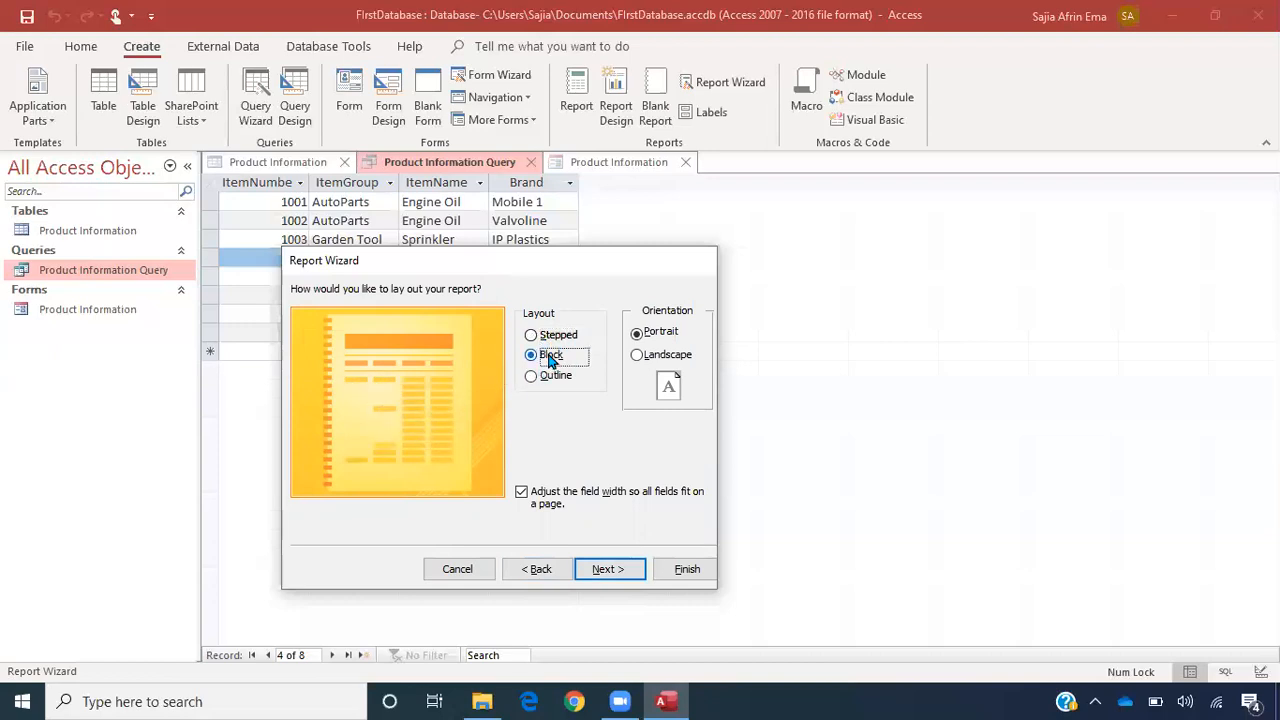
left_click(544, 377)
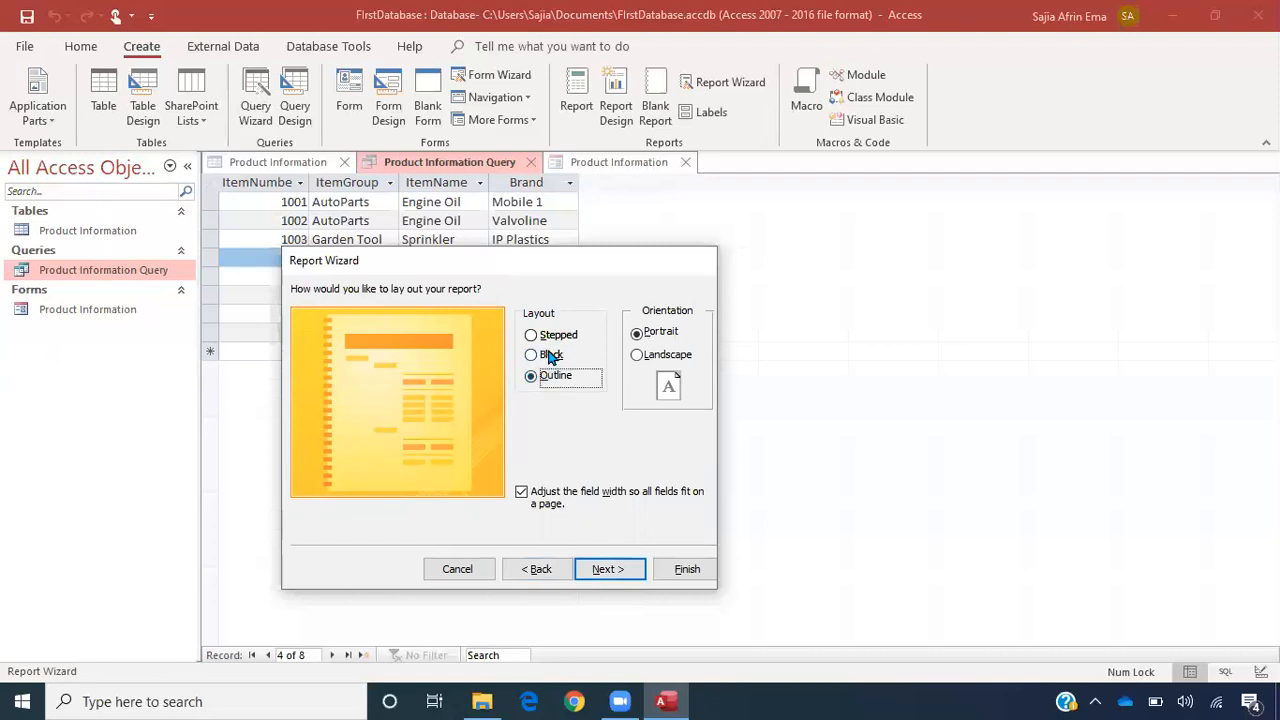
left_click(549, 358)
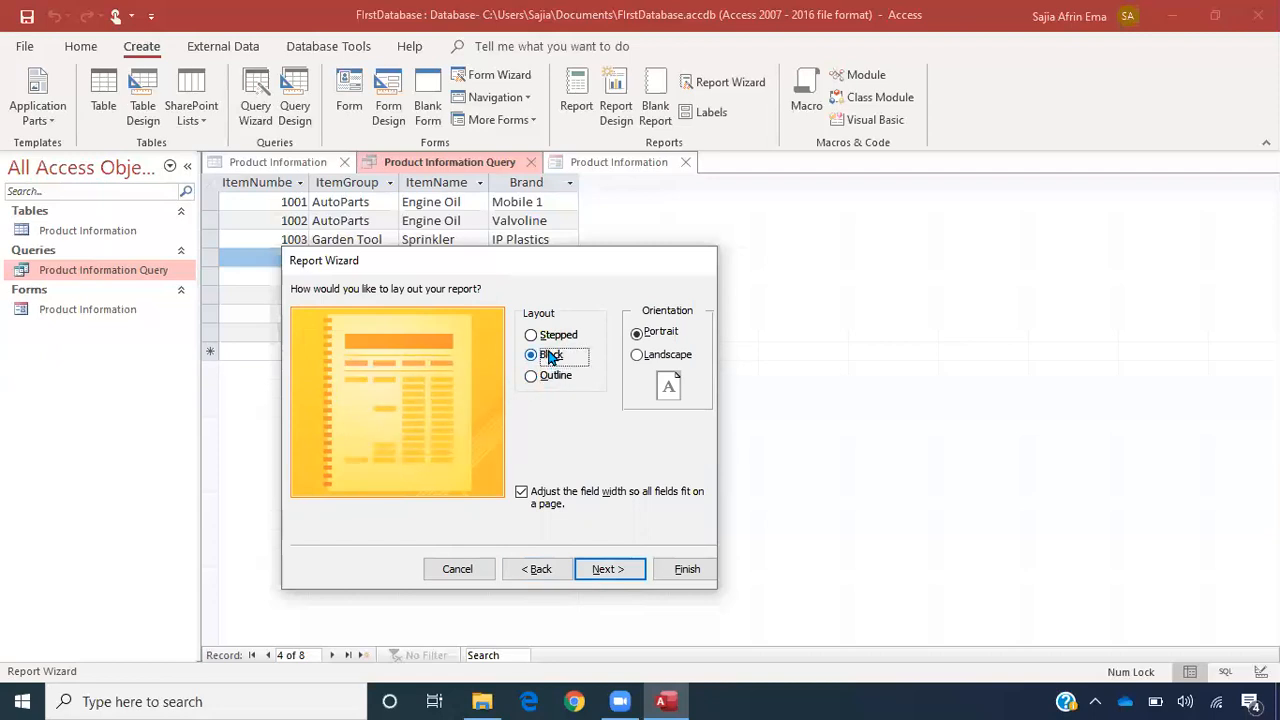
left_click(552, 336)
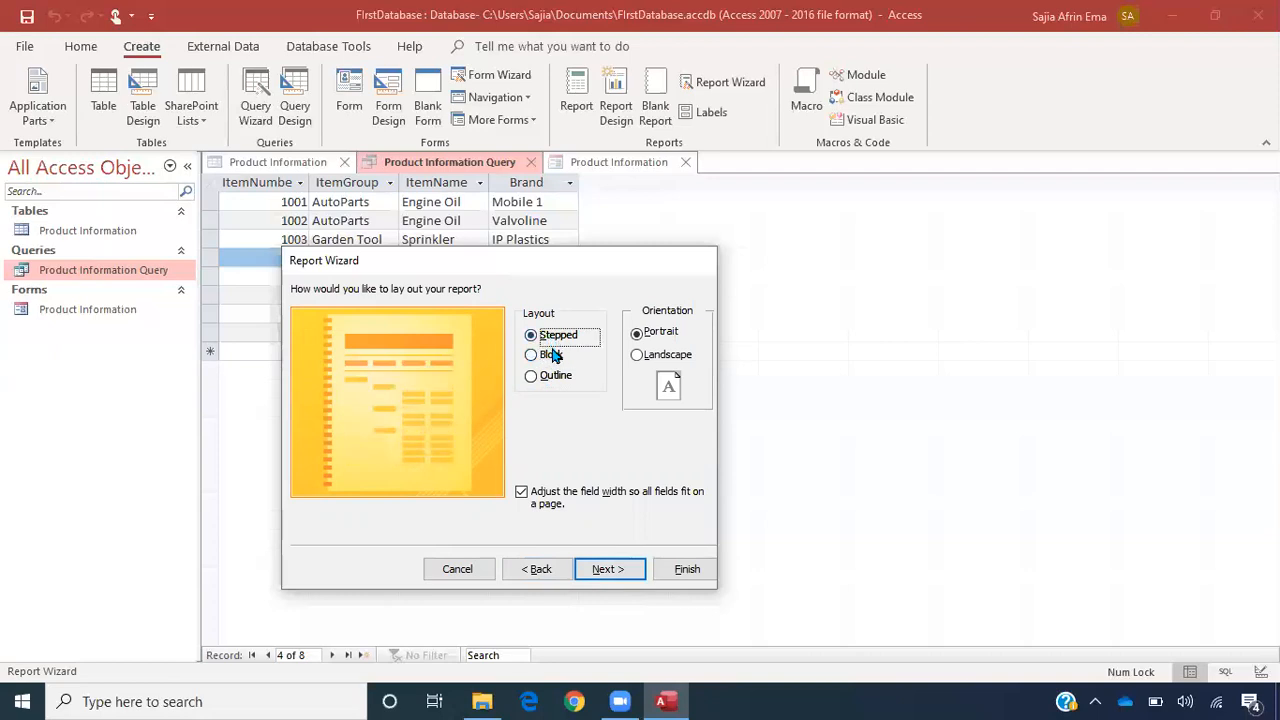
left_click(553, 357)
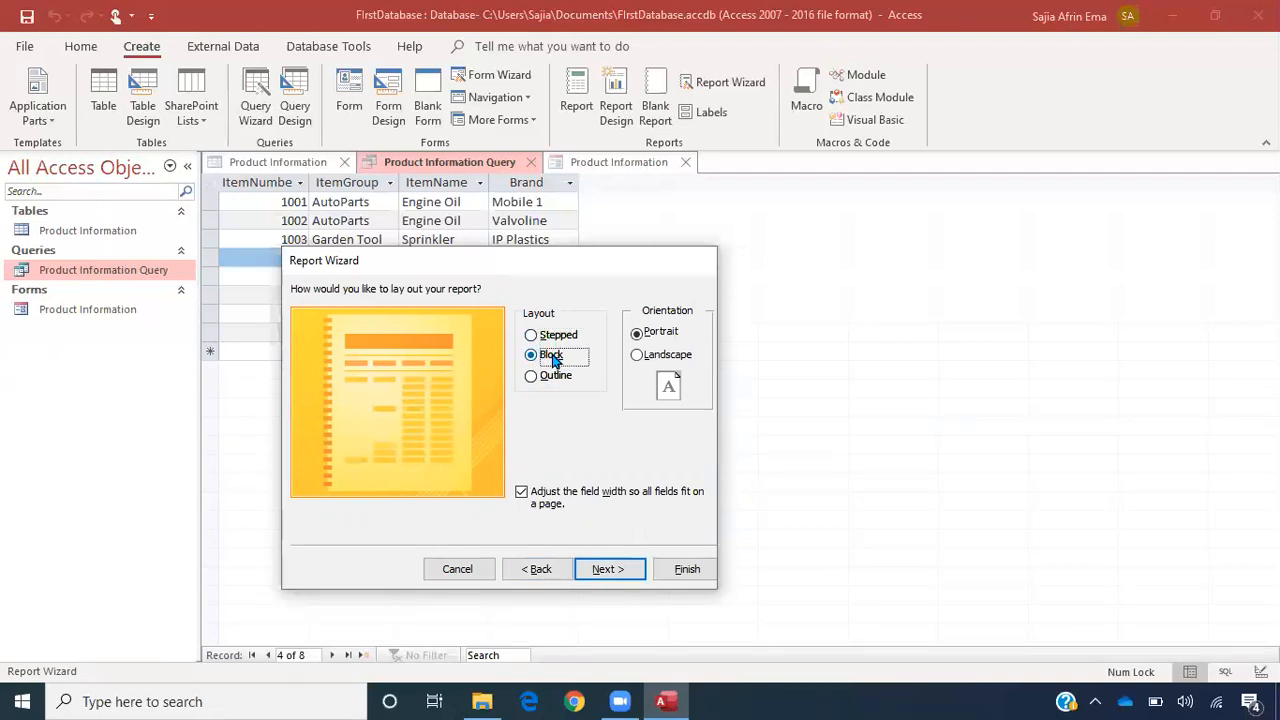
- Compare both page orientations, keep Portrait, and finish the wizard with the title Product Information to preview the report
left_click(664, 355)
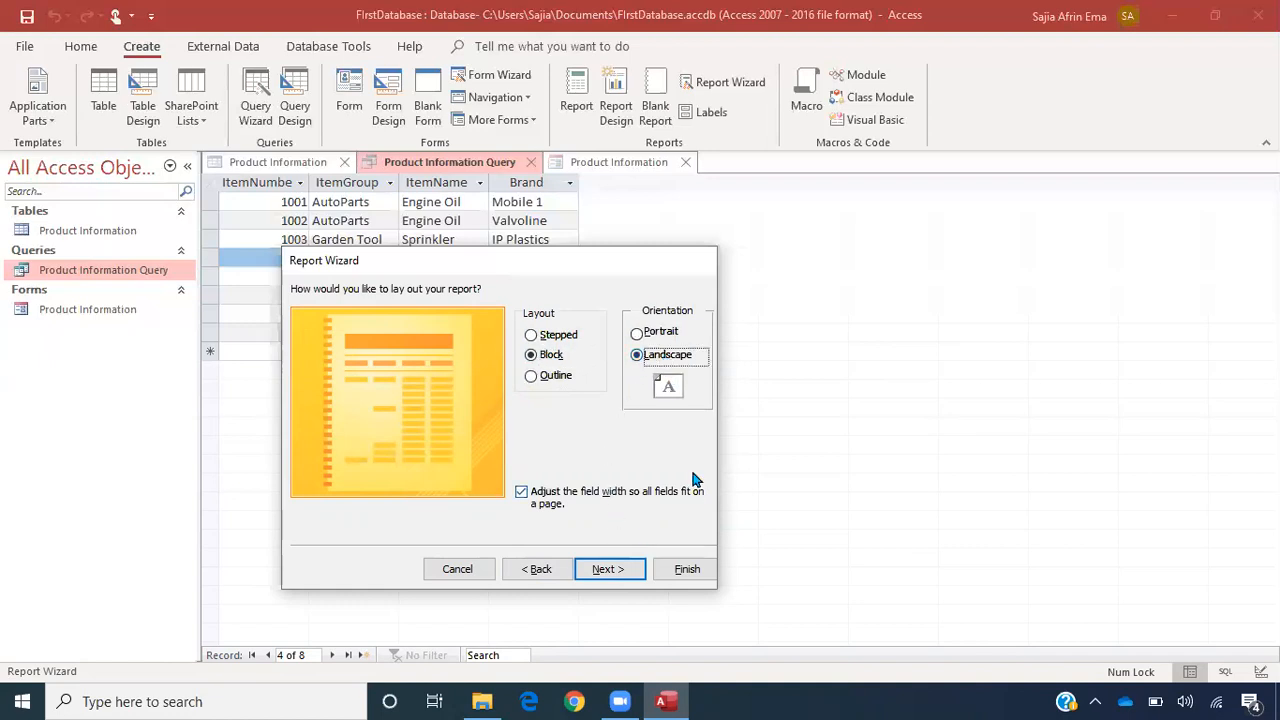
left_click(661, 332)
left_click(668, 355)
left_click(659, 333)
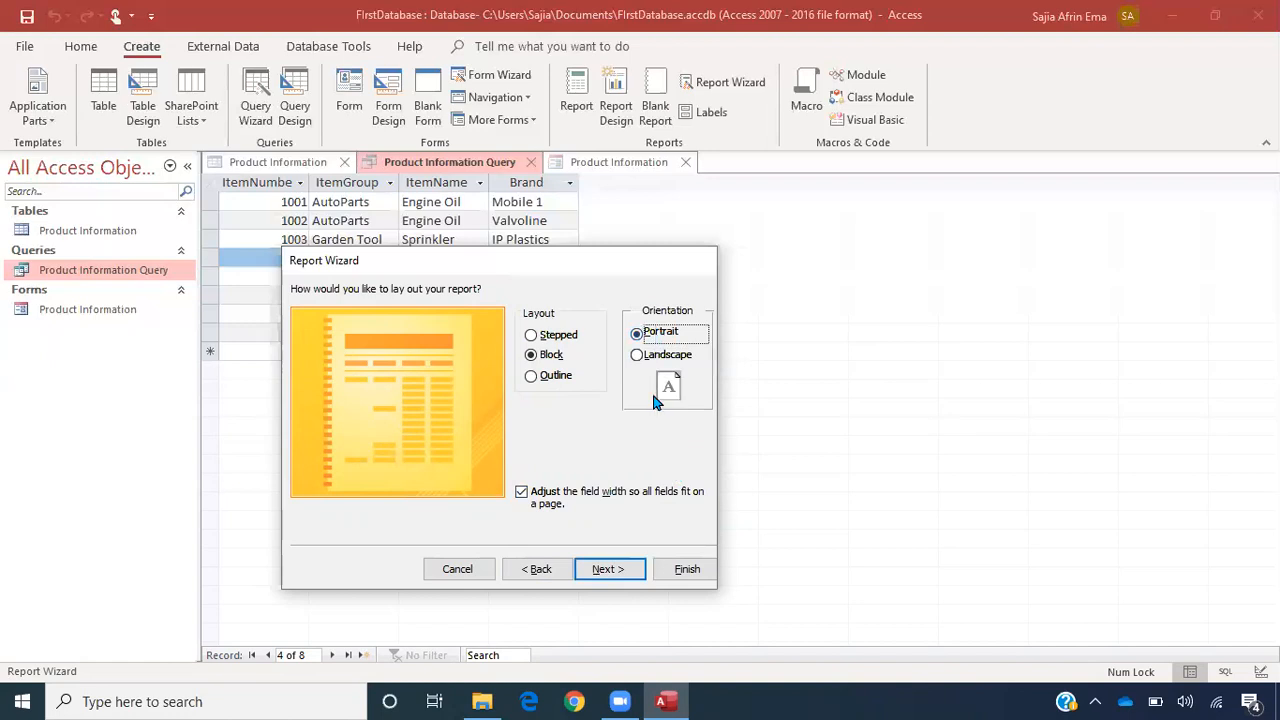
left_click(604, 567)
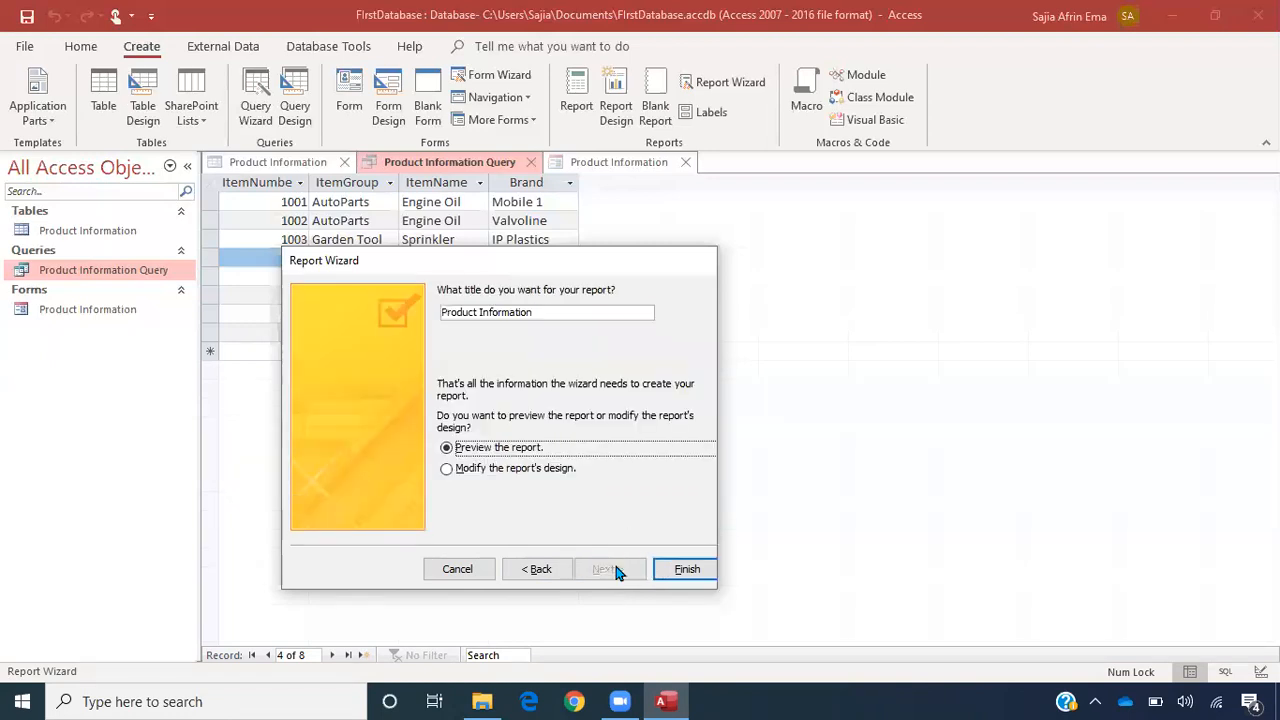
left_click(684, 568)
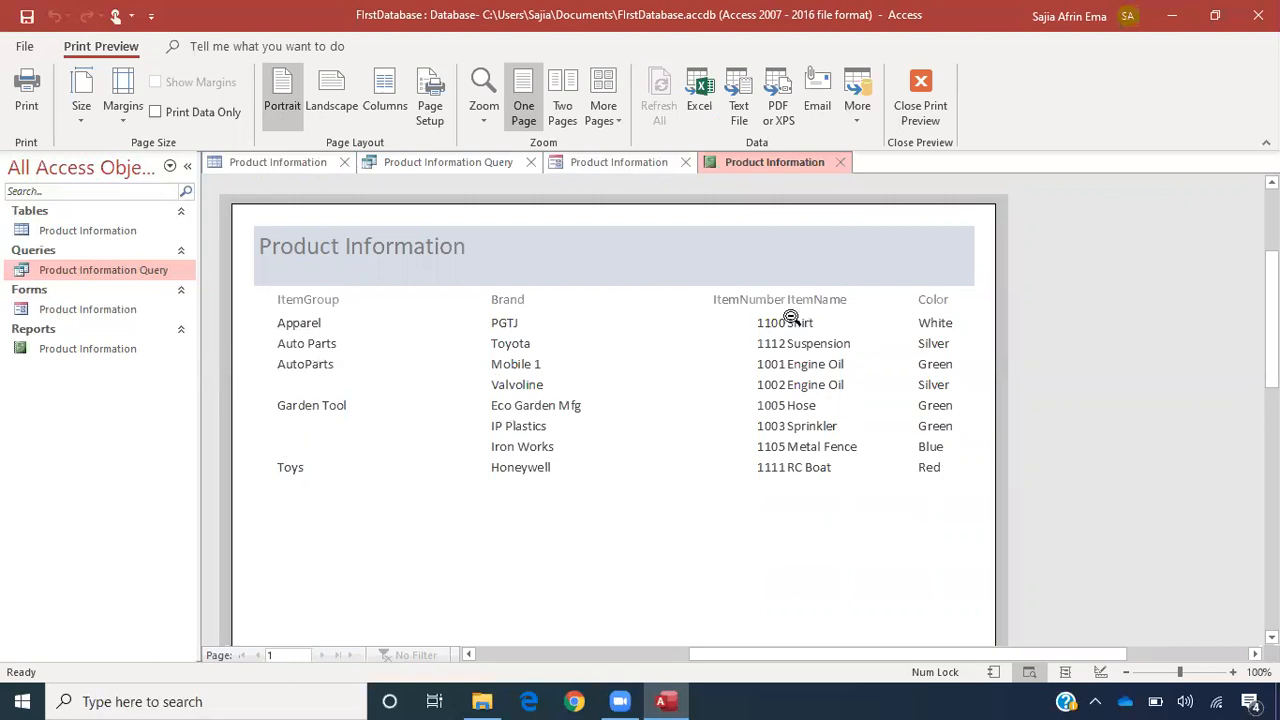
- Close the print preview and open the Product Information report in Report View
left_click(924, 120)
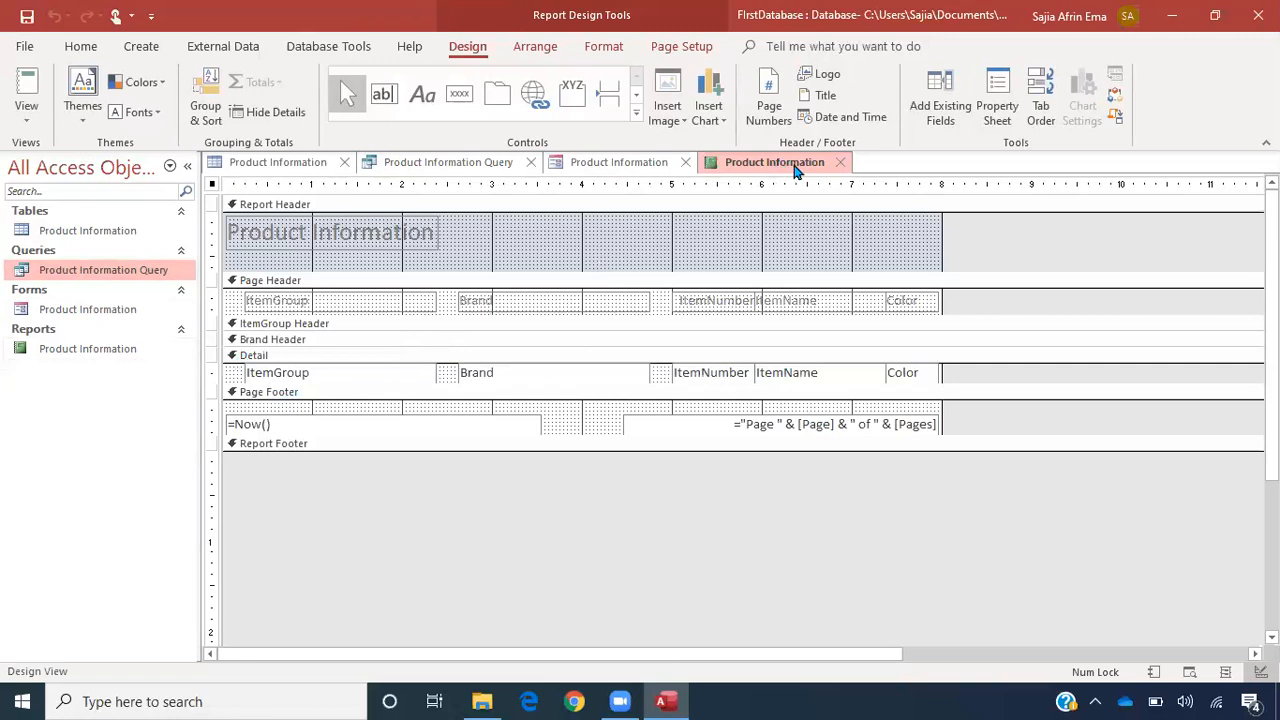
left_click(121, 355)
double_click(121, 355)
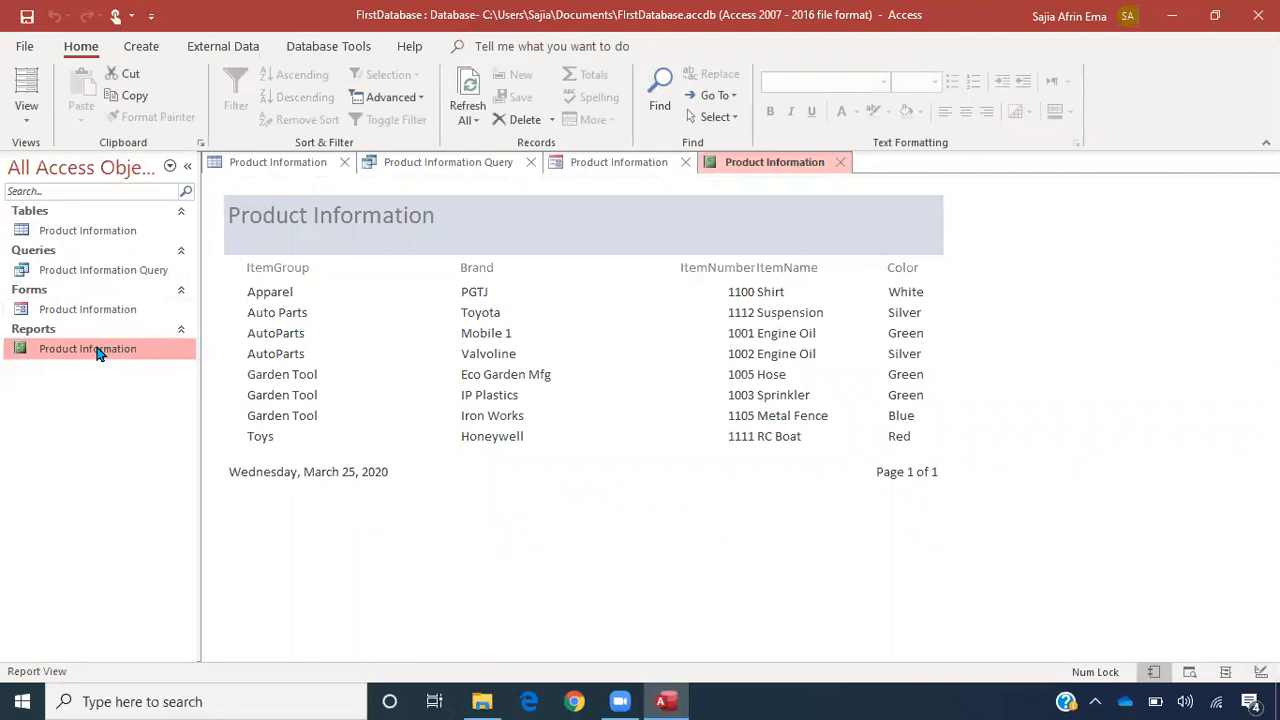
- Examine the column headings, record values and column spacing of the Product Information report in Report View
left_click(390, 356)
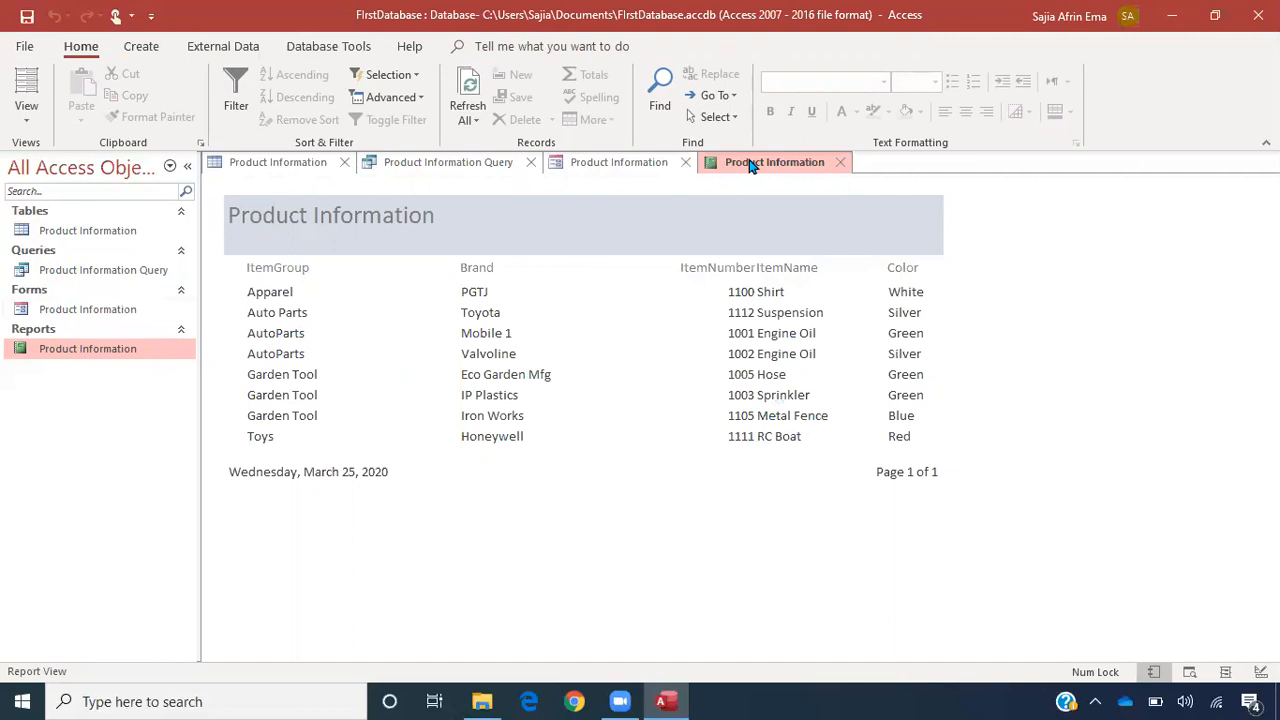
double_click(674, 377)
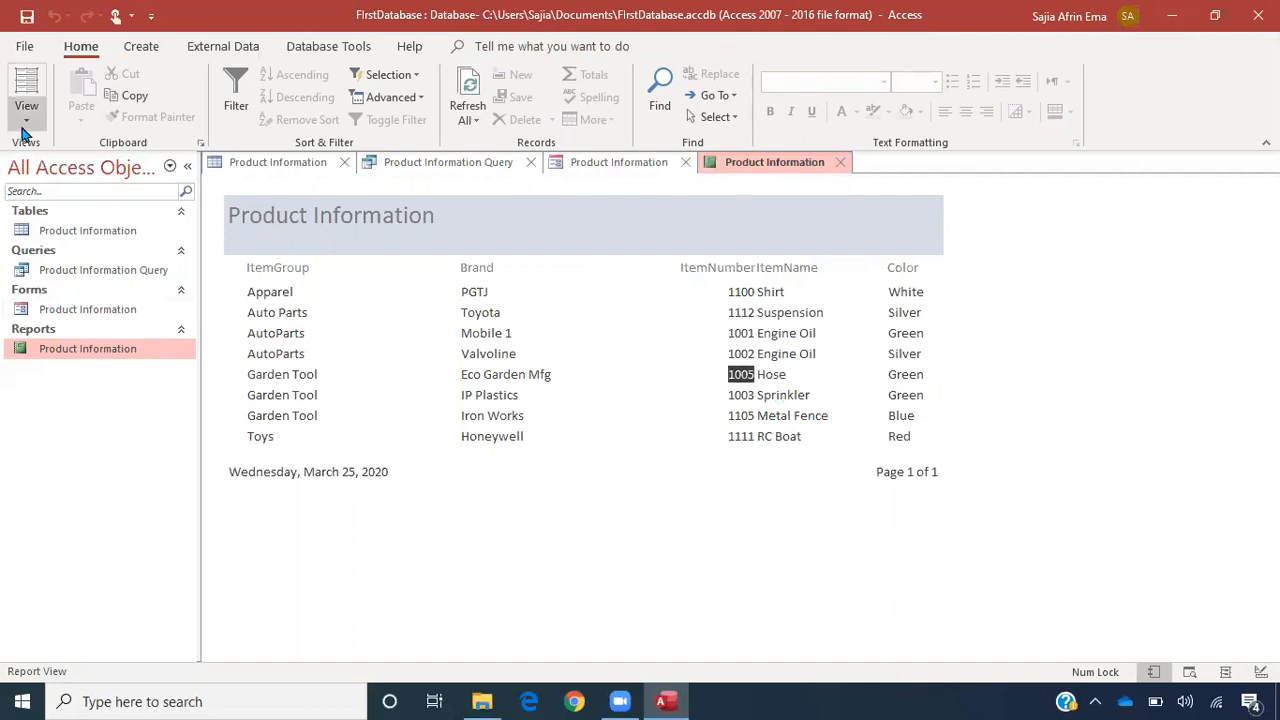
left_click(549, 349)
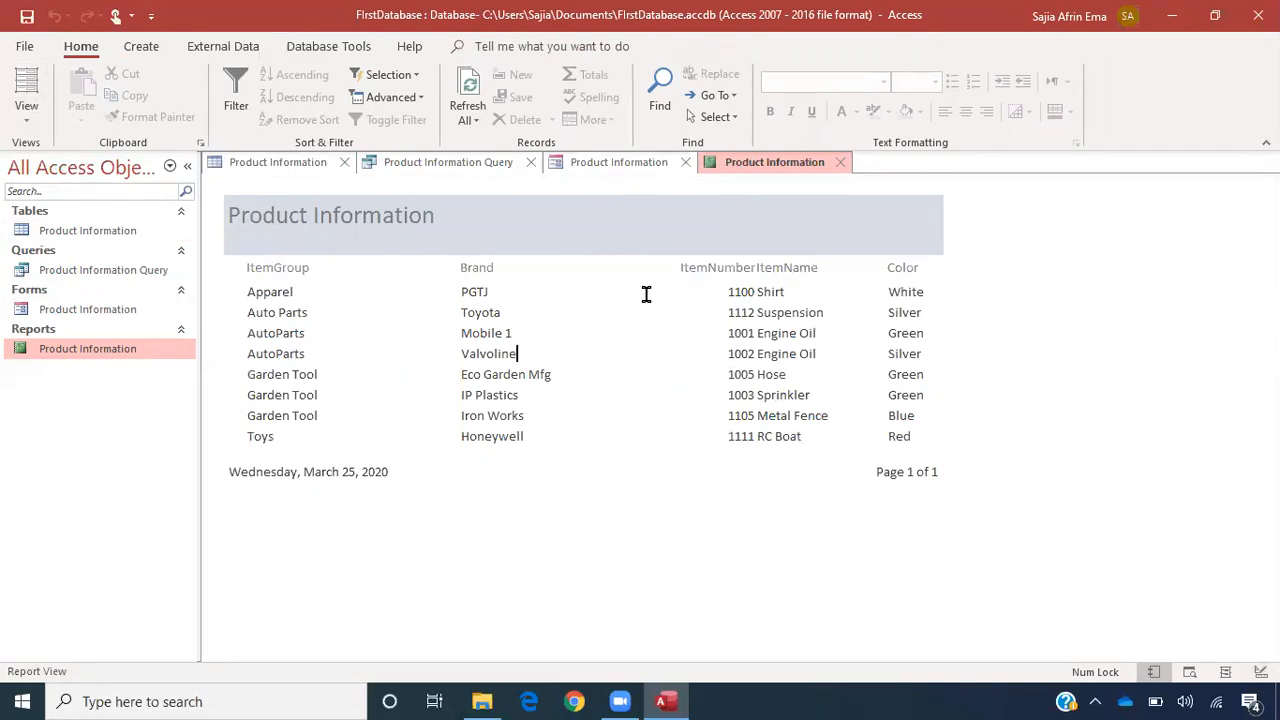
left_click(507, 335)
left_click_drag(491, 337, 528, 337)
left_click(299, 335)
left_click(280, 272)
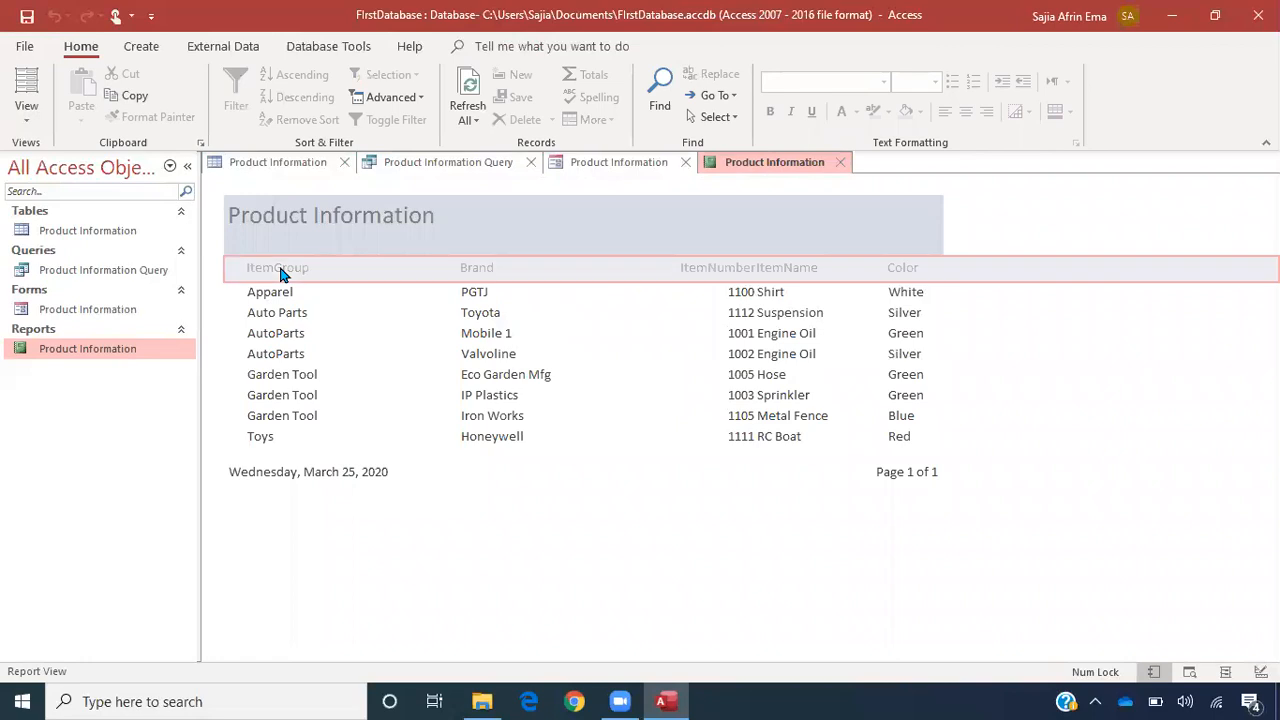
left_click(273, 291)
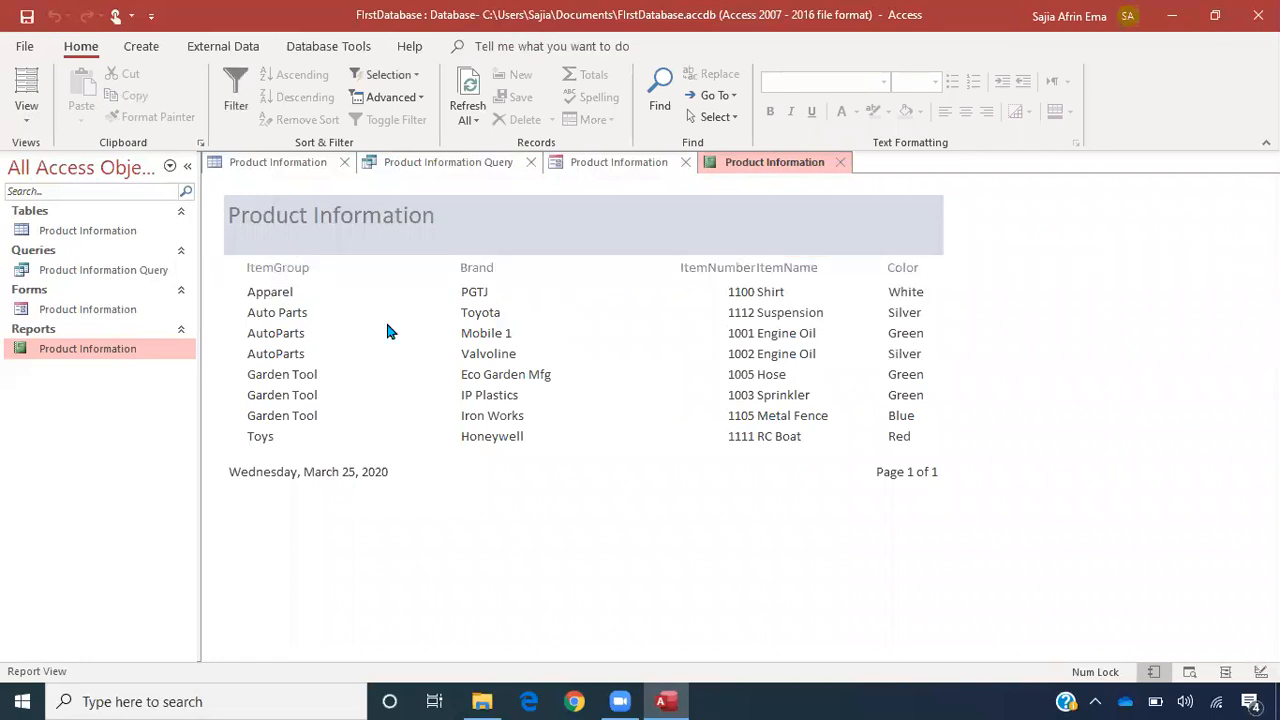
left_click(285, 271)
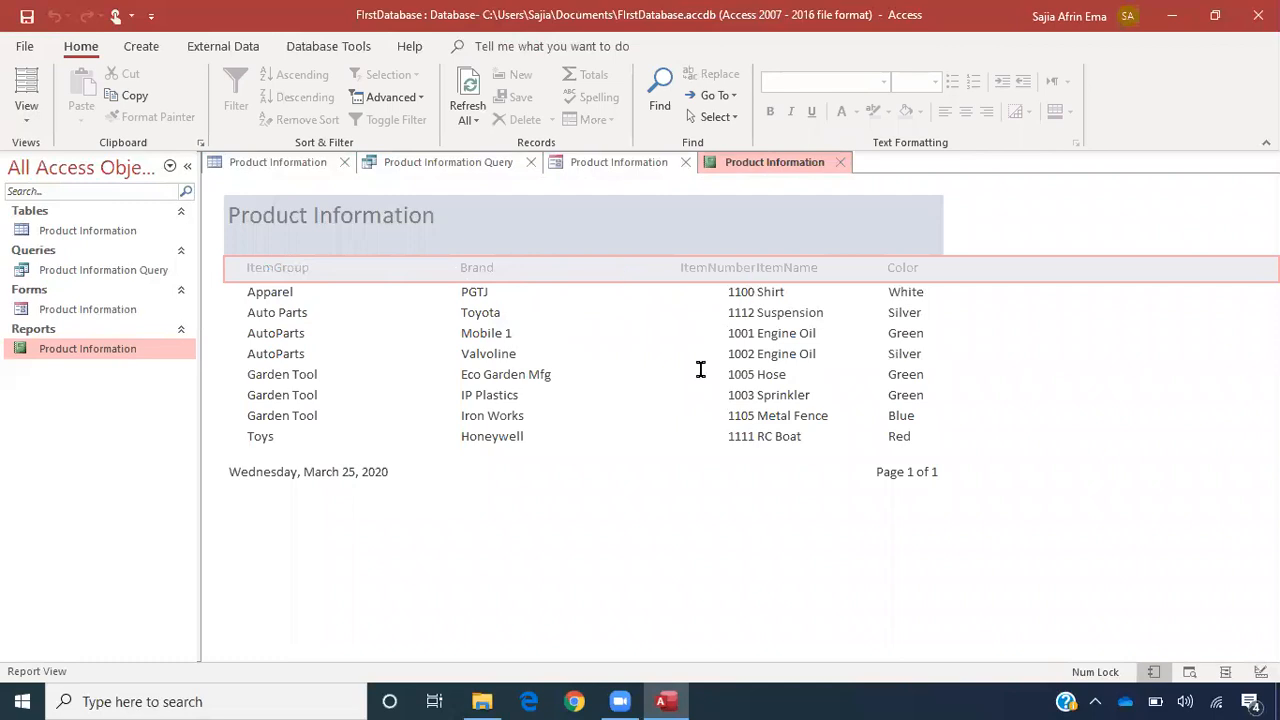
left_click(694, 416)
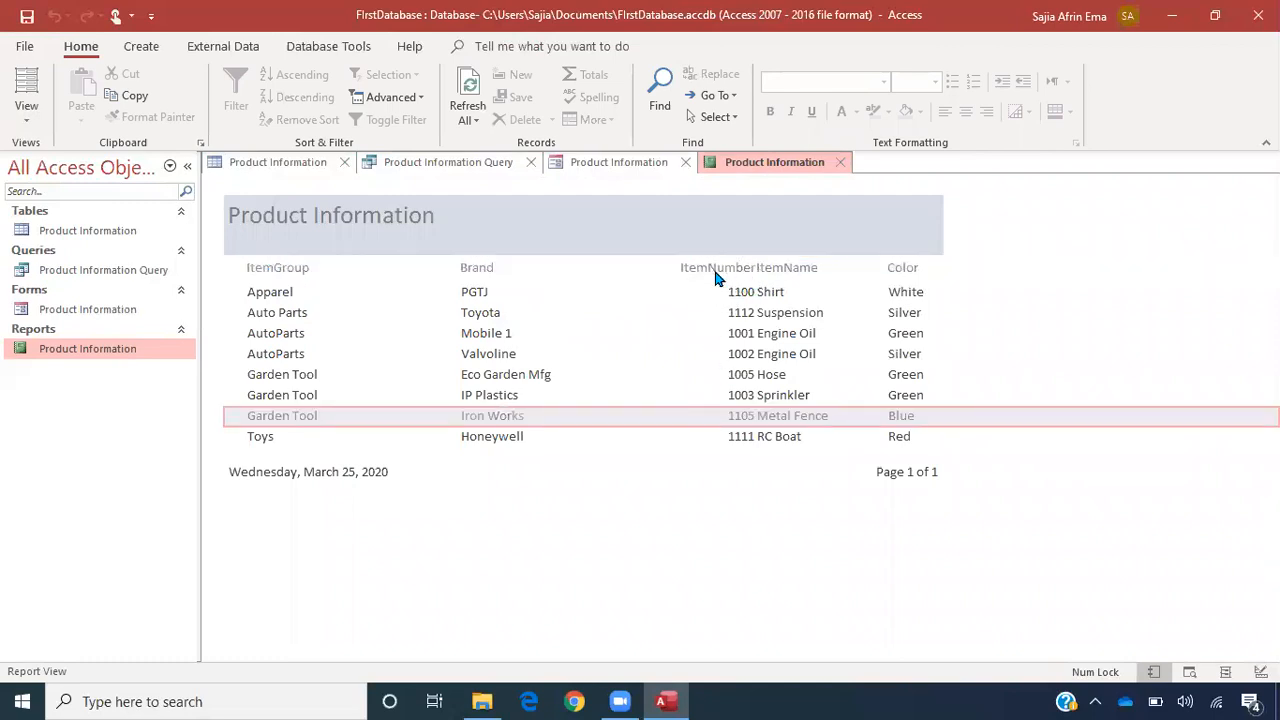
- Switch the report to Layout View and slightly widen the ItemNumber heading and value column toward the Brand column
left_click(26, 112)
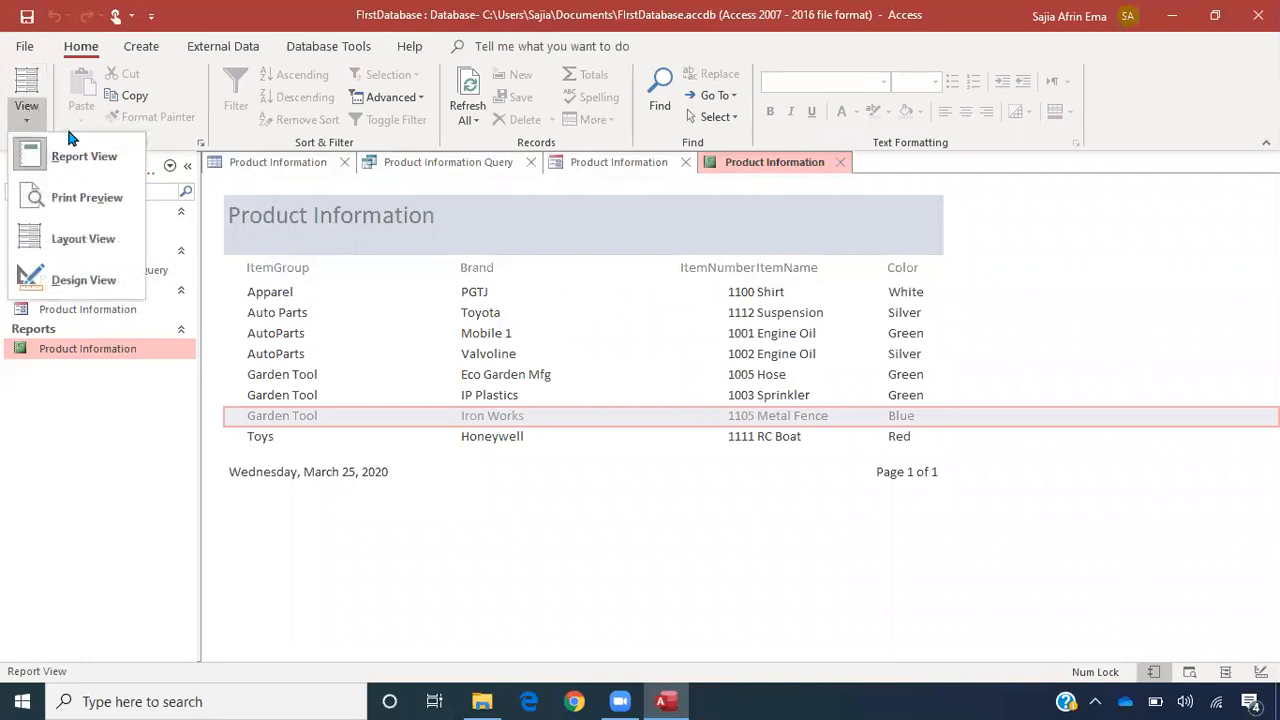
left_click(100, 238)
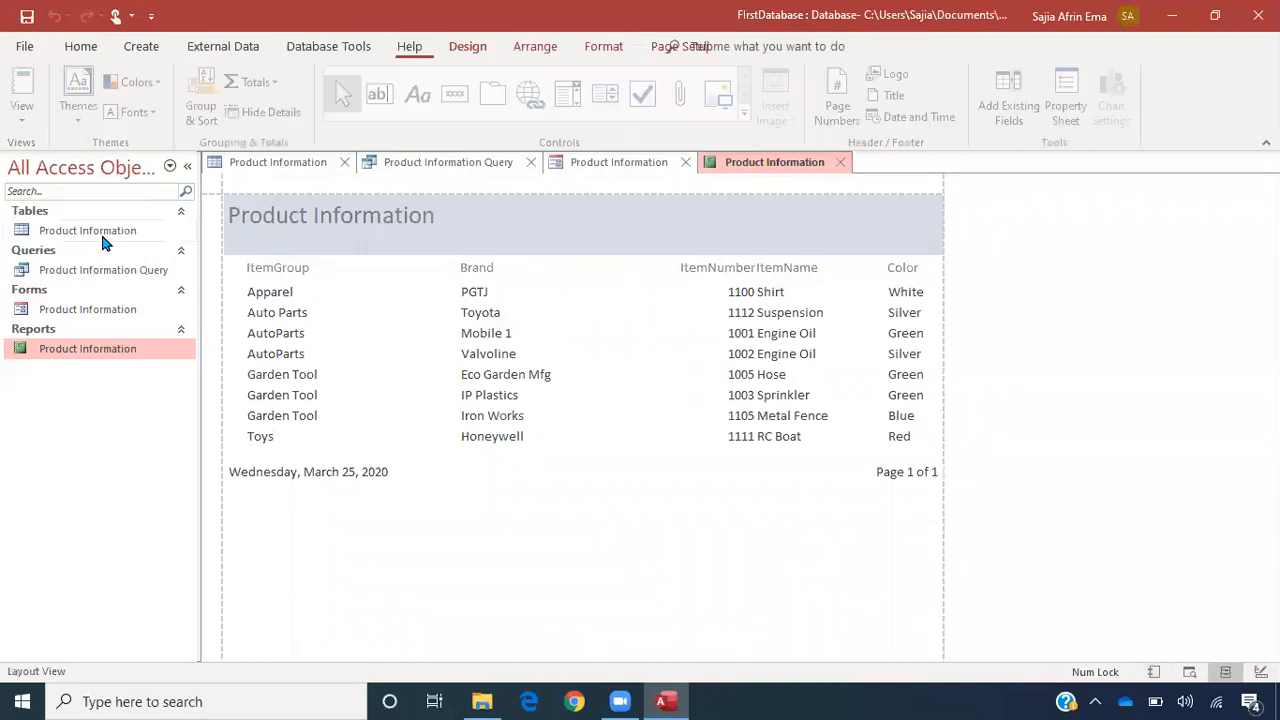
left_click(705, 272)
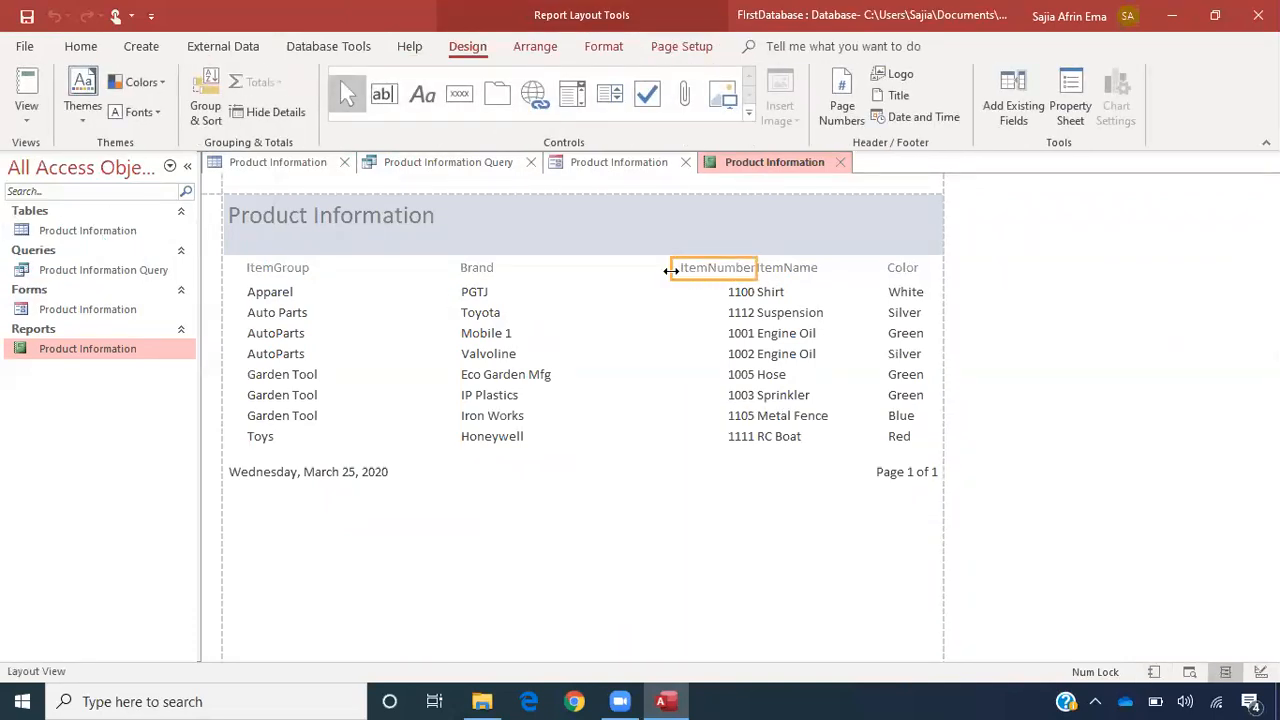
left_click(720, 293, "shift")
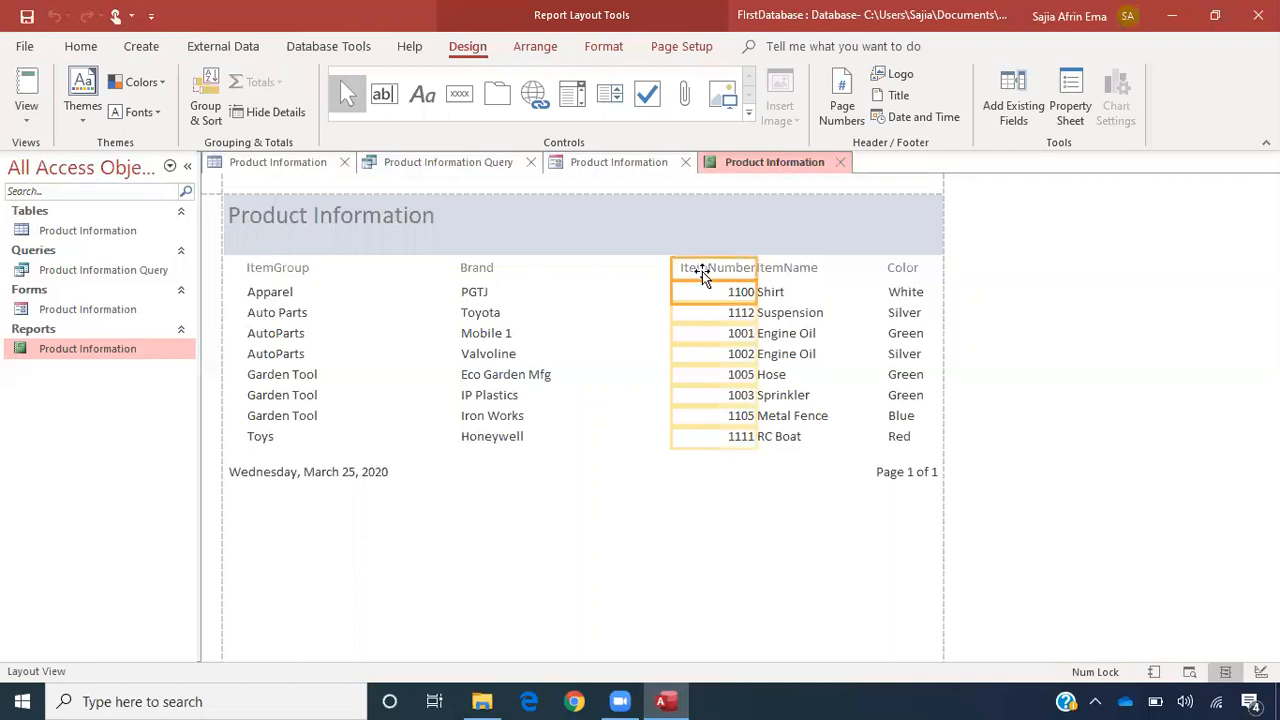
left_click_drag(702, 271, 660, 266)
left_click(731, 290, "shift")
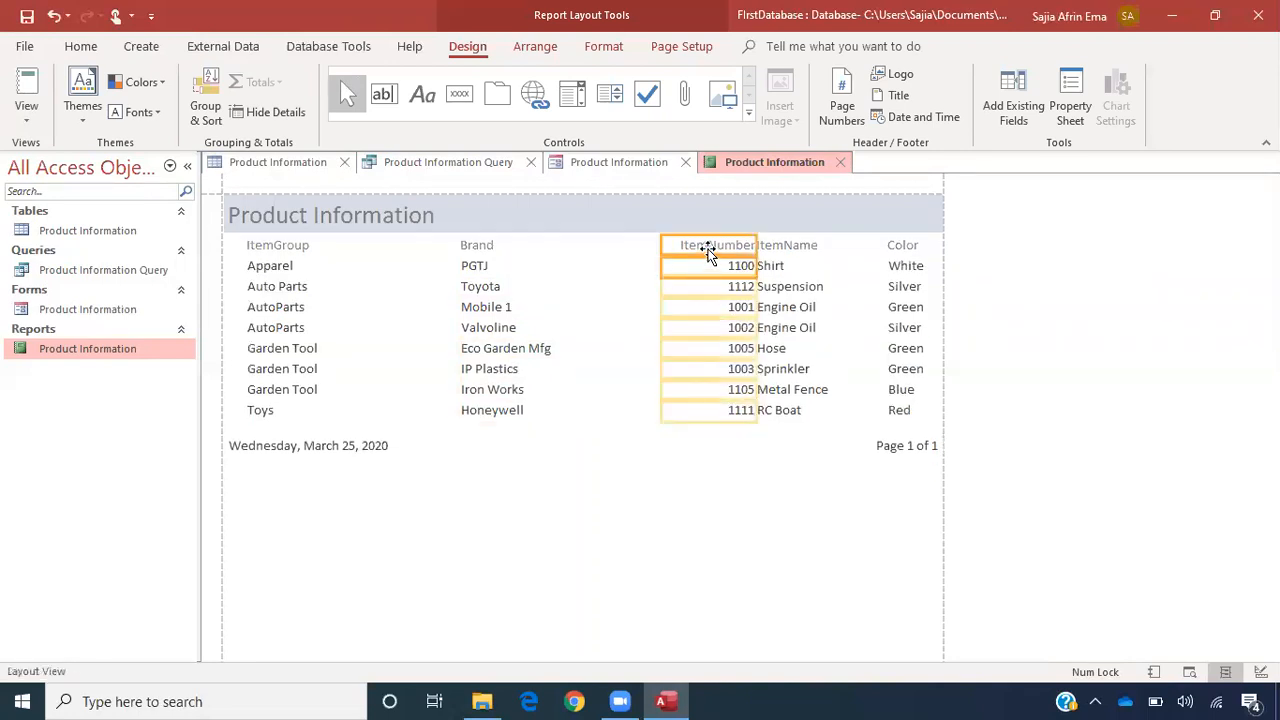
- Move the ItemNumber heading and its values toward the Brand column to leave a gap before ItemName
left_click(708, 248)
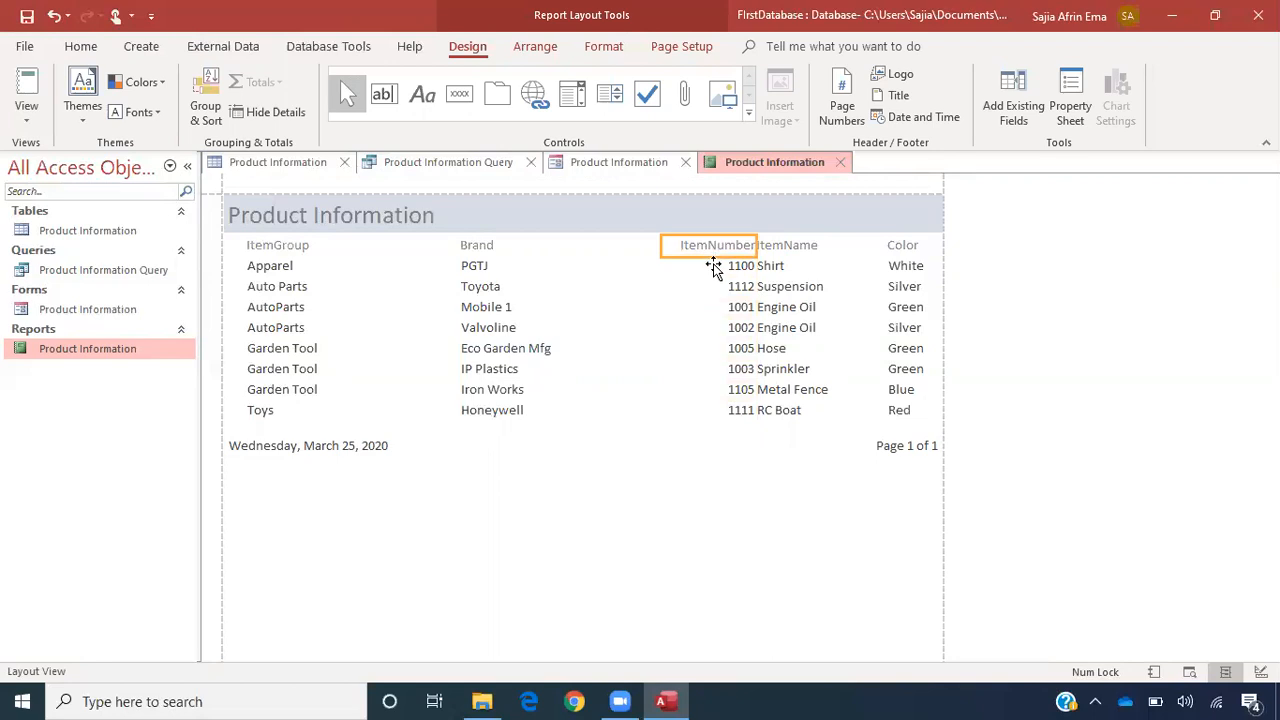
left_click(713, 266)
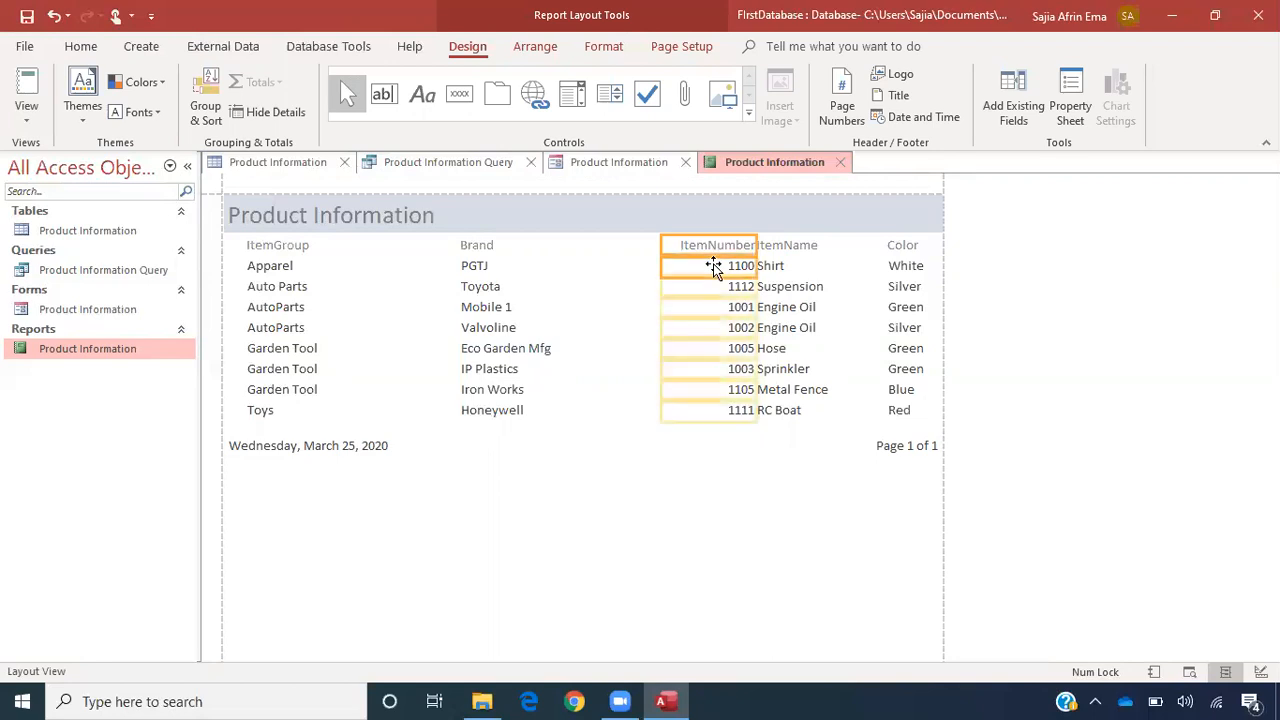
left_click_drag(685, 252, 655, 250)
left_click(765, 481)
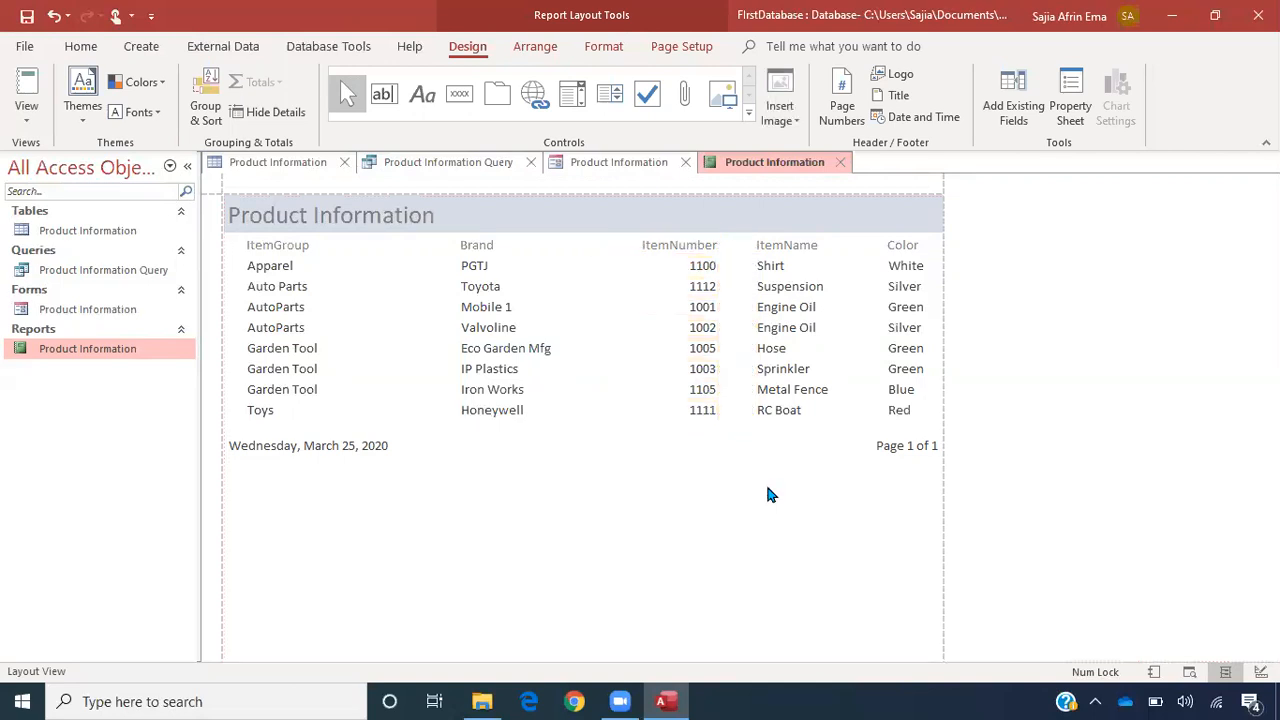
left_click(778, 324)
left_click(789, 248)
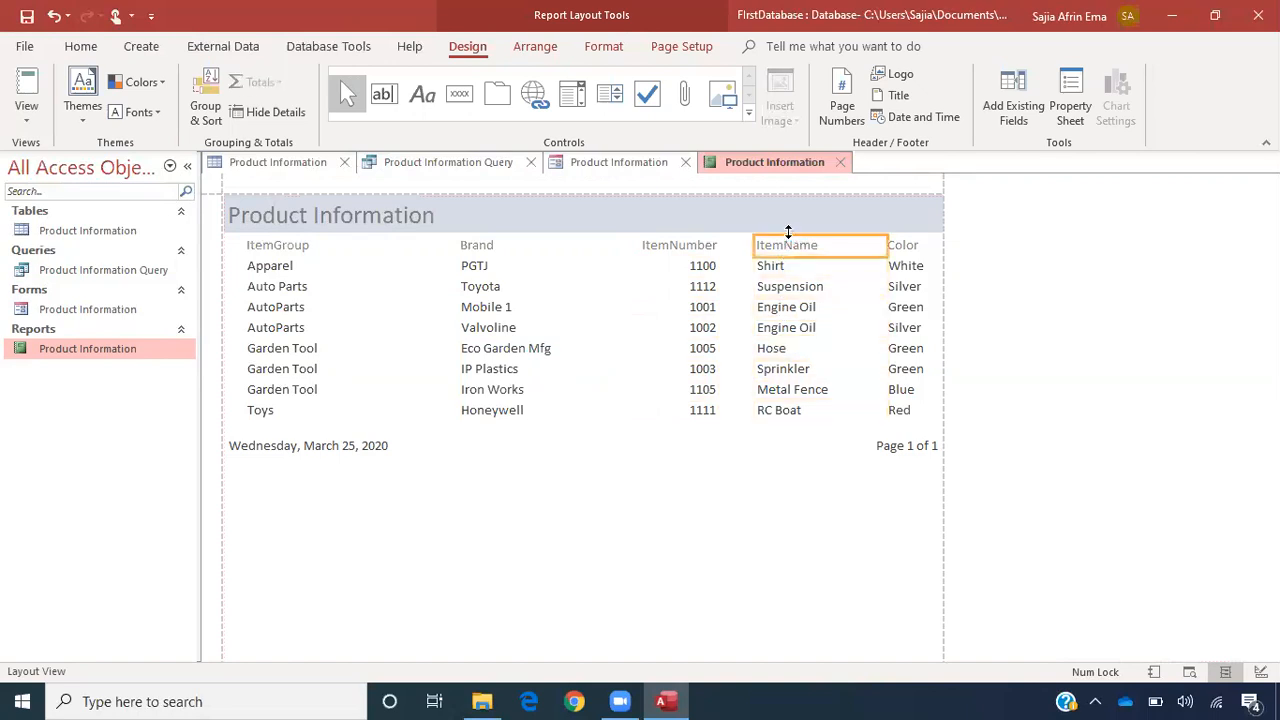
double_click(787, 246)
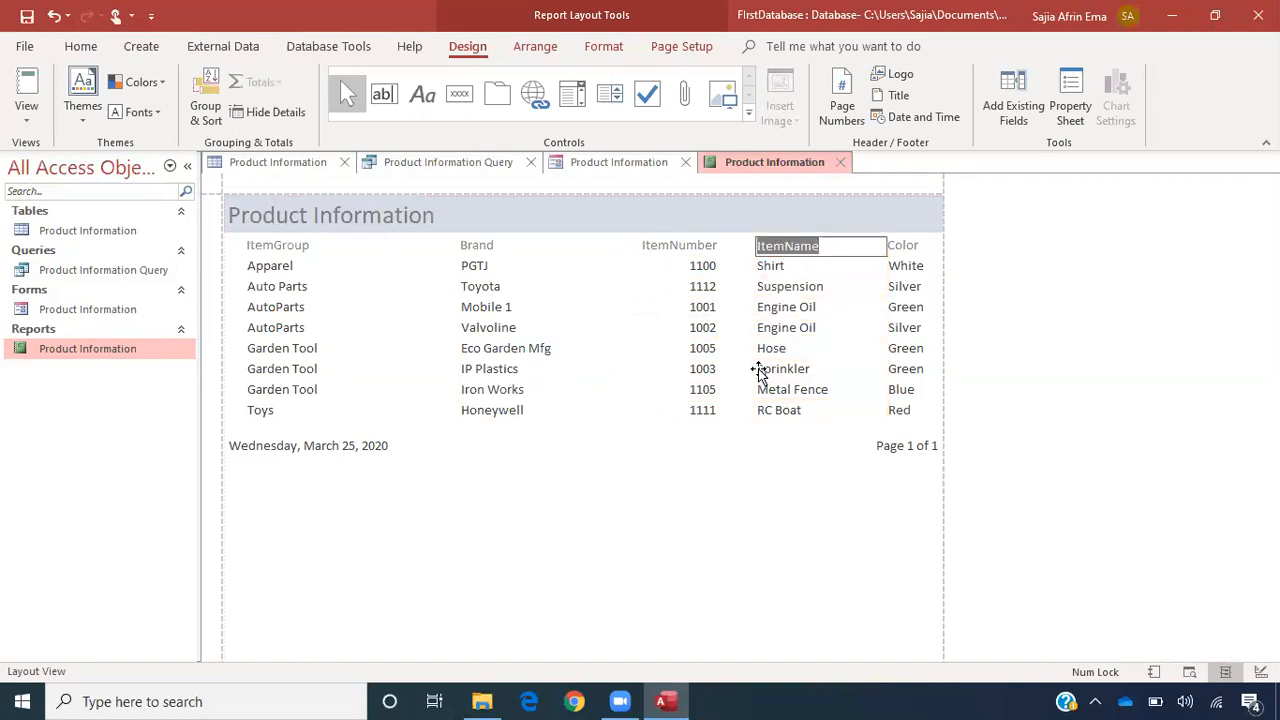
left_click(755, 547)
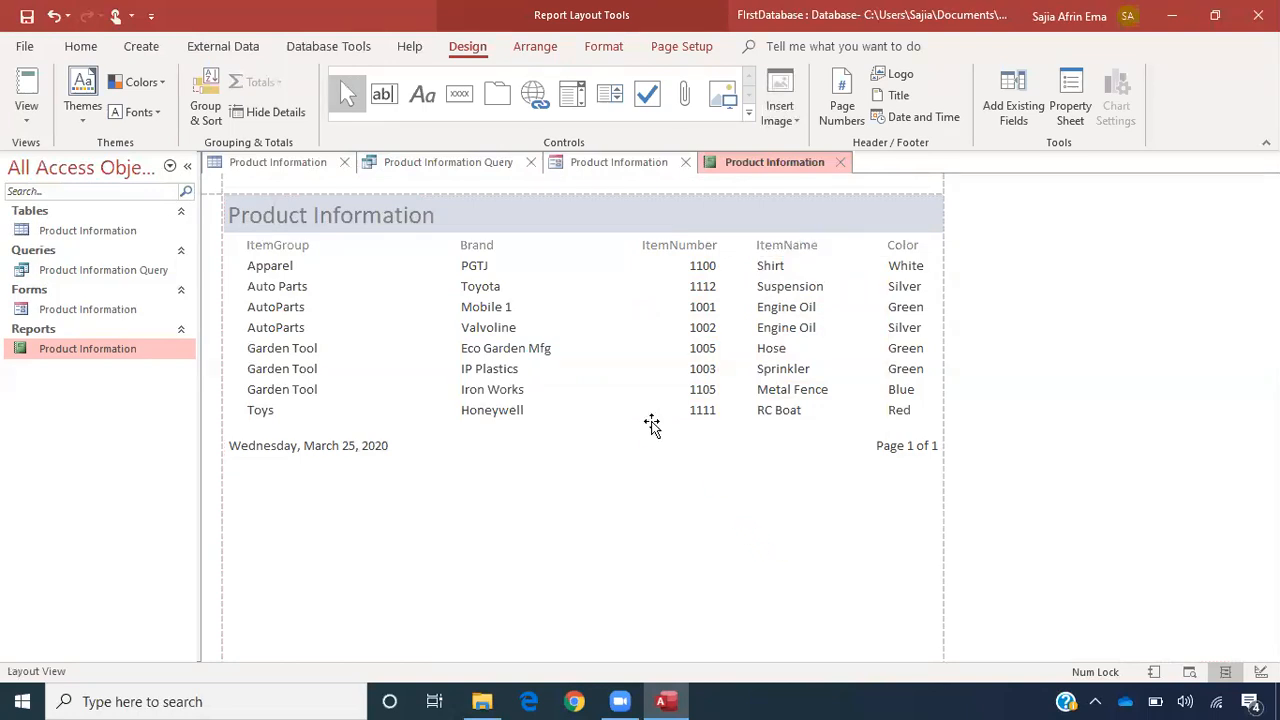
- Switch the Product Information report to Design View and display the properties of the ItemGroup Header section
left_click(24, 122)
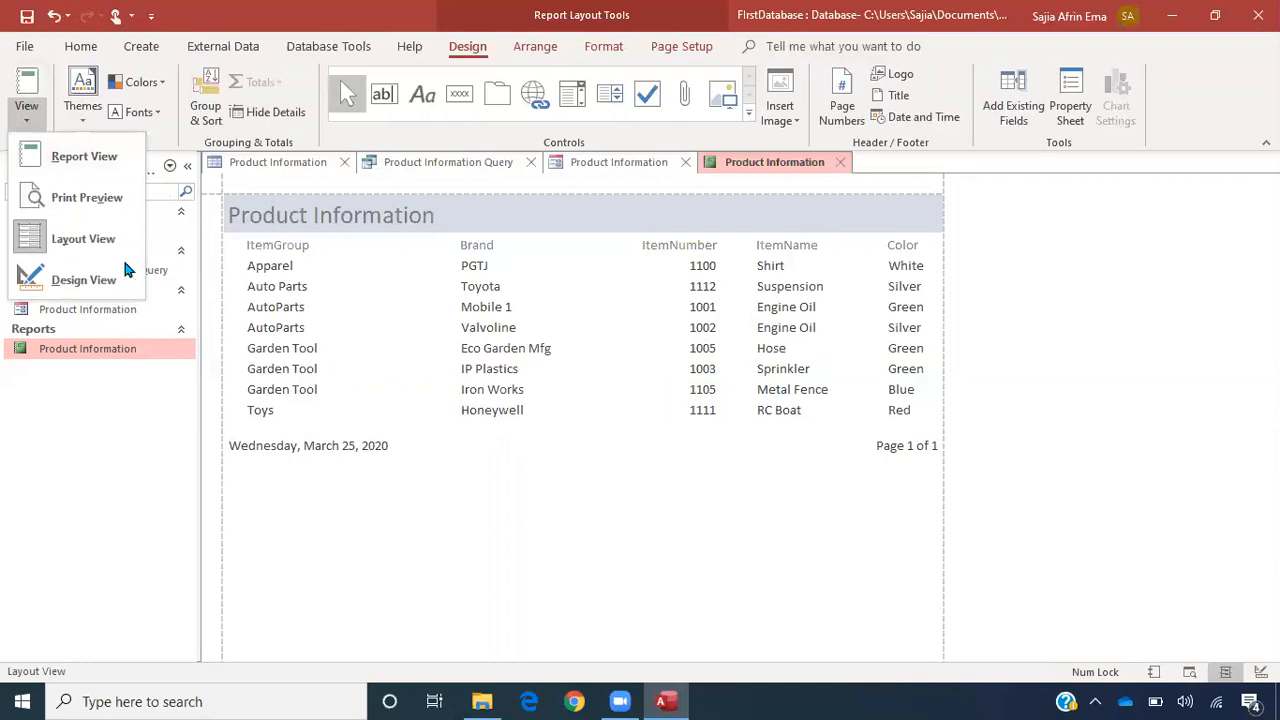
left_click(80, 280)
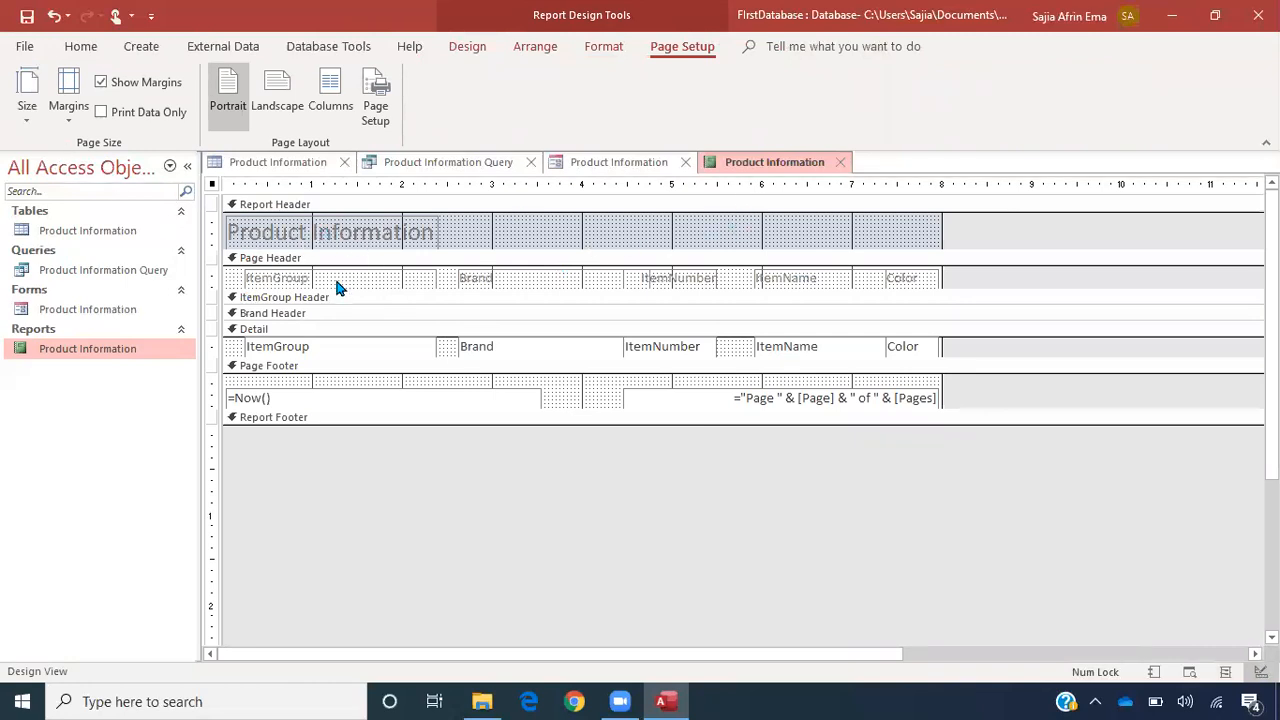
double_click(258, 299)
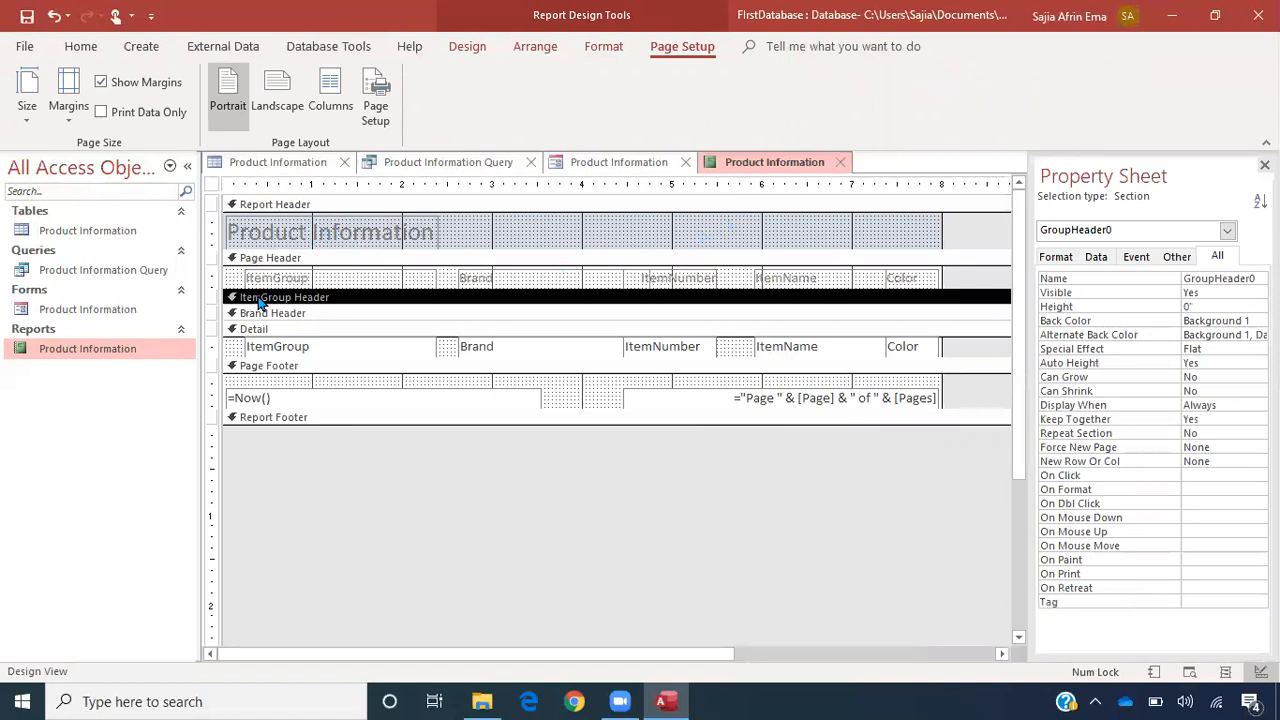
- Add spaces to the report's Page Header labels so they read Item Group, Item Number and Item Name
left_click(283, 281)
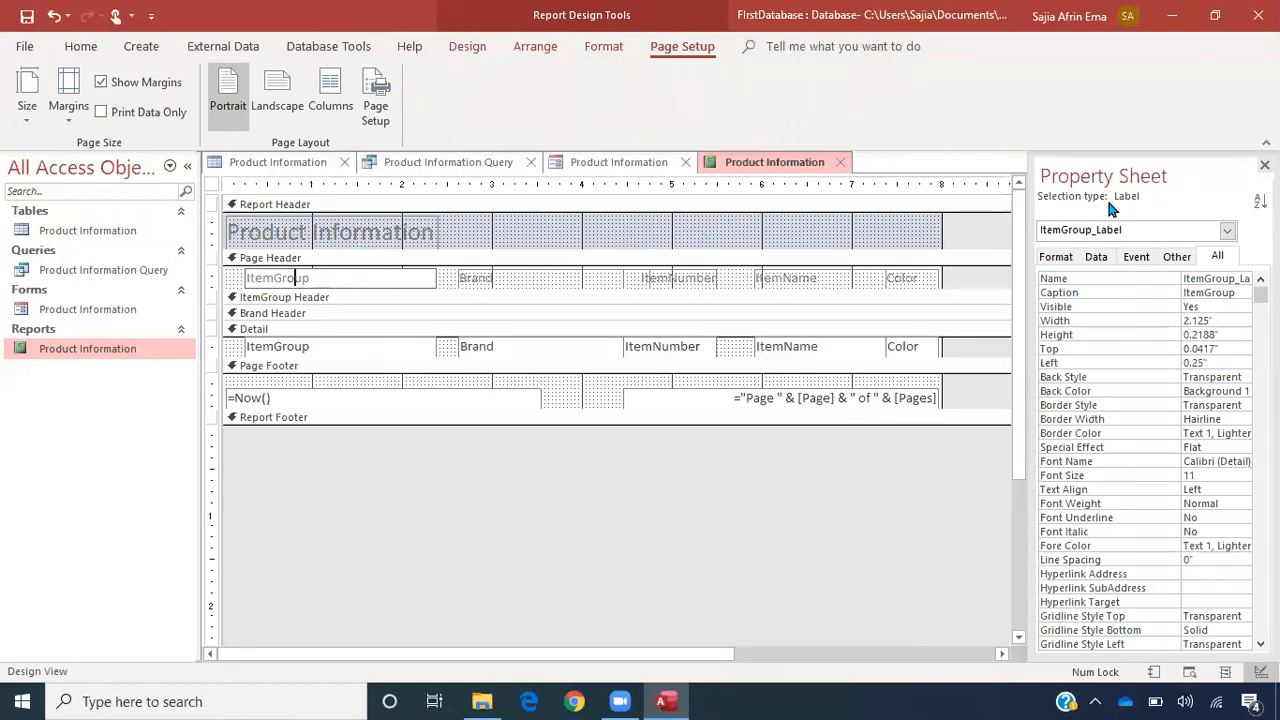
left_click(322, 276)
left_click(655, 284)
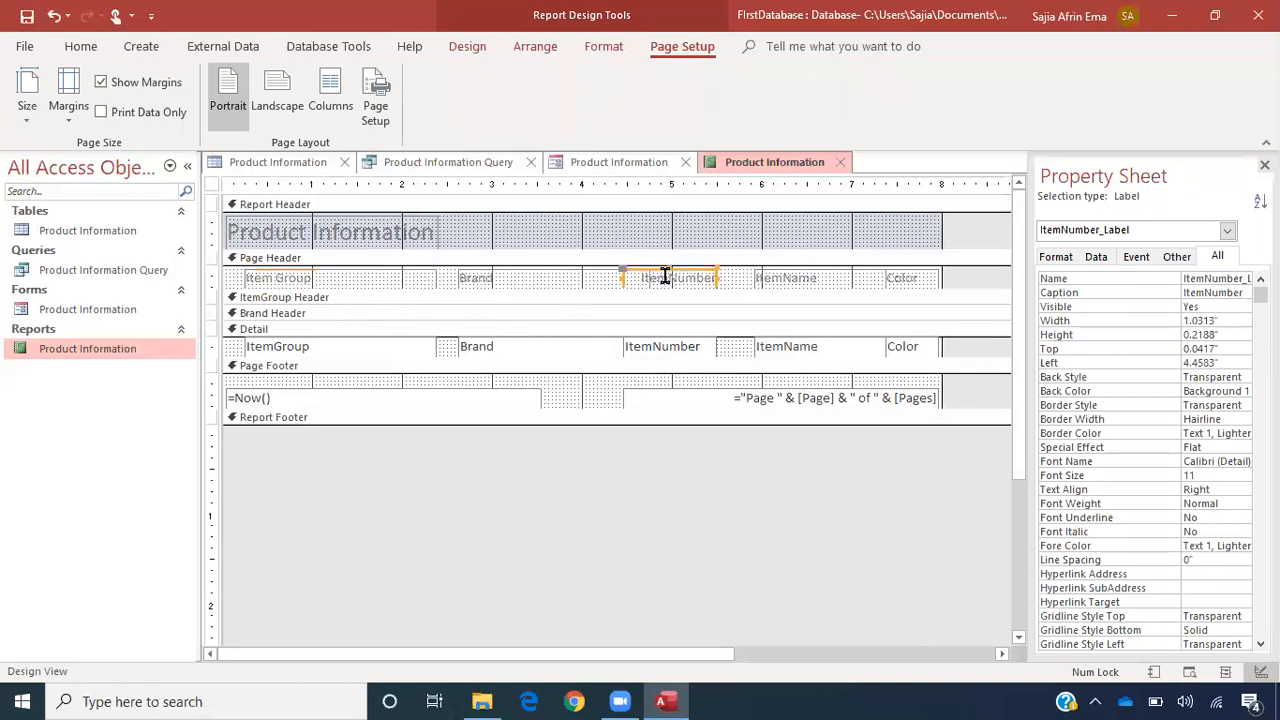
left_click(676, 278)
left_click(784, 280)
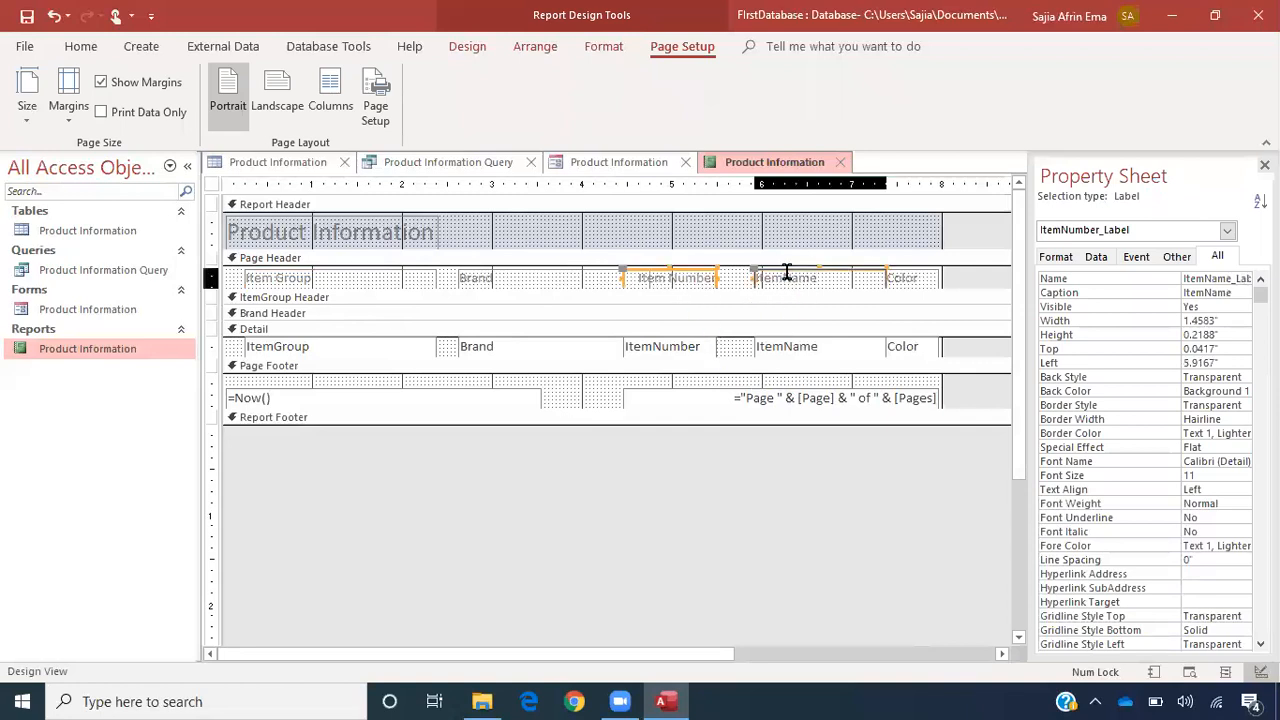
left_click(784, 272)
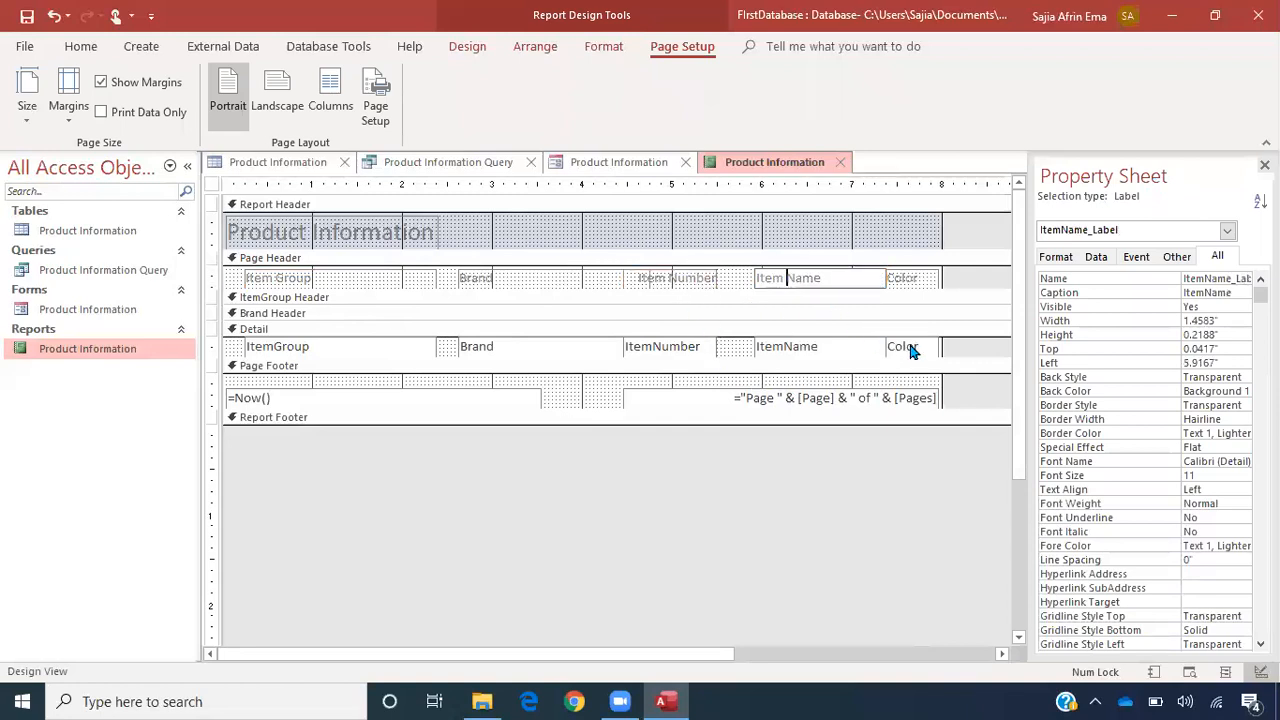
left_click(908, 276)
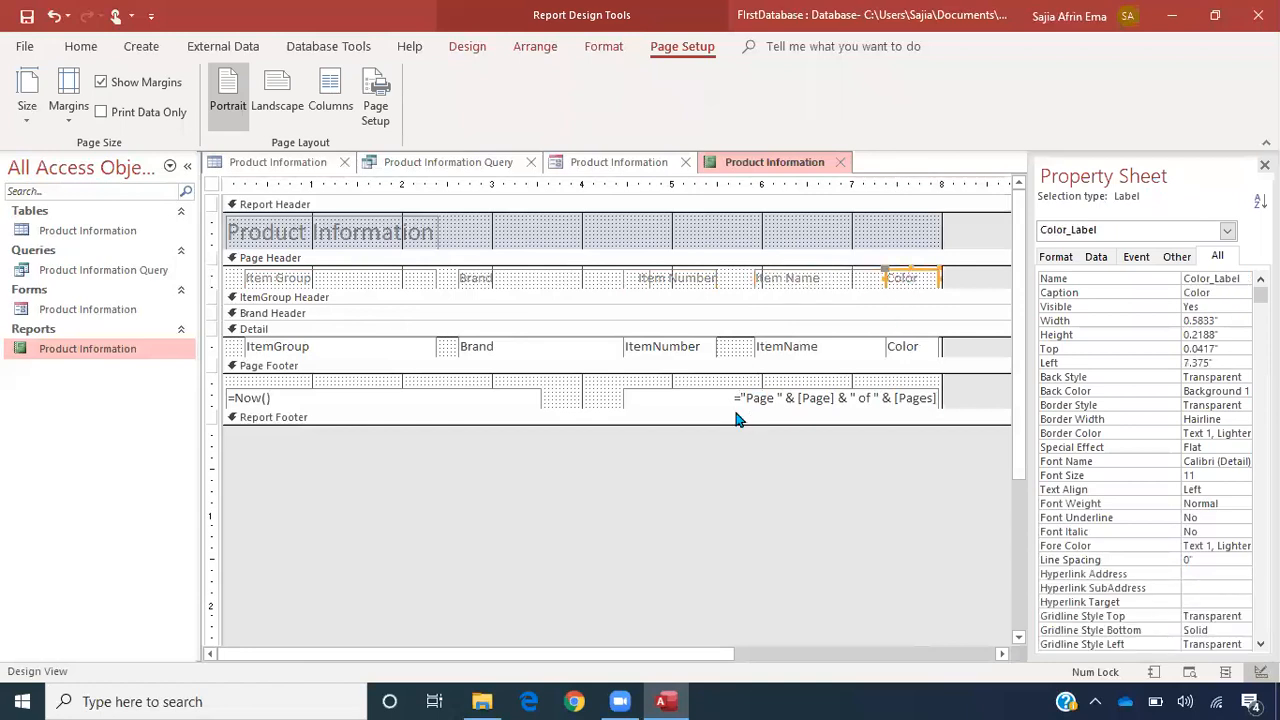
left_click(474, 464)
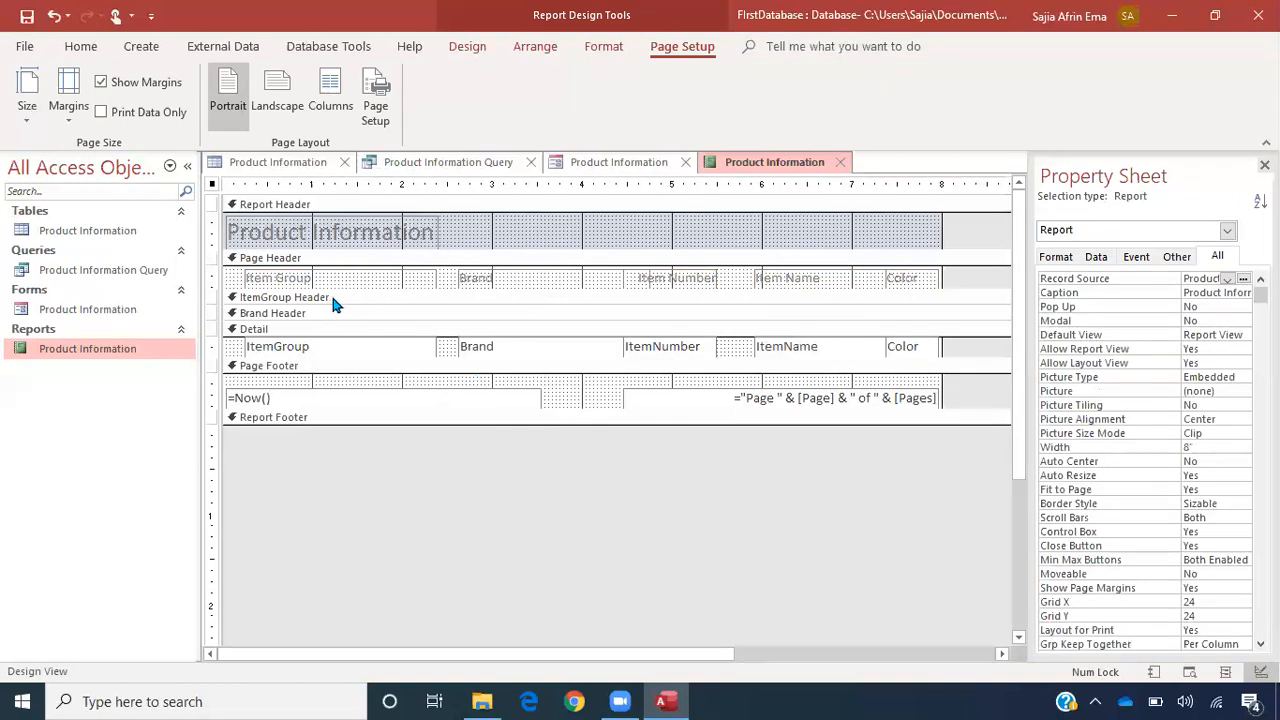
- Check the Data properties of the ItemGroup text box in the Detail section and the fields available as its Control Source
left_click(311, 347)
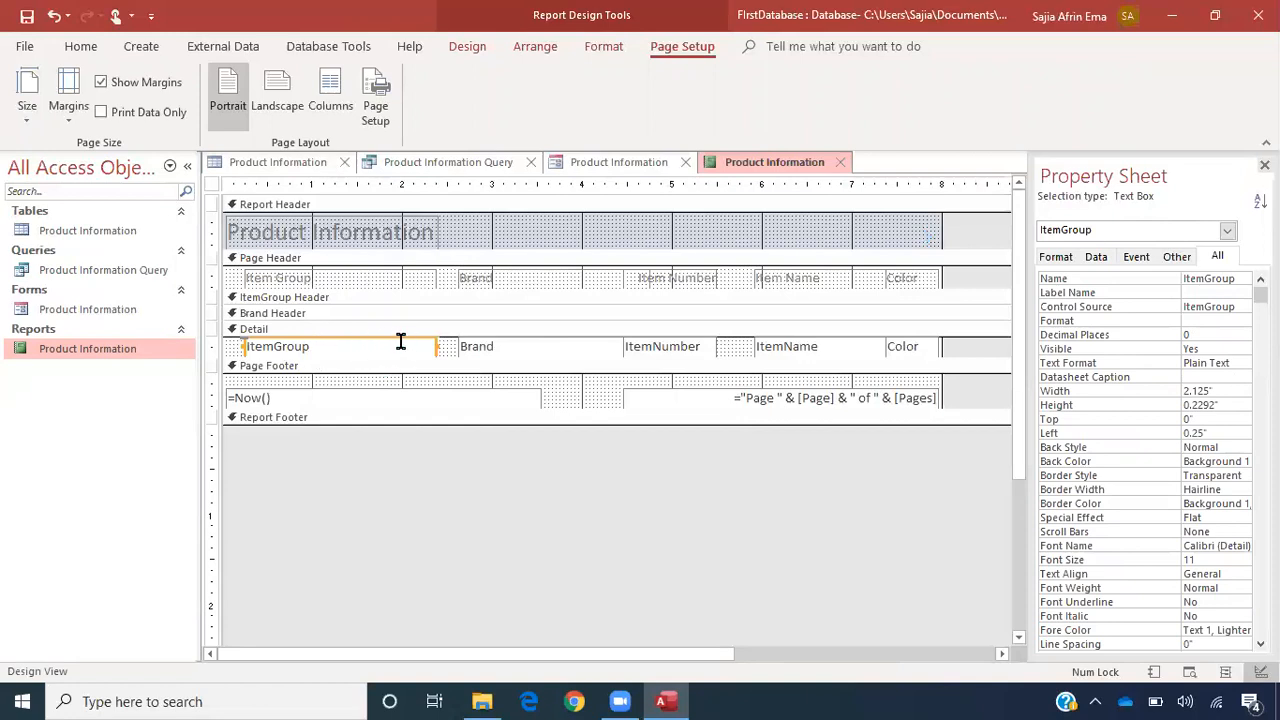
left_click(337, 346)
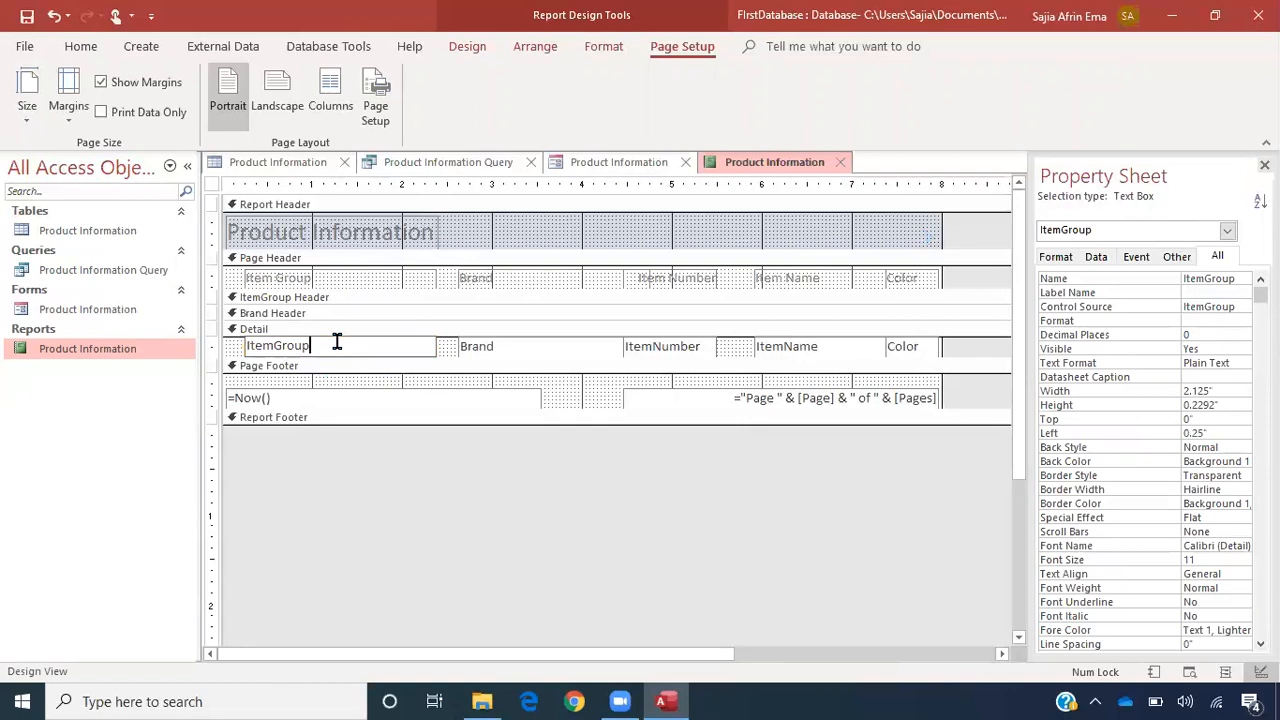
left_click(1096, 257)
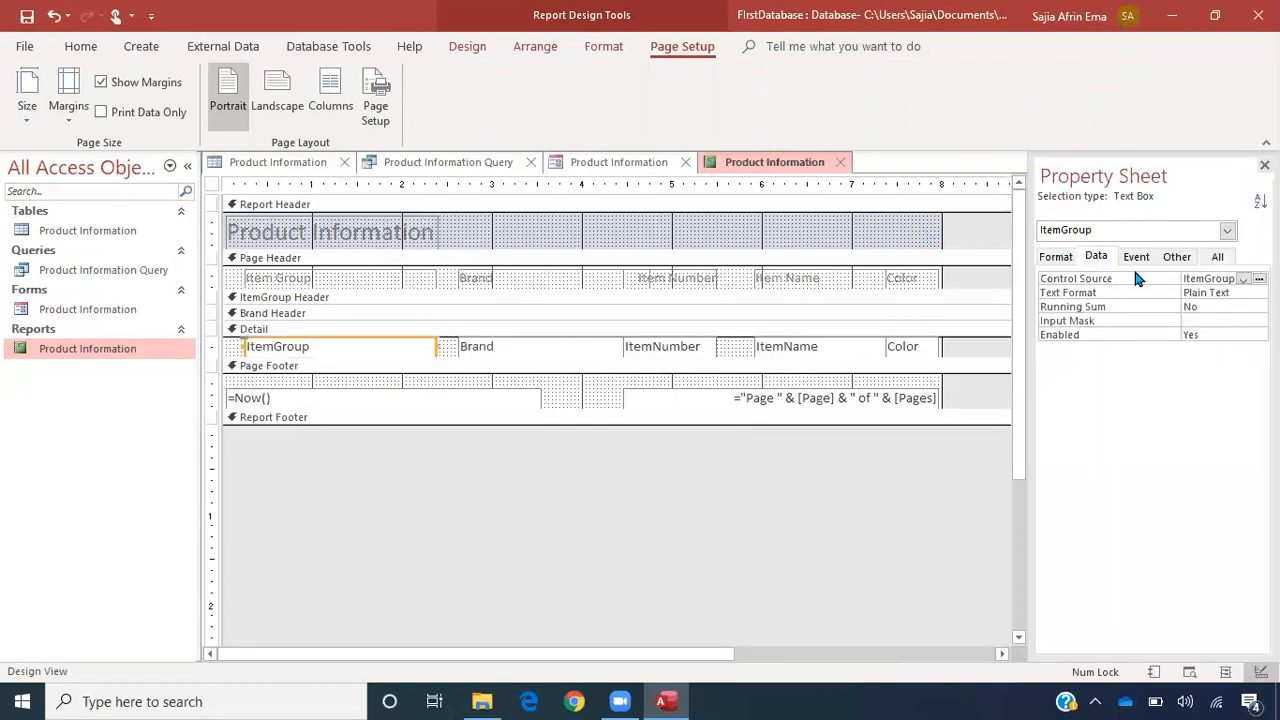
left_click(1243, 280)
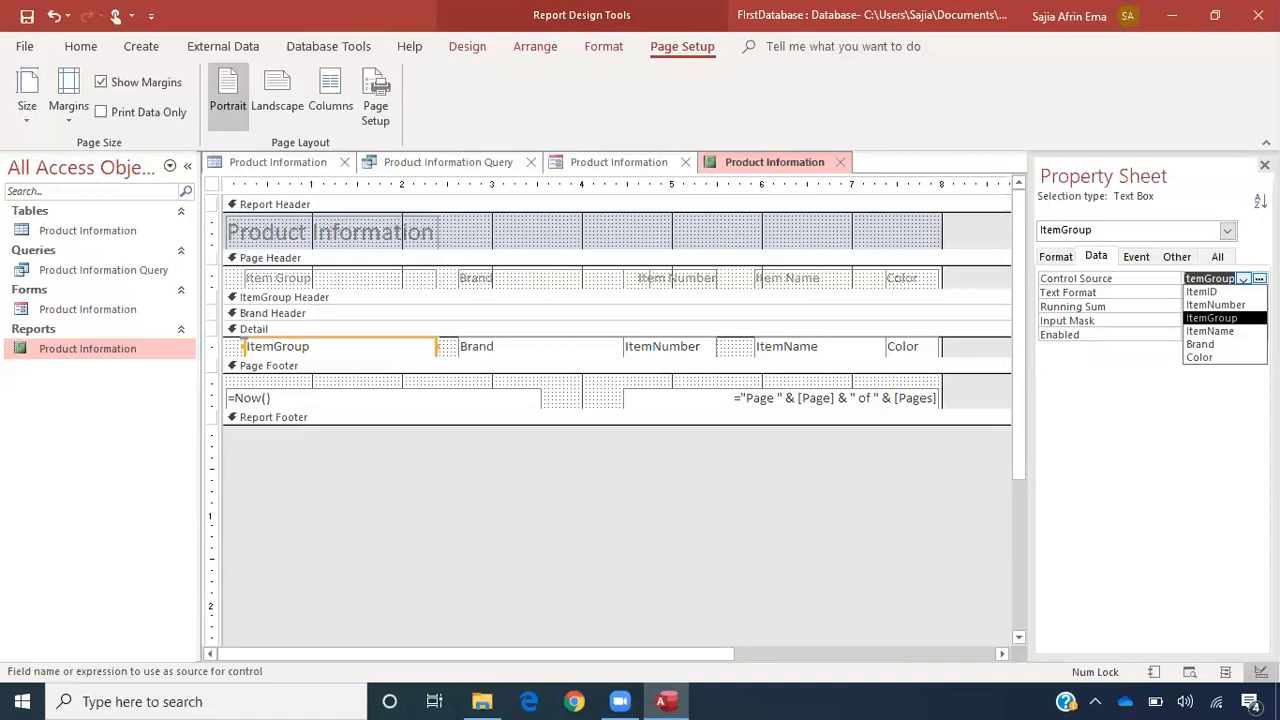
left_click(975, 441)
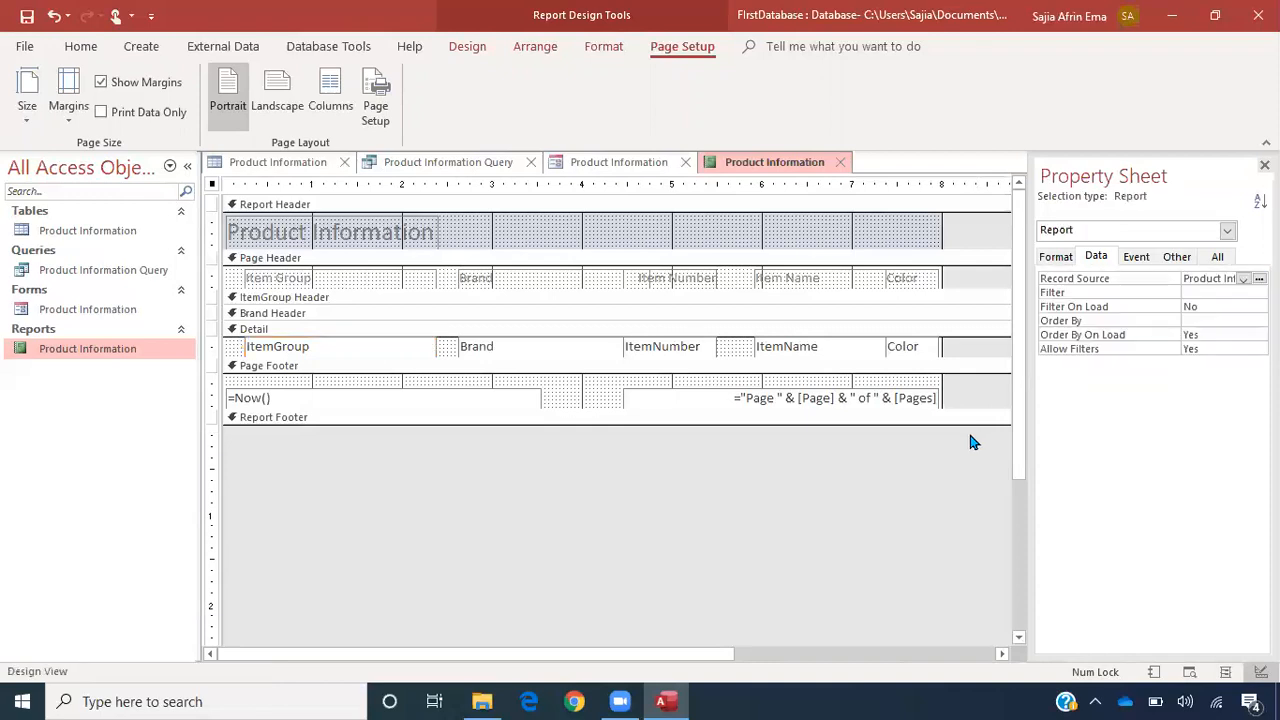
- Compare the bound ItemGroup text box in the Detail section with the Item Group label in the Page Header
left_click(279, 350)
left_click(307, 345)
key("Left")
key("Left")
key("Left")
key("Left")
key("Left")
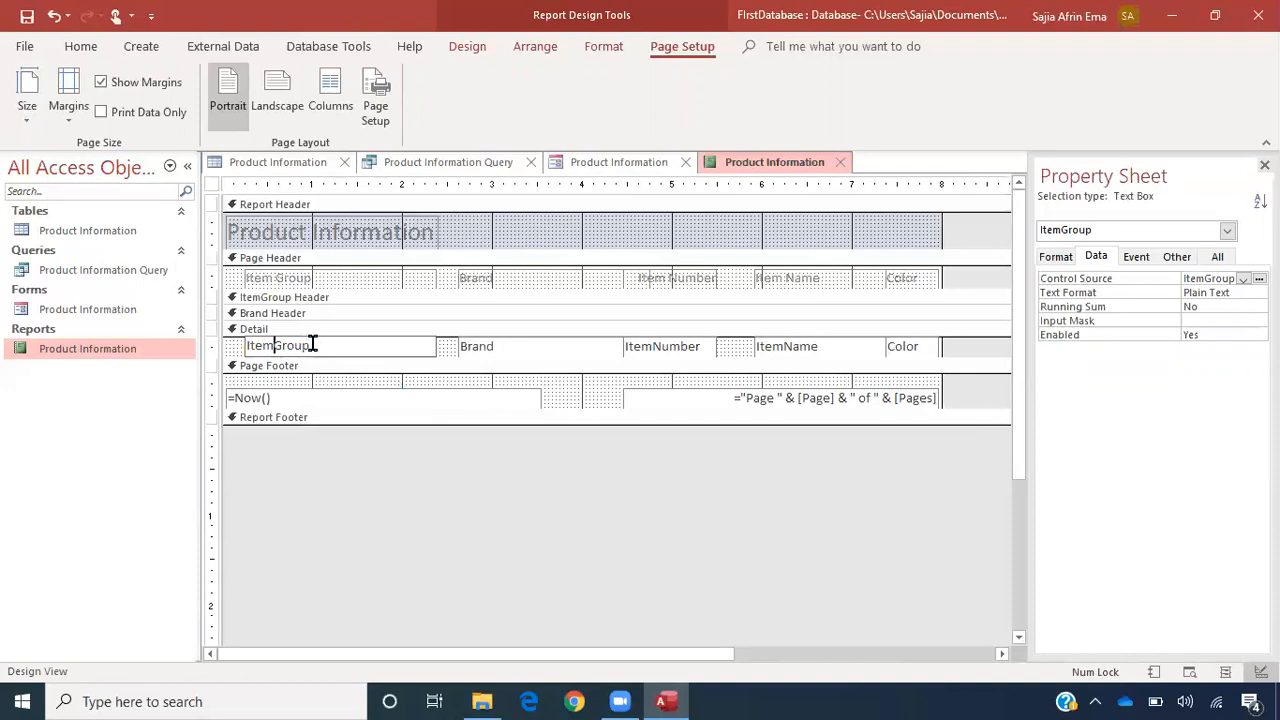
left_click(520, 350)
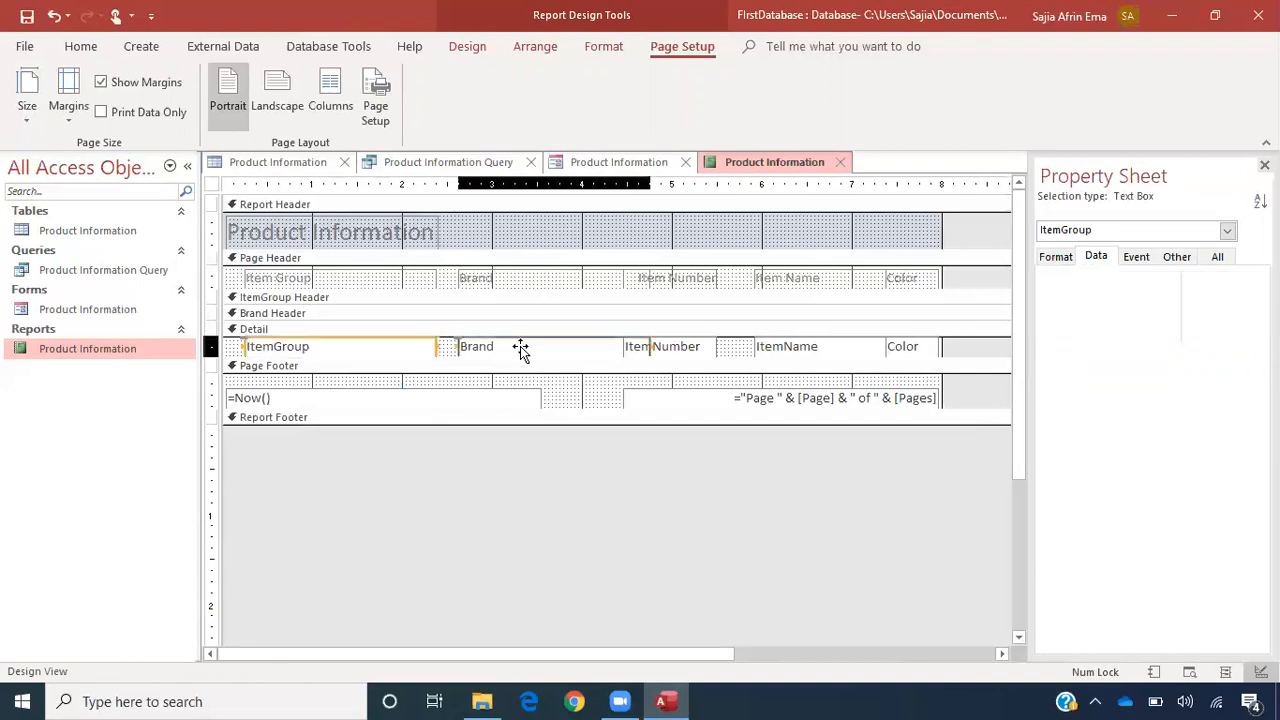
left_click(306, 278)
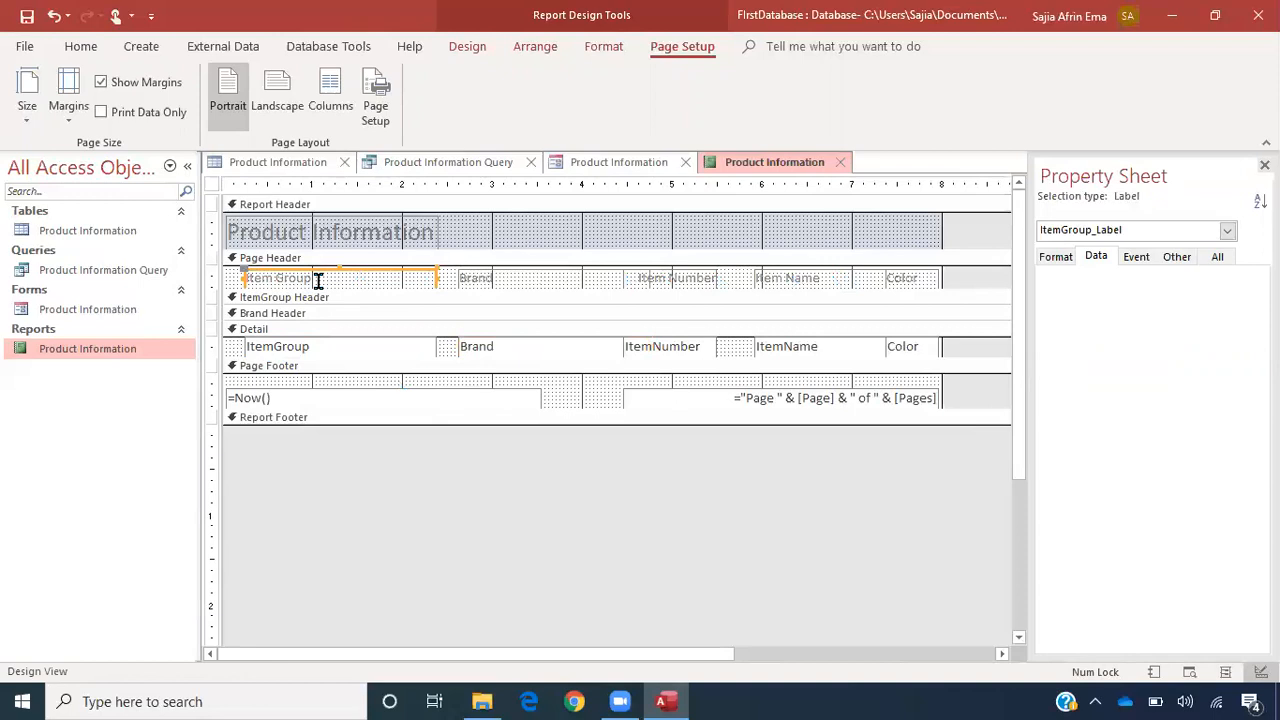
left_click(275, 349)
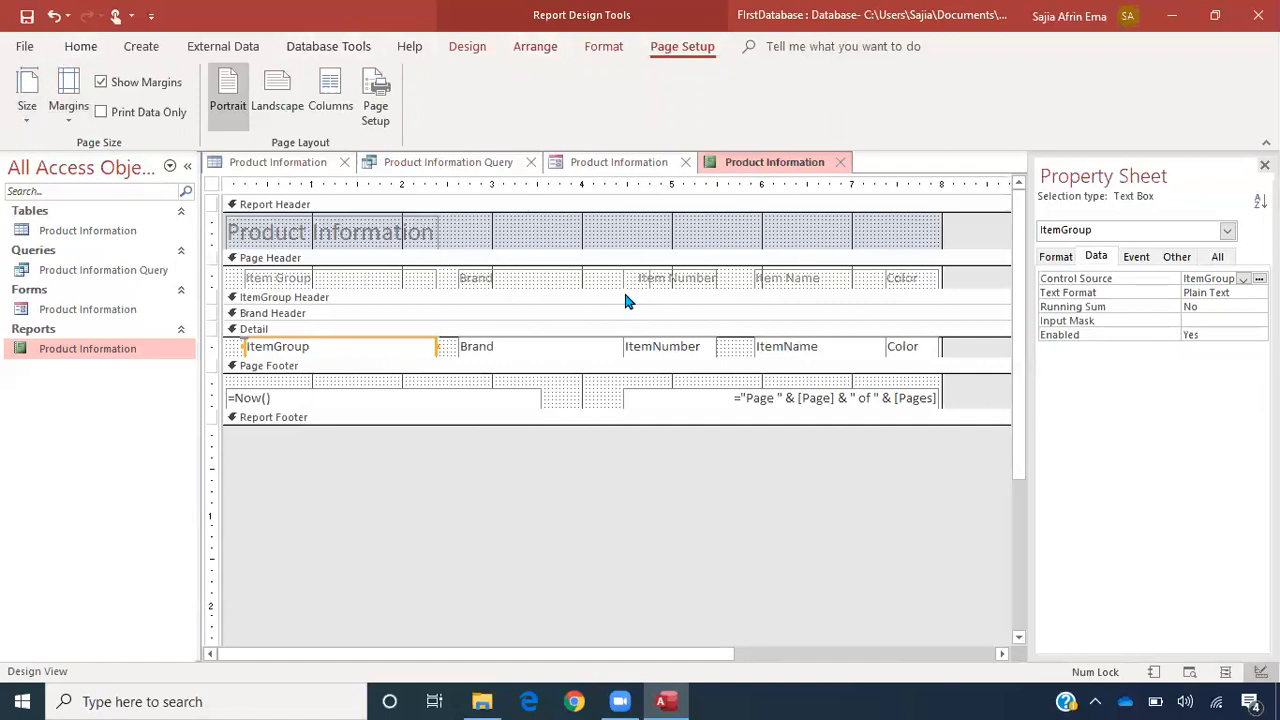
- Switch the report from Design View to Layout View and clear the control selection
left_click(81, 46)
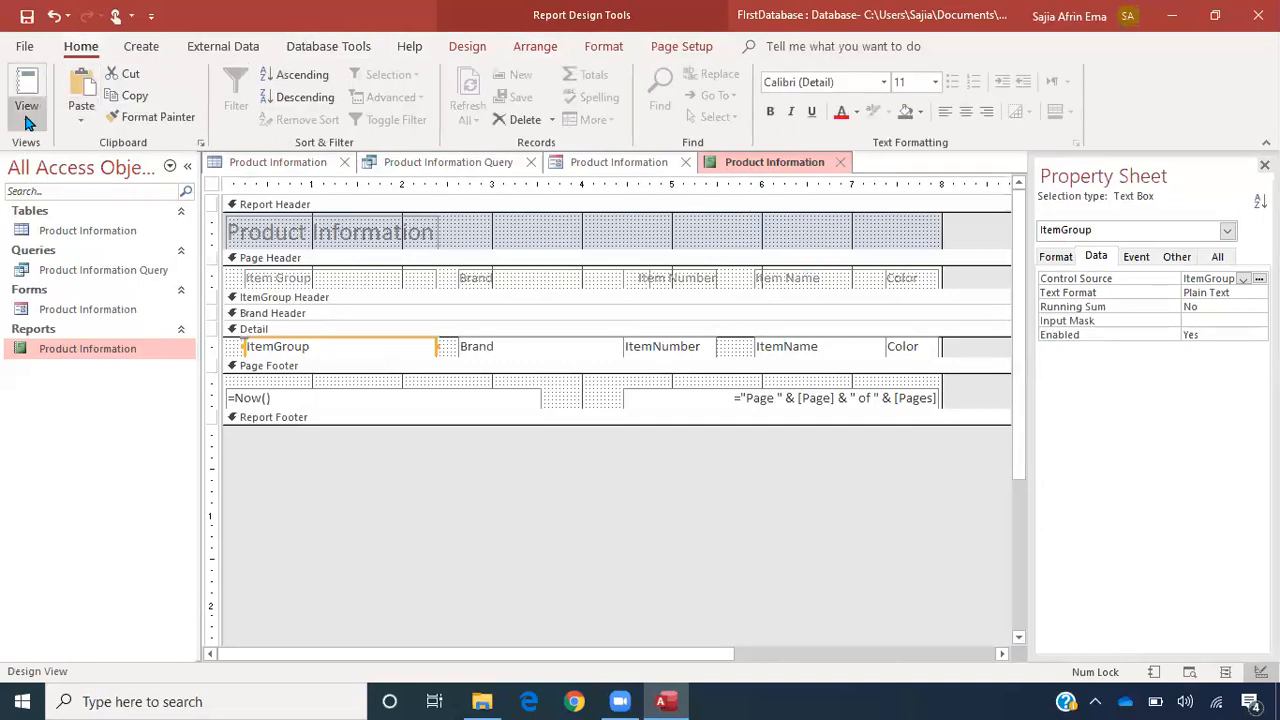
left_click(26, 104)
left_click(84, 238)
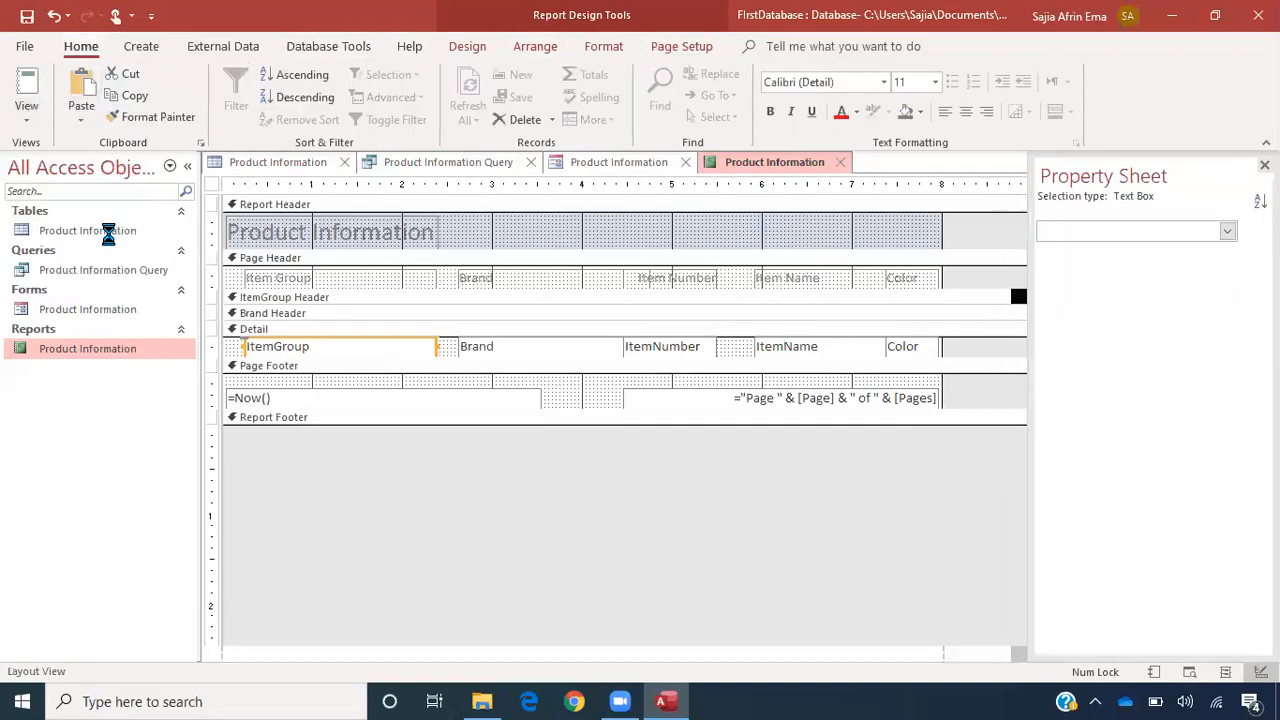
left_click(536, 497)
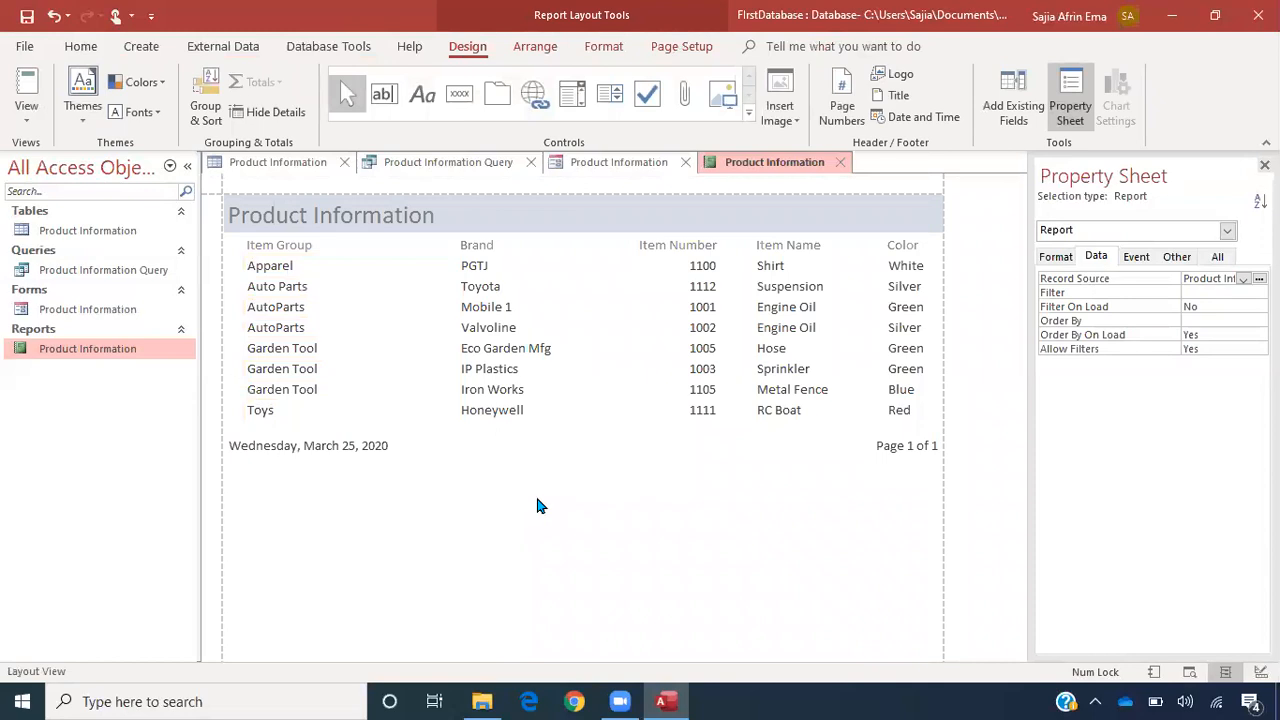
- Change the font of all the report's controls to Arial Narrow
key("ctrl+a")
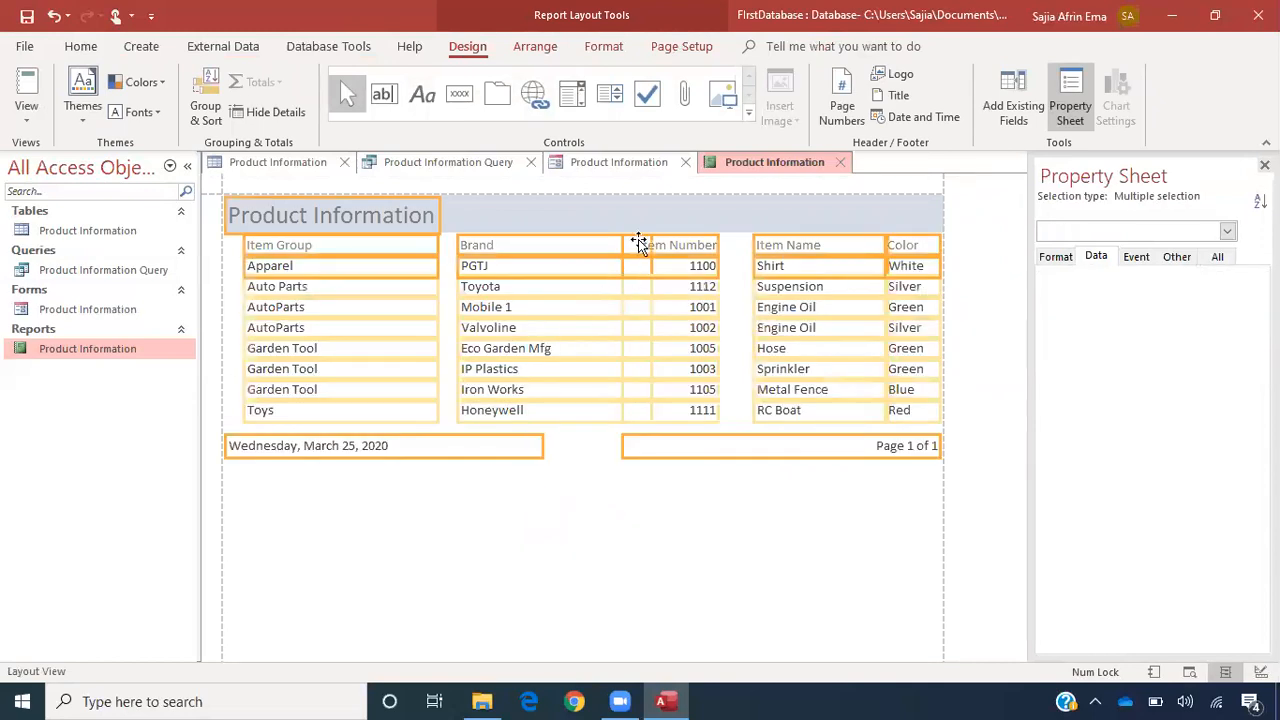
left_click(535, 47)
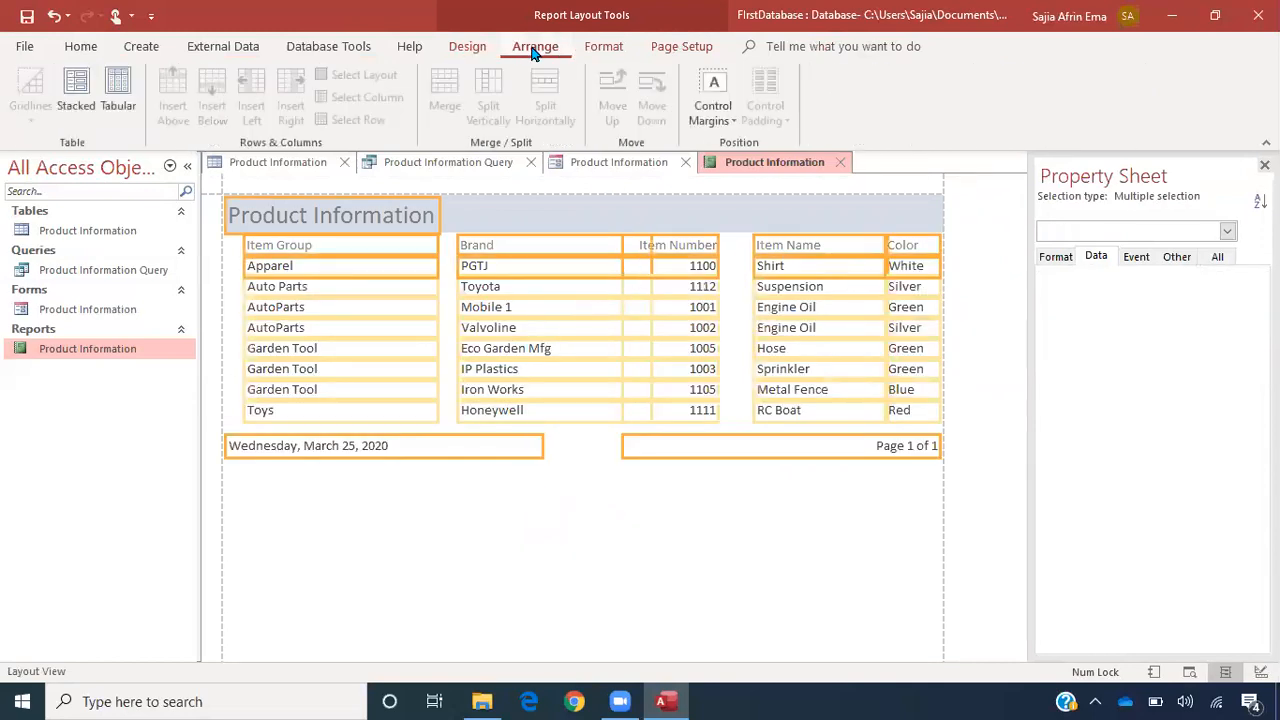
left_click(604, 47)
left_click(228, 82)
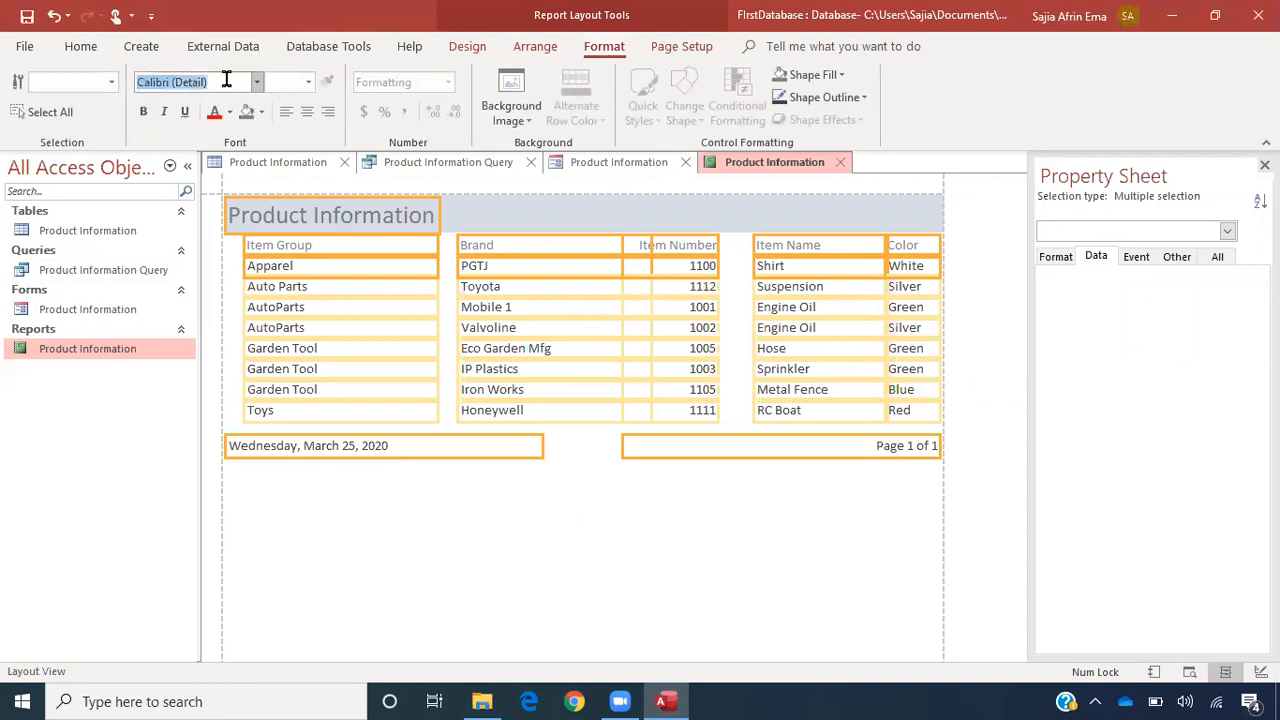
left_click(257, 82)
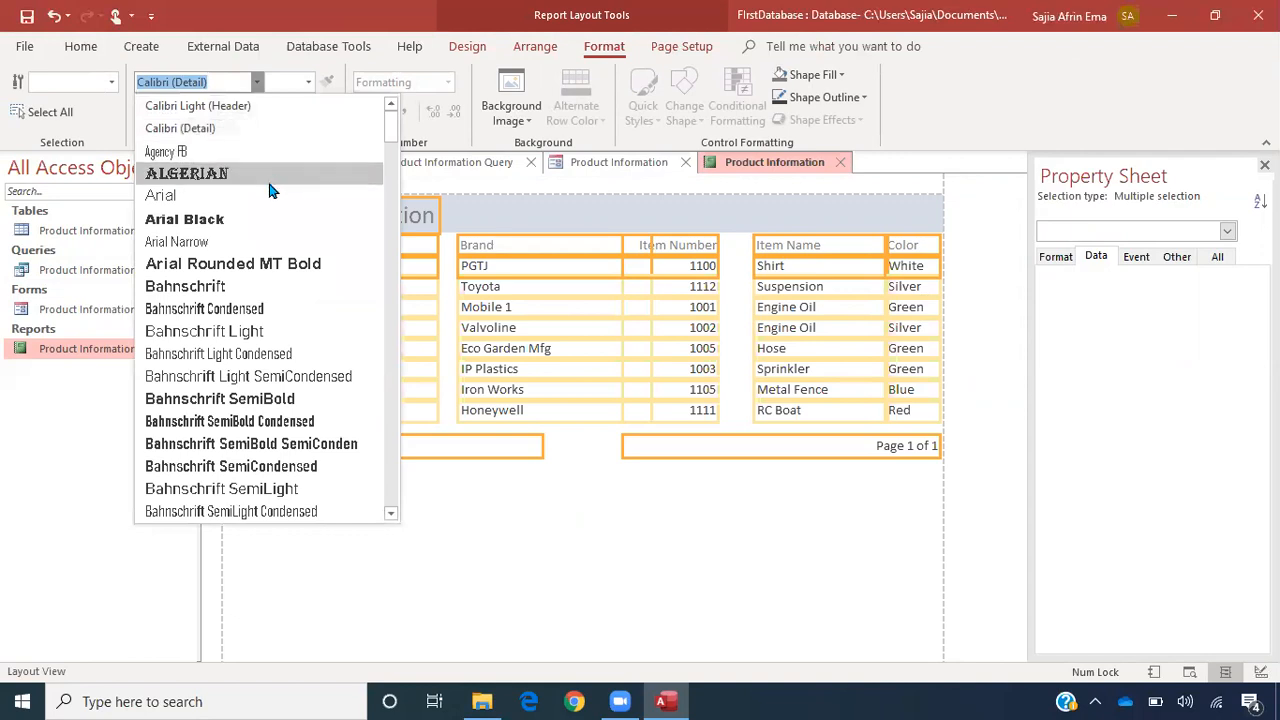
left_click(251, 242)
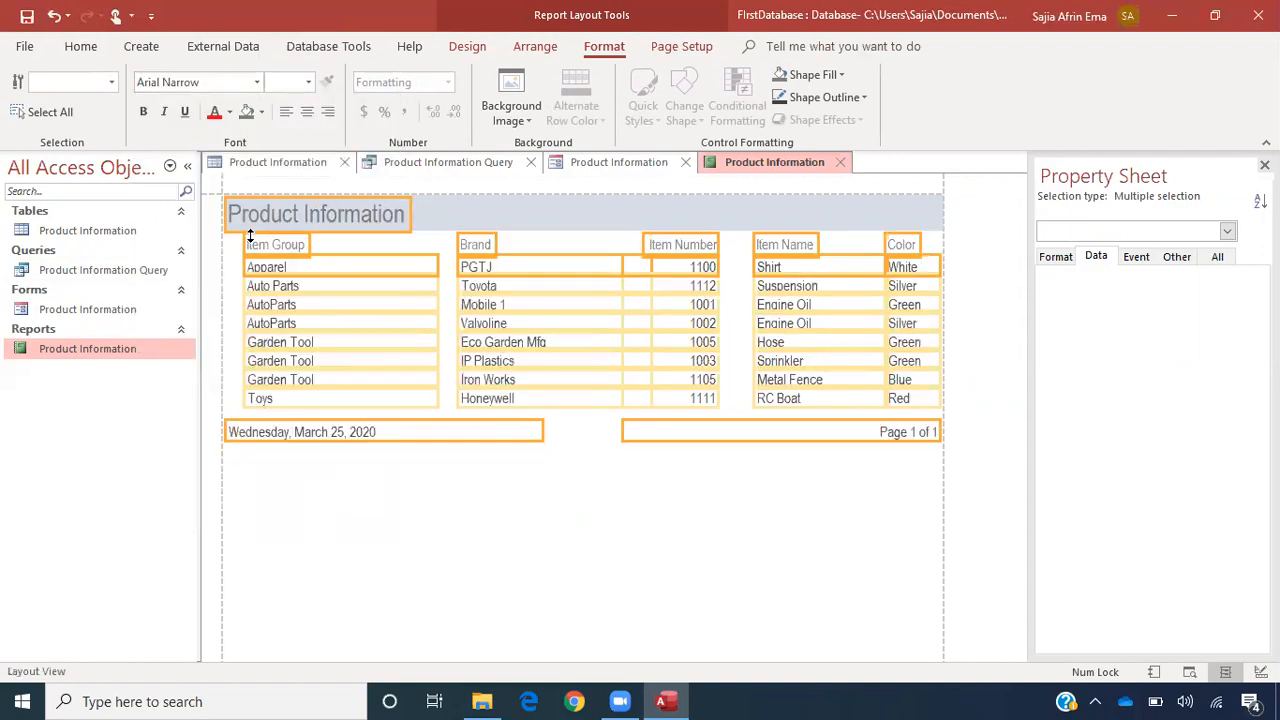
left_click(404, 517)
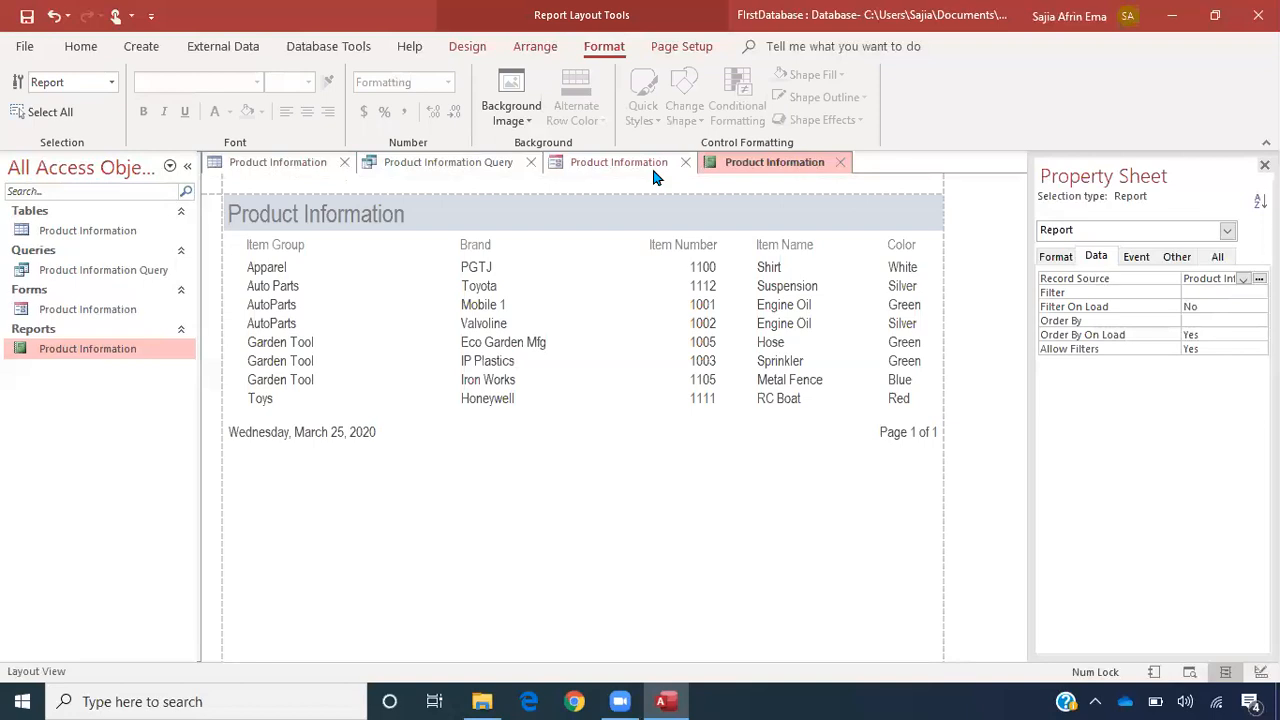
- Go to the open Product Information form and switch it to Layout View
left_click(591, 166)
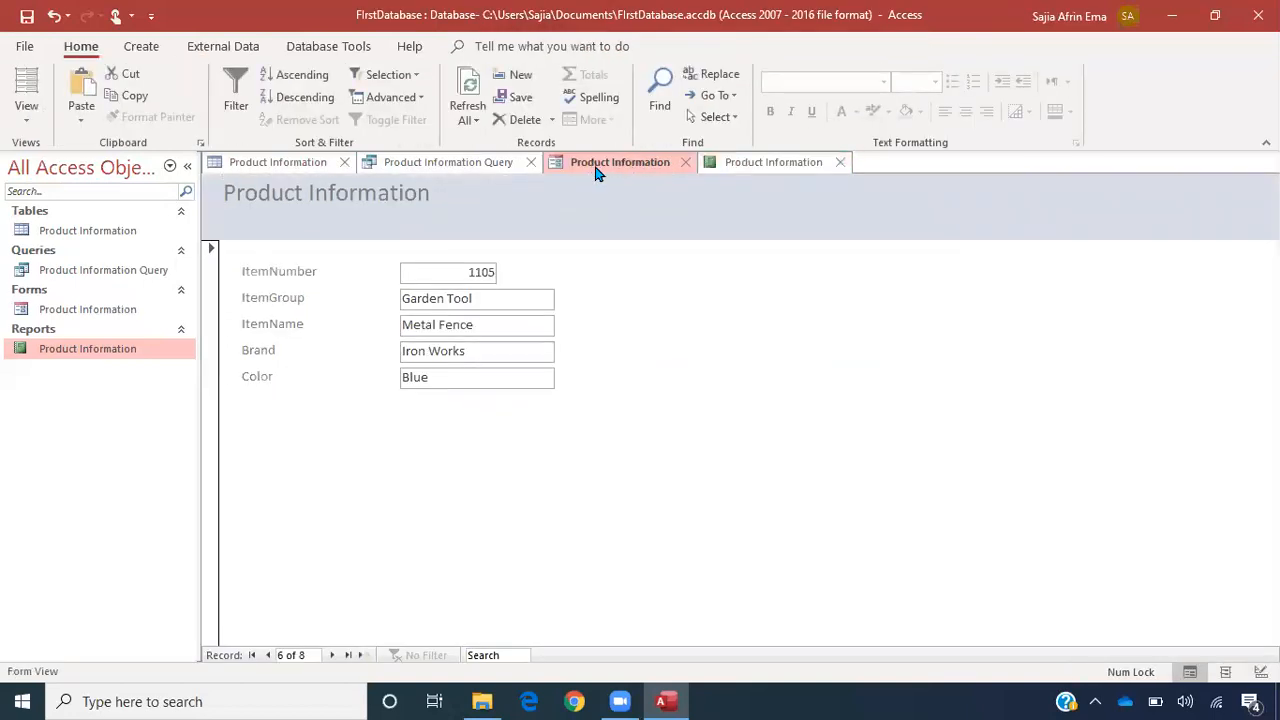
left_click(25, 116)
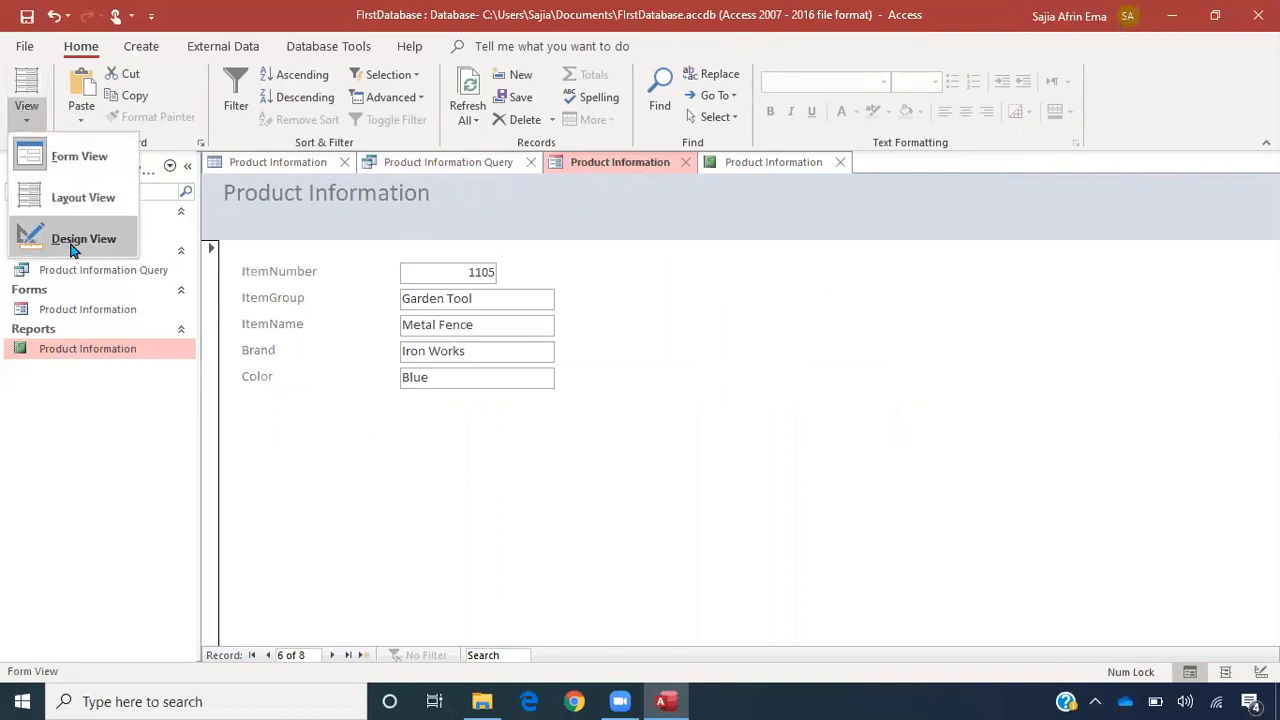
left_click(83, 198)
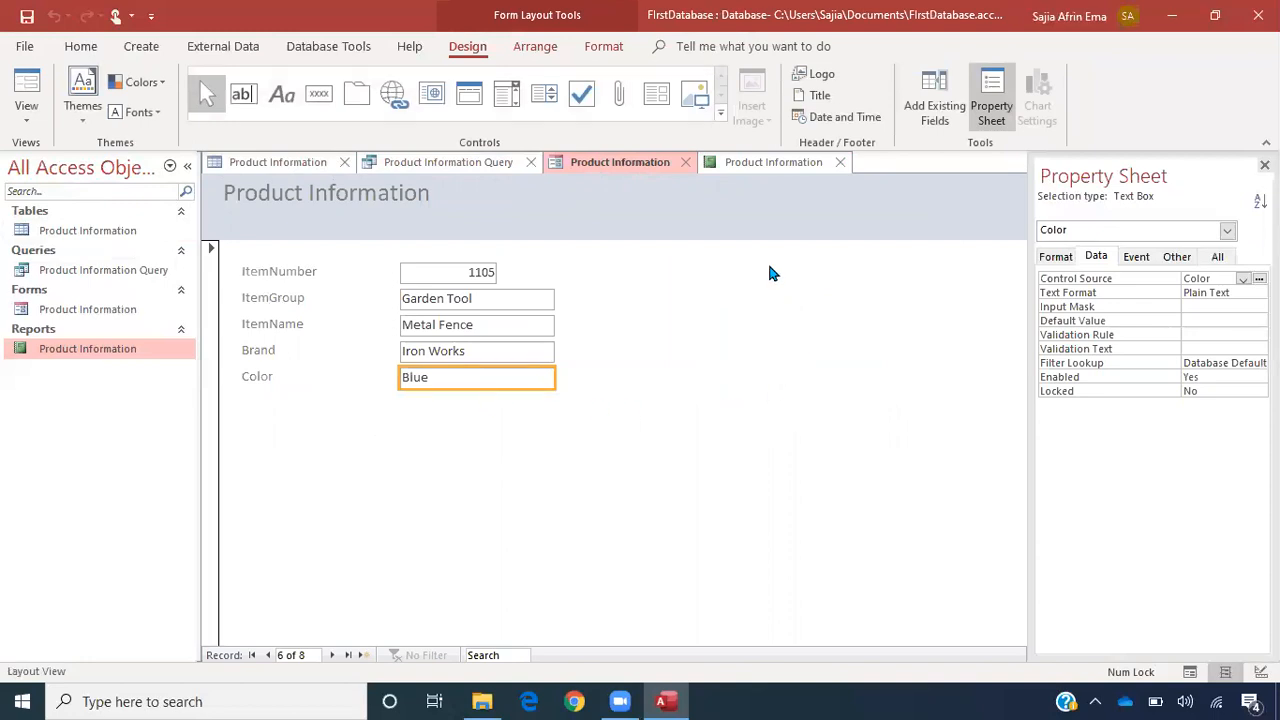
- Add spaces to the form's field labels so they read Item Number, Item Group and Item Name
left_click(267, 273)
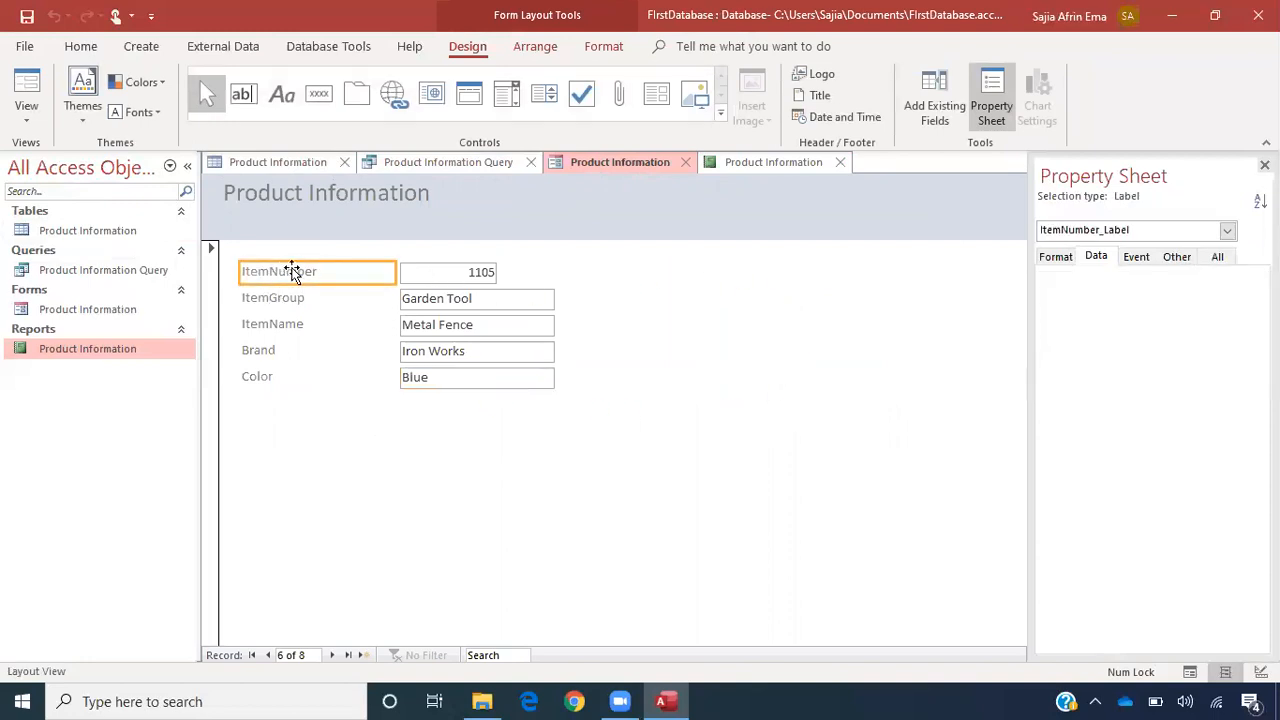
left_click(273, 273)
left_click(271, 272)
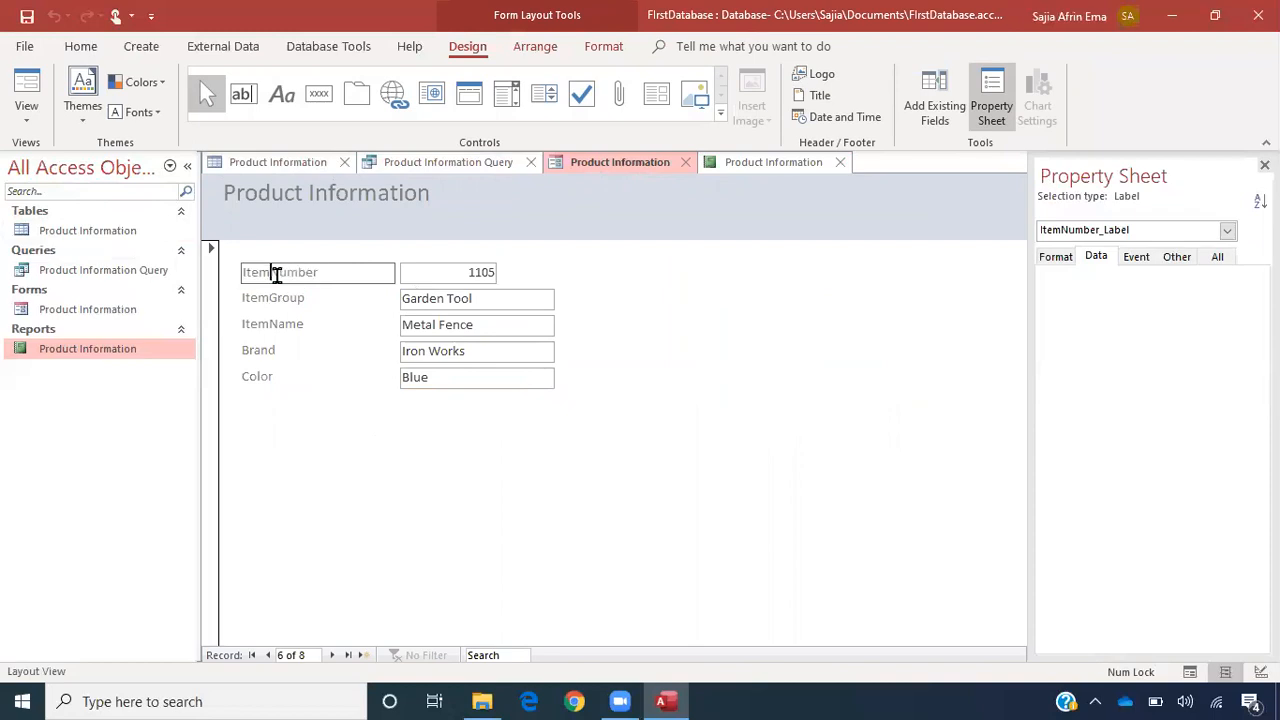
left_click(280, 298)
left_click(268, 296)
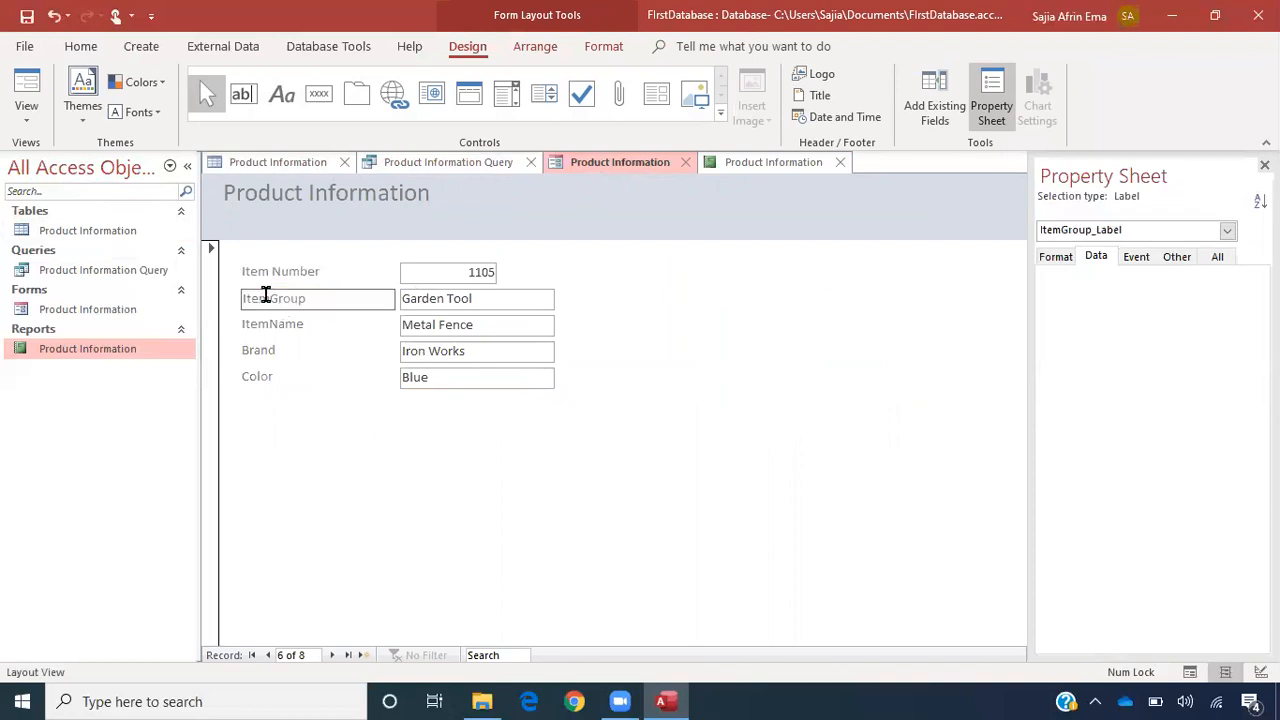
left_click(276, 324)
left_click(272, 324)
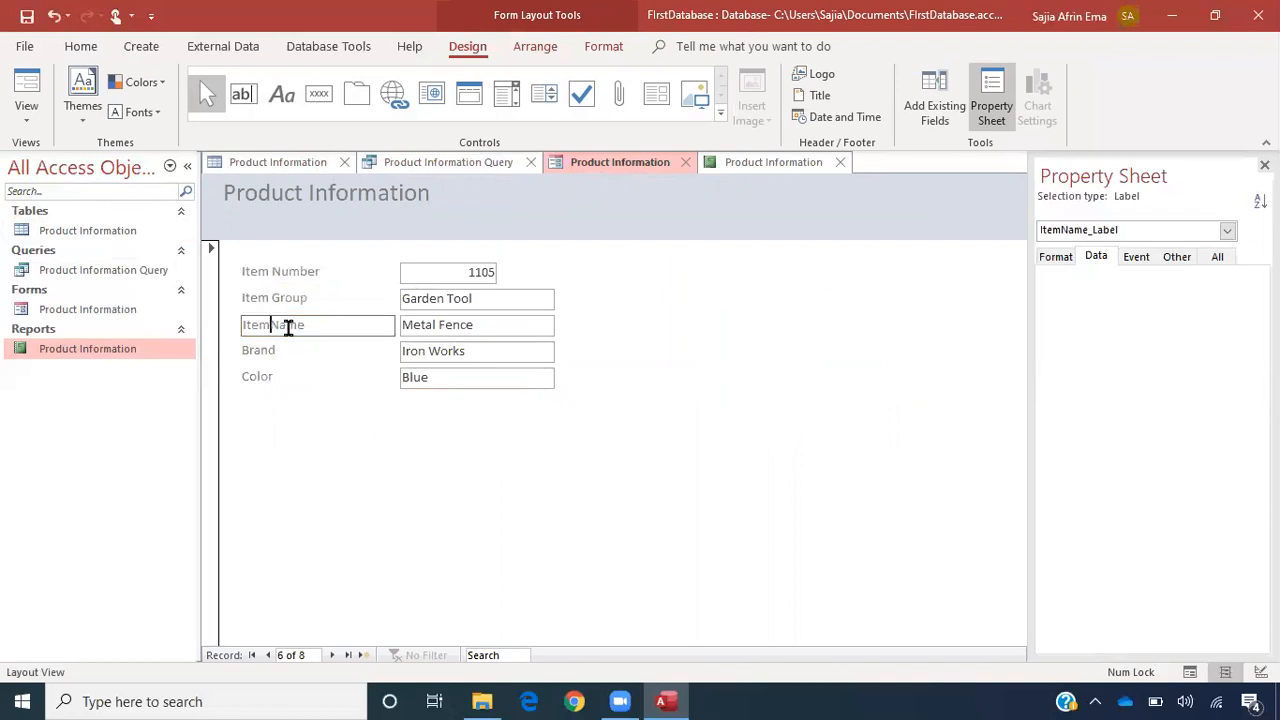
left_click(270, 346)
left_click(281, 378)
left_click(957, 380)
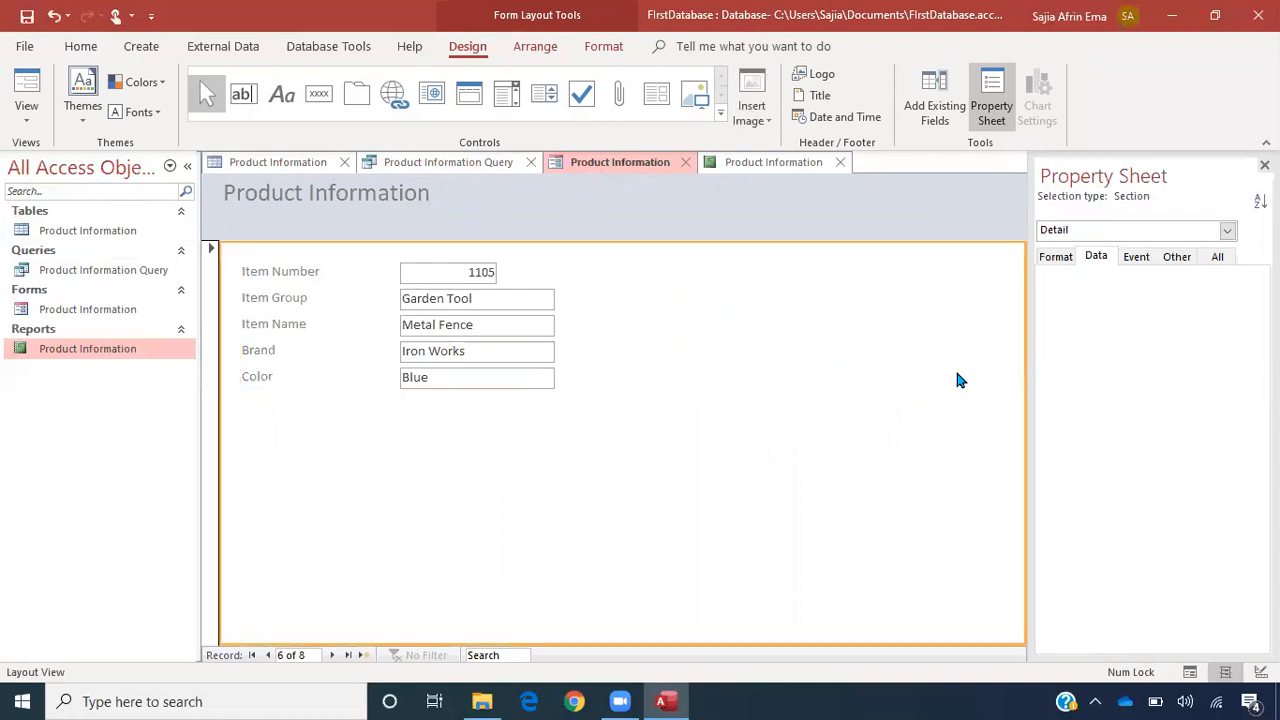
- Switch the Product Information form to Design View and select the Item Number text box
left_click(469, 276)
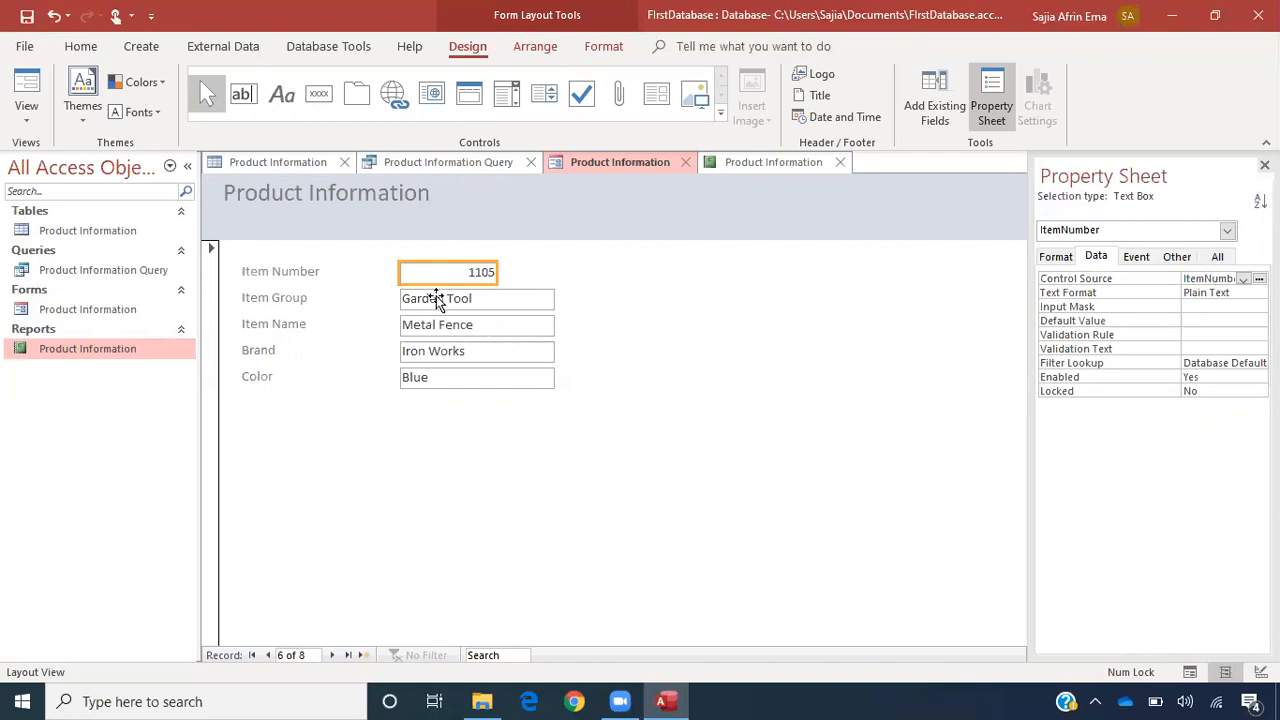
left_click(736, 312)
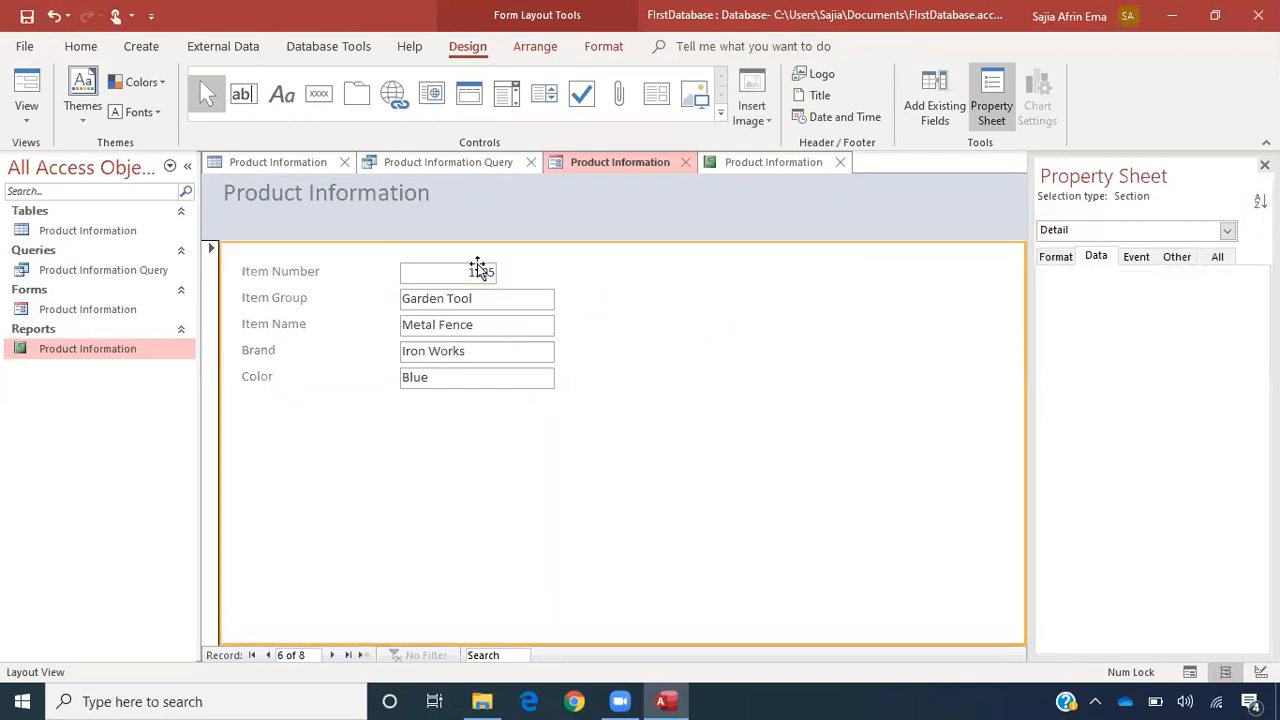
left_click(28, 120)
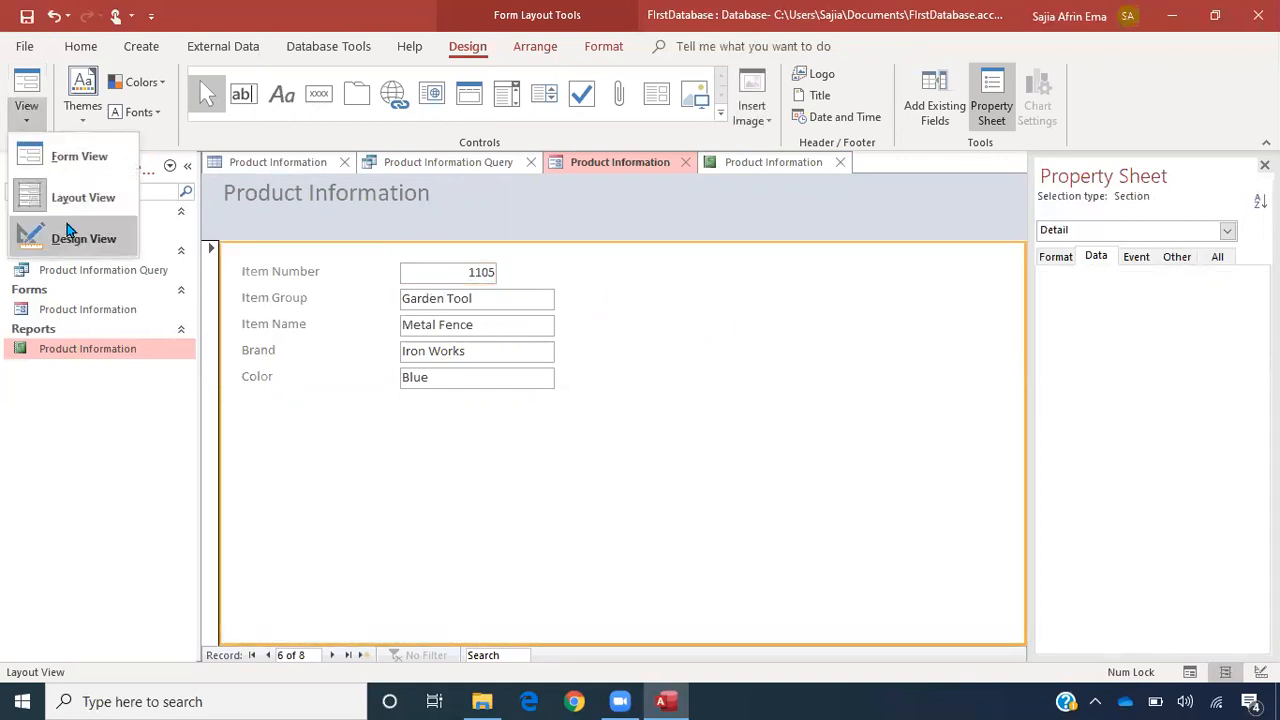
left_click(57, 234)
left_click(458, 334)
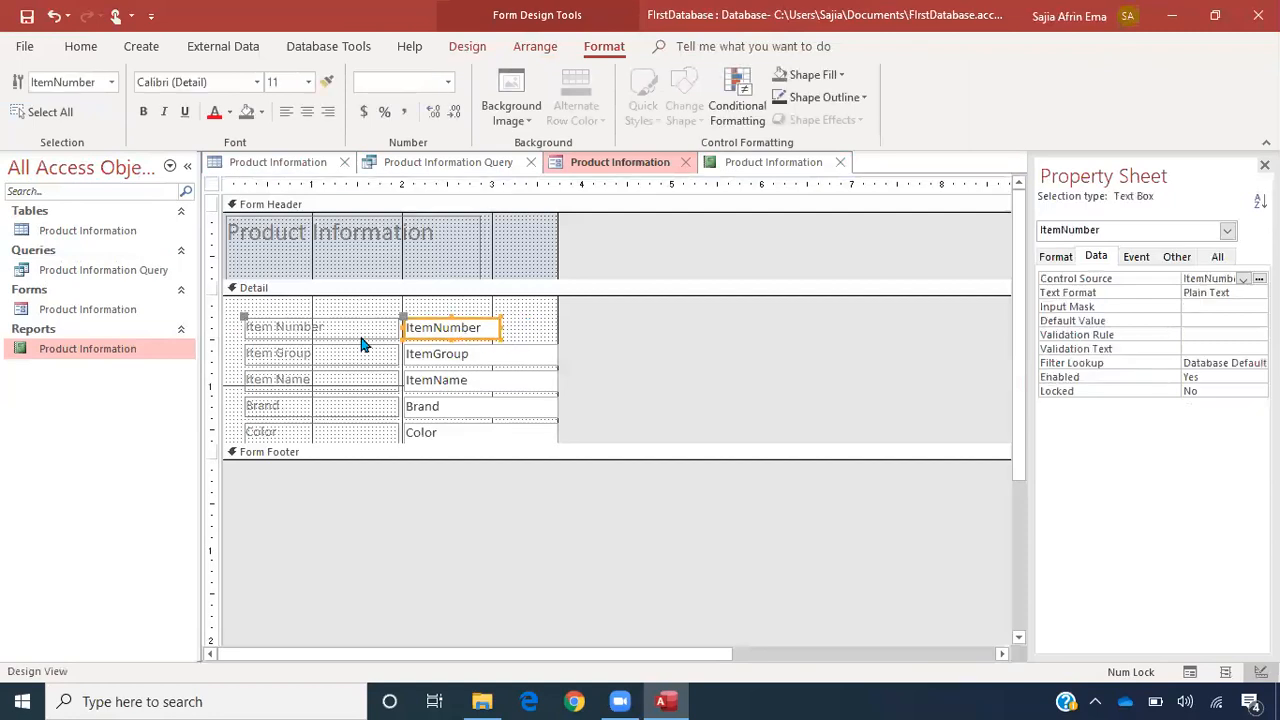
- Compare the Item Number label with its text box and examine the fields available as the text box's control source
left_click(271, 321)
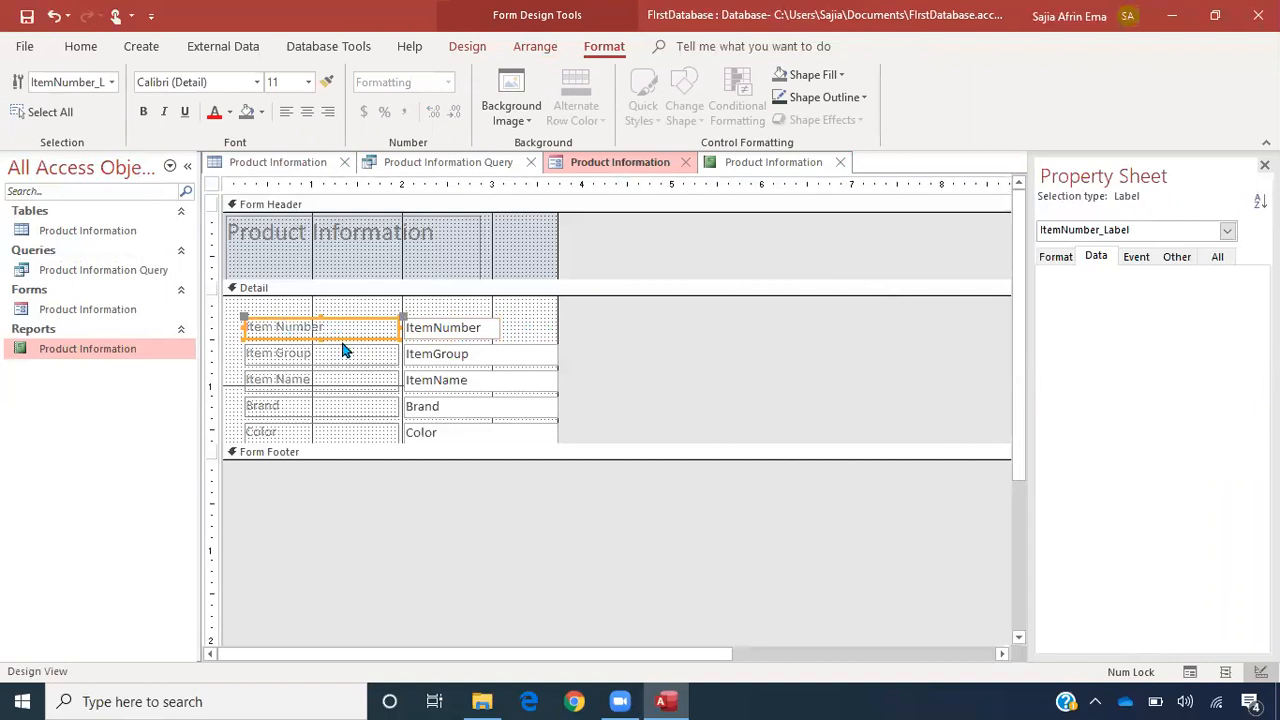
left_click(442, 327)
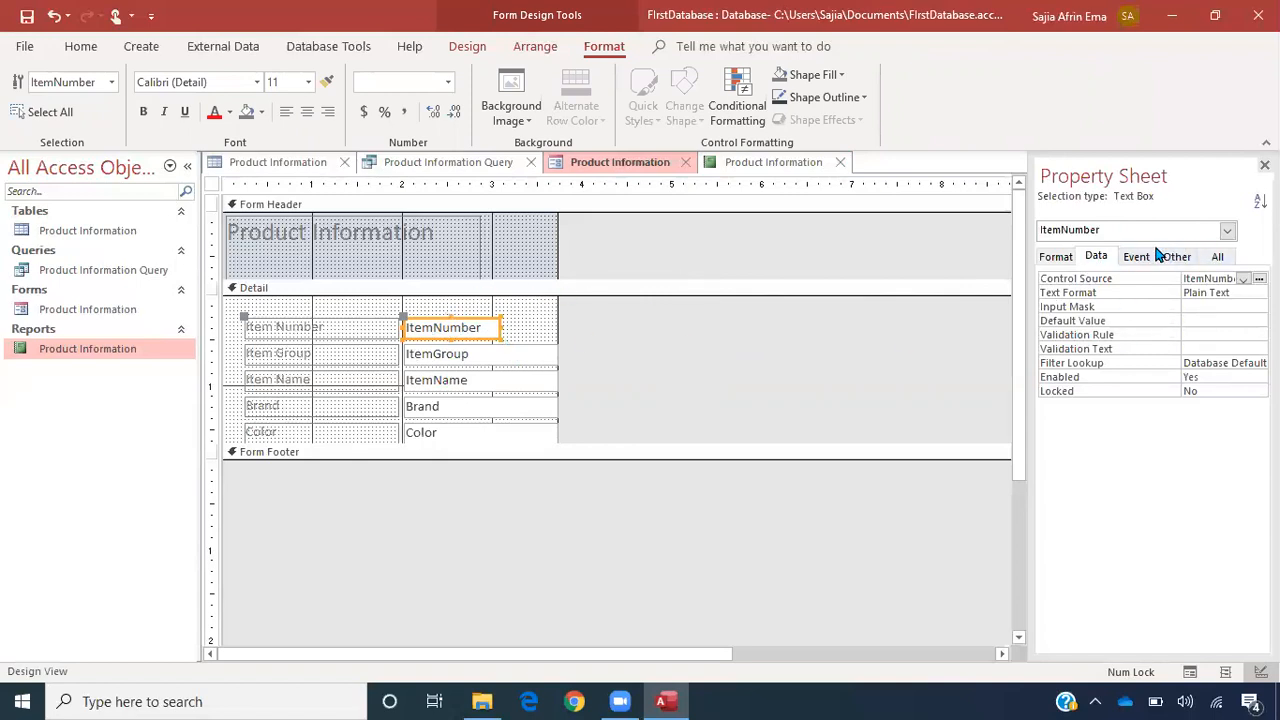
left_click(1096, 257)
left_click(1243, 279)
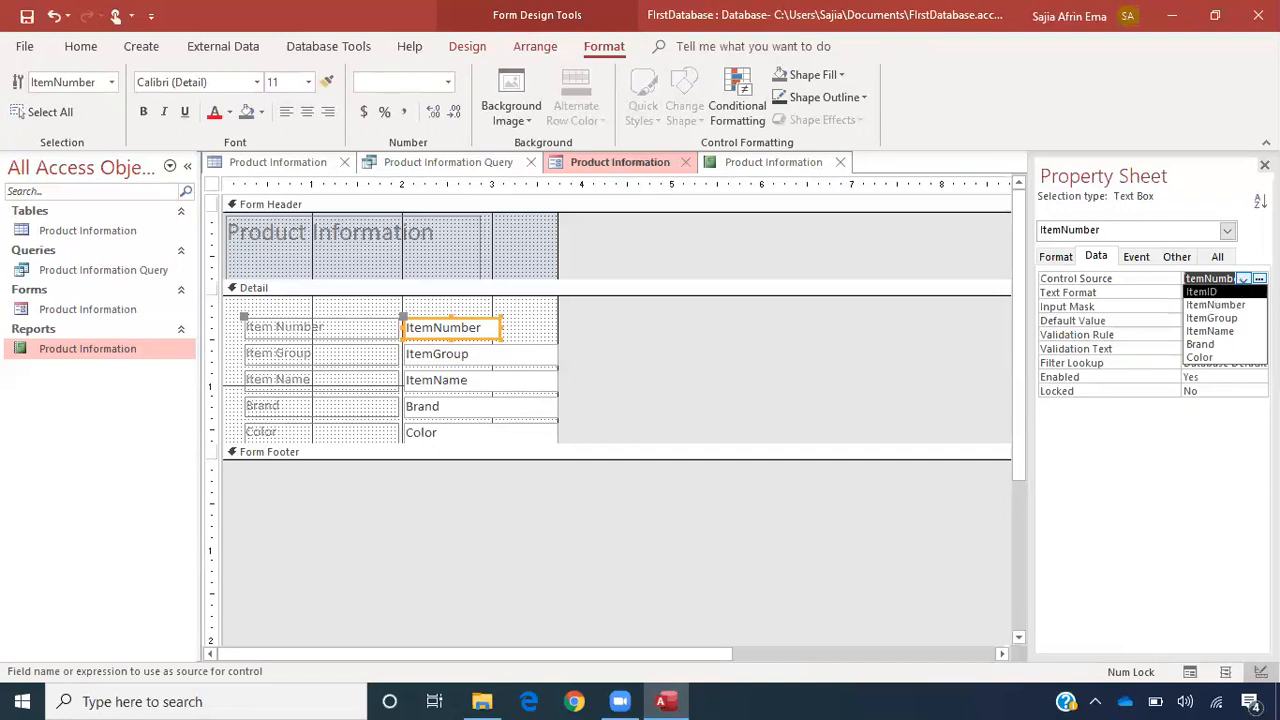
left_click(1244, 279)
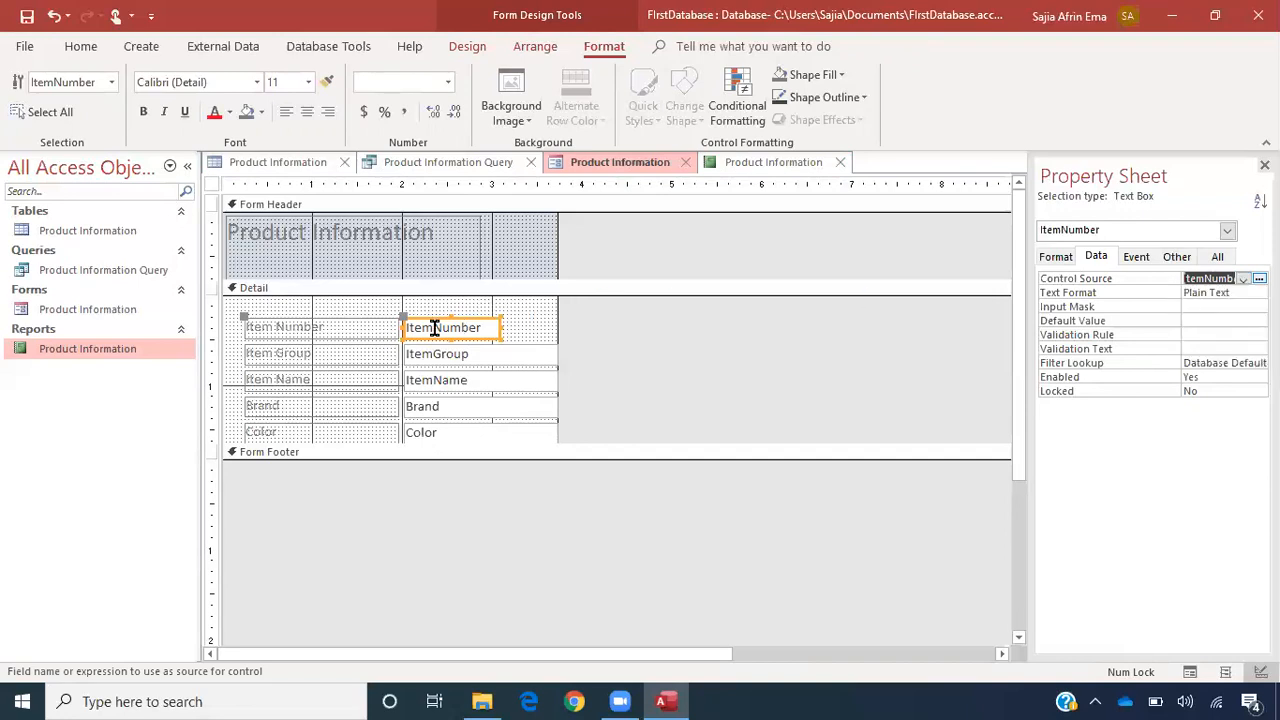
- Change the font of all the form's controls to Arial Narrow
left_click(604, 322)
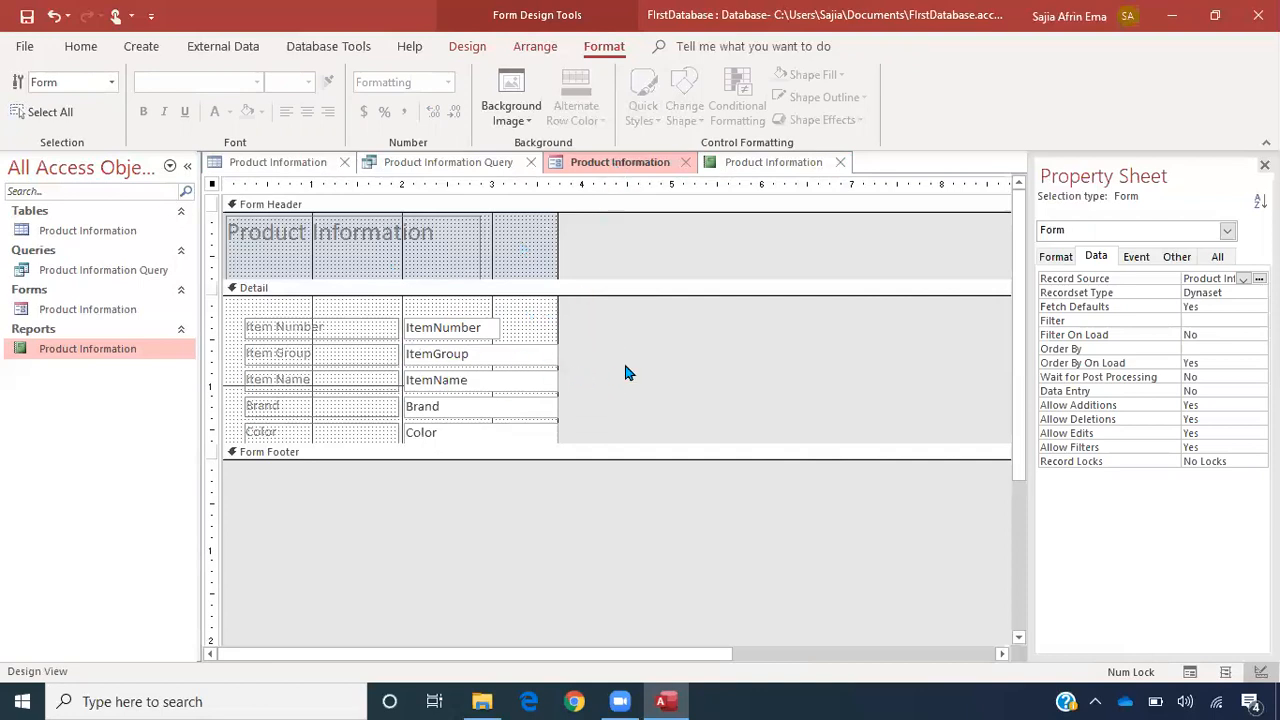
key("ctrl+a")
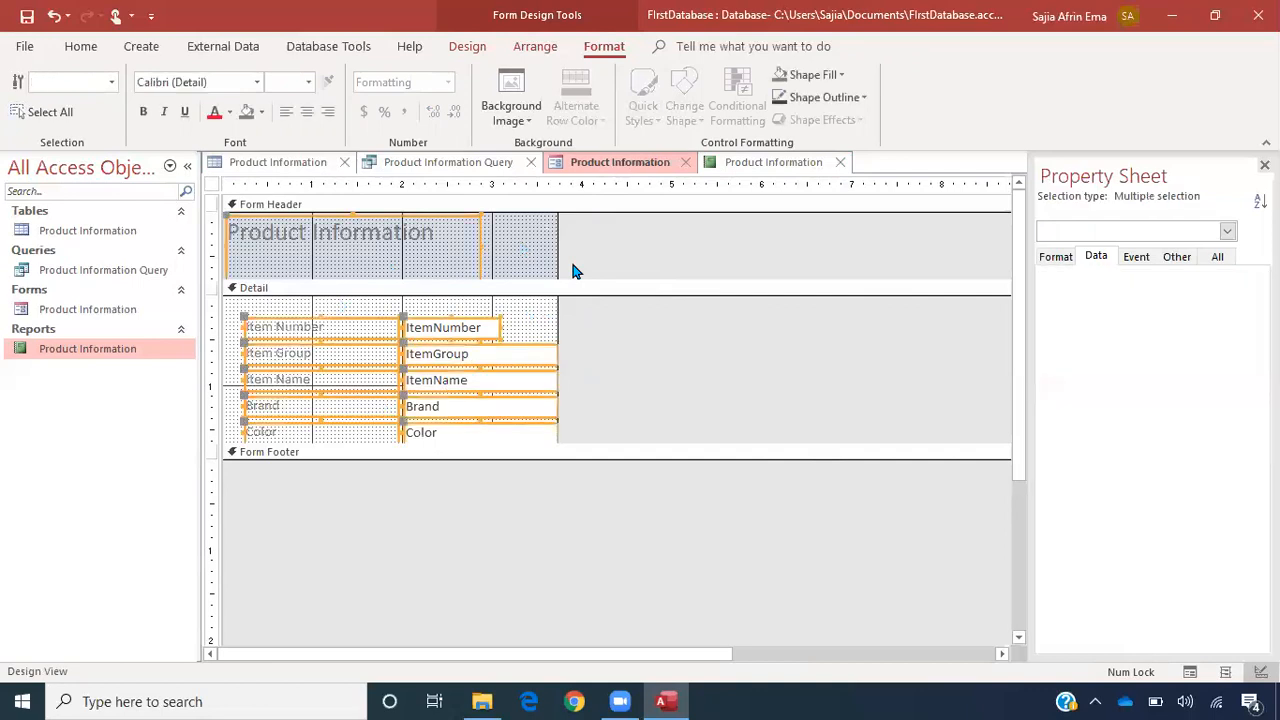
left_click(256, 83)
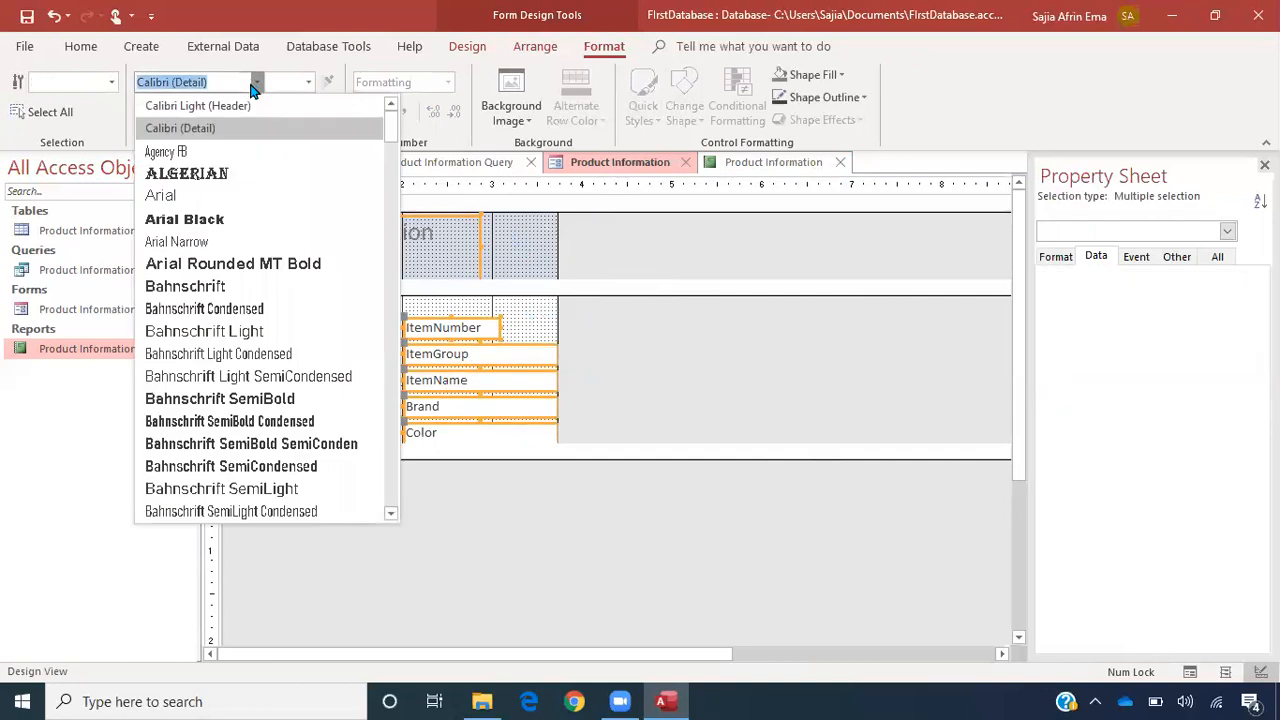
left_click(266, 242)
left_click(713, 428)
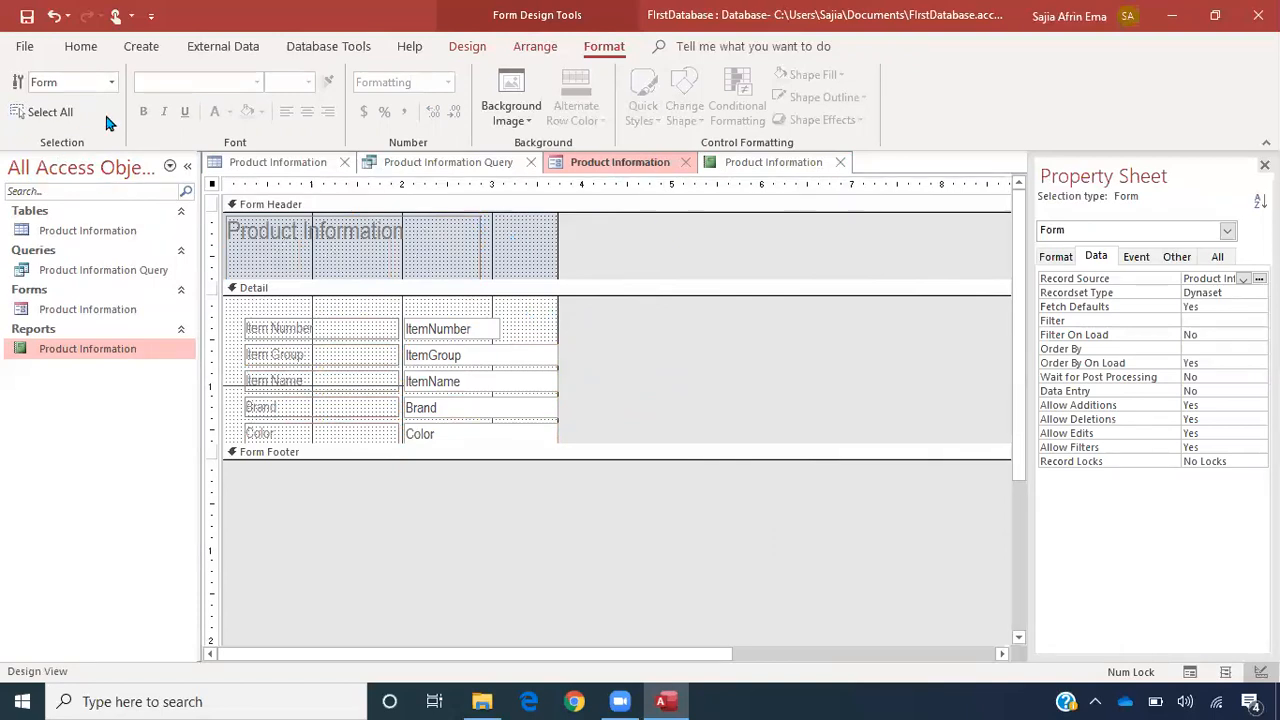
- Display the form in Form View to check the new font
left_click(81, 46)
left_click(30, 115)
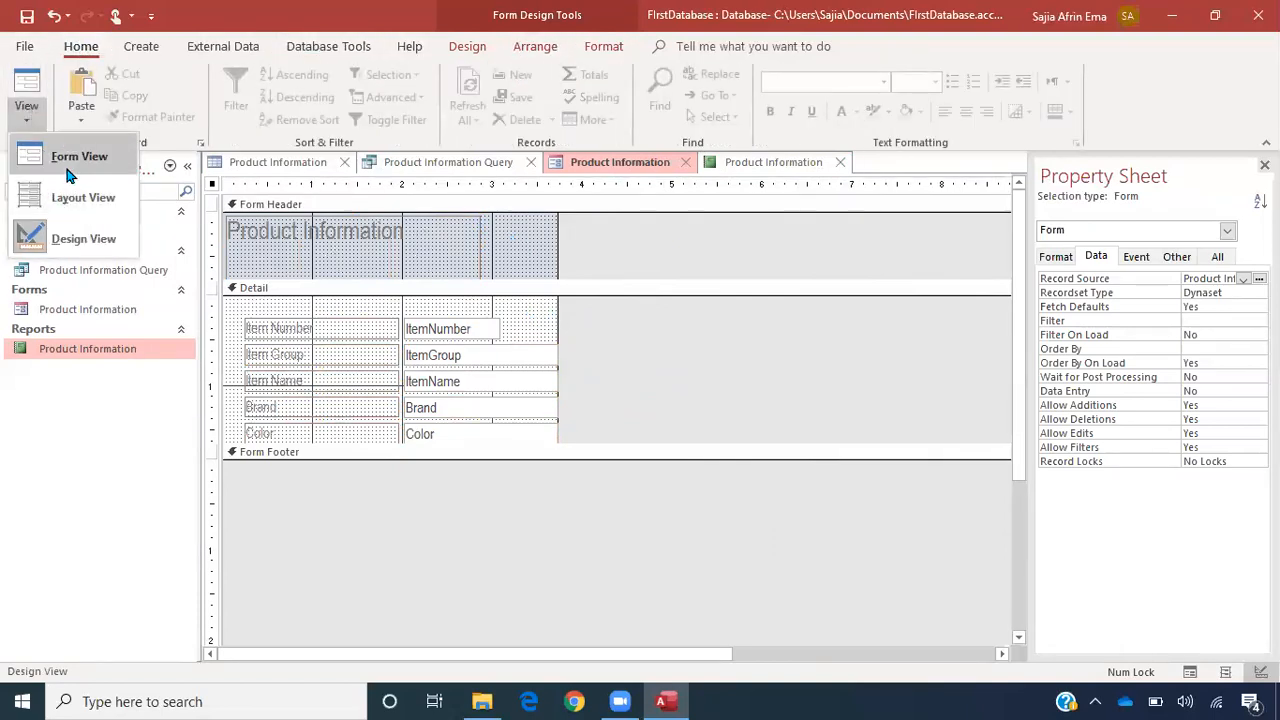
left_click(64, 158)
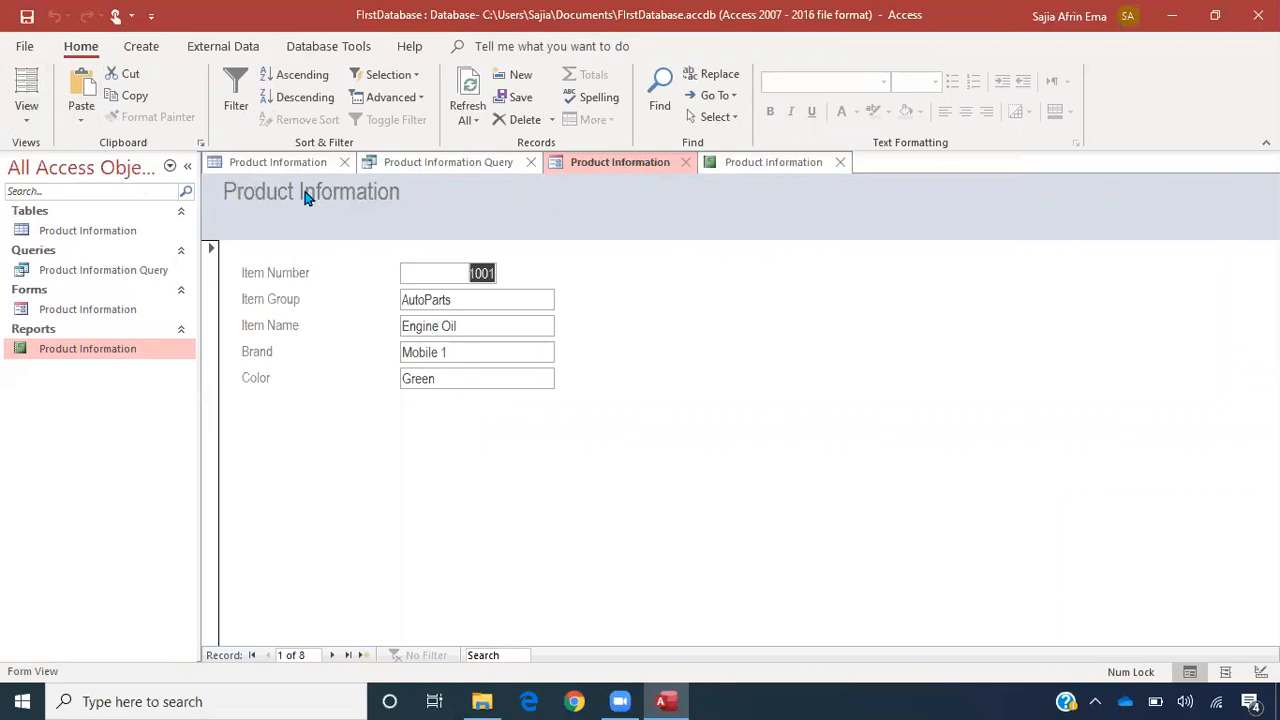
- Switch the form to Layout View and clear the selection of the header title
left_click(24, 112)
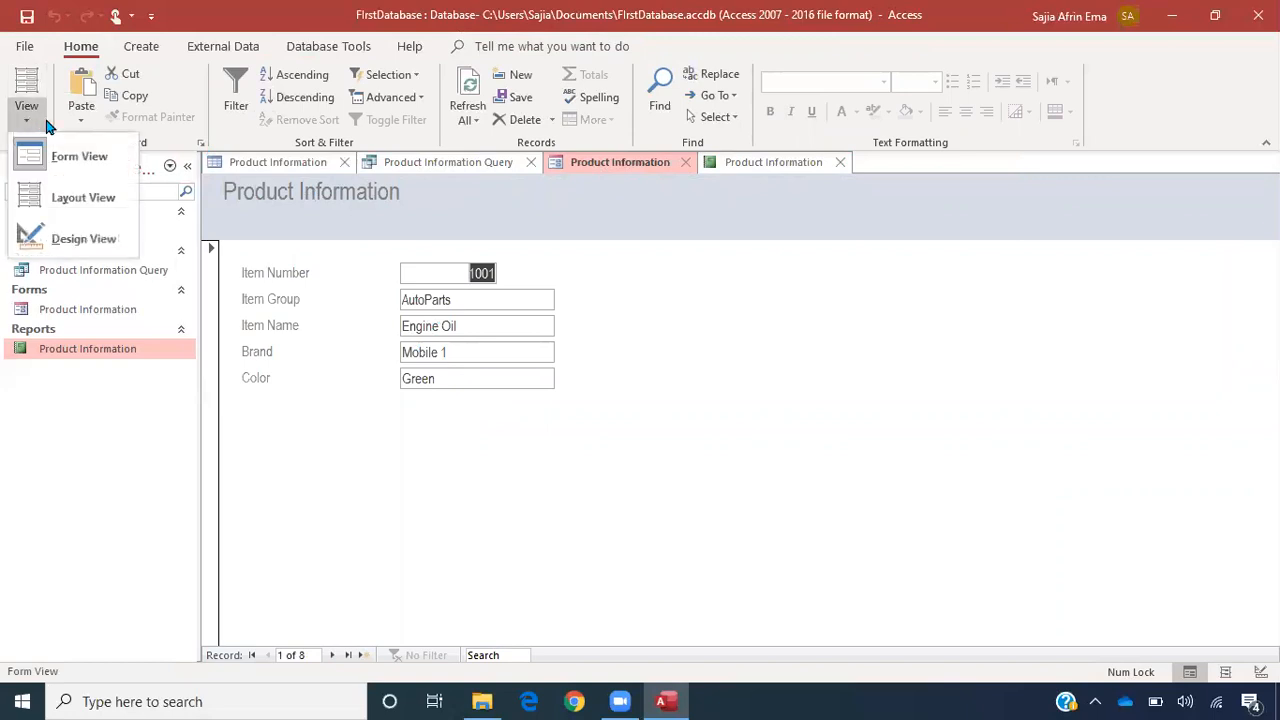
left_click(90, 194)
double_click(287, 196)
left_click(426, 201)
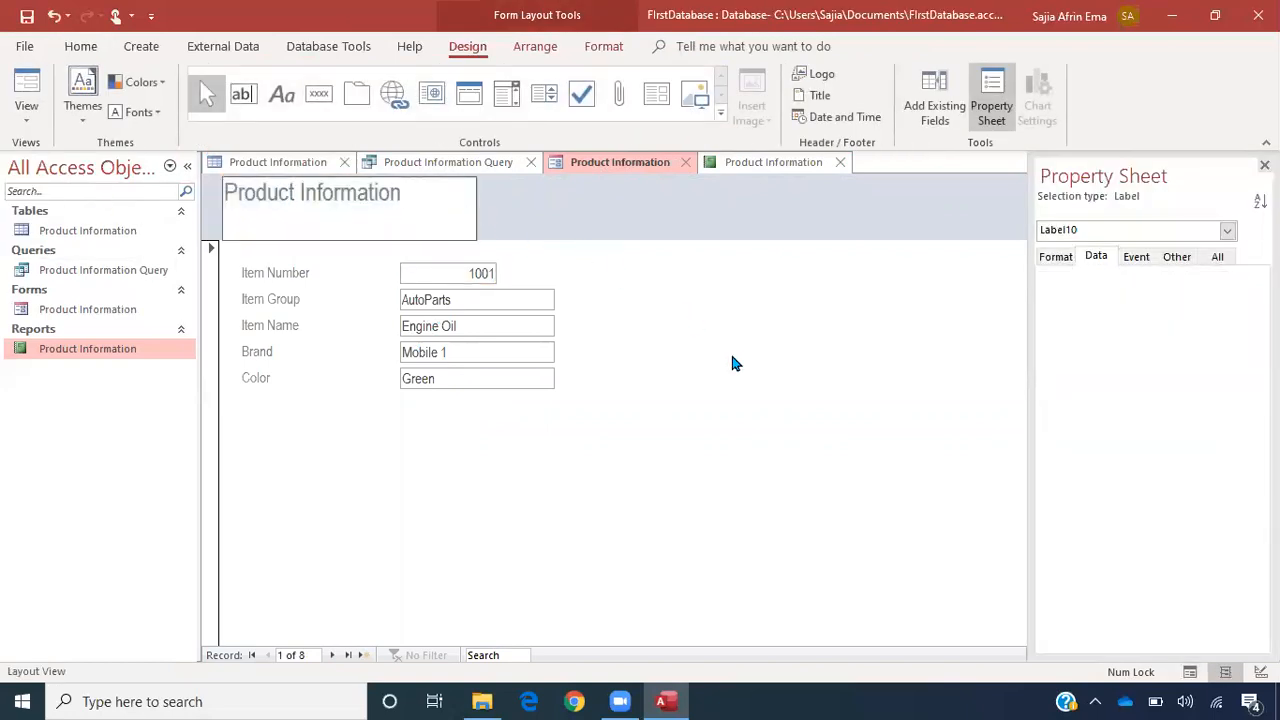
left_click(716, 375)
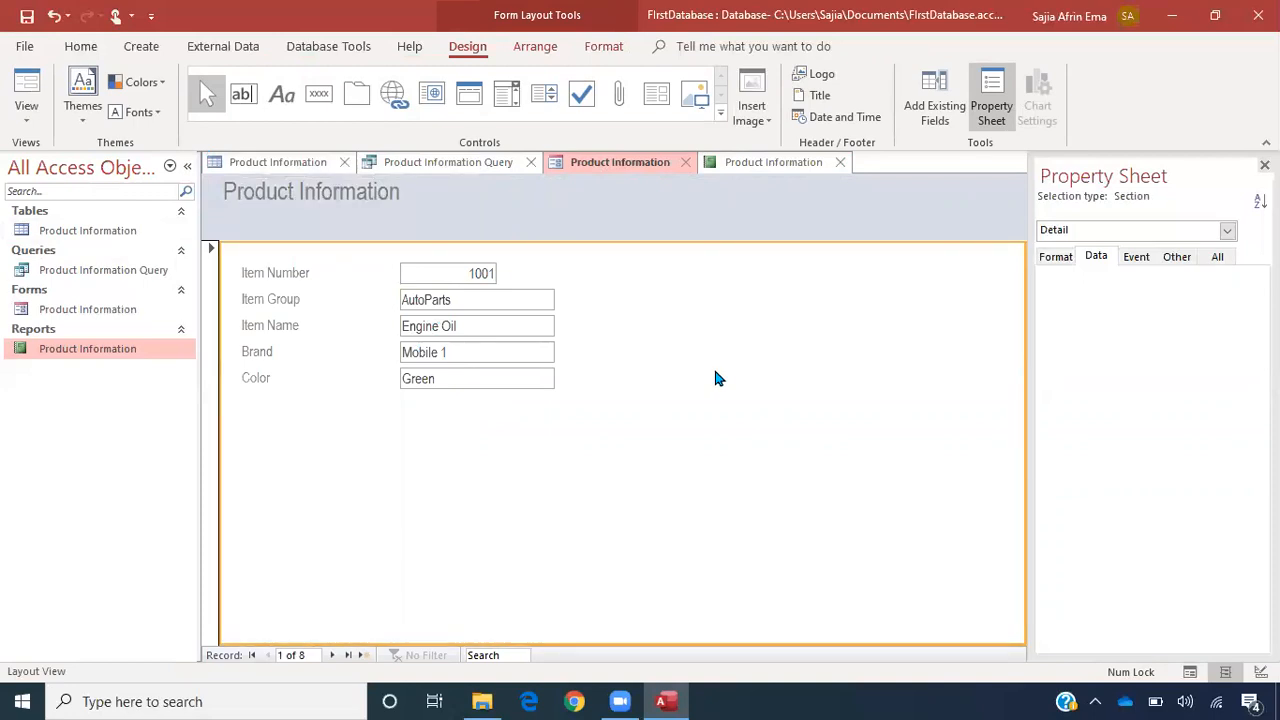
left_click(26, 110)
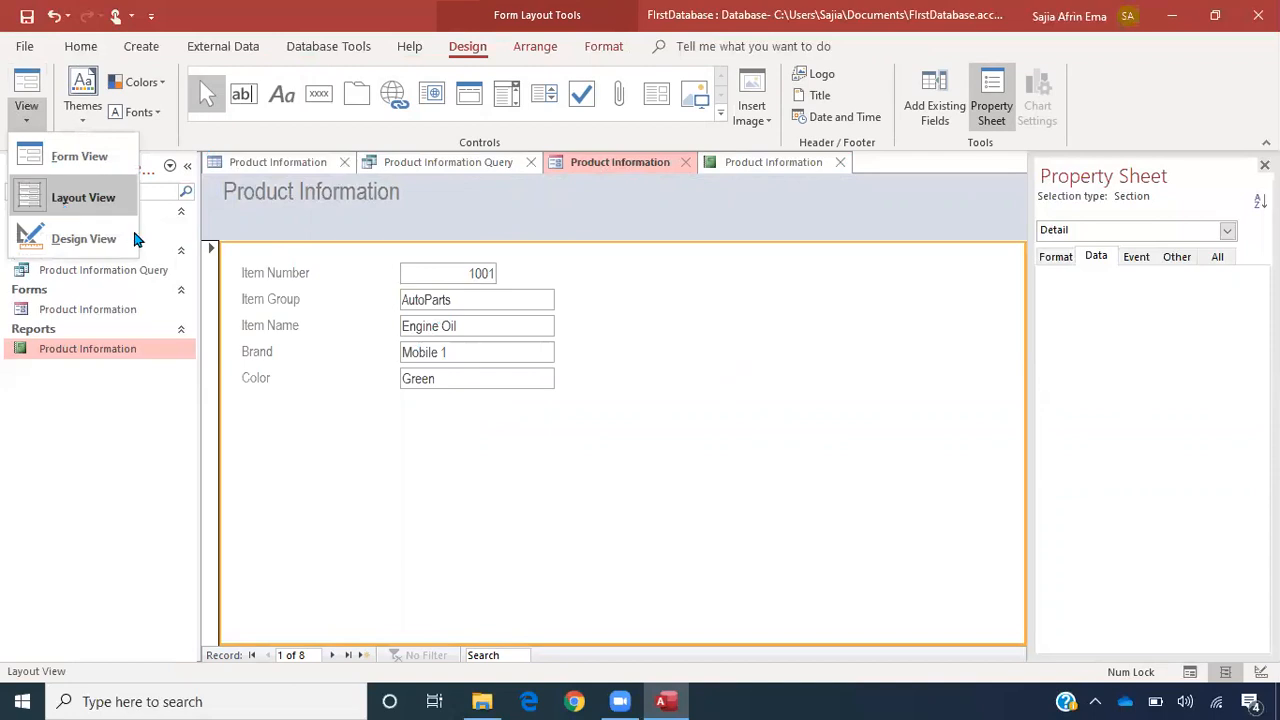
left_click(438, 414)
- Change the form's header title to "Product Information of My Company" and widen its label so the text fits on one line
left_click(312, 200)
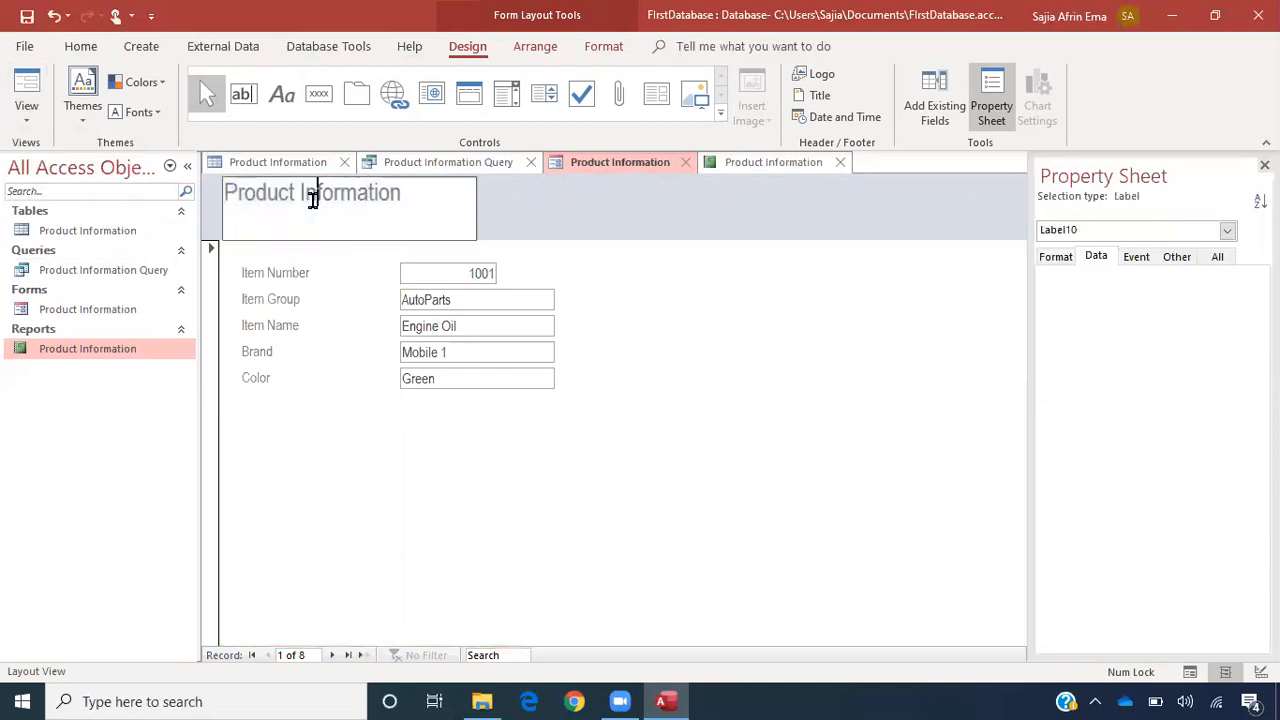
key("F2")
type("of My ")
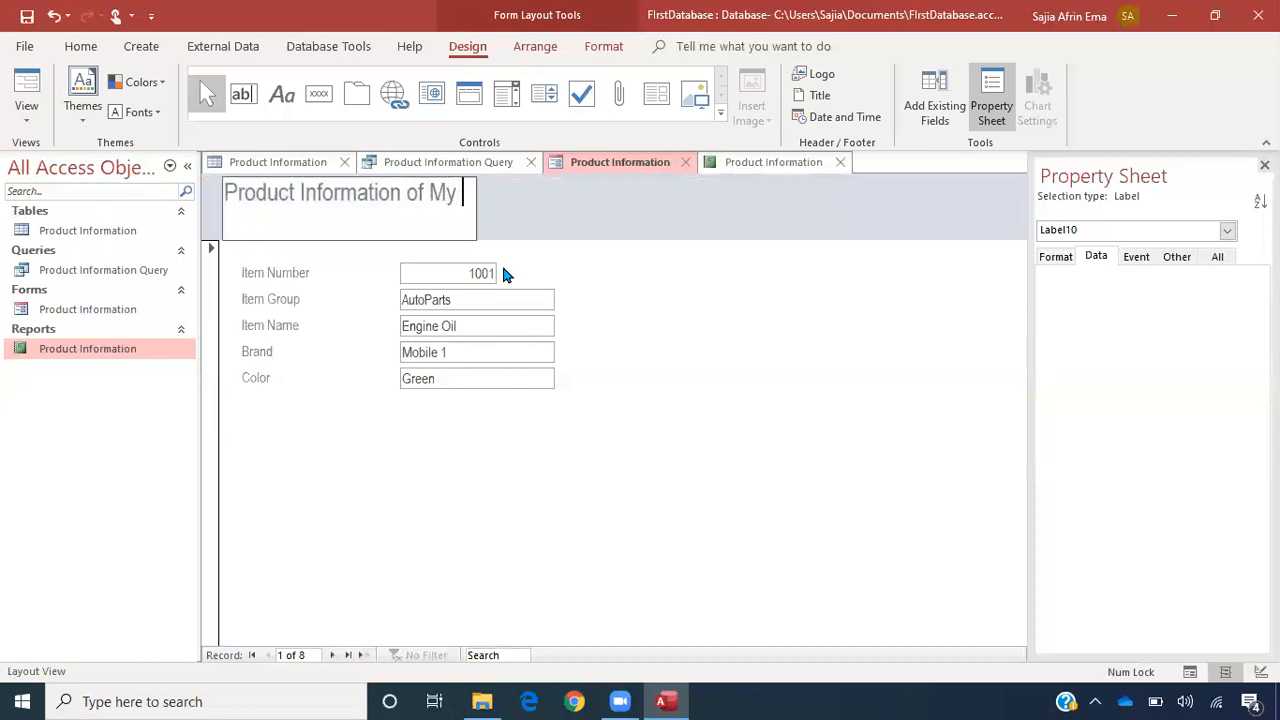
type("Company")
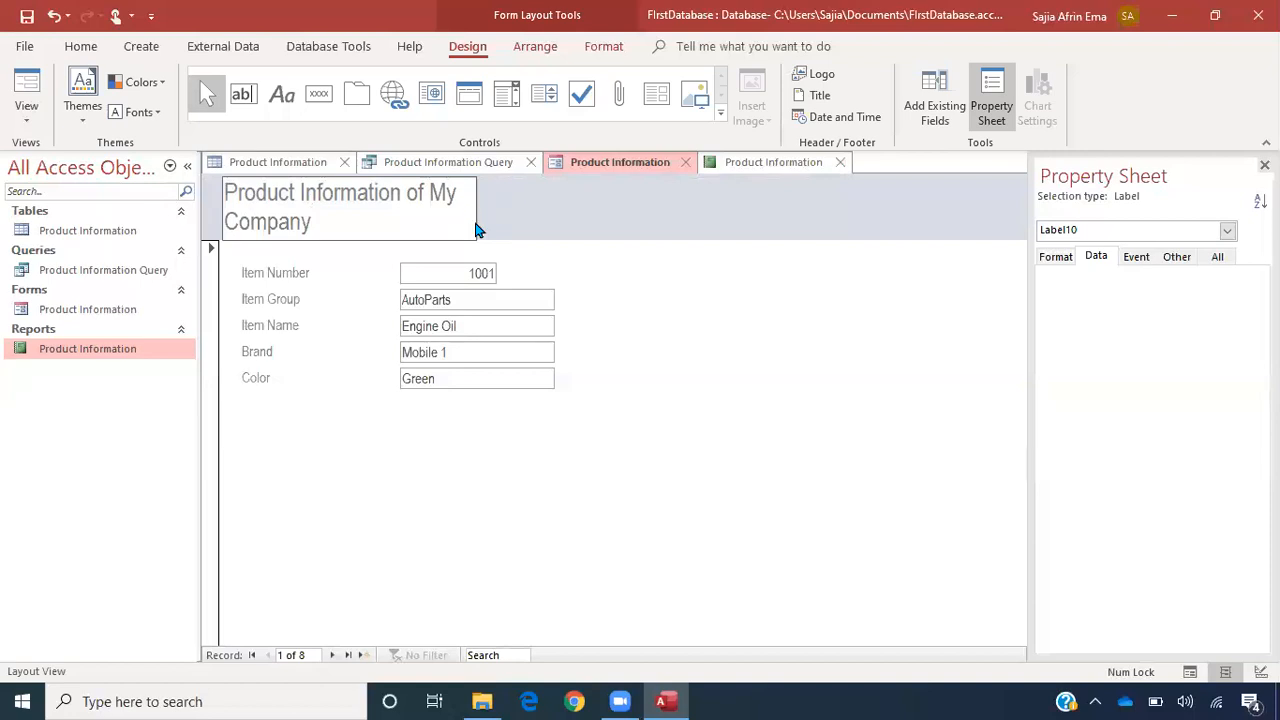
left_click(476, 222)
left_click_drag(476, 222, 566, 226)
left_click(651, 296)
- Set the font color of the form's header title to the blue theme color
left_click(442, 198)
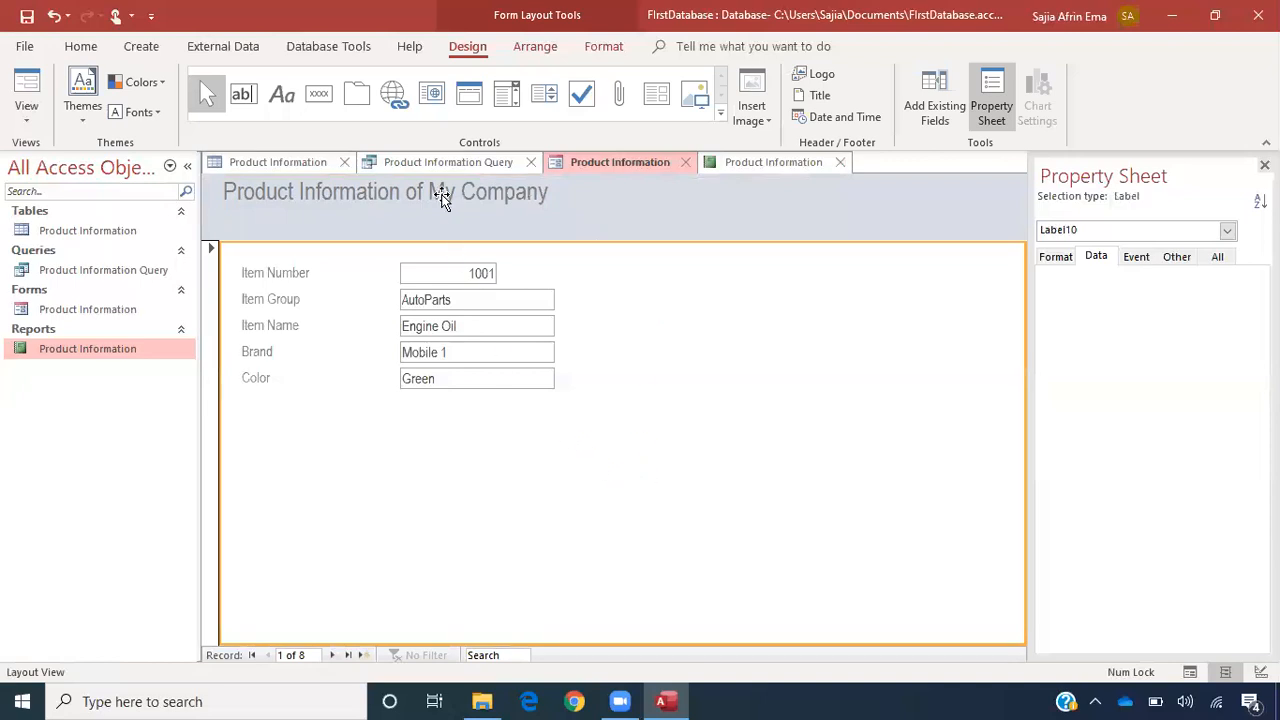
left_click(533, 47)
left_click(592, 48)
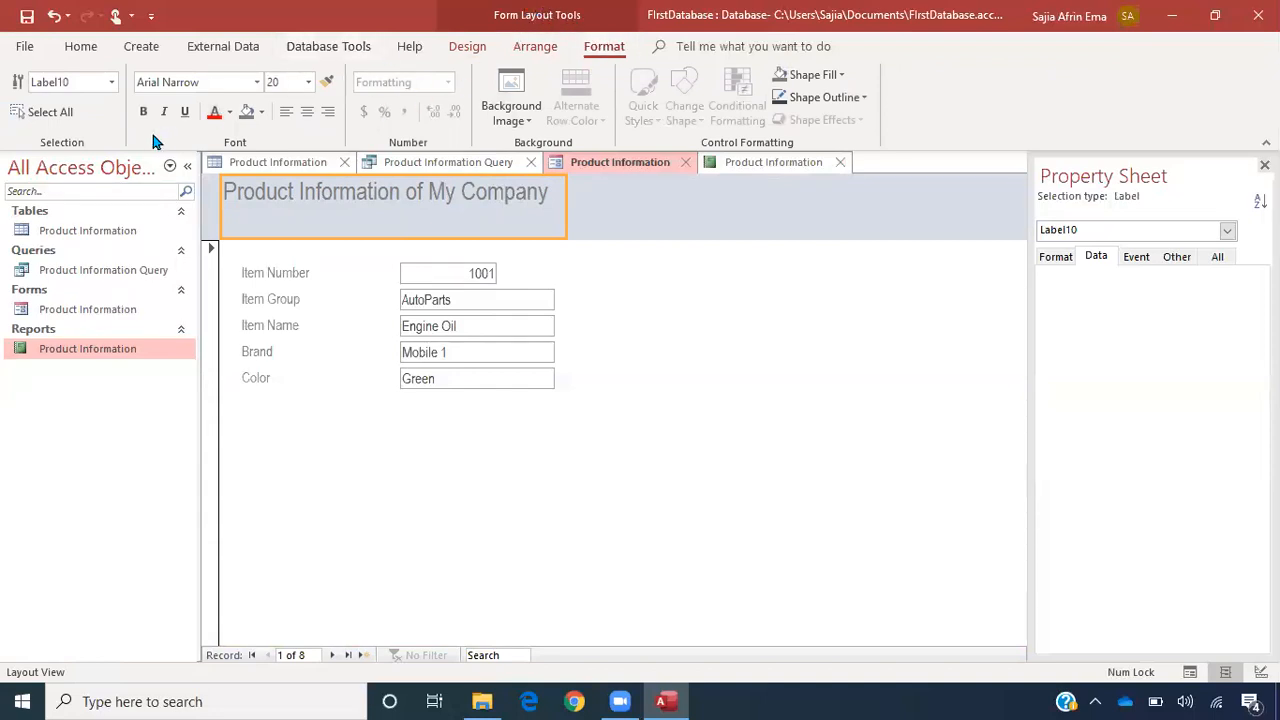
left_click(229, 113)
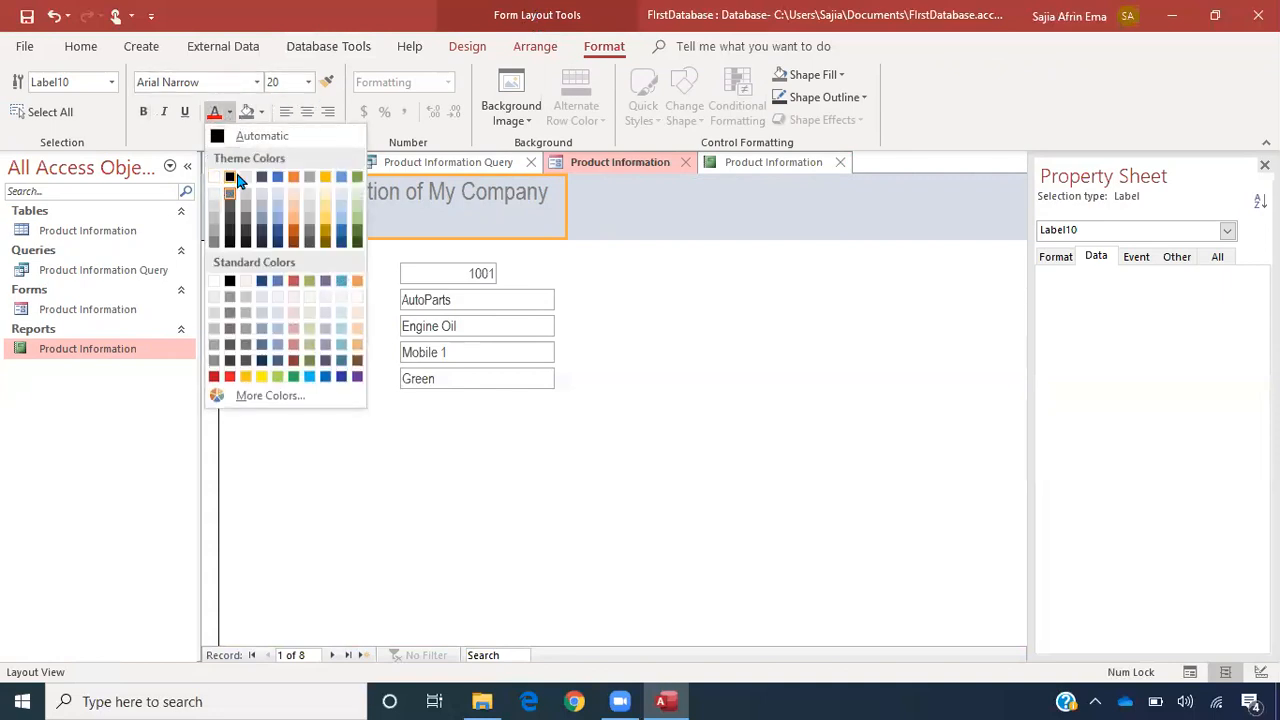
left_click(279, 178)
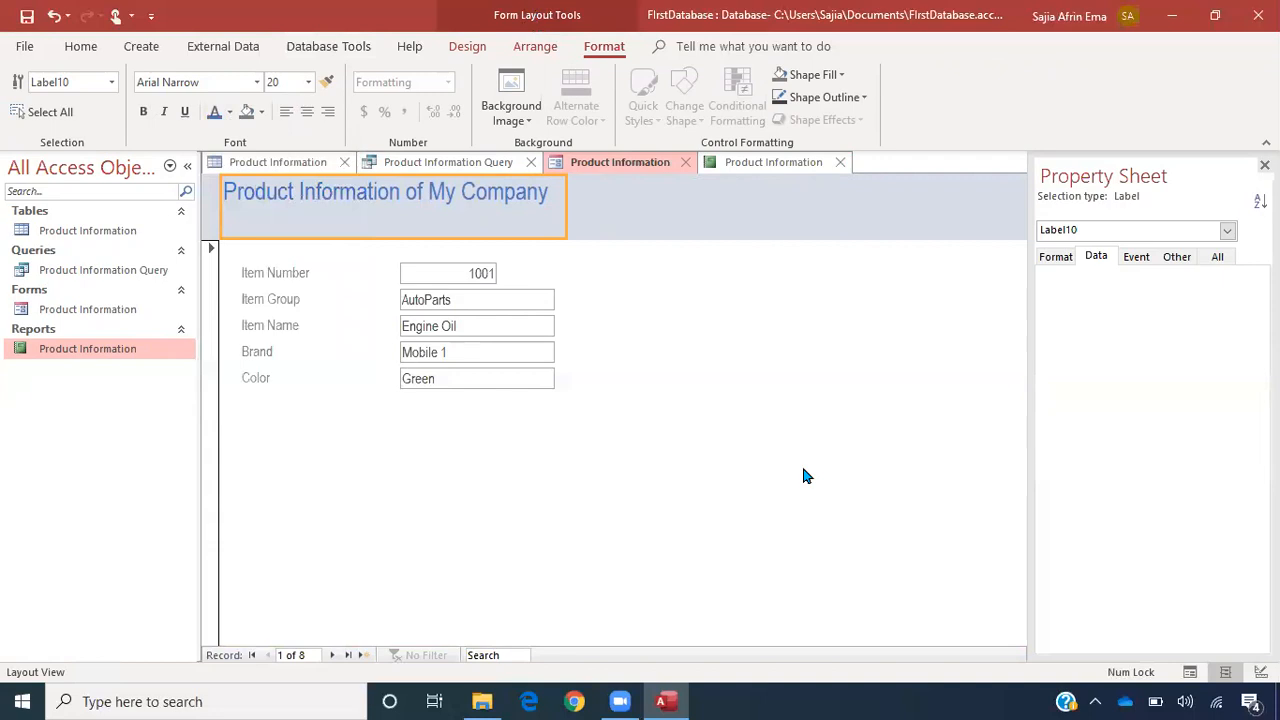
left_click(659, 479)
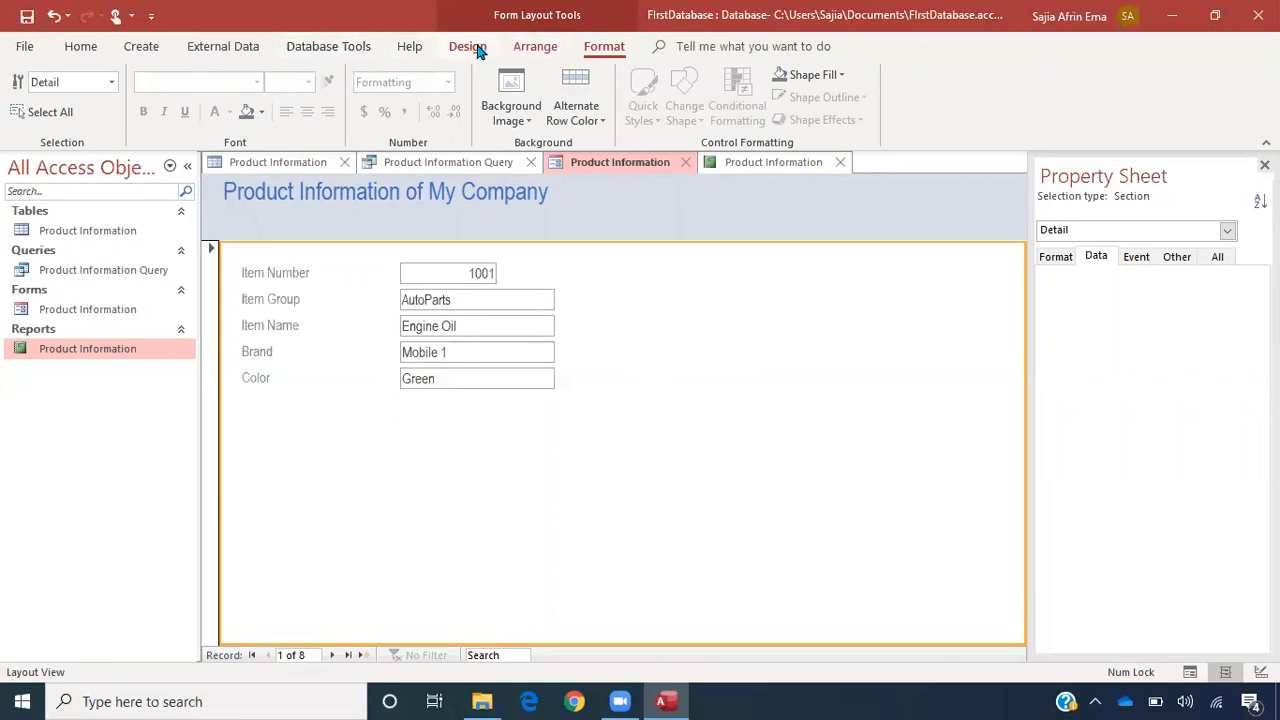
left_click(78, 46)
left_click(27, 112)
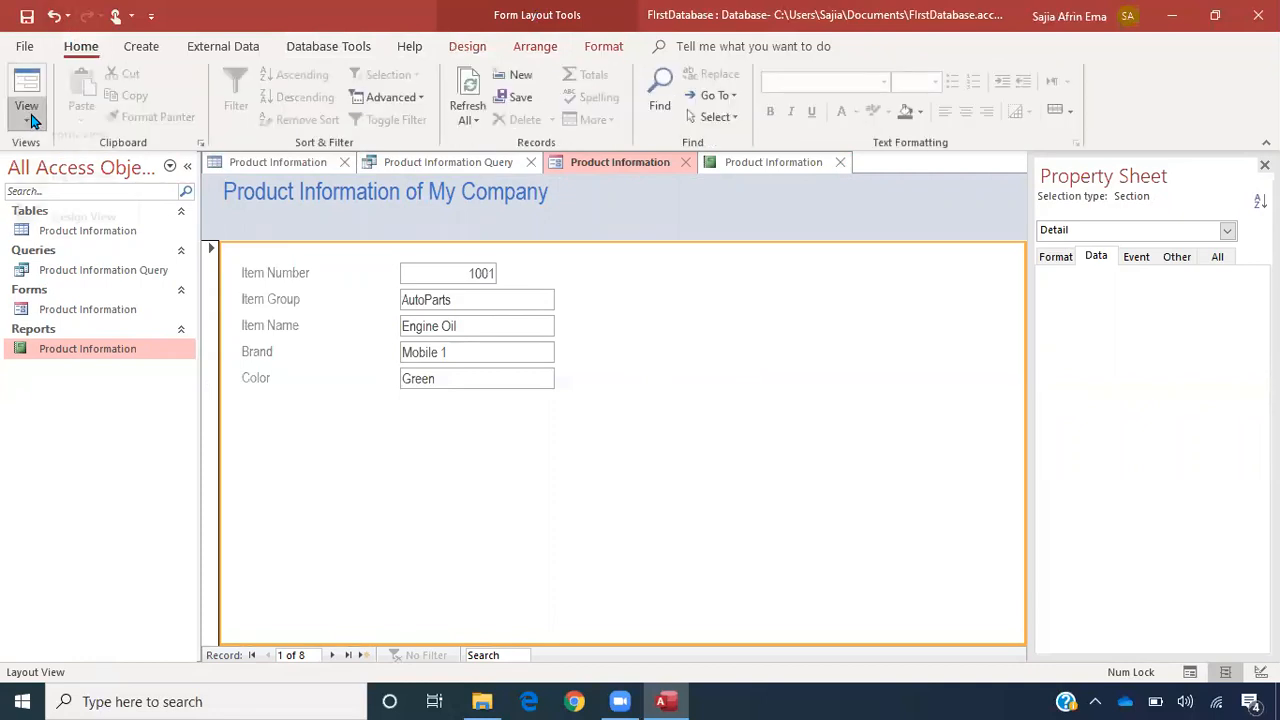
left_click(527, 493)
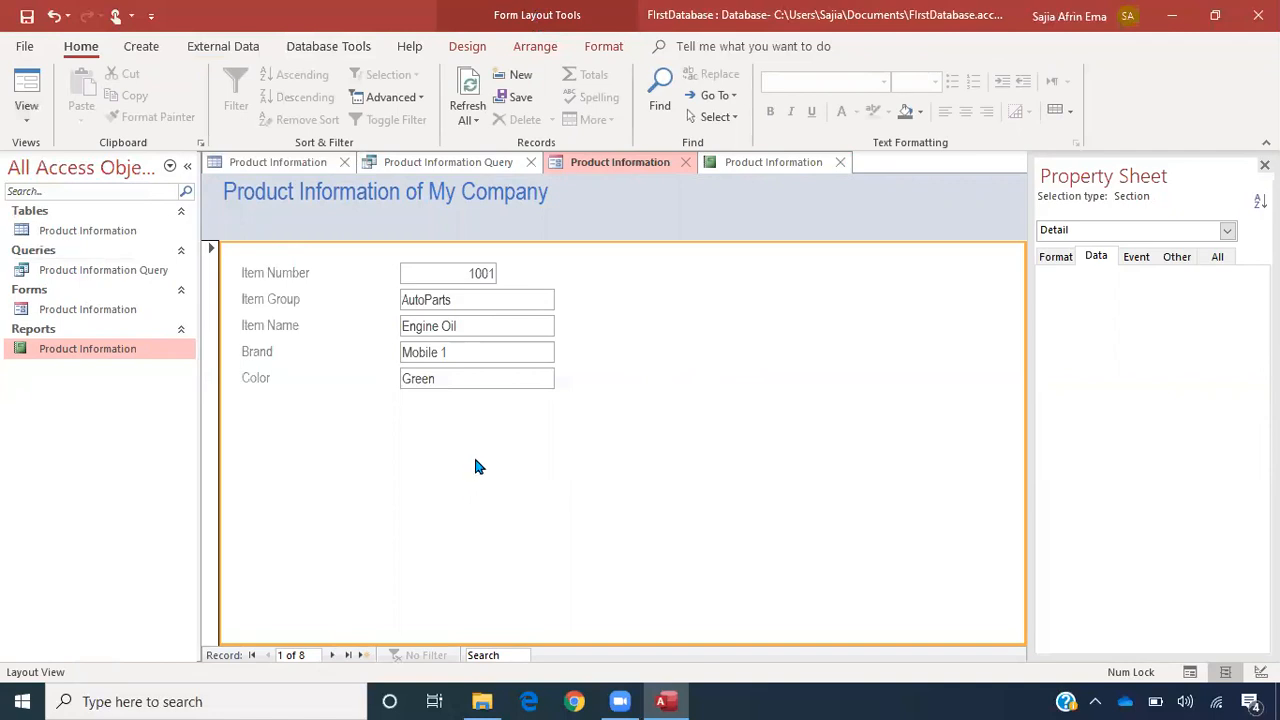
- Close the open form, report, query and table, saving the design changes
left_click(728, 163)
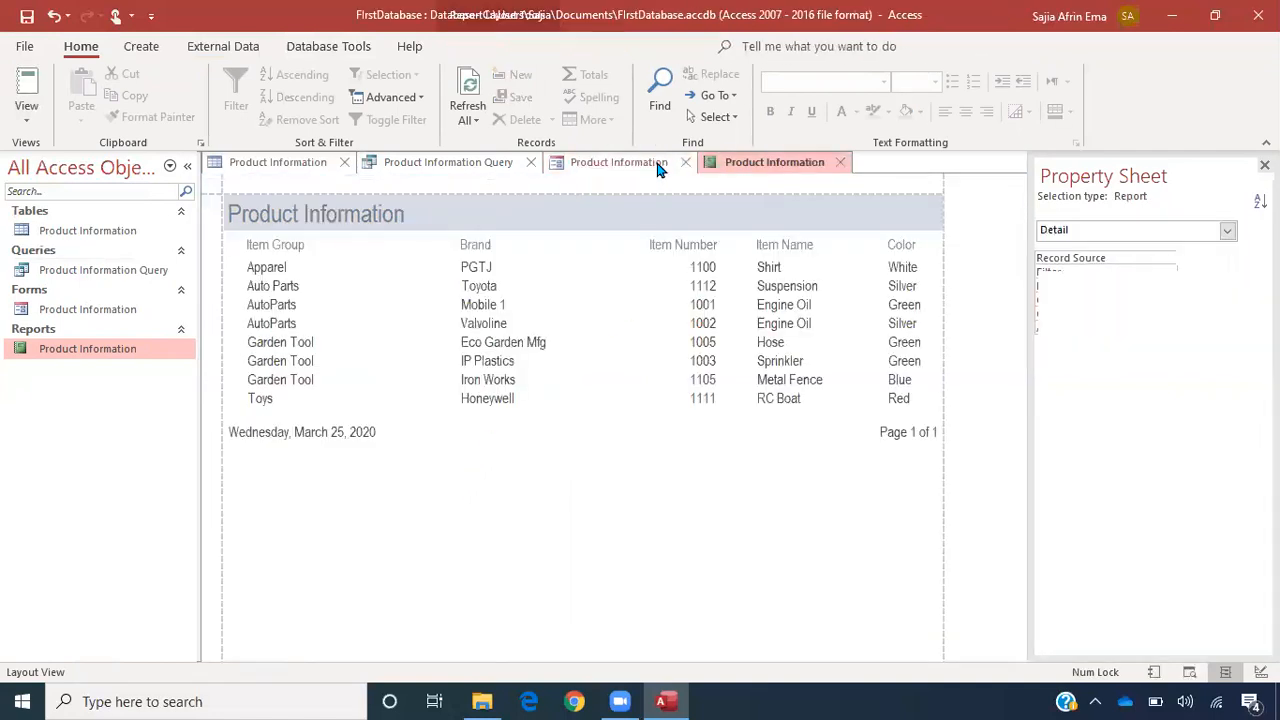
left_click(657, 165)
left_click(685, 163)
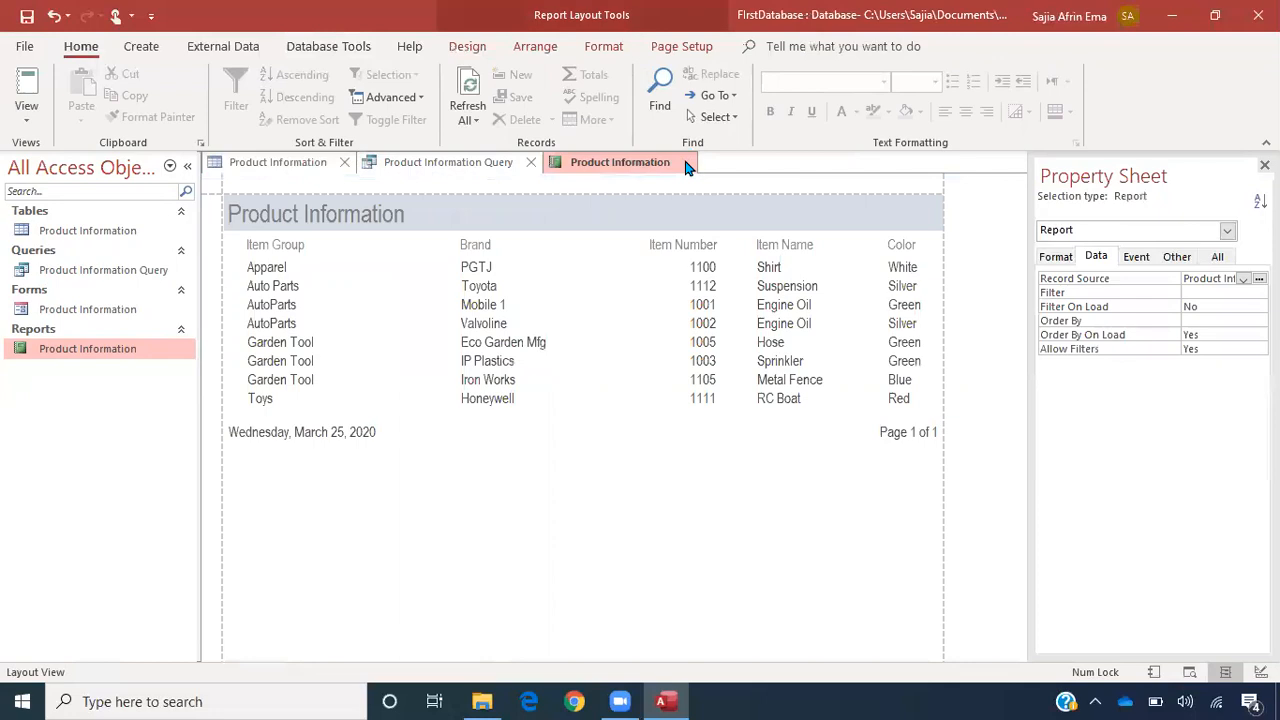
left_click(685, 163)
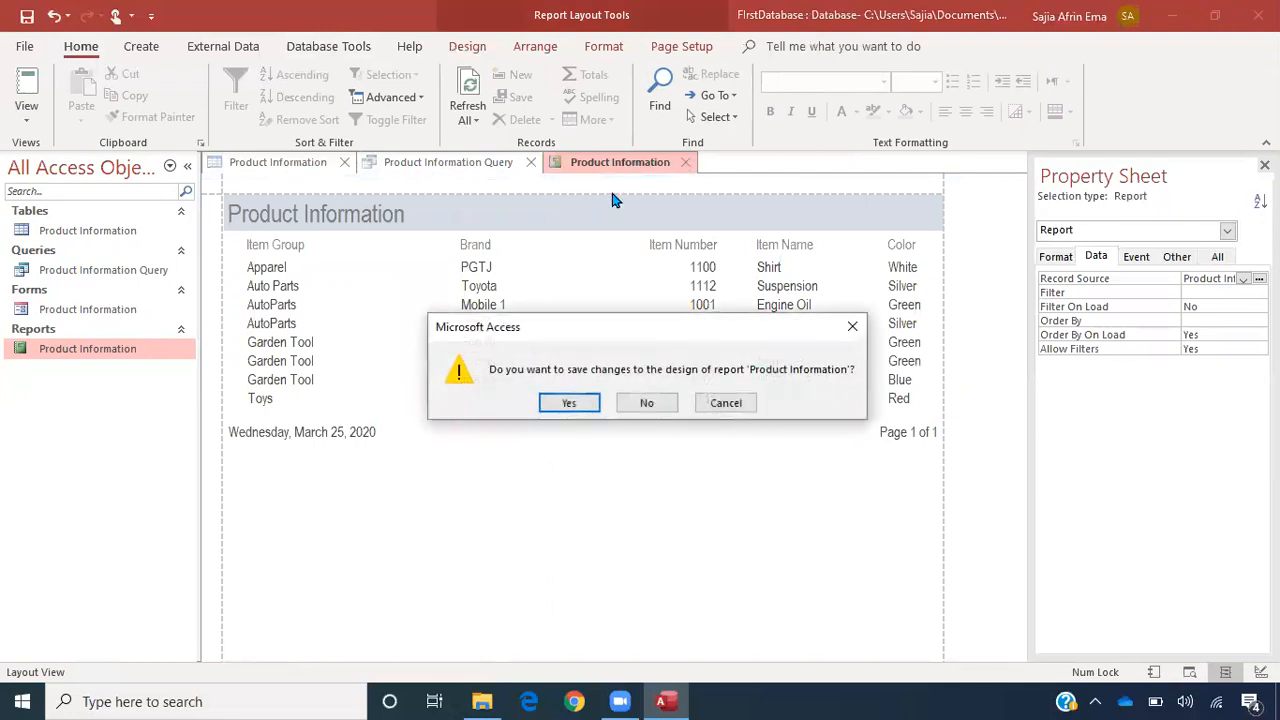
left_click(568, 402)
left_click(529, 162)
left_click(350, 163)
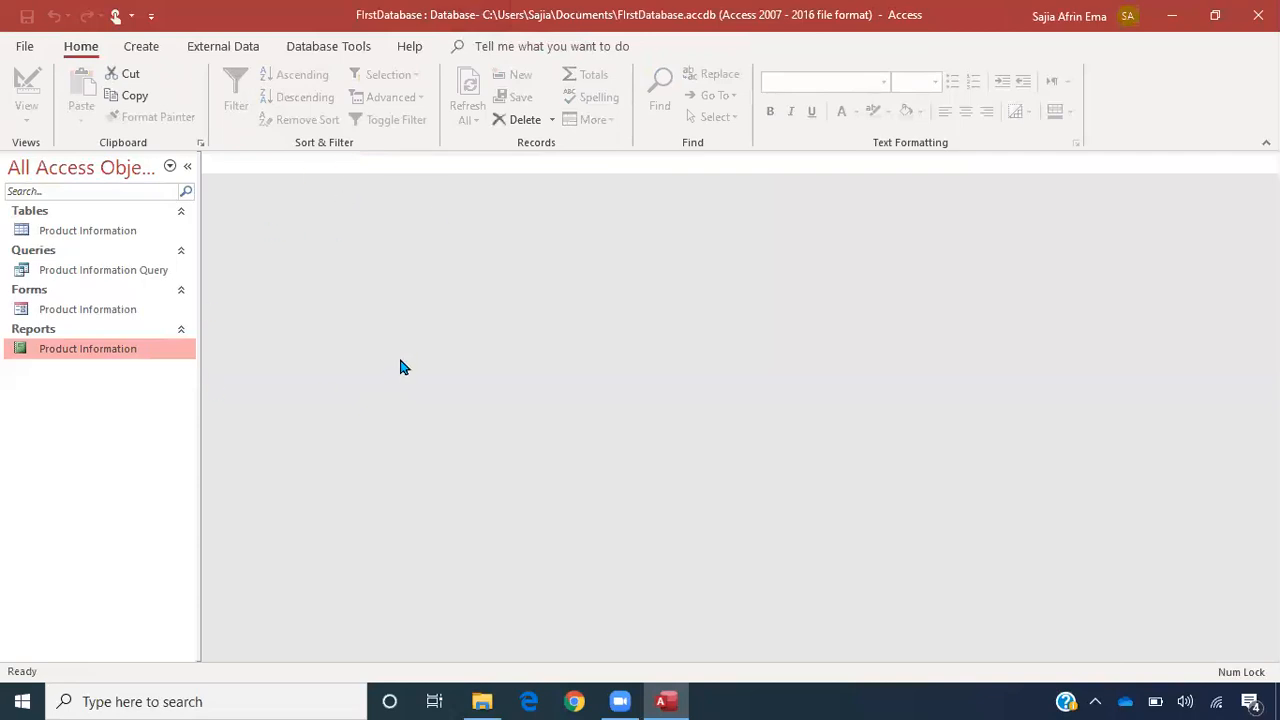
- Reopen the Product Information table, Product Information Query, Product Information form and Product Information report
double_click(95, 234)
double_click(96, 269)
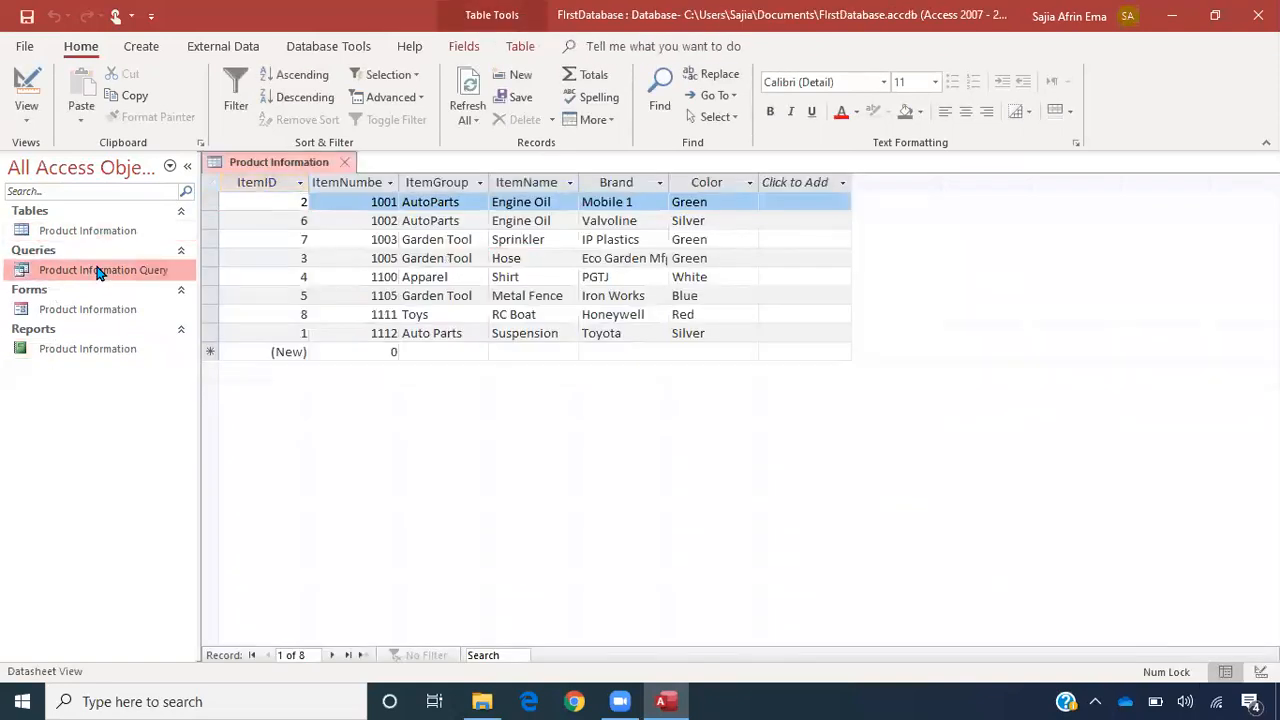
double_click(97, 309)
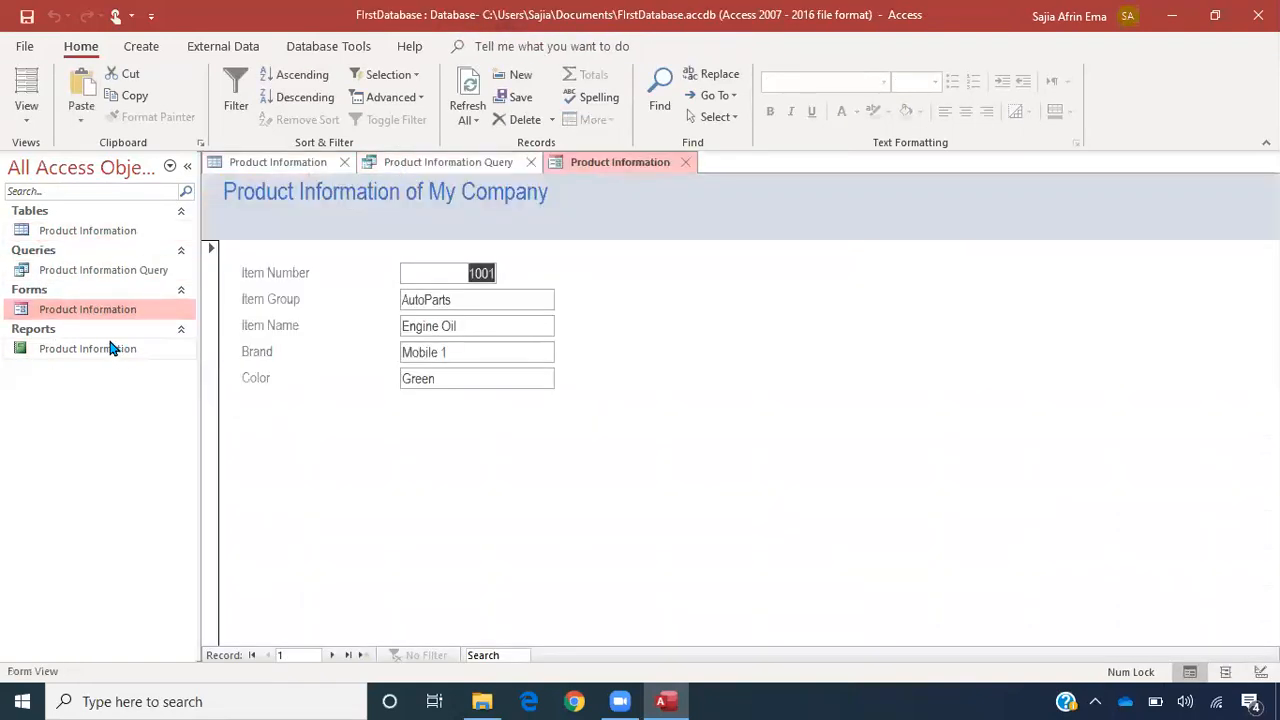
left_click(110, 347)
double_click(112, 348)
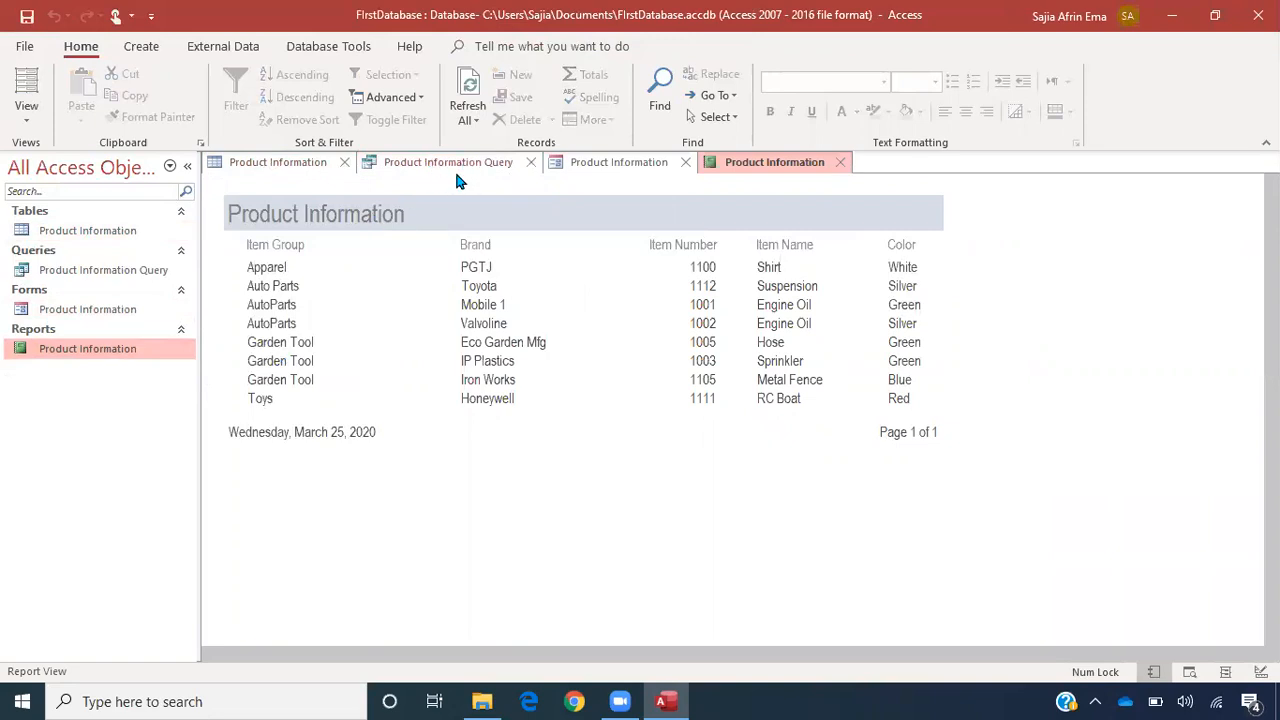
- Review the finished Product Information form and the records in the Product Information report
left_click(576, 162)
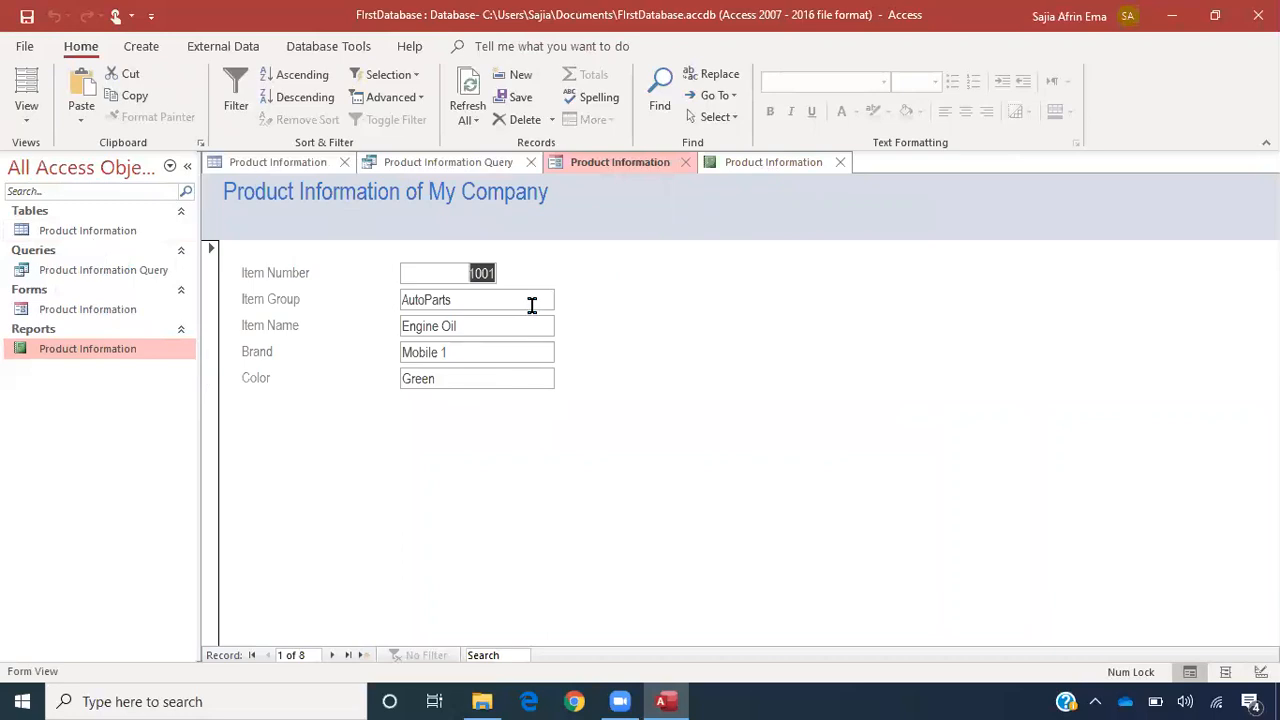
left_click(765, 163)
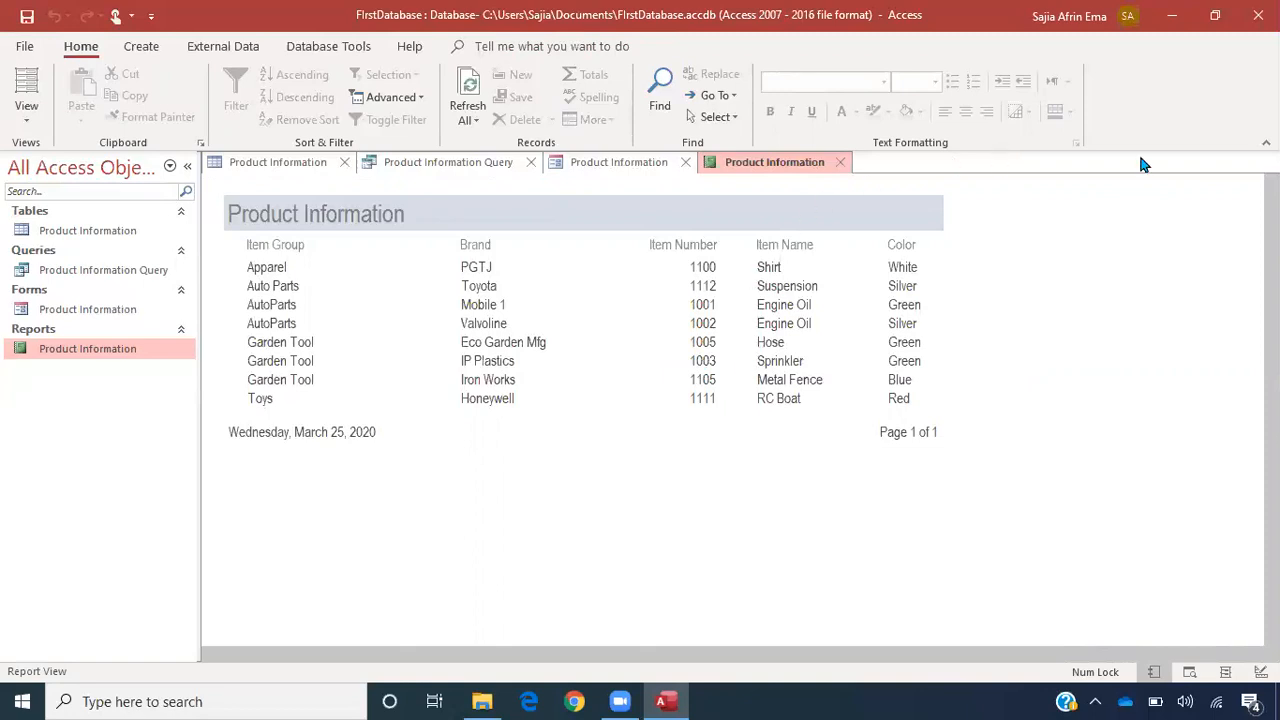
left_click(801, 357)
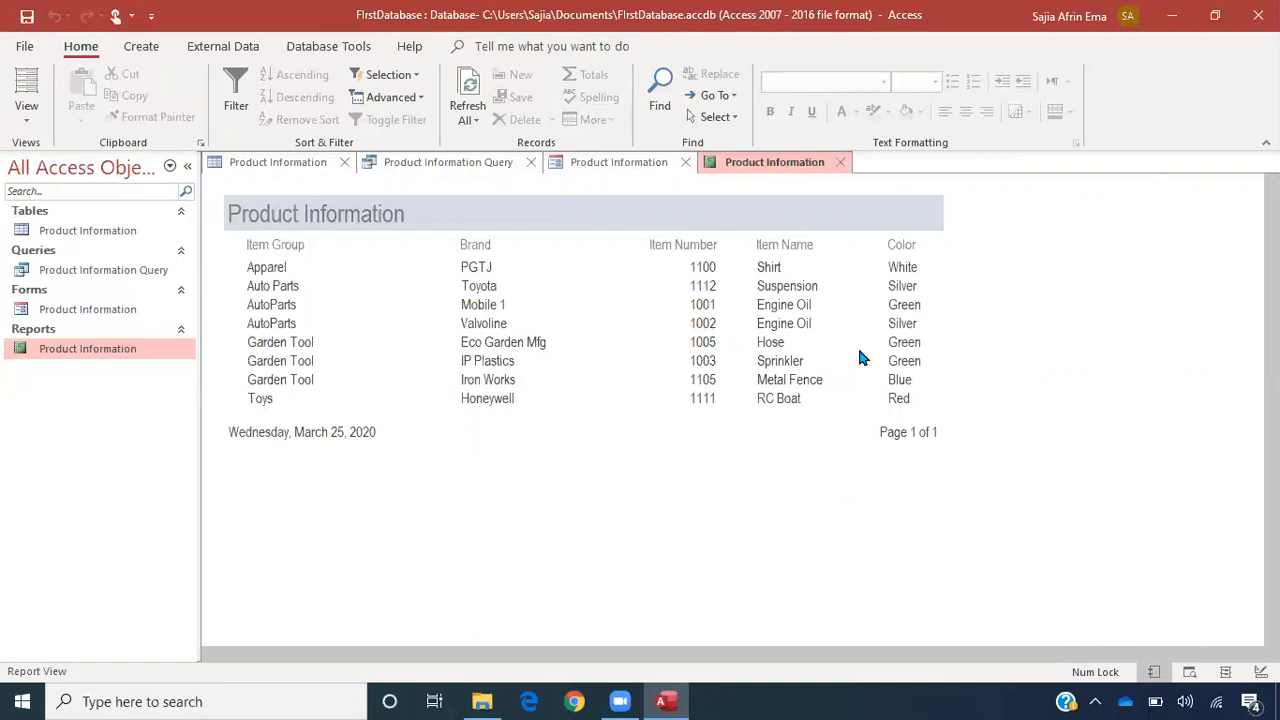
left_click(950, 325)
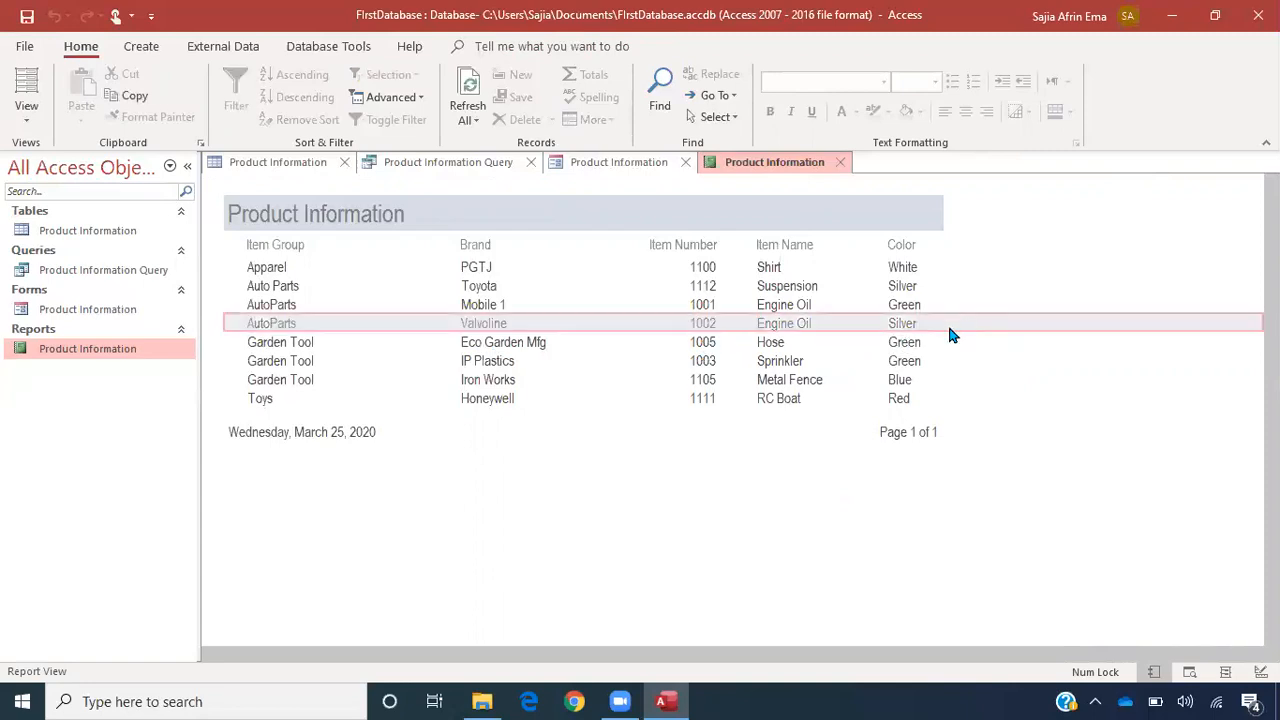
left_click(369, 394)
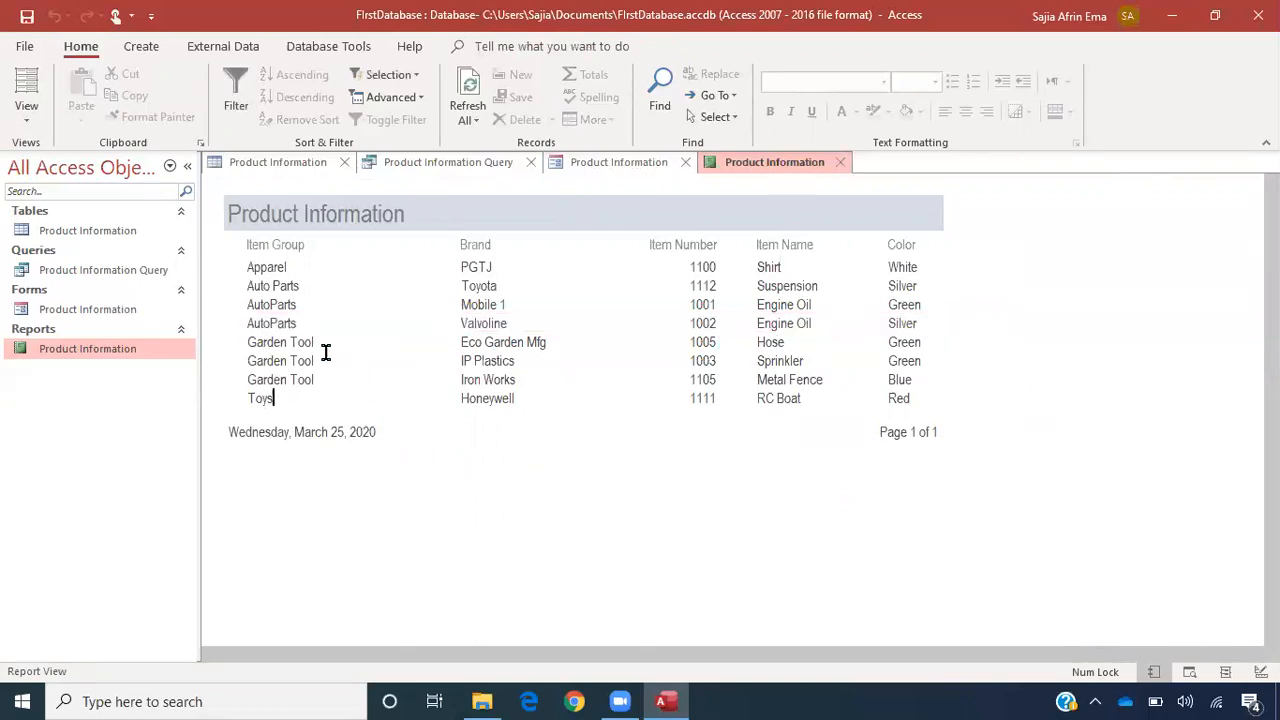